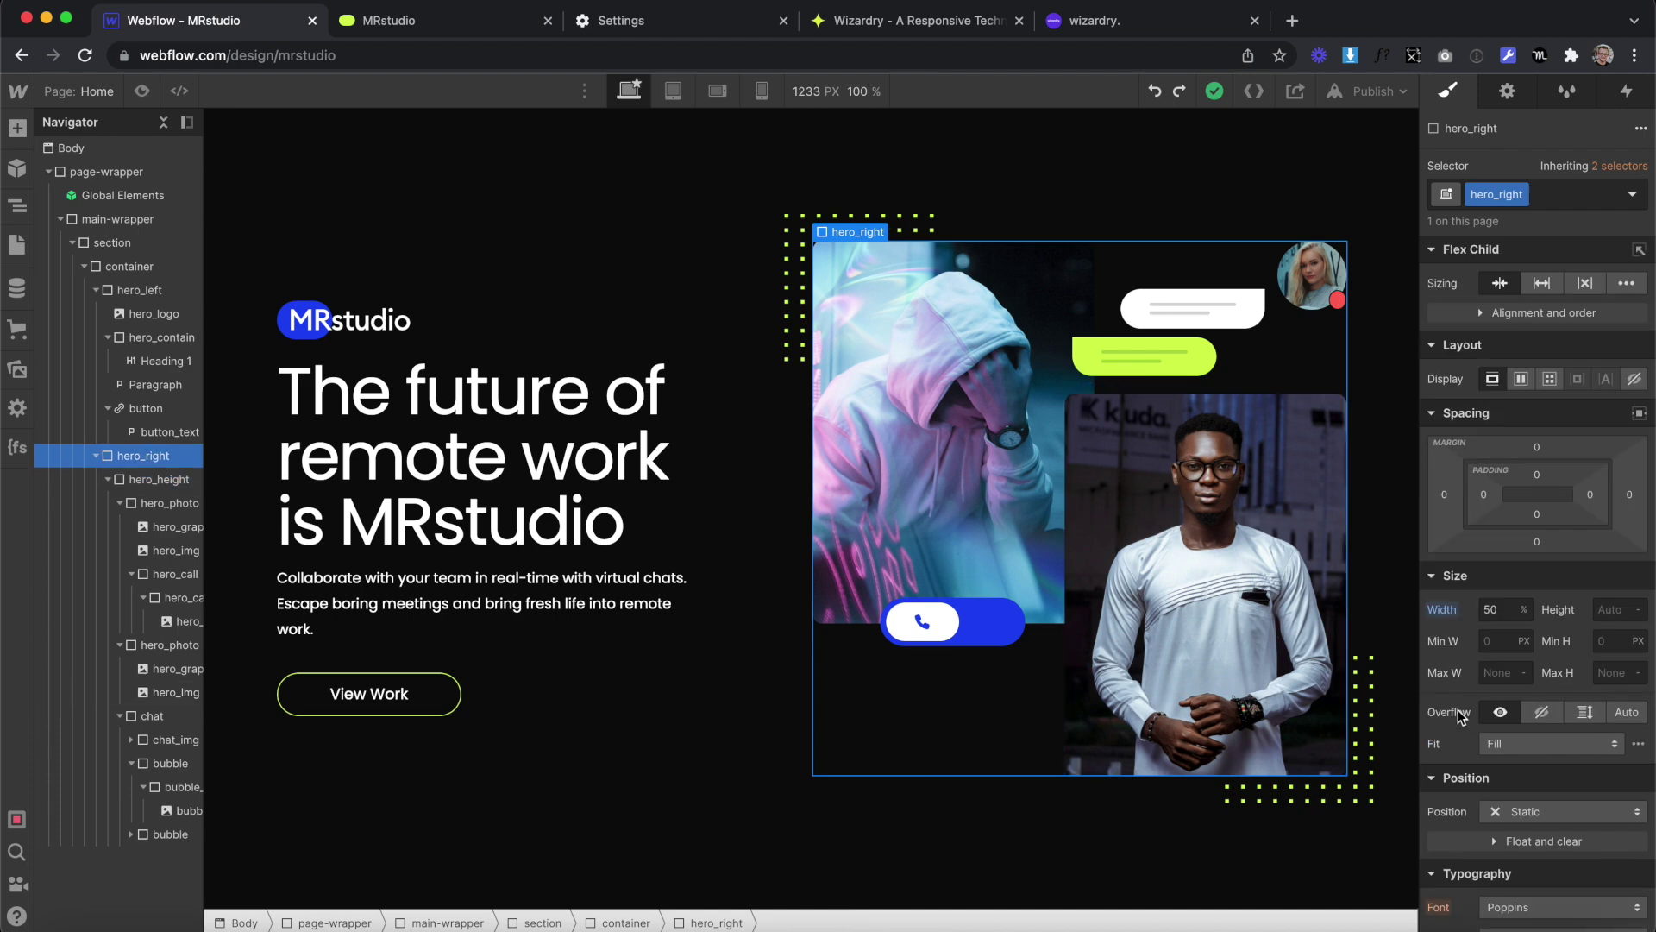
Try narrower widths on the hero_right block and restore its 50% width
click(1502, 609)
key(shift+Down)
key(shift+Down)
key(shift+Up)
key(shift+Up)
Inspect the style settings of the two hero images and the round chat image
click(1257, 480)
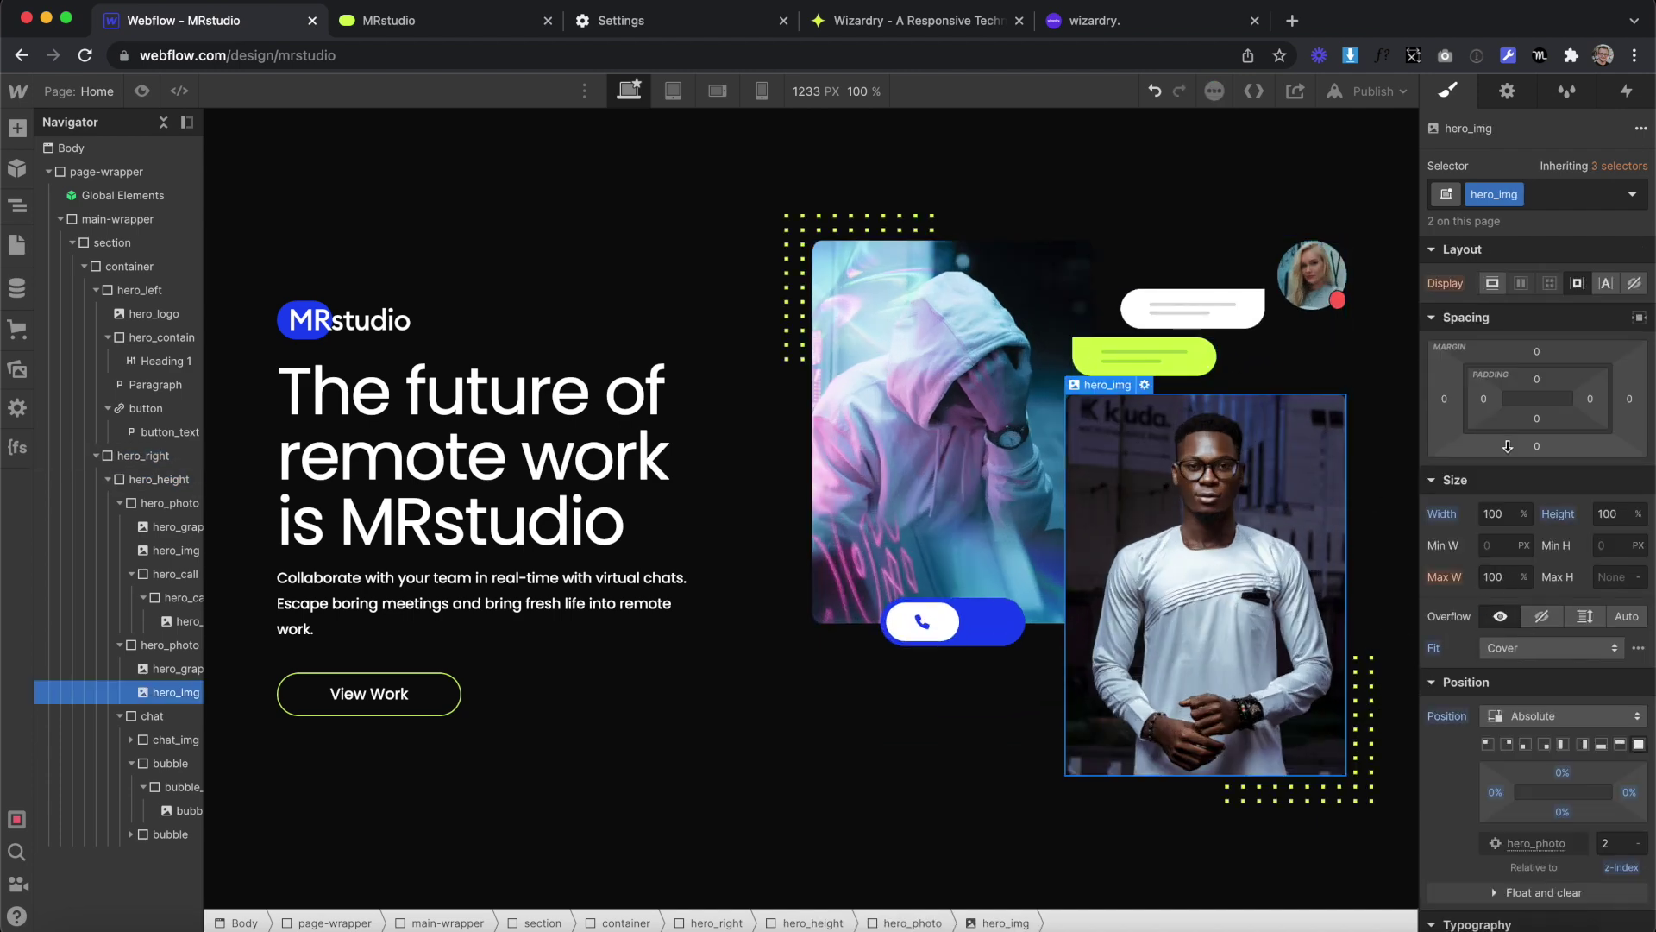
click(1320, 283)
click(961, 422)
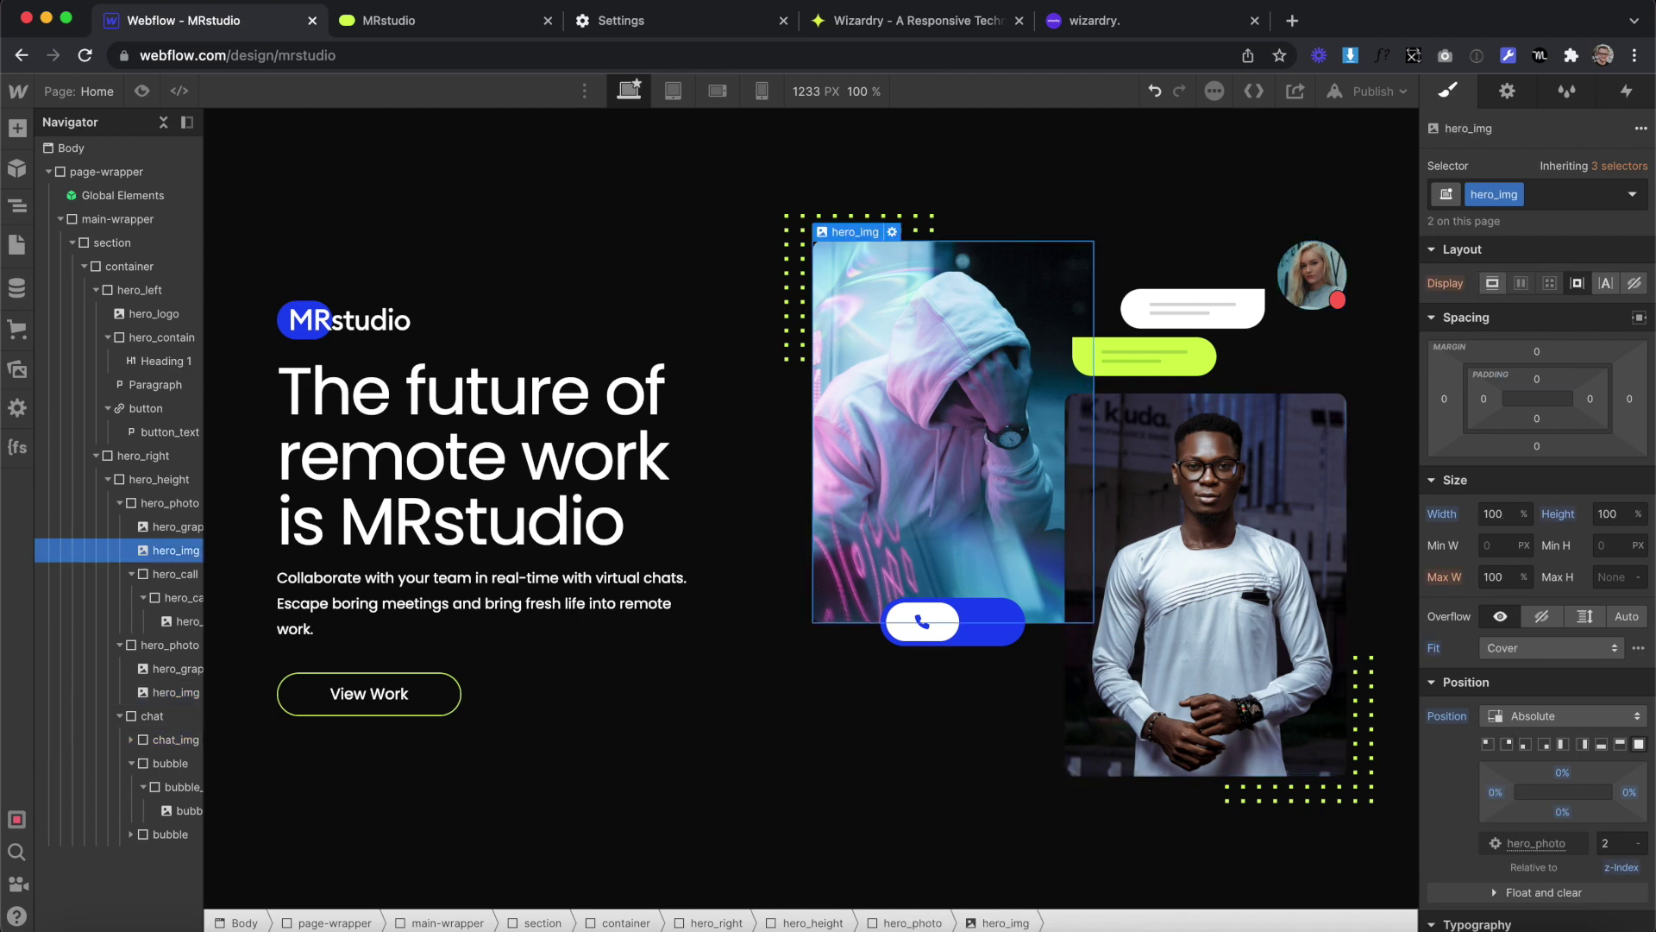
View the published MRstudio page and set the browser's default font size to Very large
click(465, 25)
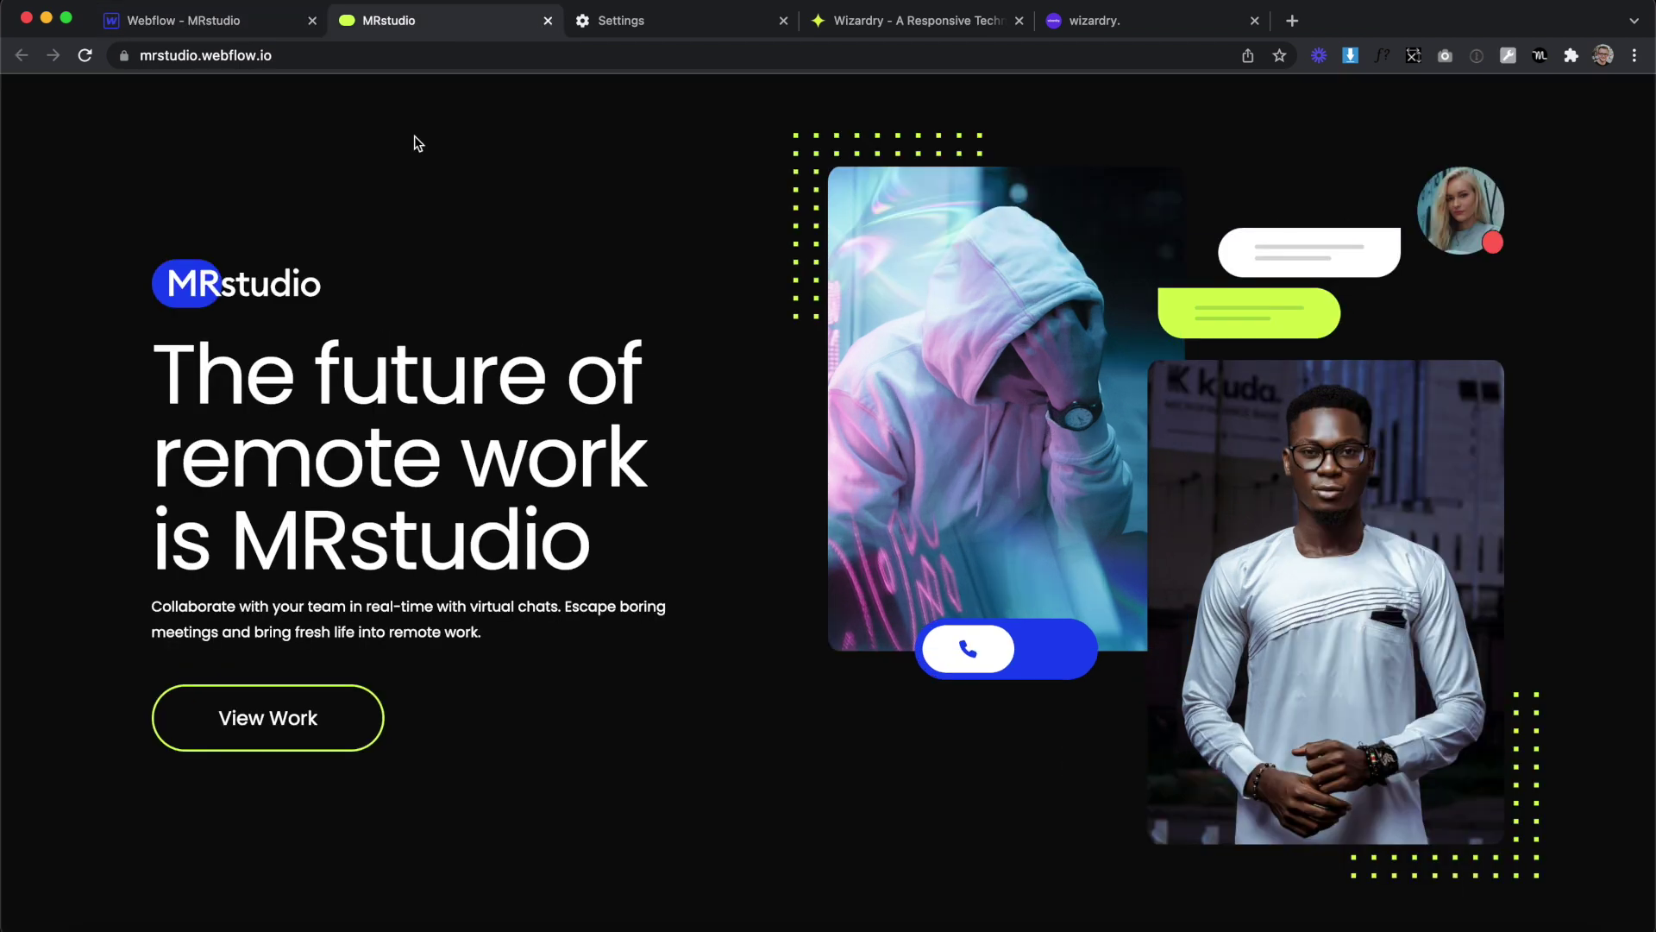
click(677, 23)
click(1152, 522)
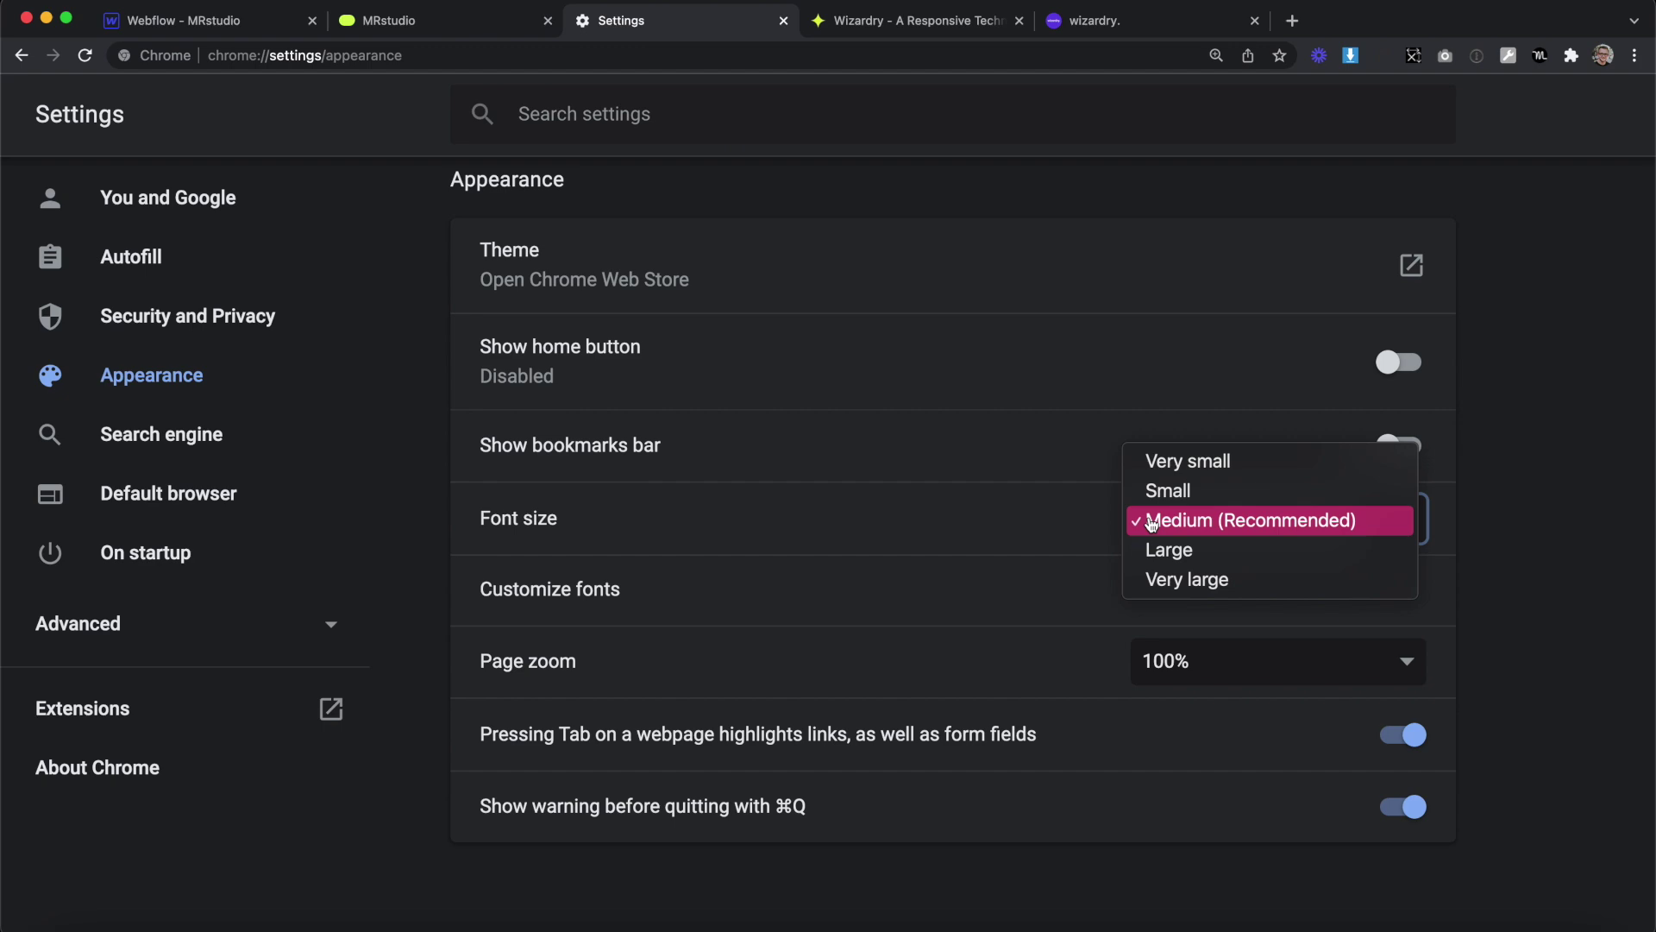
click(1173, 580)
Check how the published MRstudio page displays with the Very large browser font size
click(426, 29)
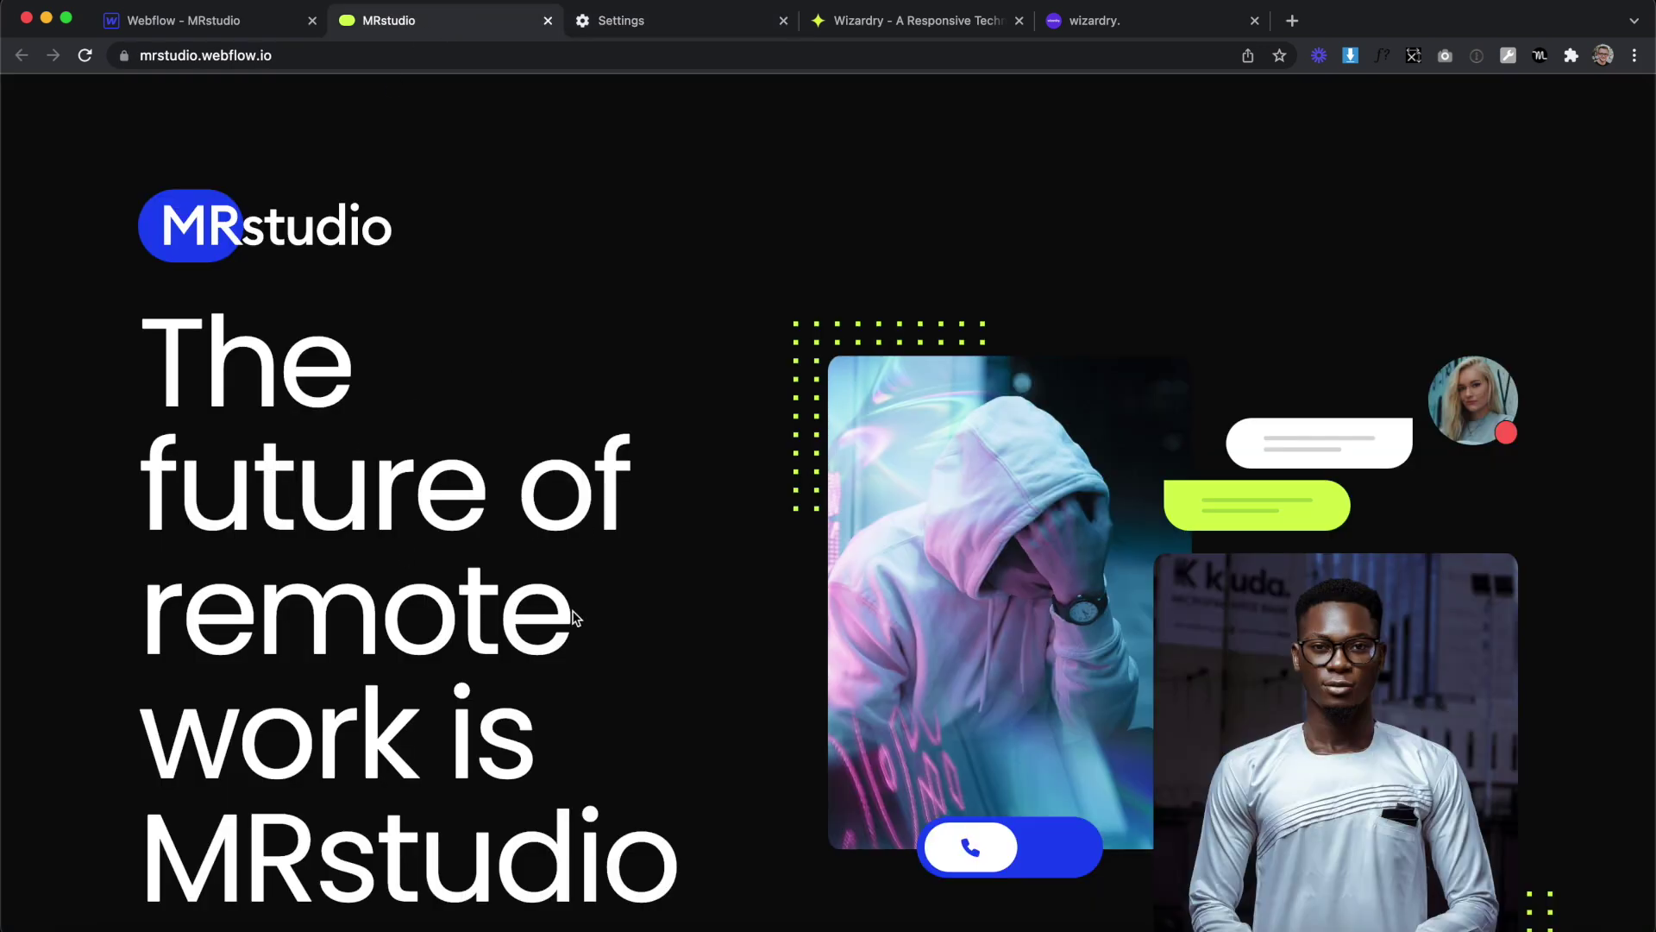
scroll(573, 617, down, 2)
scroll(1224, 490, down, 3)
scroll(1223, 490, up, 5)
Return to the Webflow project and delete the hero_left and hero_right blocks from the container
click(207, 21)
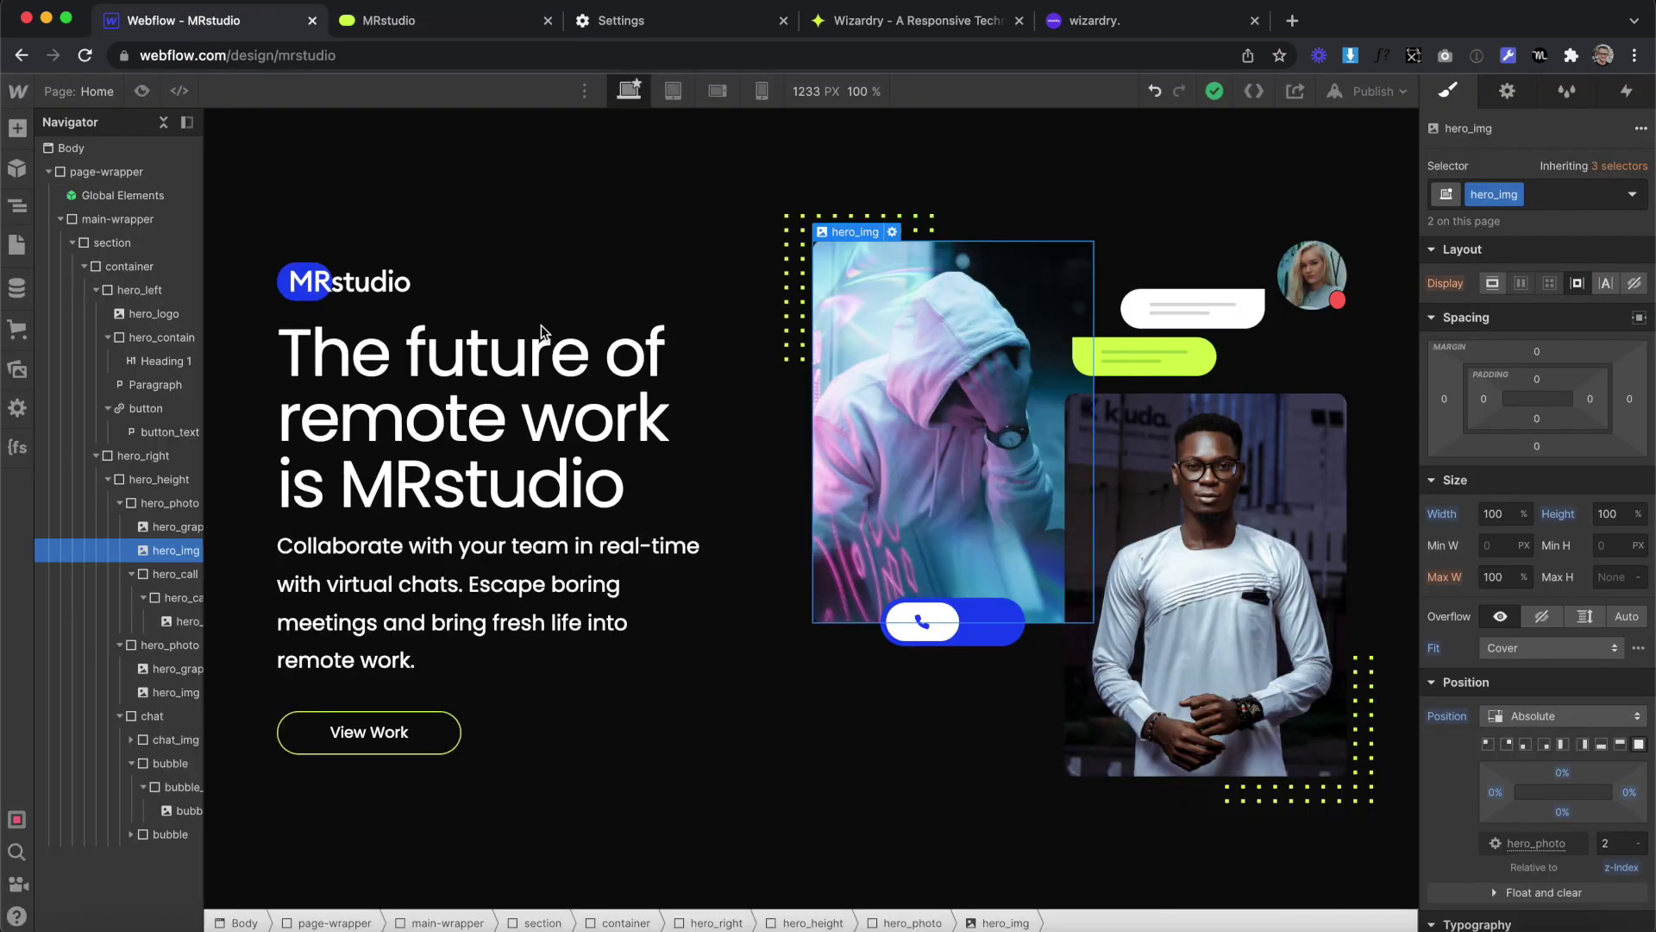
click(748, 649)
click(660, 649)
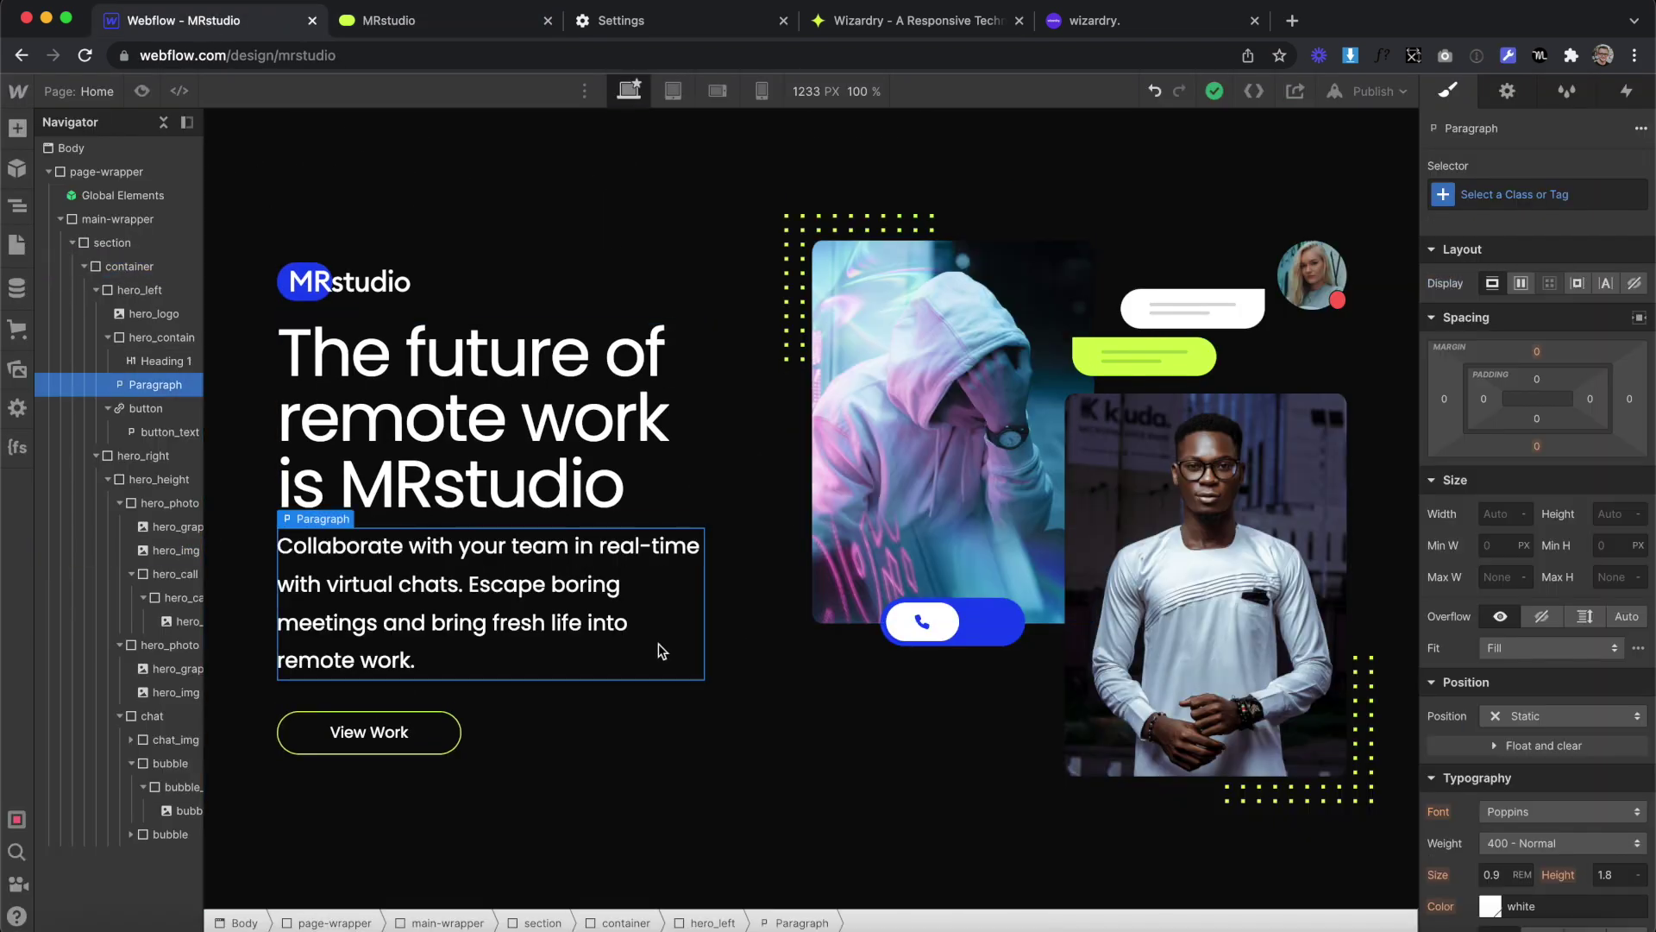
key(Up)
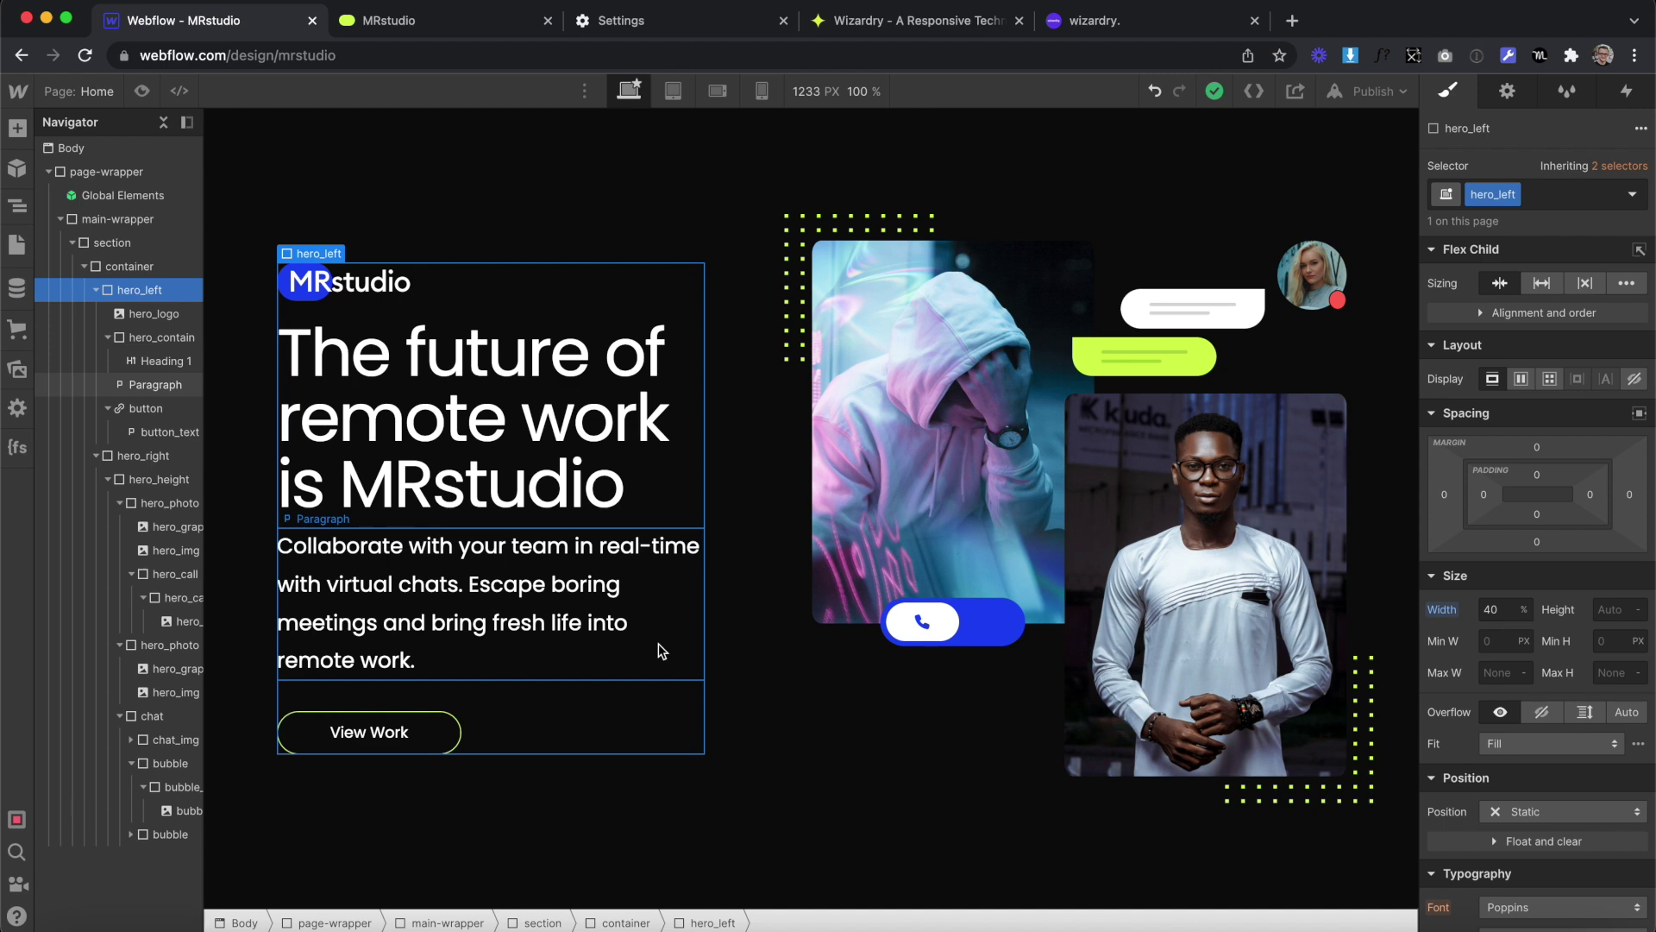
key(Delete)
key(Delete)
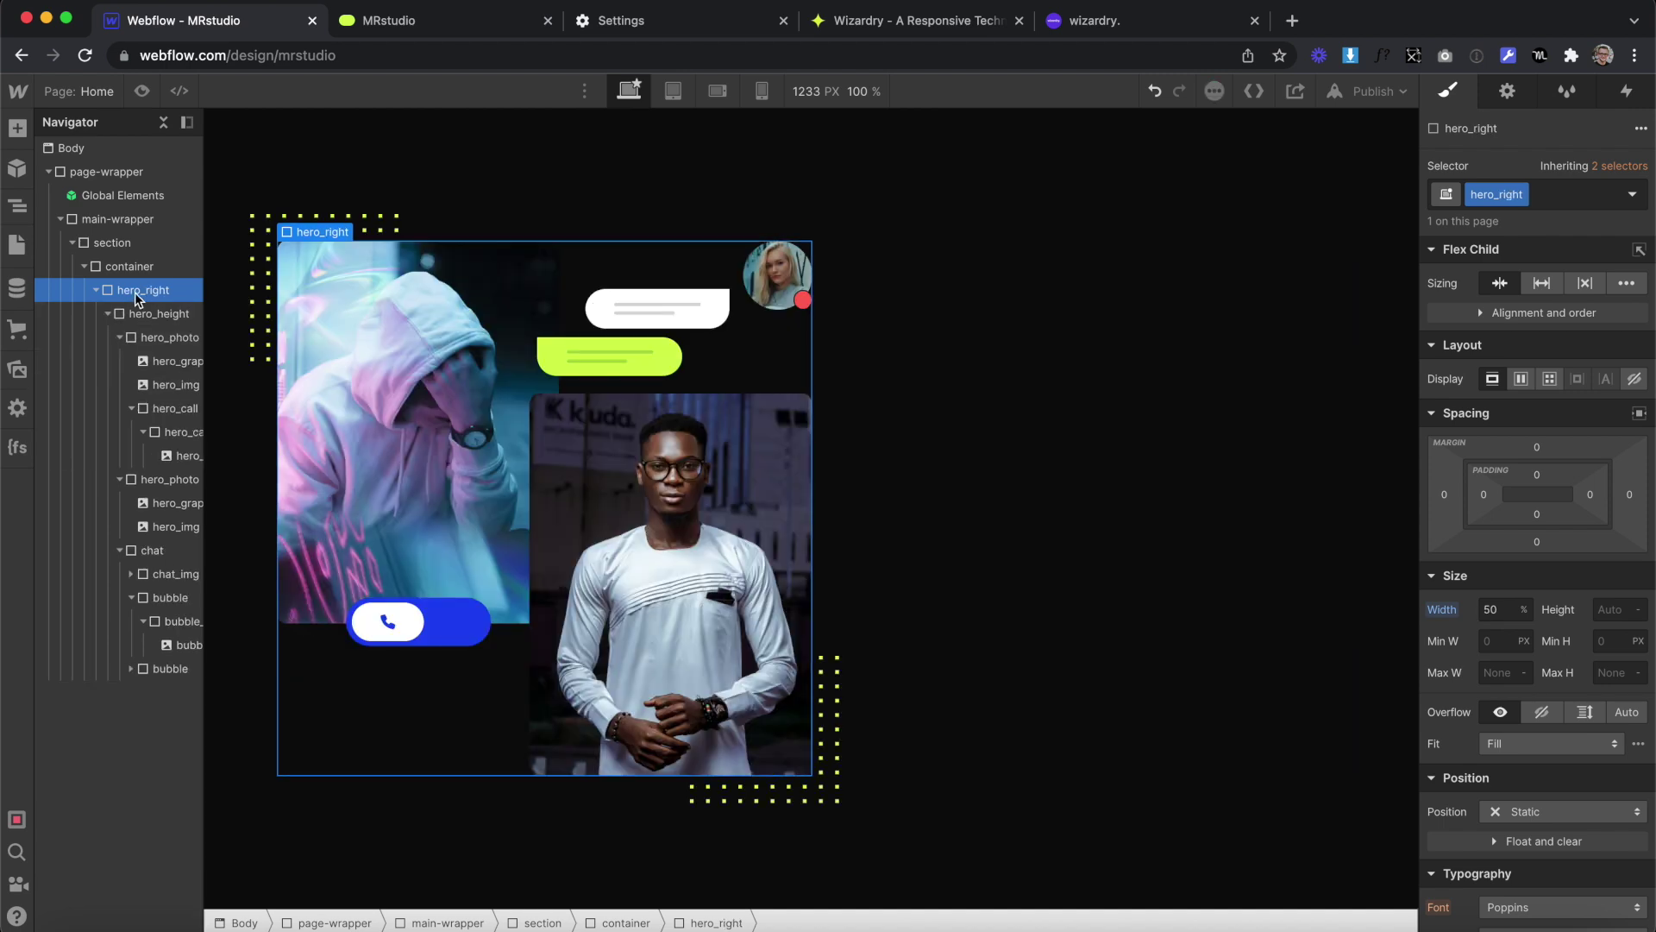
Clean up all unused styles in the Style Manager
click(1553, 93)
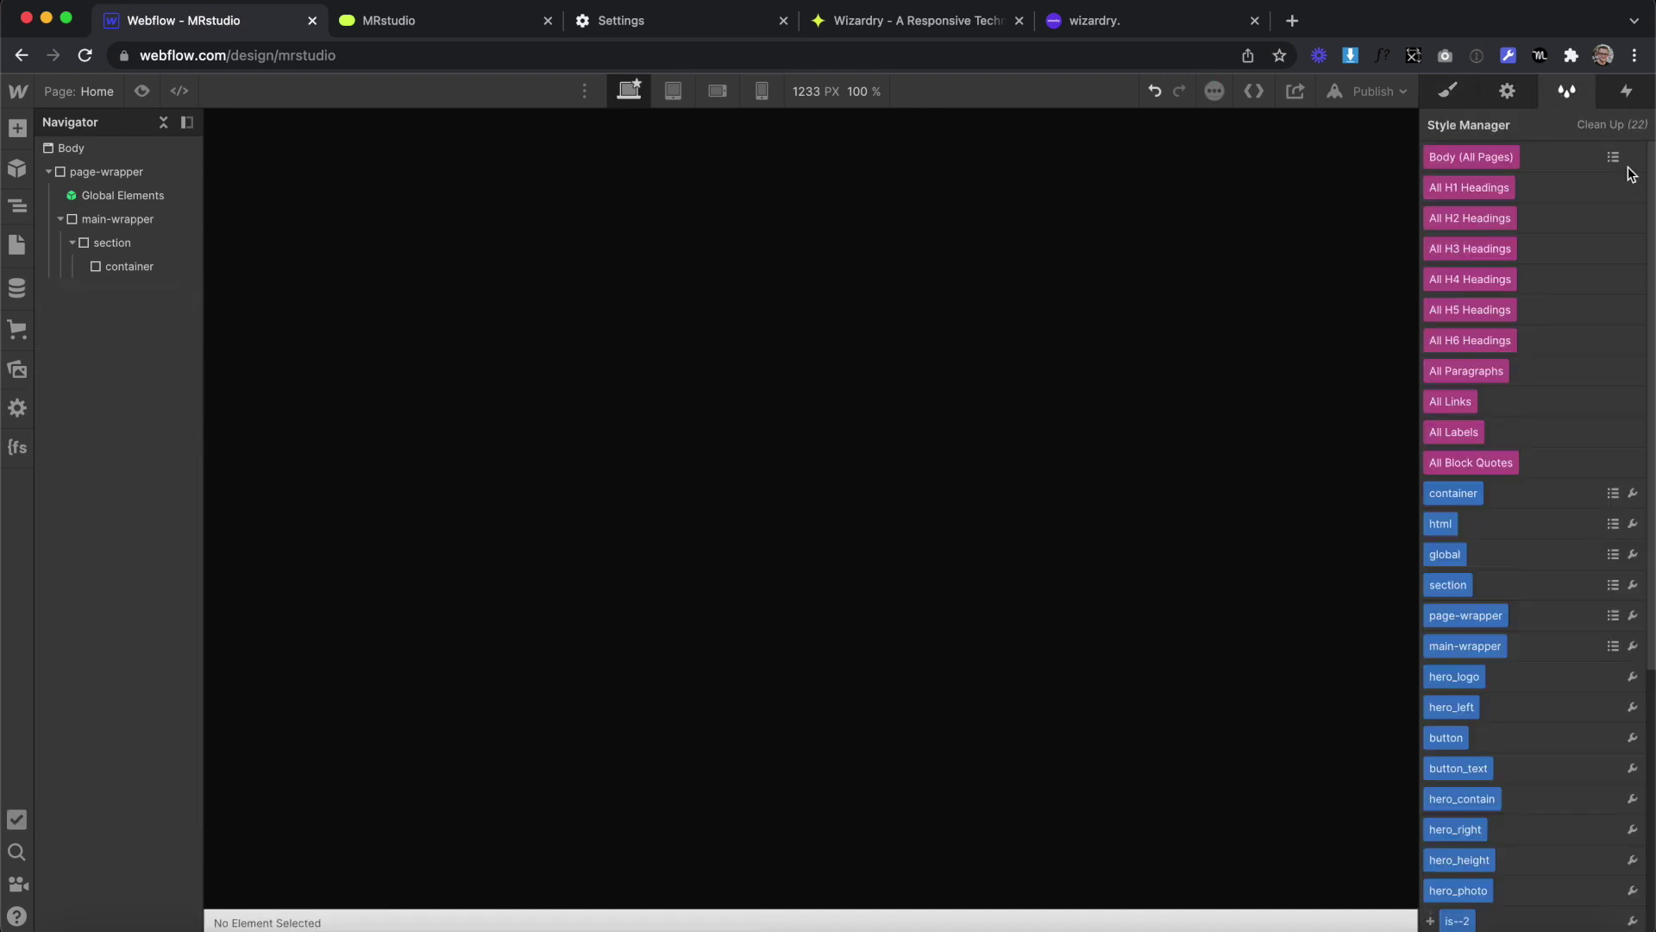
click(1614, 125)
click(1462, 732)
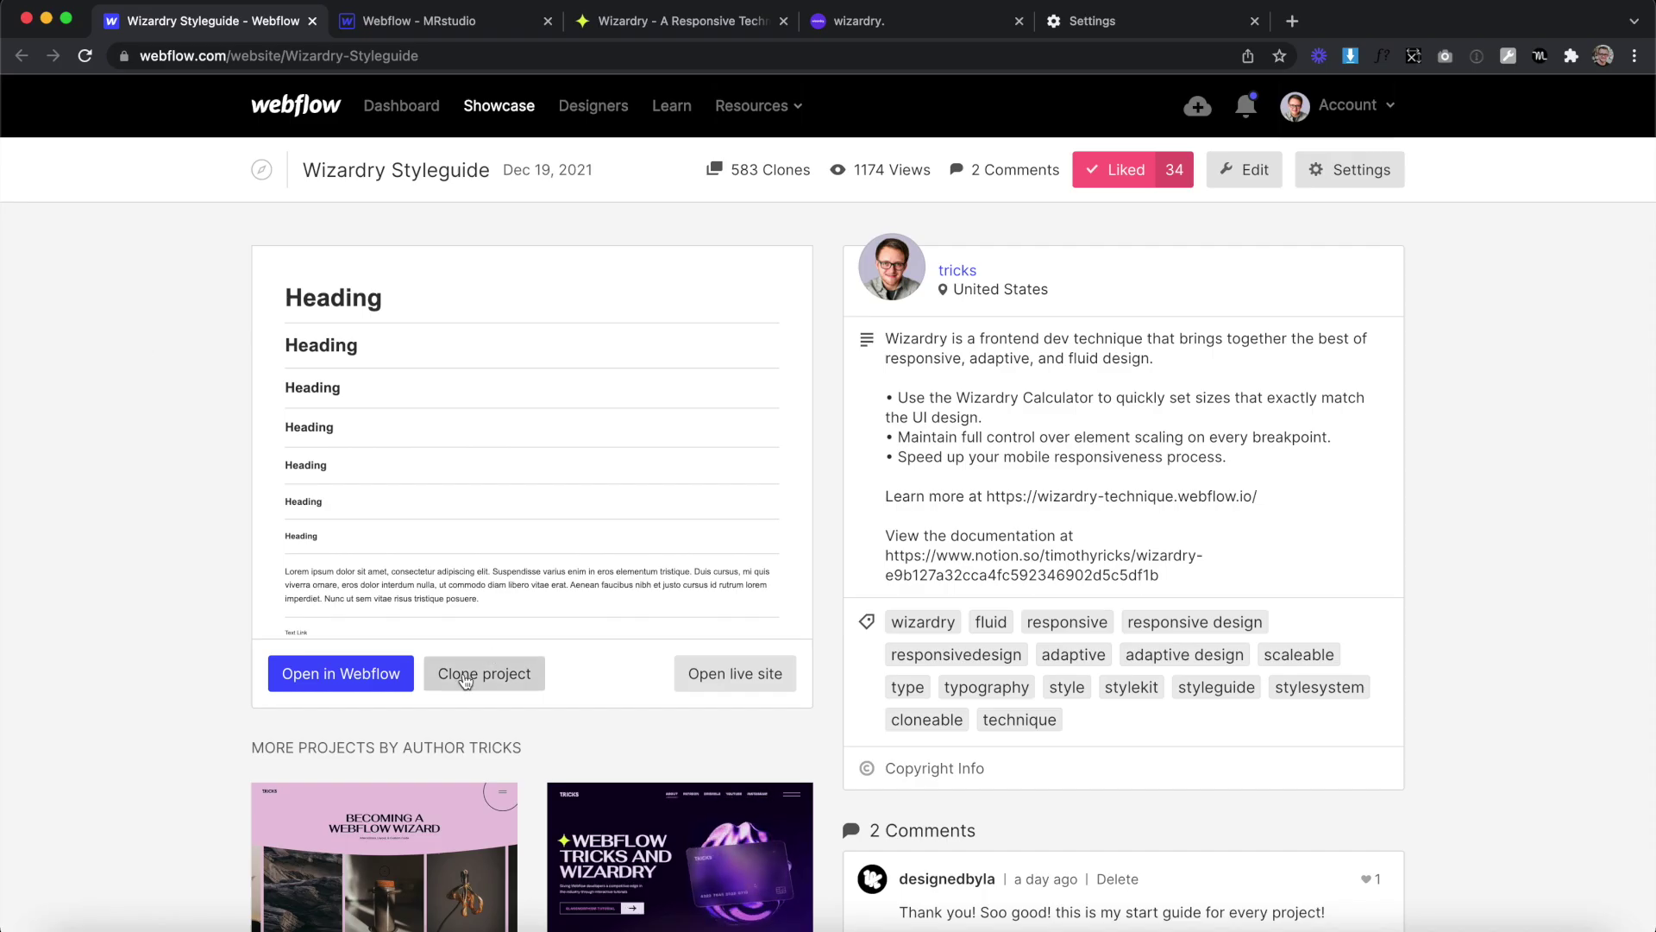
View the clone option for the Wizardry Styleguide, close that page and look over the MRstudio project's assets
click(484, 673)
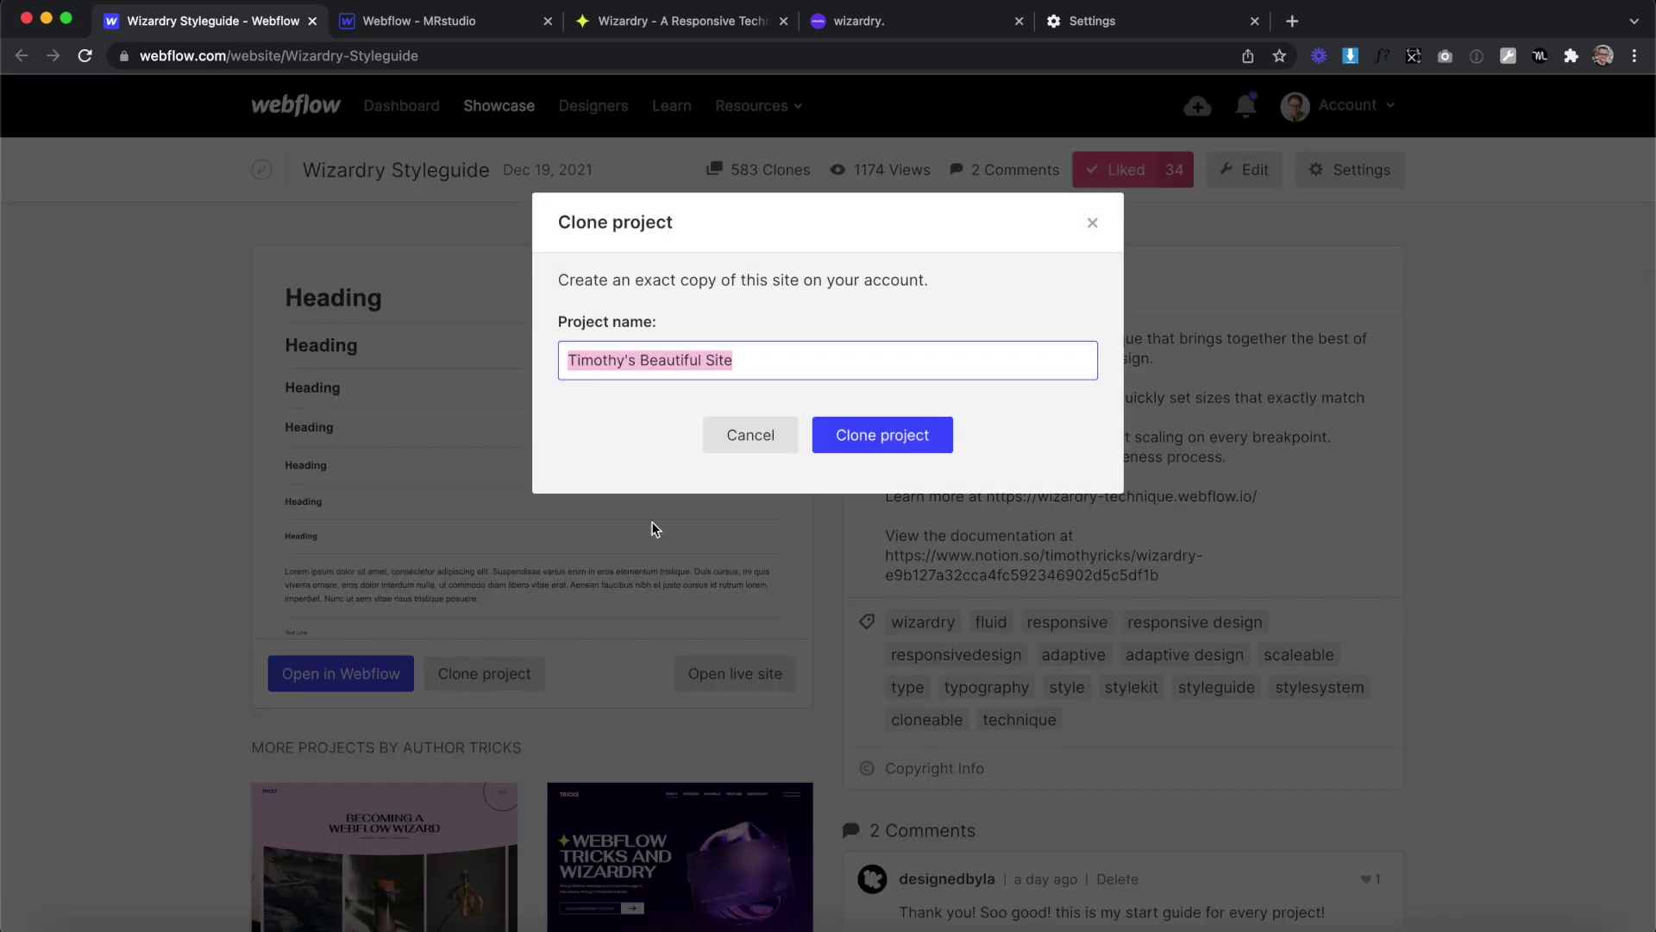
click(313, 22)
click(17, 369)
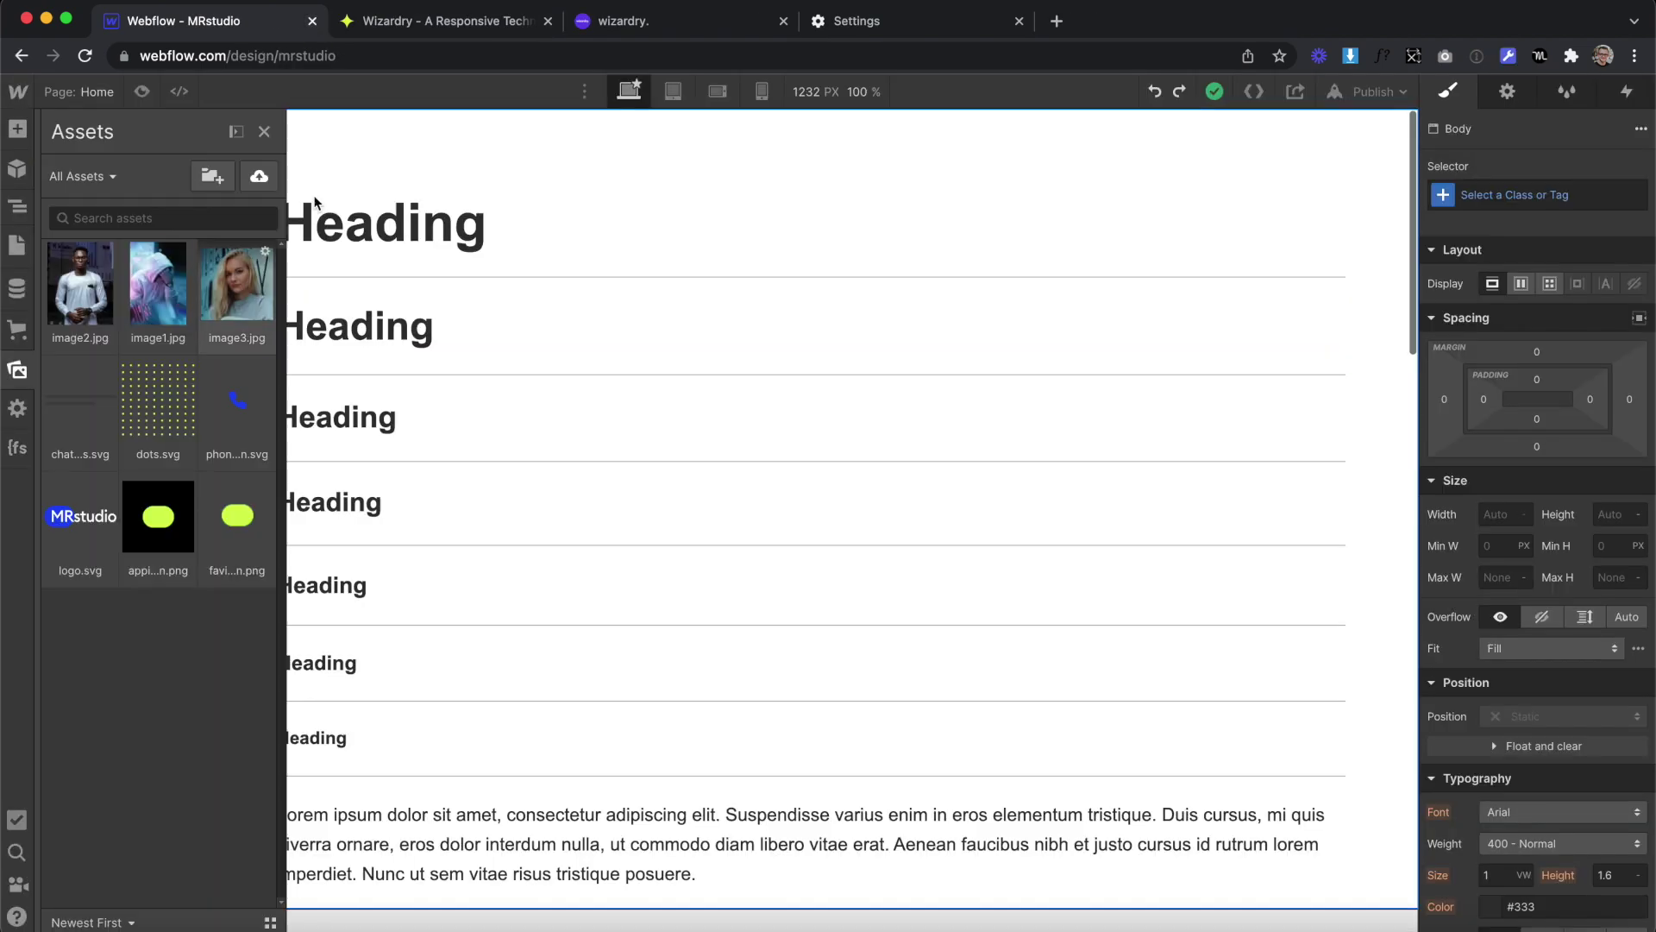
Set the background color of the Body (All Pages) tag to the black swatch
click(16, 207)
click(1491, 195)
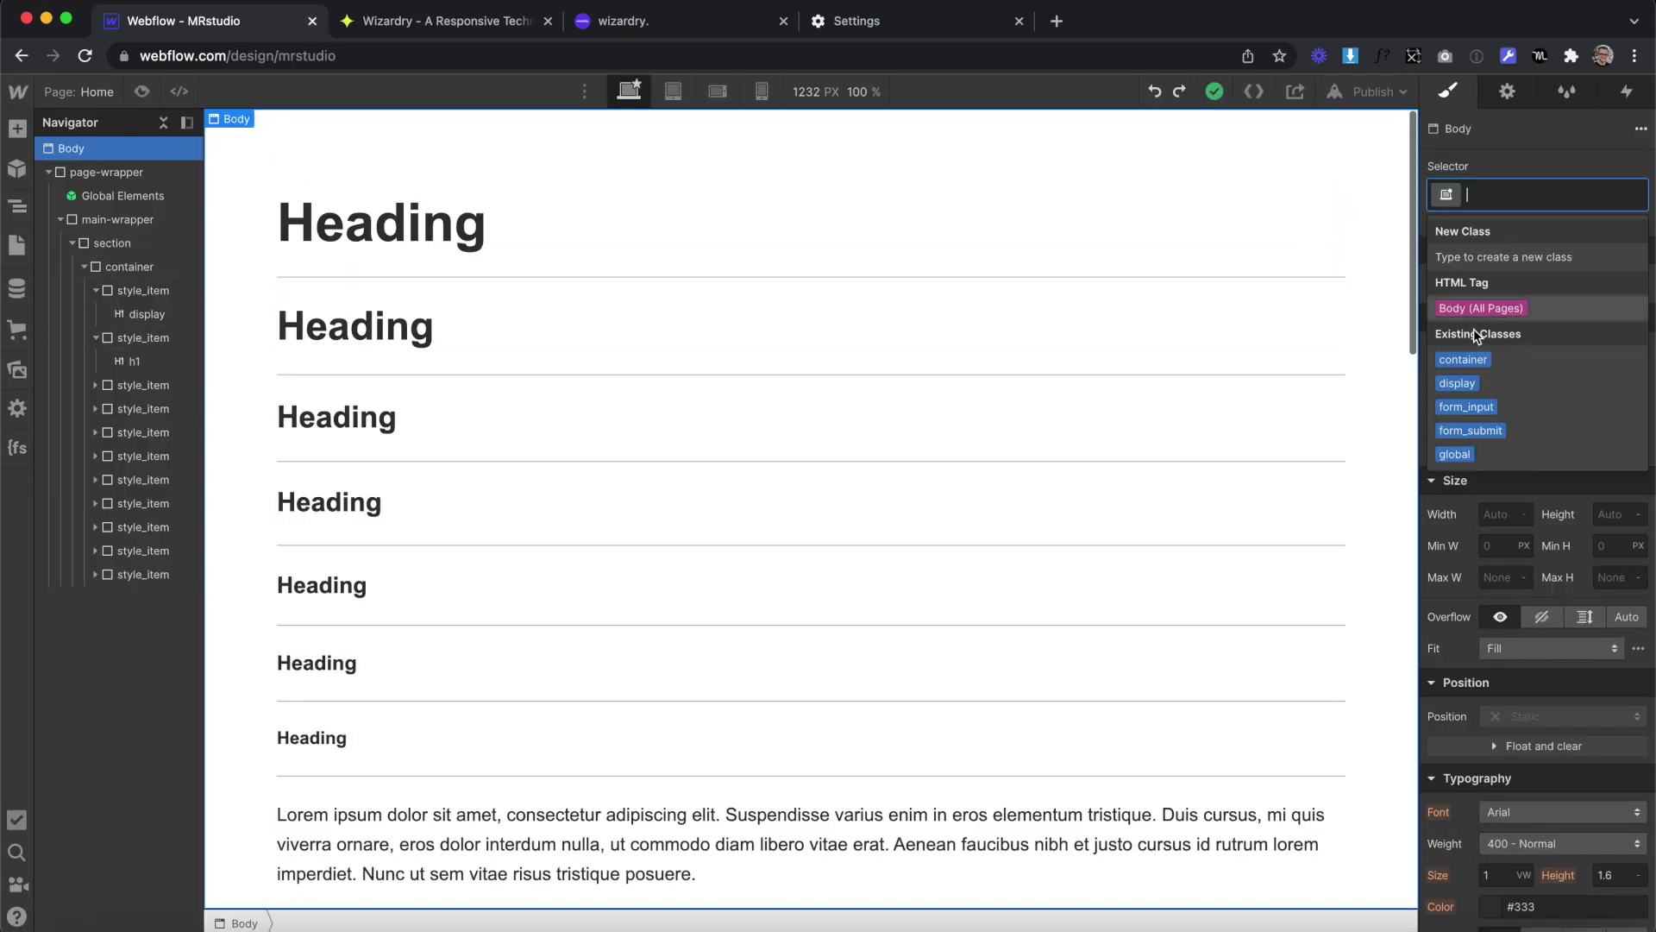
click(1478, 305)
scroll(1513, 567, down, 10)
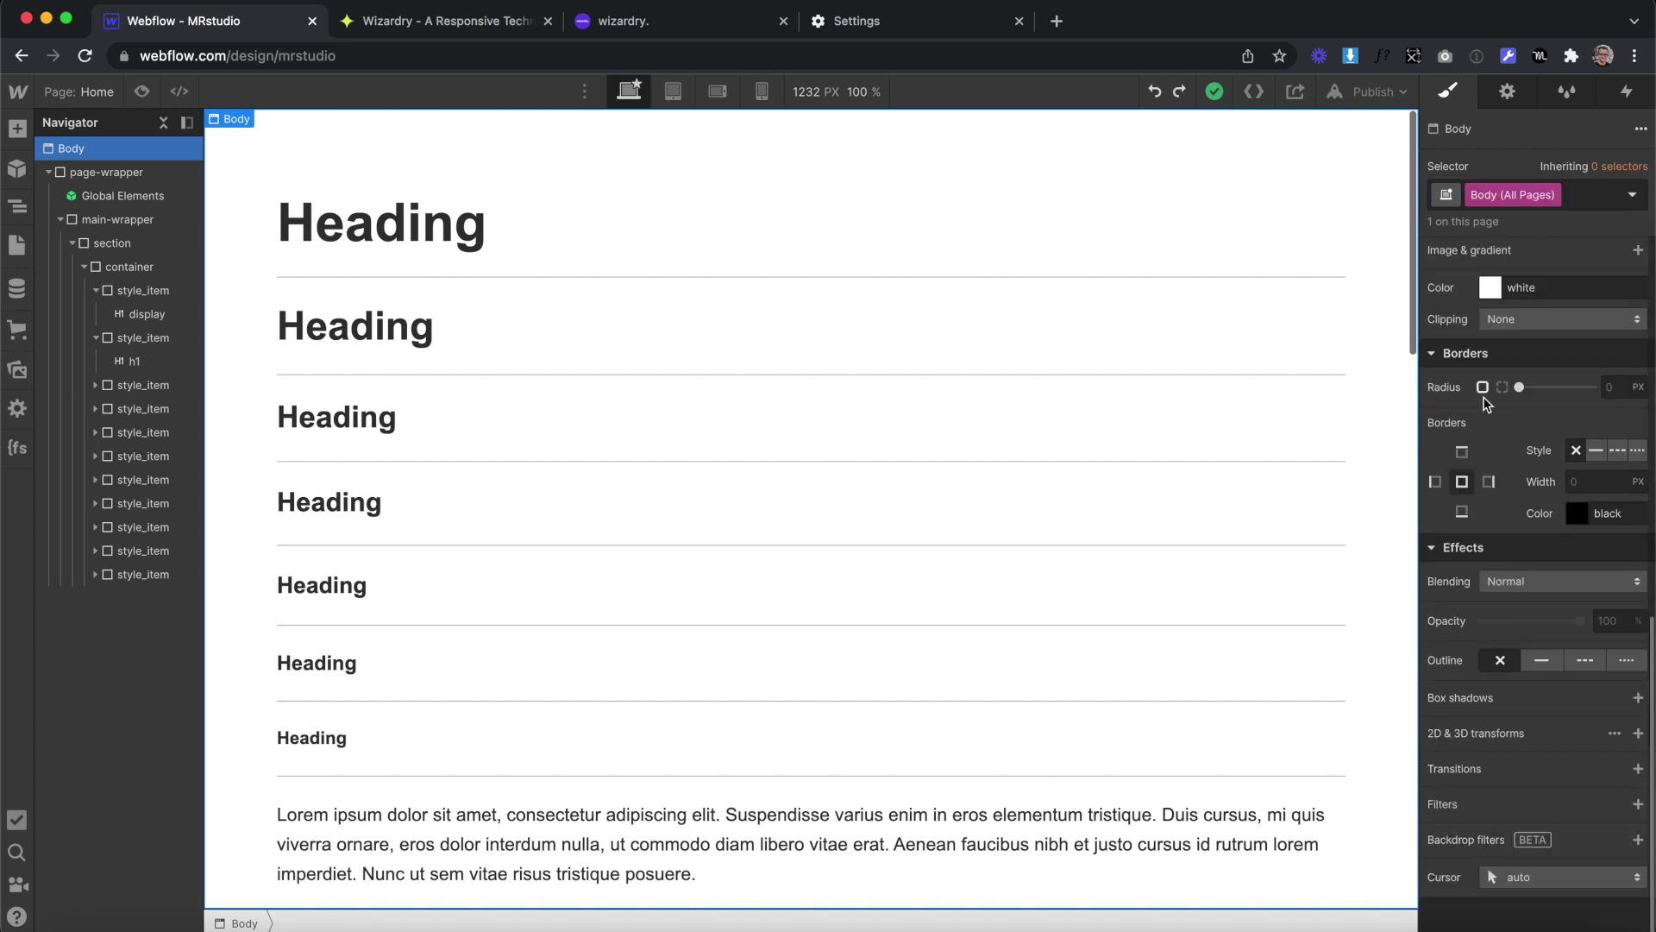
click(1490, 288)
click(1469, 594)
Set the Body (All Pages) text color to white and its font to Poppins
scroll(1521, 310, up, 3)
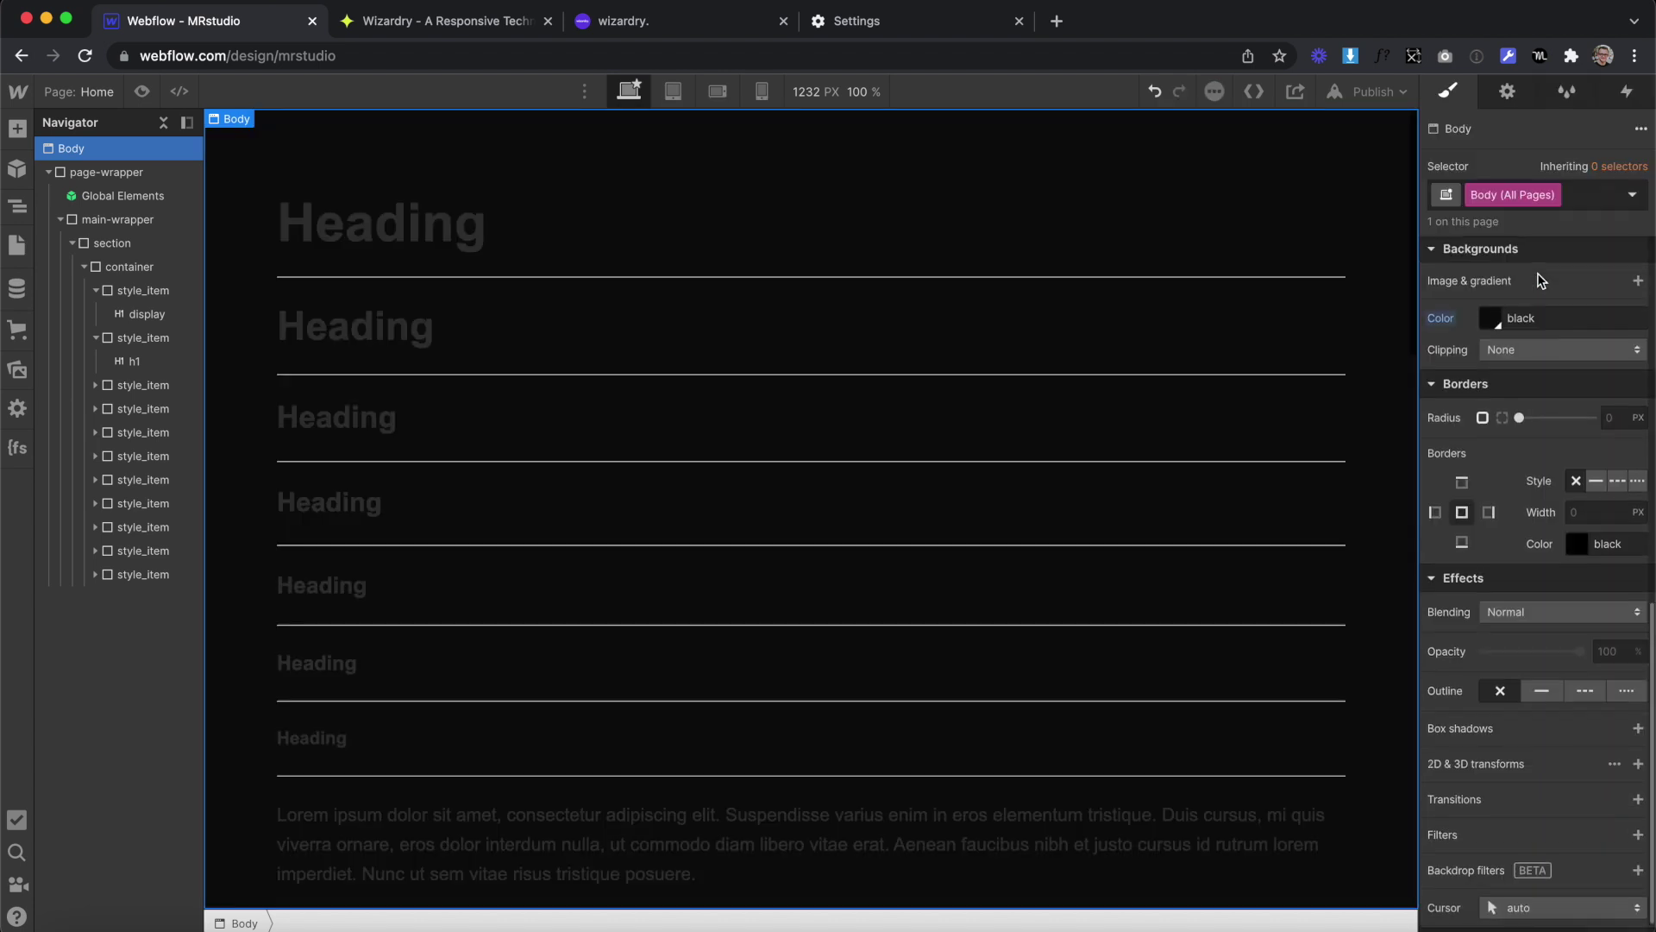
click(1488, 348)
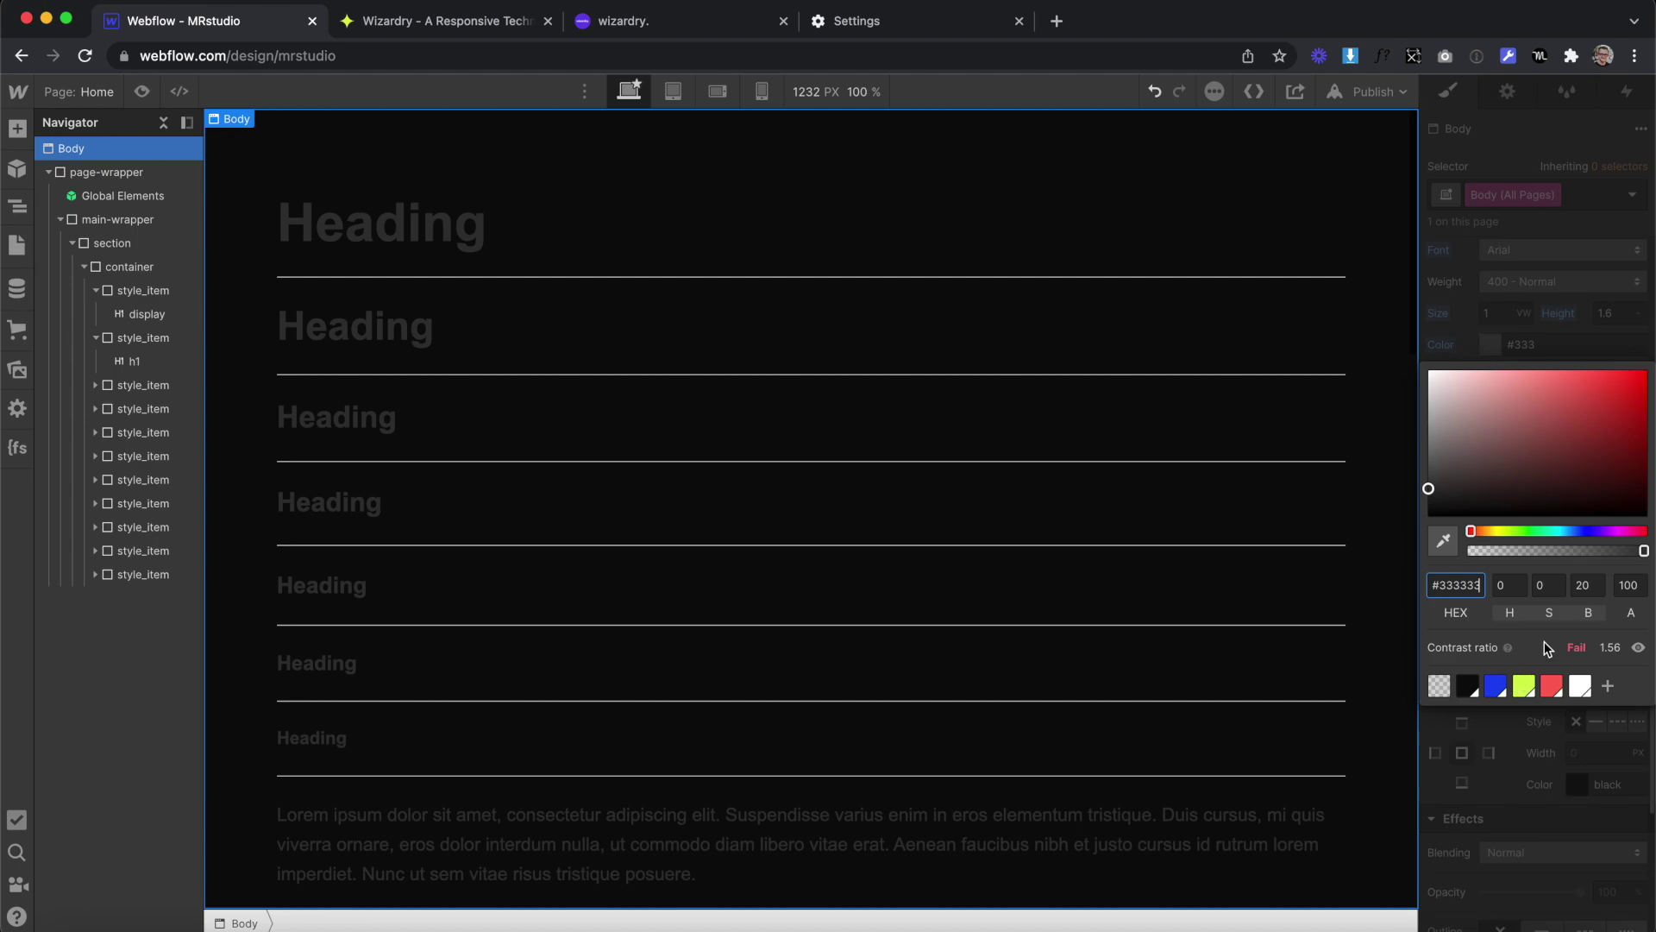
click(1579, 684)
scroll(1524, 380, up, 2)
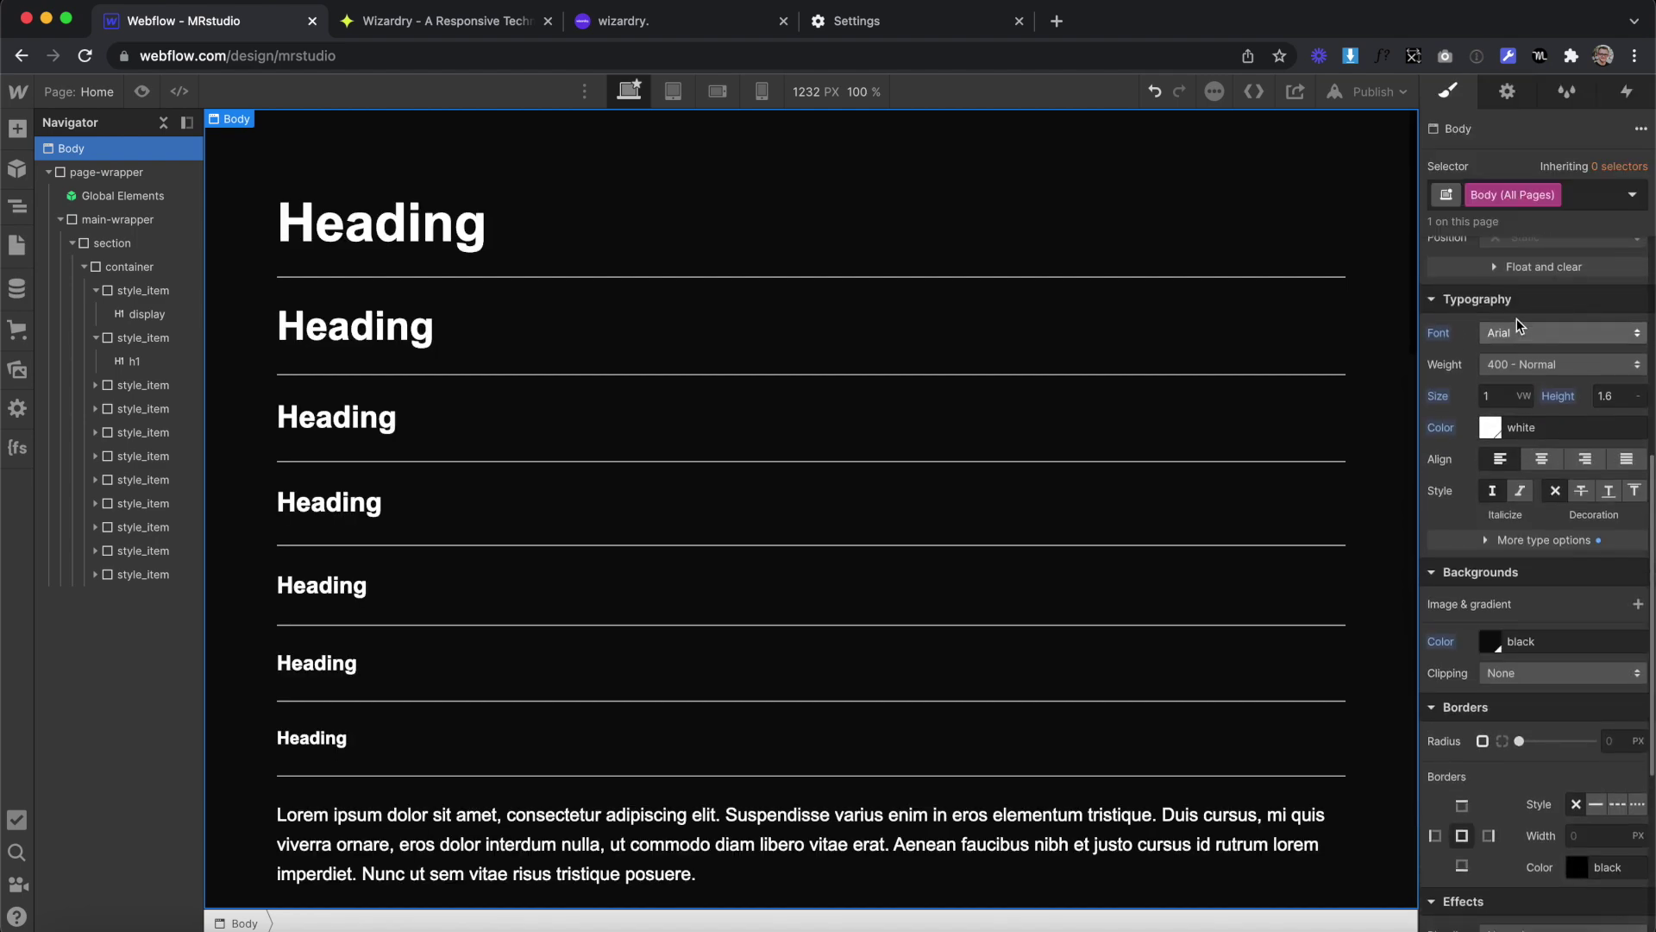
click(1511, 328)
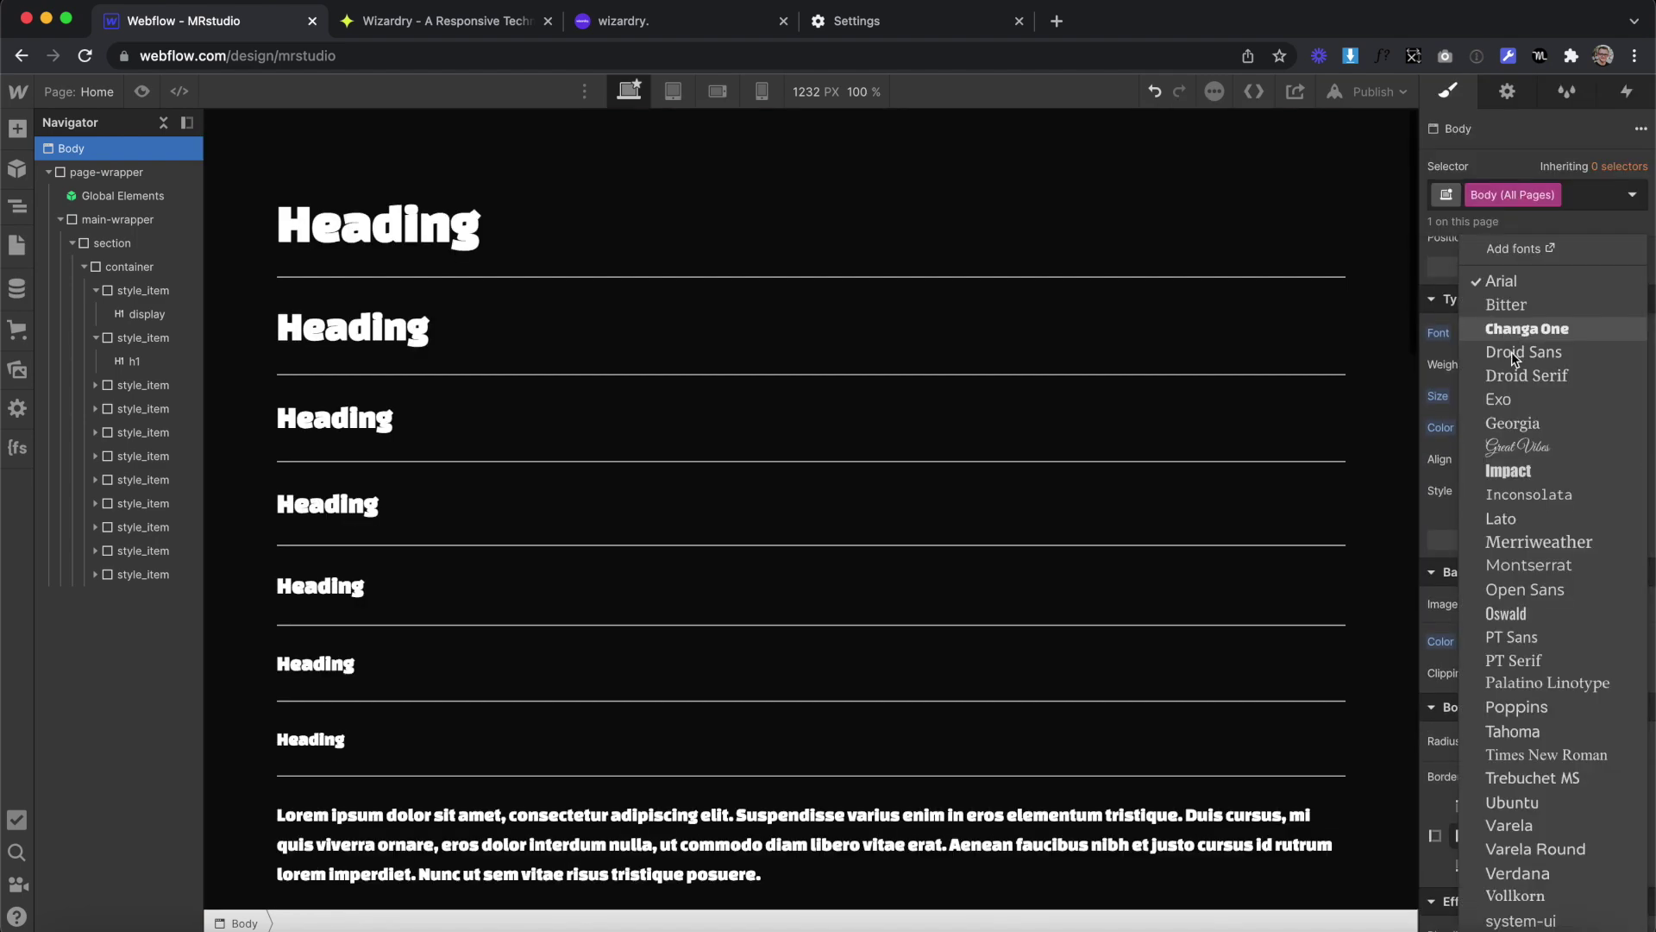
click(1509, 708)
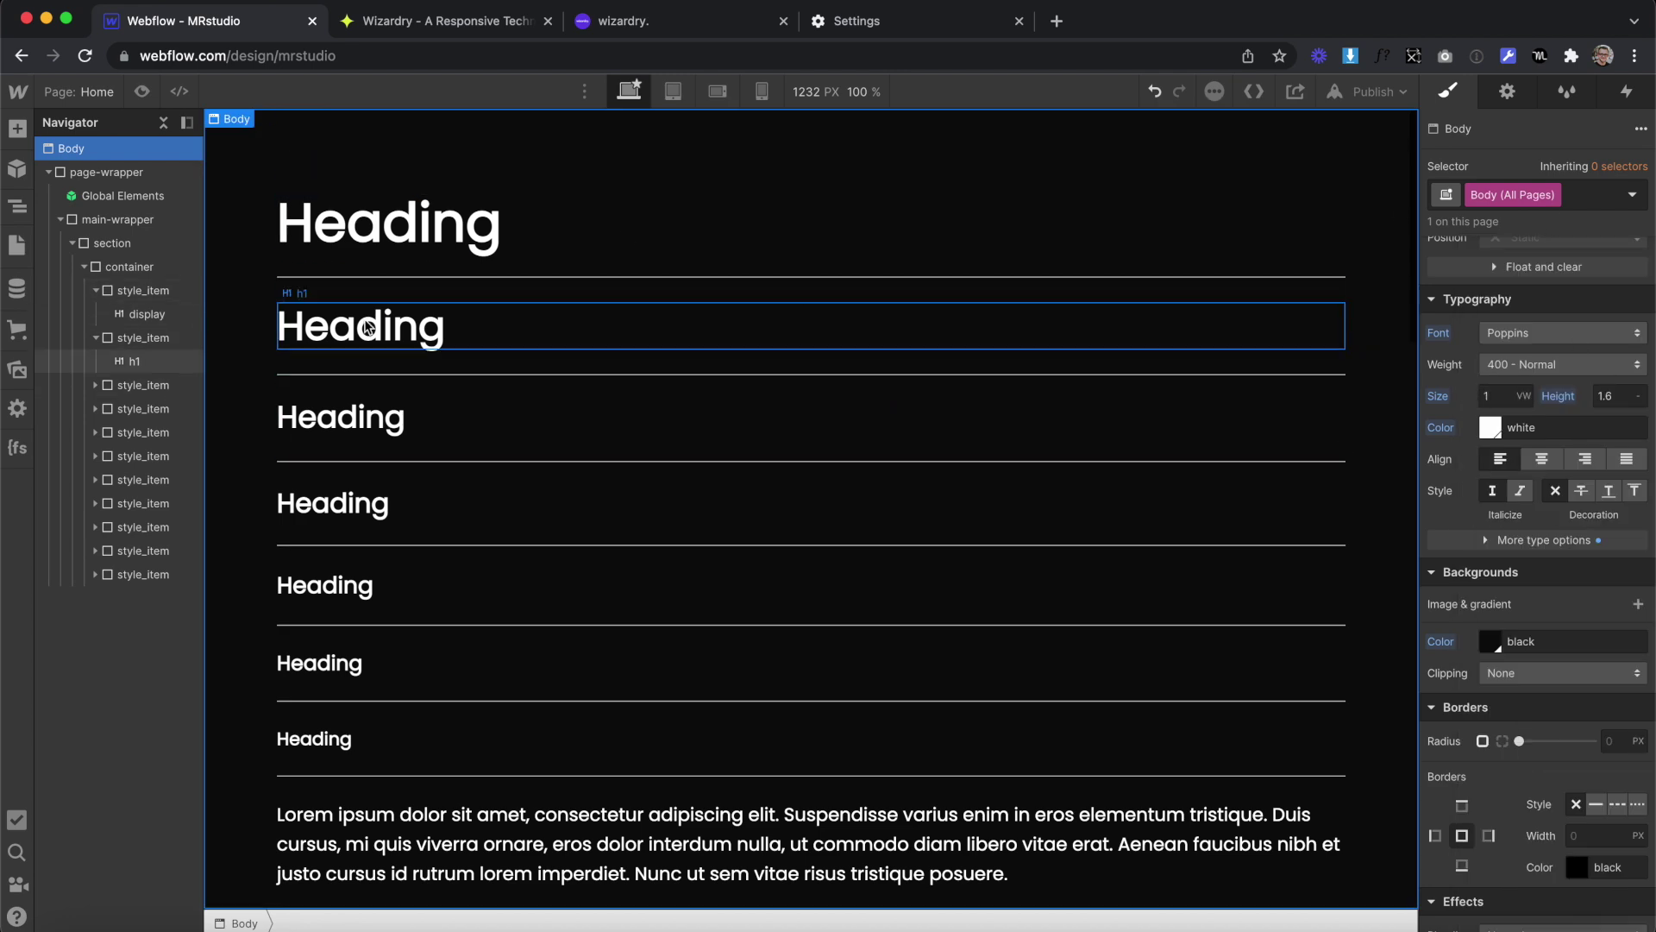
Delete the styleguide's style_item blocks from the container
click(409, 273)
key(BackSpace)
key(BackSpace)
key(BackSpace)
key(BackSpace)
key(BackSpace)
key(BackSpace)
key(BackSpace)
key(BackSpace)
key(BackSpace)
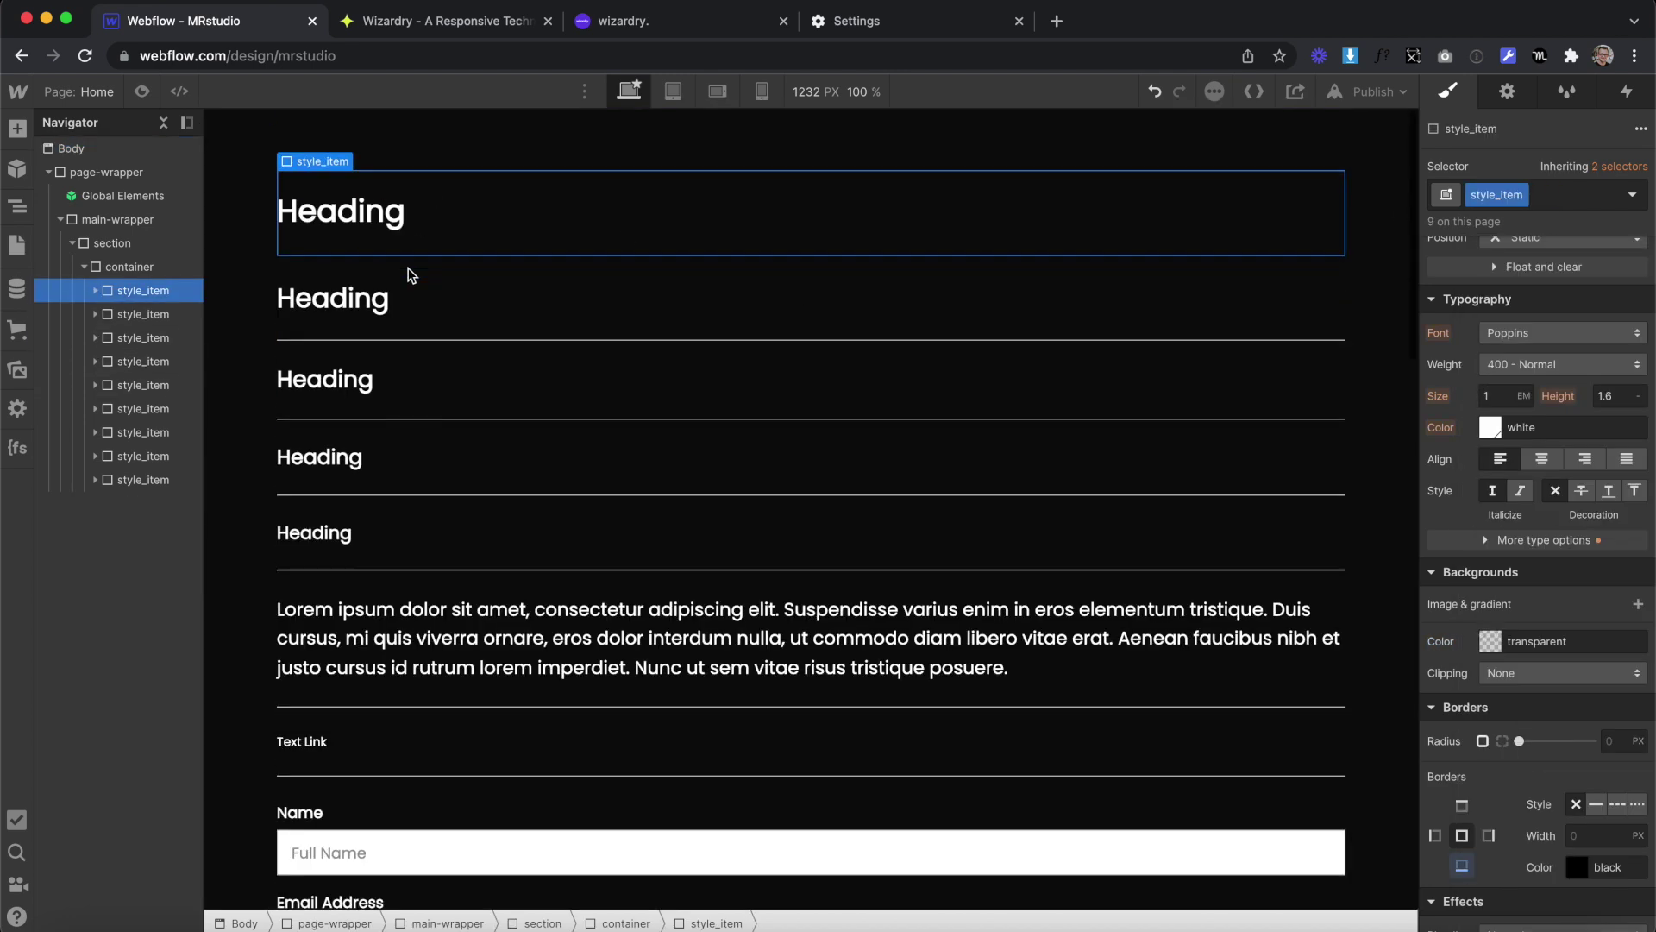
key(BackSpace)
key(BackSpace)
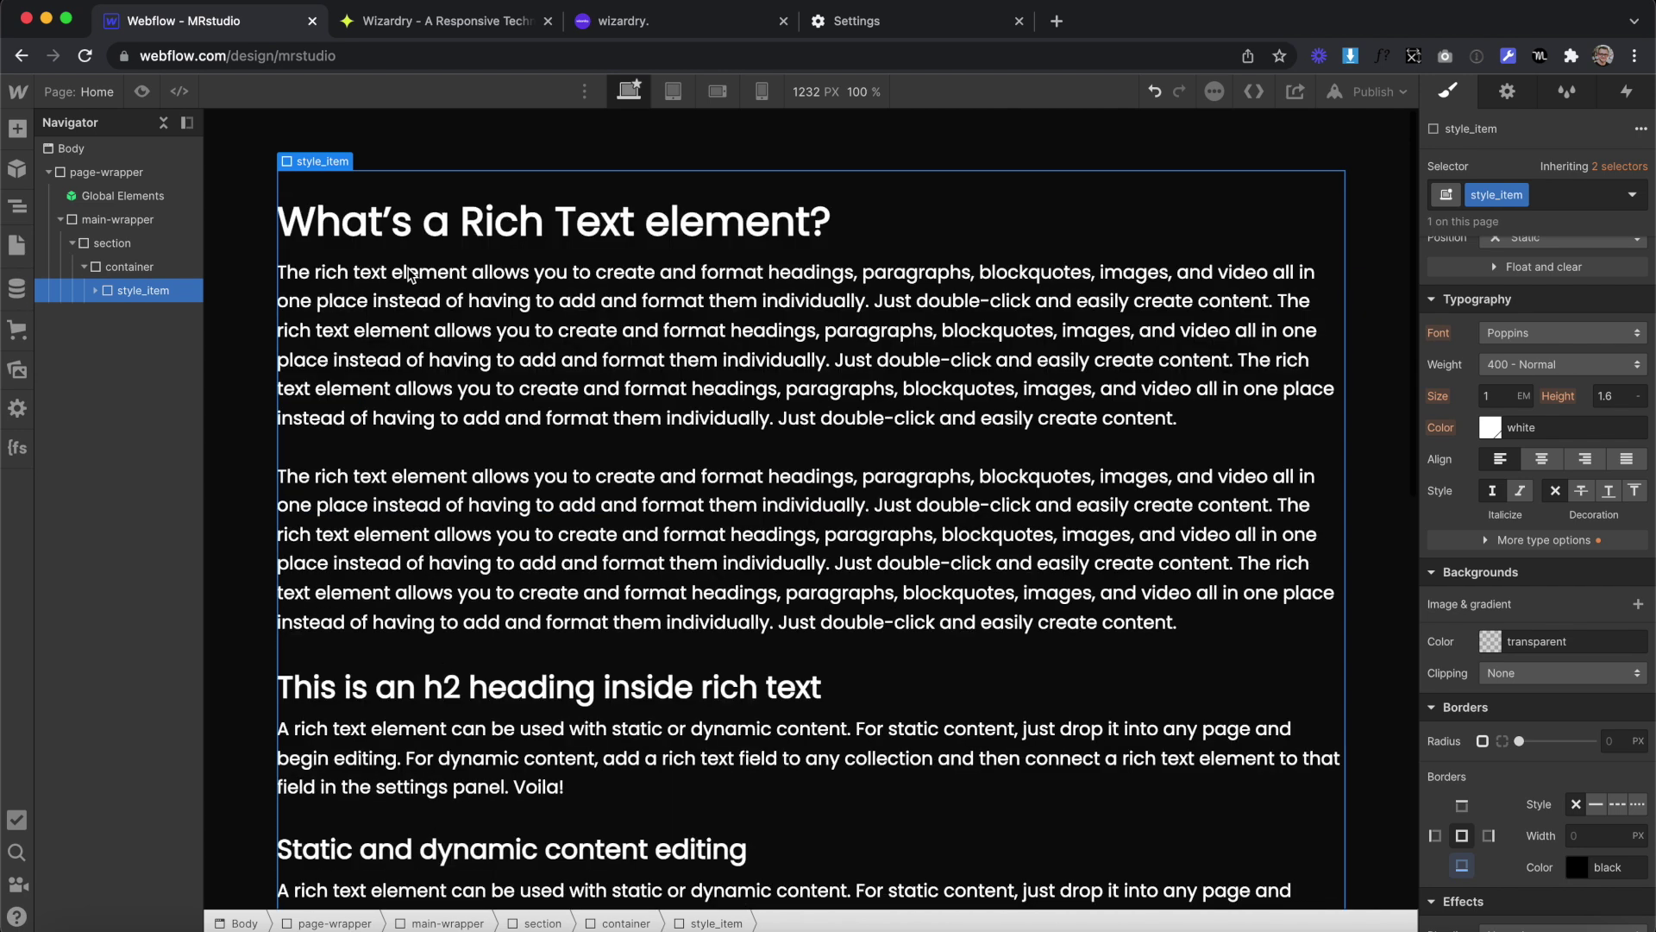
Add a Heading element to the page's container
click(17, 129)
drag(74, 691, 496, 191)
Switch to the MRstudio design in Adobe XD and check the hero heading's font size and the Hero artboard's width
key(ctrl+Right)
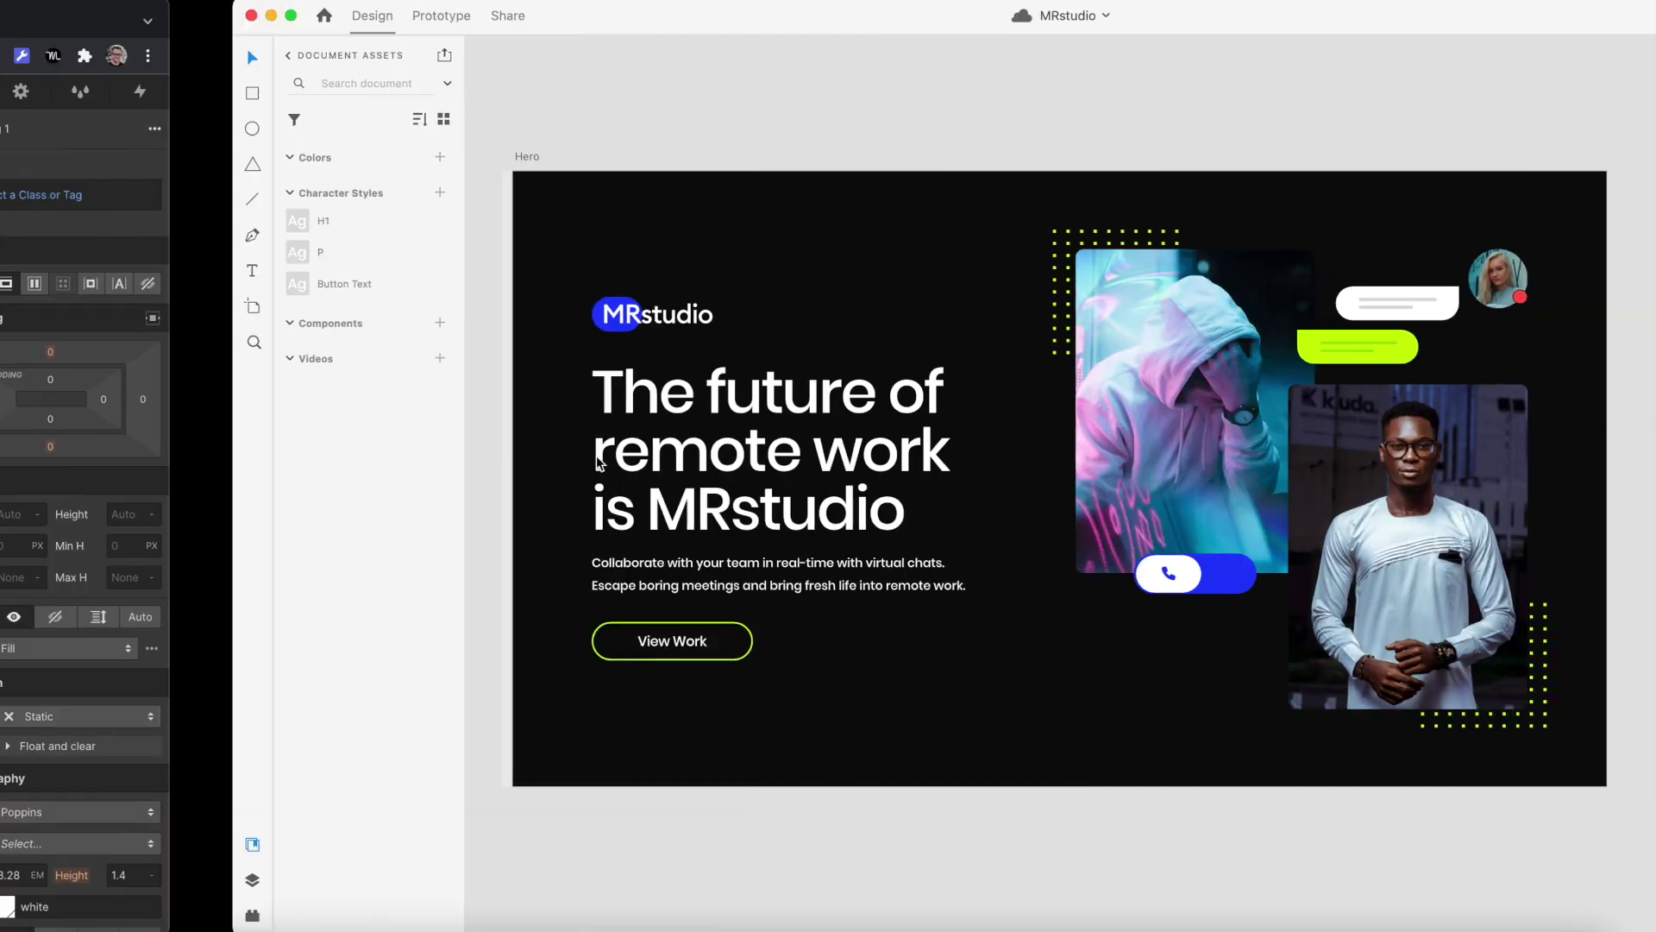
click(411, 395)
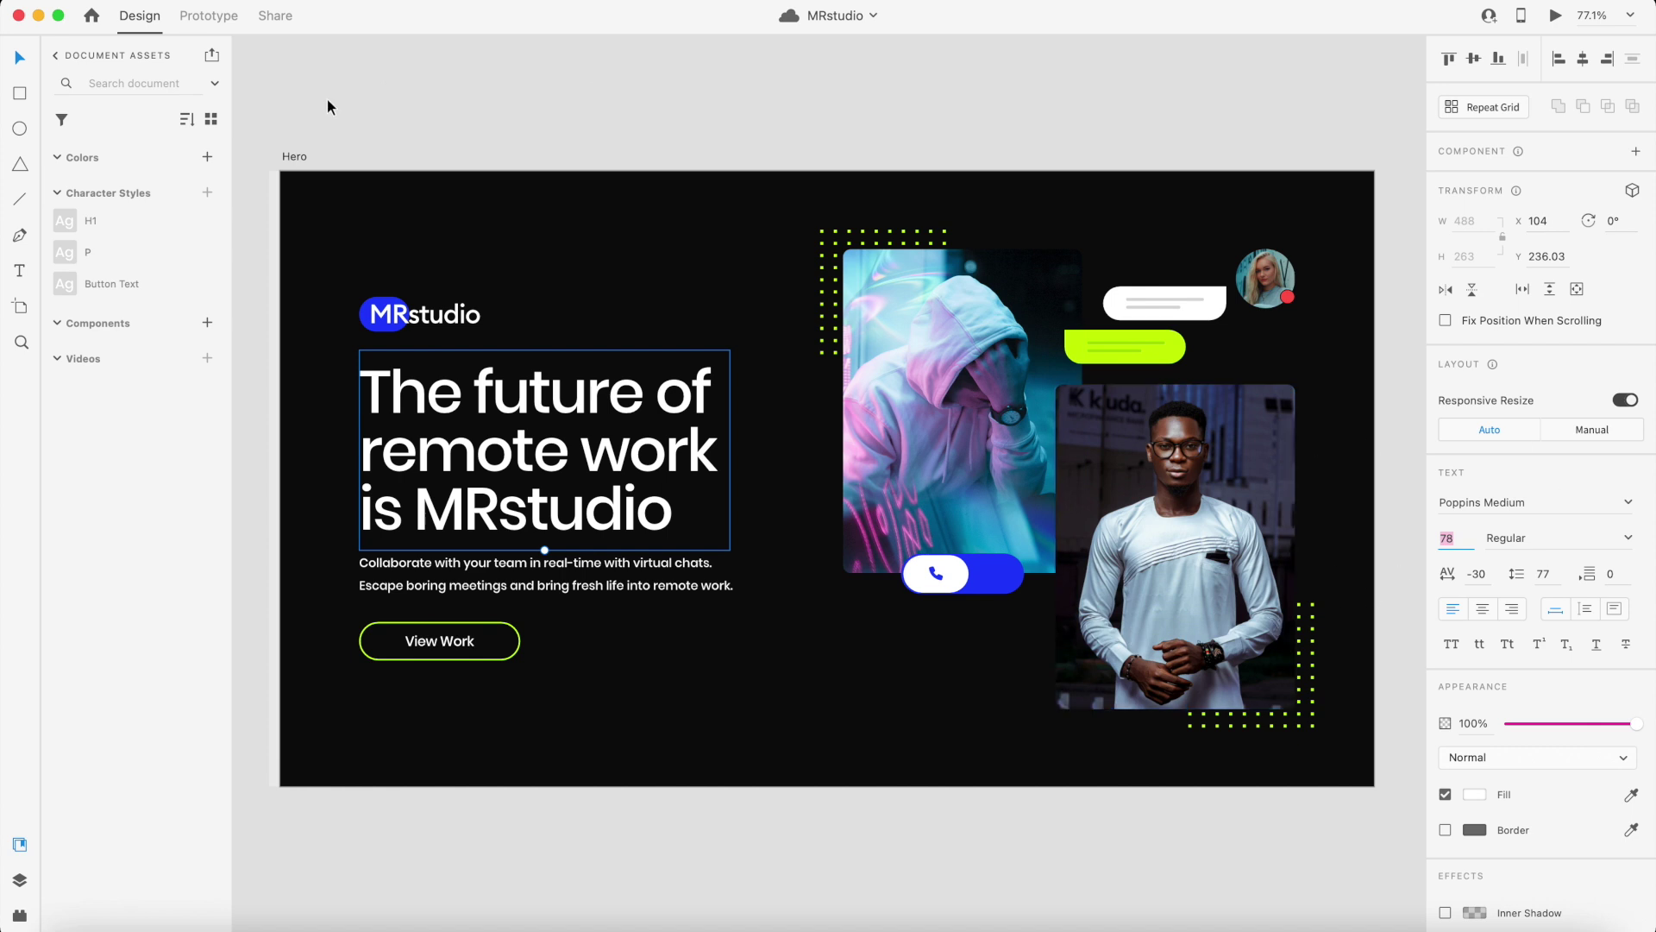
click(295, 157)
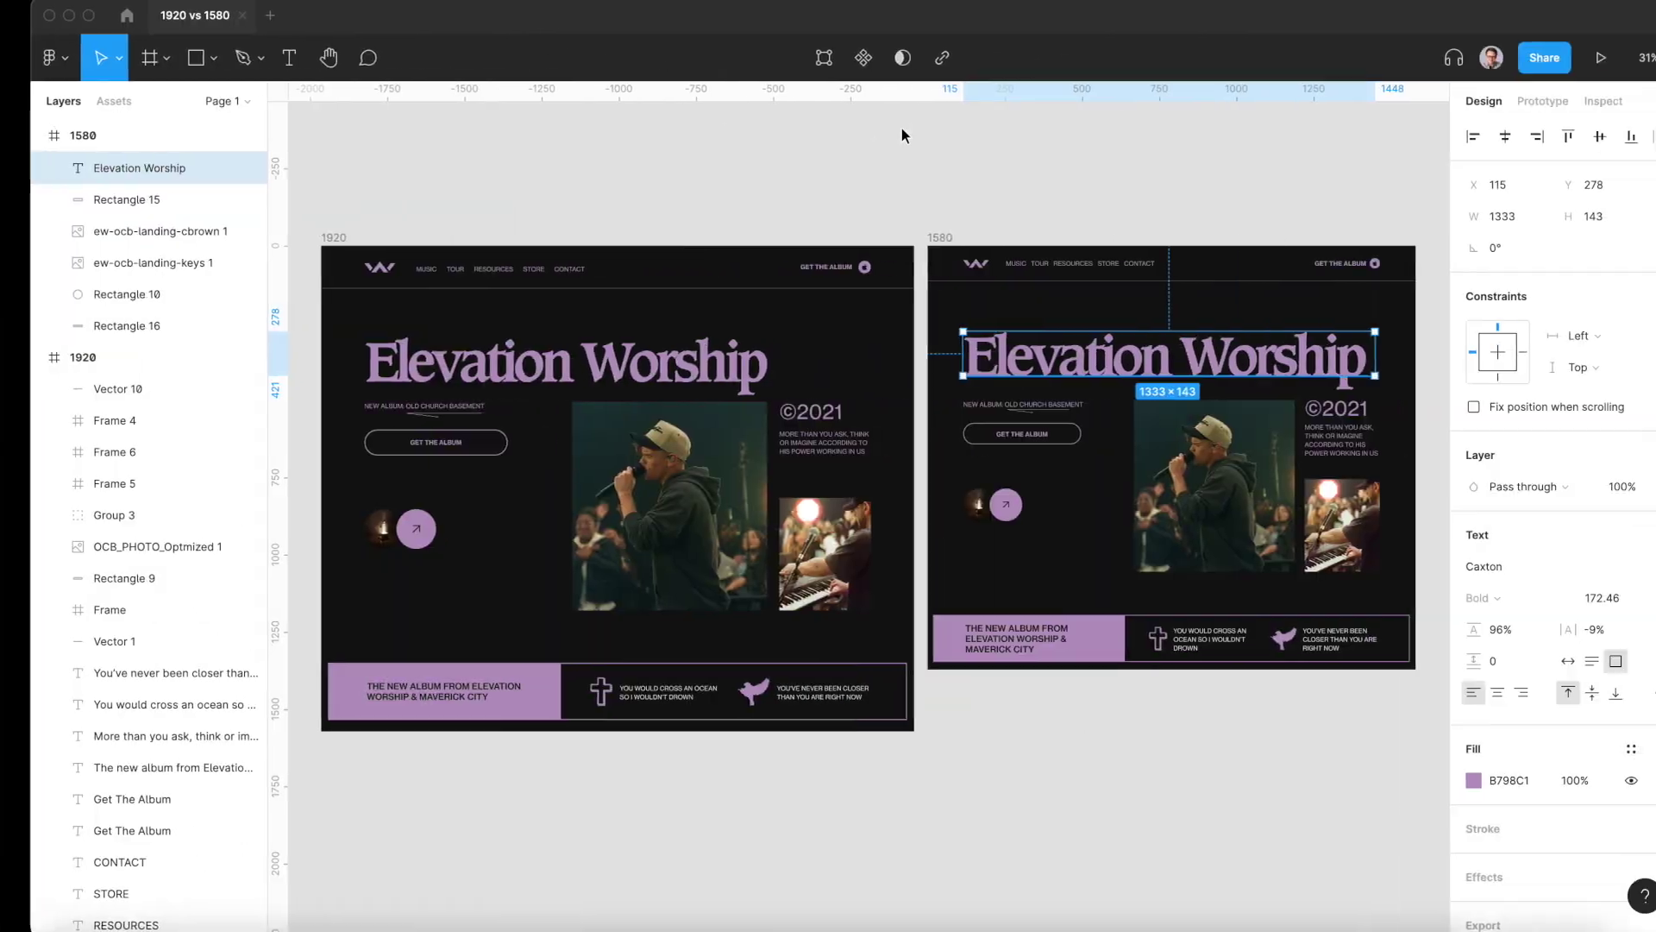
In Figma, compare the widths of the 1920 and 1580 frames and the font sizes of their Elevation Worship headings
click(332, 241)
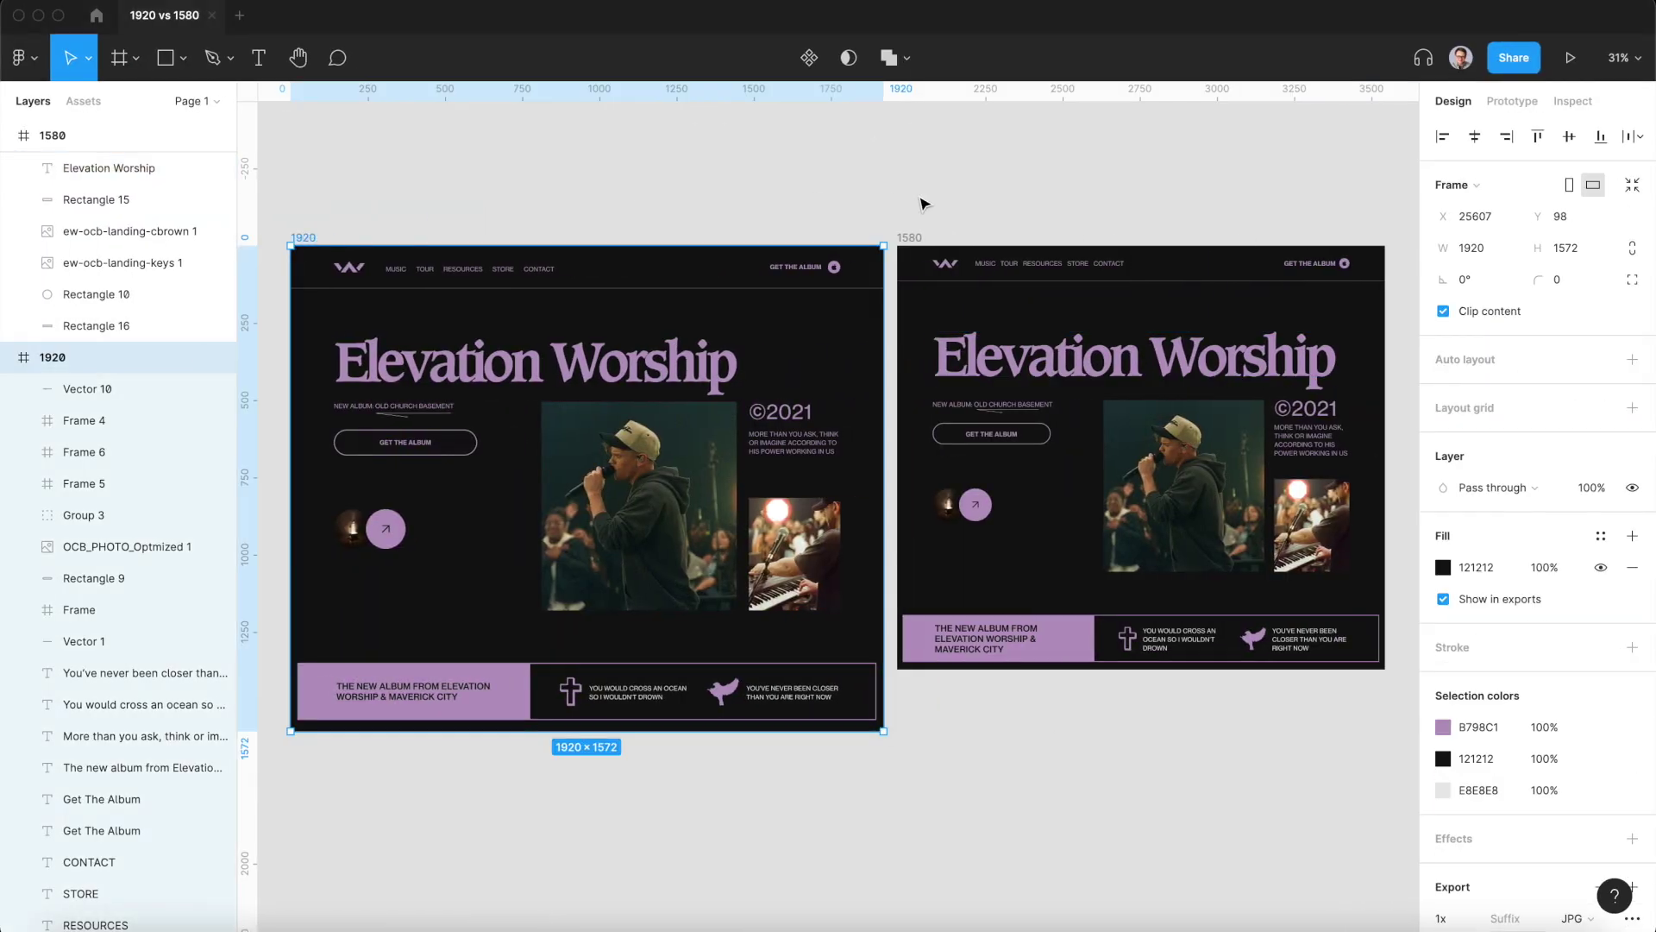
click(909, 238)
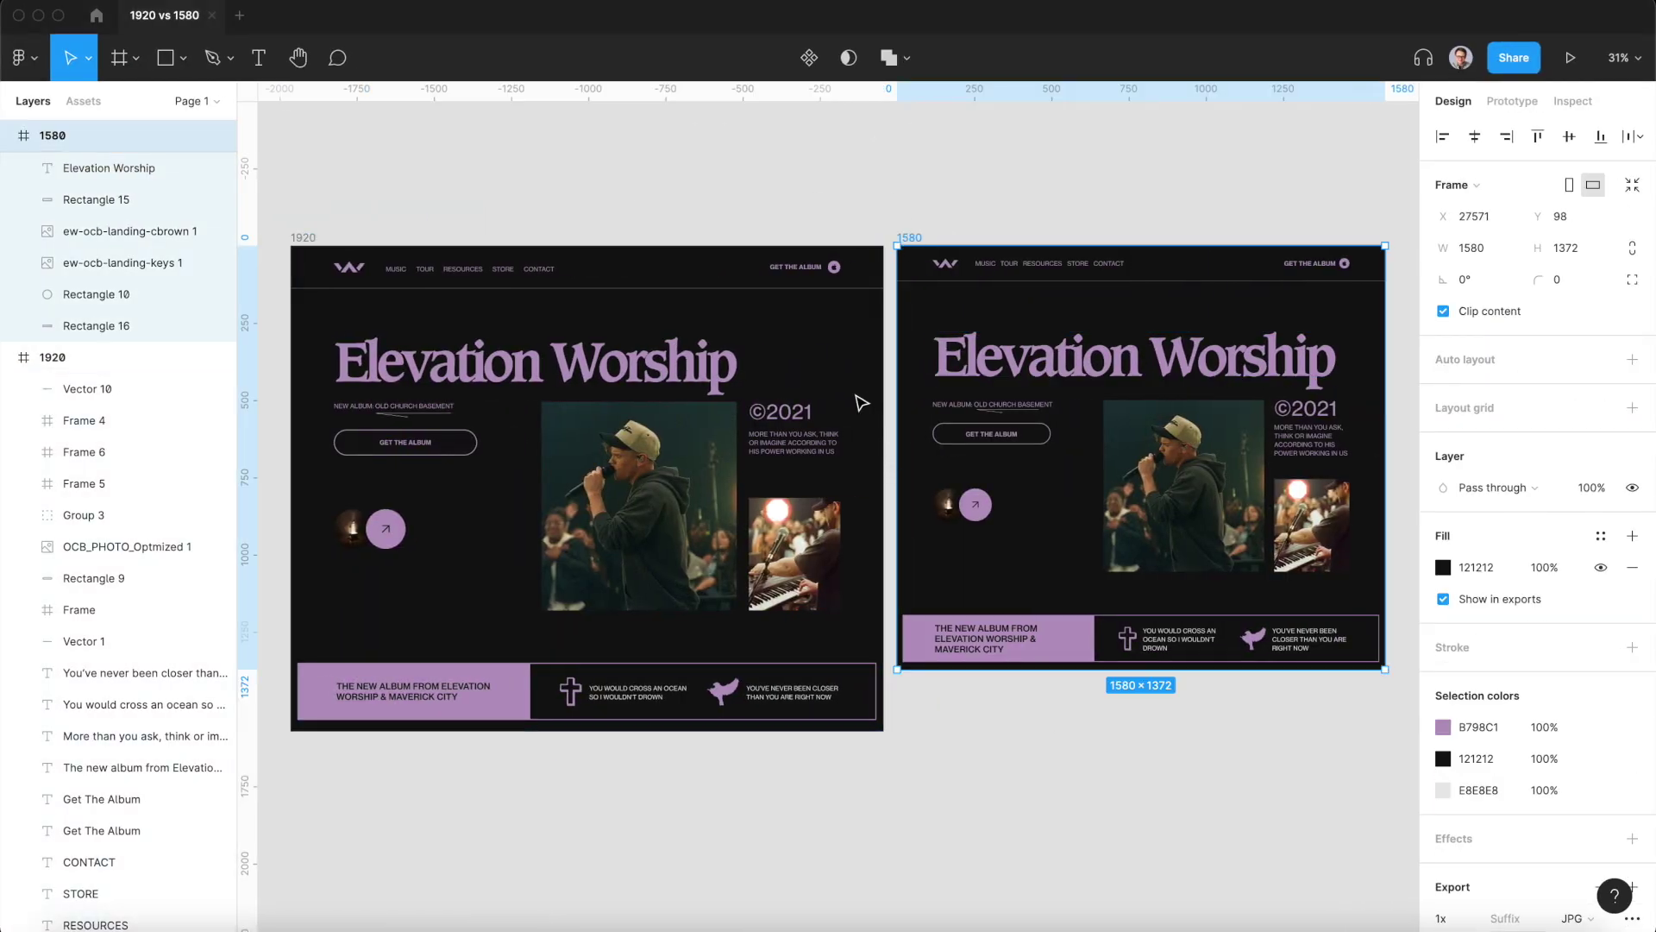
click(544, 370)
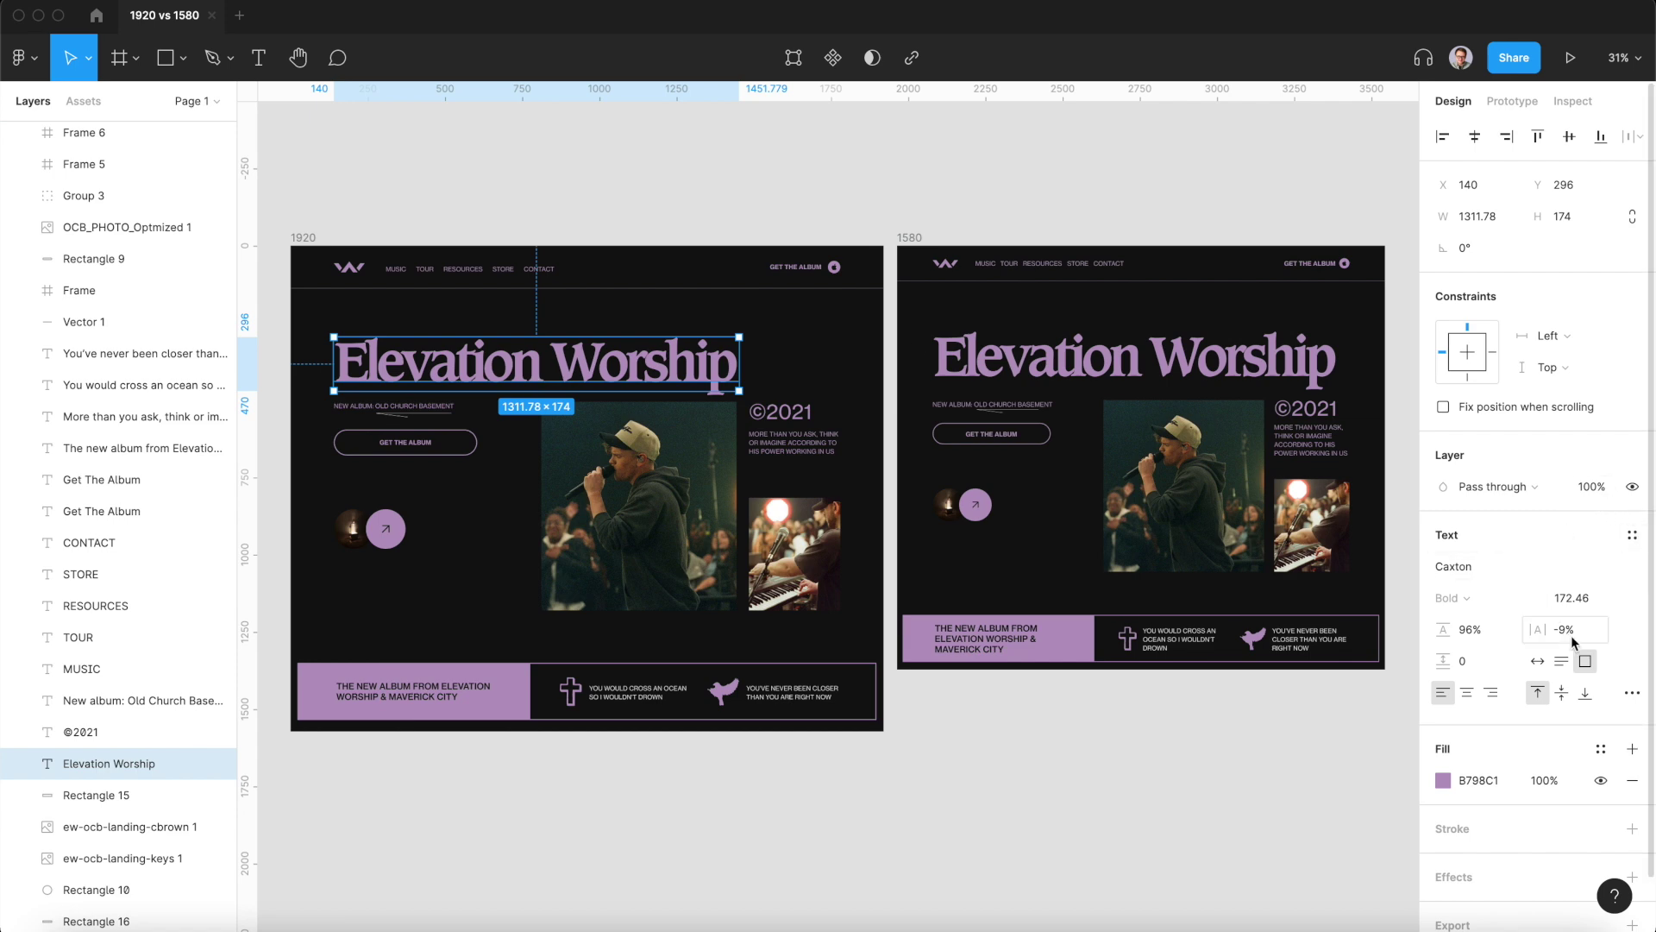
click(1130, 367)
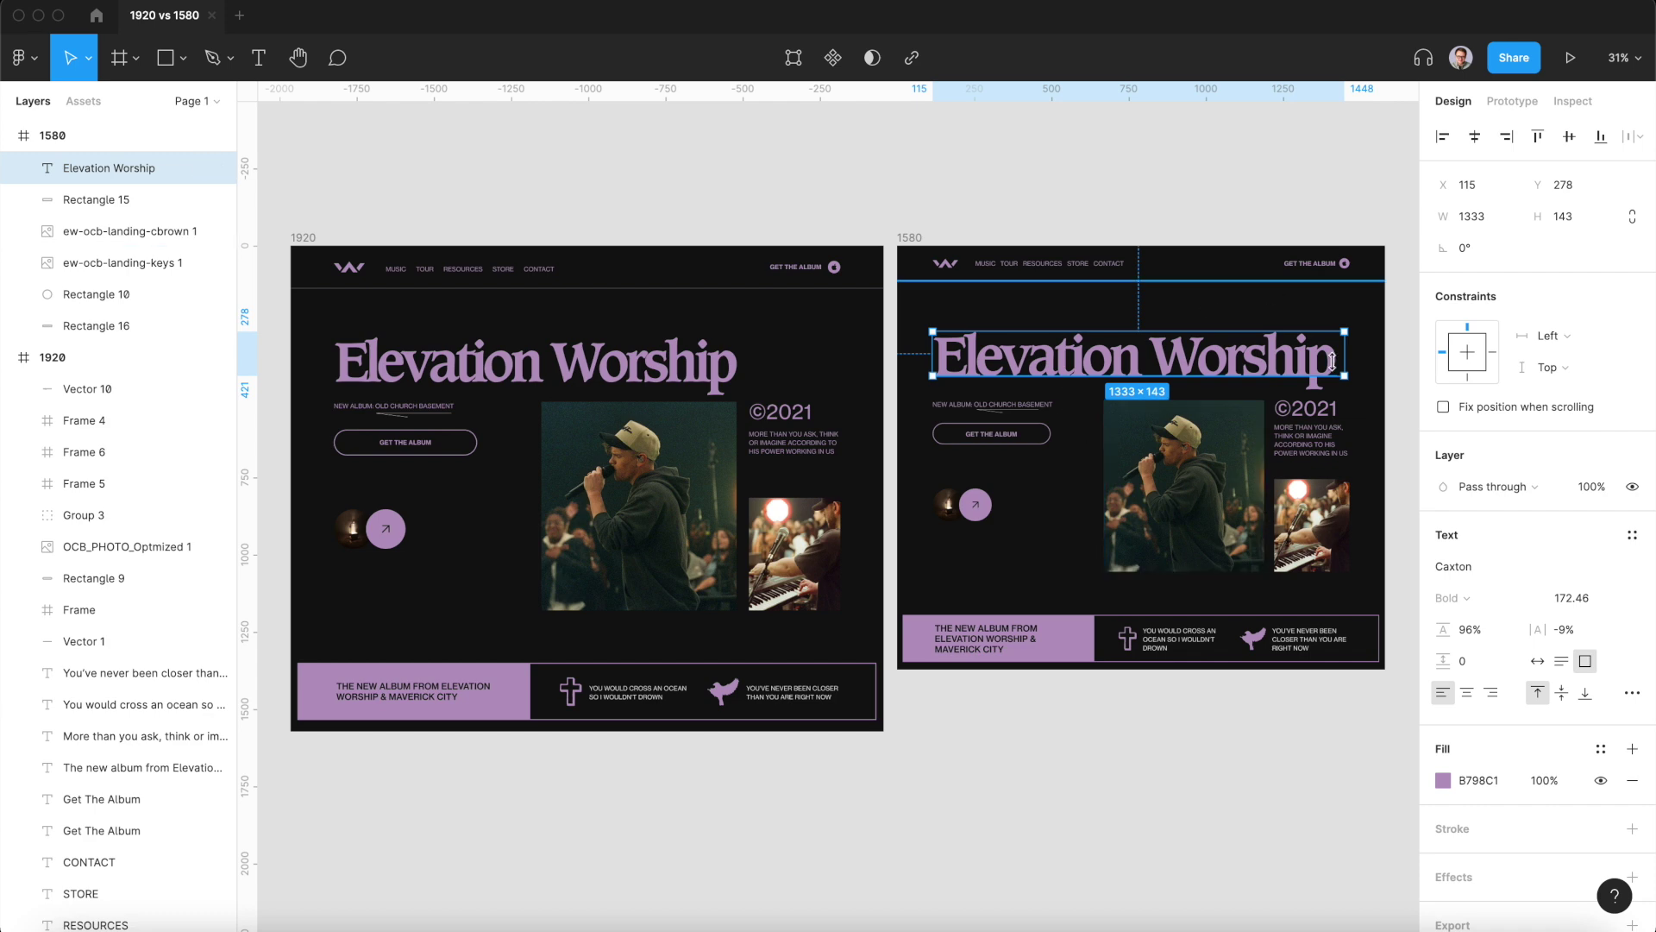
click(573, 383)
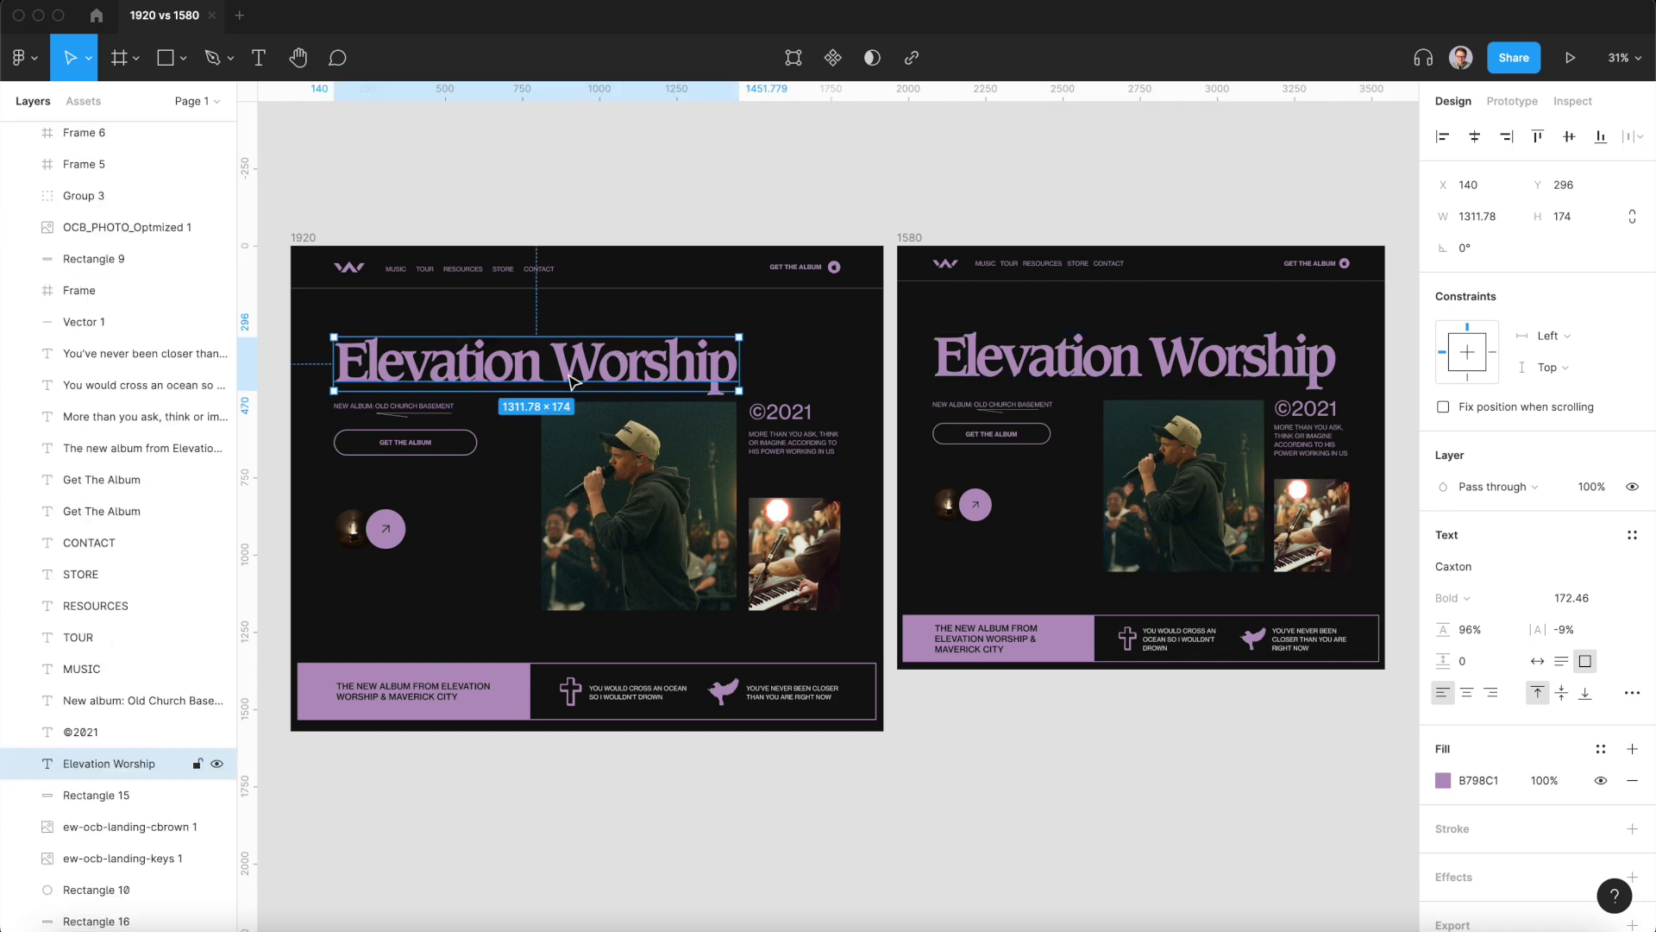
click(1029, 351)
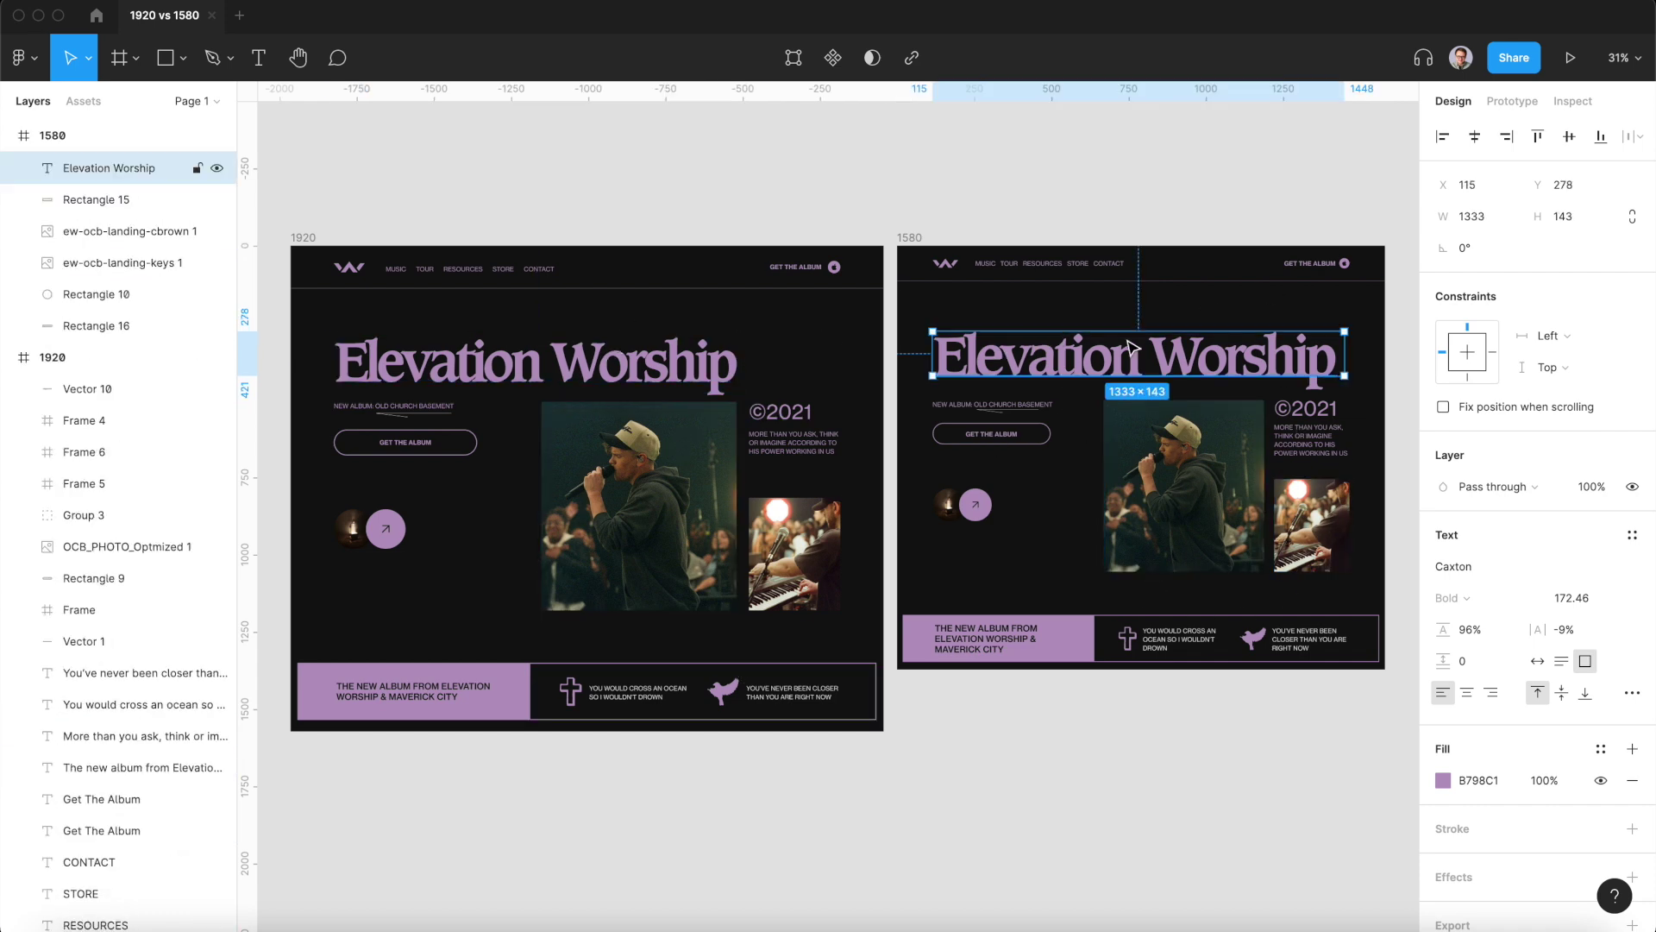
click(1574, 601)
click(916, 237)
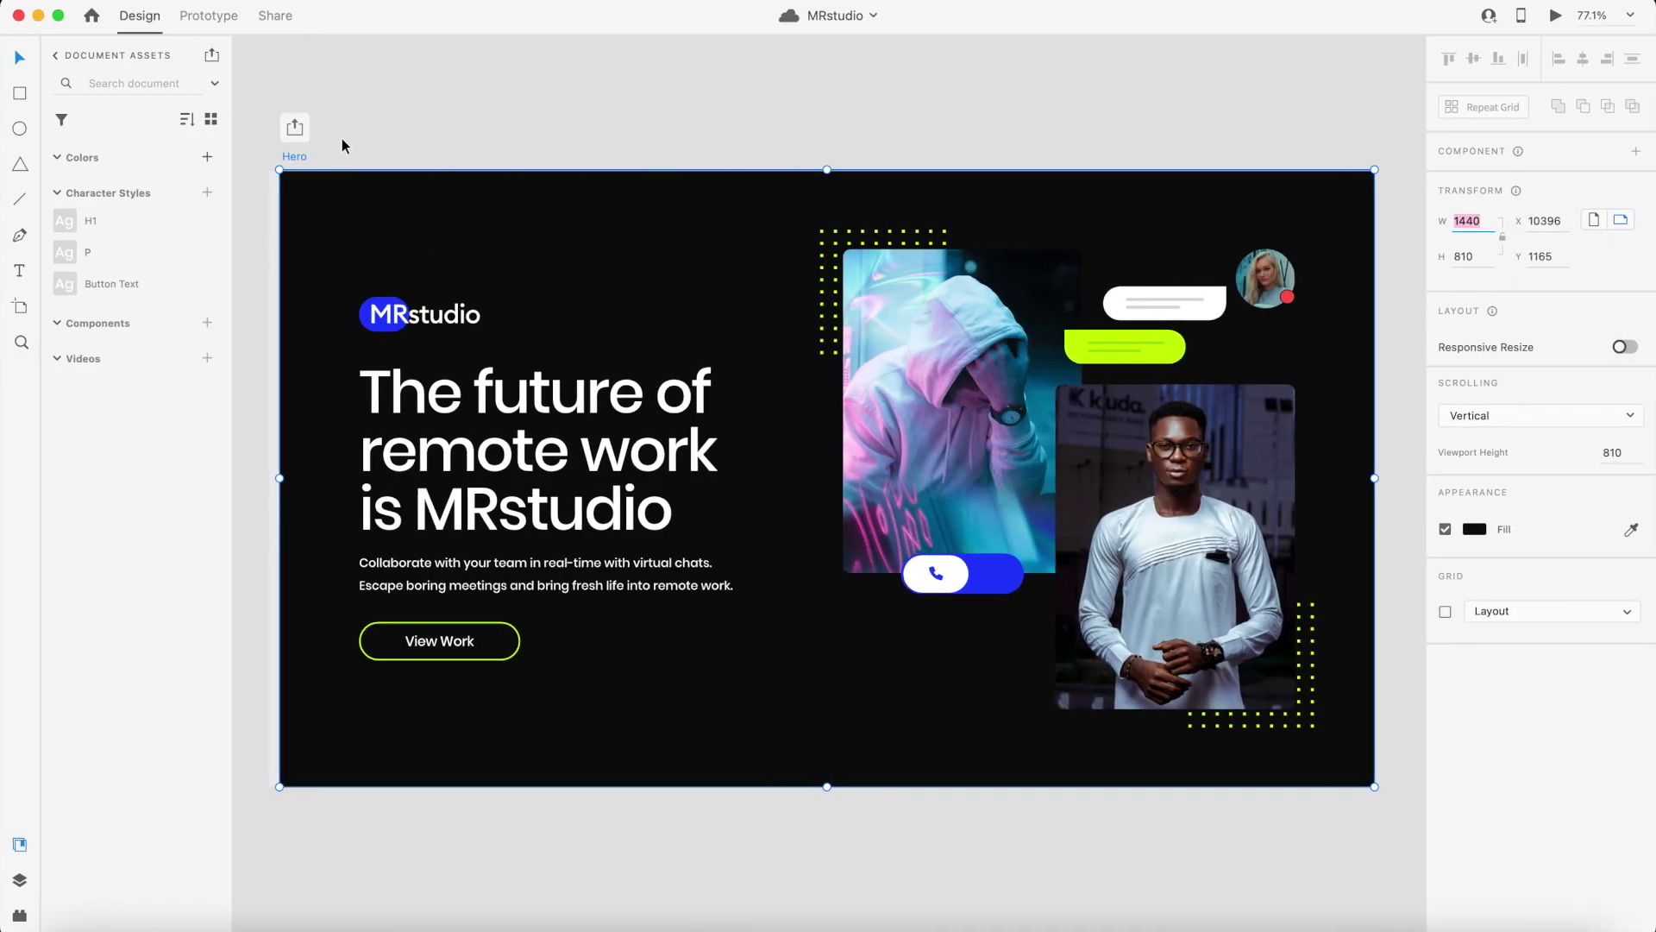
Return to Adobe XD and recheck the Hero artboard's width and the main heading's font size
click(329, 145)
click(292, 153)
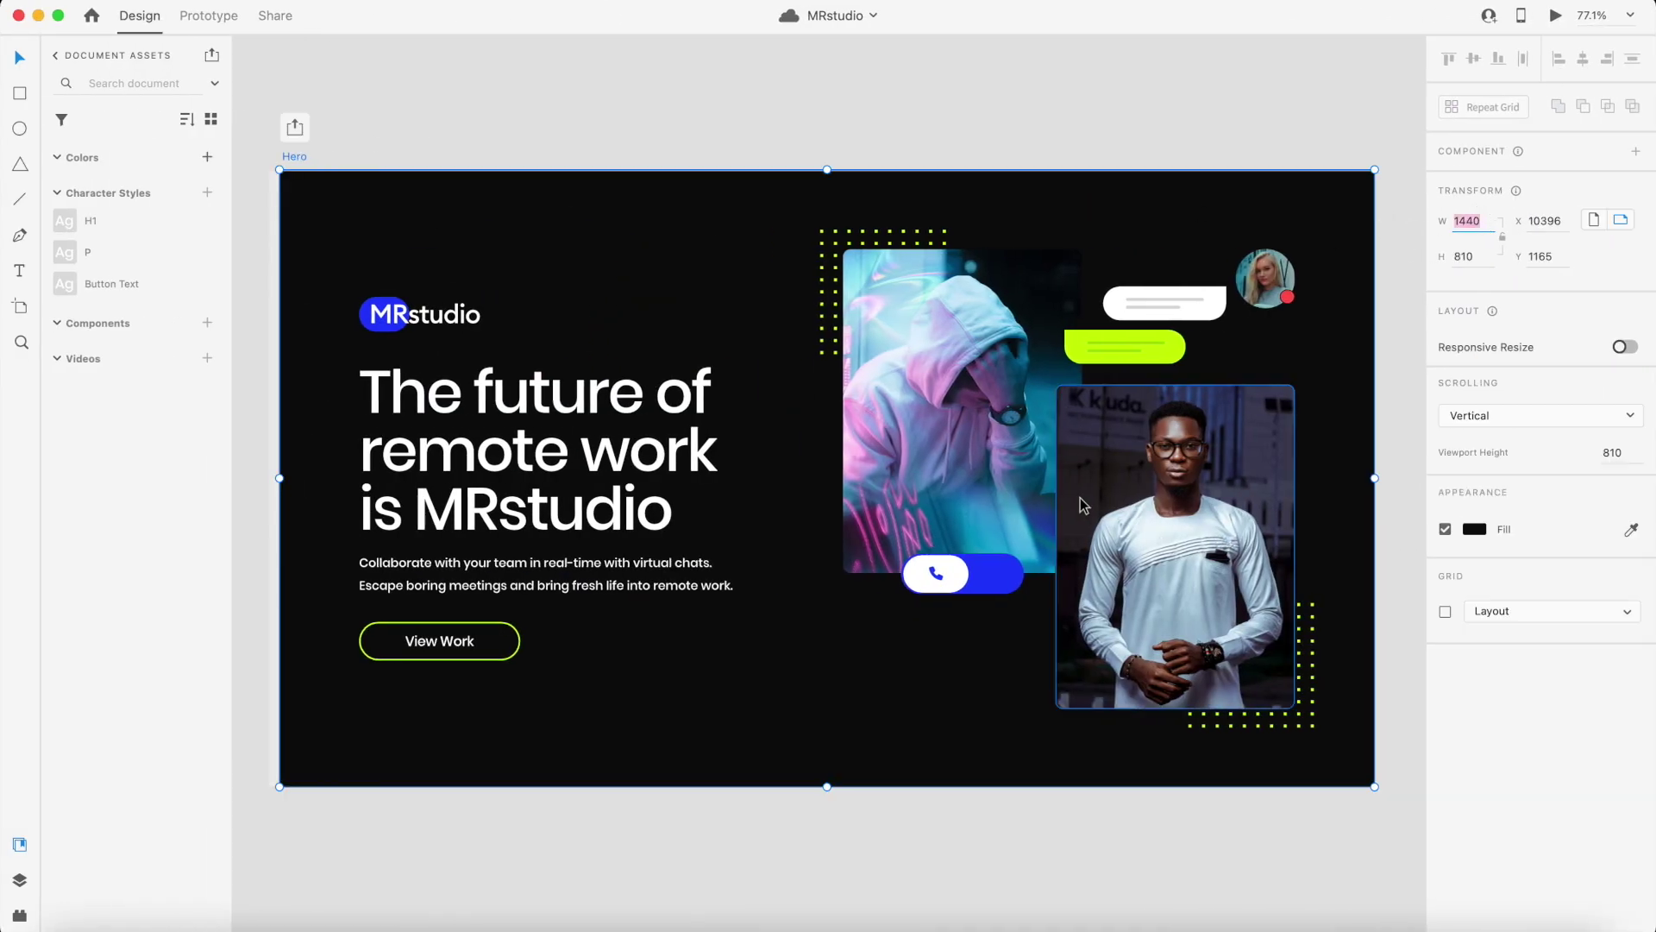
click(427, 426)
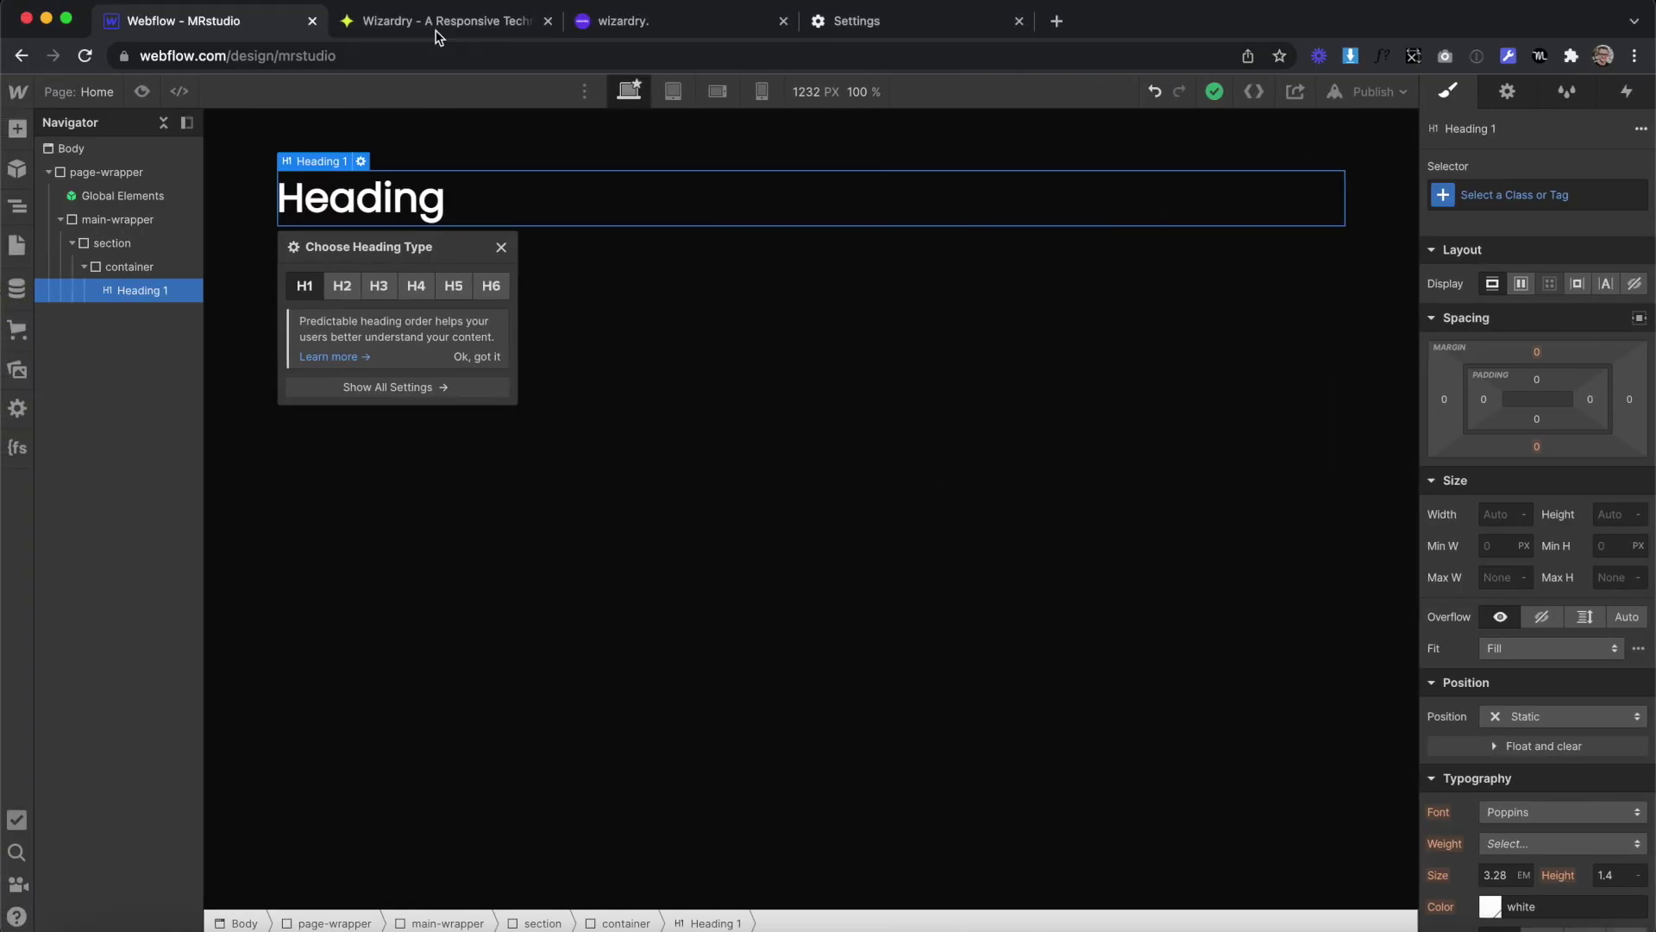
Open the Wizardry page in the browser and set the PX to EM Converter's artboard width to 1440 px
click(427, 17)
scroll(463, 639, down, 10)
click(840, 569)
key(super+a)
text(1440)
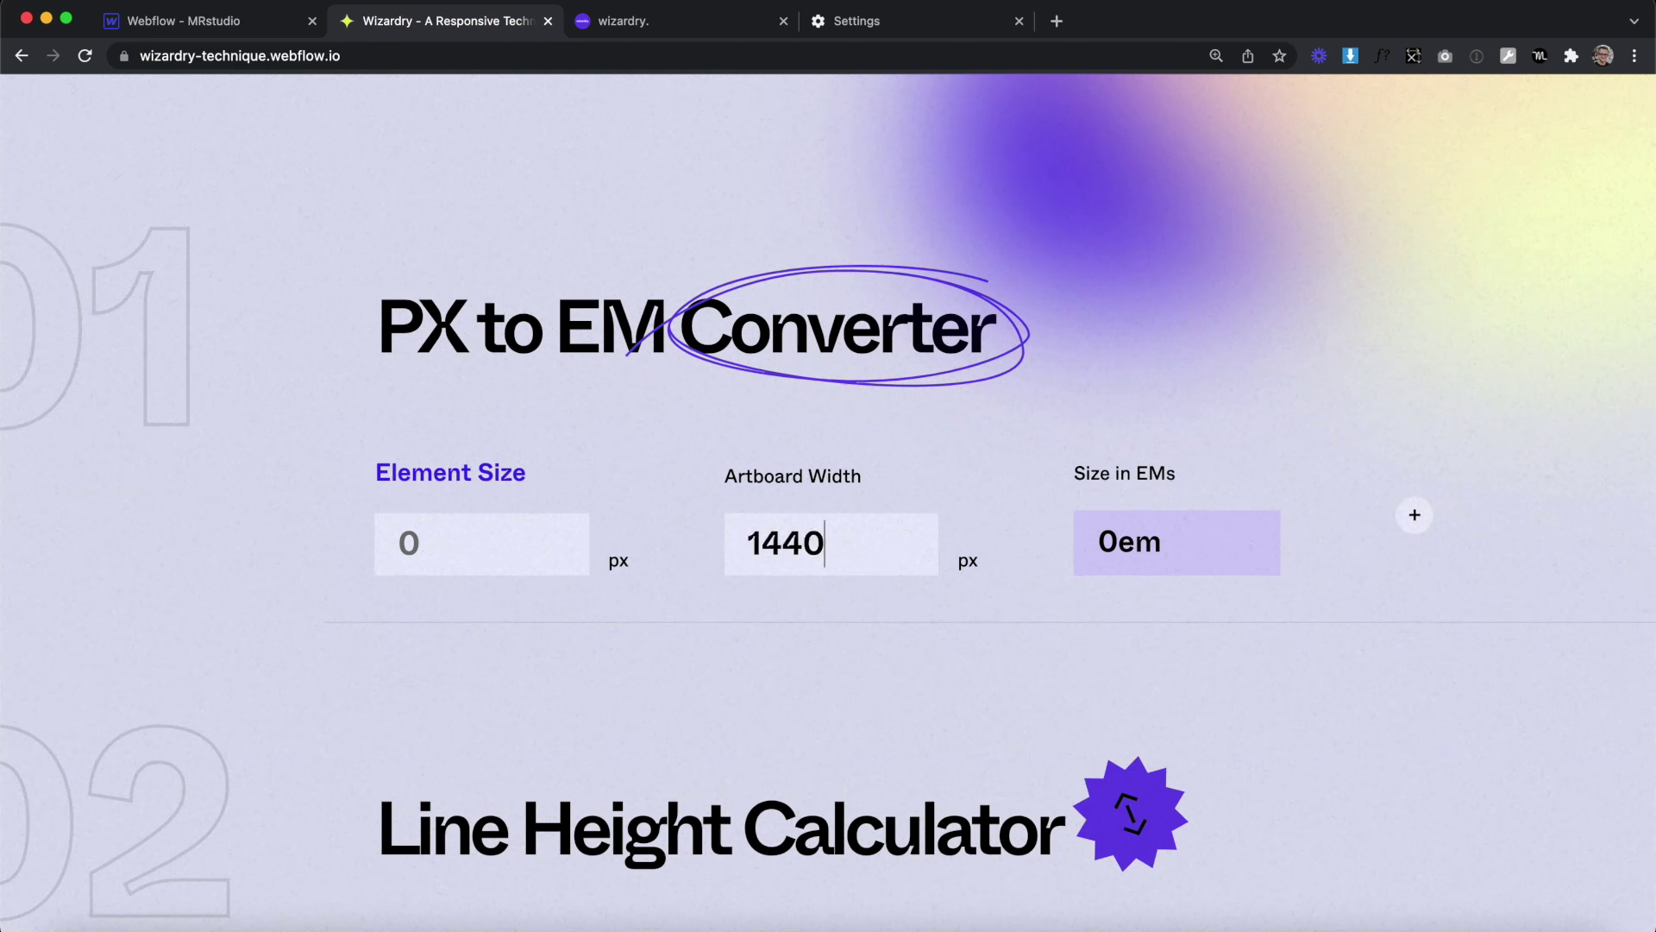
Enter an element size of 78 px in the PX to EM Converter and copy the resulting EM size
click(481, 543)
text(78)
click(1152, 541)
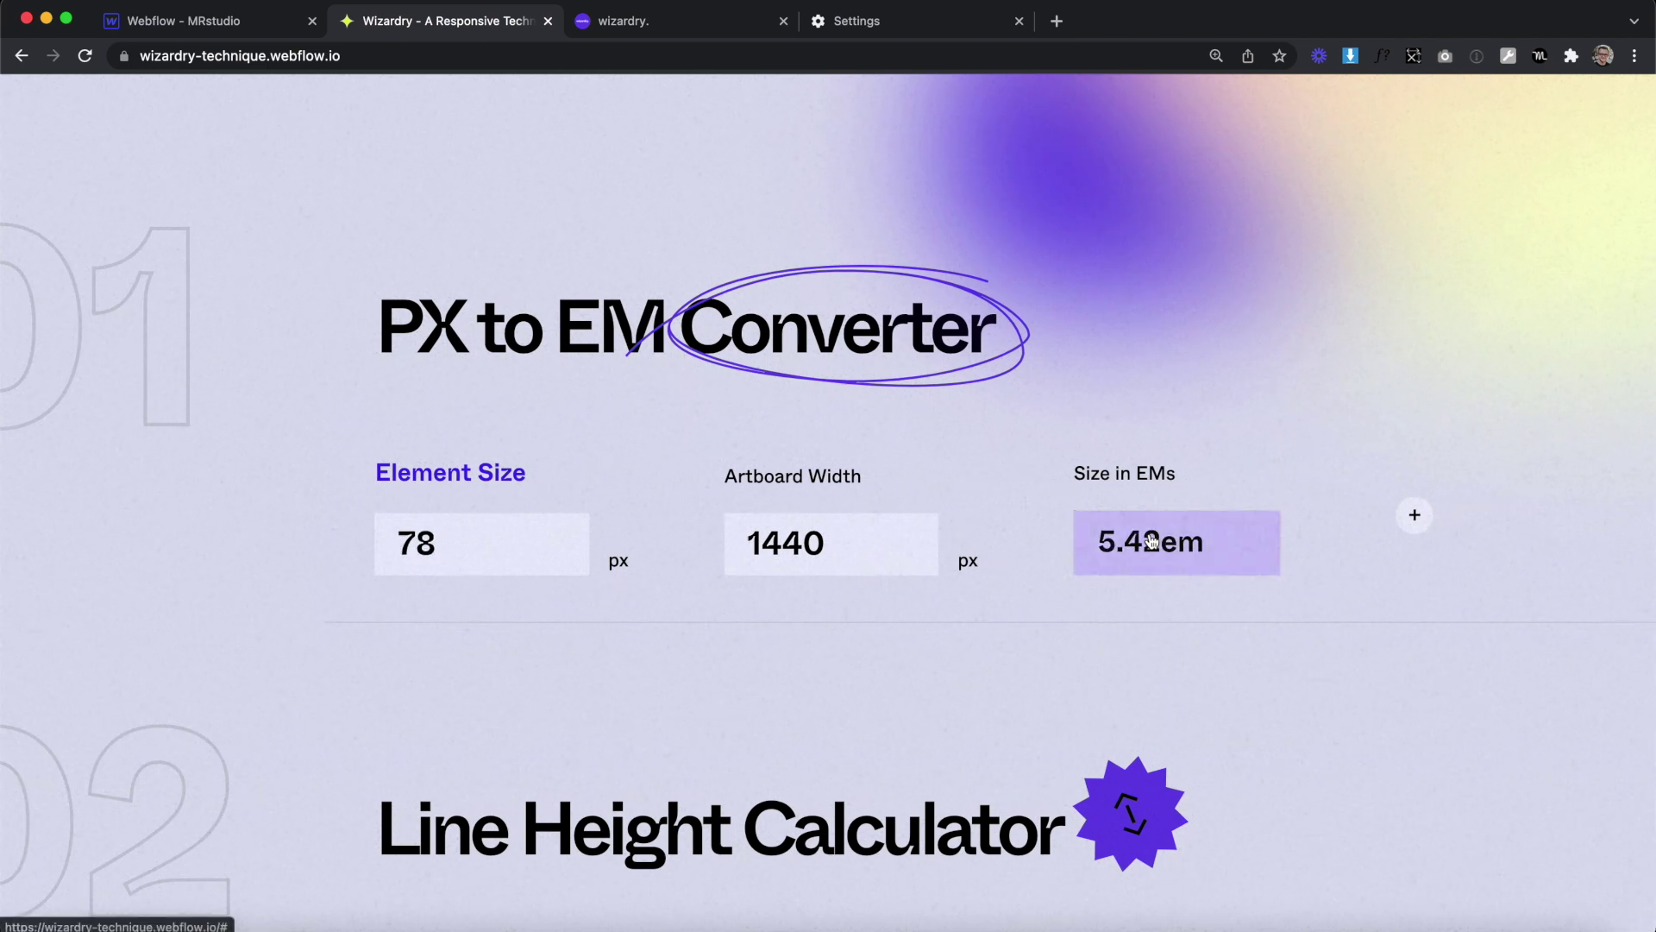
Return to Webflow and set the font size of the All H1 Headings tag to 5.42 em
click(230, 24)
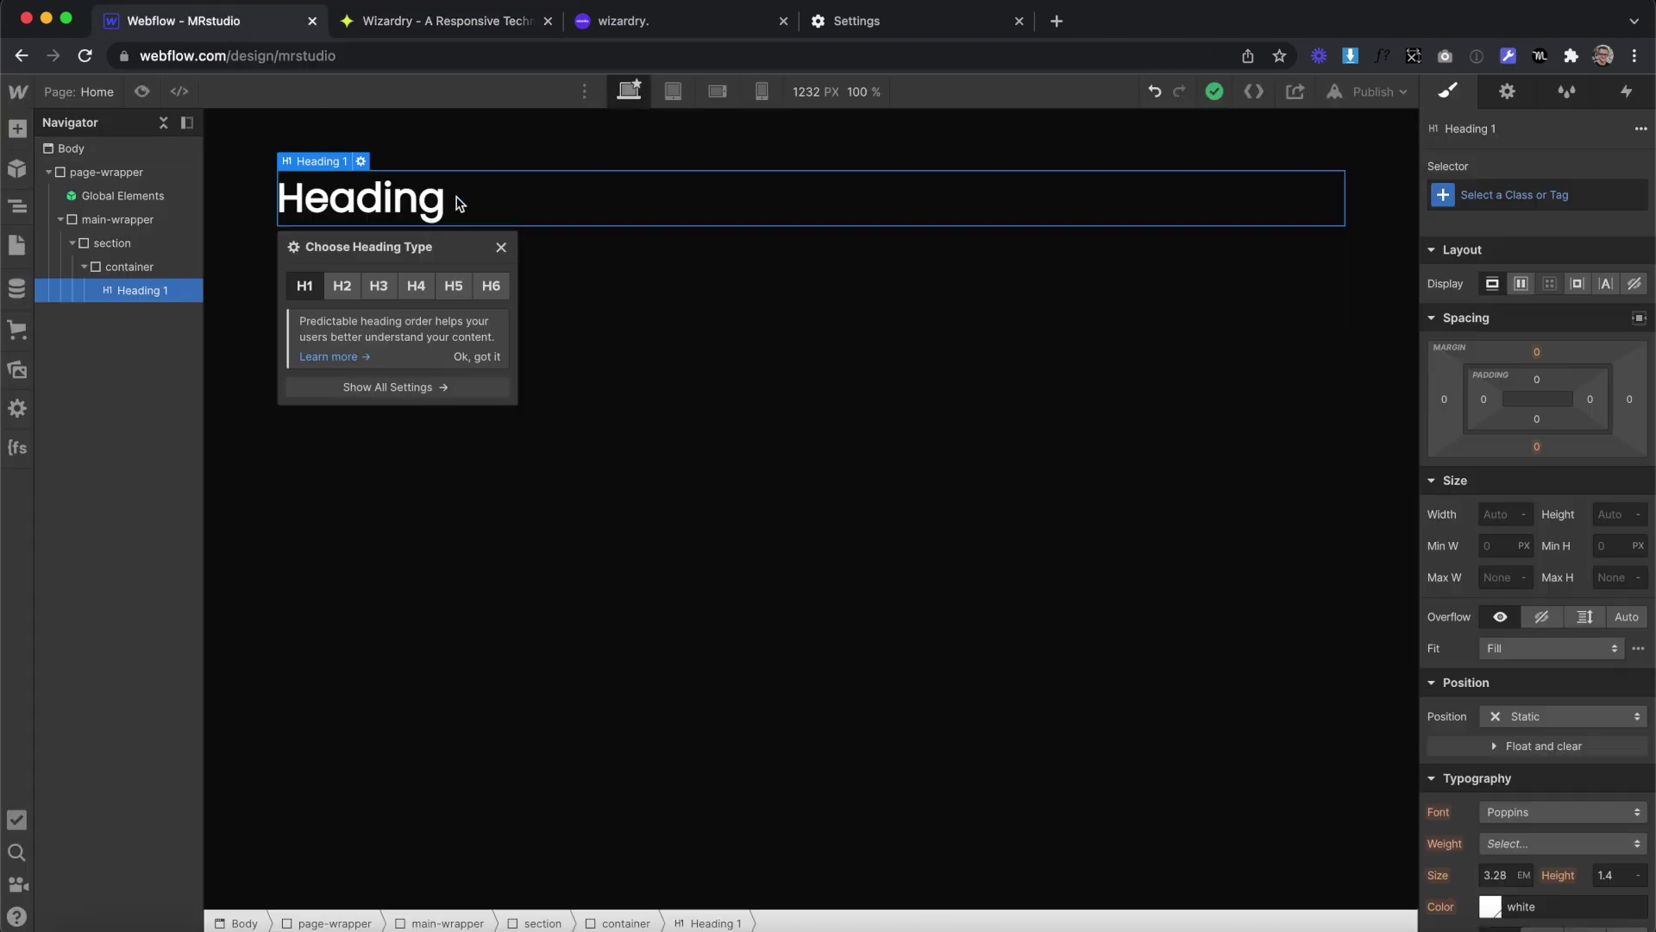
click(1446, 197)
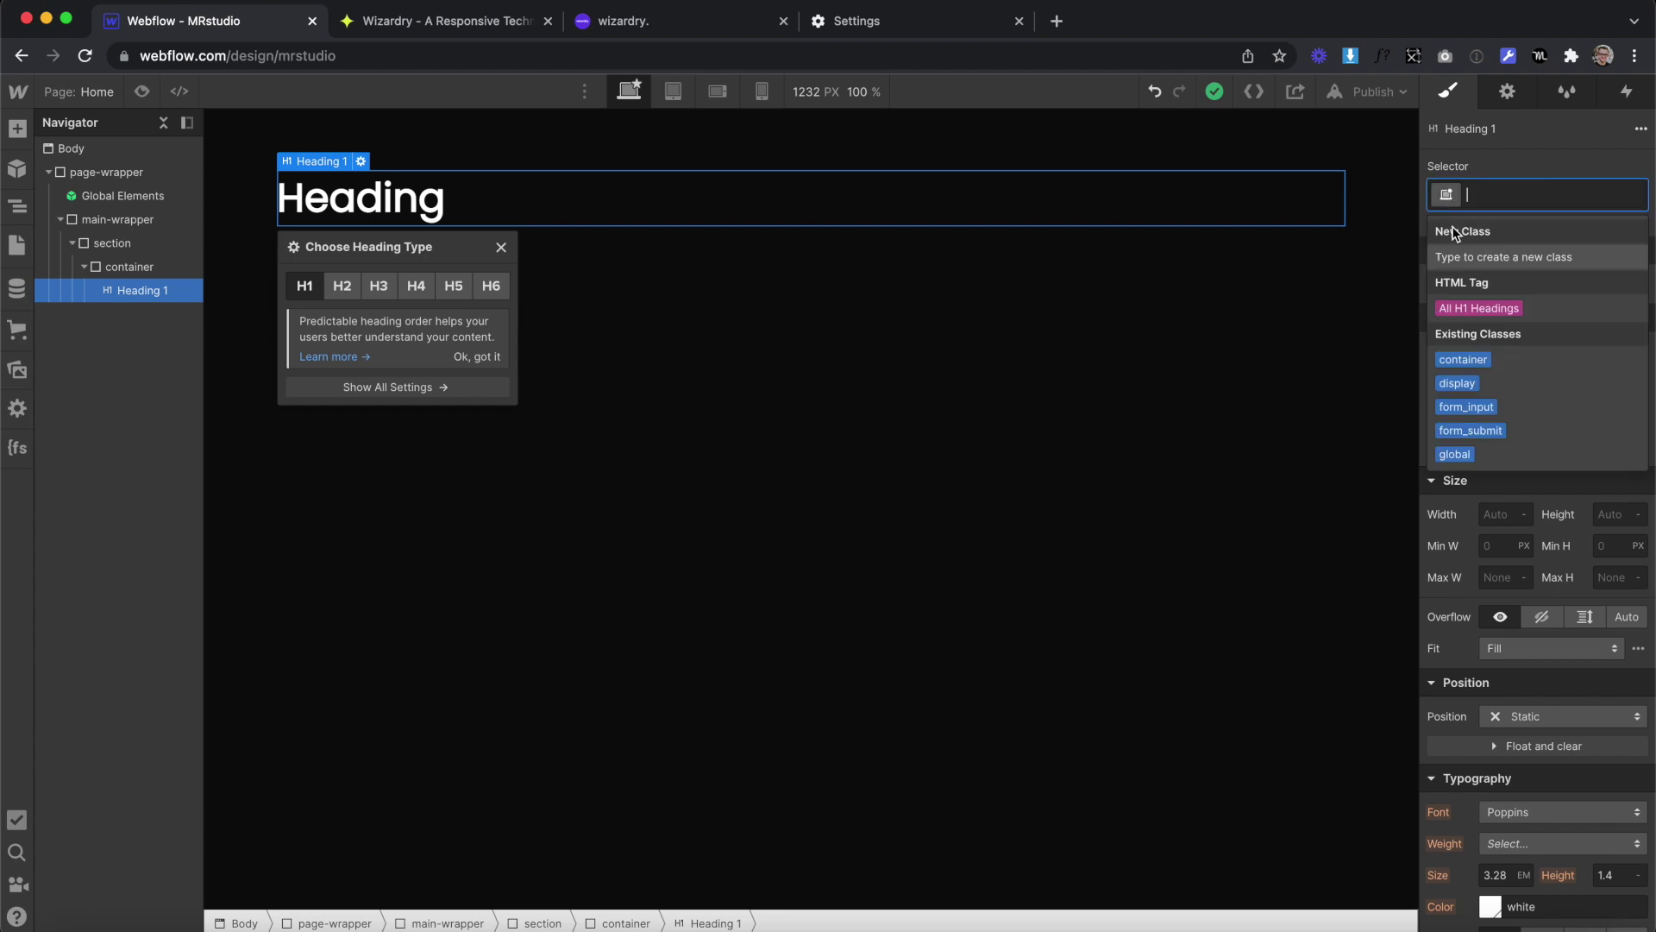
click(1479, 308)
scroll(1518, 517, down, 3)
click(1496, 665)
text(5.42)
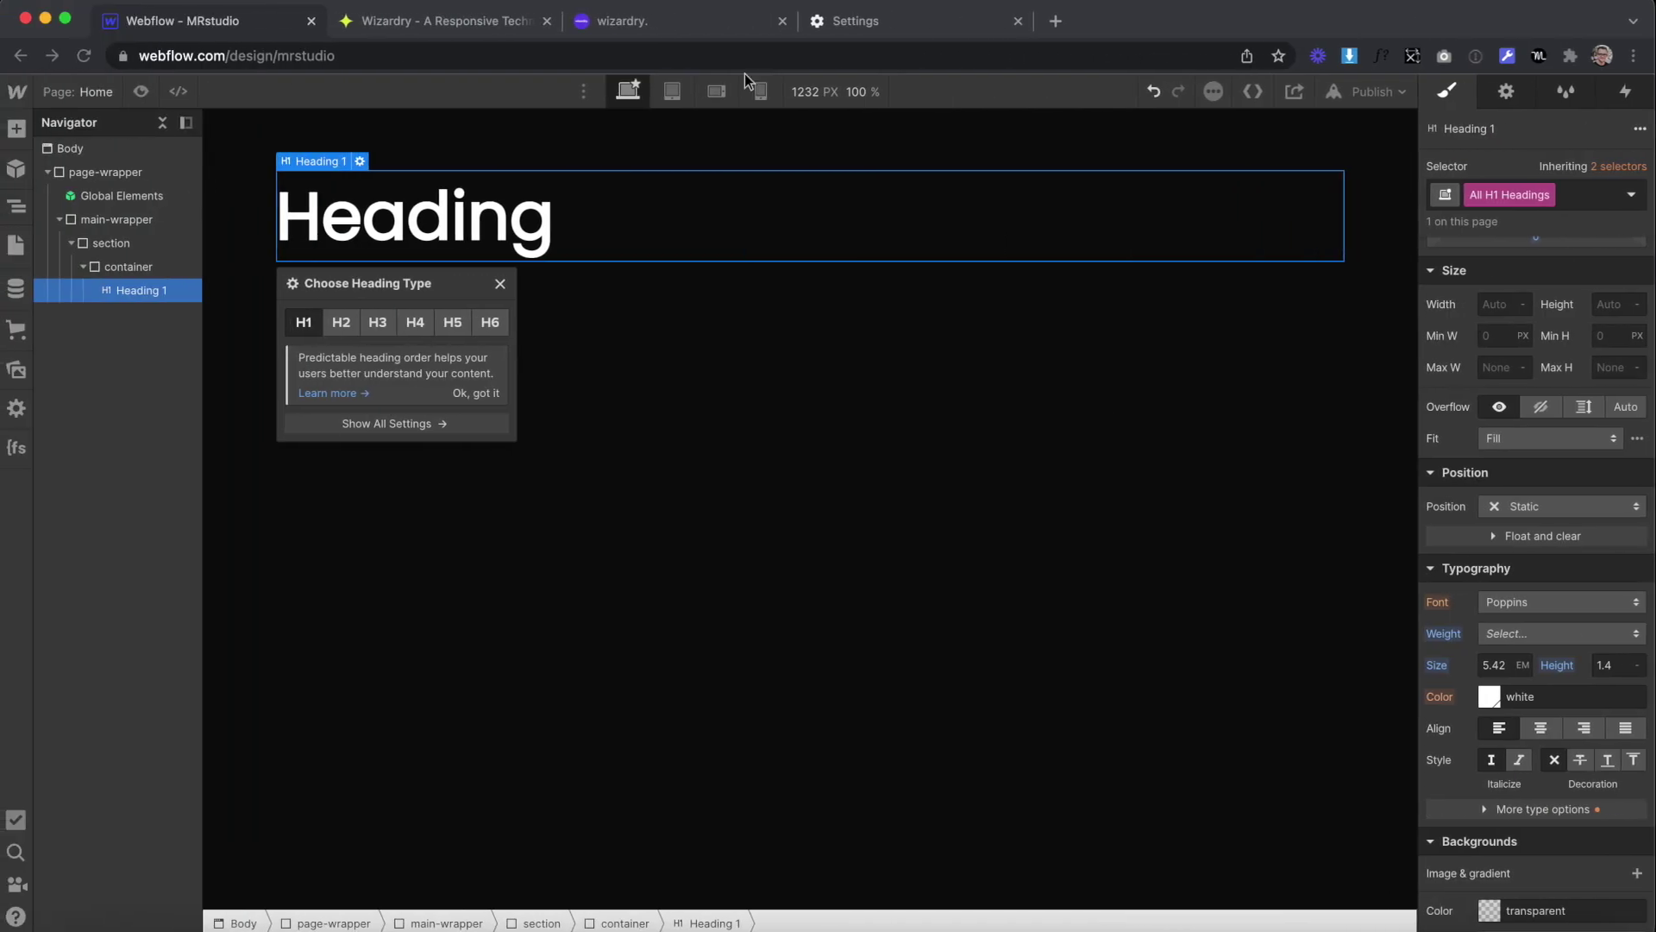
On the Wizardry page, calculate the unitless line height for a 78 px font size and a 77 px line height
click(466, 21)
scroll(664, 651, down, 6)
click(510, 529)
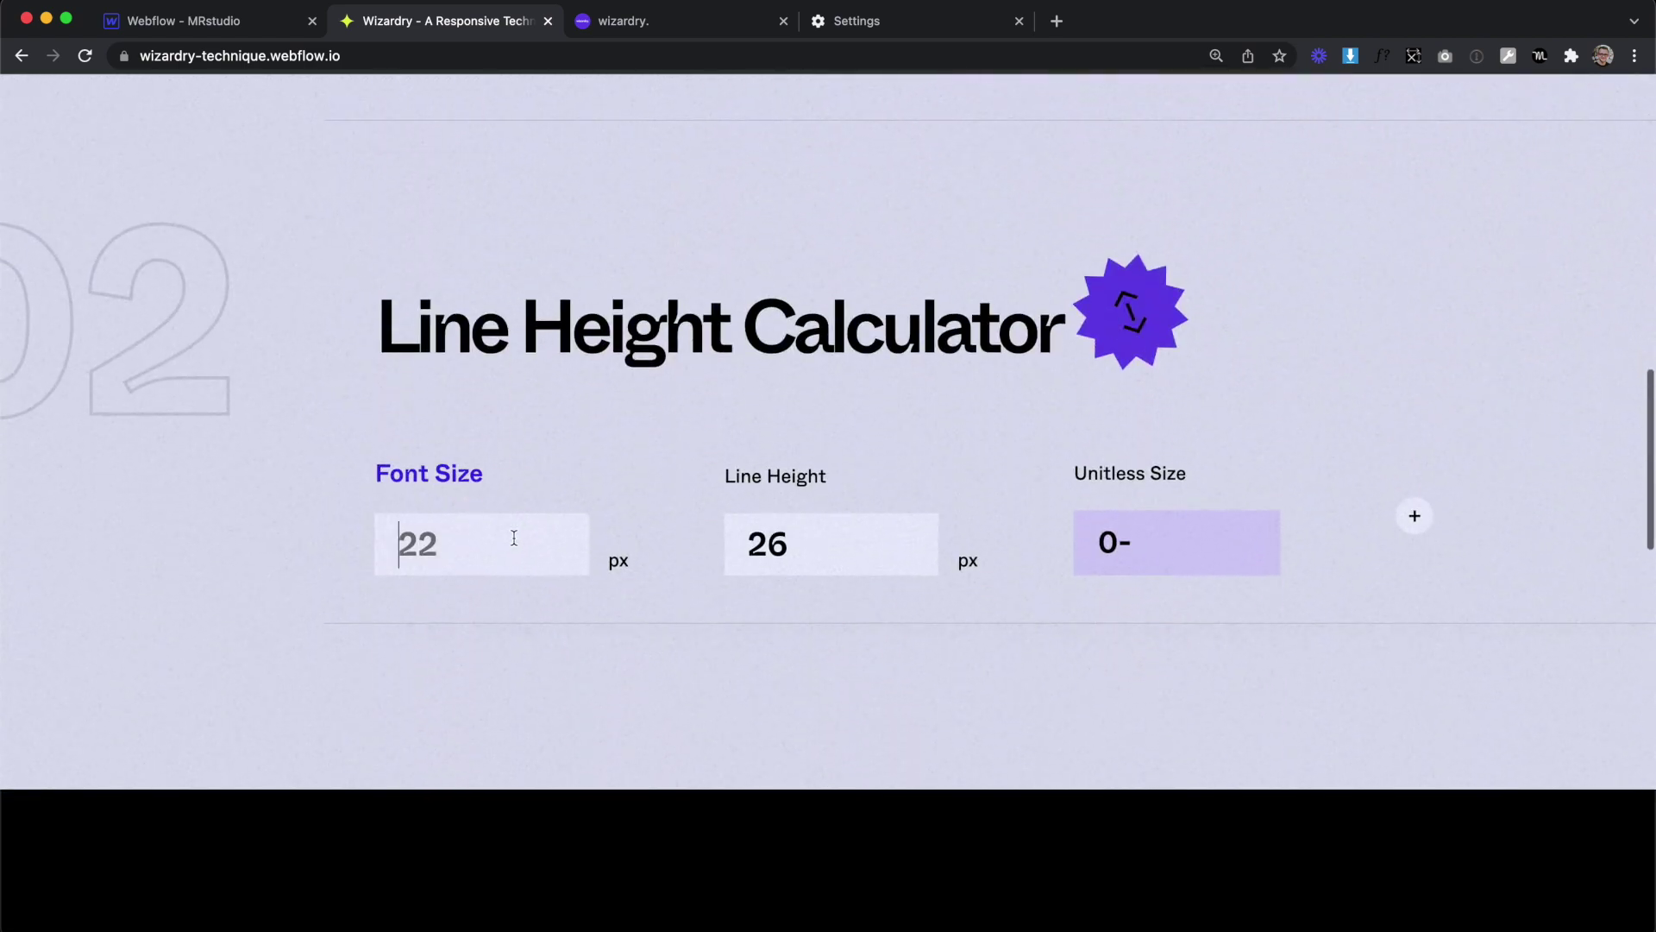
text(78)
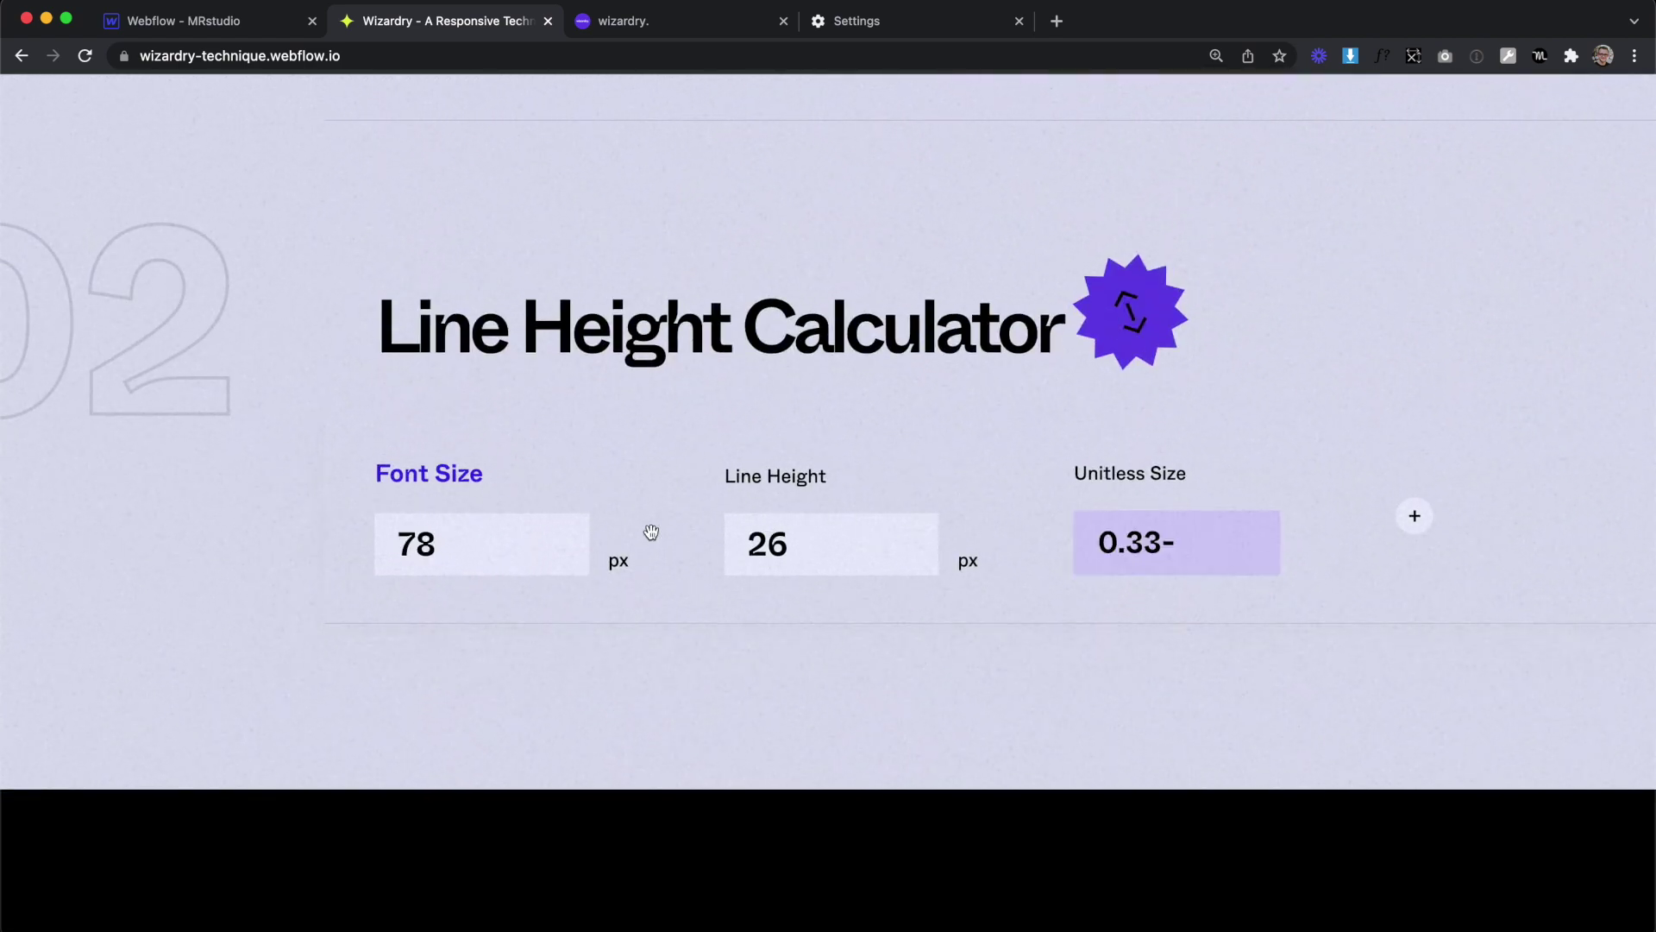
key(Tab)
text(77)
Switch back to Webflow and set the All H1 Headings line height to 0.99
click(236, 26)
click(1622, 669)
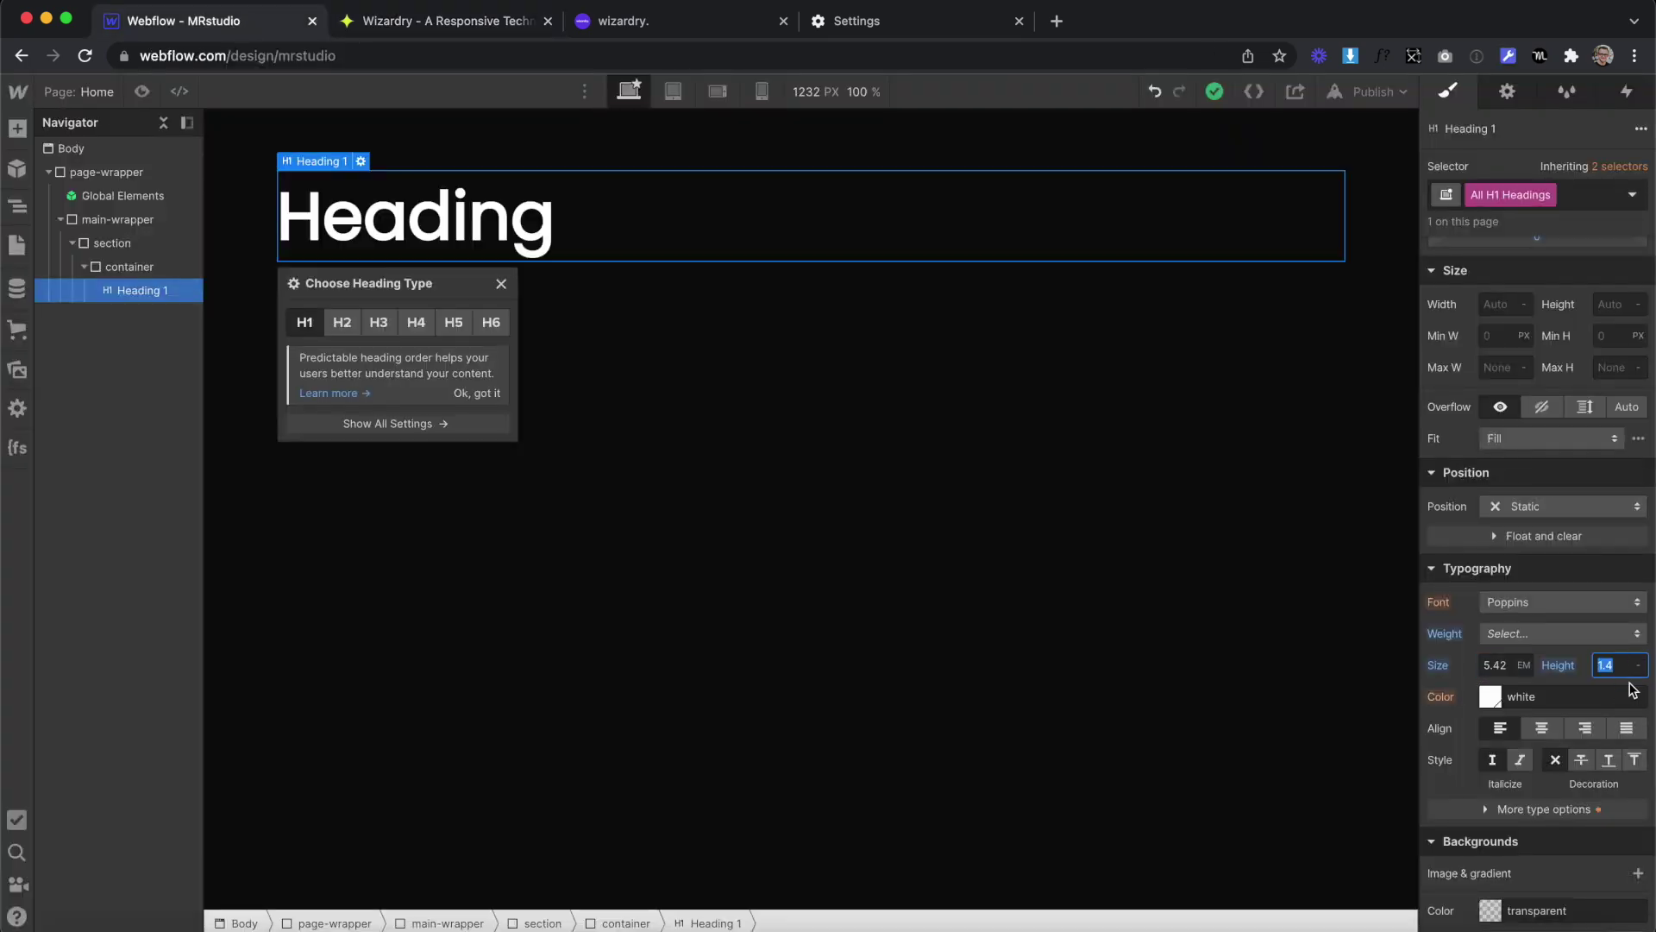
text(0.99)
Switch to Adobe XD, copy the full hero heading text, and return to Webflow
key(ctrl+Right)
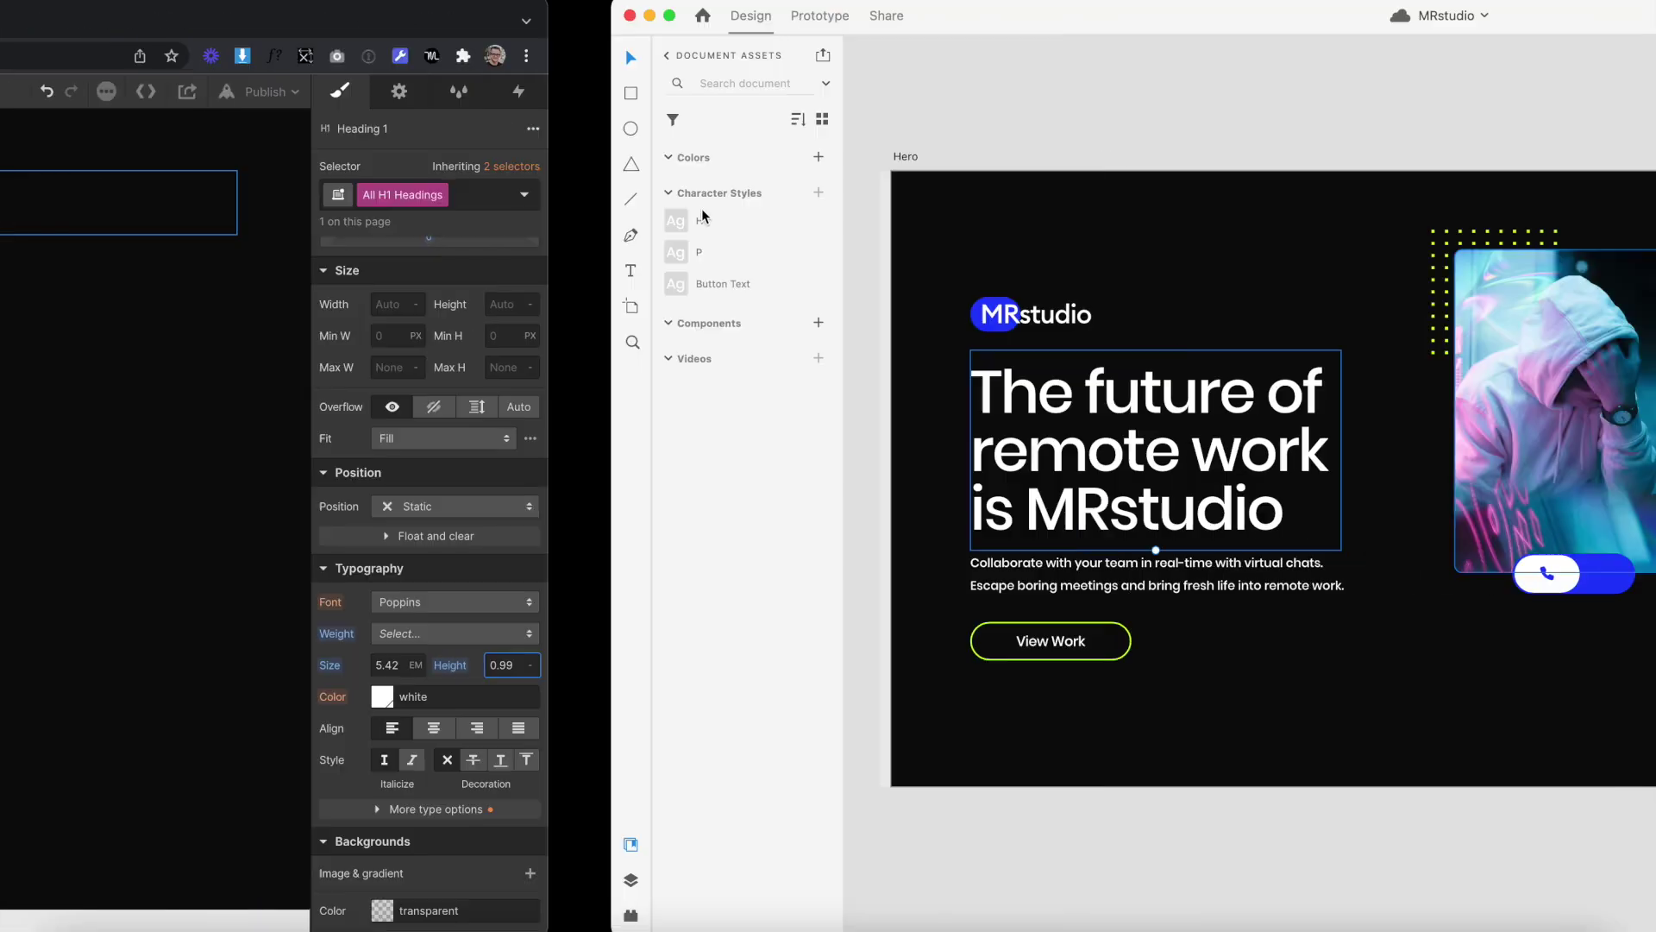
key(super+a)
key(ctrl+c)
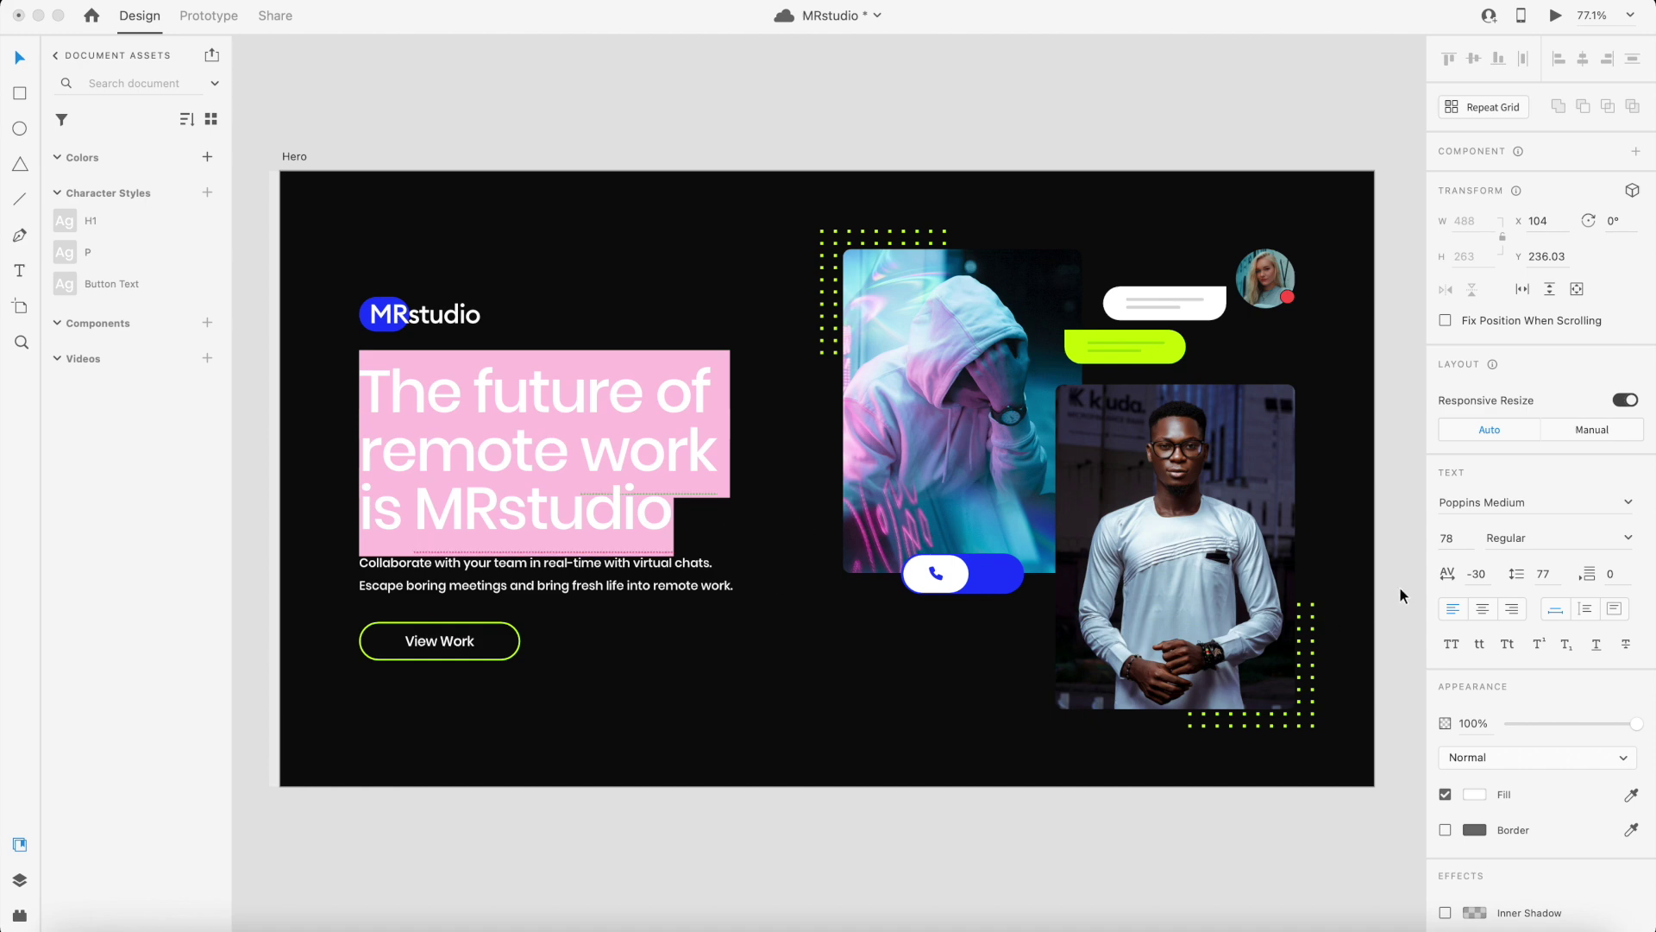
key(ctrl+Left)
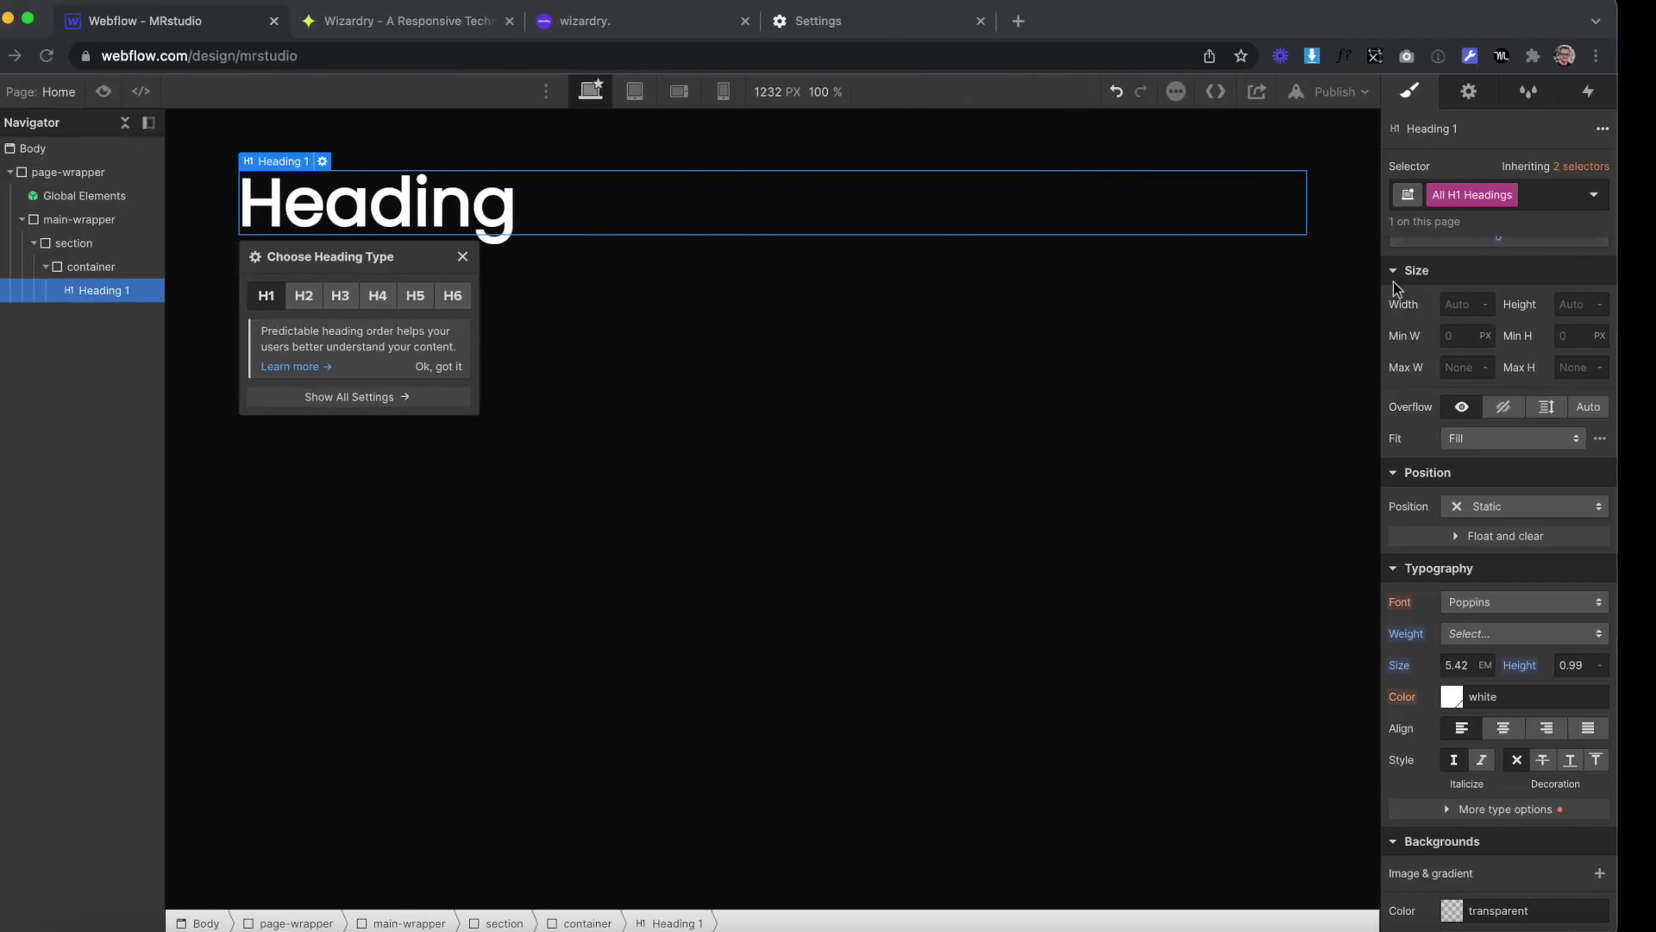
Set the letter spacing of All H1 Headings to -0.03 em in the additional type options
scroll(1476, 697, down, 2)
click(1477, 699)
click(1454, 733)
text(-)
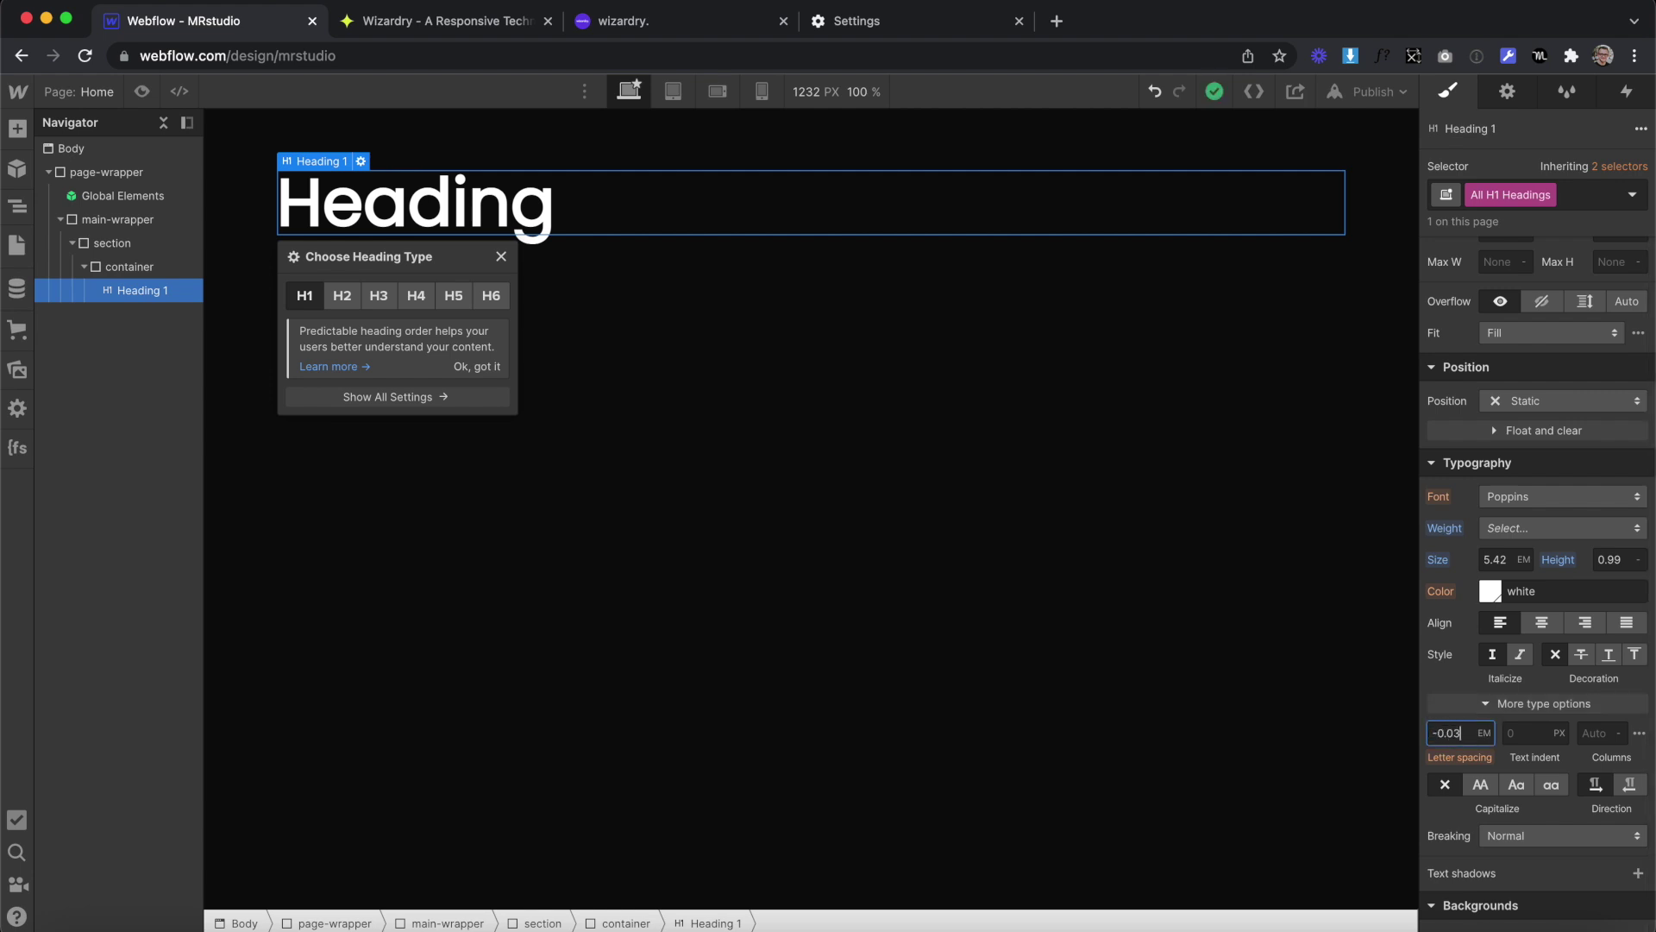
text(0.03)
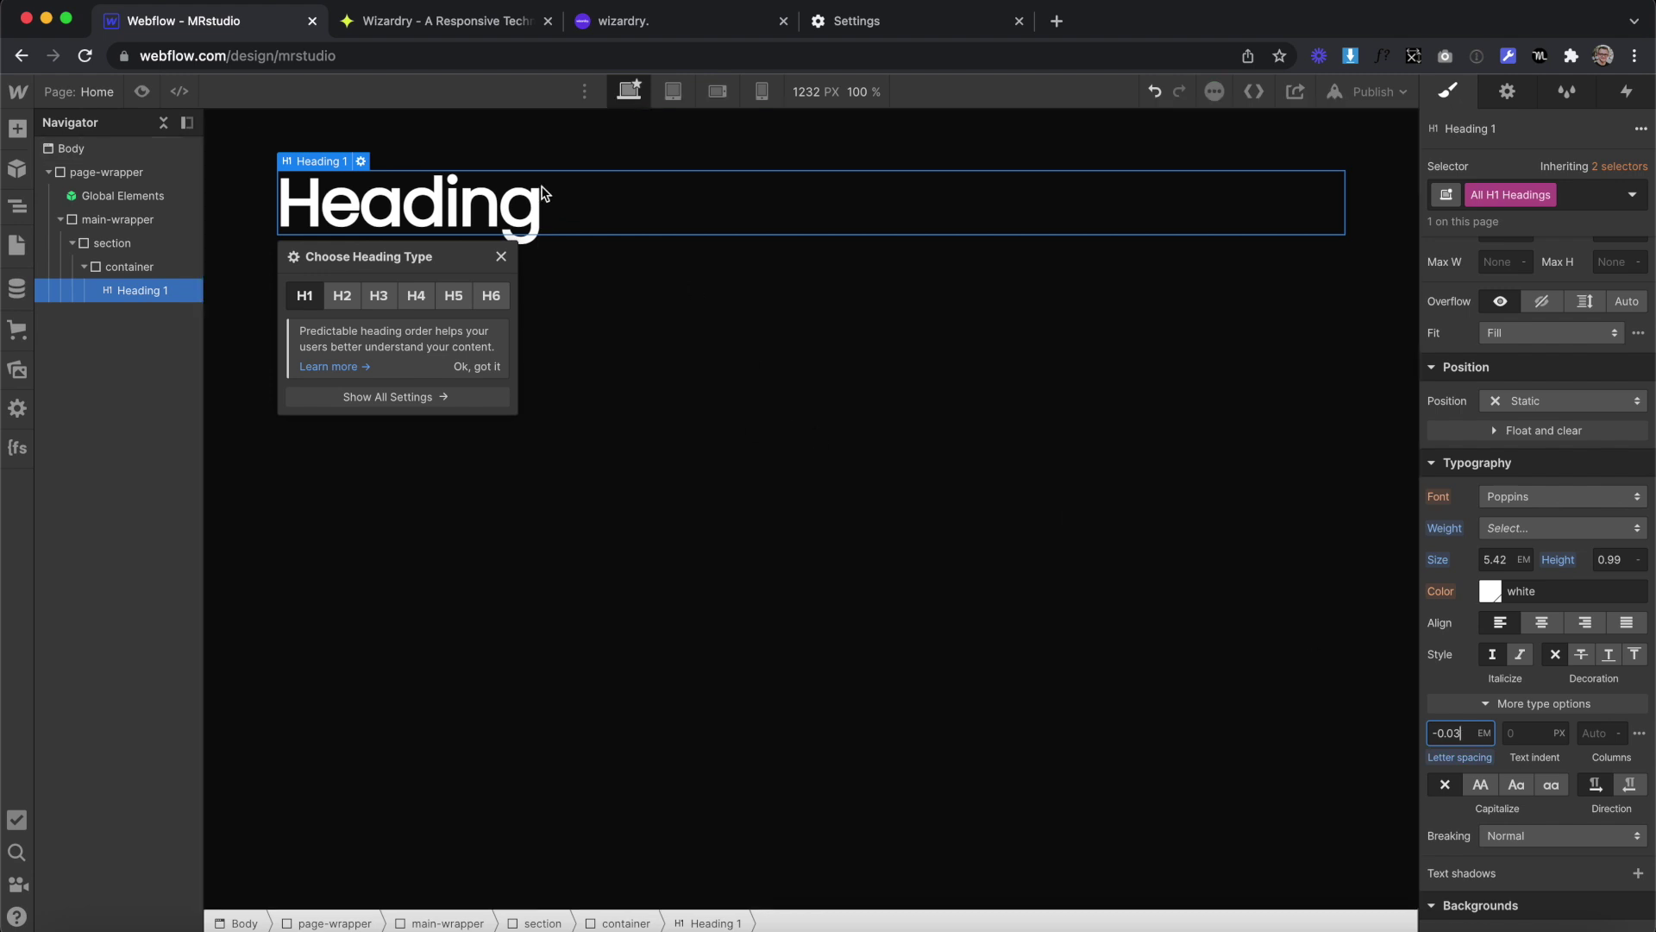
Replace the heading's placeholder with the copied text "The future of remote work is MRstudio" and remove both line breaks
double_click(565, 205)
key(ctrl+a)
key(ctrl+v)
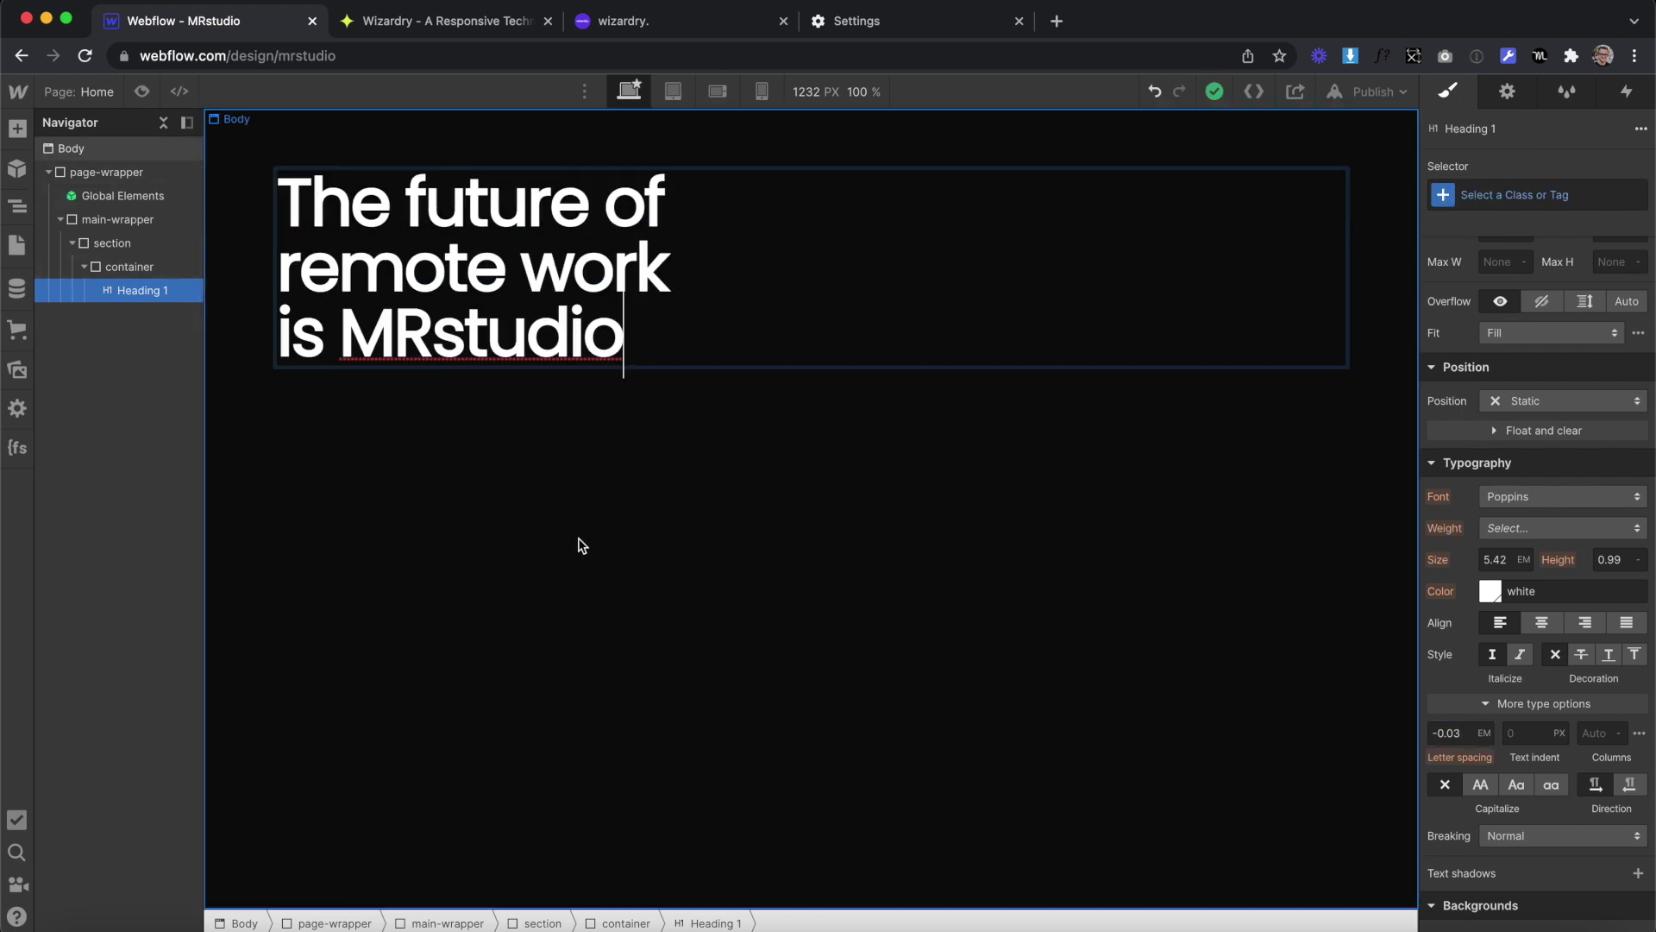
click(615, 473)
double_click(292, 269)
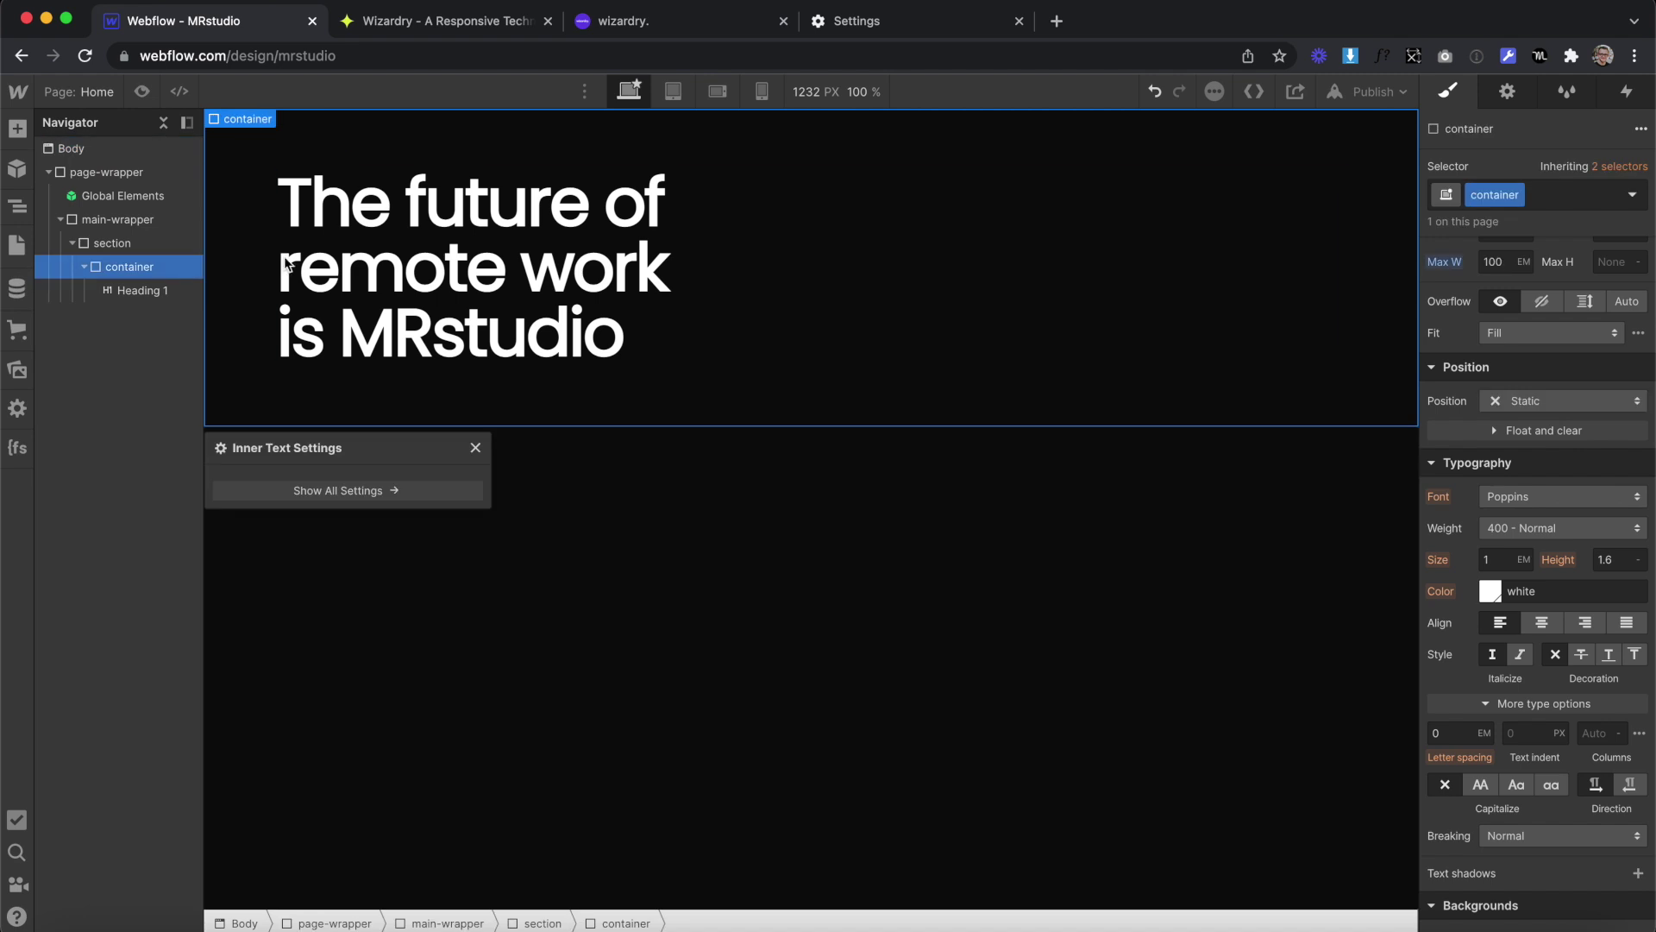
key(BackSpace)
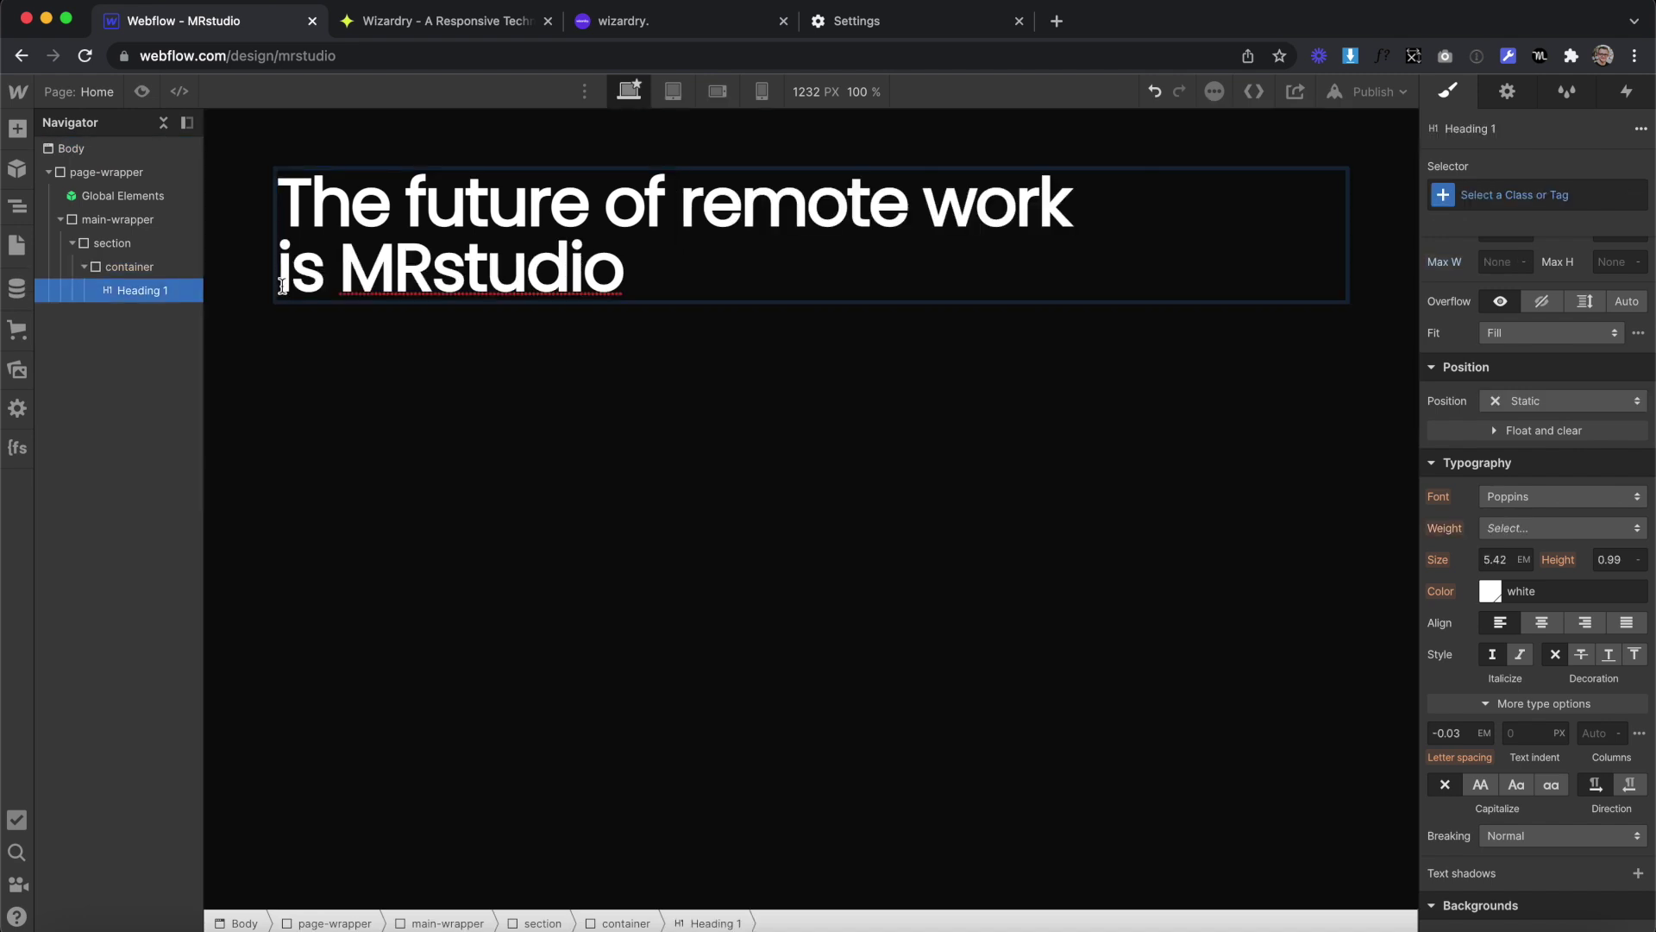
key(BackSpace)
key(Escape)
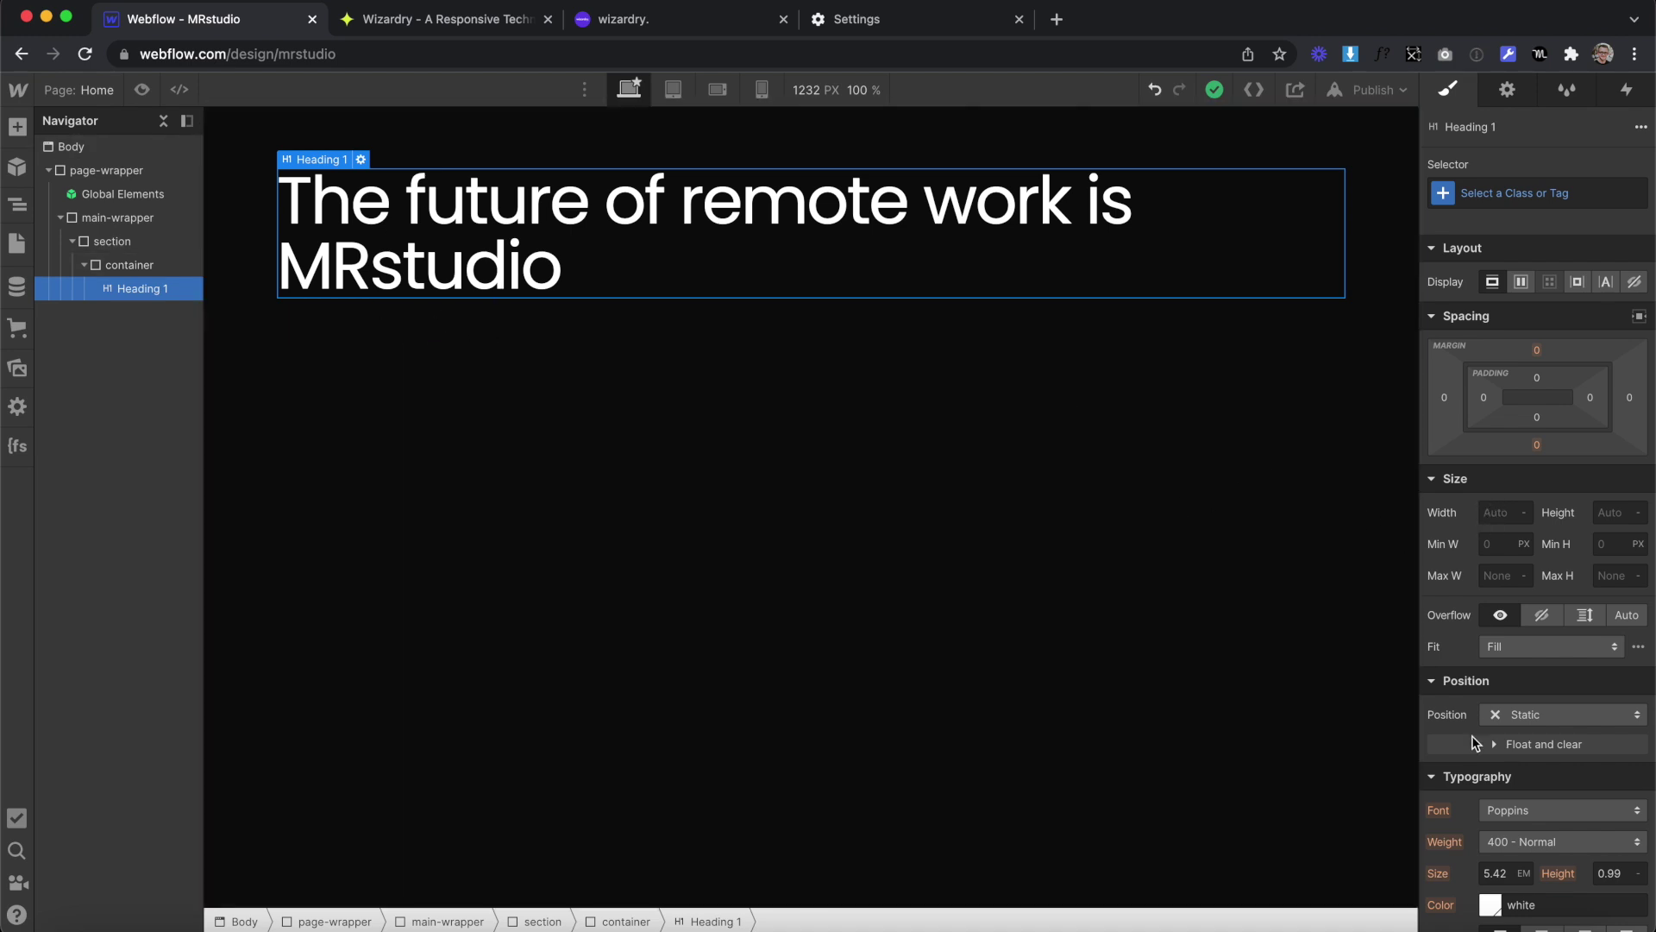
Switch to Adobe XD and check the text settings of the heading and the paragraph's font size
key(ctrl+Right)
click(472, 431)
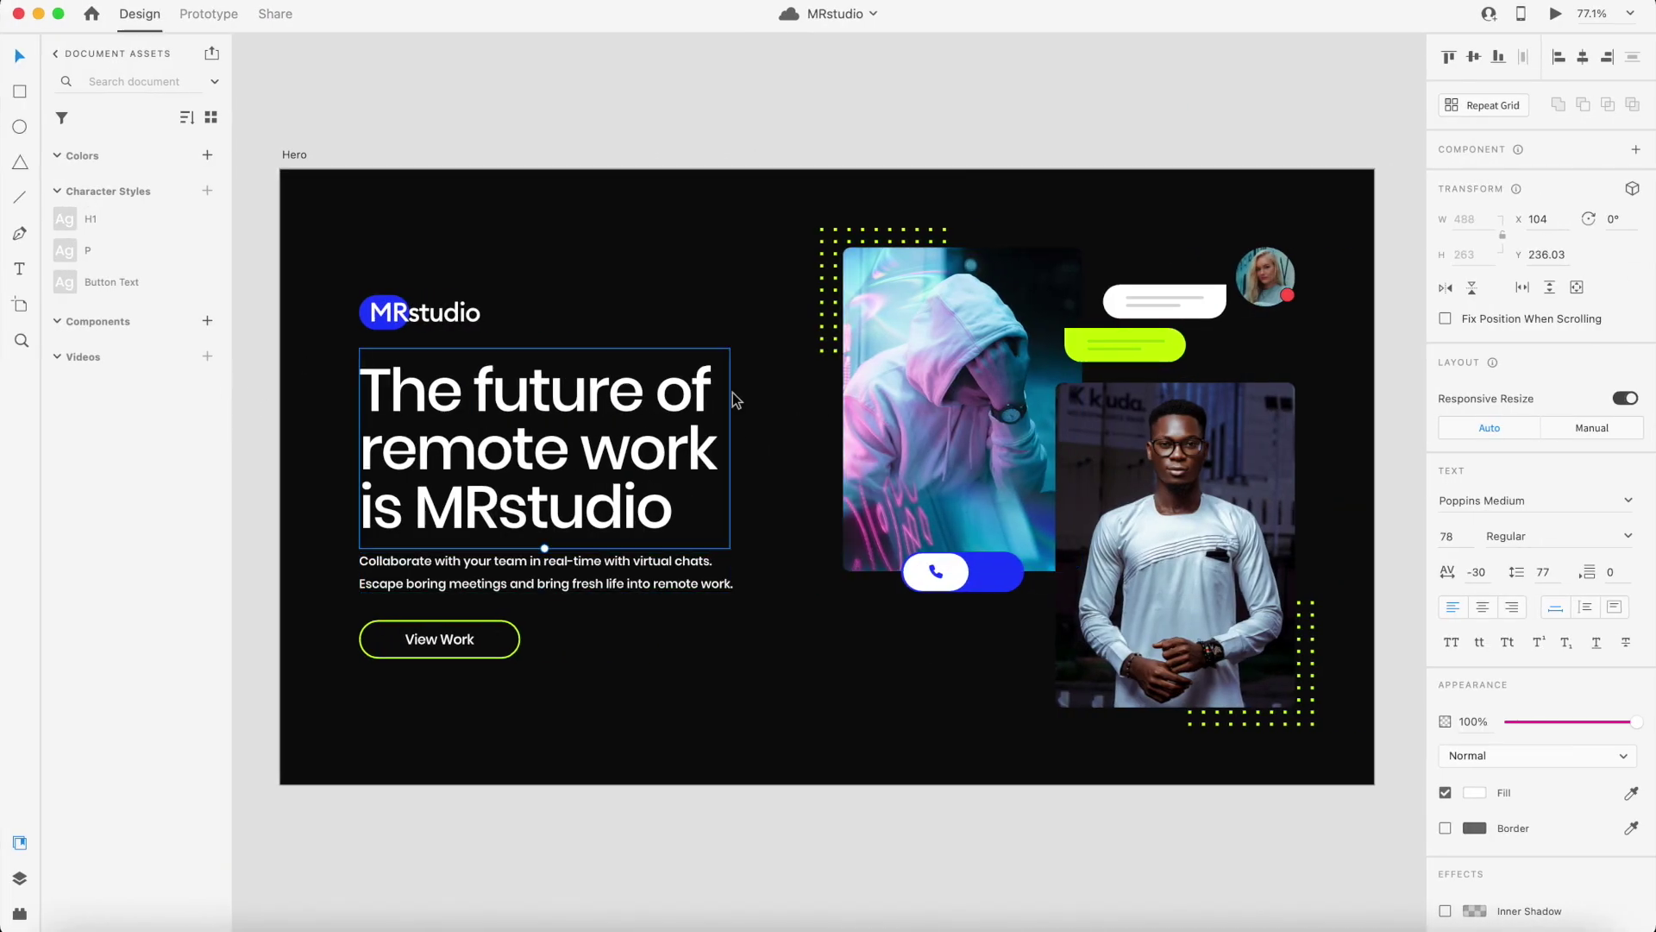
click(496, 567)
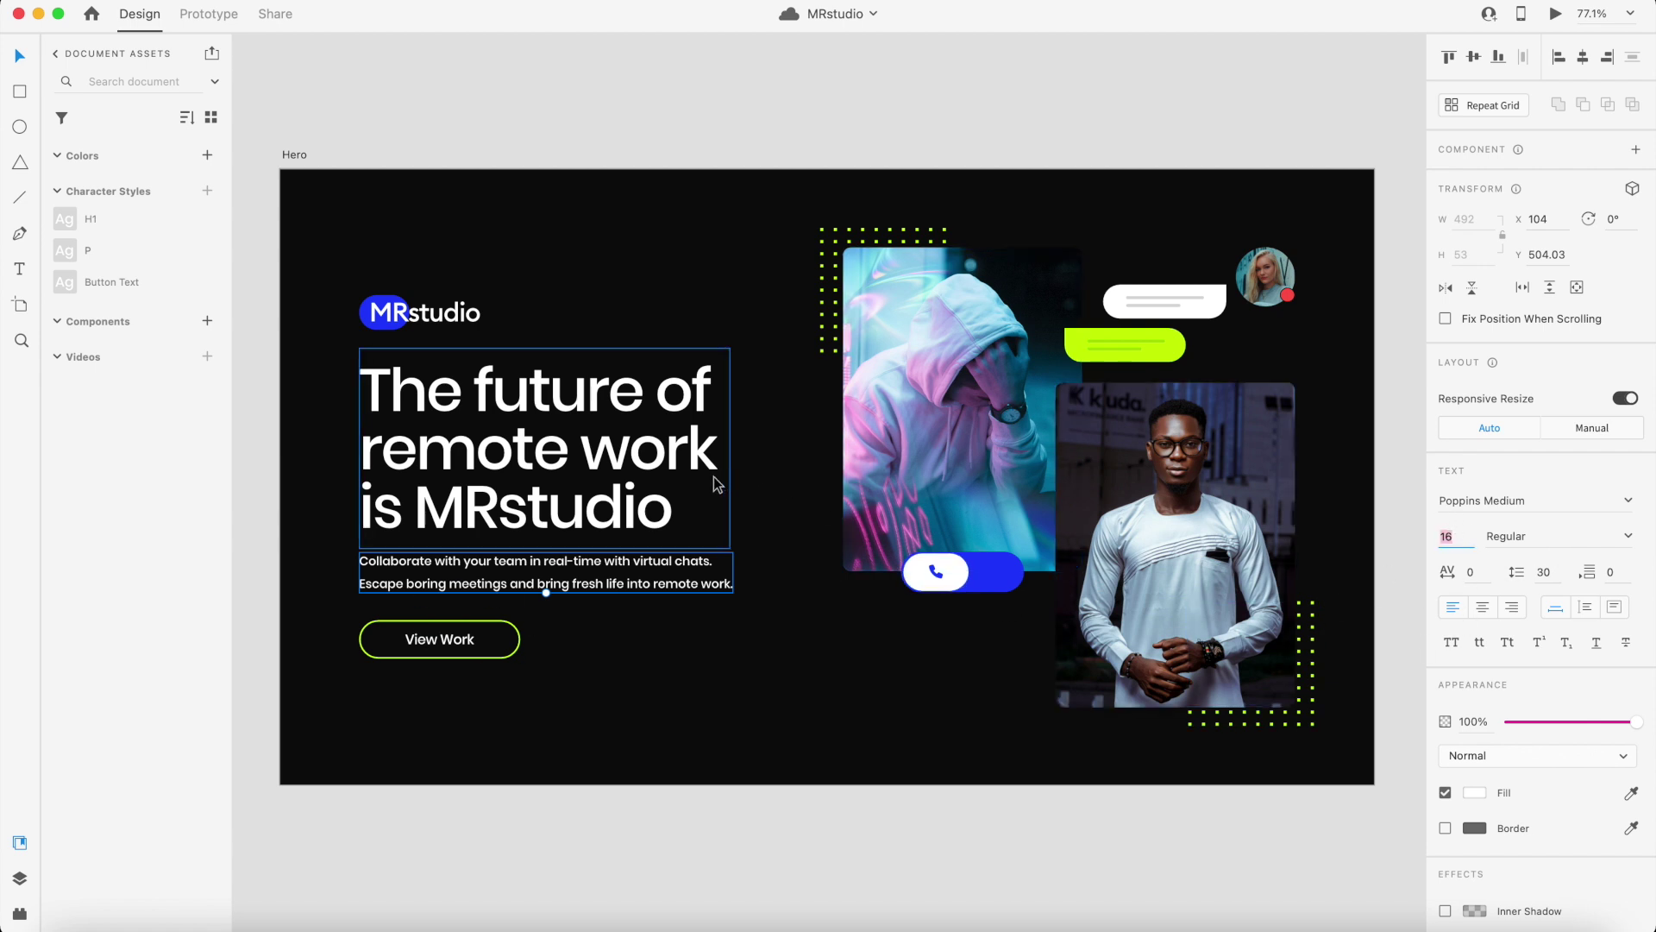
Return to Webflow and add a Paragraph element below the heading inside the container
key(ctrl+Left)
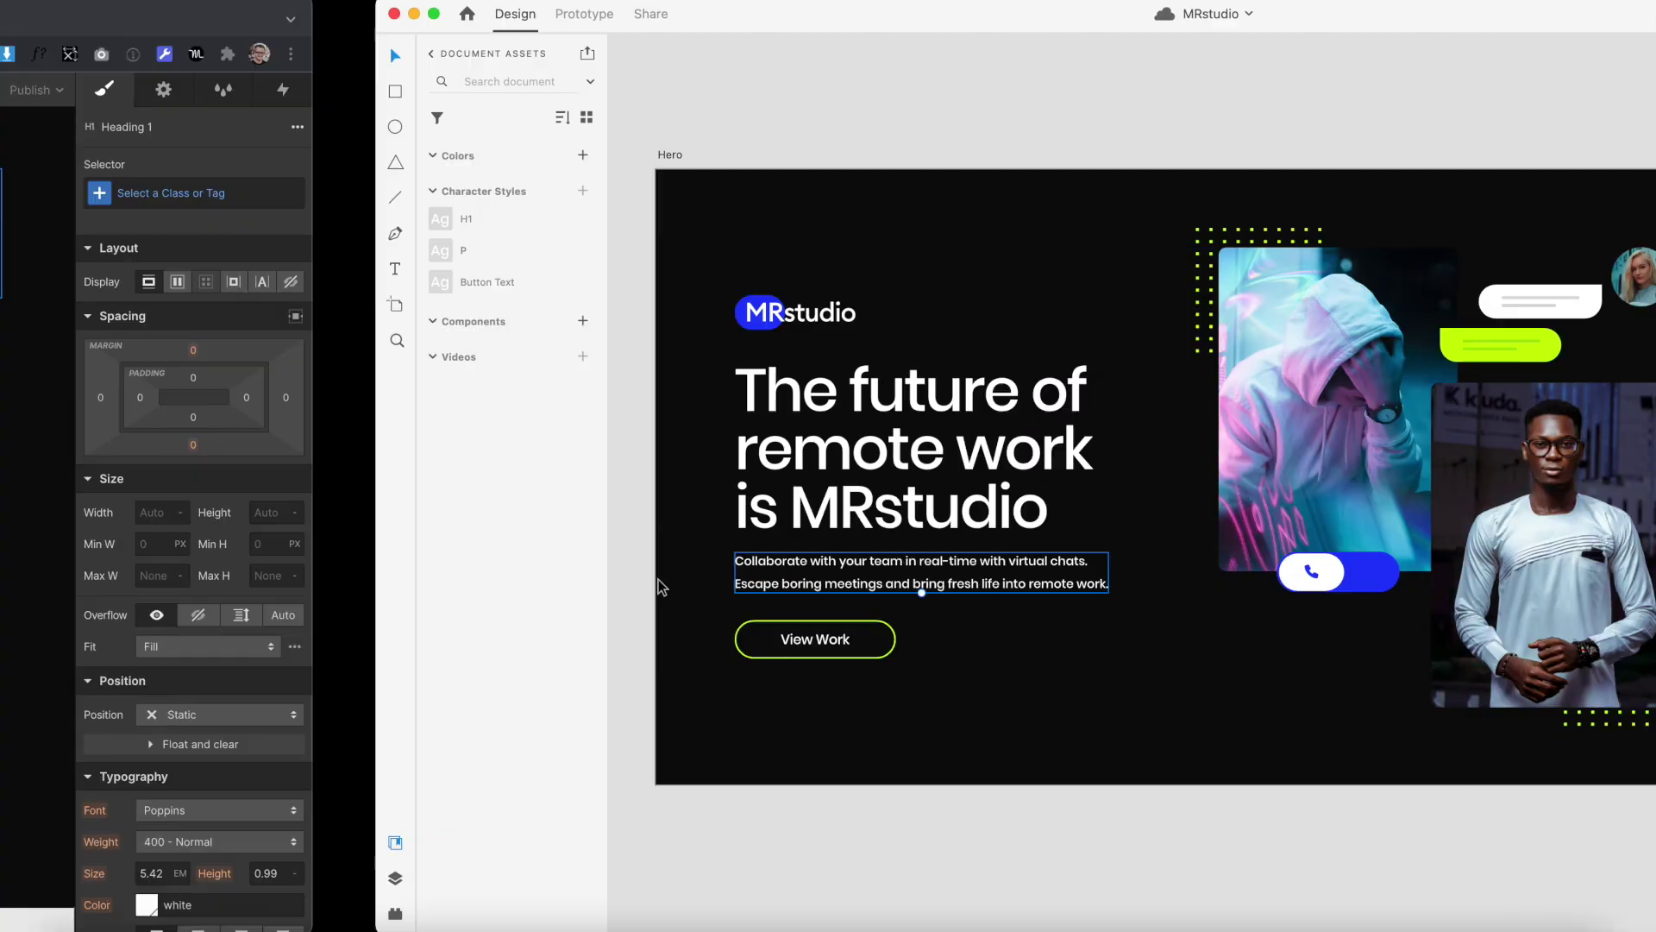
click(17, 127)
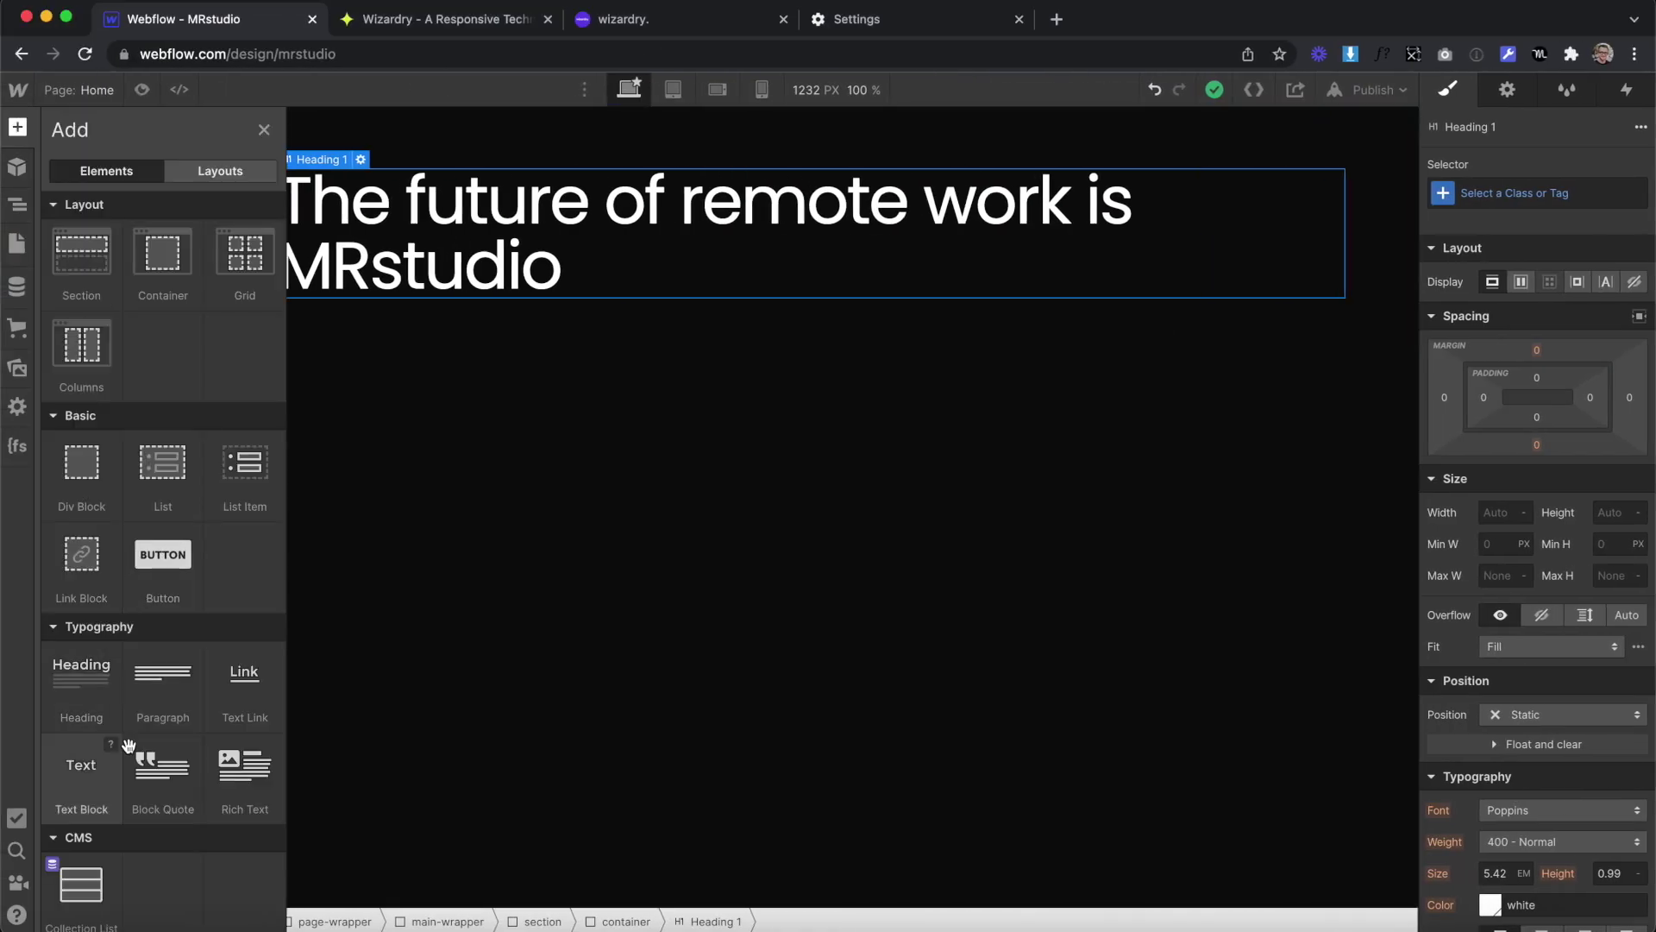
drag(163, 681, 971, 355)
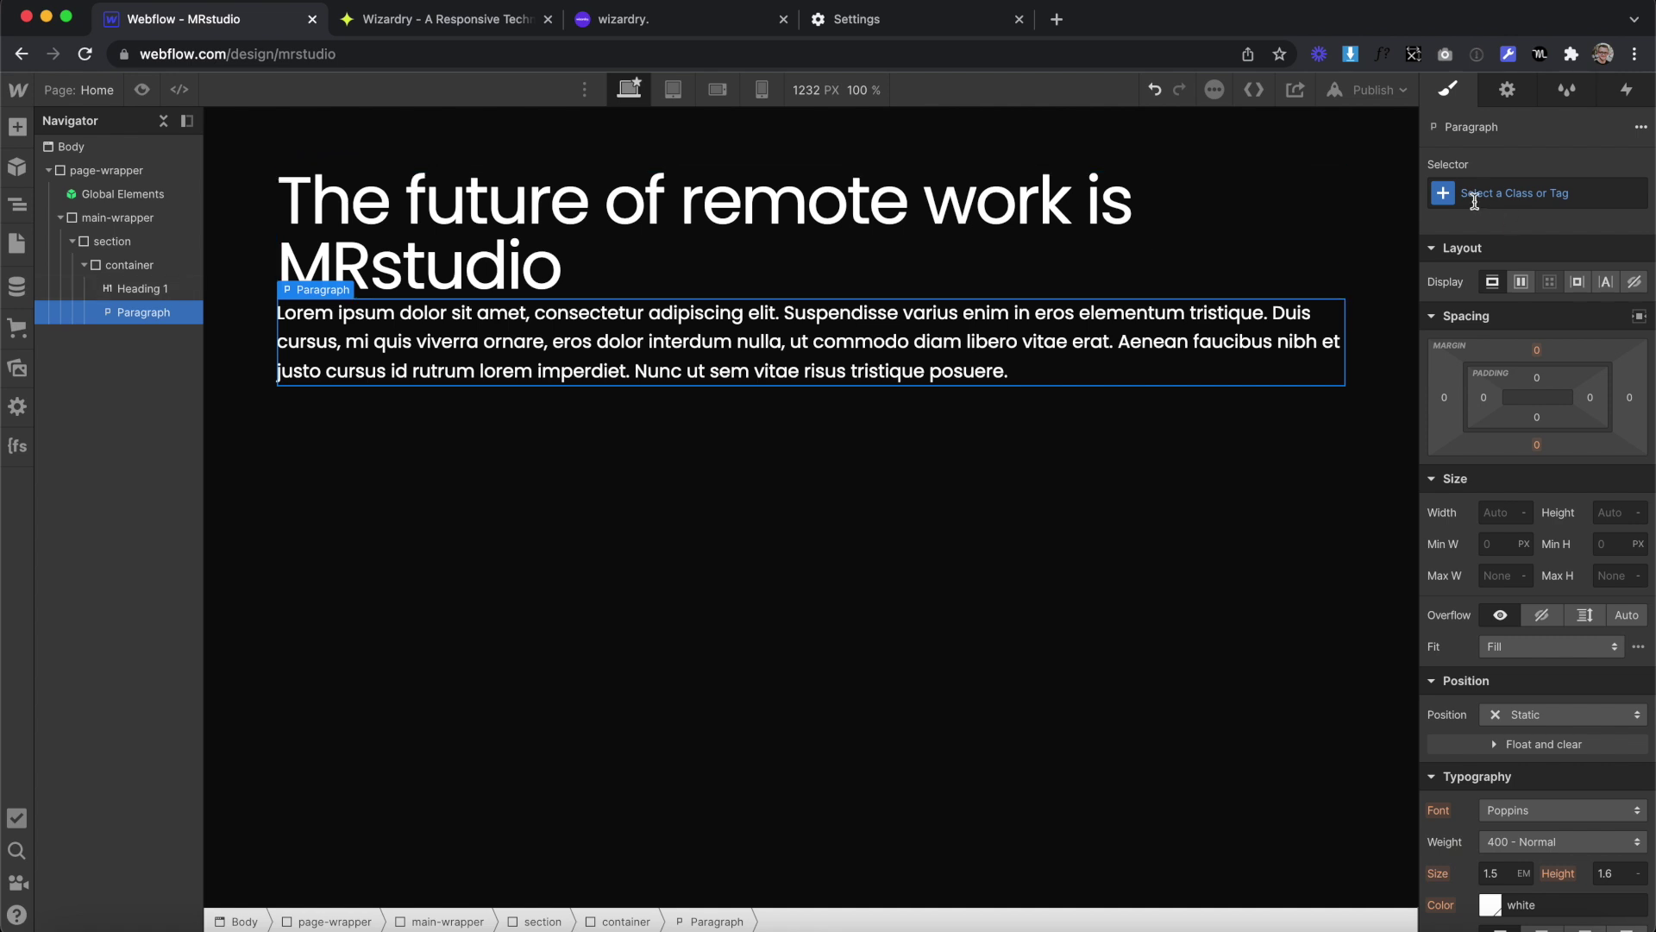
Set the font size of the All Paragraphs tag to 0.9 rem
click(1441, 195)
click(1468, 298)
scroll(1487, 547, down, 3)
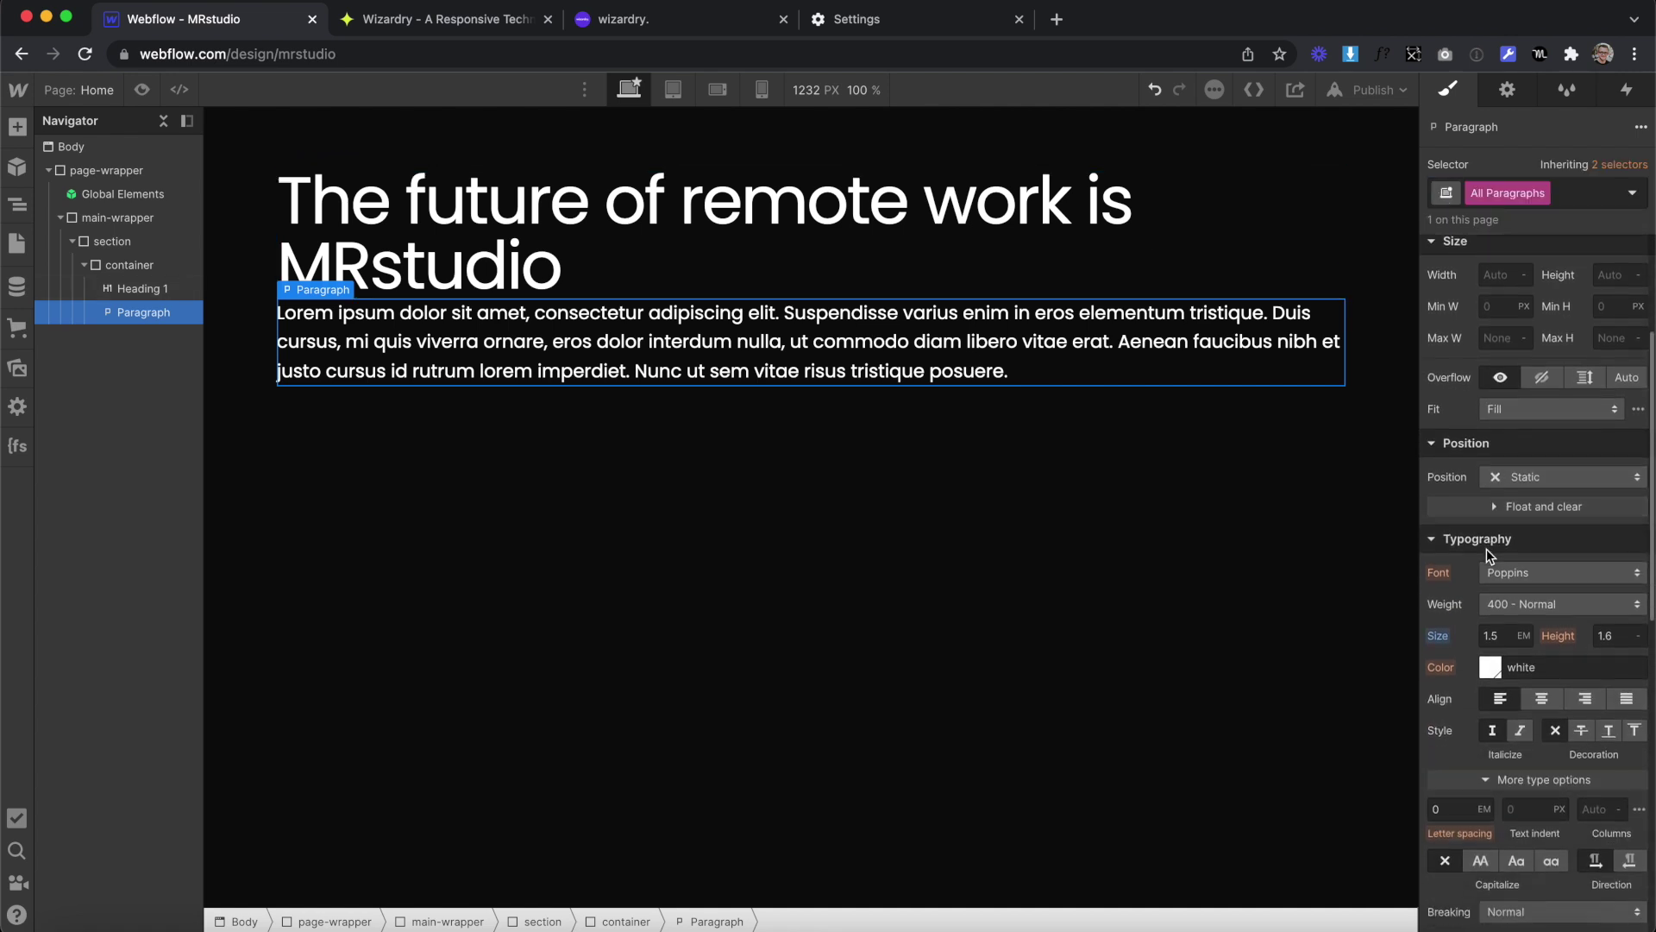
click(1502, 639)
text(1re)
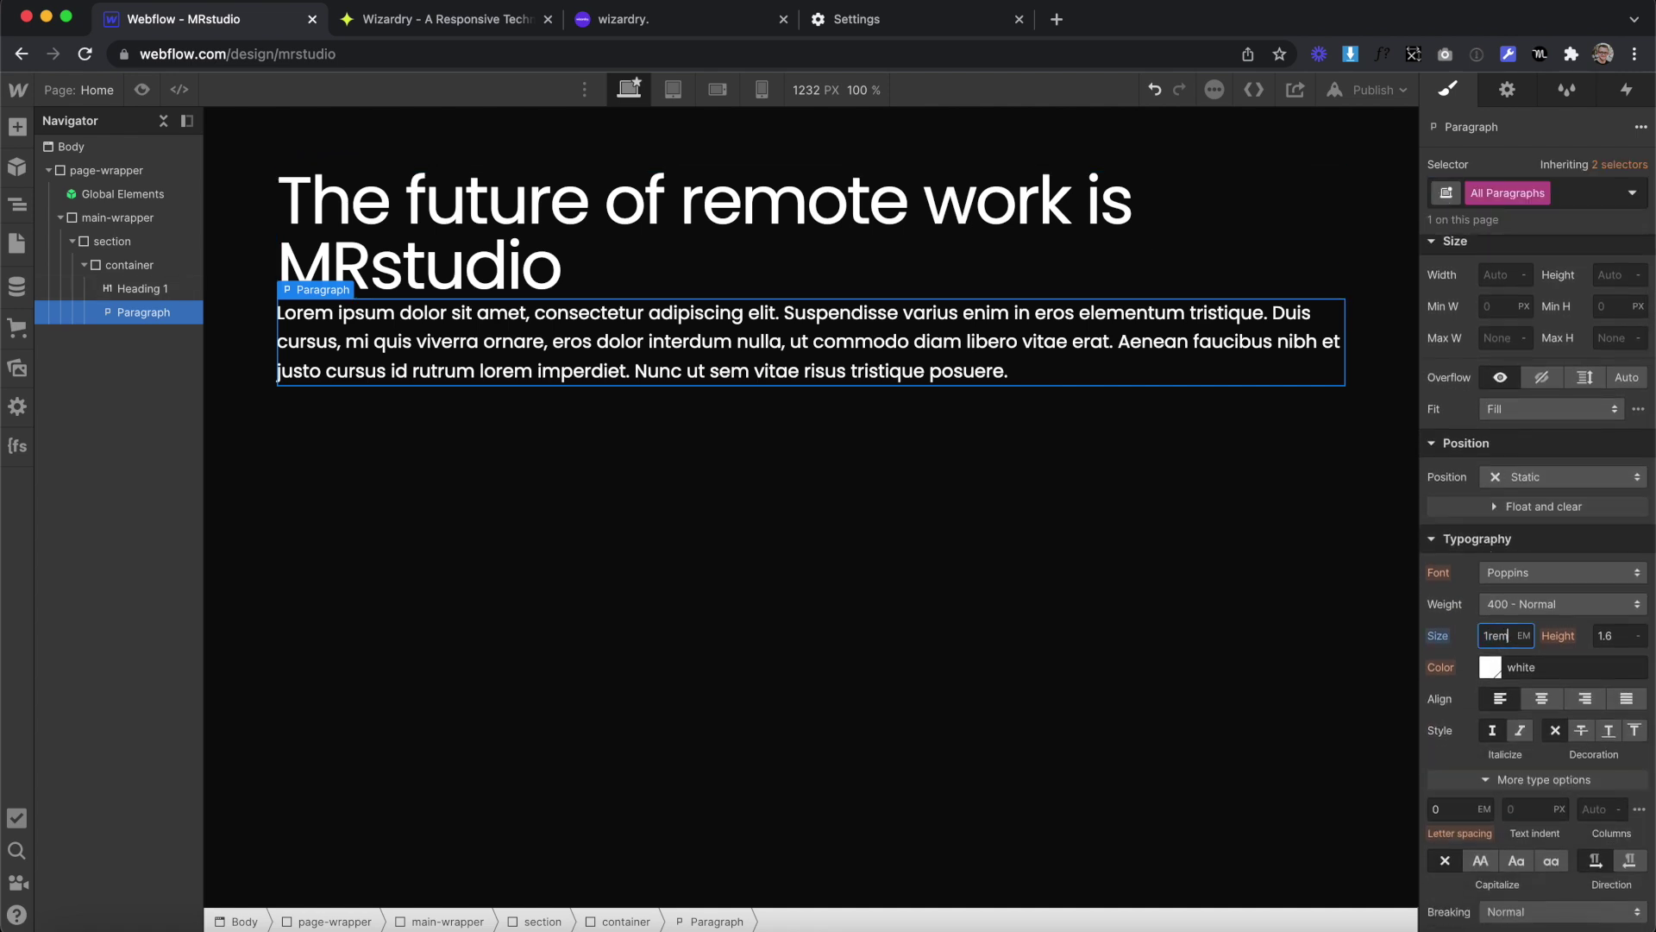
text(m)
key(Return)
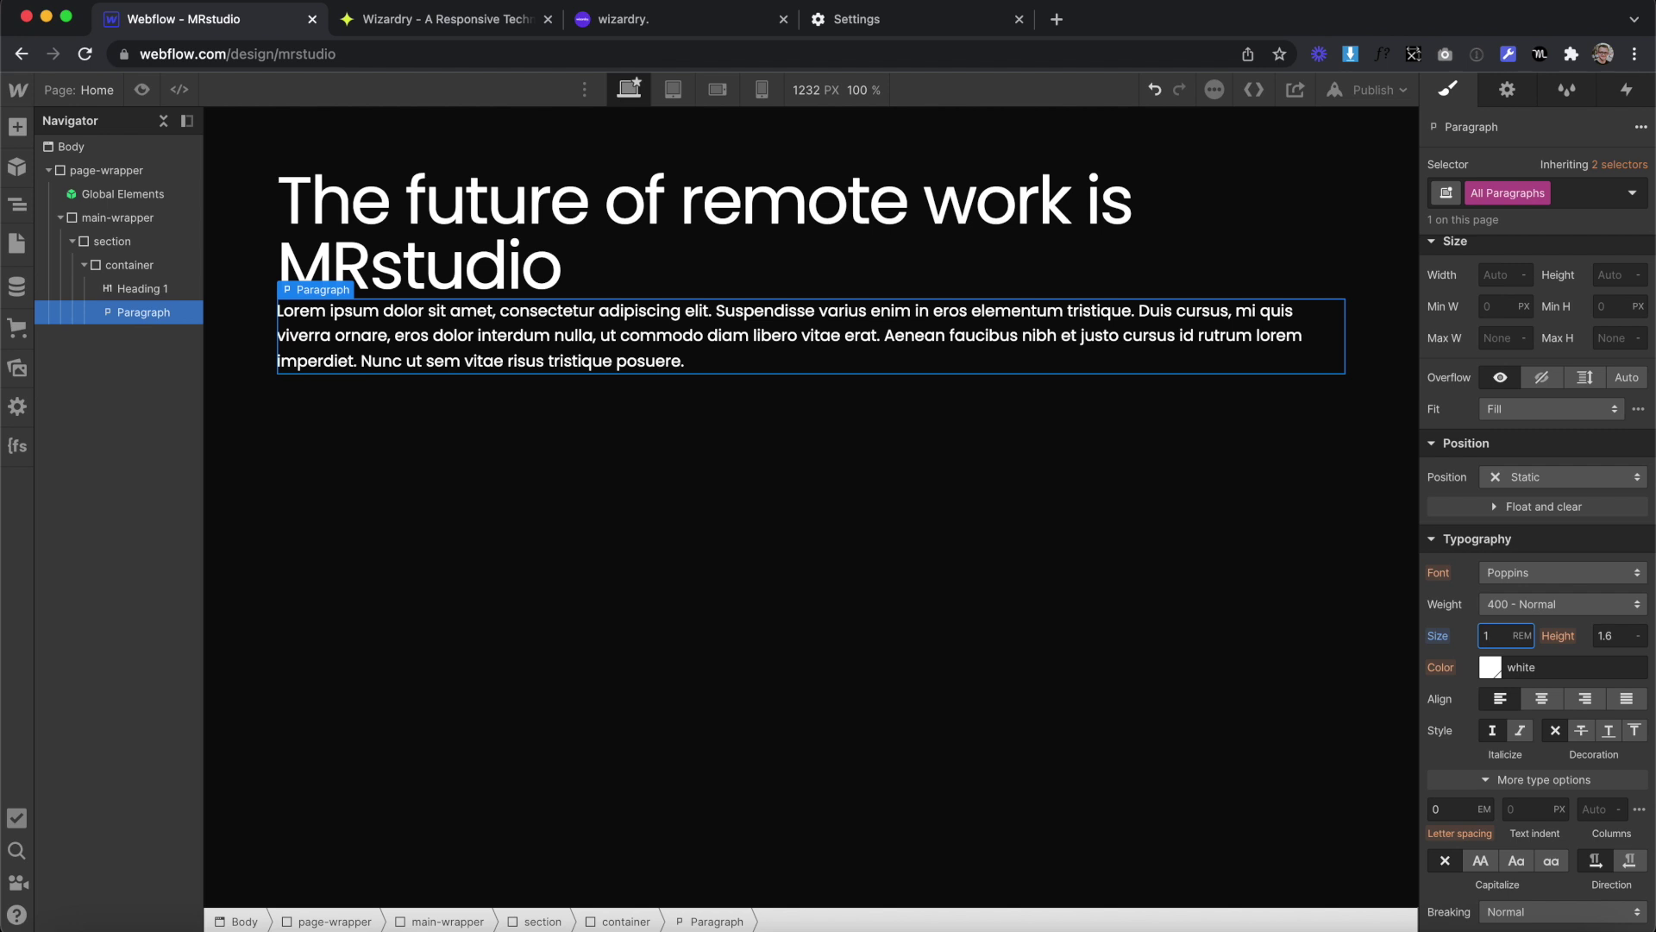
text(0.9)
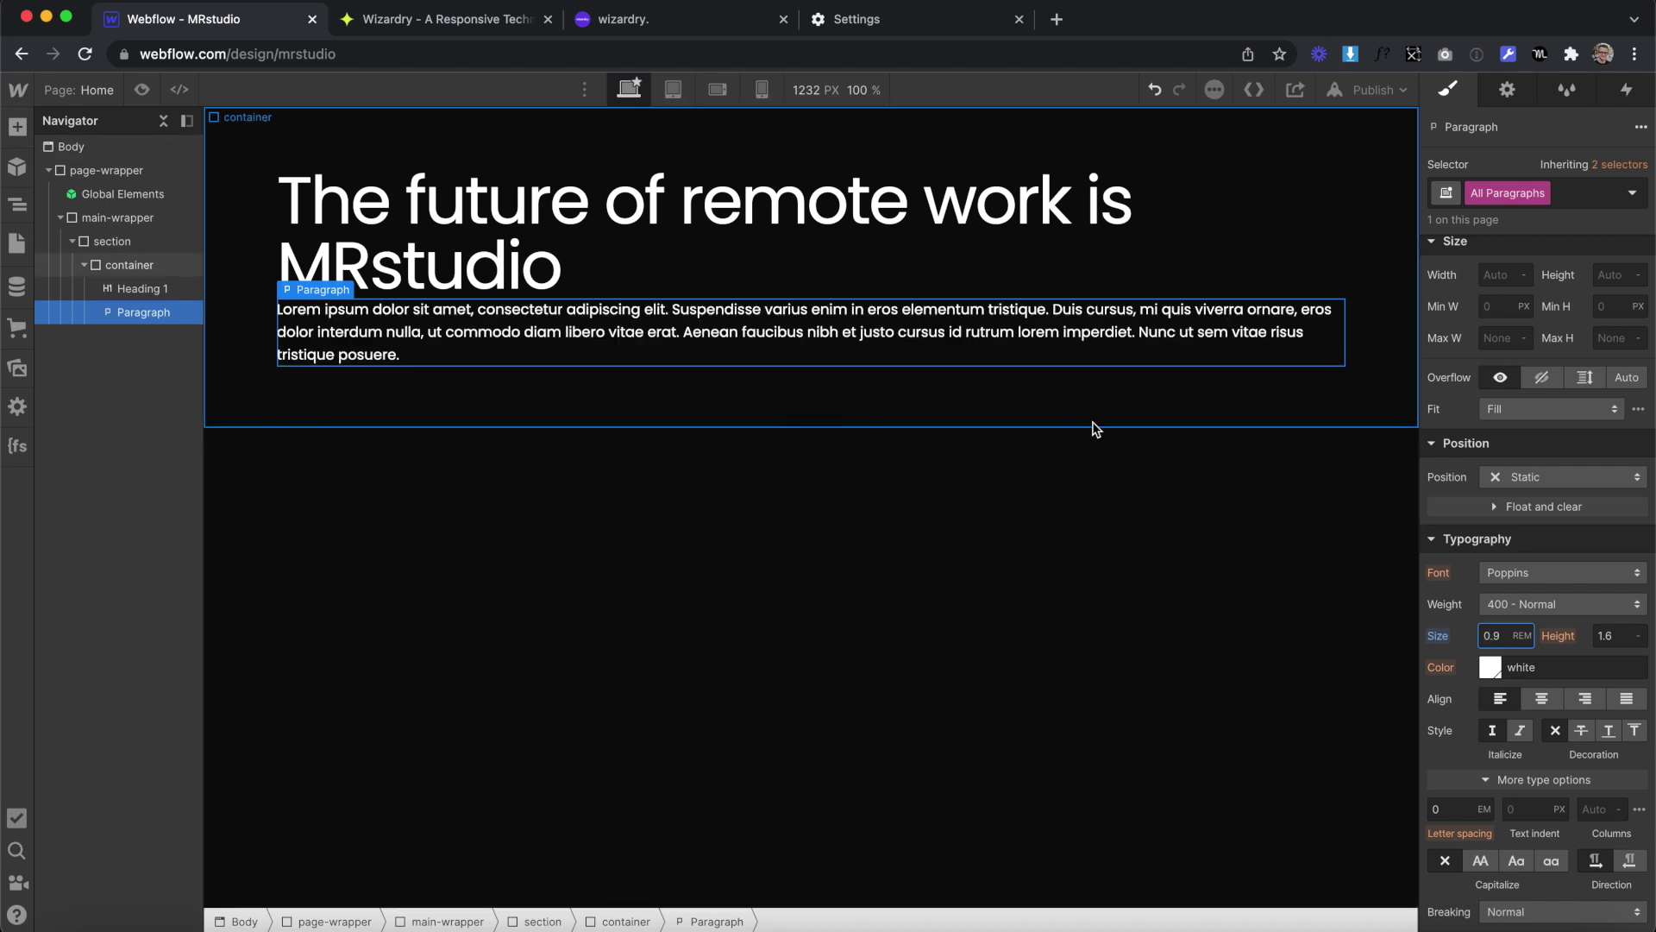
drag(1415, 400, 1483, 443)
click(1153, 554)
Switch to Adobe XD and examine the View Work button and the MRstudio logo in the Hero artboard
key(ctrl+Right)
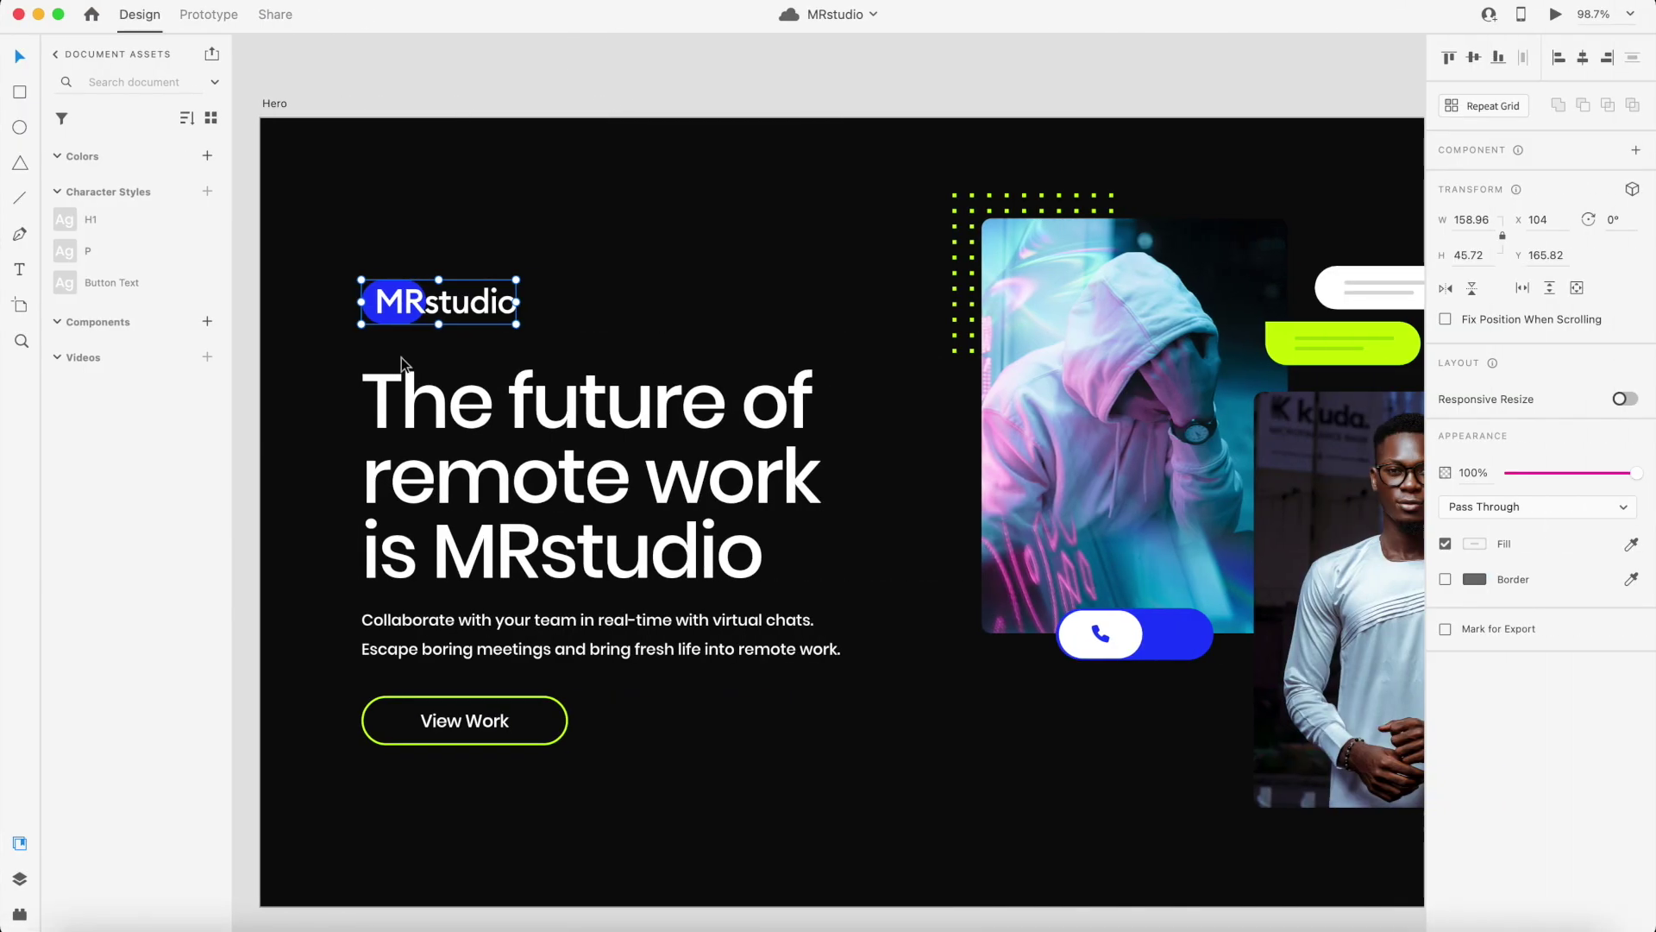
drag(609, 692, 336, 790)
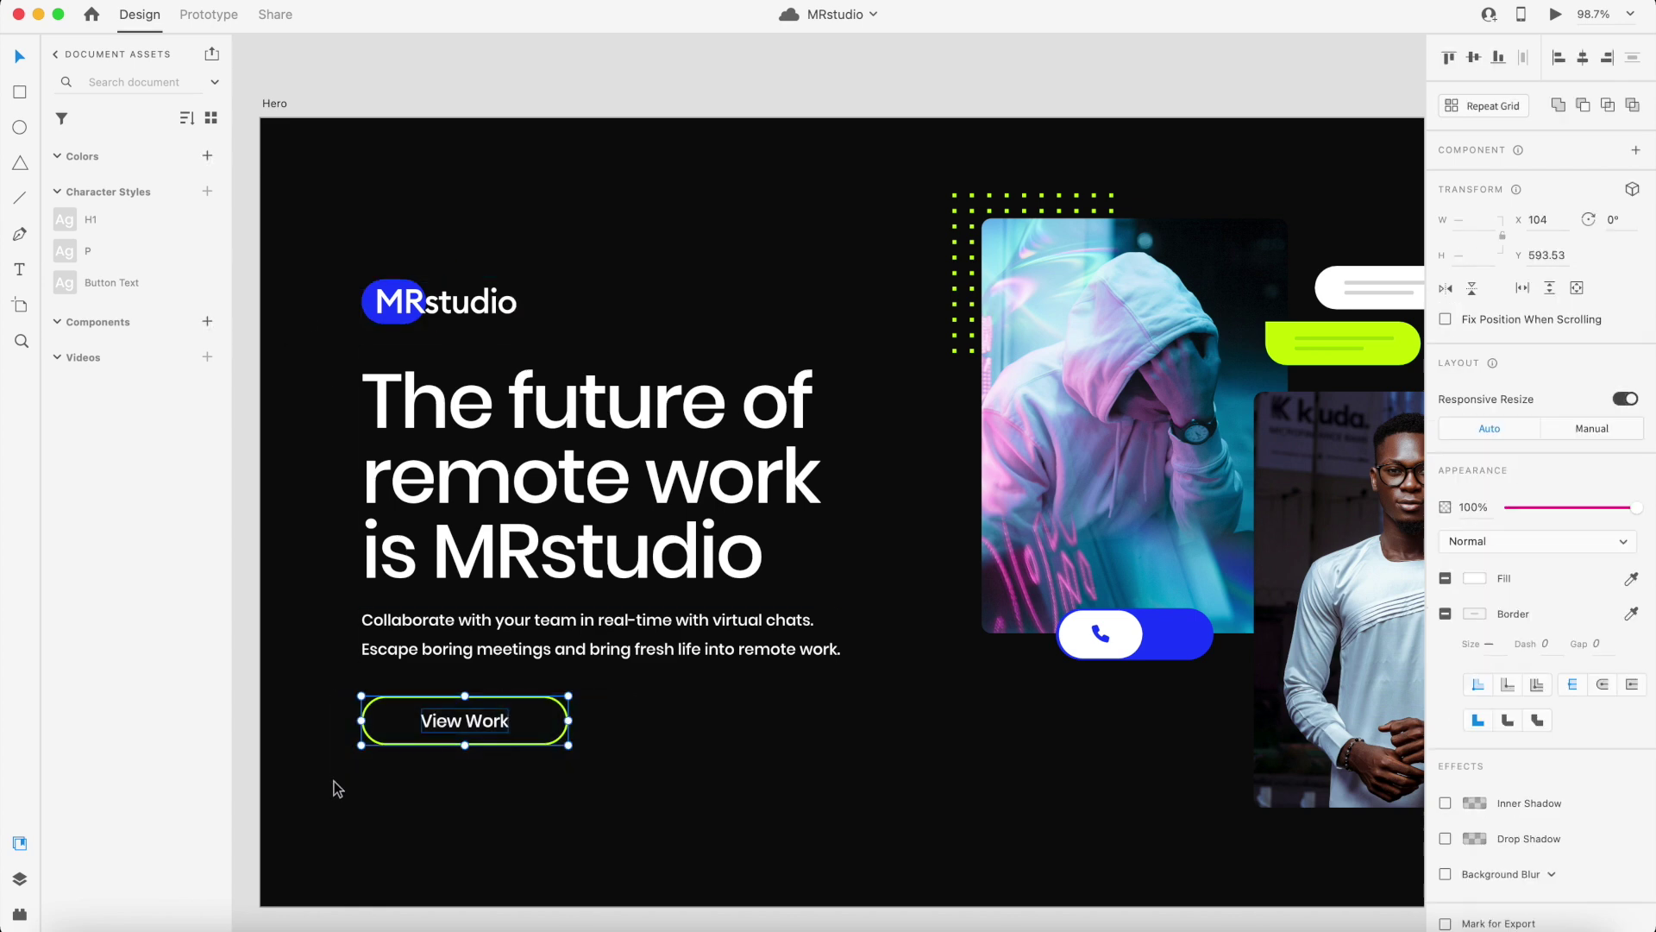
scroll(530, 638, down, 3)
scroll(532, 646, up, 1)
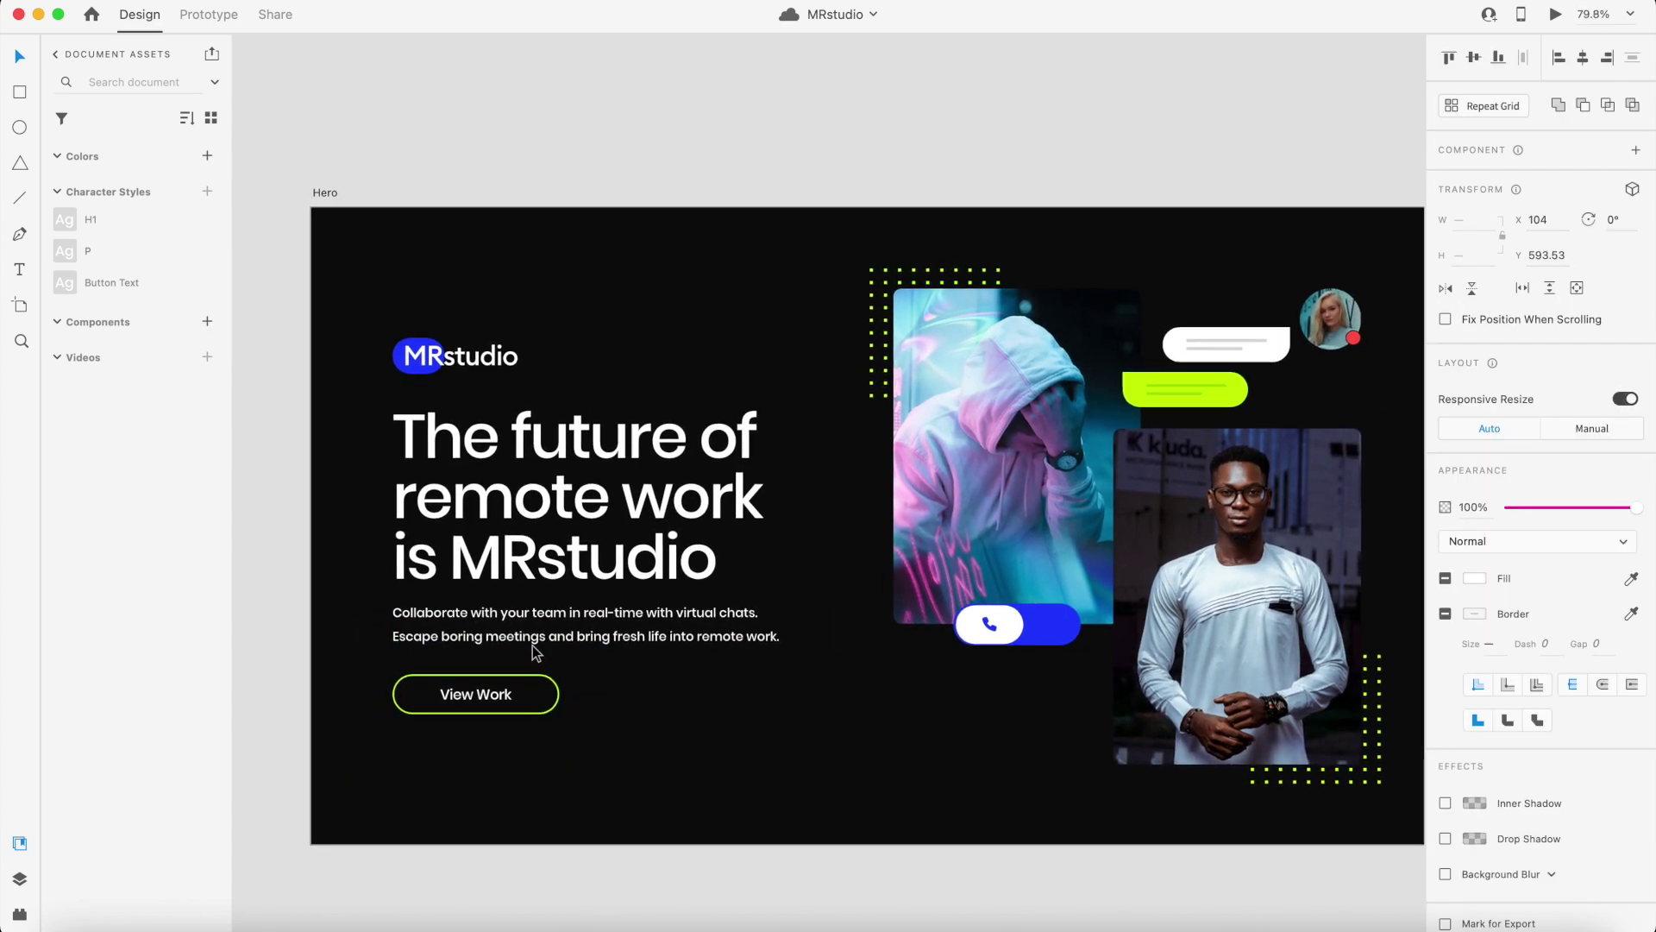
click(514, 333)
drag(595, 332, 338, 387)
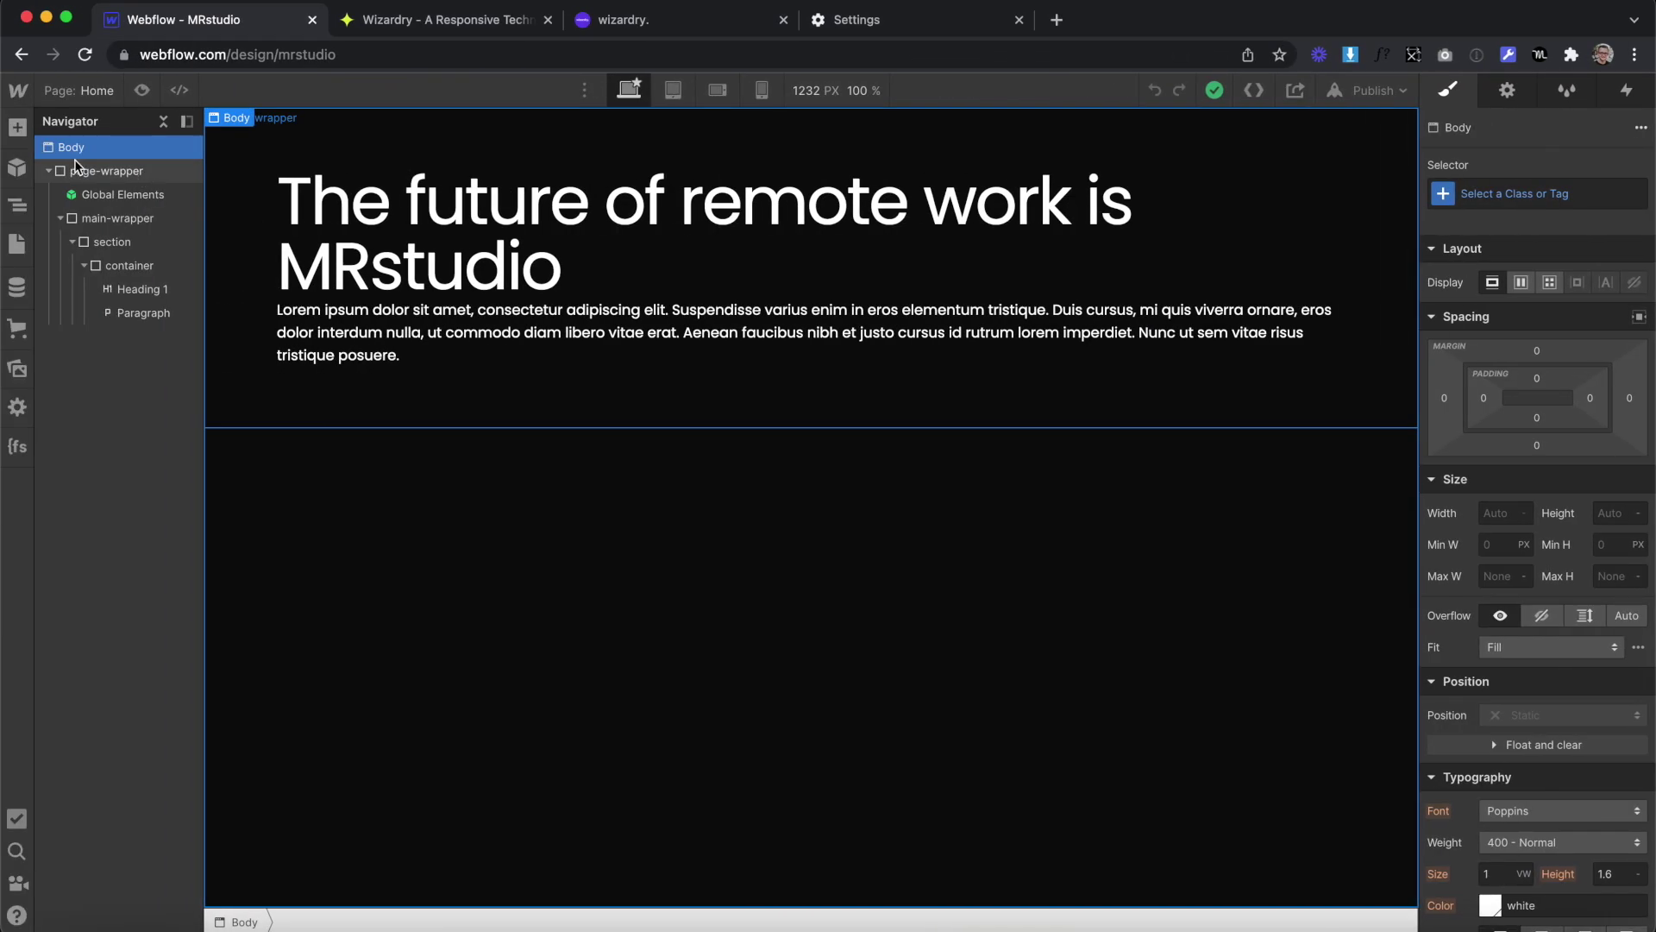
Insert the logo.svg asset above the heading in the Webflow container, then revisit the PX to EM Converter page
click(17, 369)
drag(71, 523, 399, 100)
click(417, 25)
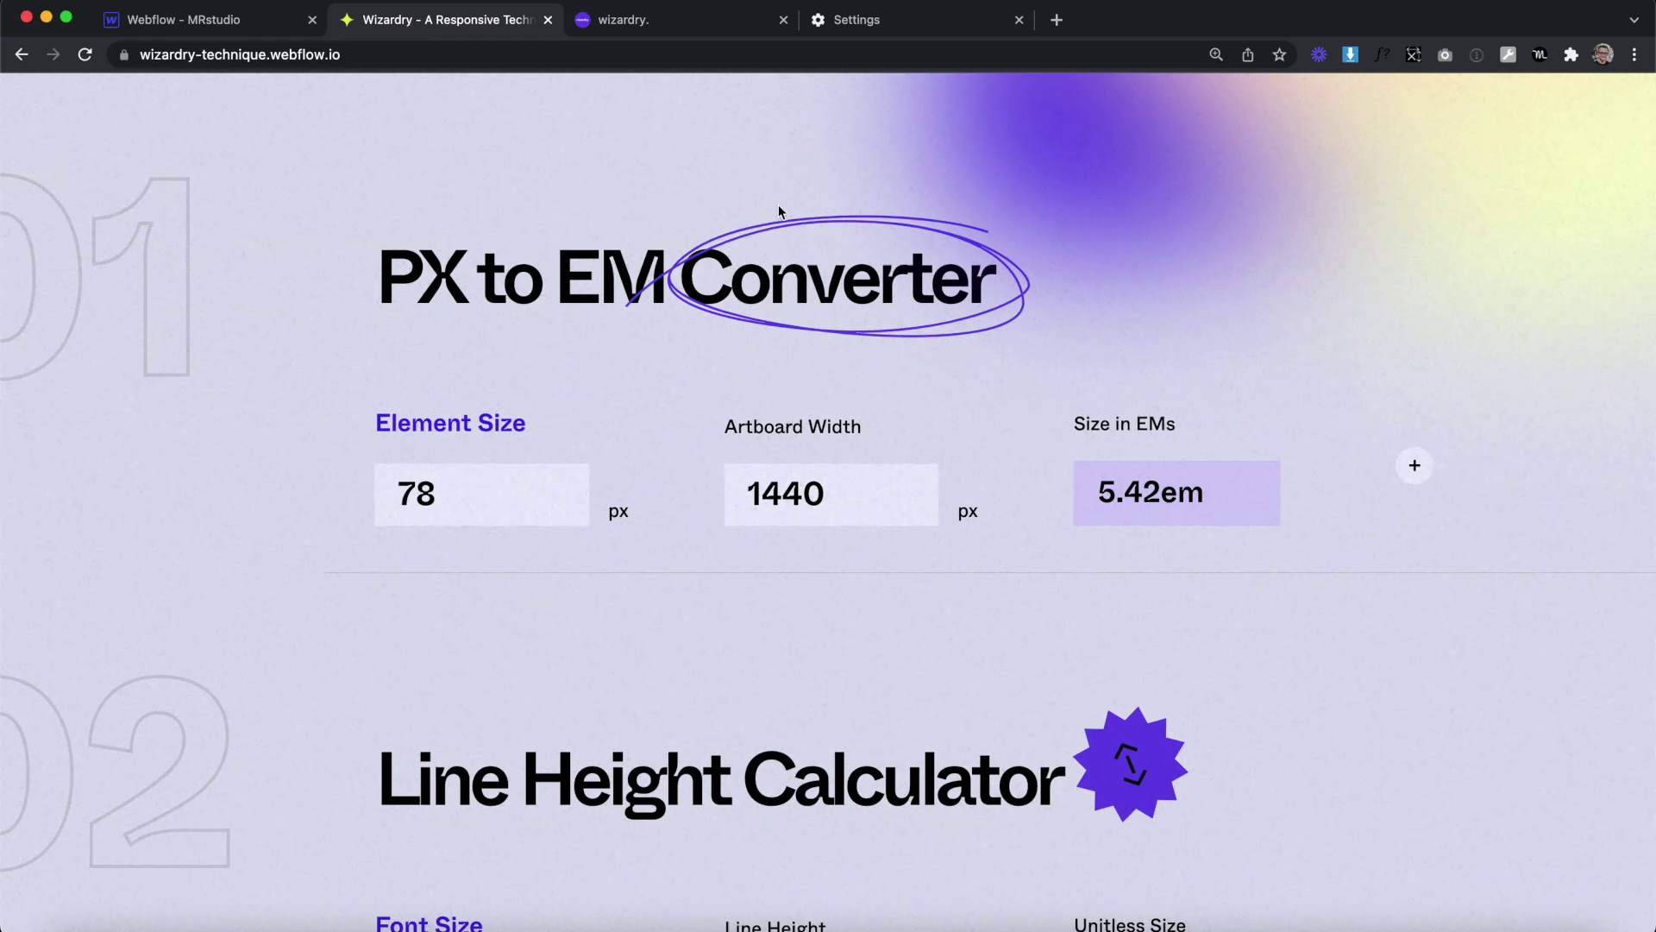
click(193, 7)
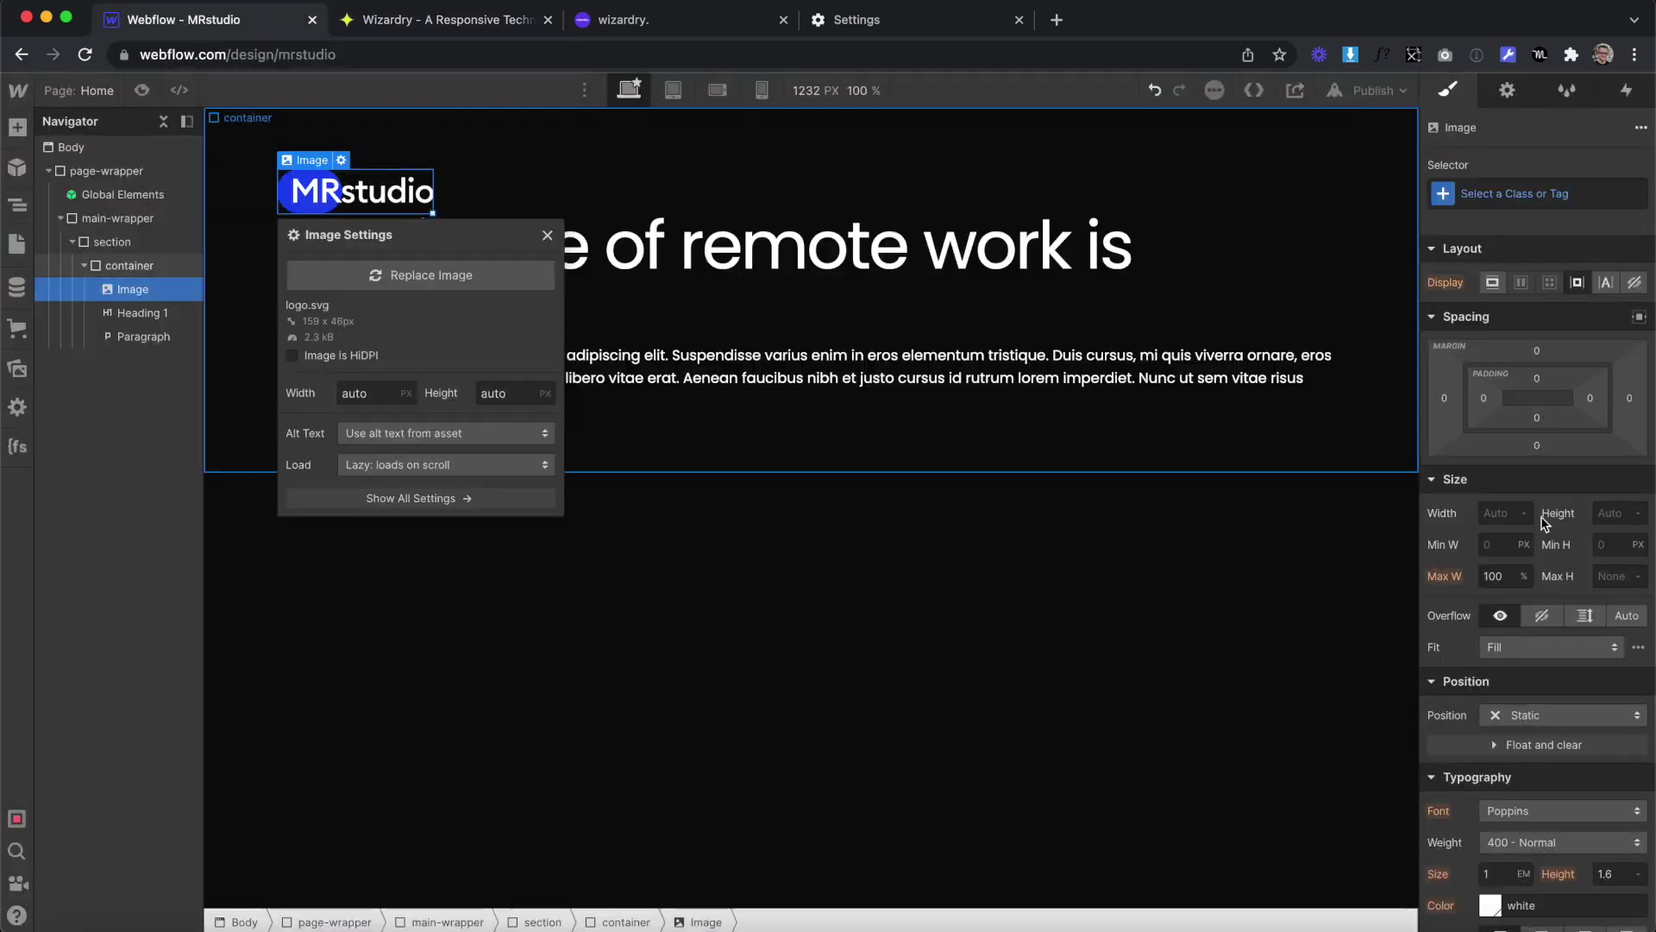
Set the UI prototype width to 1440 px through the logo image's width value and dismiss the alert
click(1499, 515)
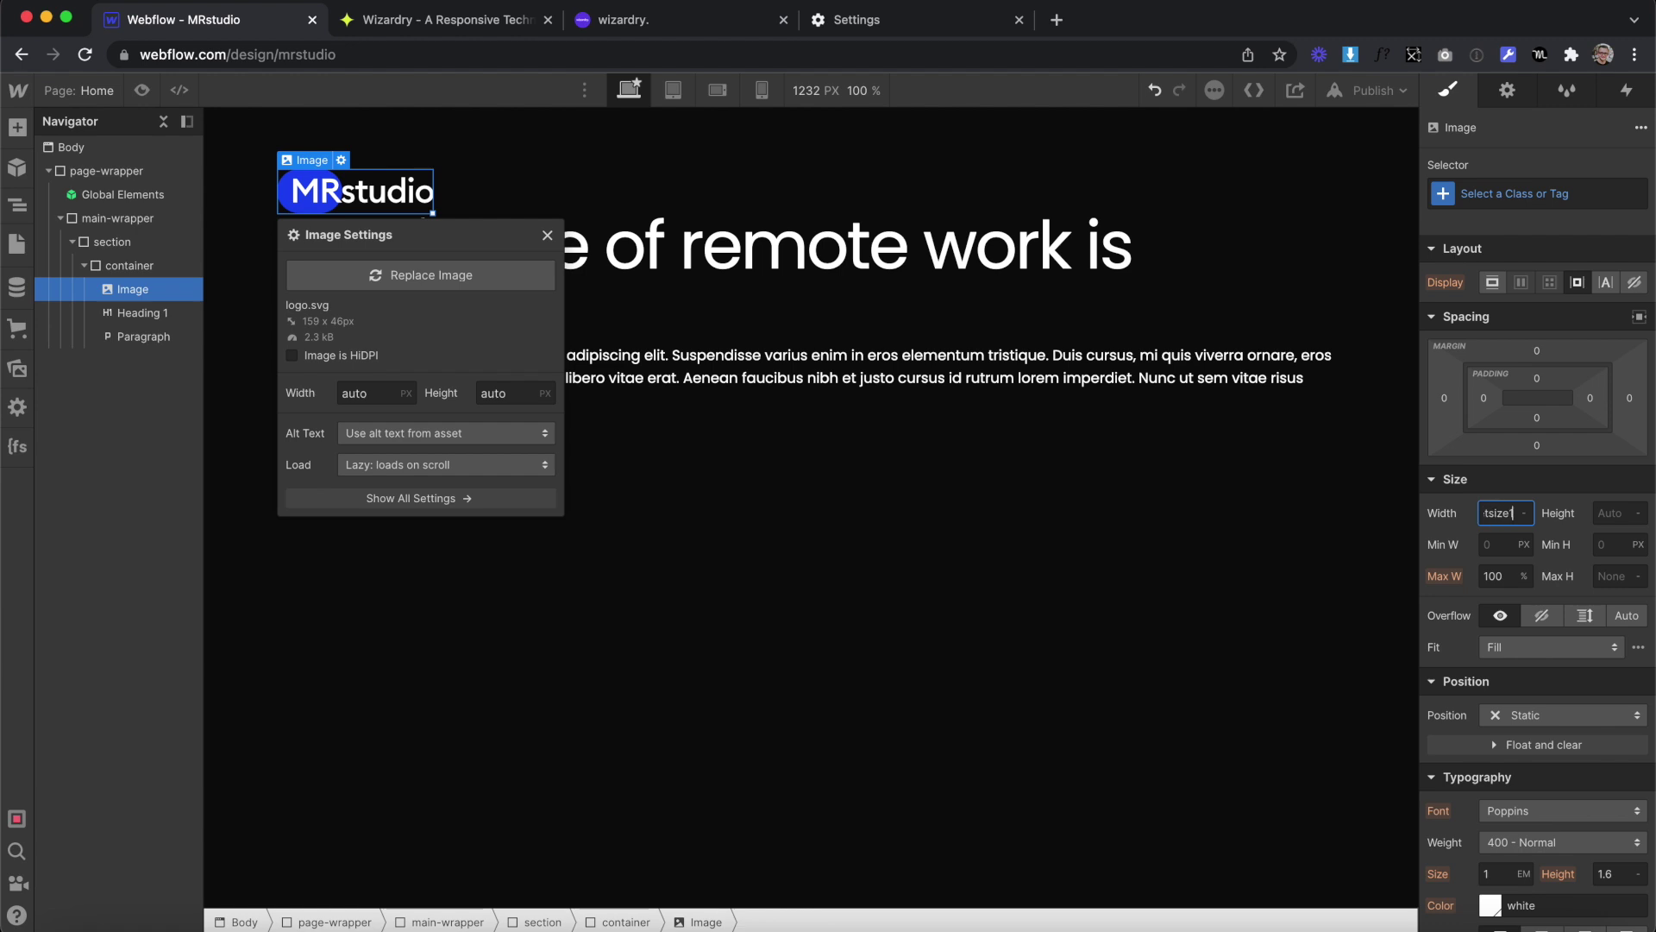
key(Return)
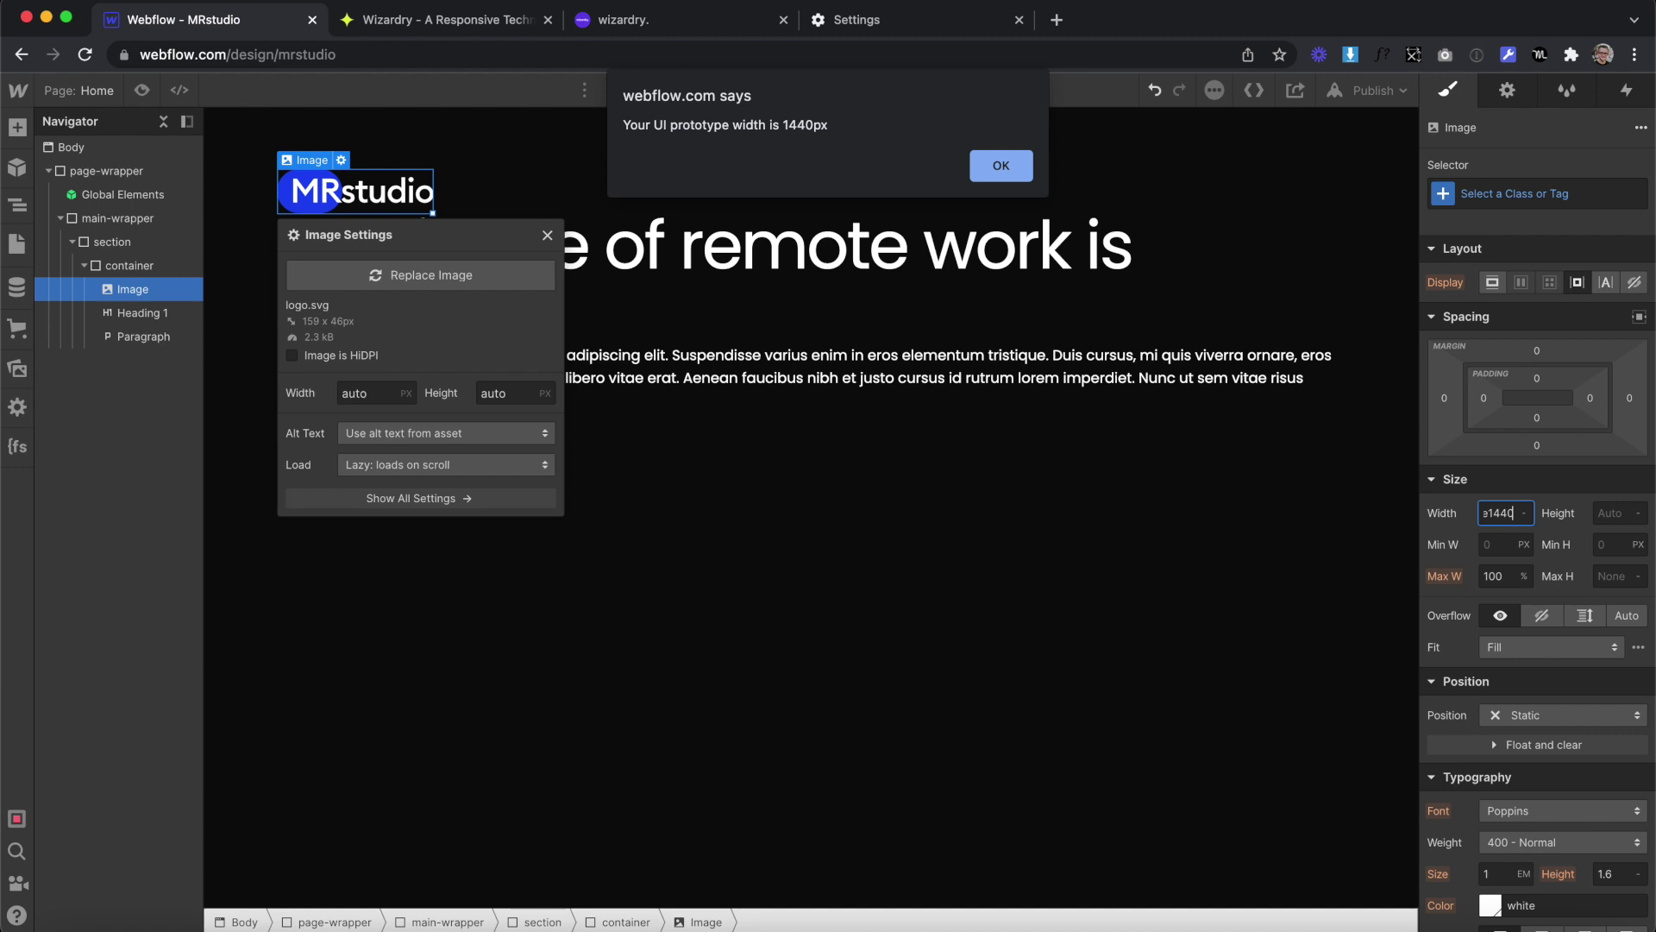
drag(776, 115, 910, 118)
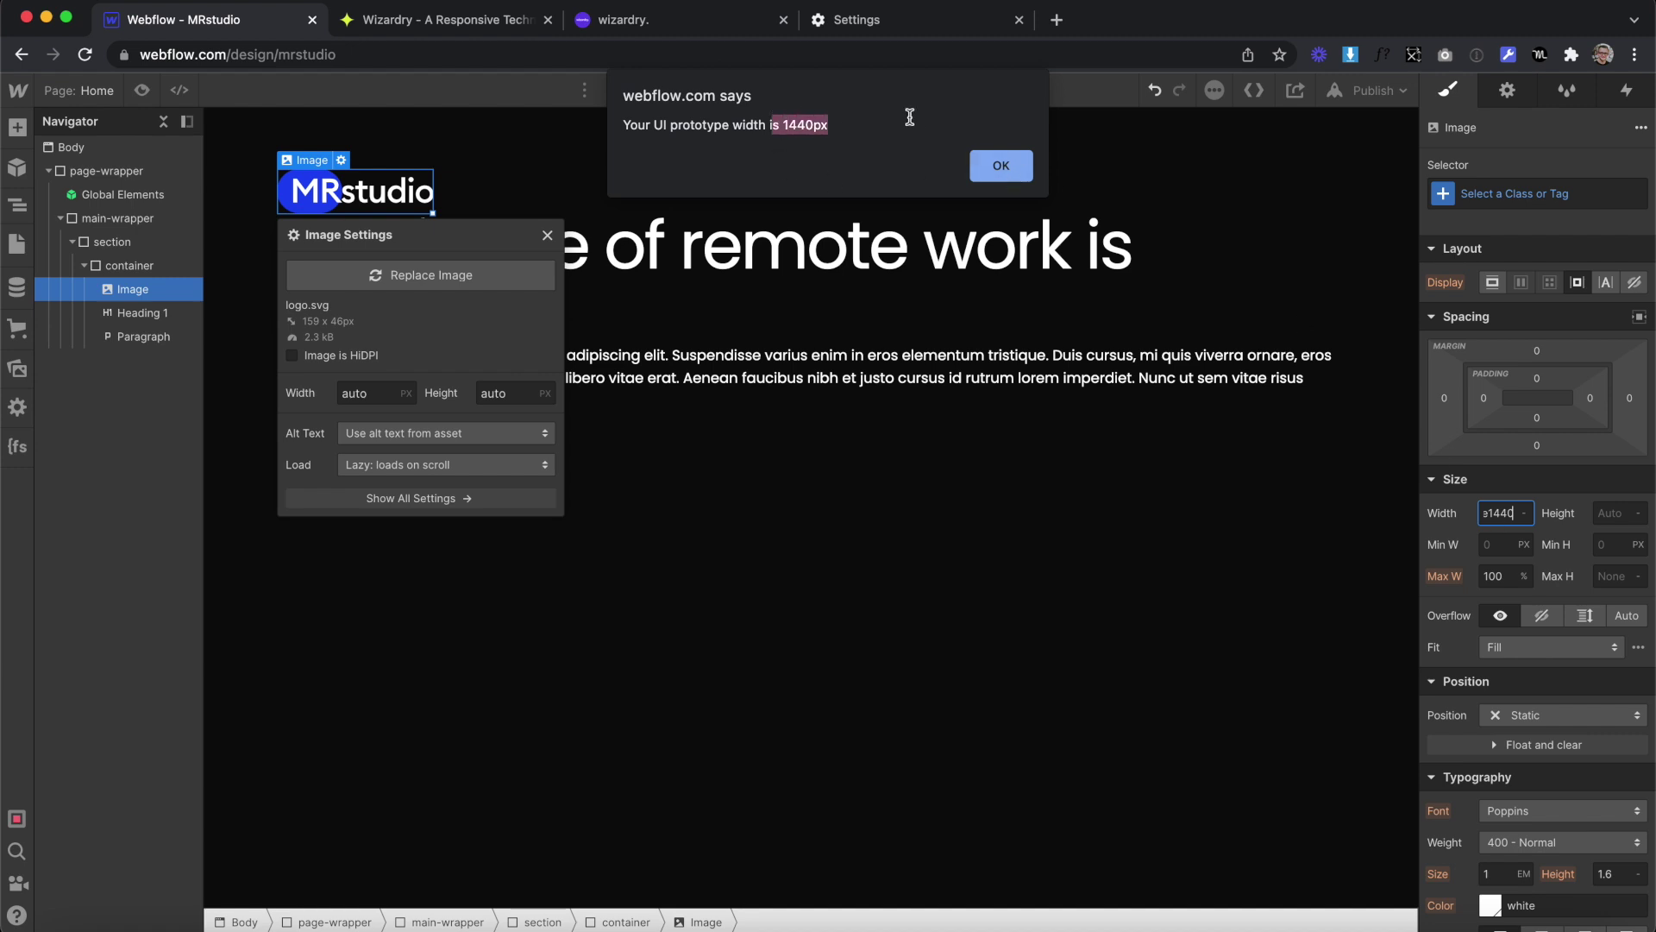
click(1000, 168)
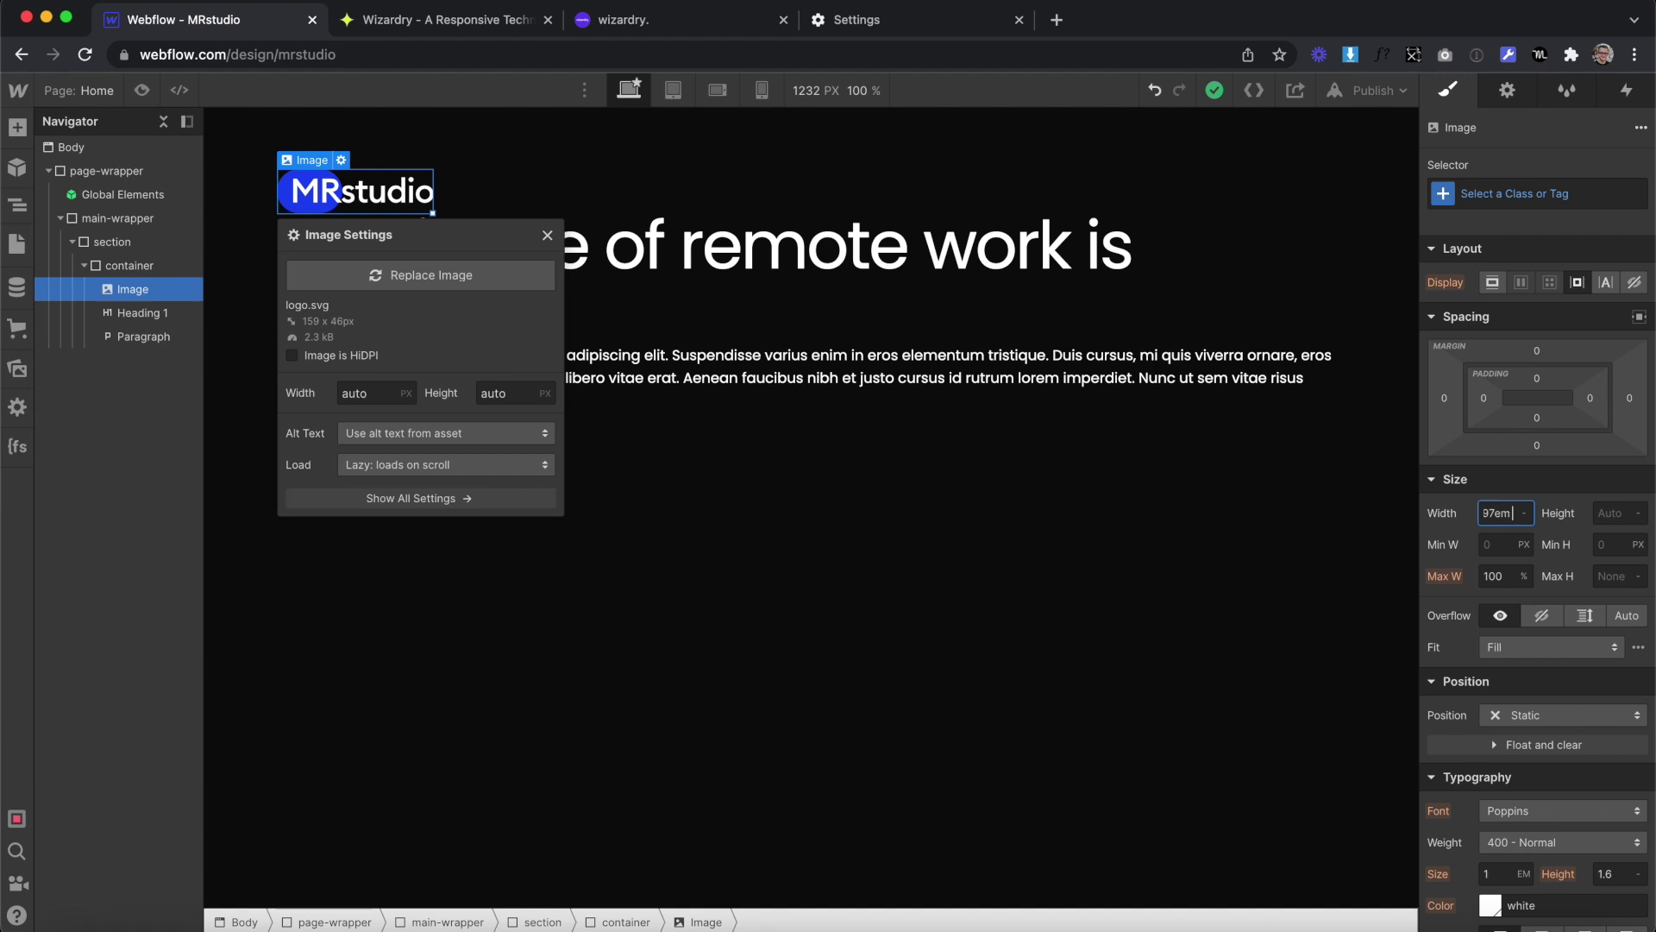
Set the logo image's width to 10.97 em and name its class hero_logo
key(Return)
double_click(1474, 195)
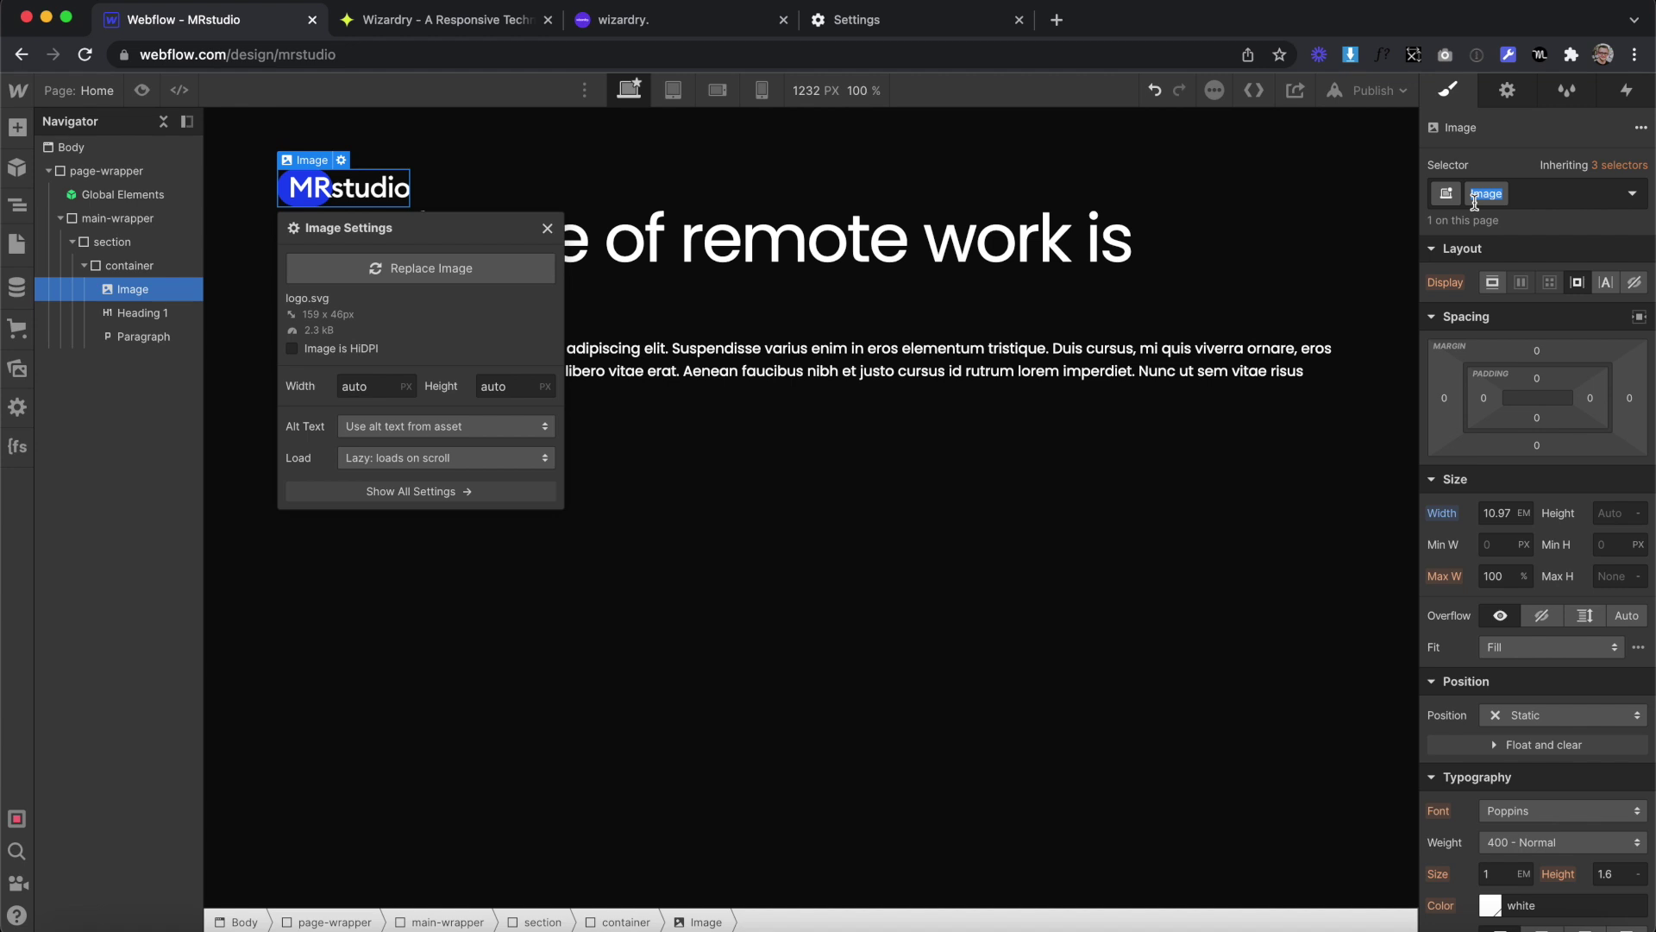
text(hero_logo)
key(Return)
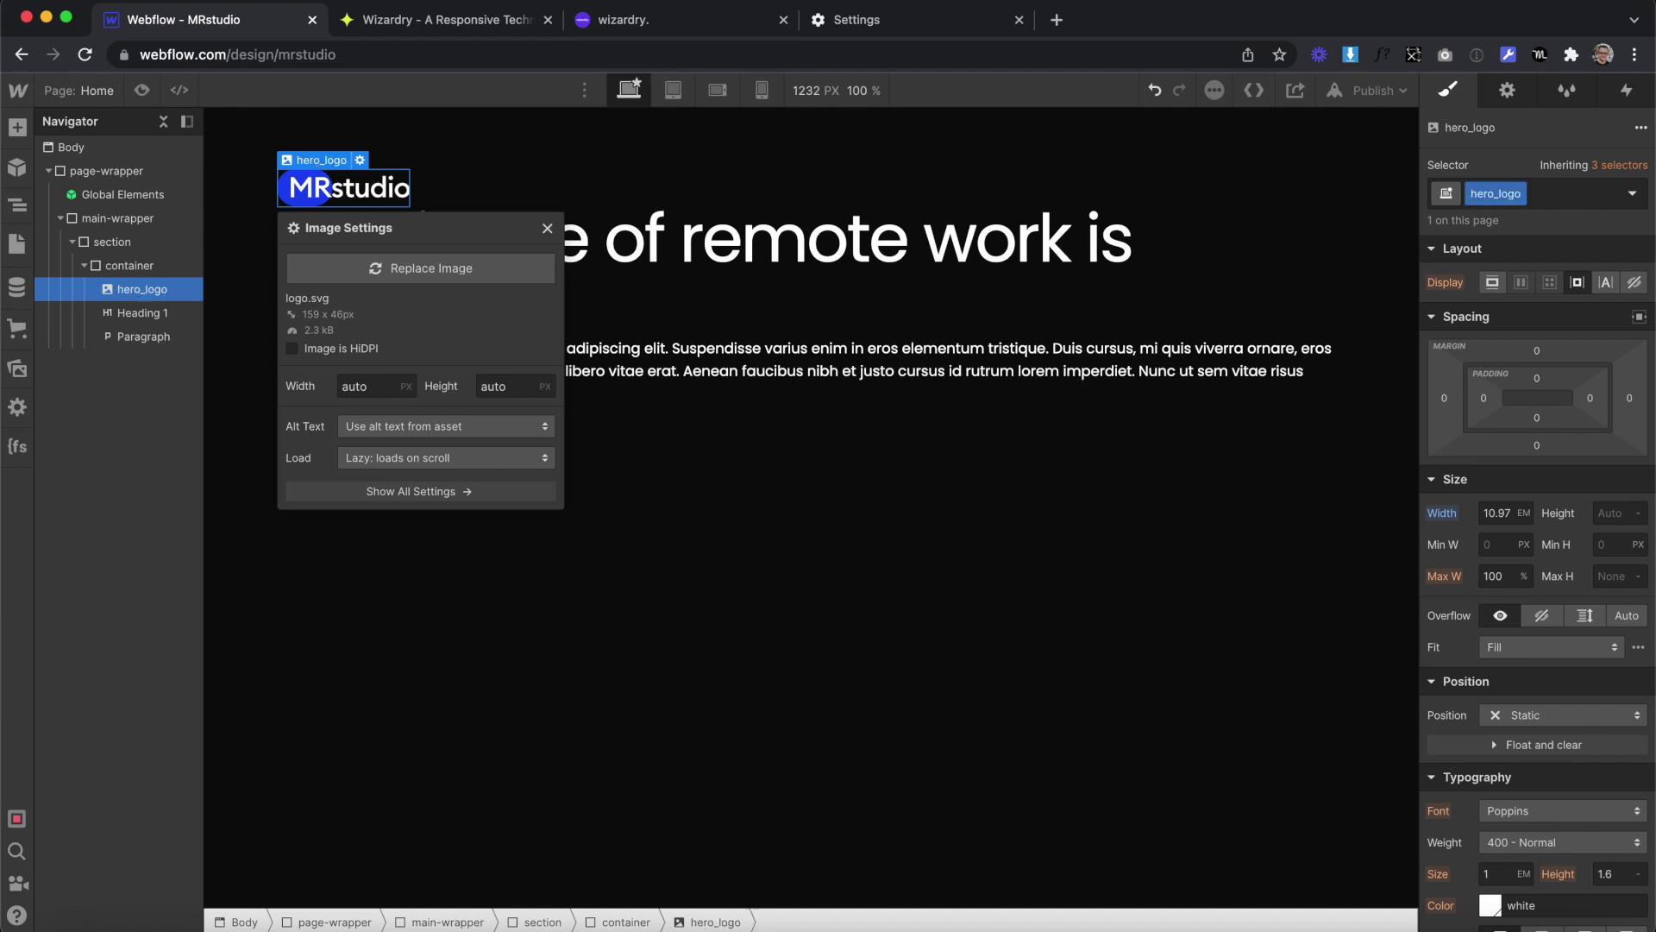
Add a div block to the container and nest the logo, heading and paragraph inside it
click(17, 128)
drag(82, 480, 510, 156)
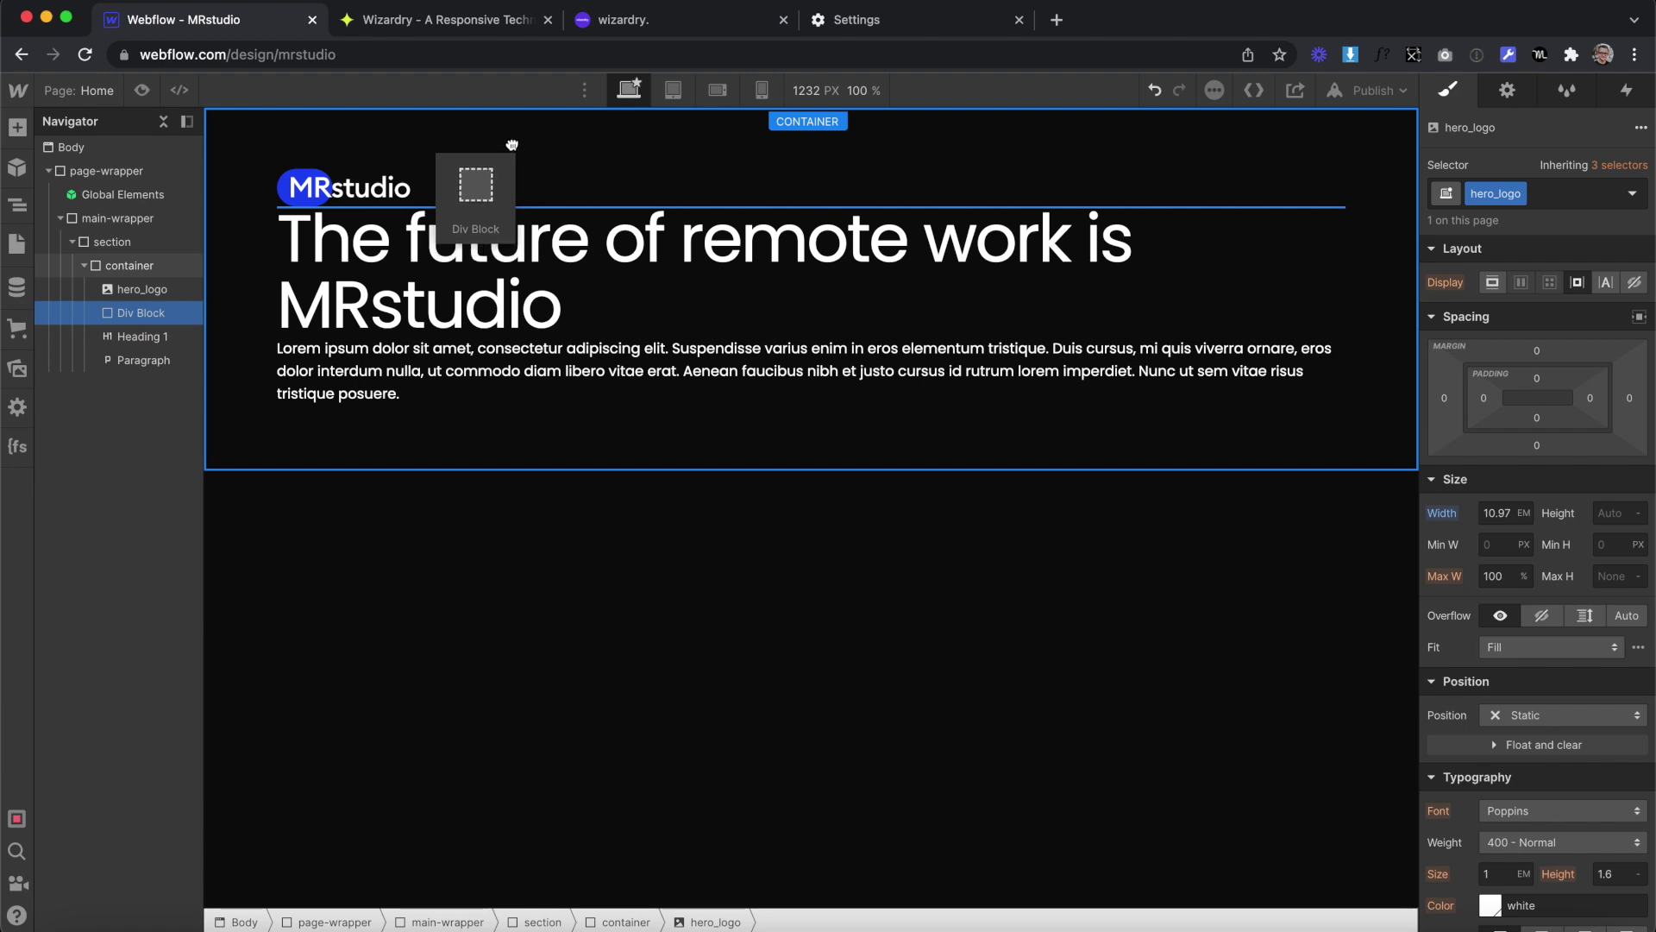
drag(510, 156, 510, 155)
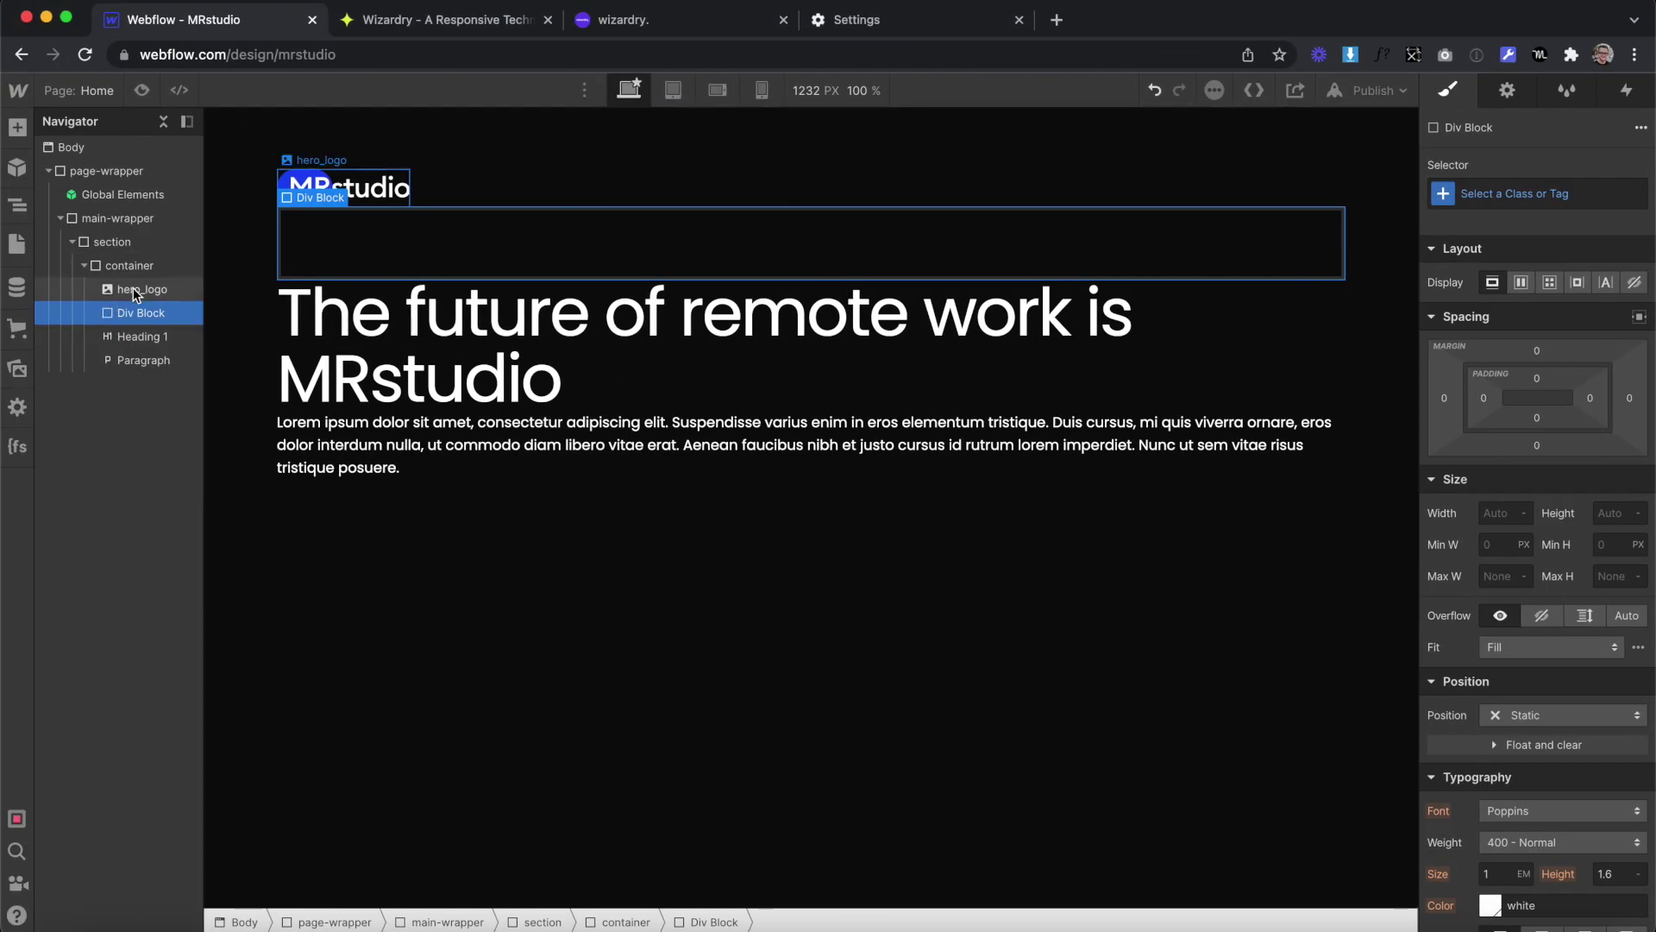
drag(133, 287, 129, 319)
click(159, 344)
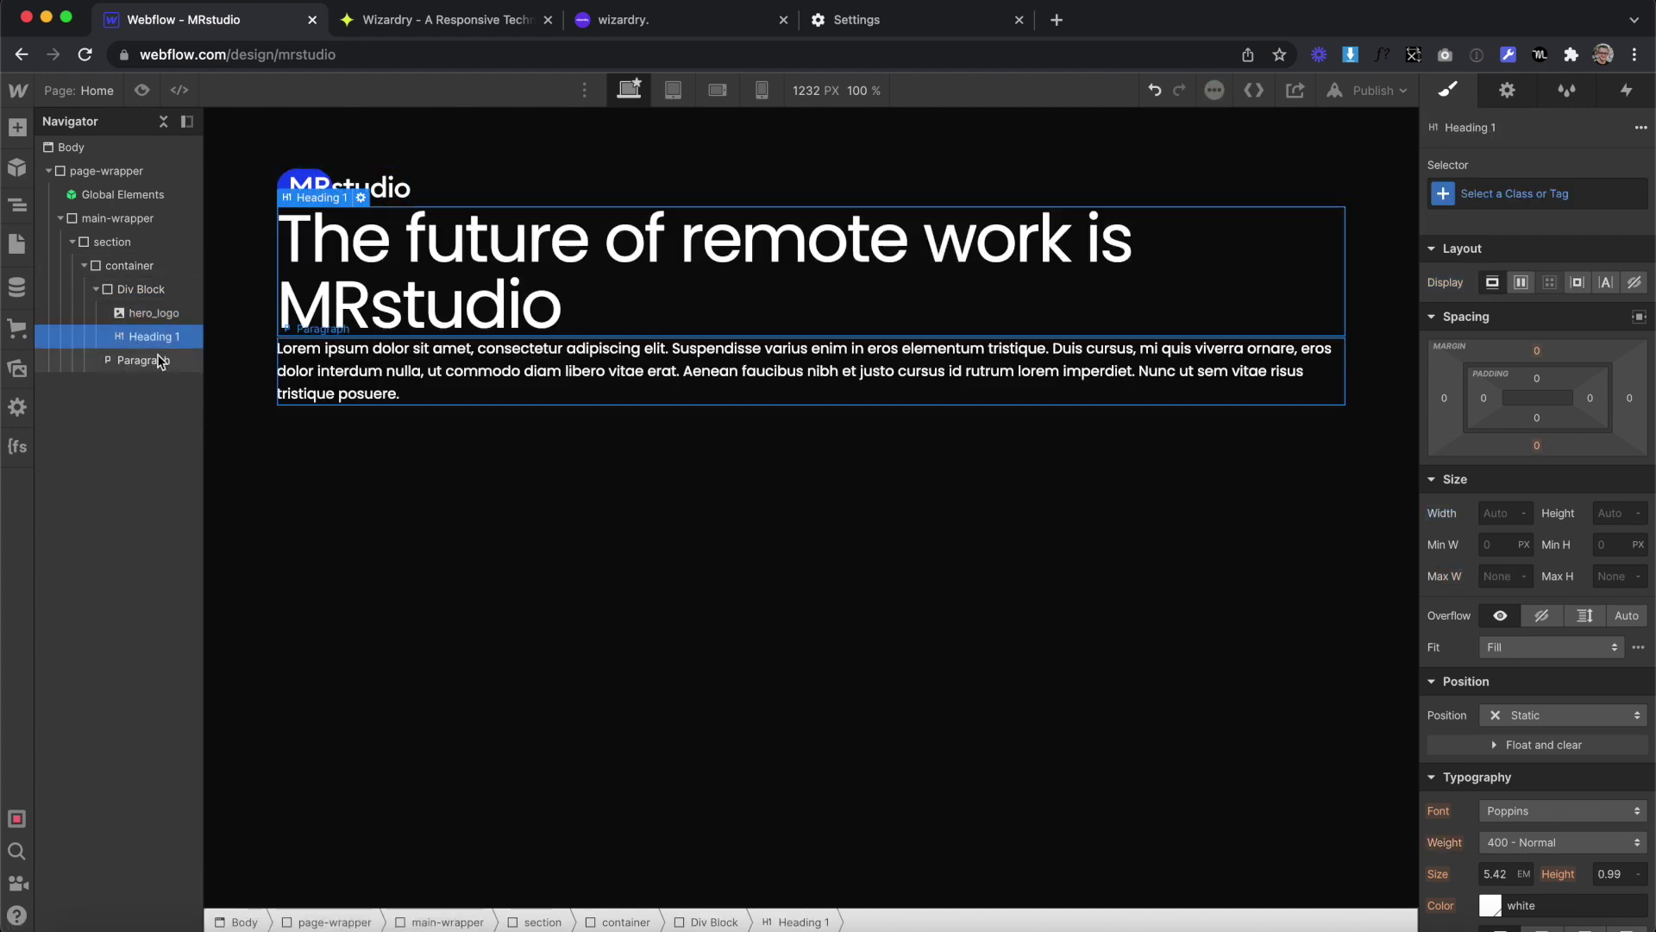
click(148, 358)
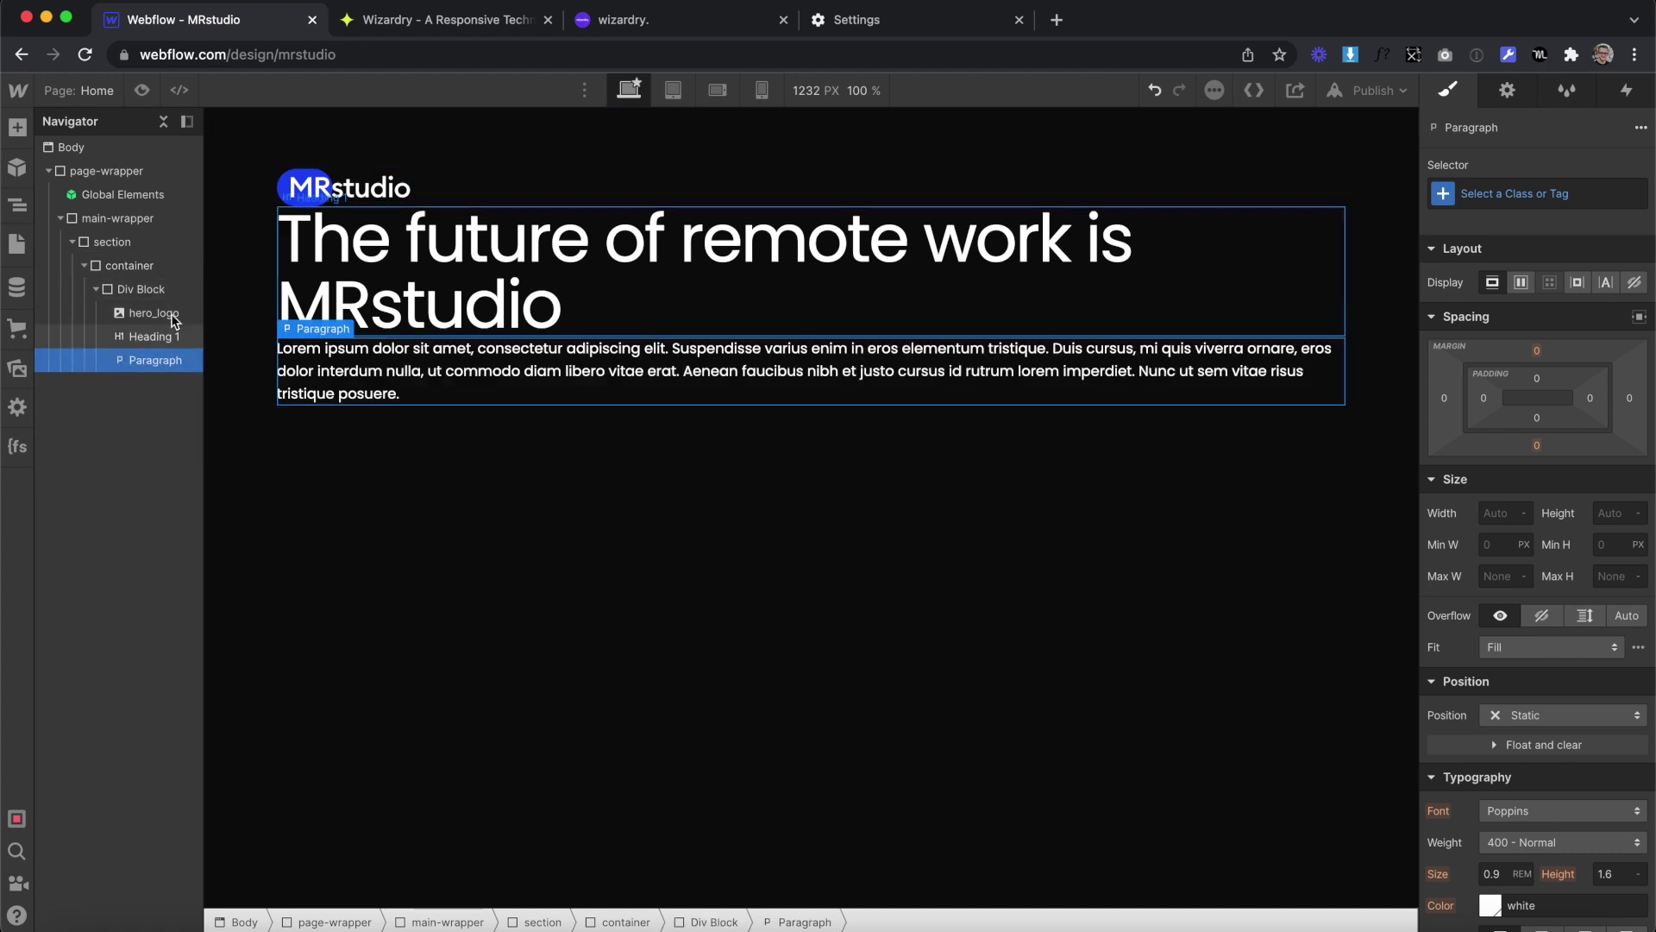
Give the new div block the class hero_left and set its width to 40%
click(143, 289)
click(1574, 206)
text(hero_left)
key(Return)
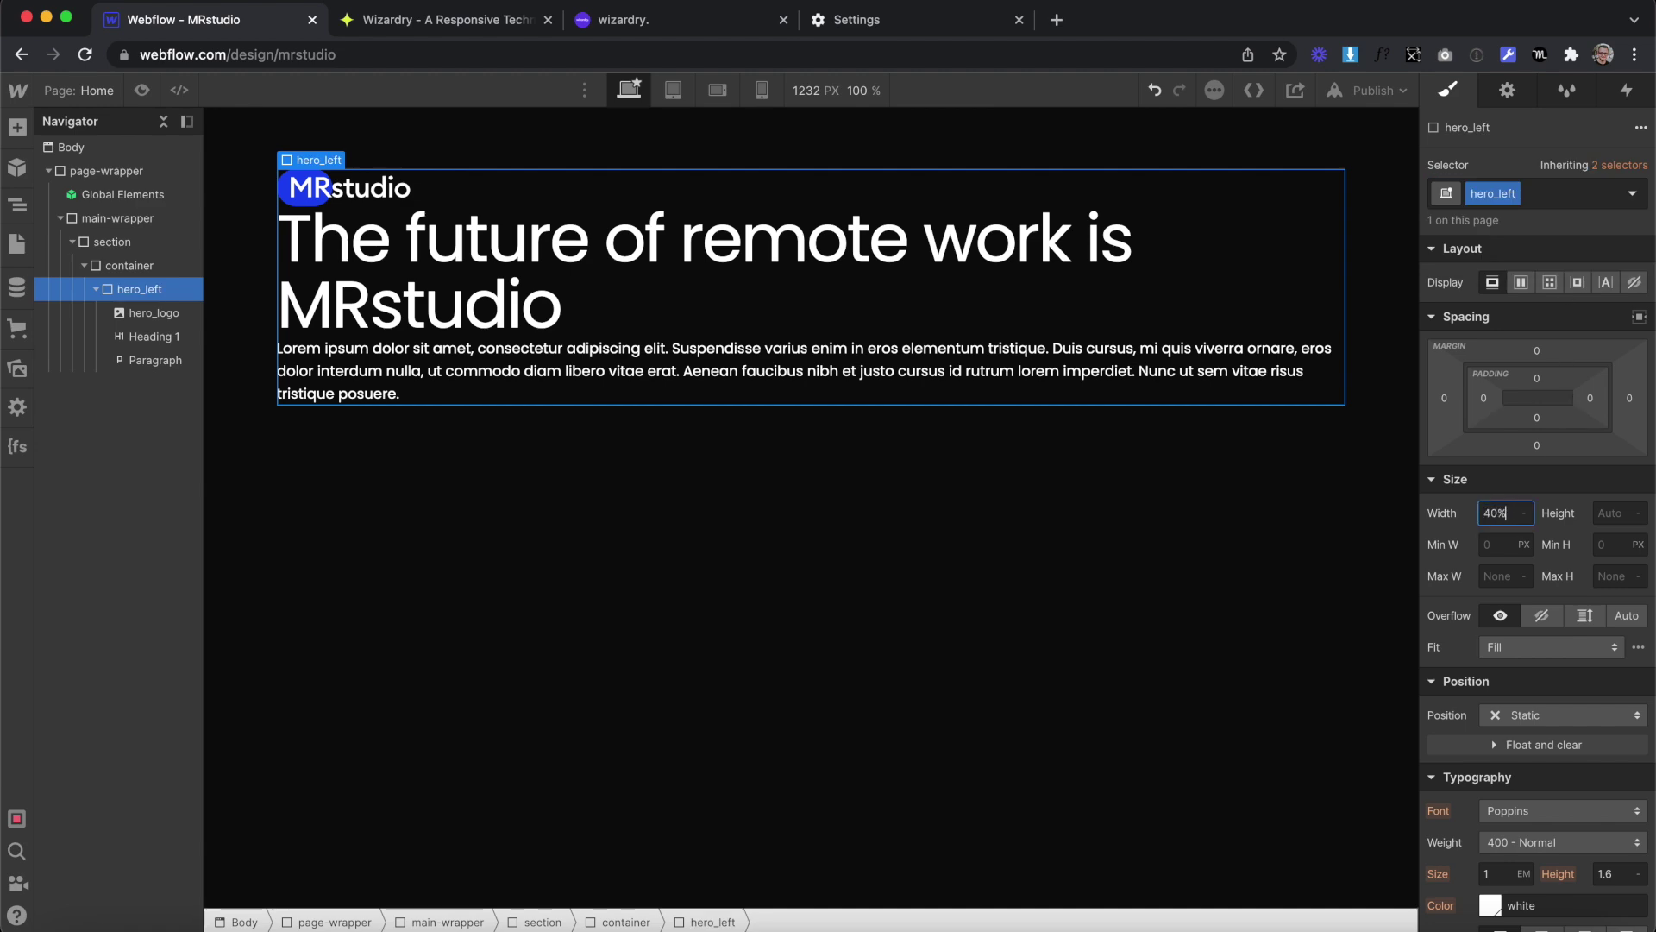
text(40%)
key(Return)
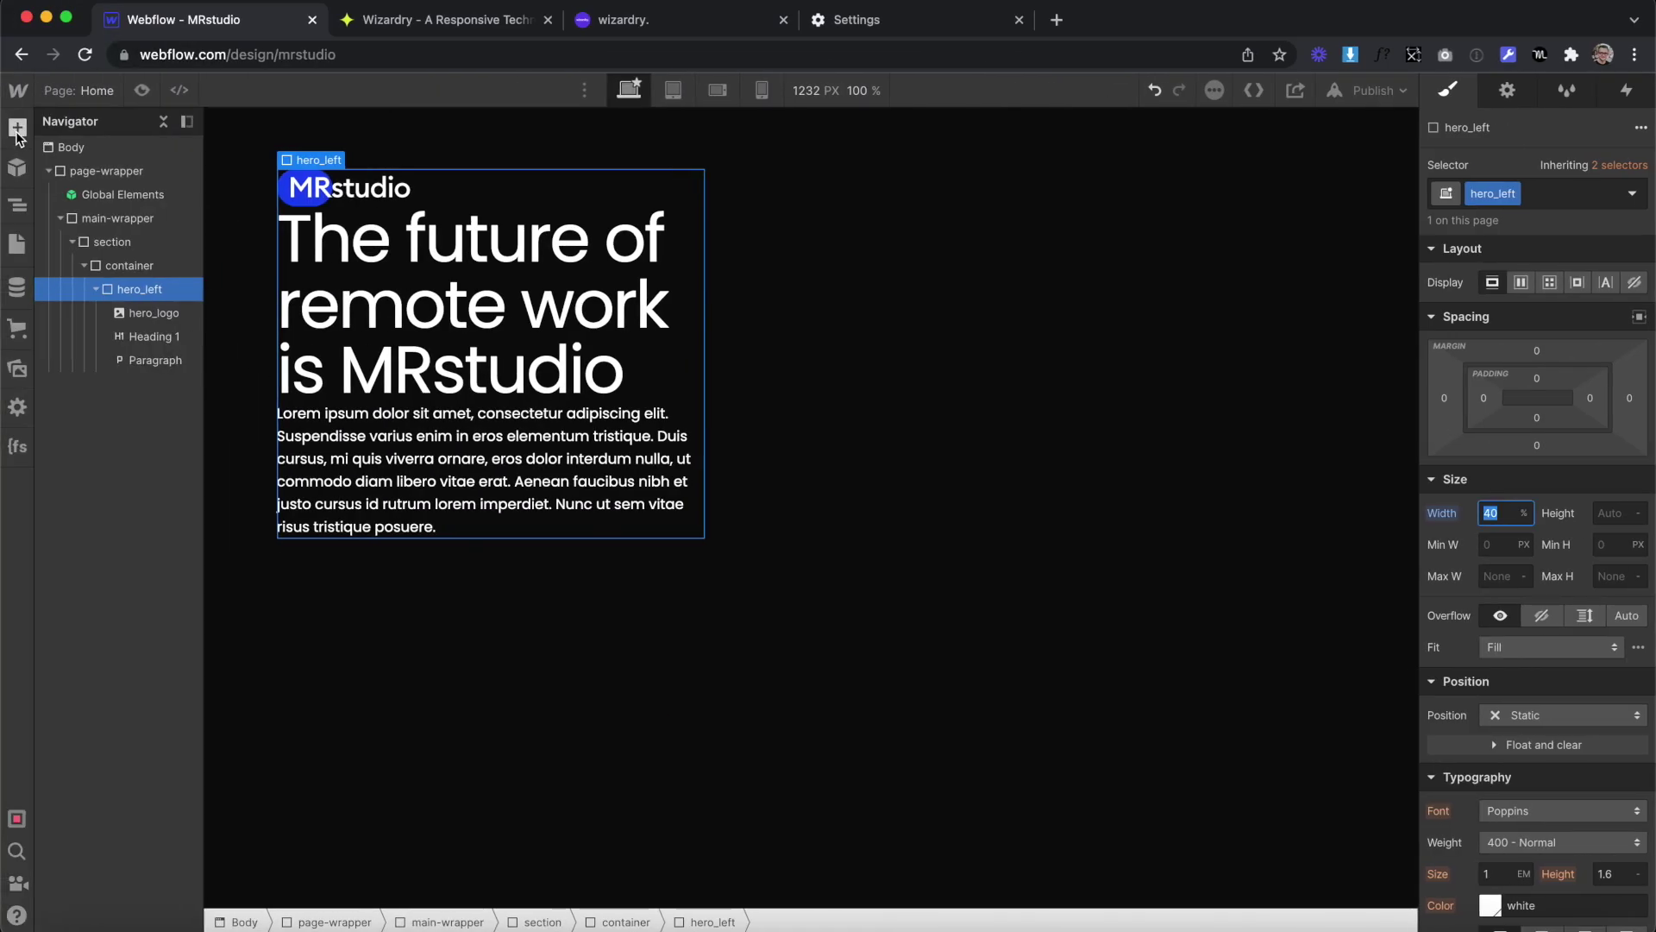
Add a link block below the paragraph in hero_left and place a new paragraph inside the link block
click(17, 127)
drag(81, 556, 449, 560)
click(17, 127)
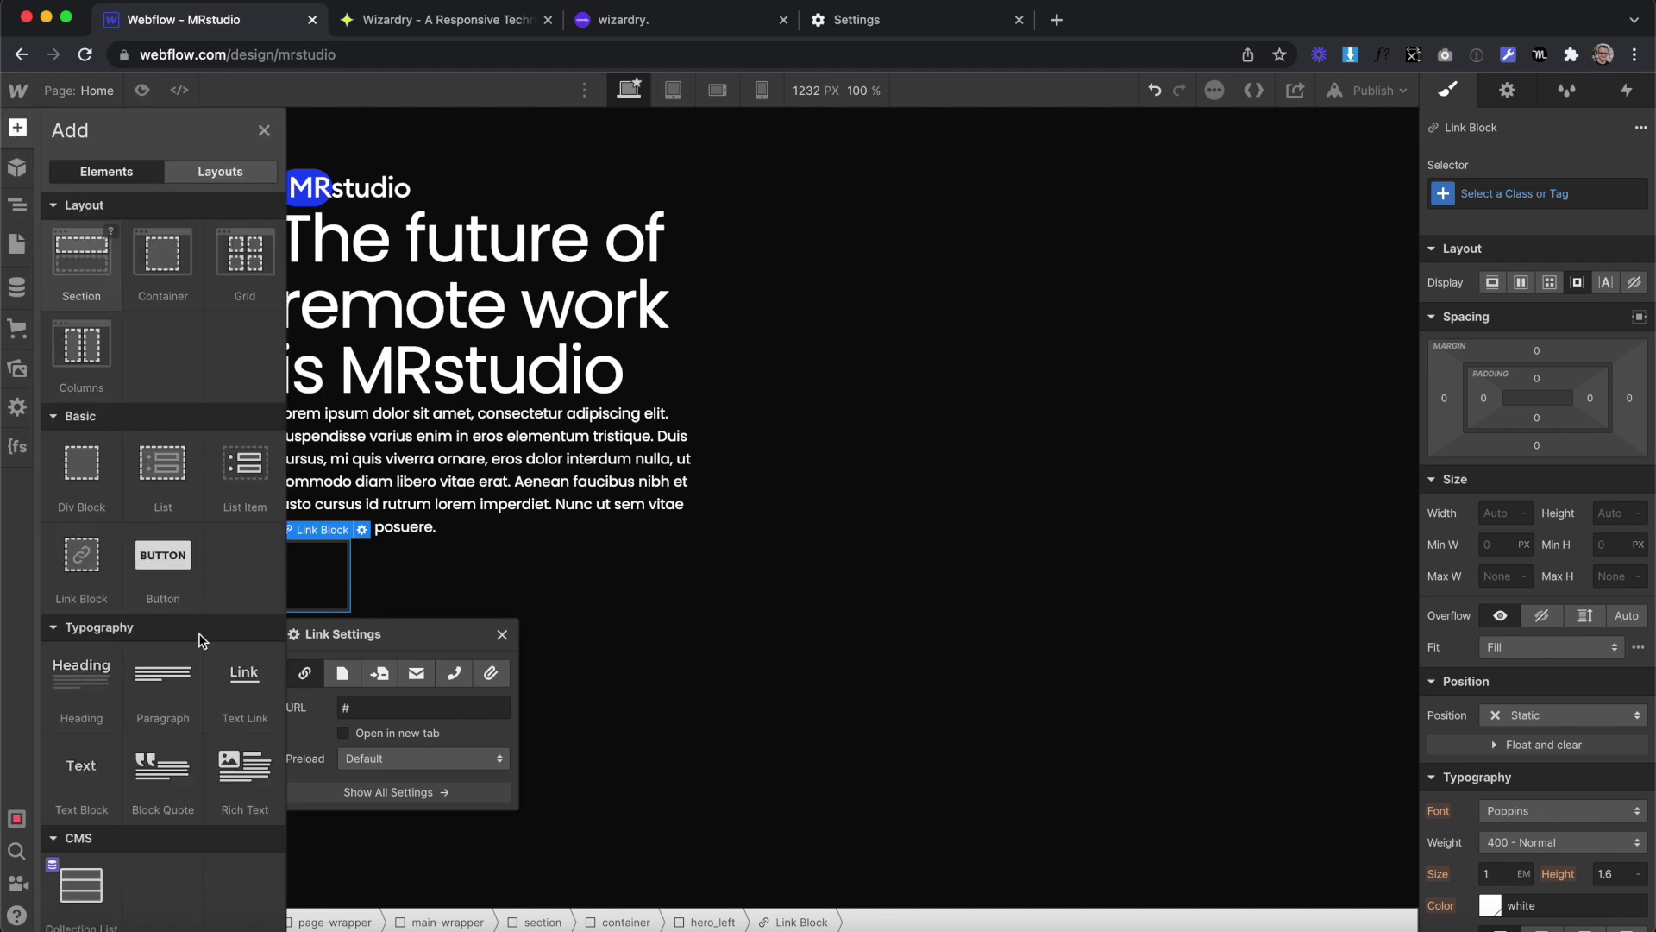
drag(158, 669, 328, 576)
Assign the class button to the link block and the class button_text to the paragraph inside it
click(156, 384)
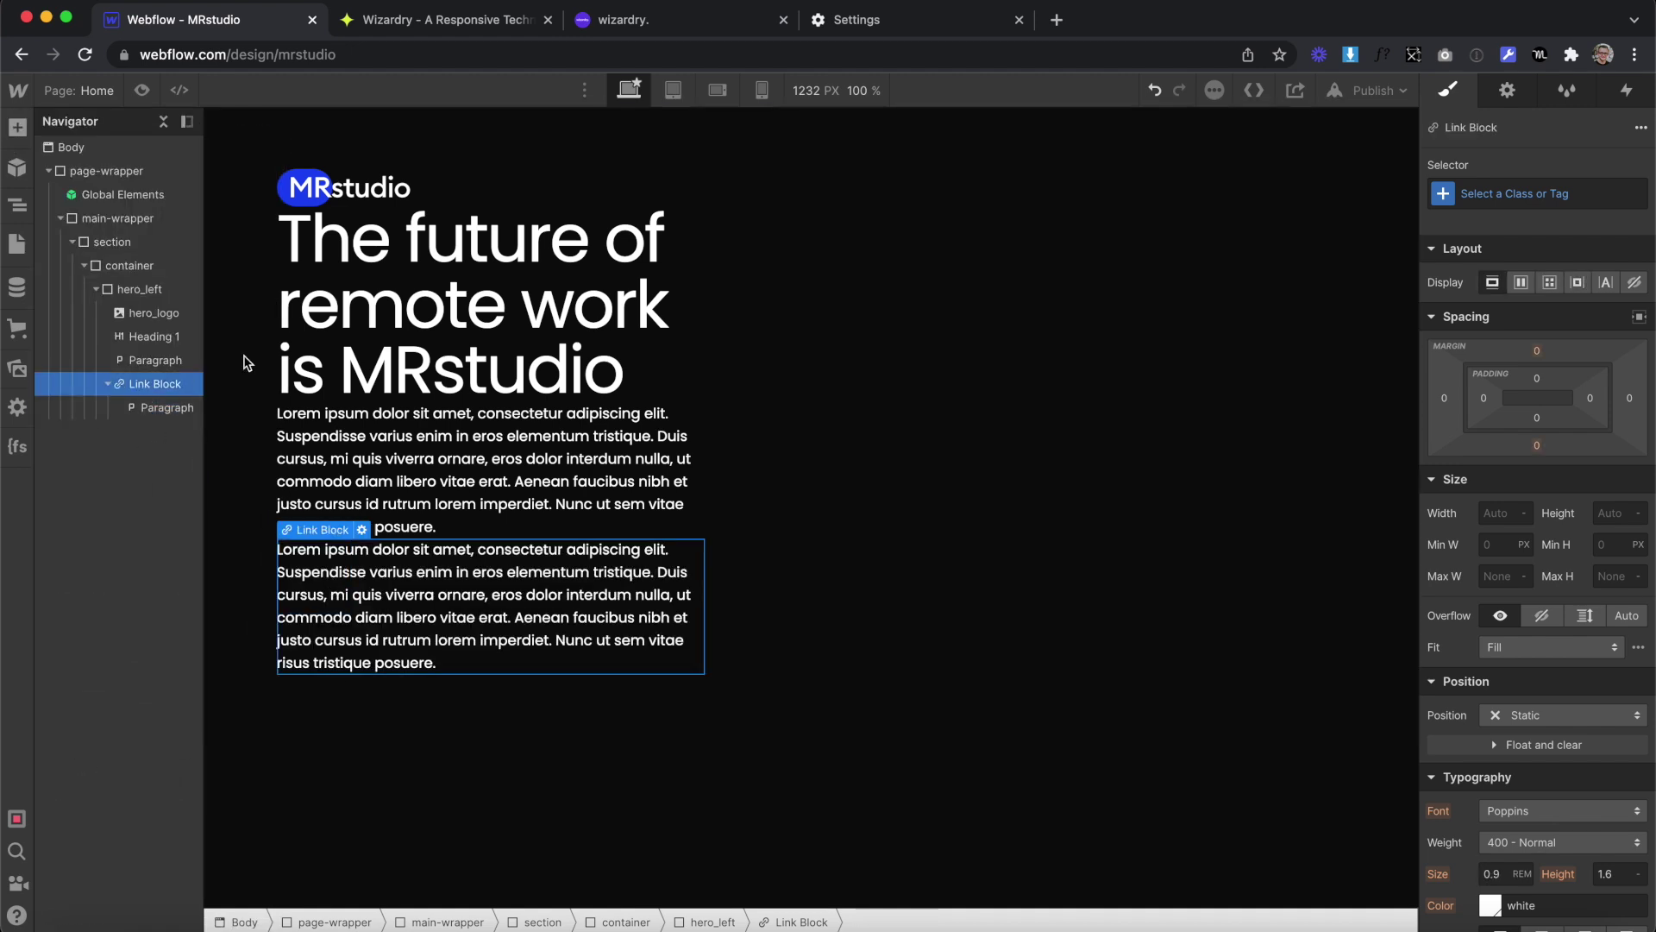
click(1525, 183)
text(button)
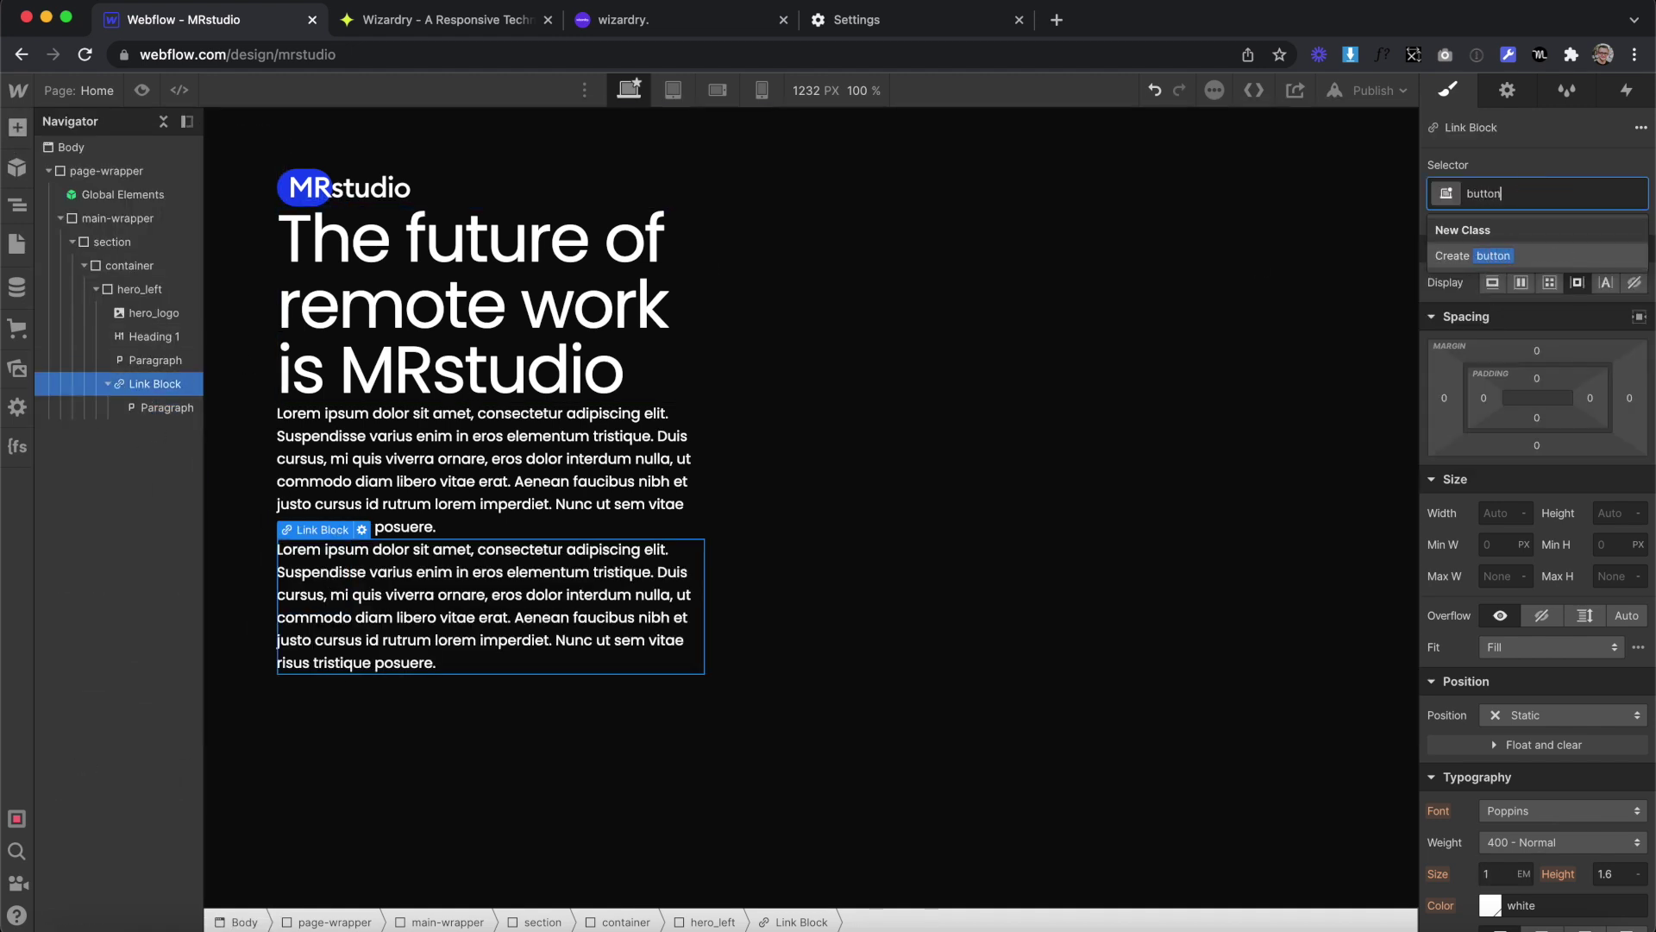
key(Return)
click(338, 637)
click(1473, 198)
text(button_te)
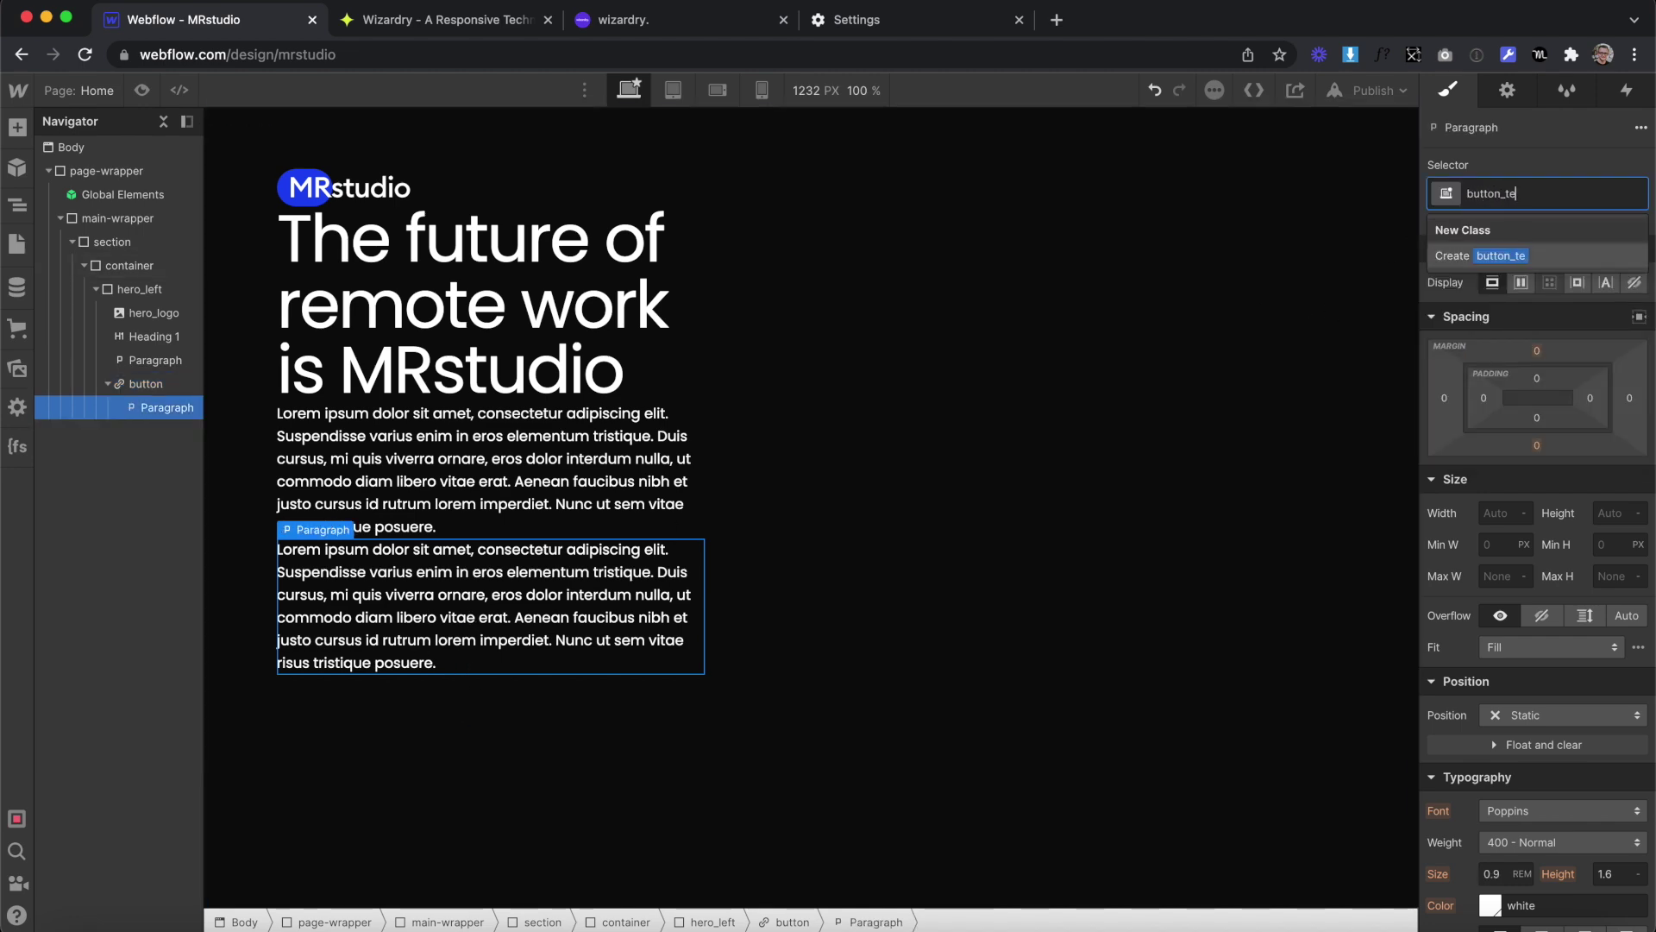
text(xt)
key(Return)
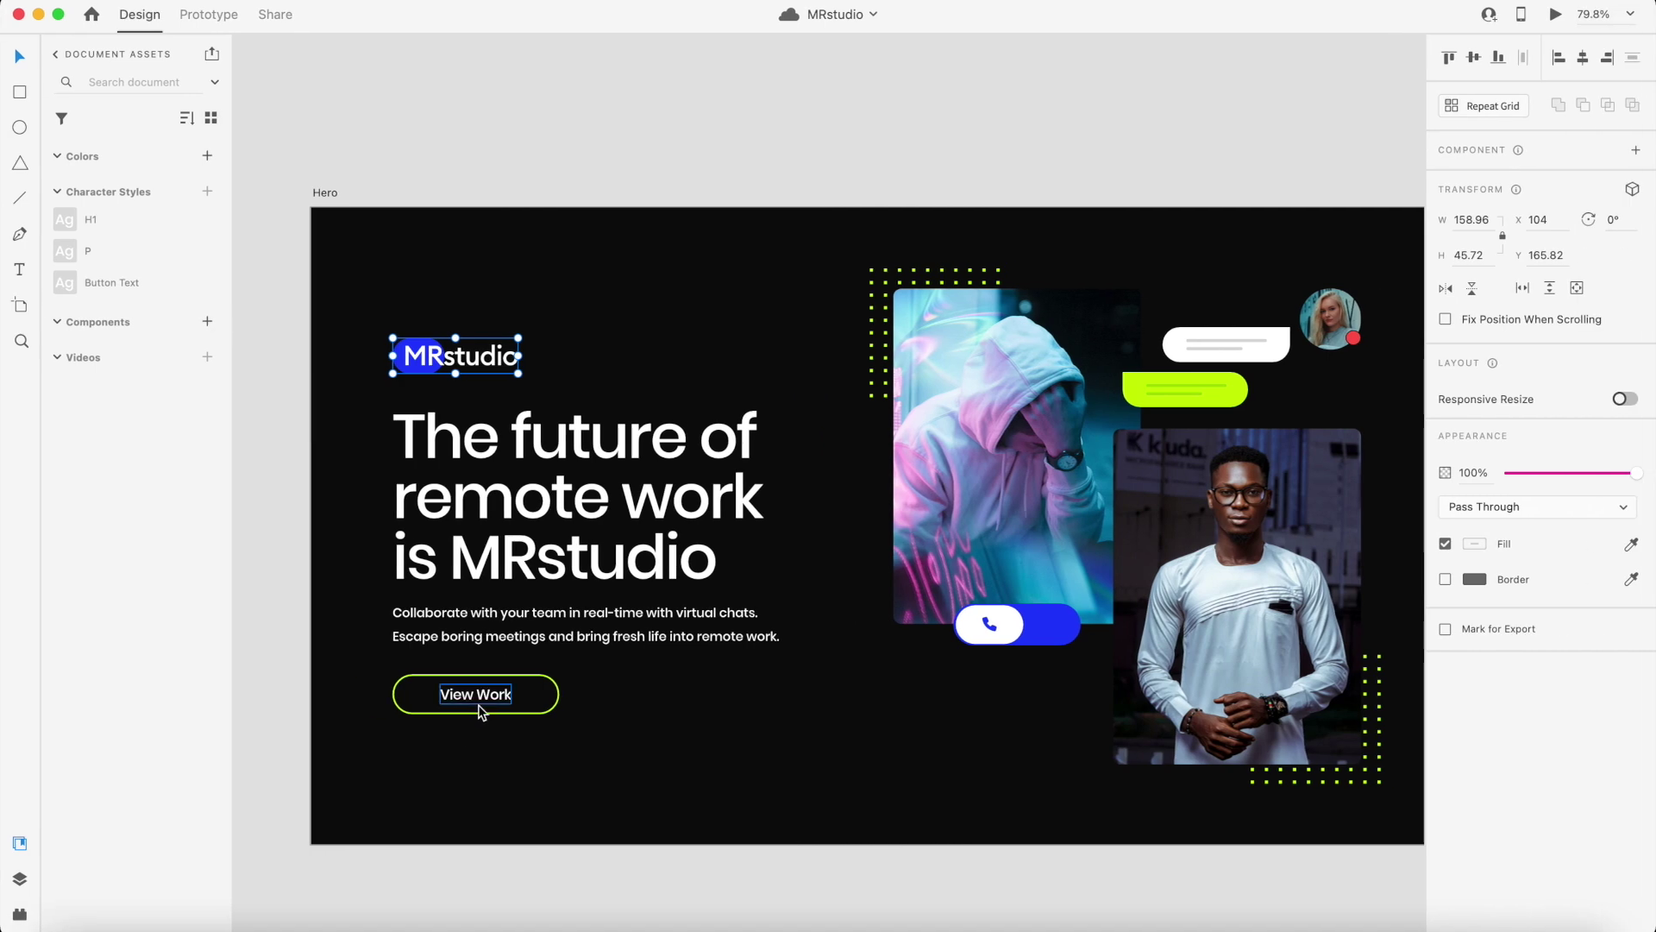
Inspect the View Work text in Adobe XD and set the button_text font size in Webflow to 1.25 em
double_click(480, 702)
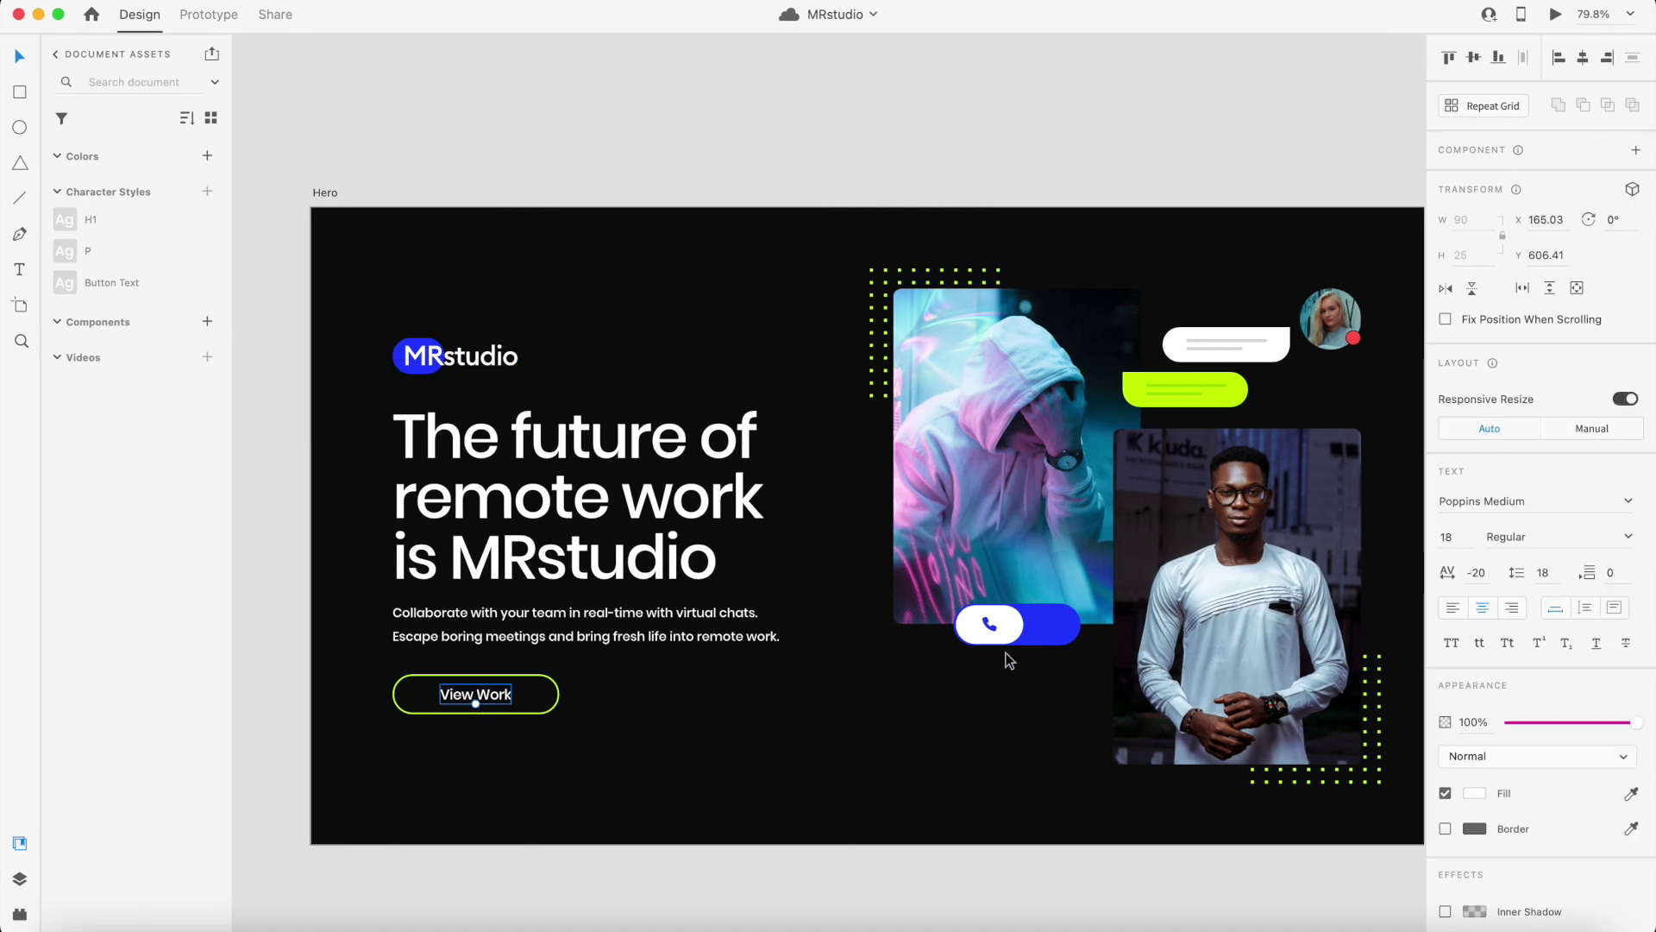
key(ctrl+Left)
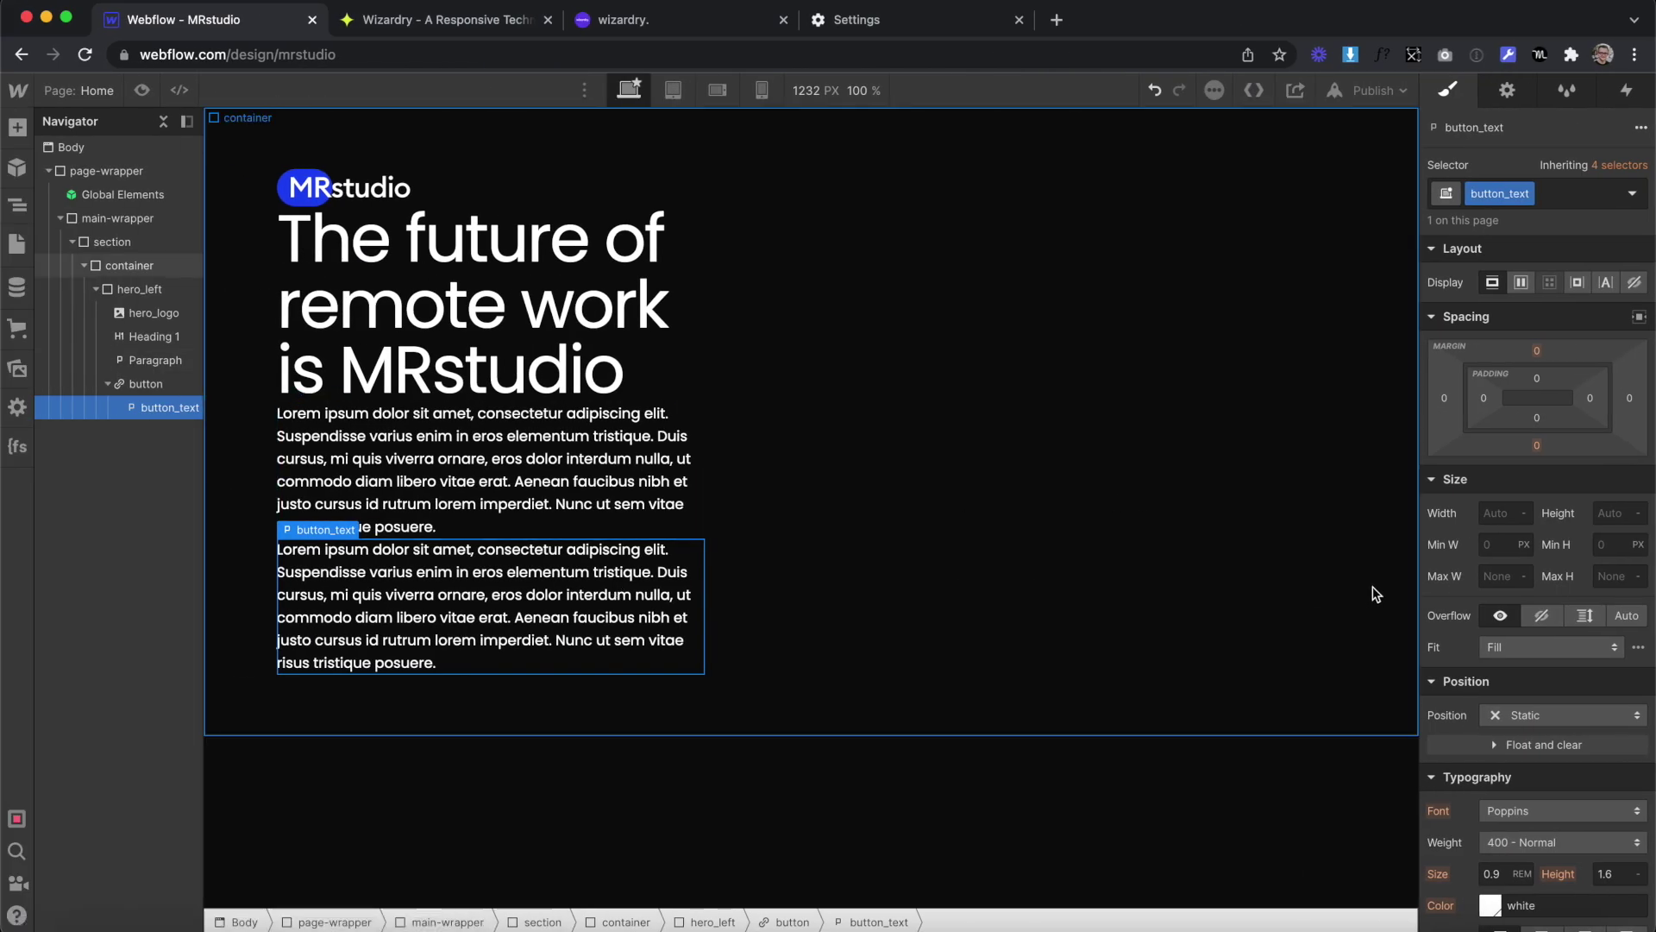
scroll(1499, 700, down, 3)
click(1502, 740)
text(1.25em)
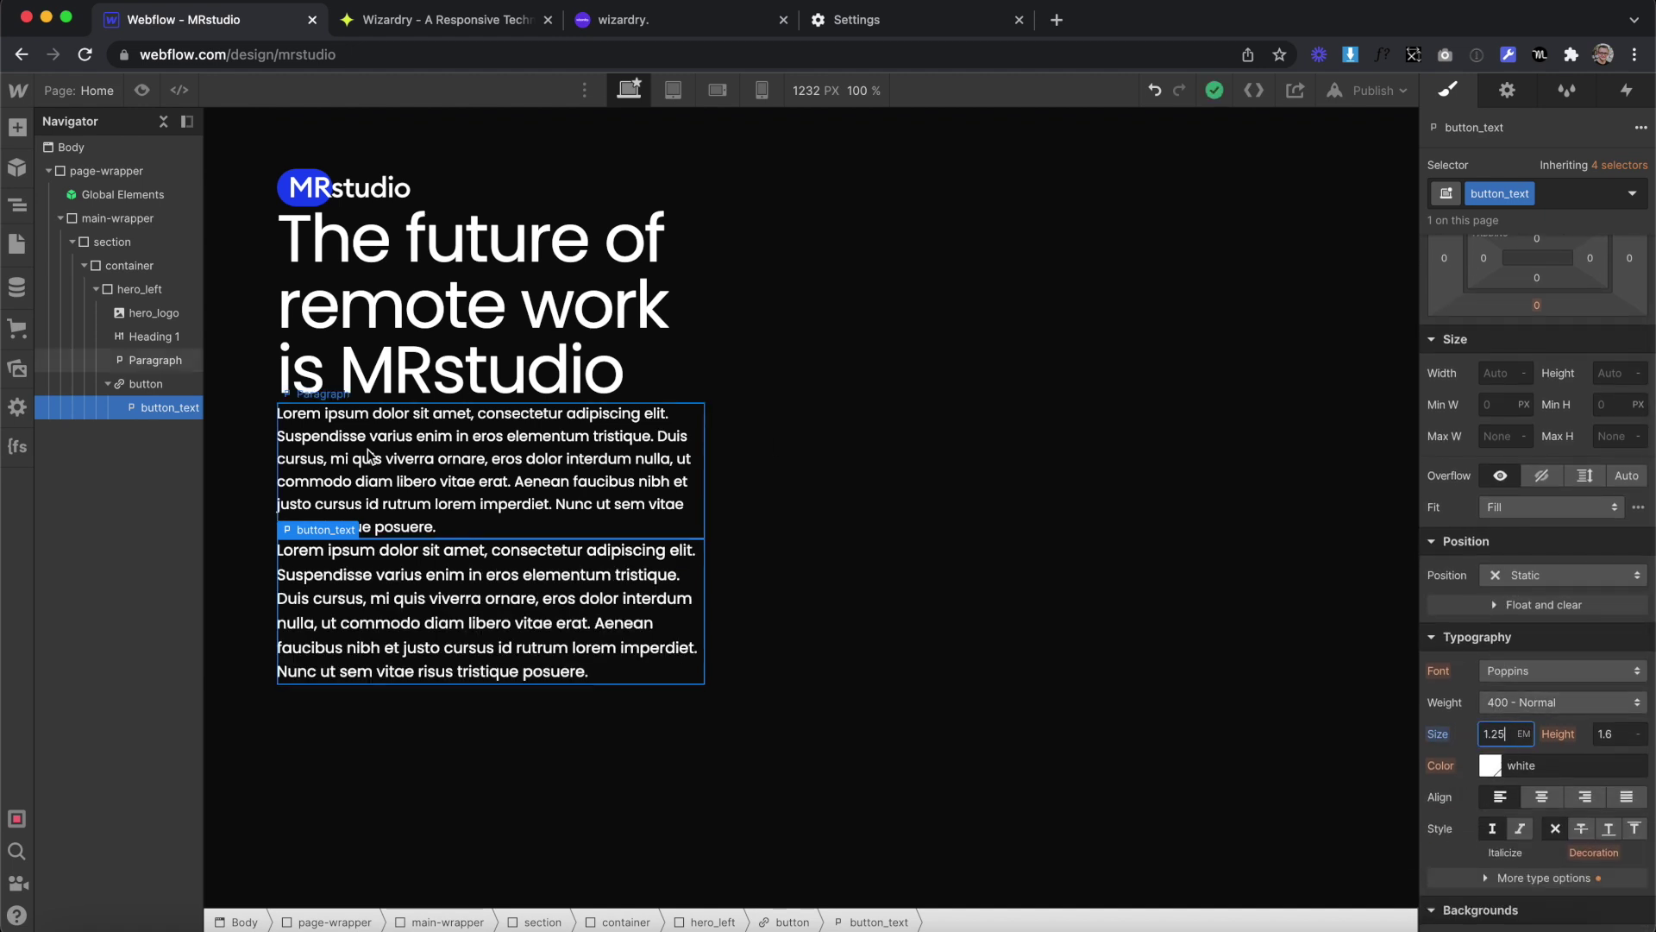
Set the button link block's top and bottom padding to 0.9 em
click(142, 388)
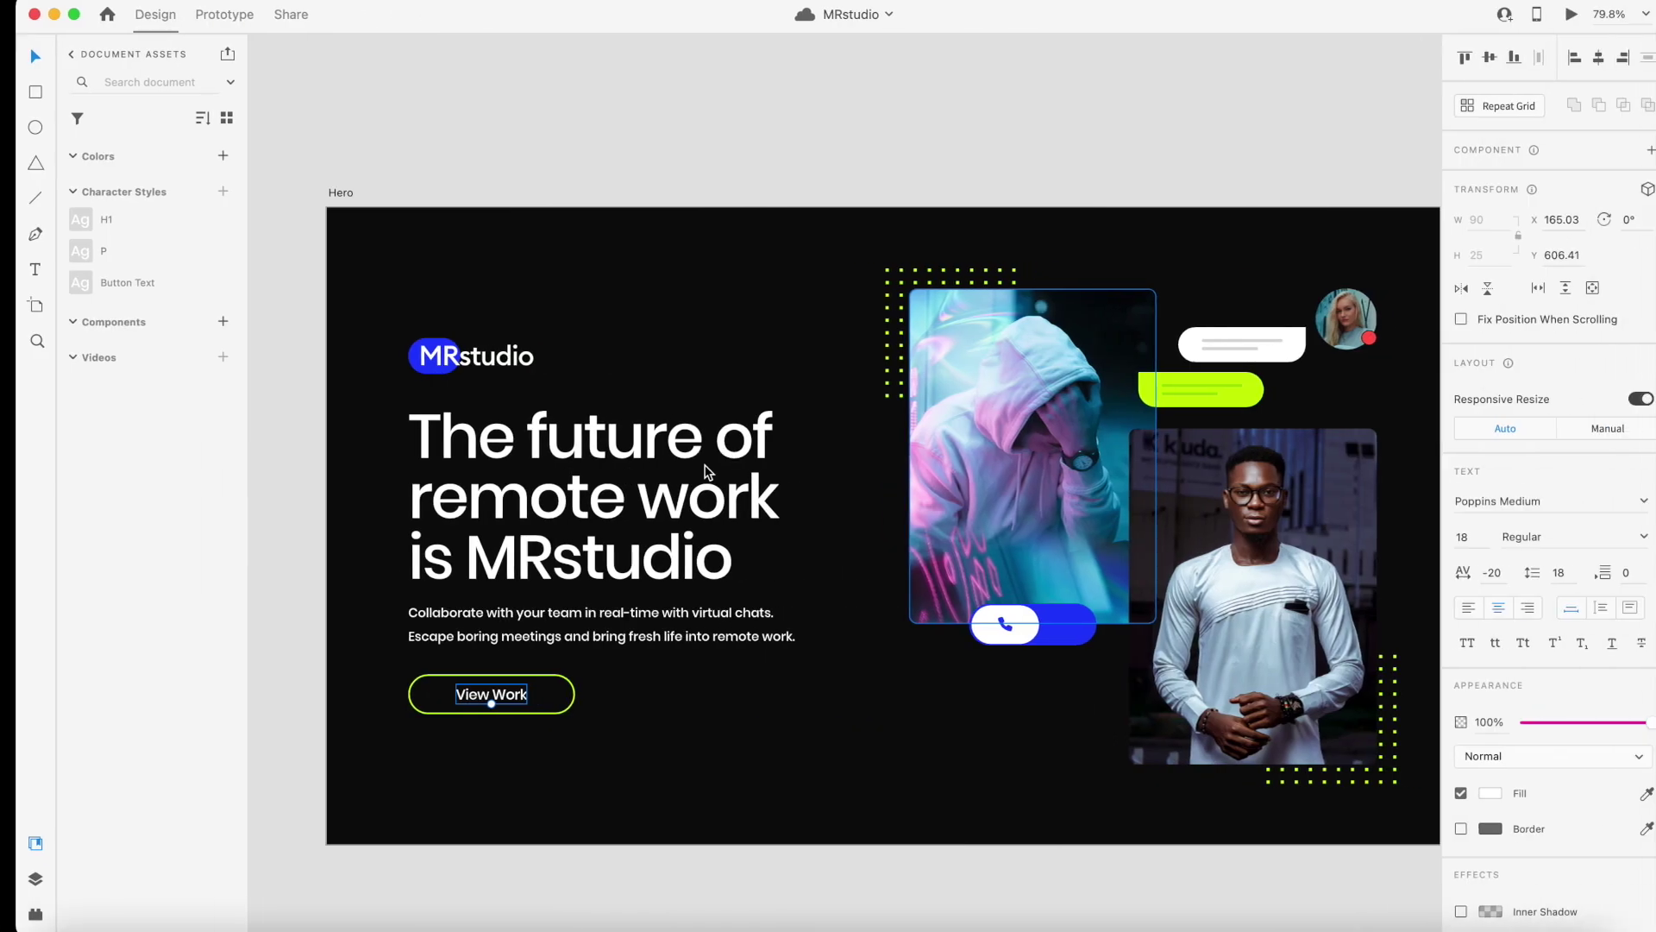
scroll(469, 687, up, 5)
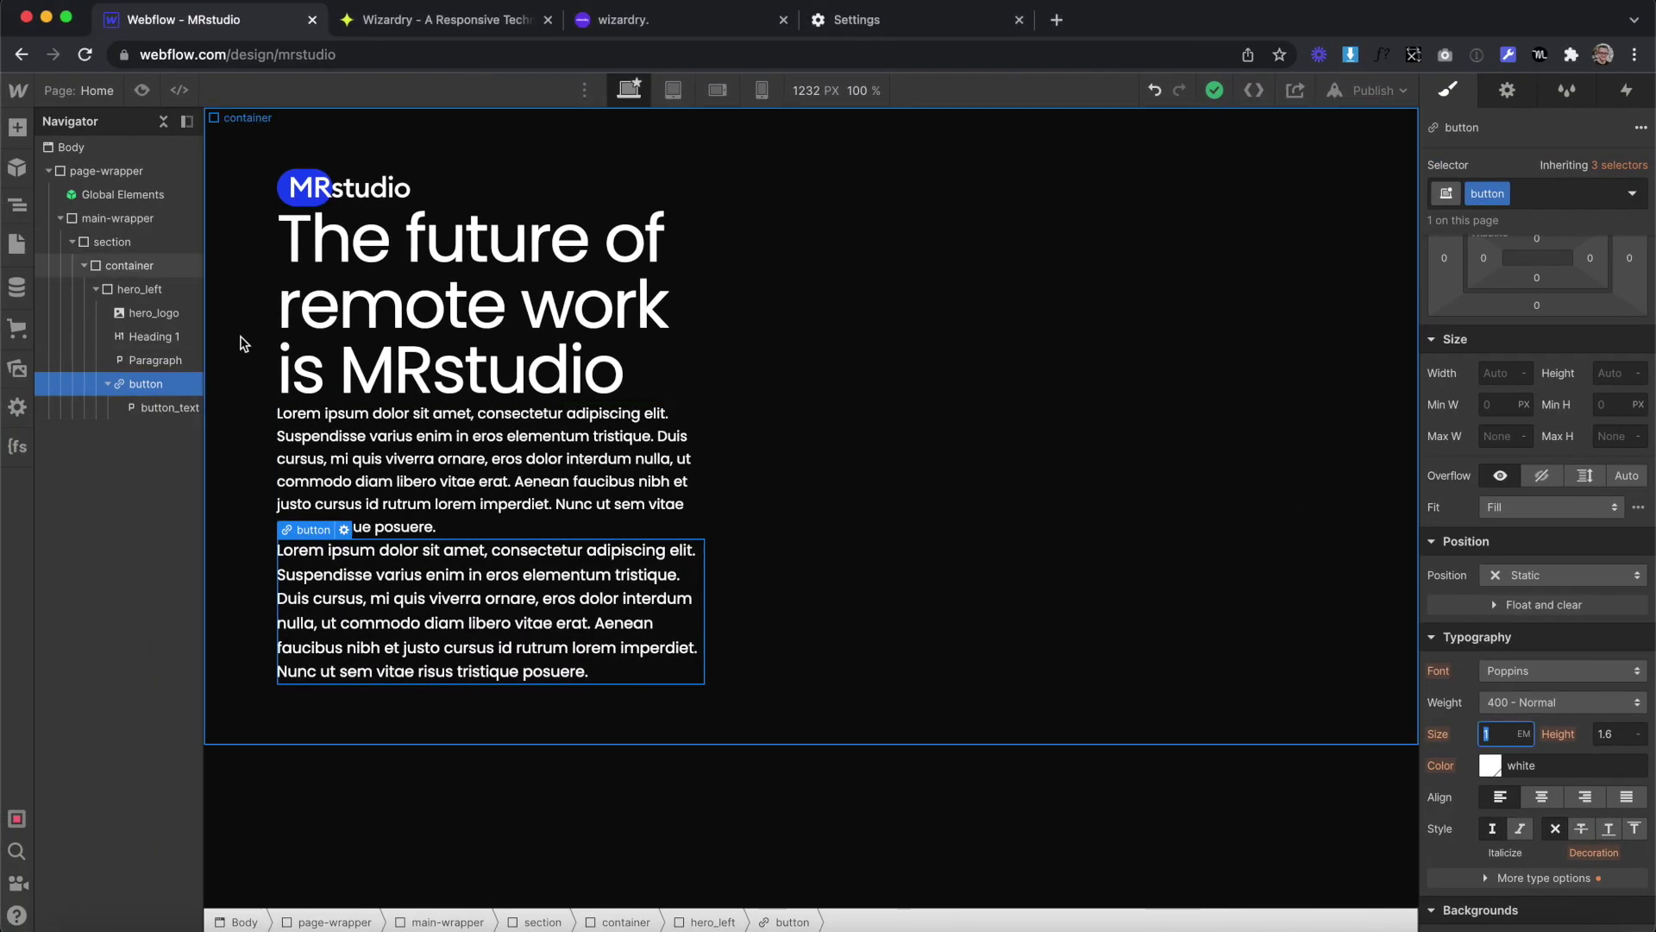
scroll(1535, 345, up, 3)
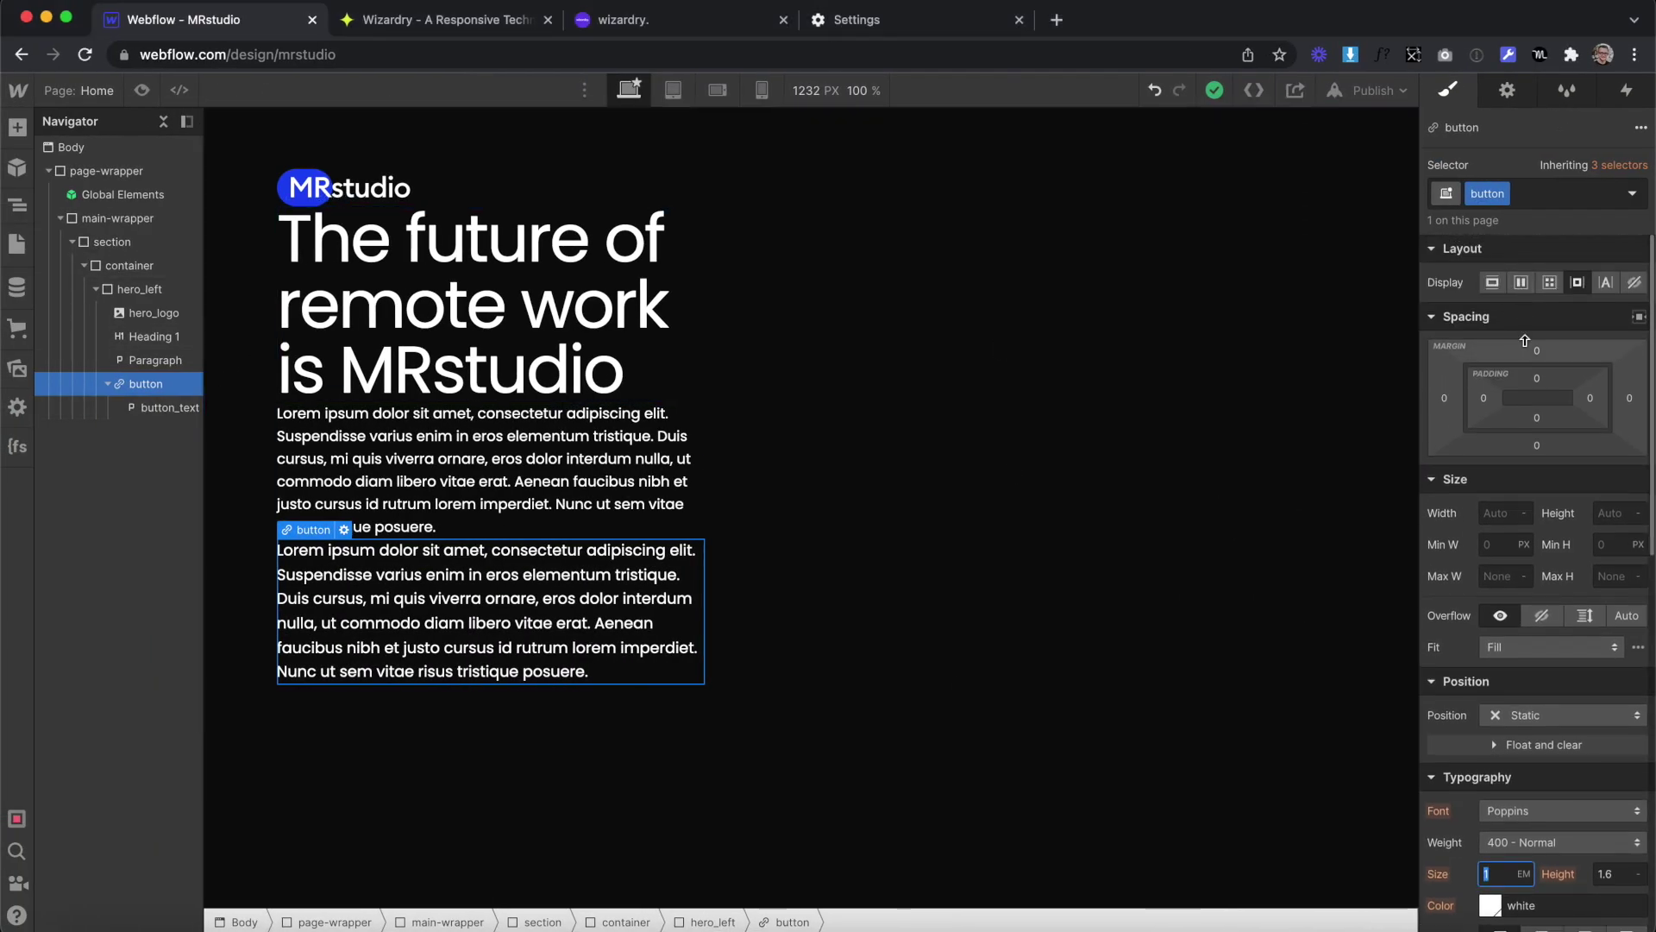
click(1538, 378)
text(0.9em)
key(Return)
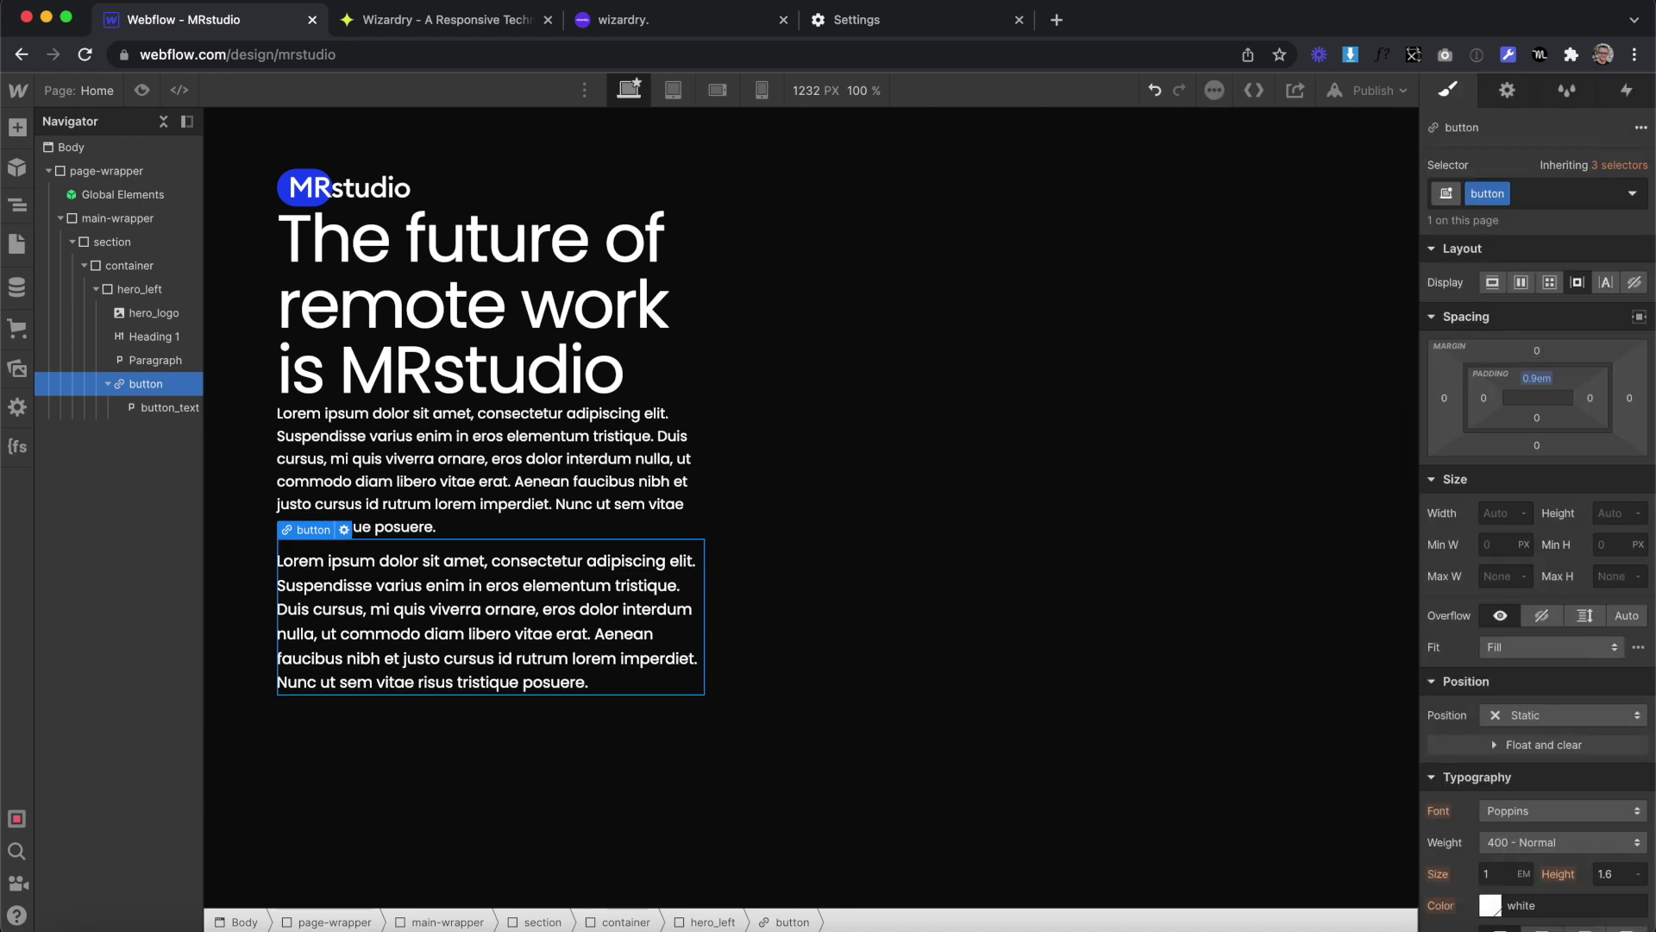
click(1536, 418)
text(1)
key(BackSpace)
text(0.9em)
key(Return)
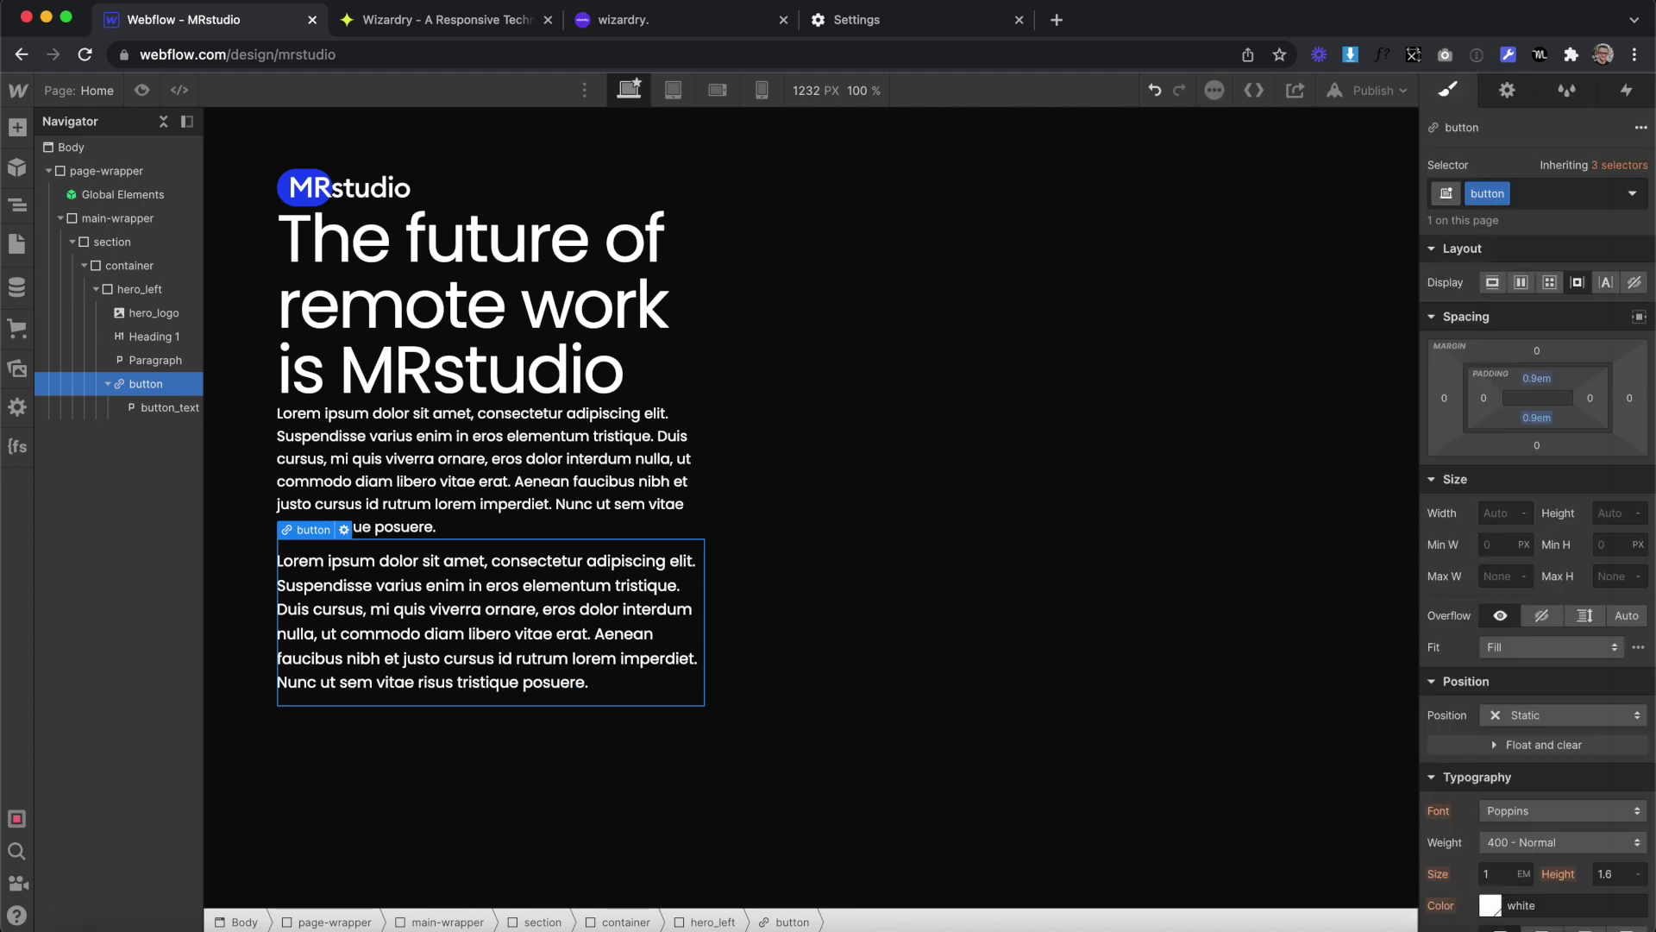
Set the button's left and right padding to 4.24 em and centre-align its text
click(1591, 399)
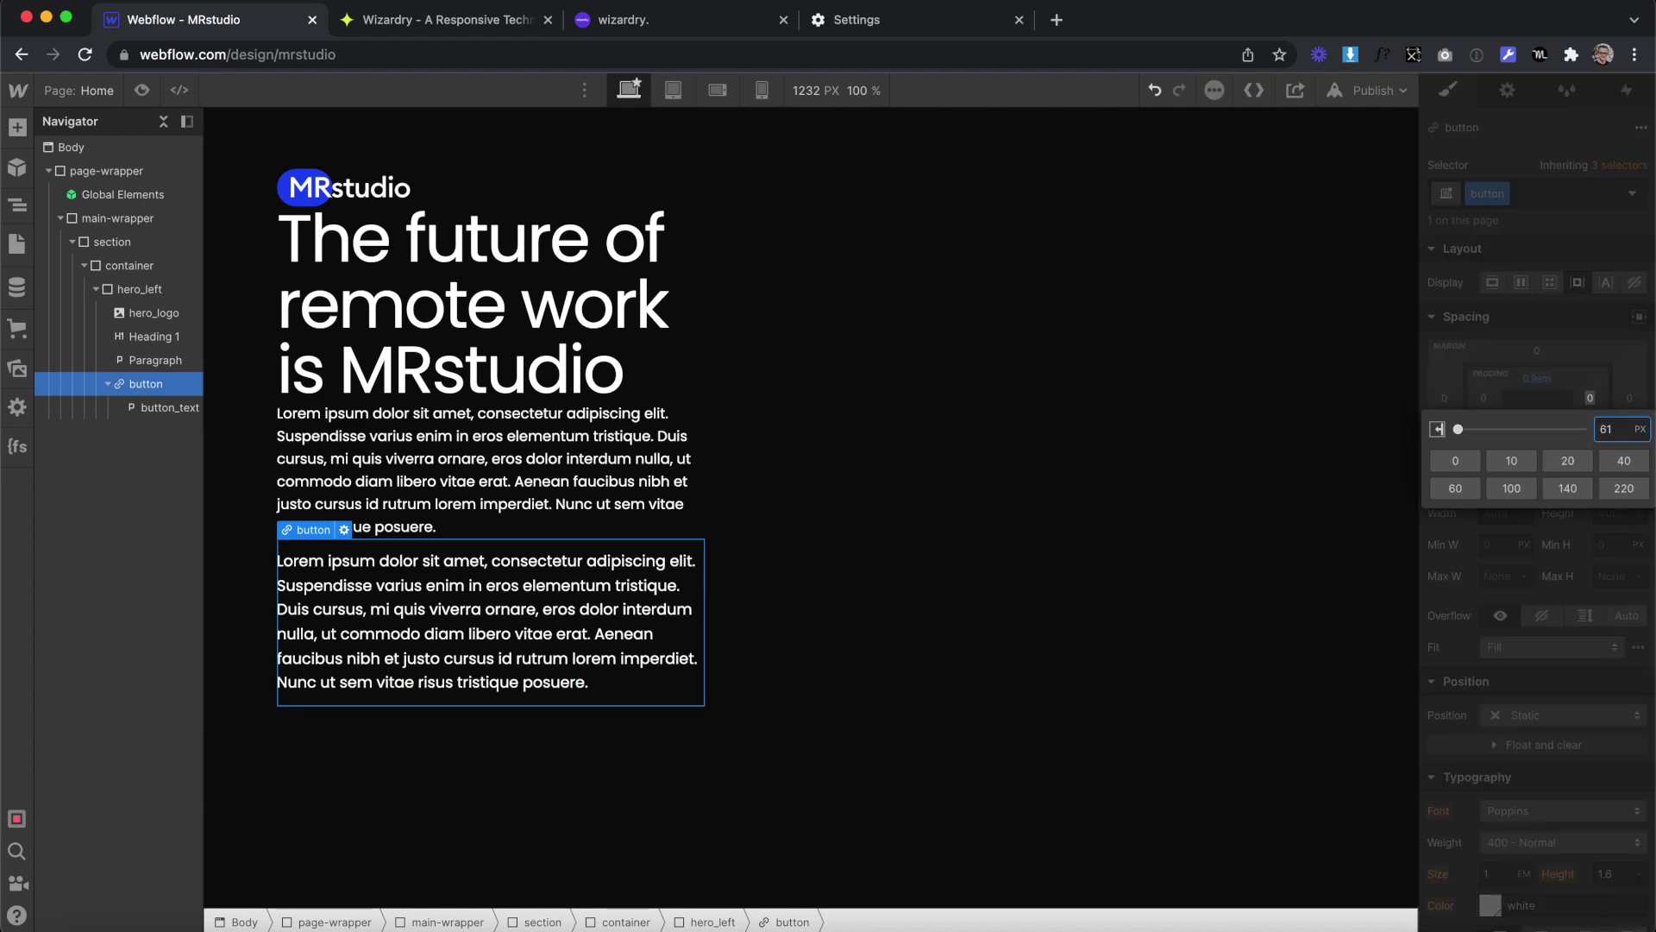
text(61)
key(Return)
click(1483, 399)
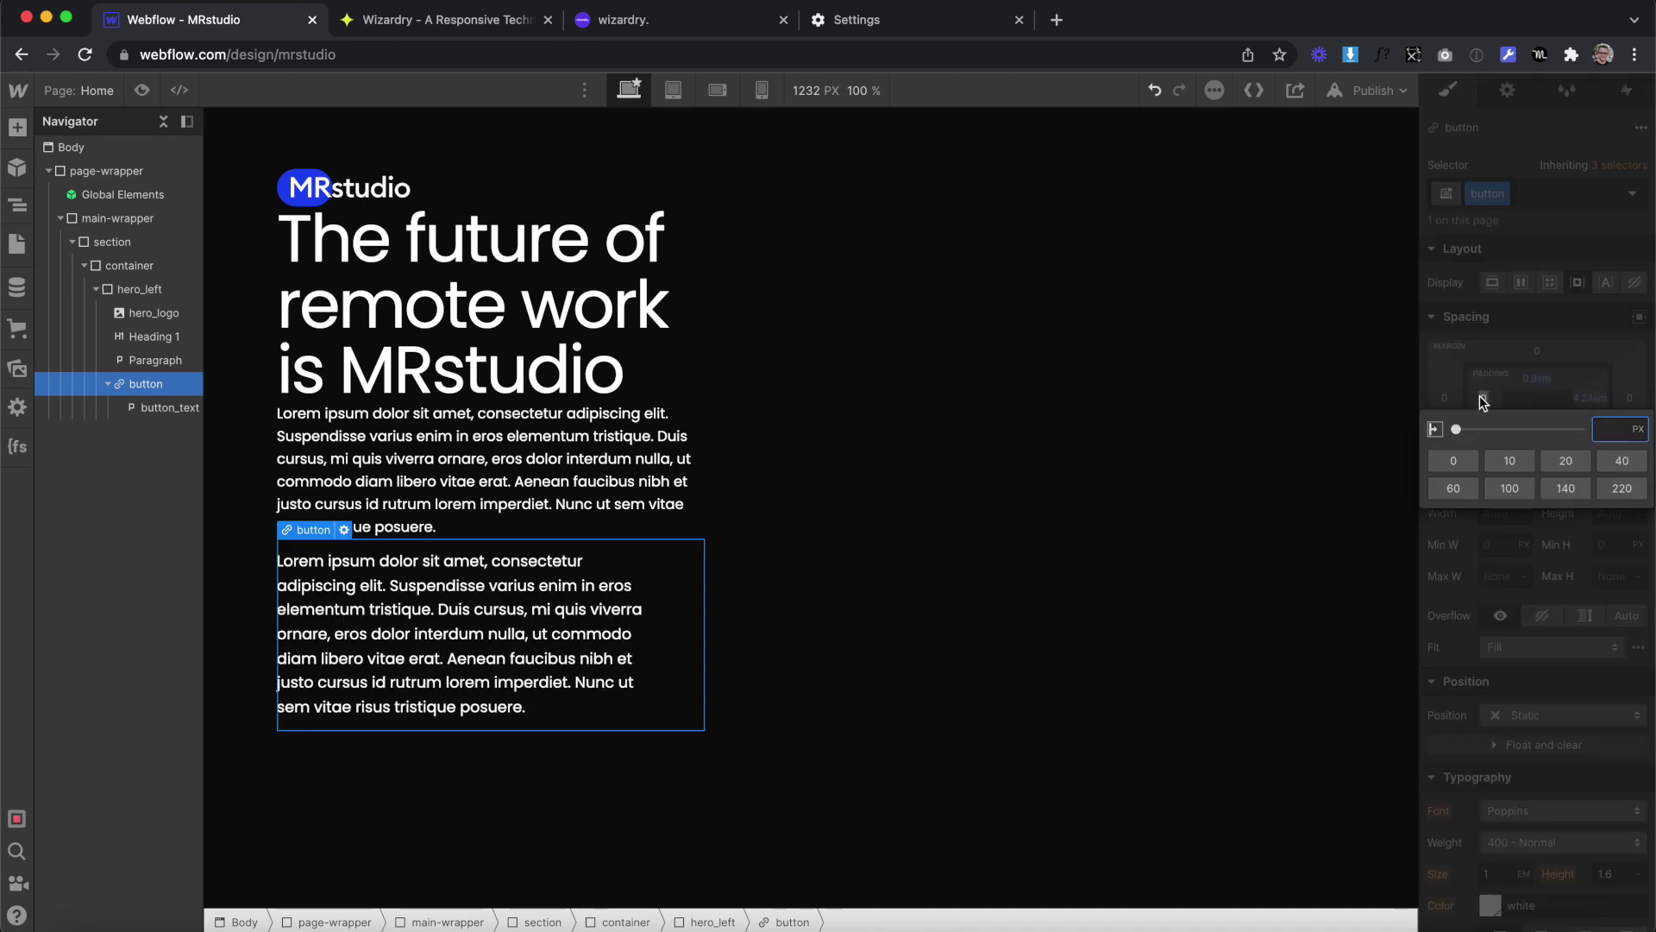
key(Return)
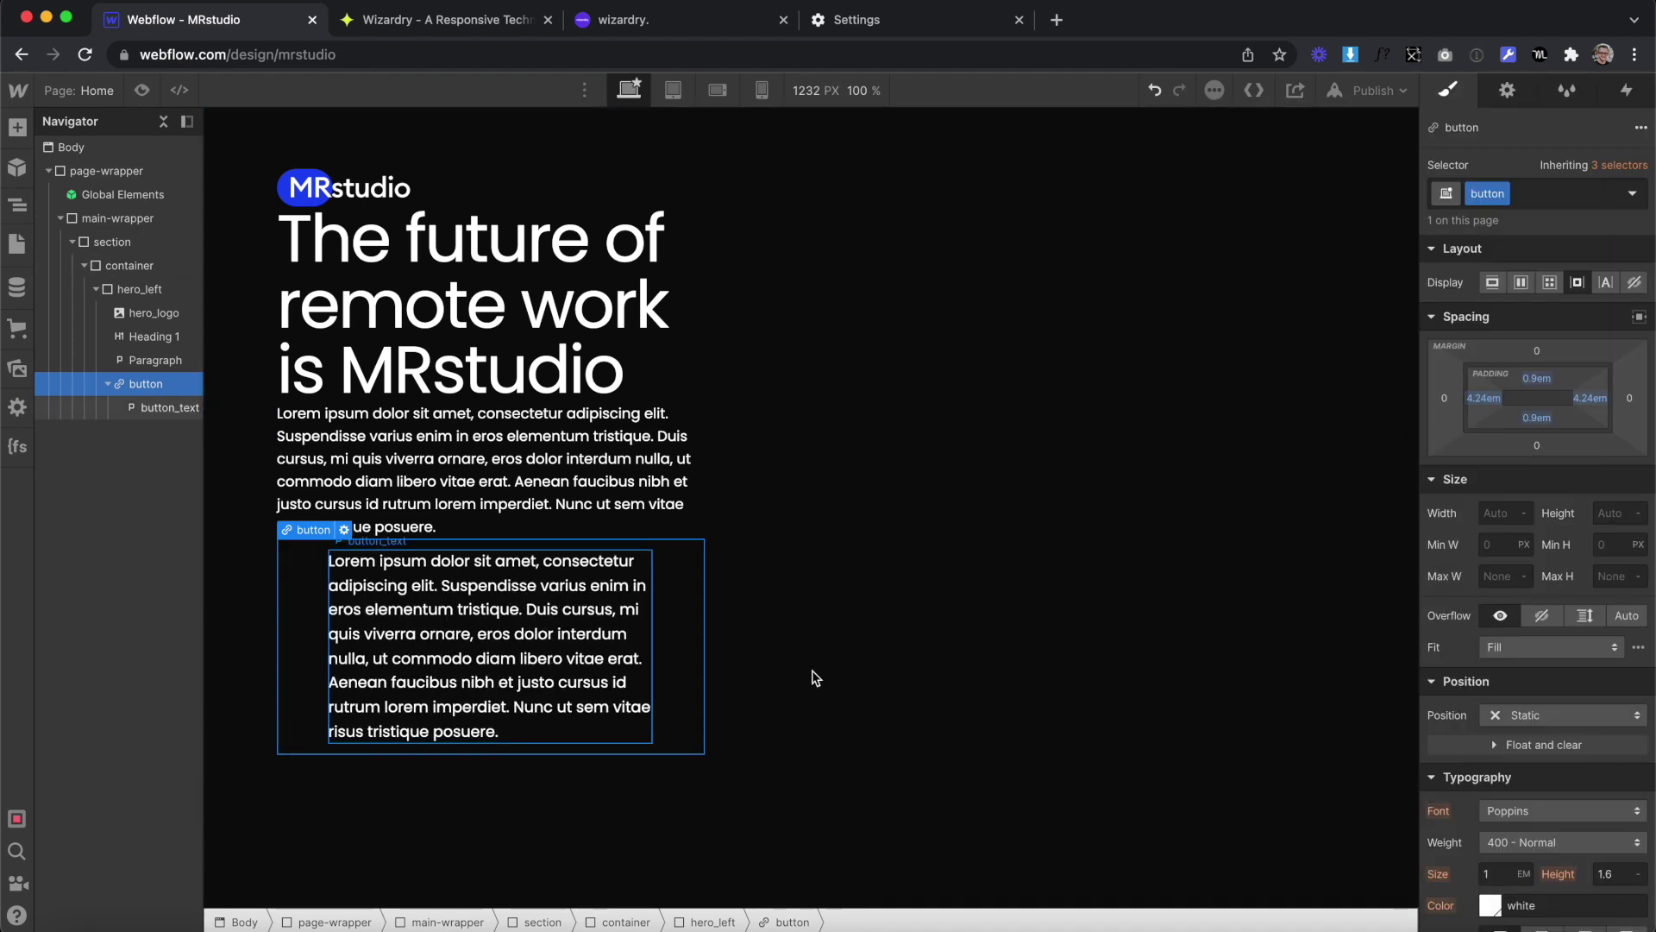
scroll(1475, 699, down, 3)
click(1542, 615)
Give the button a solid 0.14 em border in the green-yellow swatch colour with a 100 vw corner radius
scroll(1546, 682, down, 2)
scroll(1545, 681, down, 2)
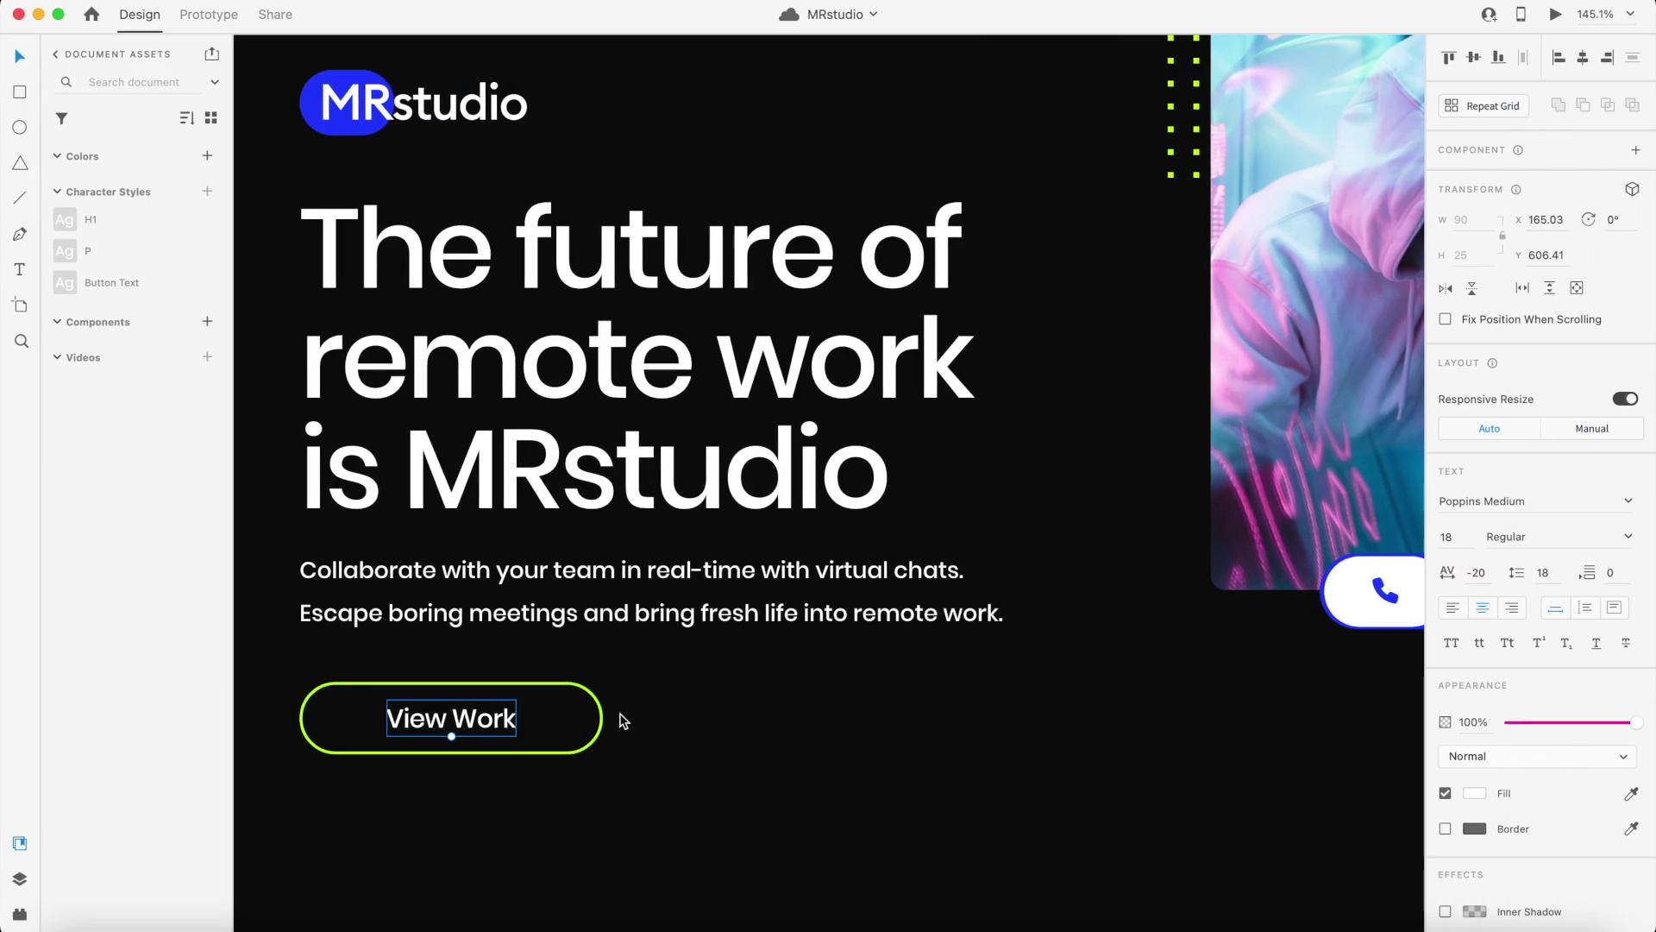
click(602, 722)
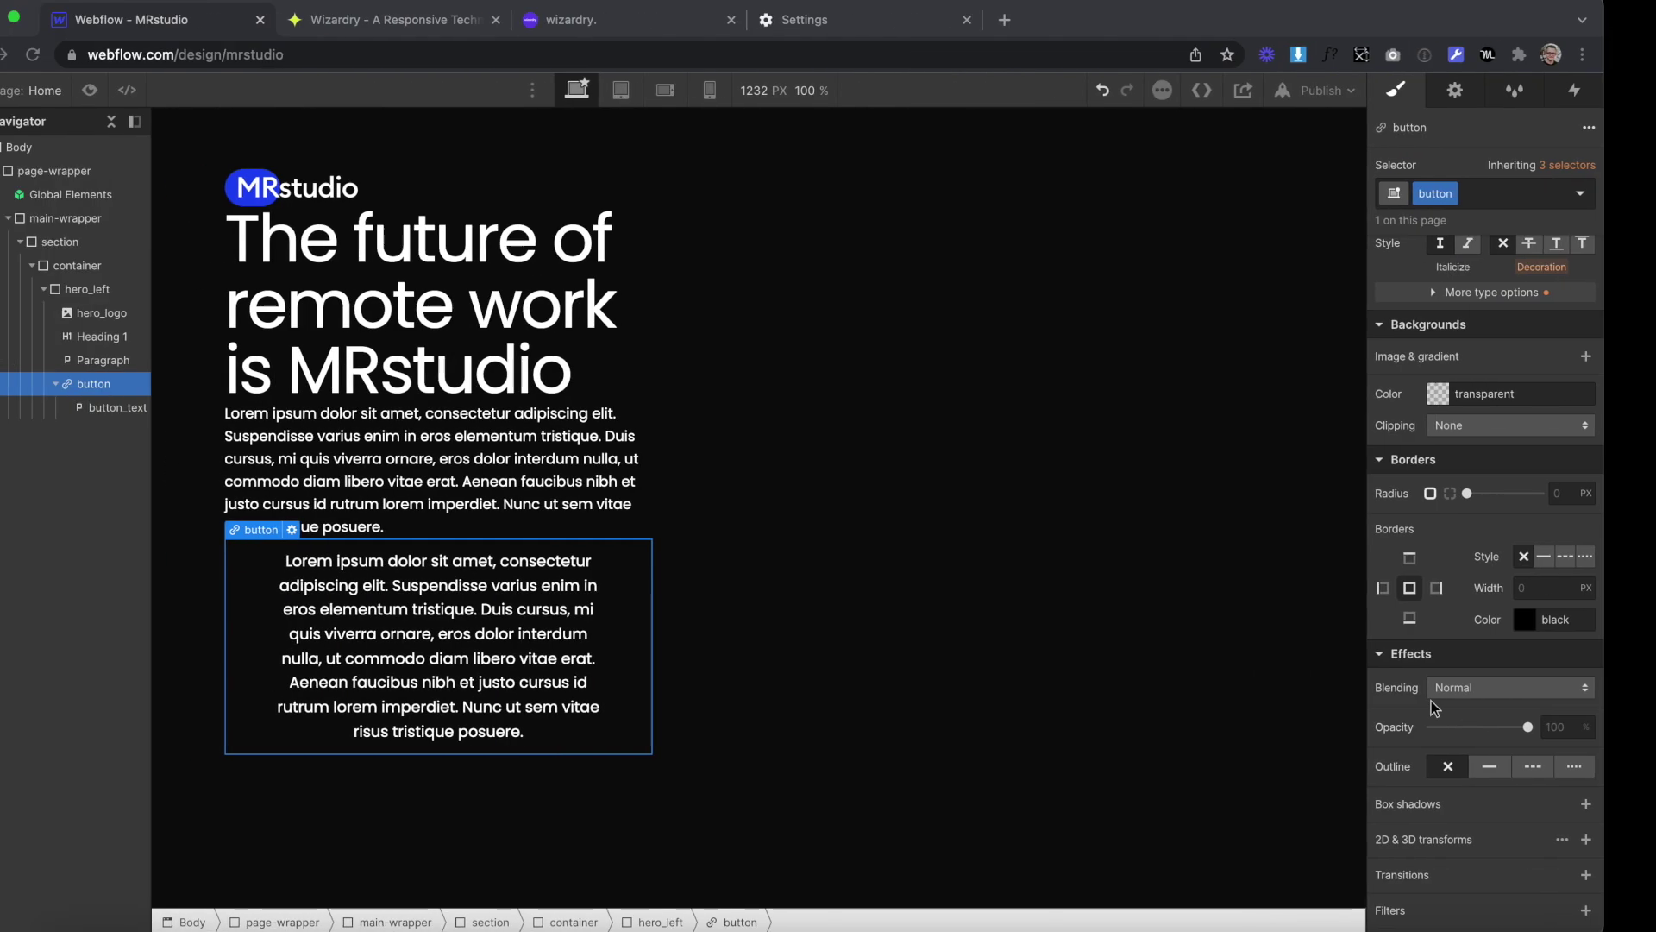
text(0.14em)
click(1584, 542)
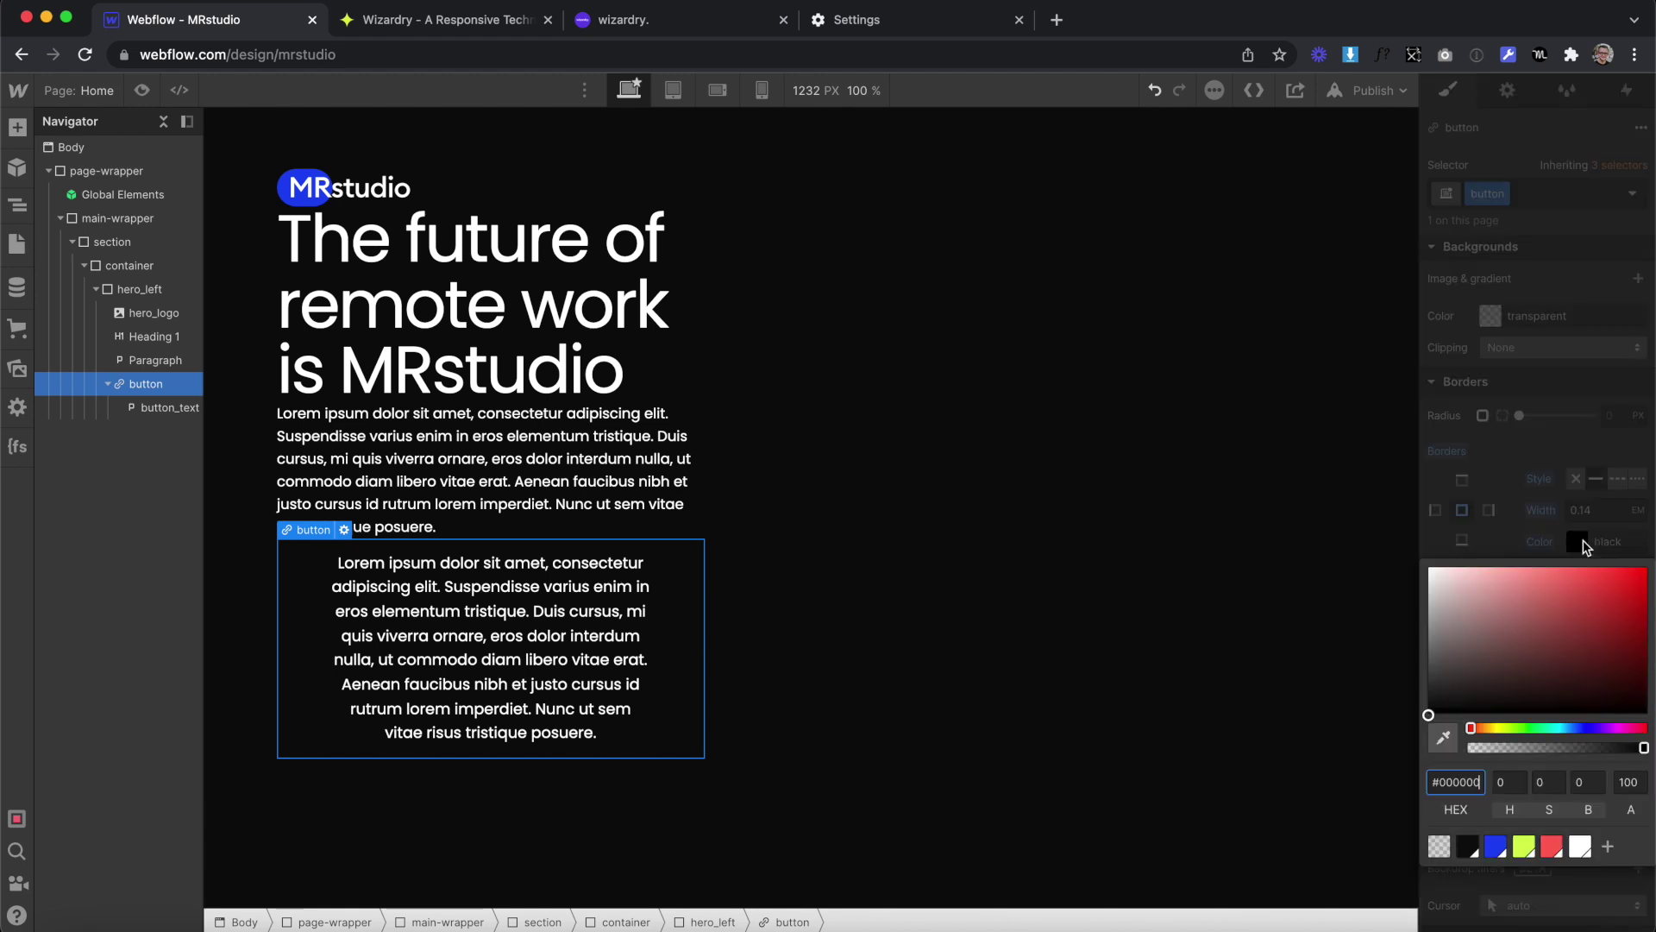
click(1524, 846)
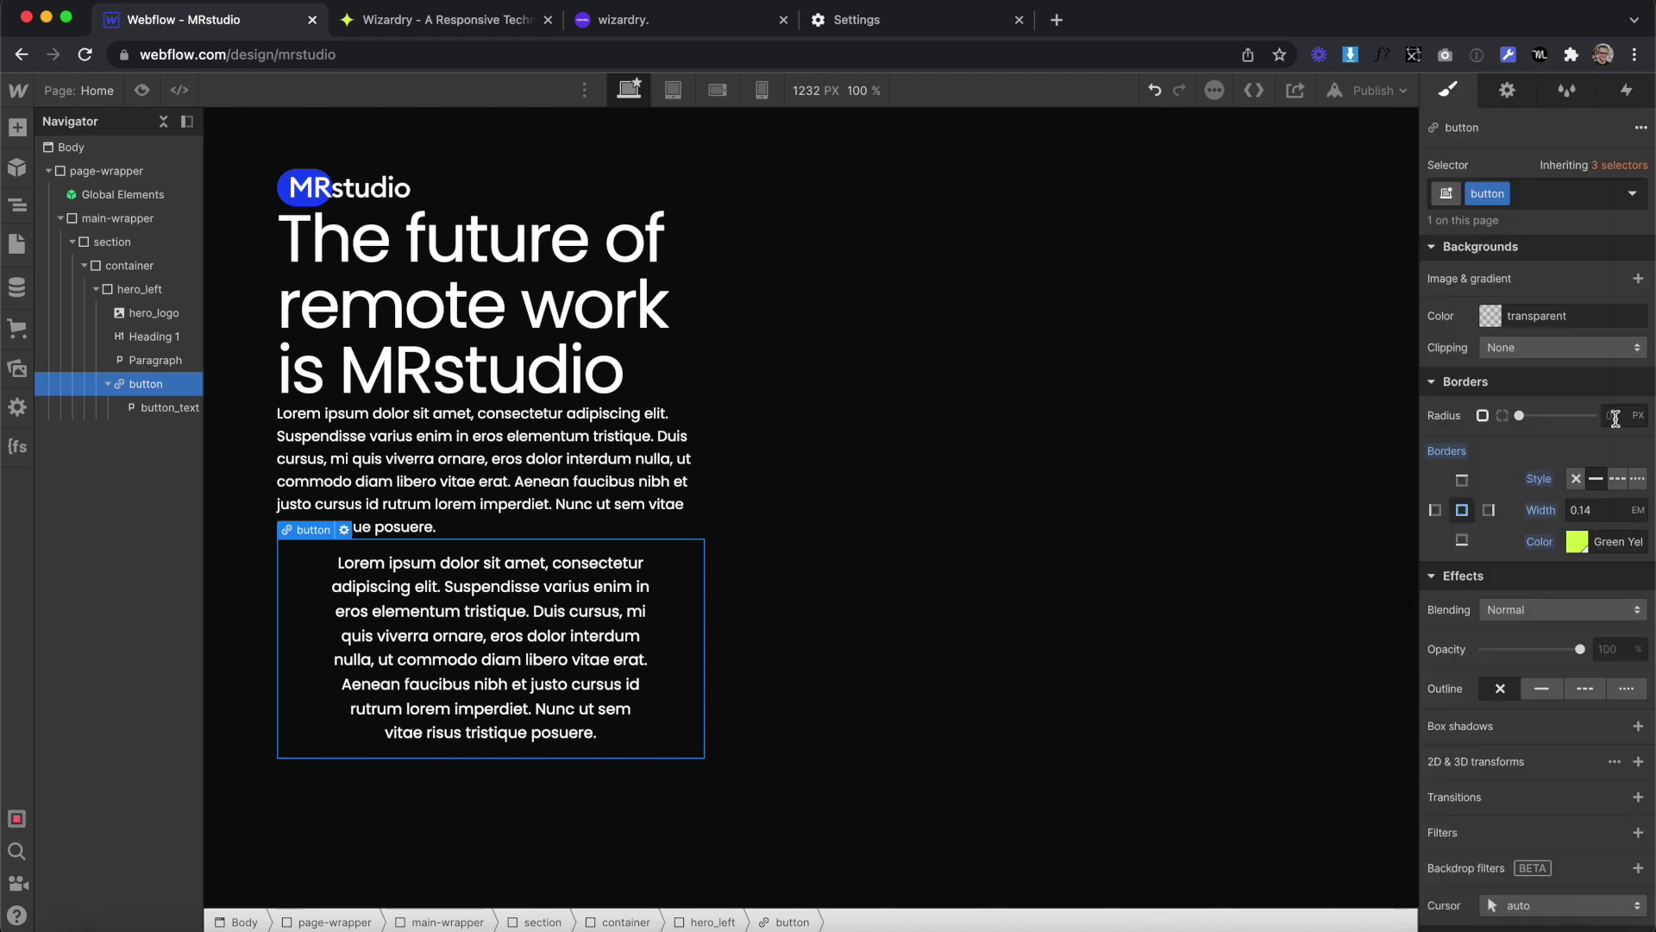
key(Return)
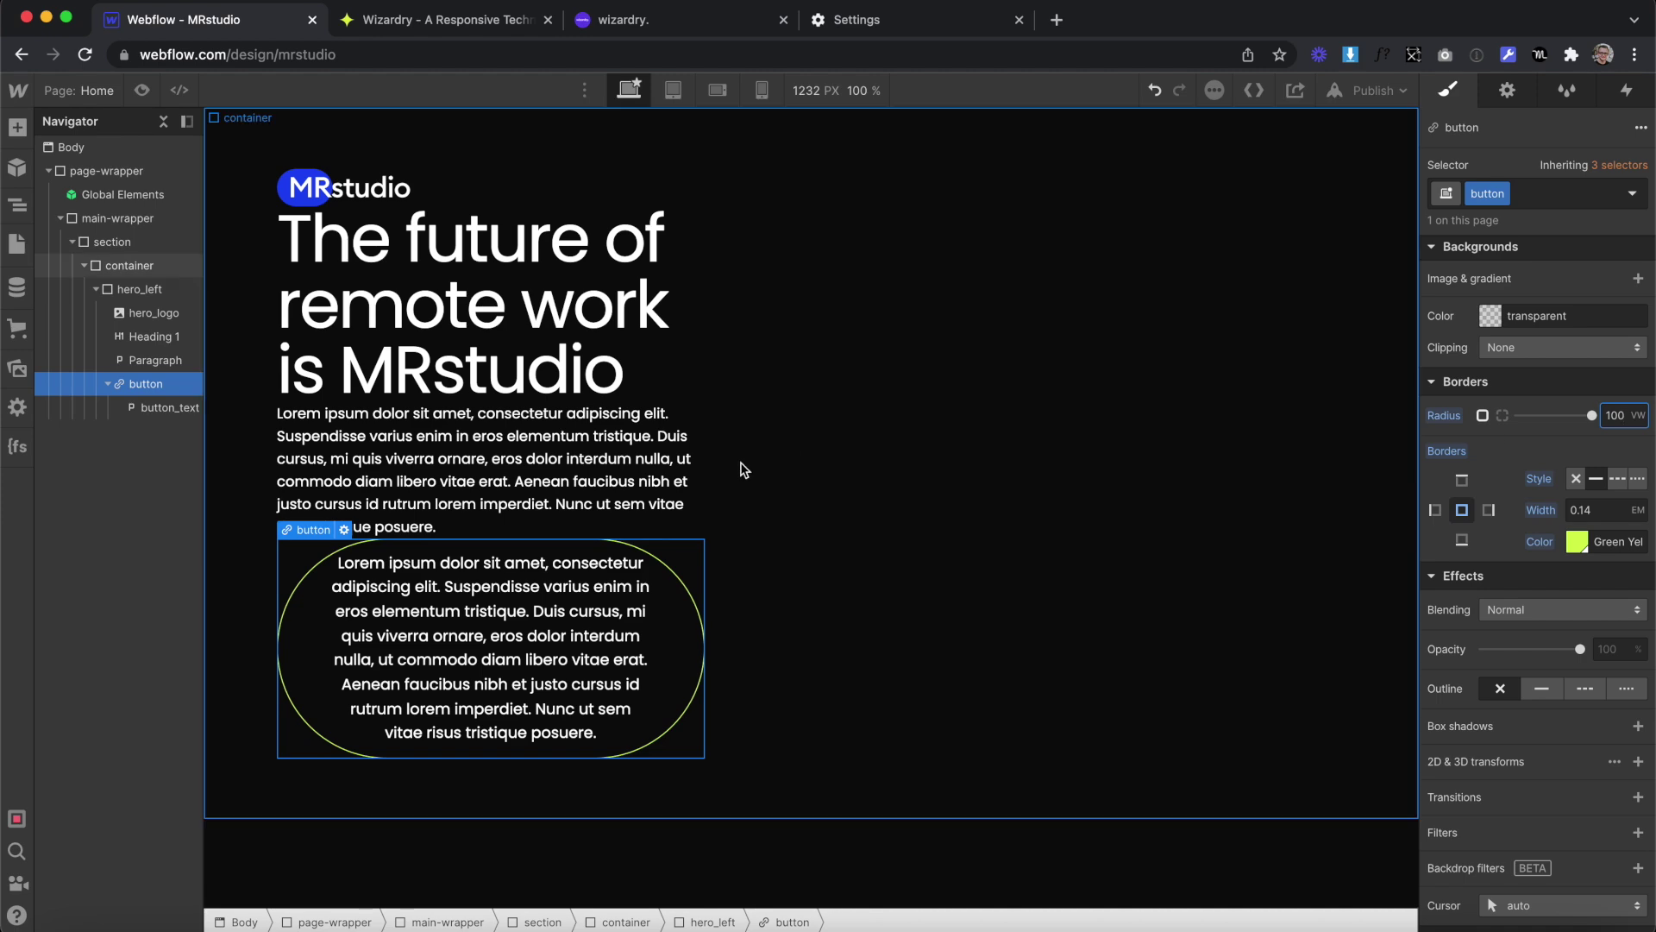
Copy the View Work label from Adobe XD and replace the button_text placeholder in Webflow with it
click(802, 472)
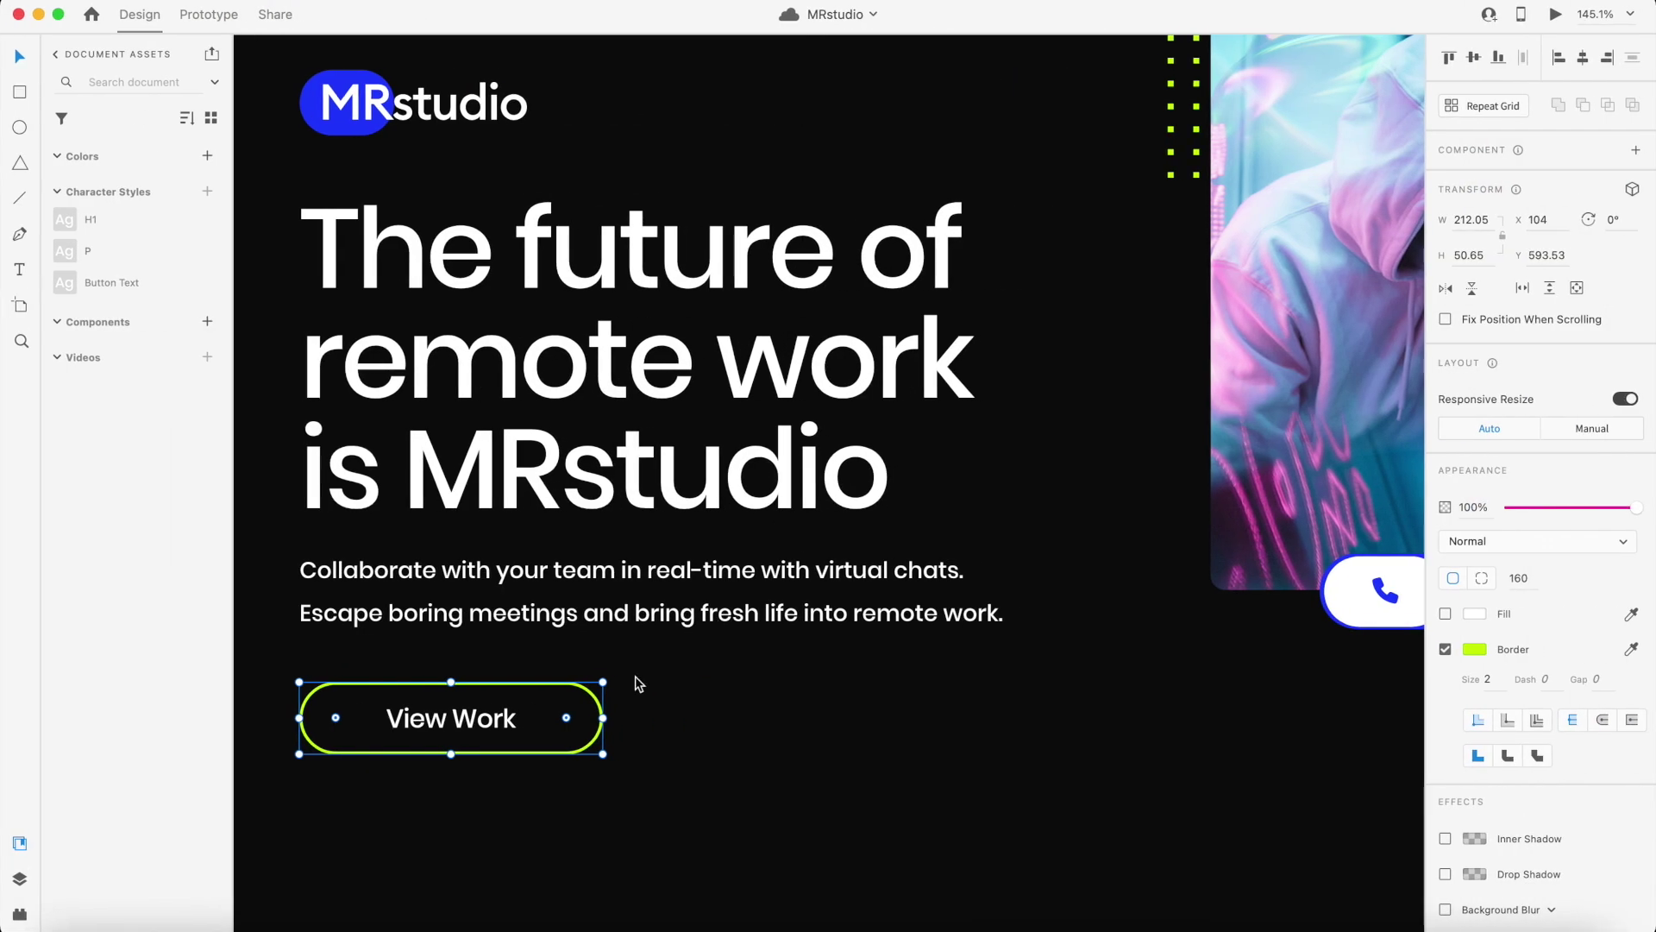
key(super+a)
key(super+c)
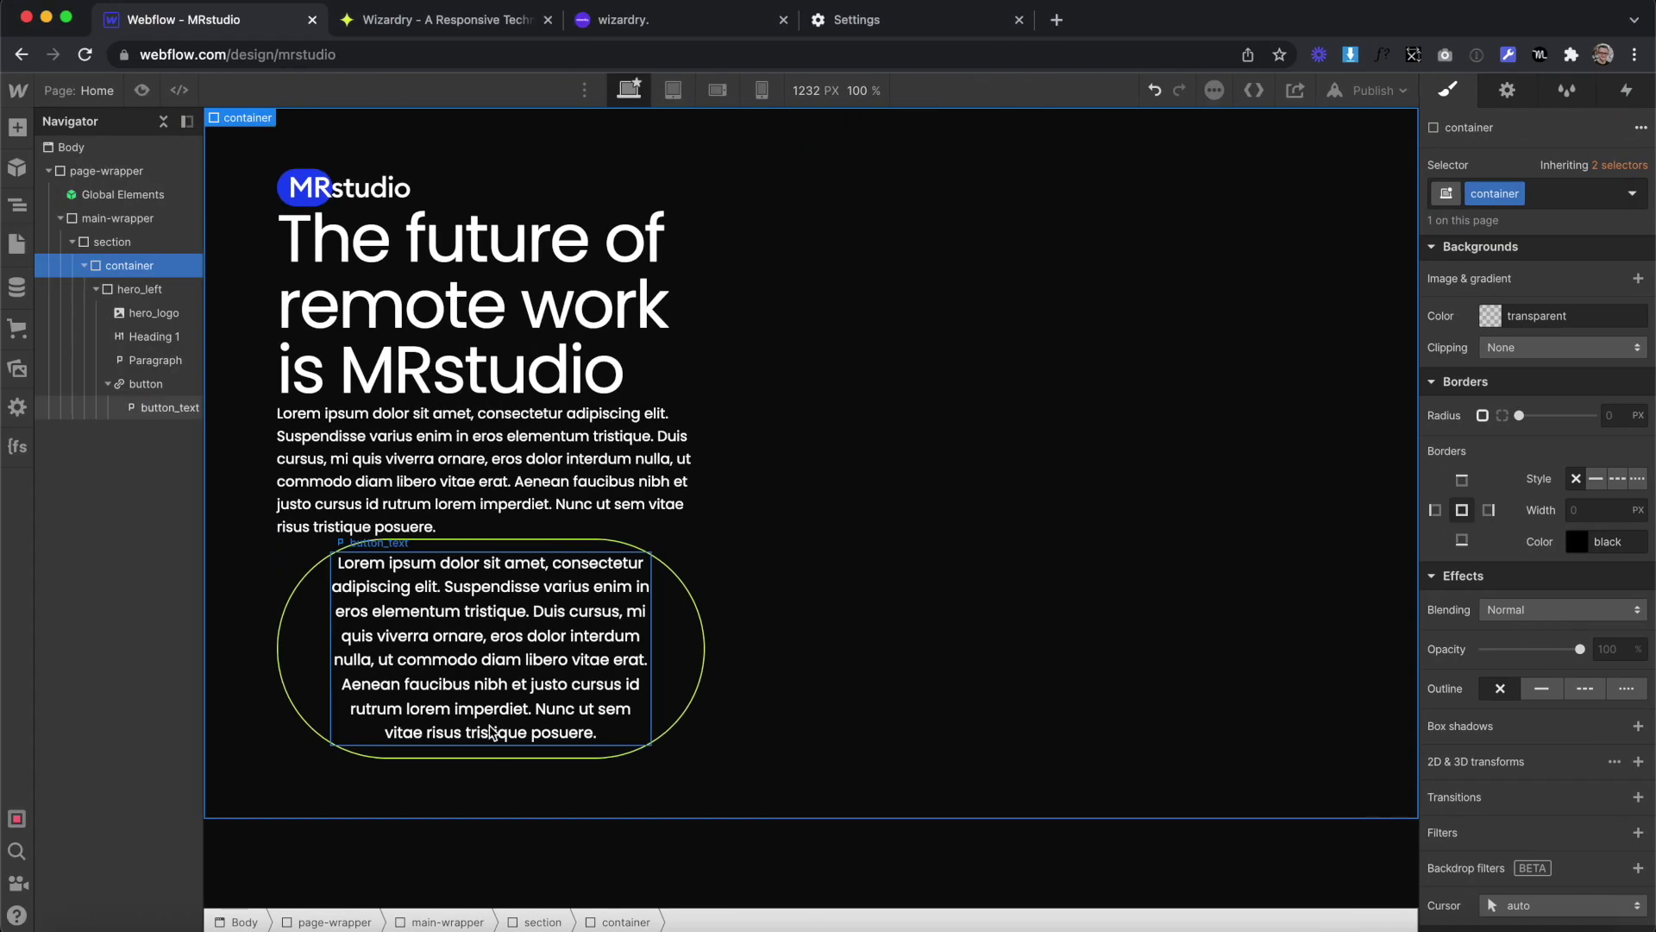
drag(596, 732, 164, 467)
key(super+v)
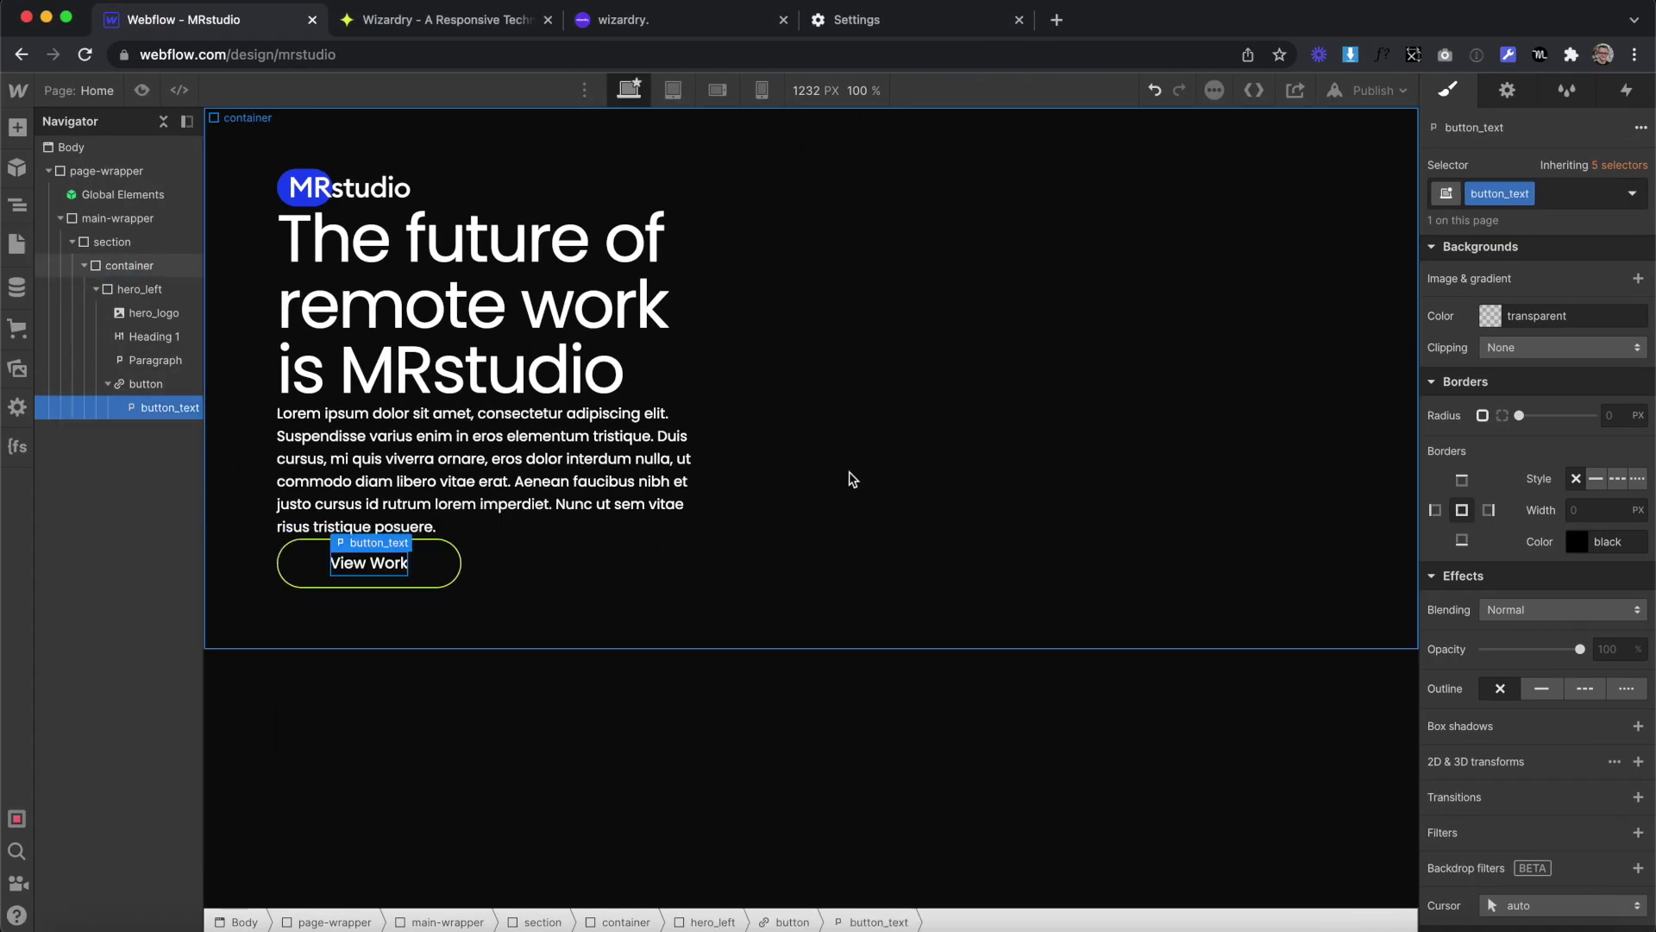
Measure the design's gap between paragraph and button in Adobe XD and set the Webflow button's top margin to 2.5 em
click(846, 477)
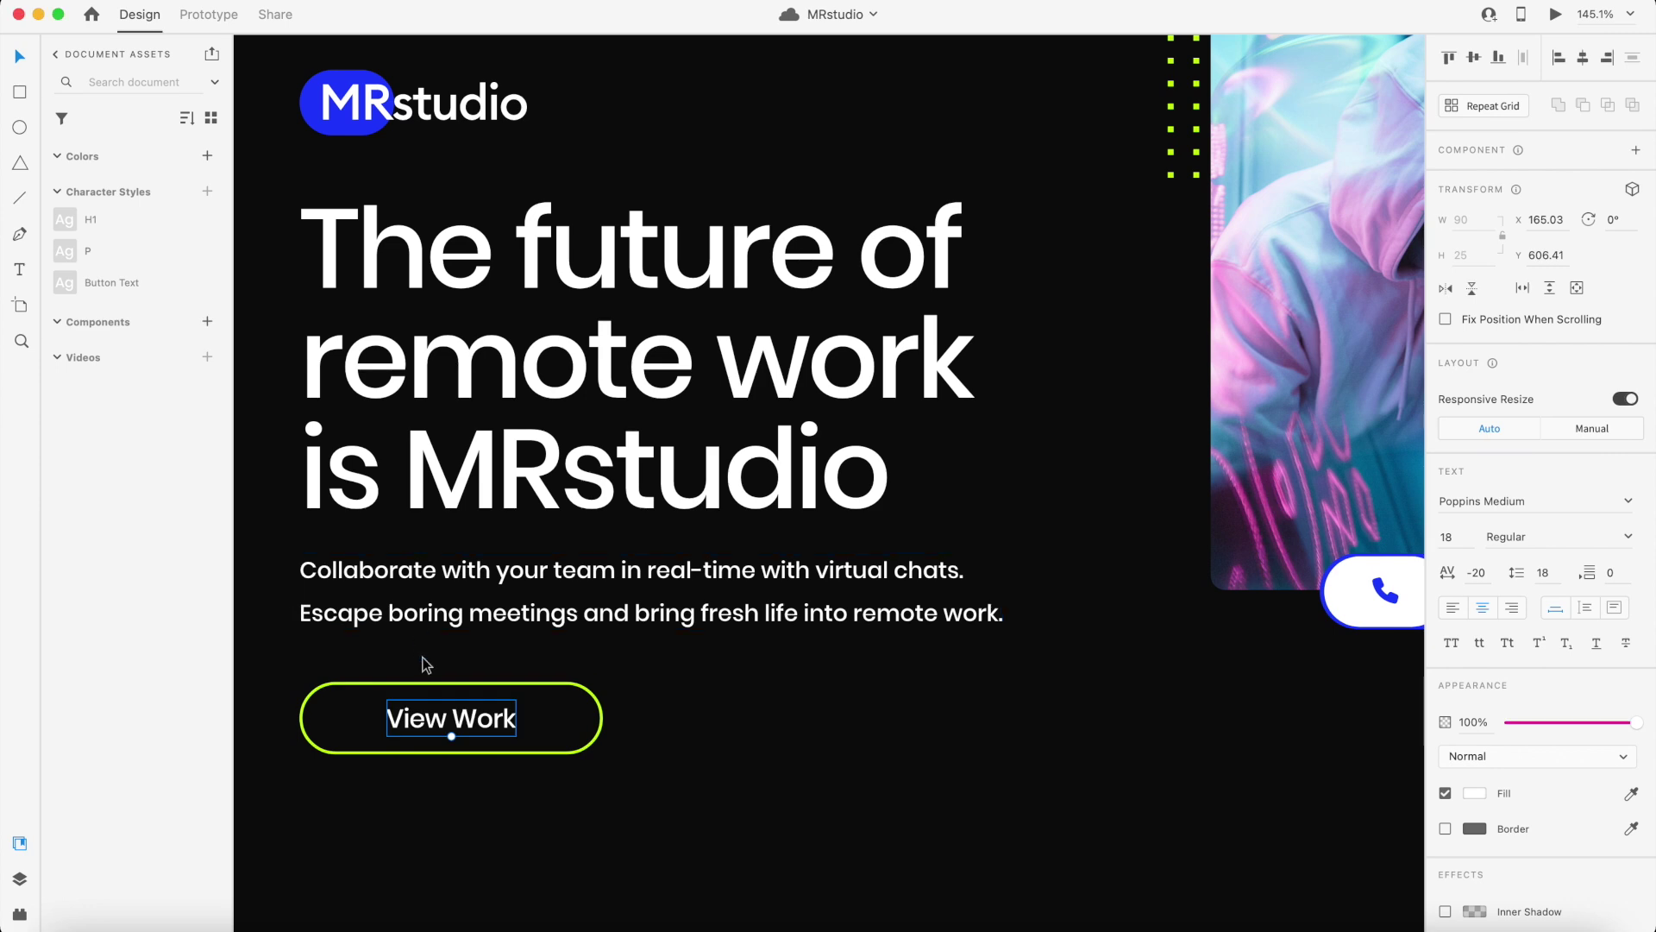
click(432, 690)
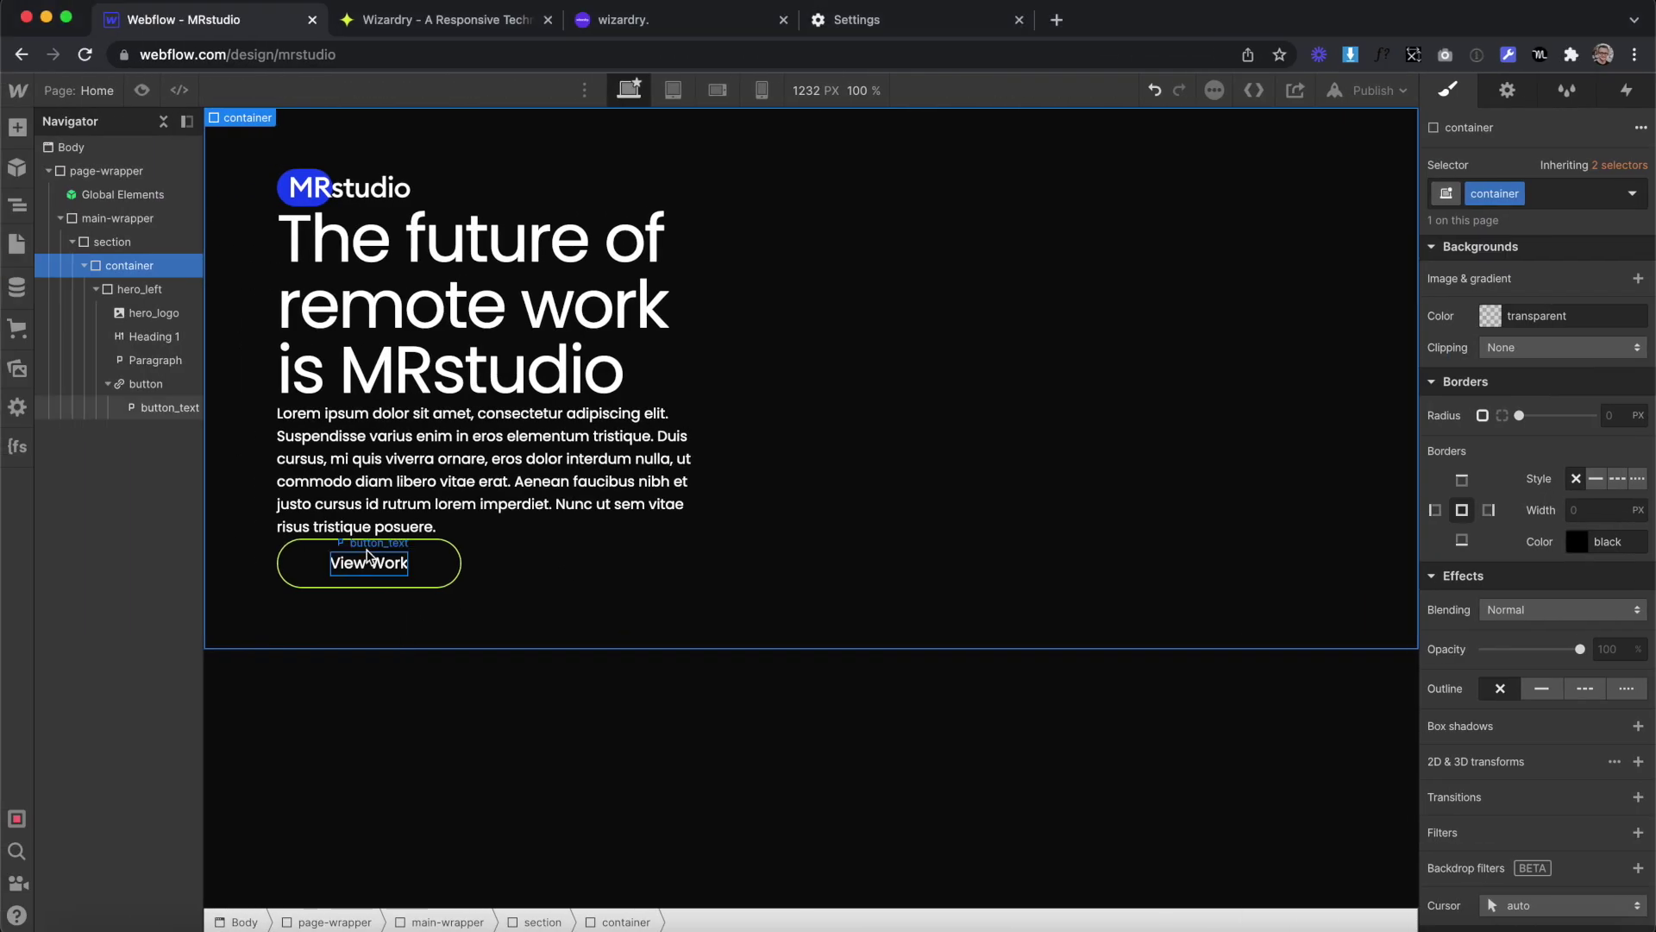
click(340, 552)
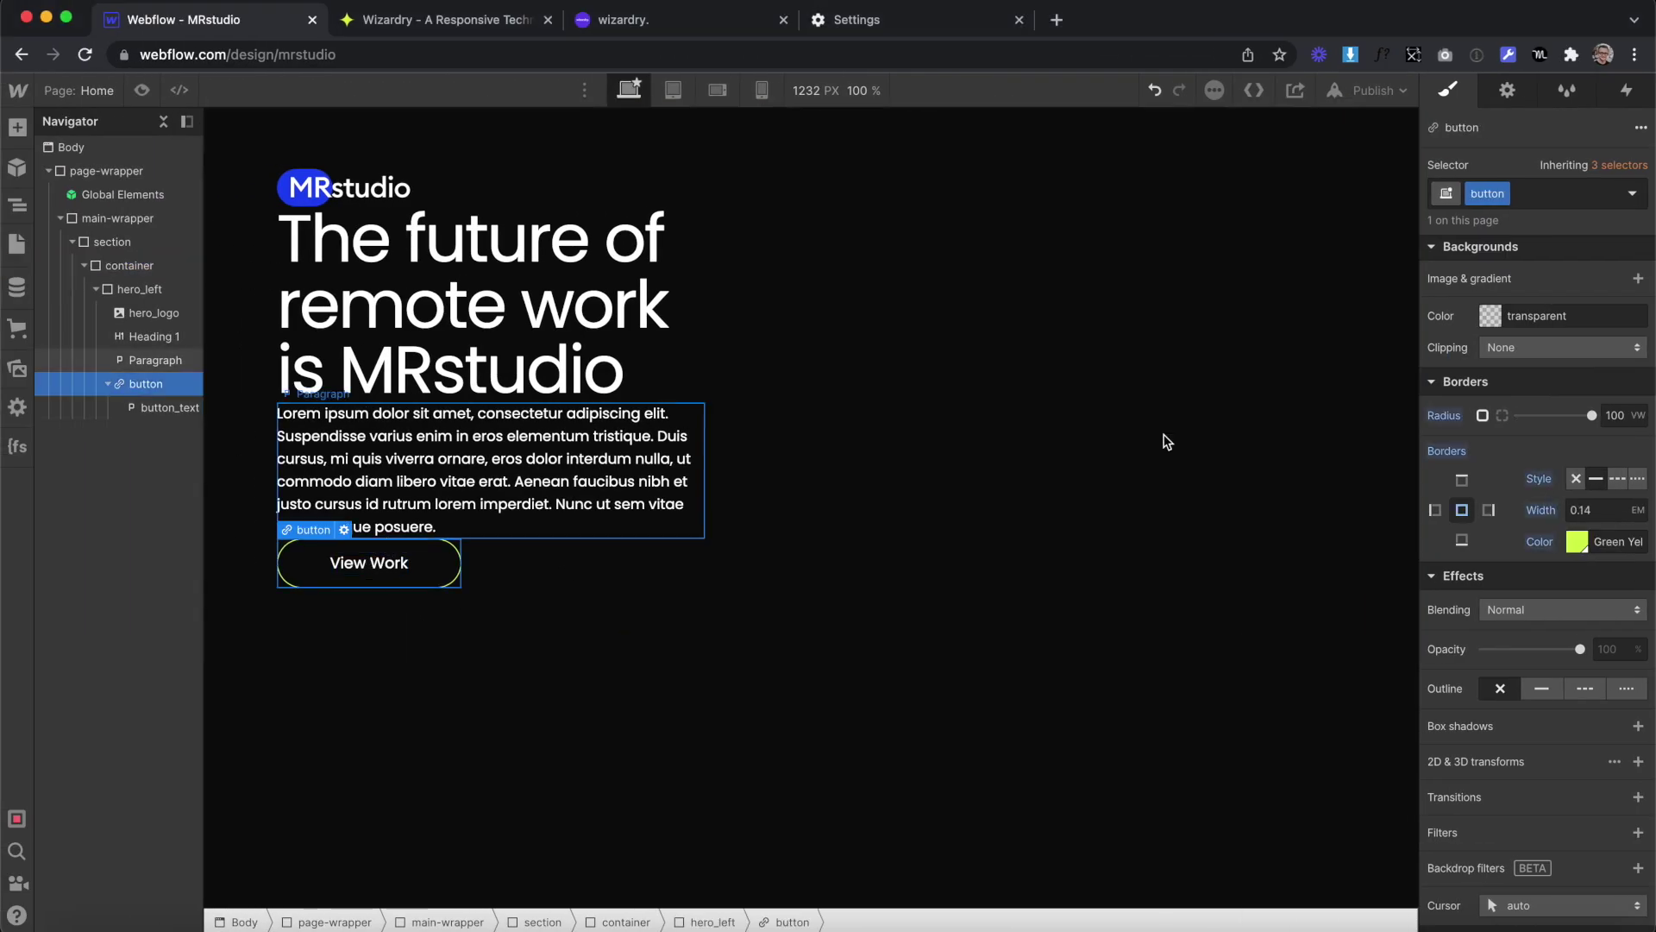
scroll(1546, 423, down, 5)
scroll(1547, 423, up, 3)
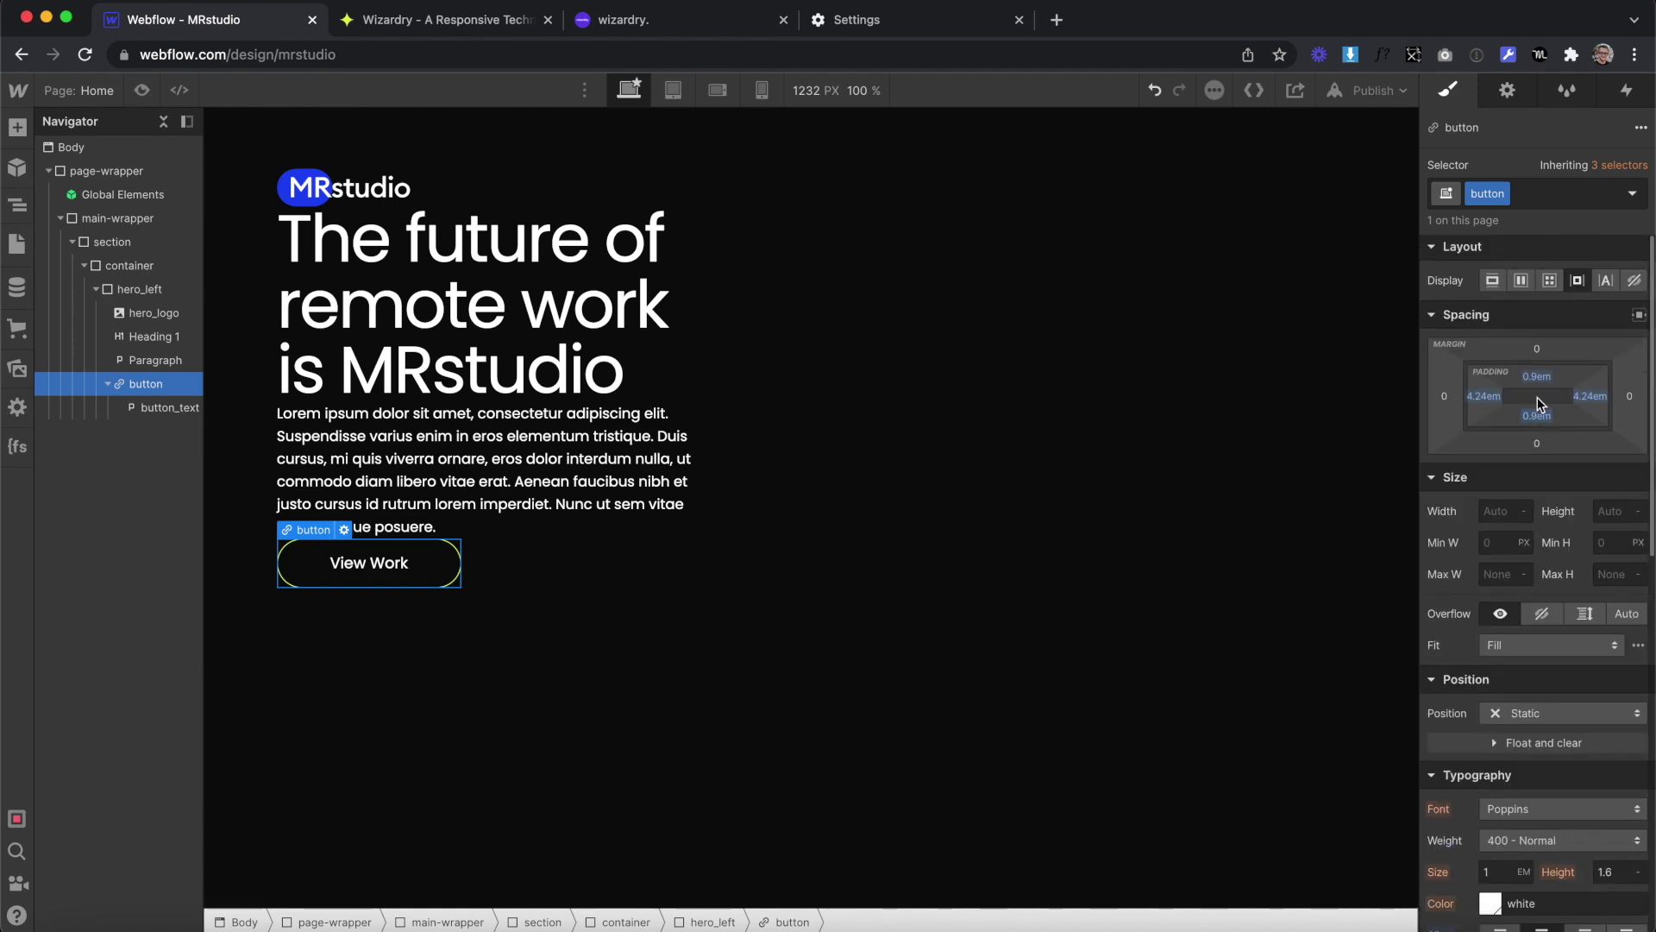
click(1537, 347)
text(36)
key(Return)
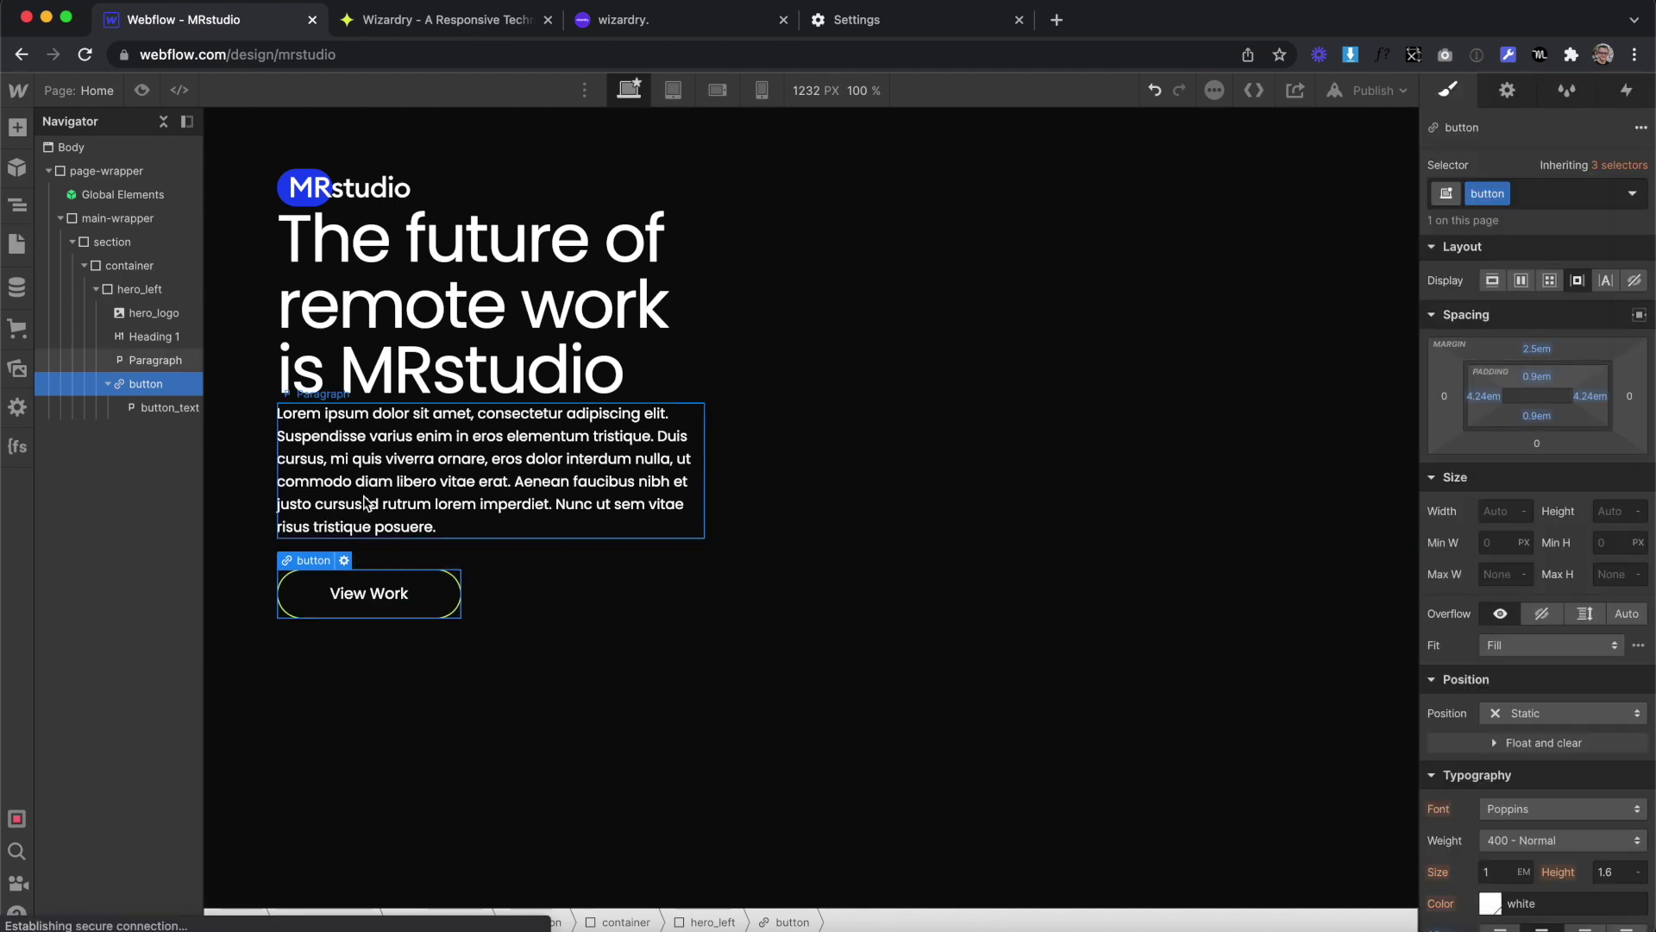
Check the heading-to-paragraph gap in Adobe XD, and in Webflow nest Heading 1 in a new div block below the logo
click(665, 383)
key(ctrl+Right)
click(549, 471)
key(alt)
key(ctrl+Left)
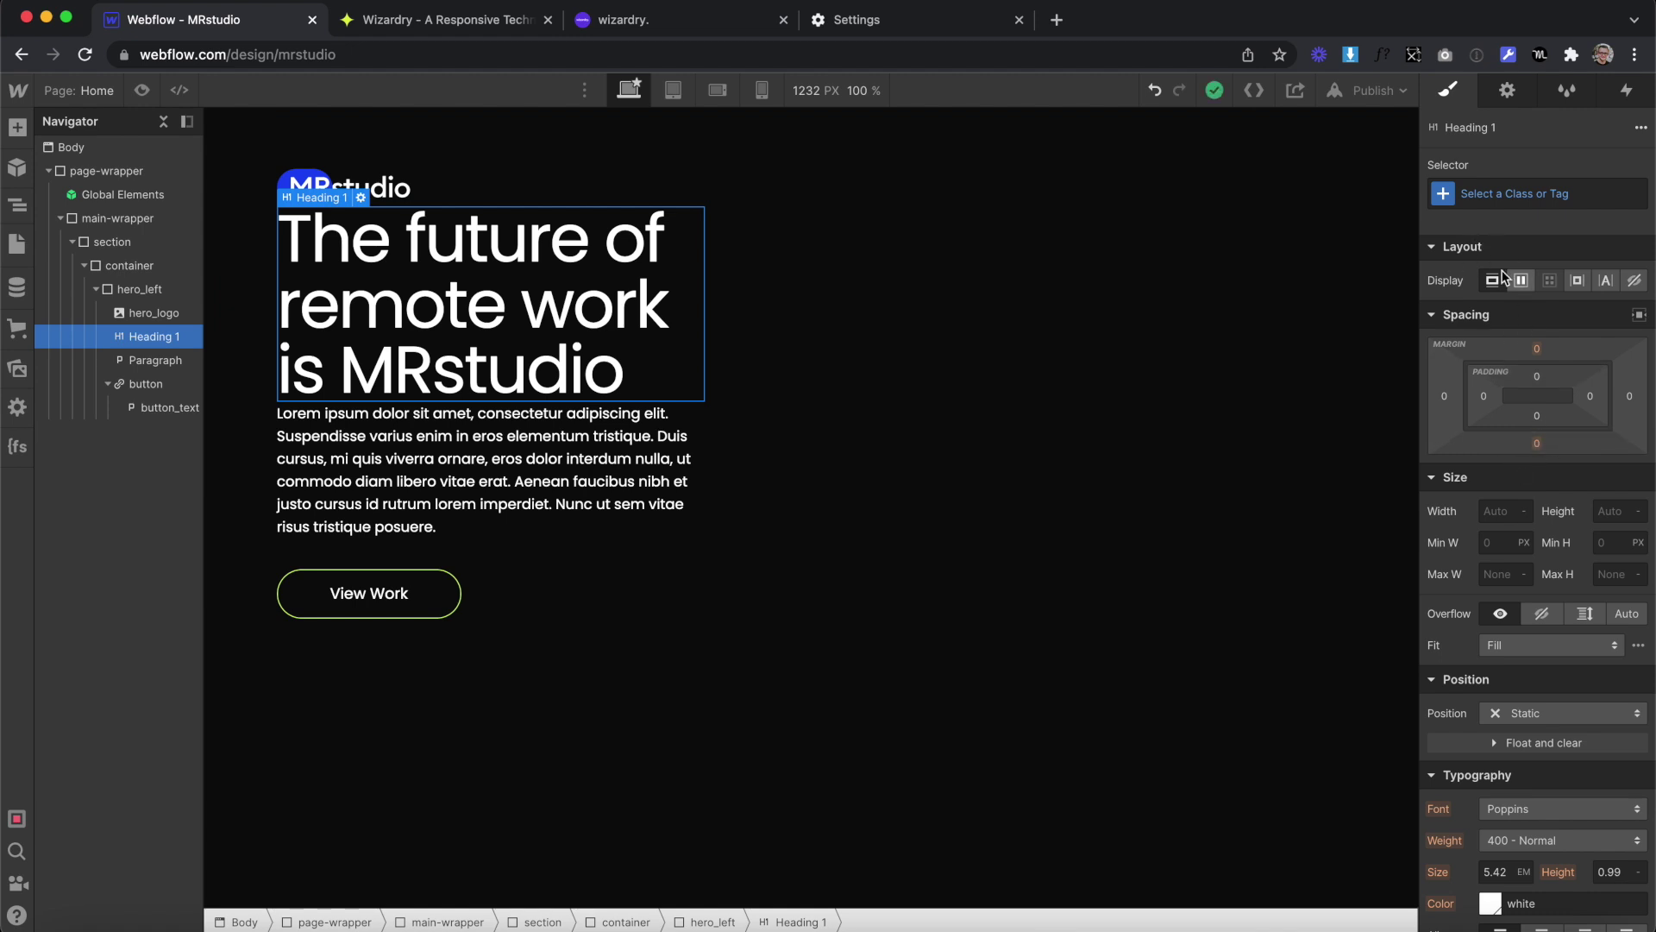
scroll(1498, 736, down, 5)
click(1510, 649)
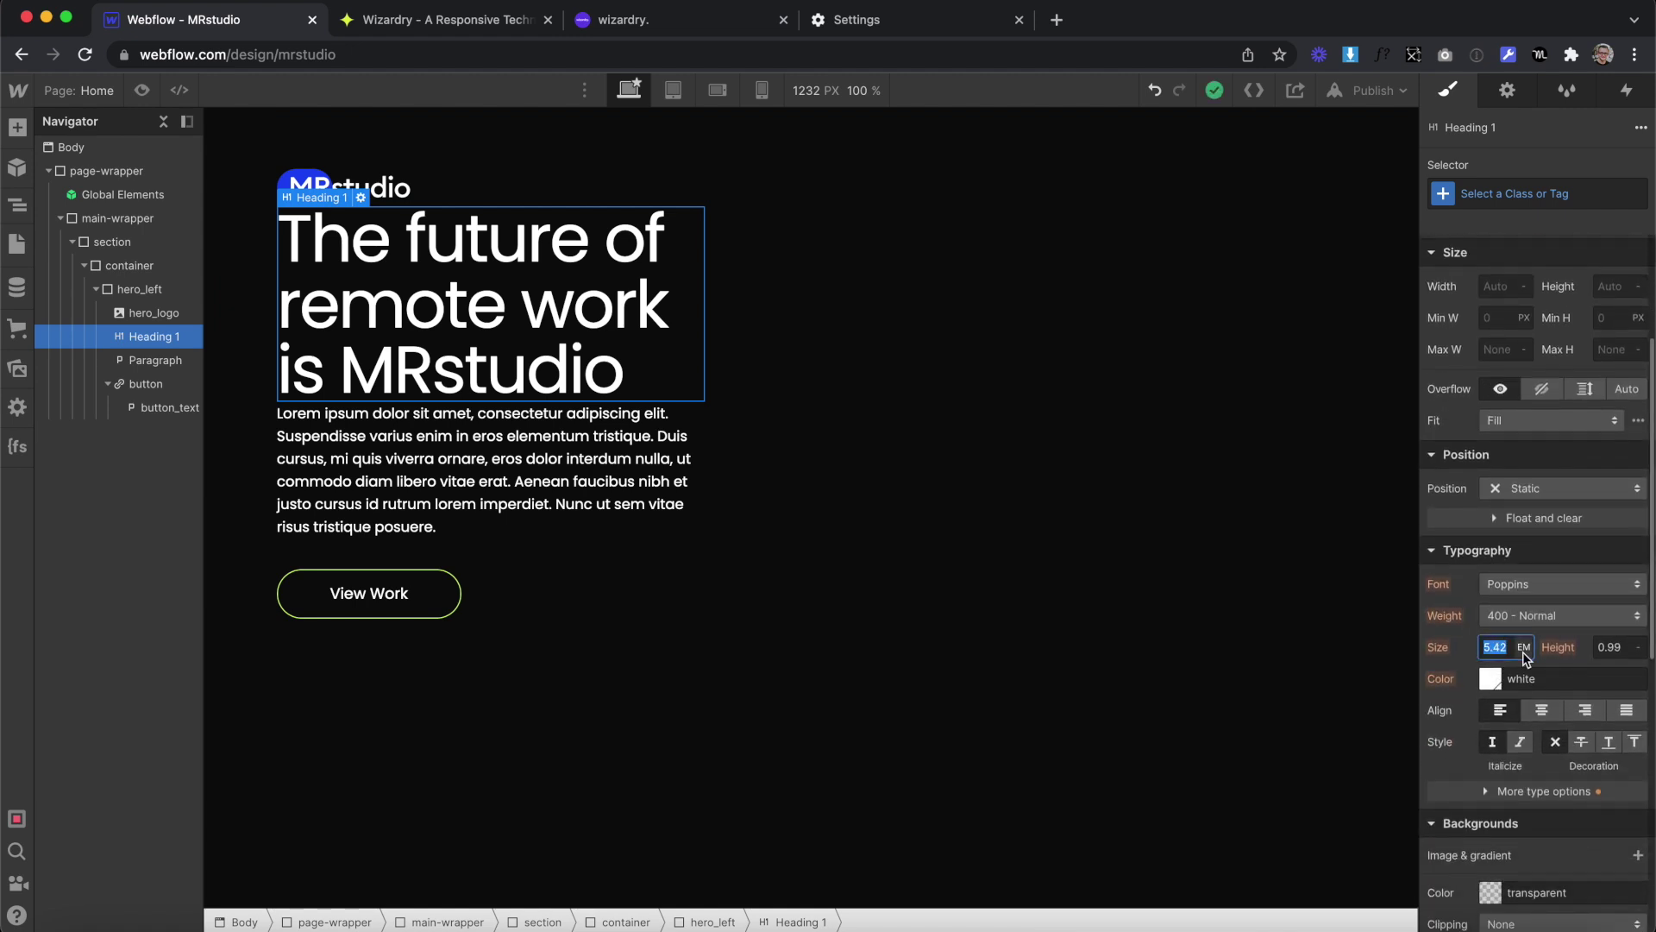
click(18, 127)
drag(54, 473, 444, 211)
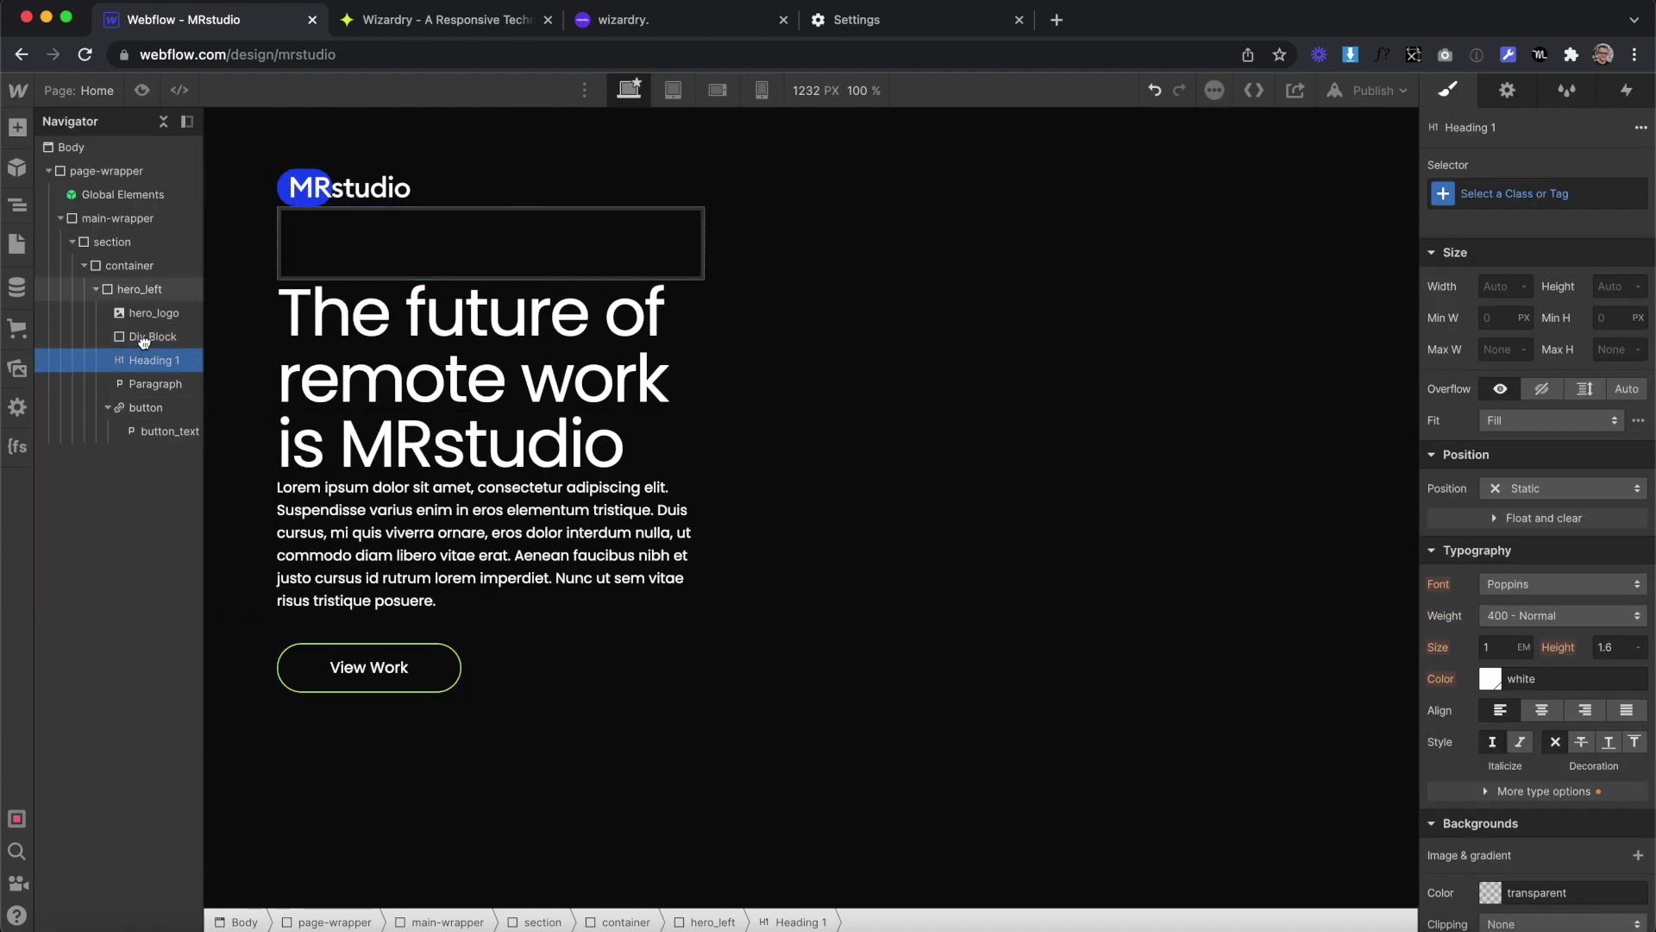
click(147, 338)
drag(147, 339, 149, 361)
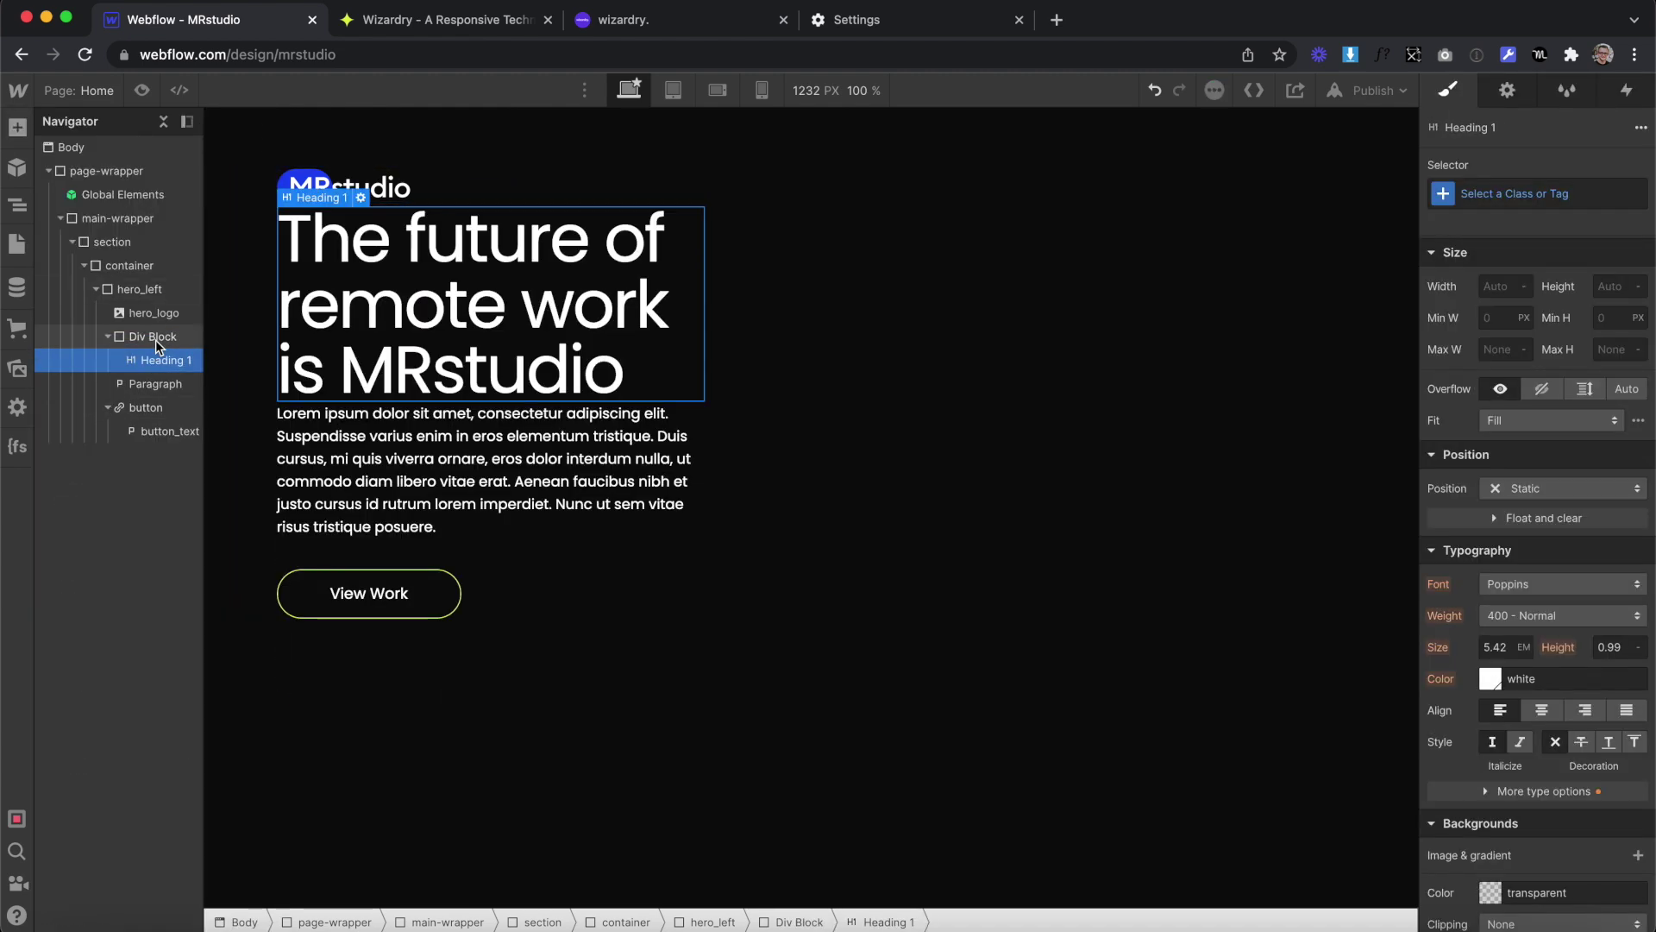
Give the div block around the heading the class hero_contain
click(154, 338)
click(1535, 197)
text(hero_contain)
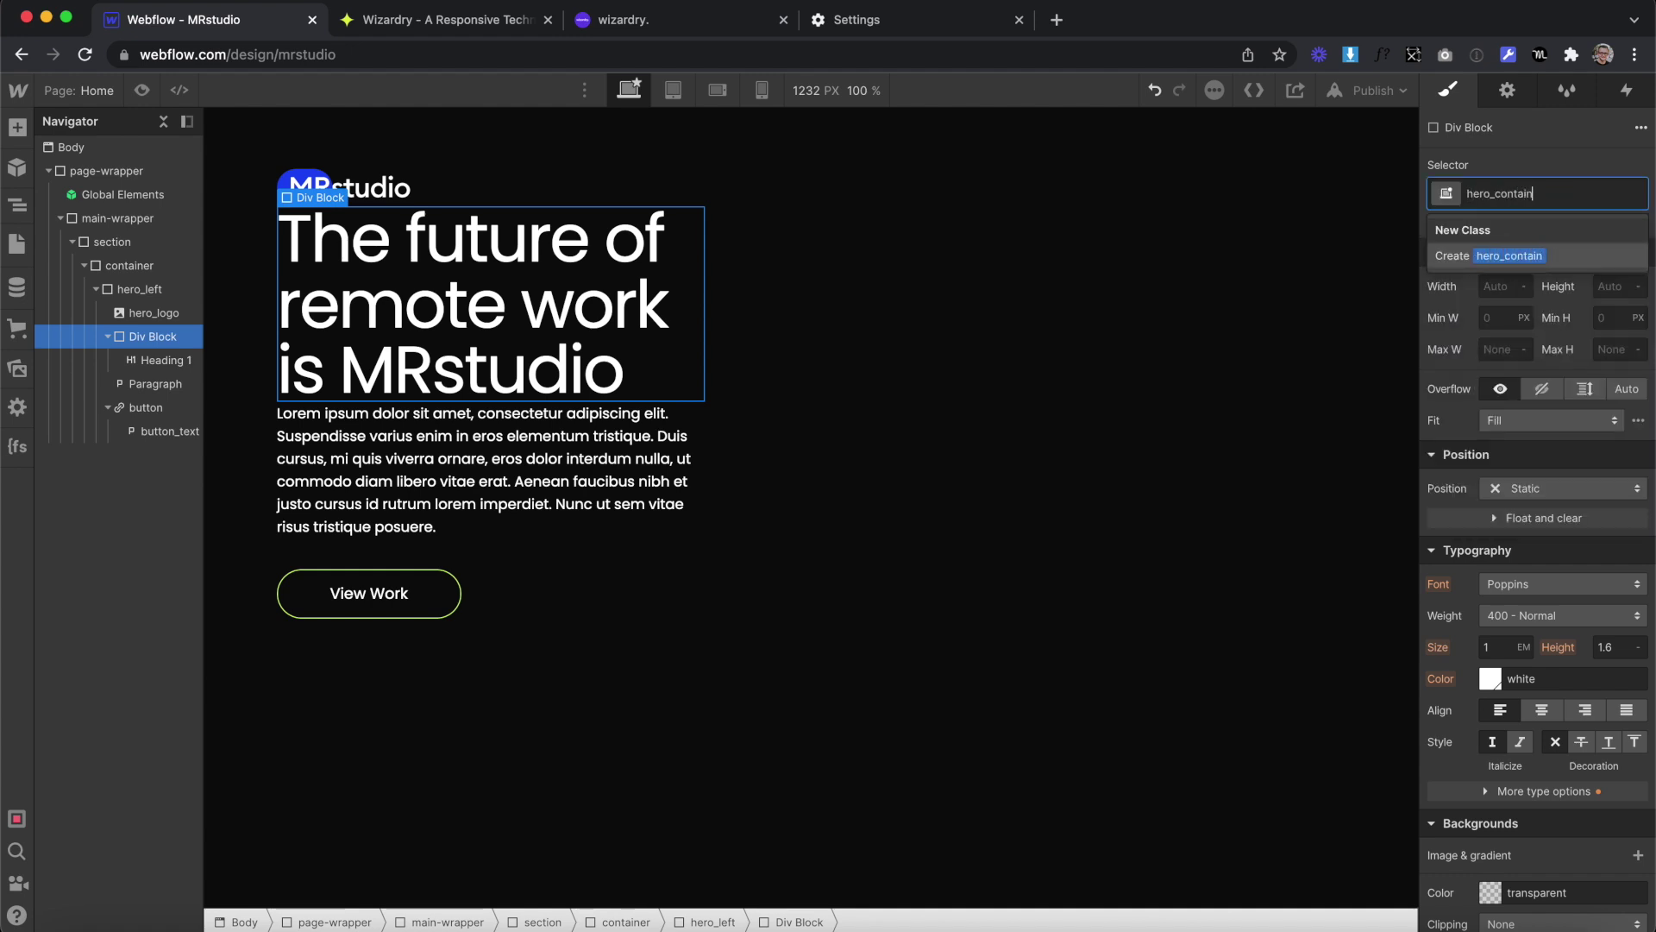
key(Return)
Give hero_contain 2 em of bottom padding and reduce it to tighten the gap above the paragraph
scroll(1534, 385, up, 3)
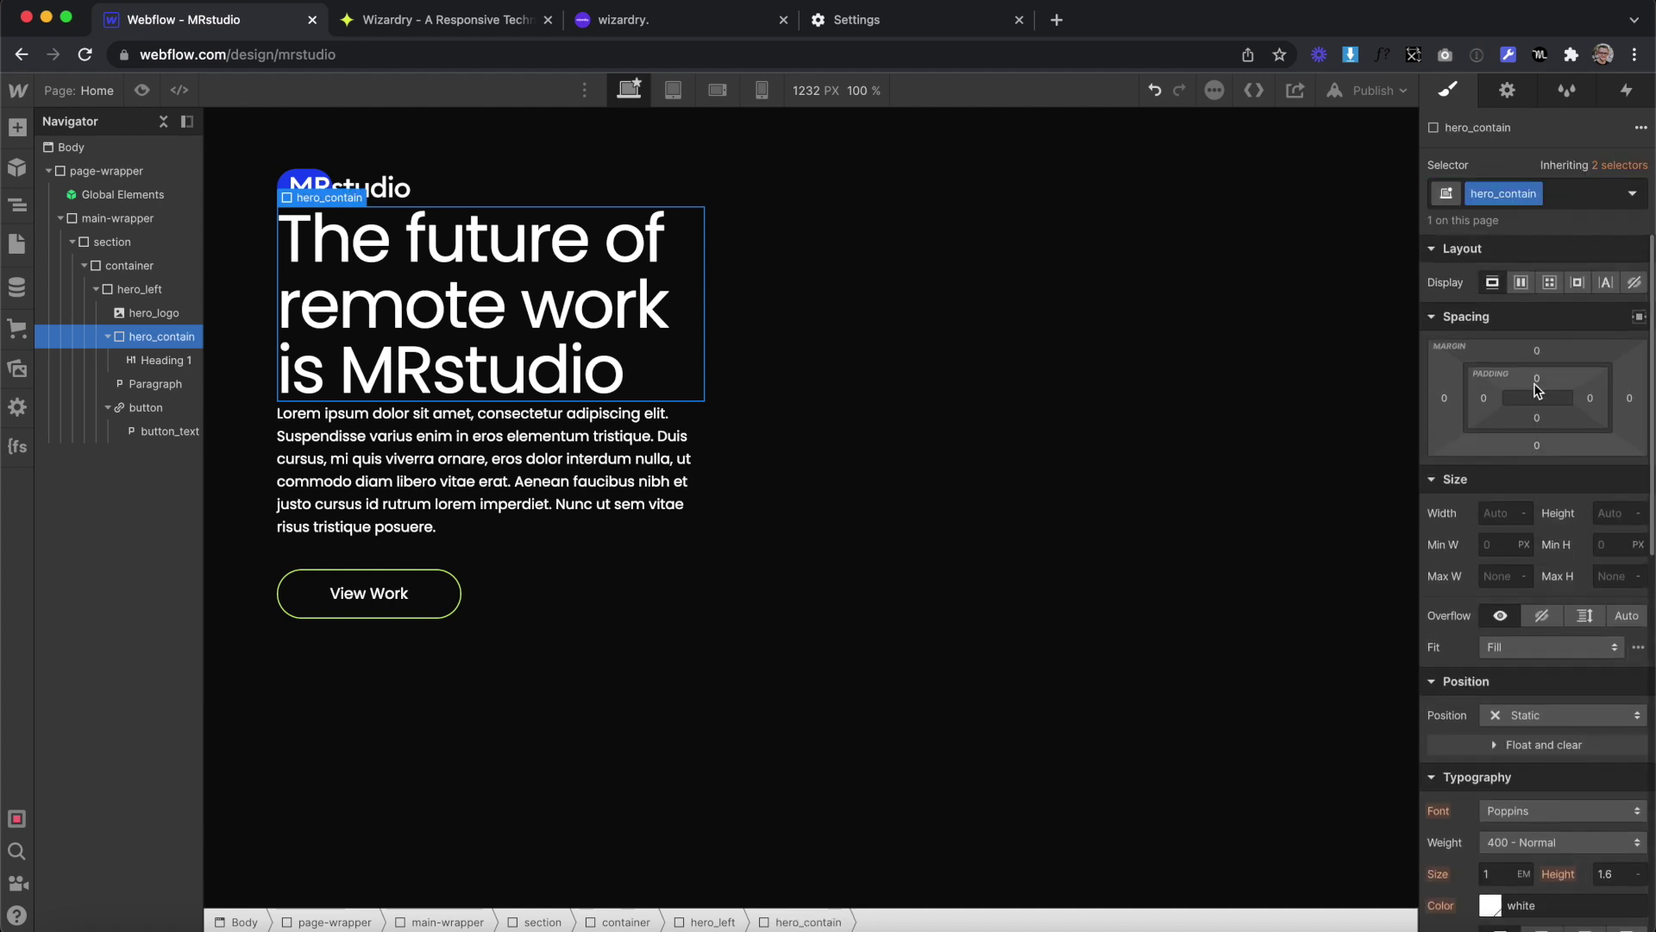
click(1535, 417)
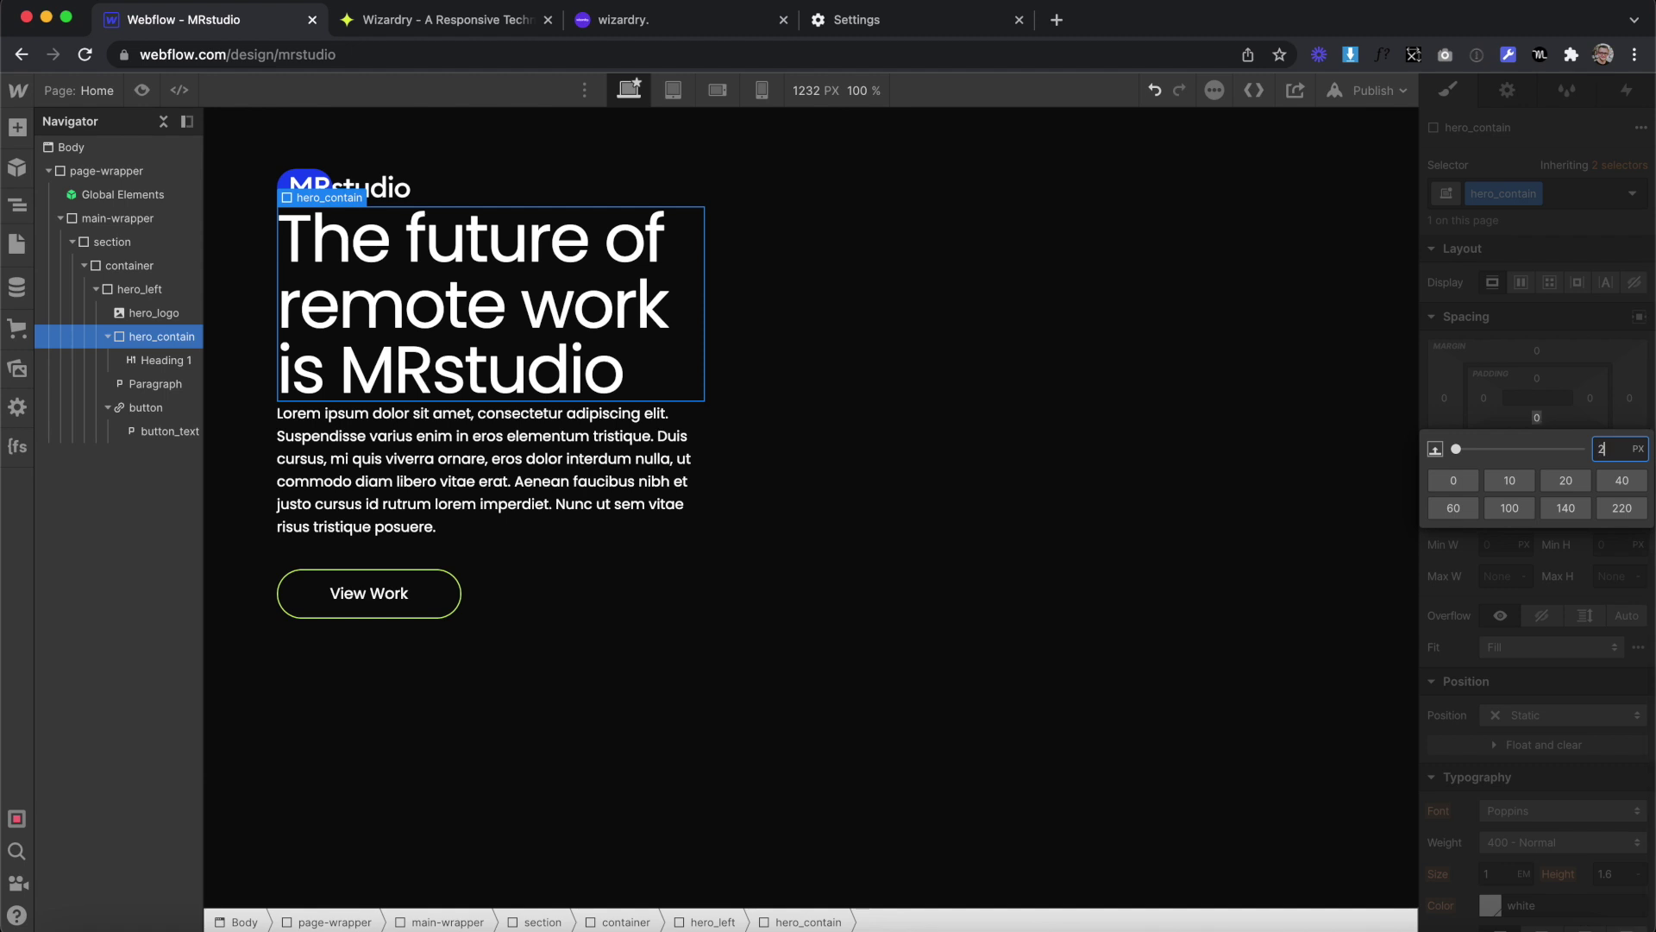
text(2em)
key(Return)
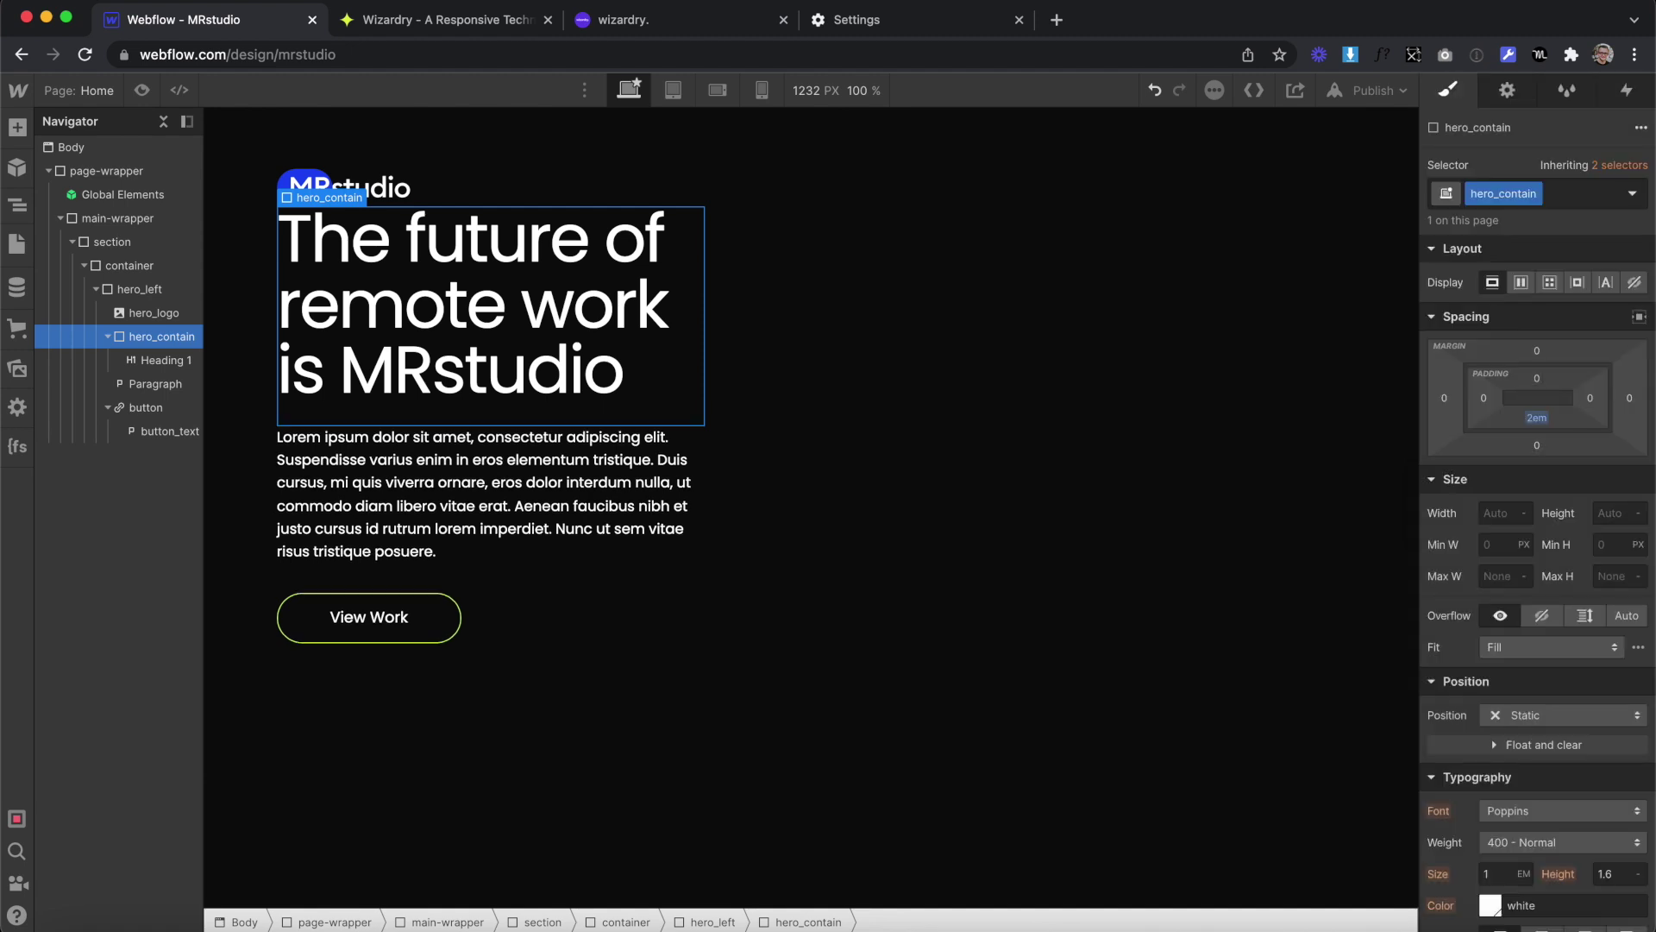
drag(1536, 420, 1534, 428)
Set the line height of the All Paragraphs tag to 1.8
click(597, 481)
click(1483, 194)
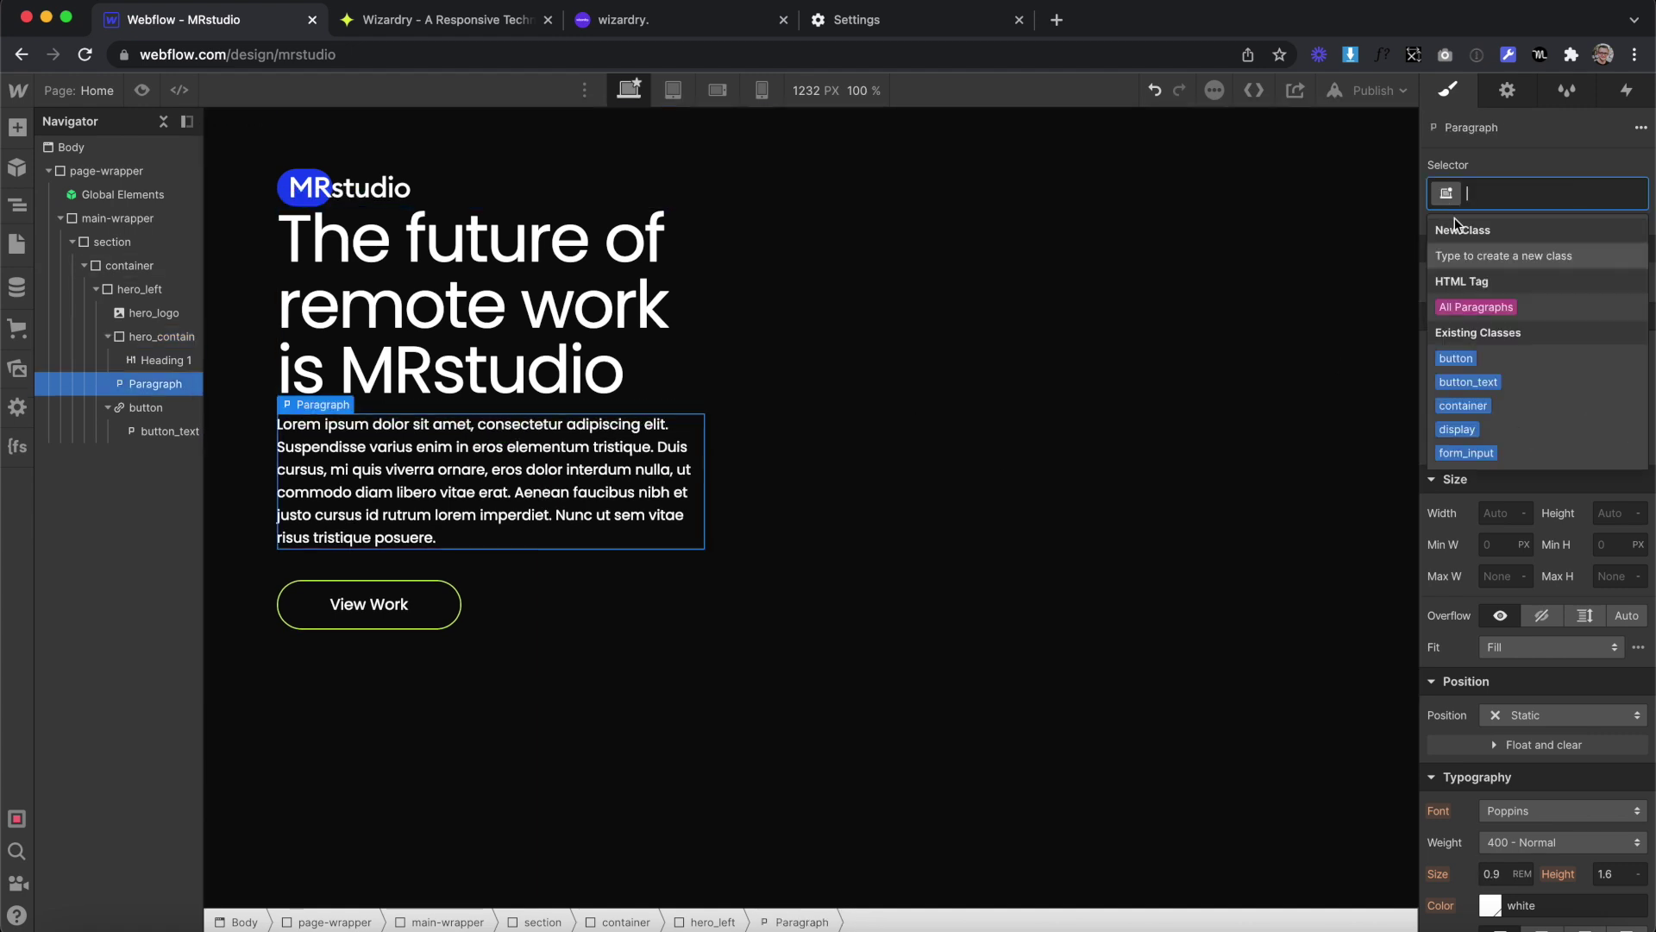
click(1472, 274)
click(1609, 874)
text(1.8)
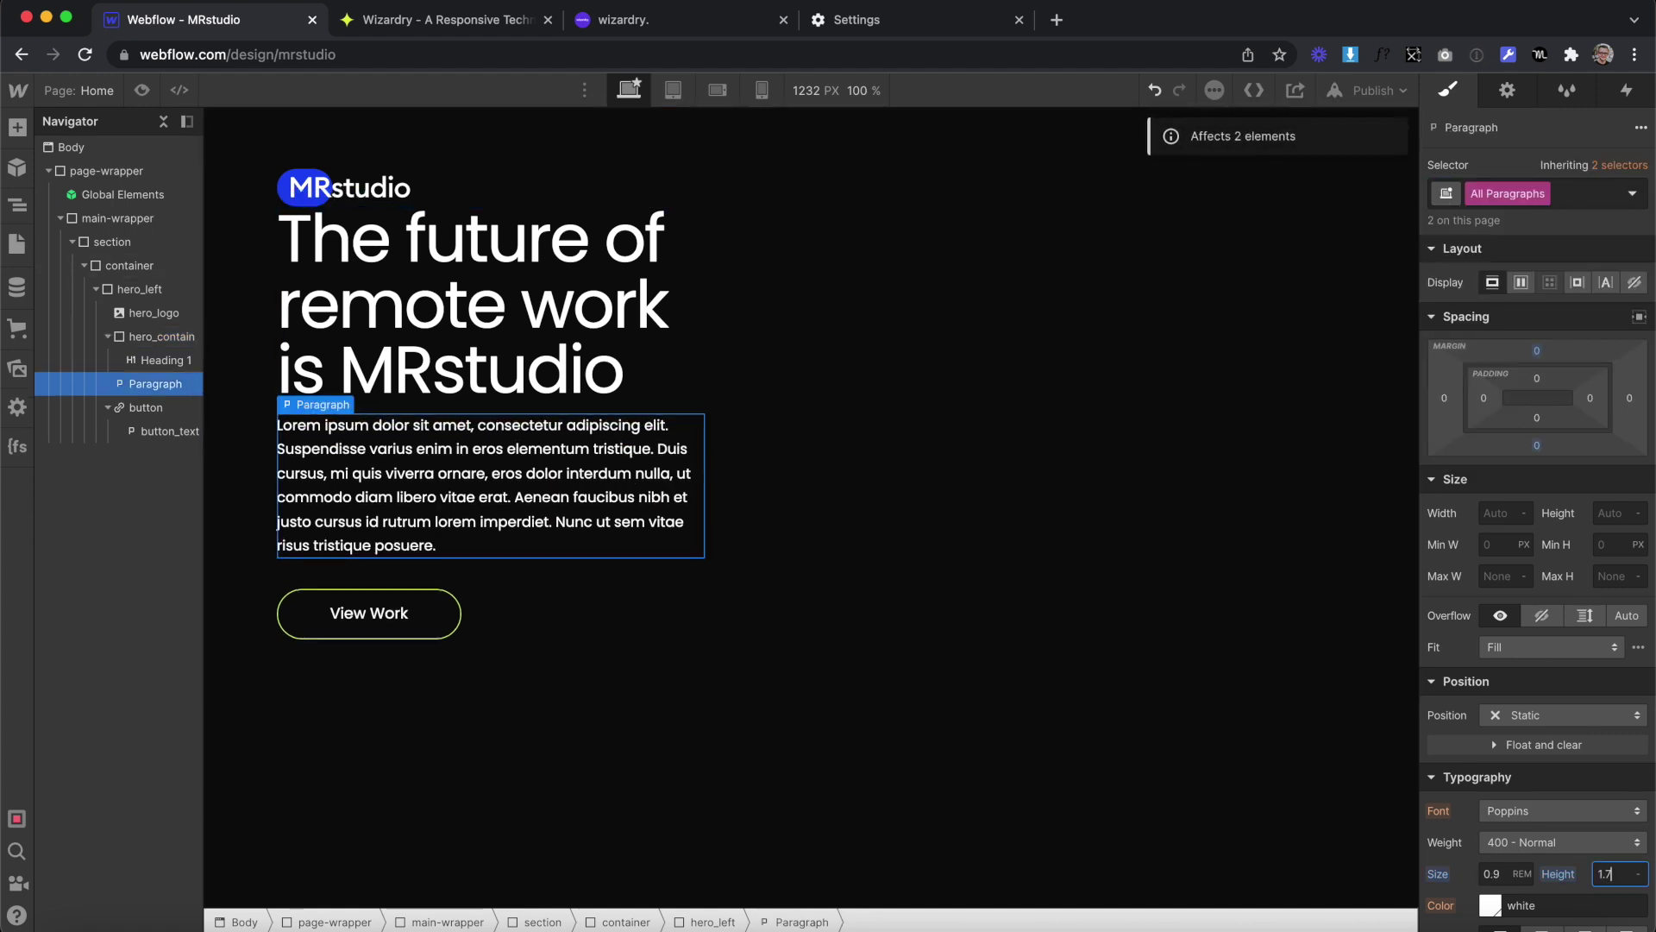
Replace the lorem ipsum paragraph with the "Collaborate with your team" copy from Adobe XD and remove its line break before "Escape"
key(ctrl+Right)
double_click(619, 594)
key(super+c)
key(ctrl+Left)
double_click(506, 503)
drag(471, 545, 203, 328)
key(super+v)
click(273, 463)
double_click(281, 451)
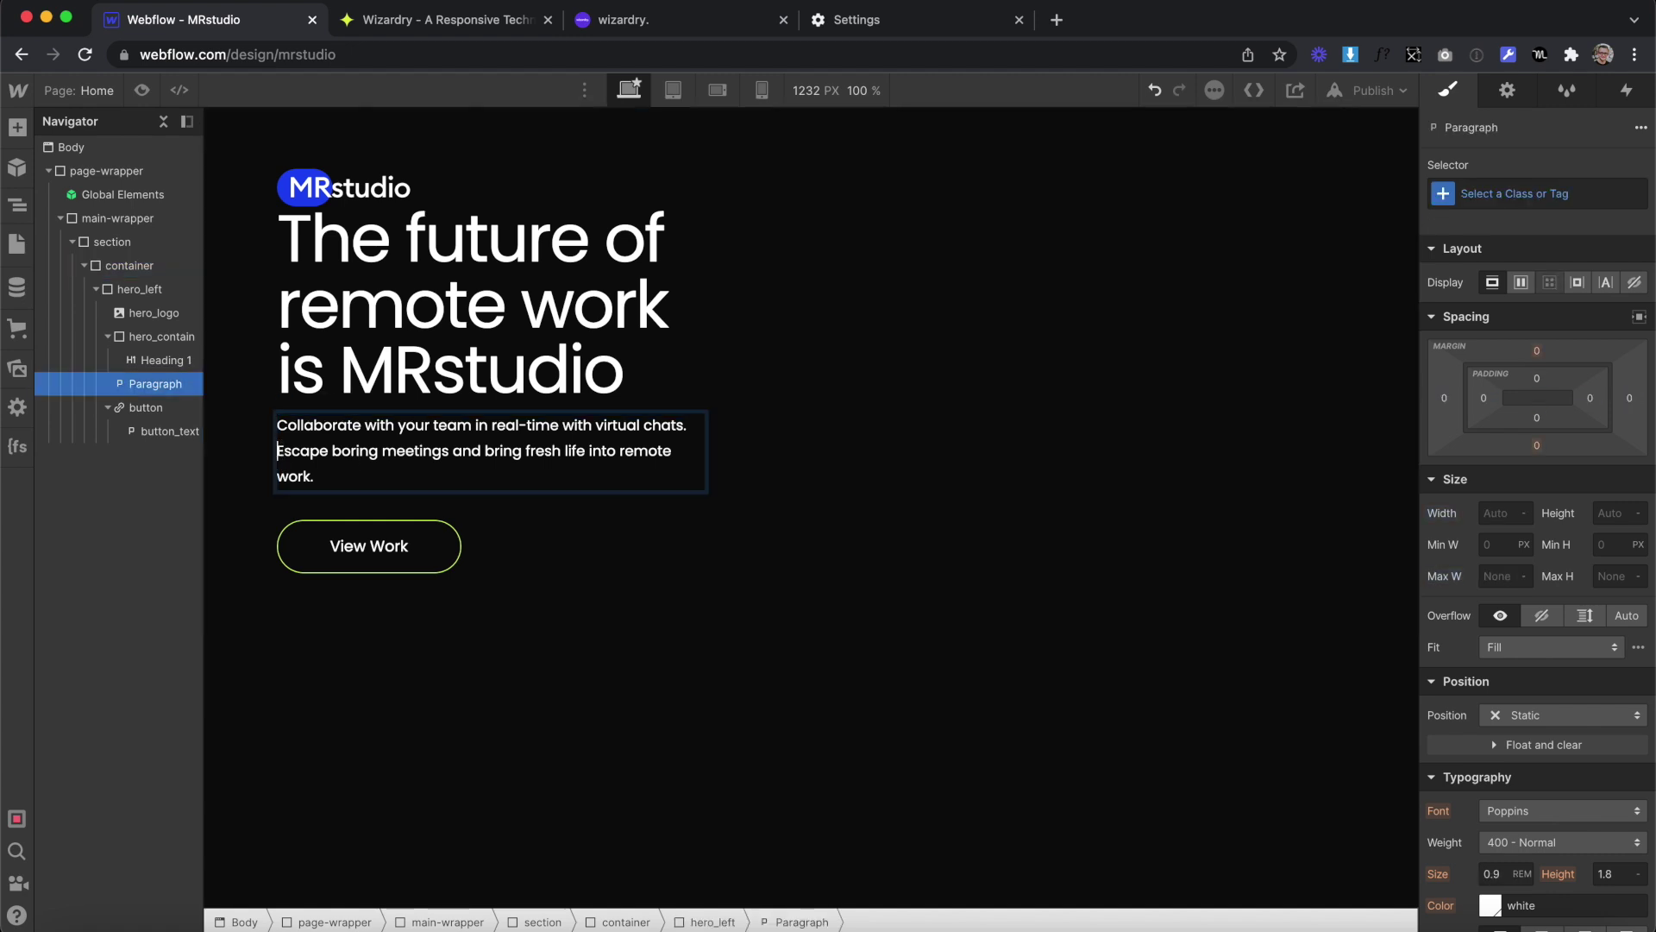
key(BackSpace)
click(684, 500)
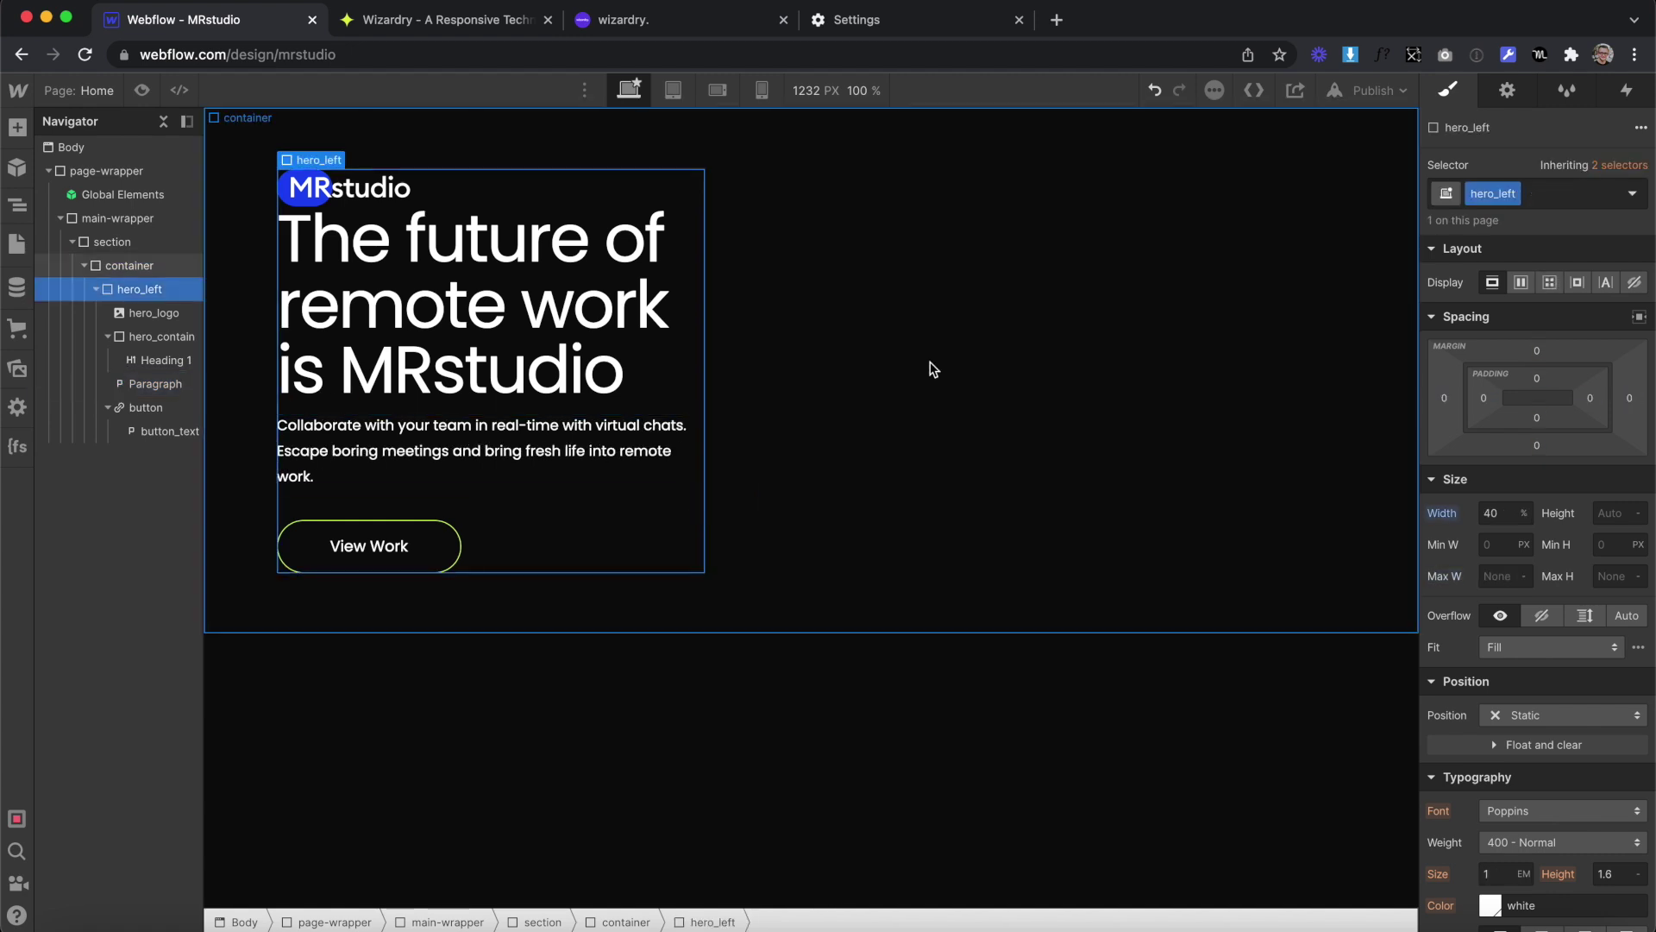
Check the gap between logo and heading in Adobe XD and add a matching bottom margin to hero_logo in Webflow
click(851, 313)
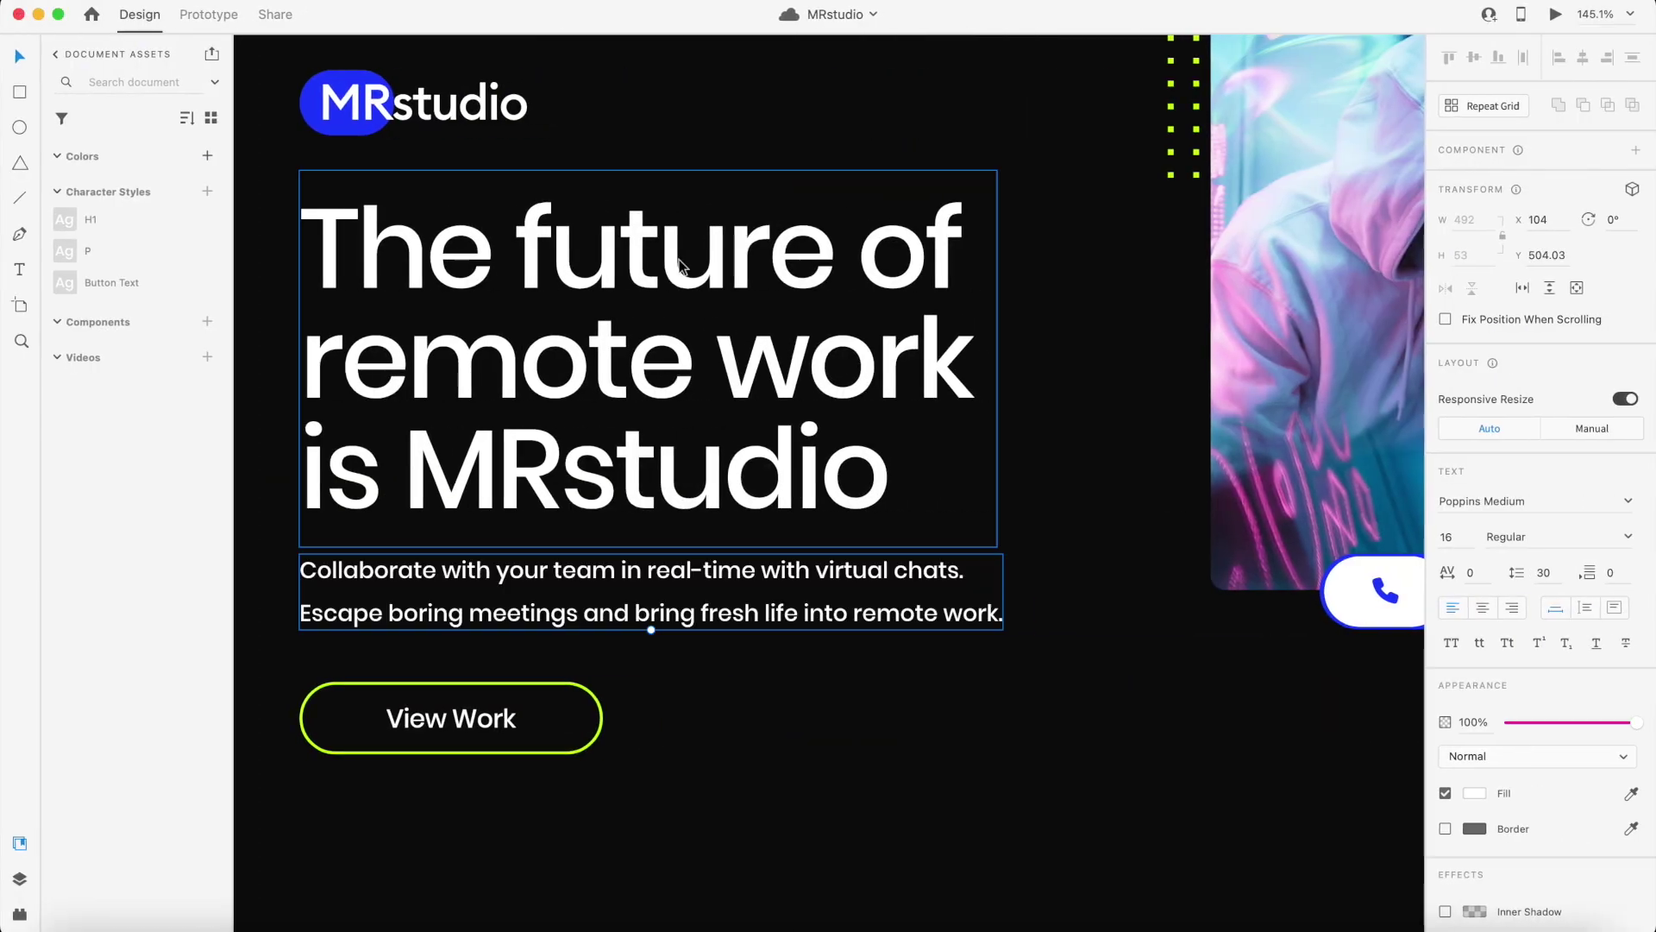
click(486, 118)
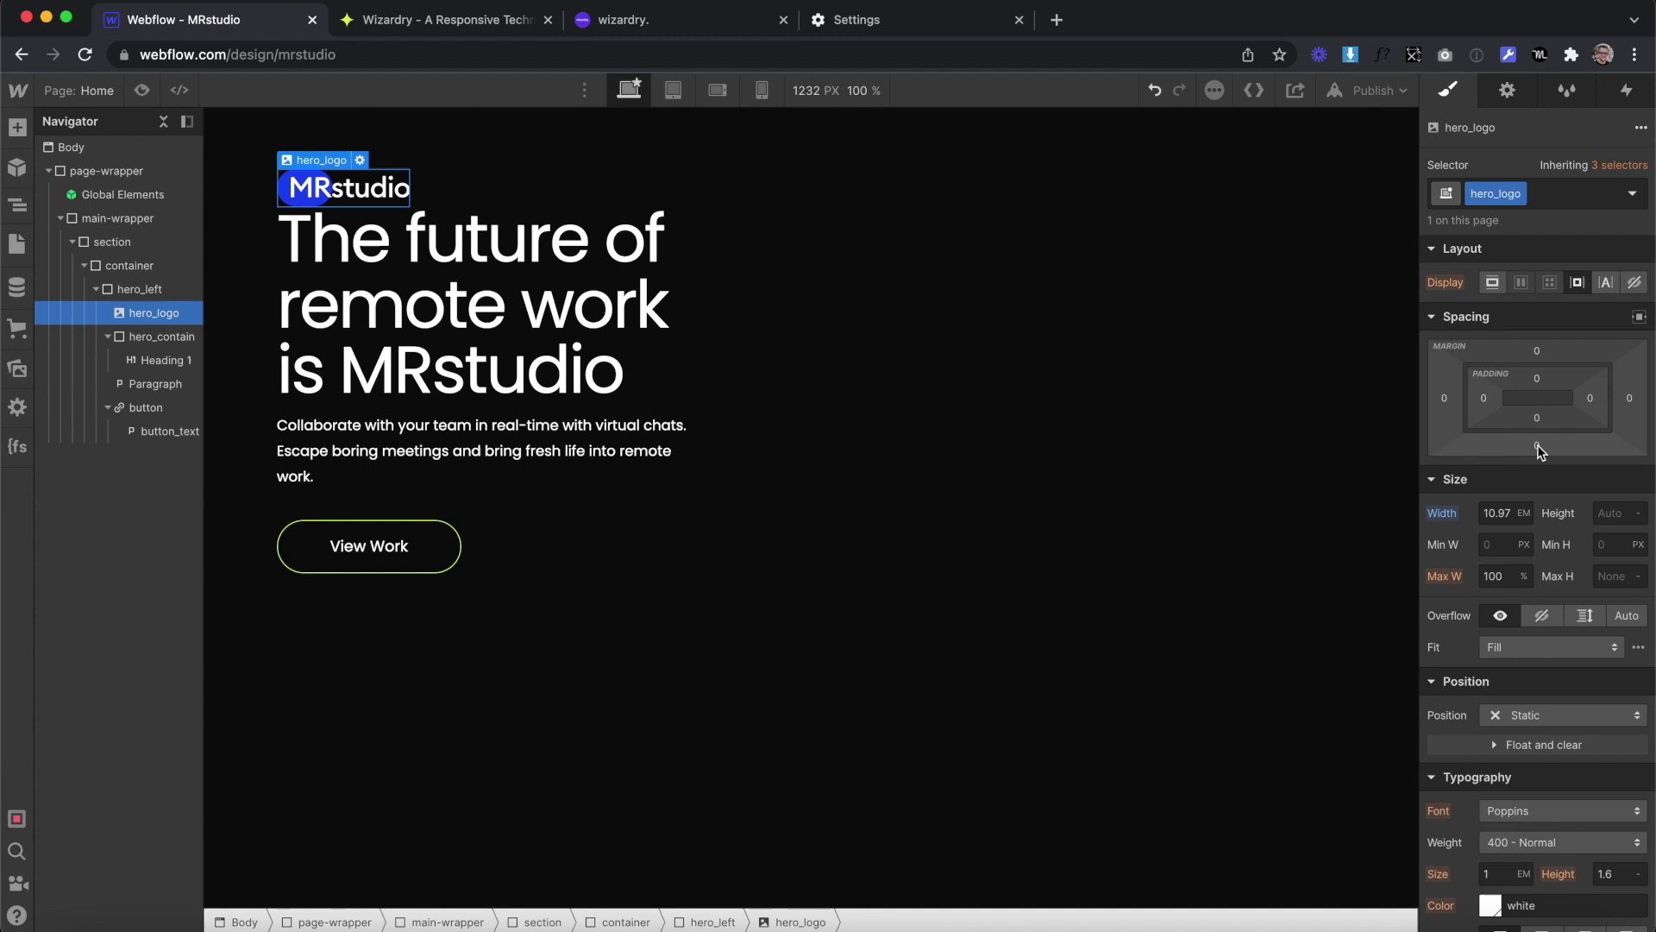
click(1537, 445)
key(Return)
Set the container's minimum height to 100 vh and make it a horizontal flexbox with centre-aligned children
click(1173, 420)
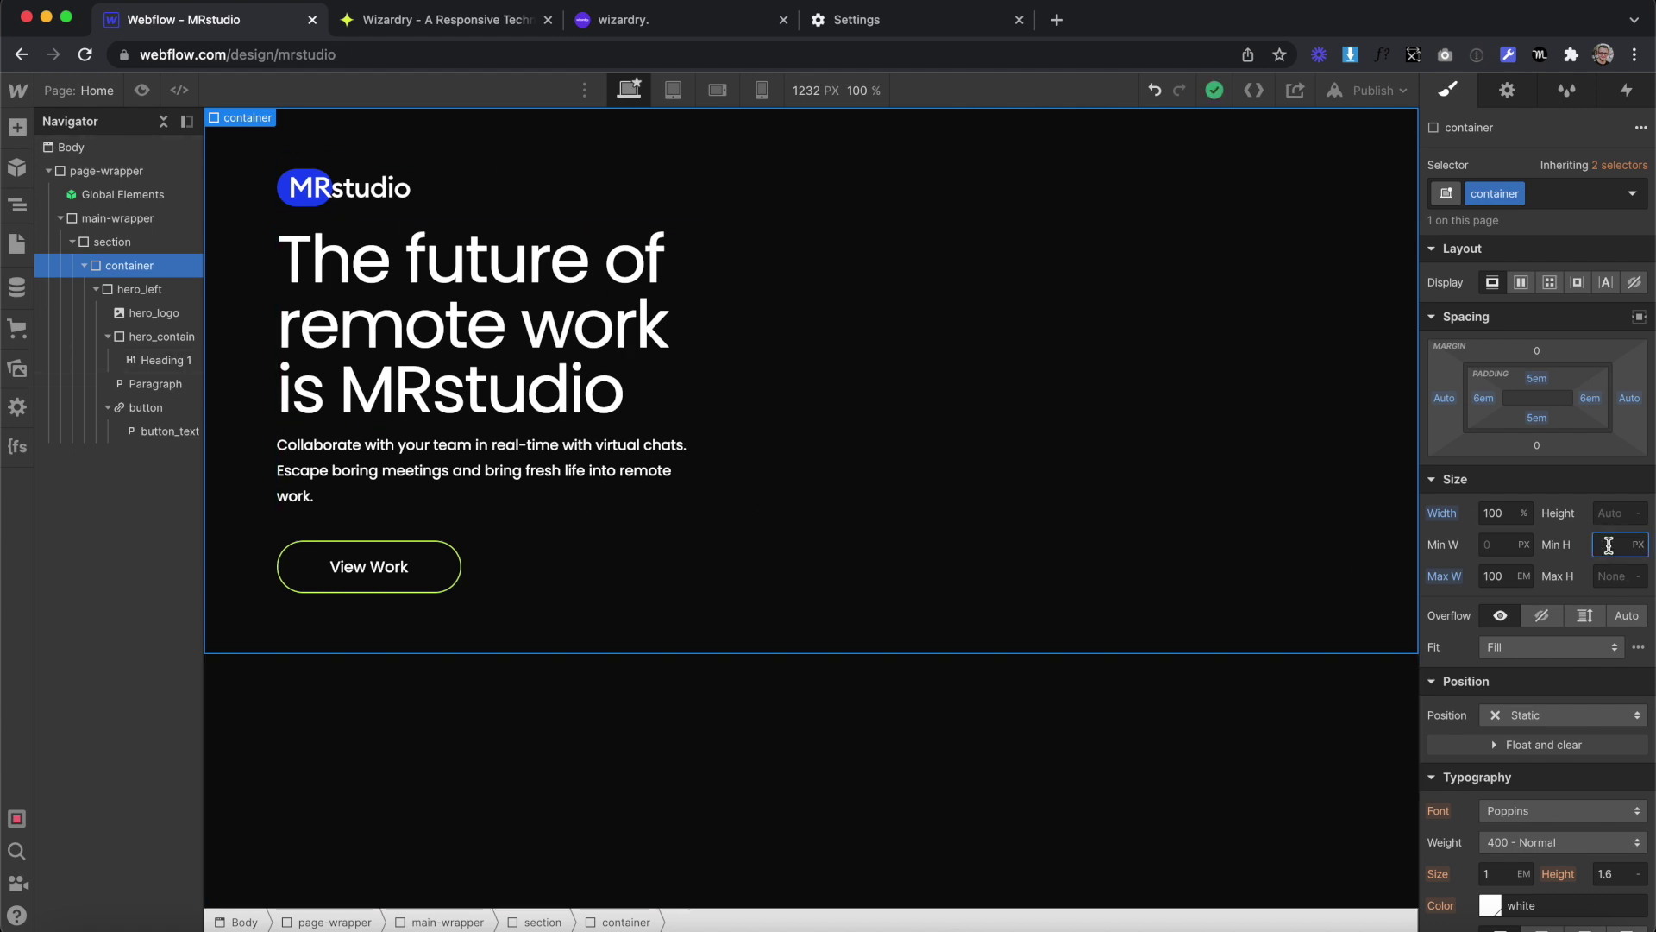
key(Return)
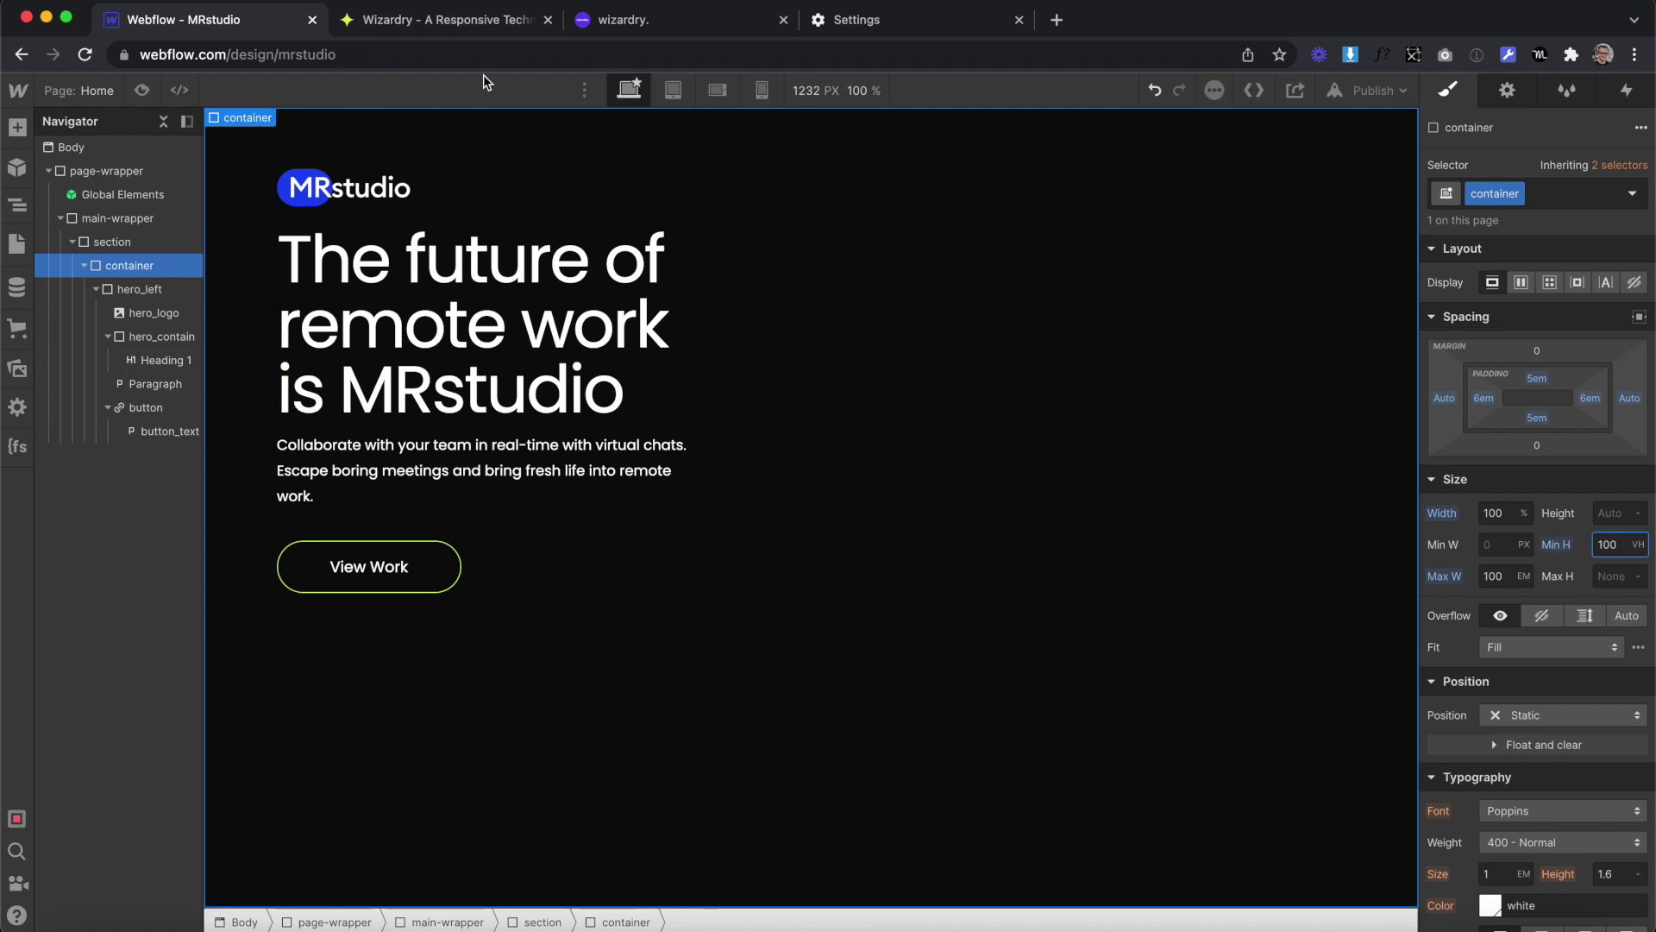
click(1524, 282)
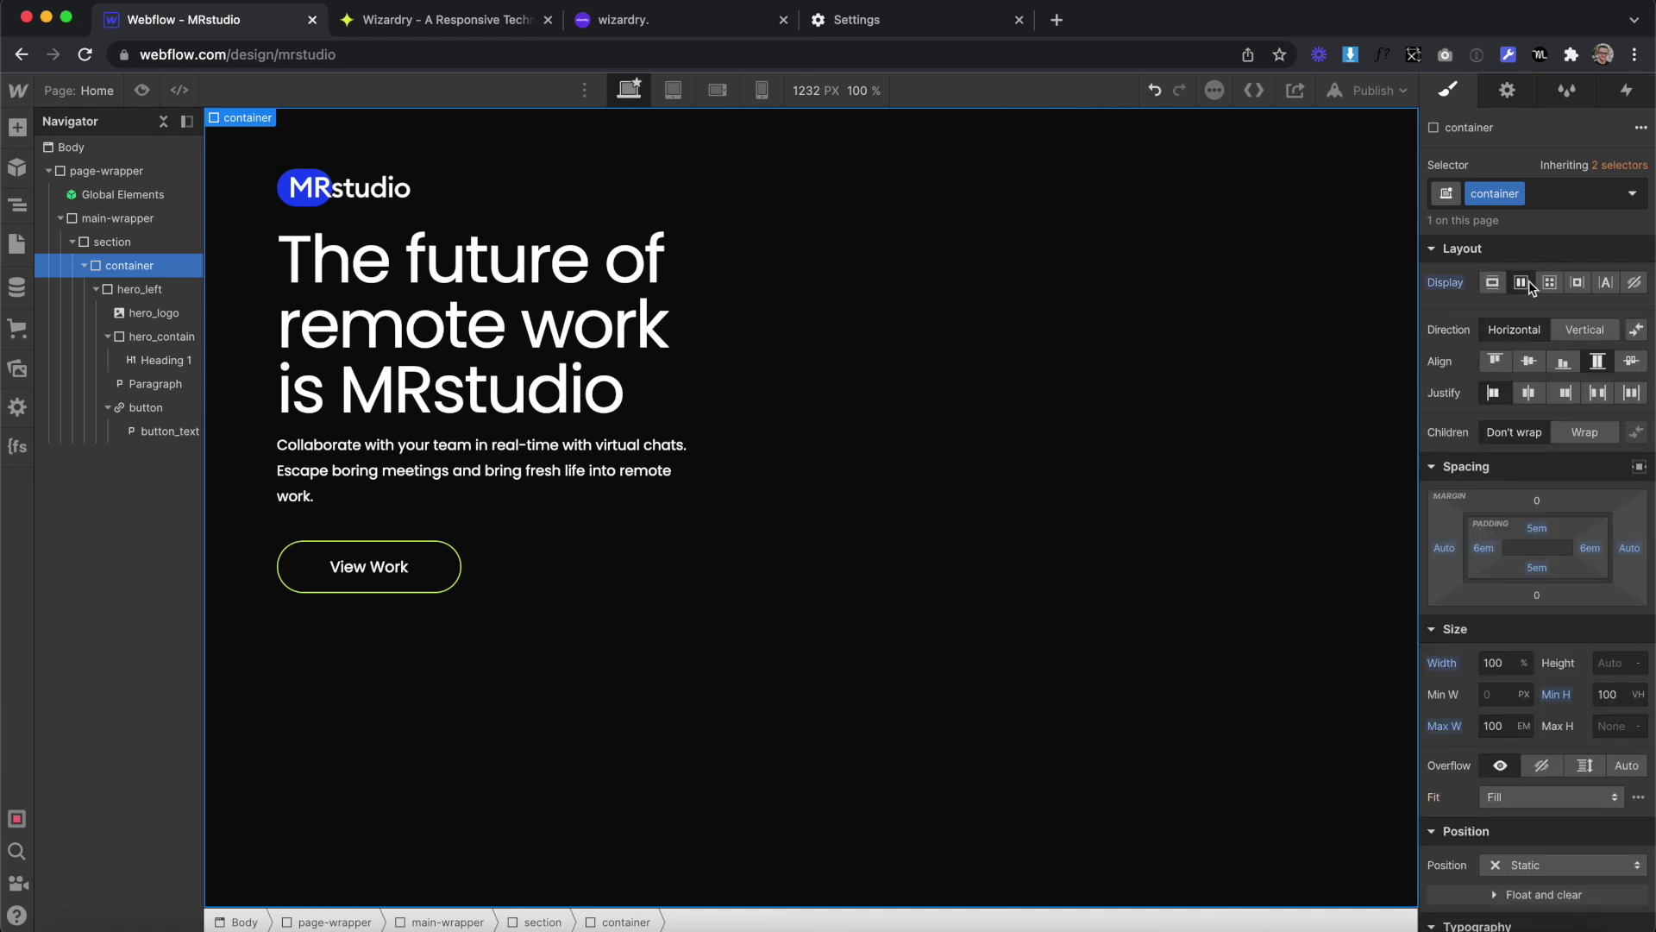
click(1528, 361)
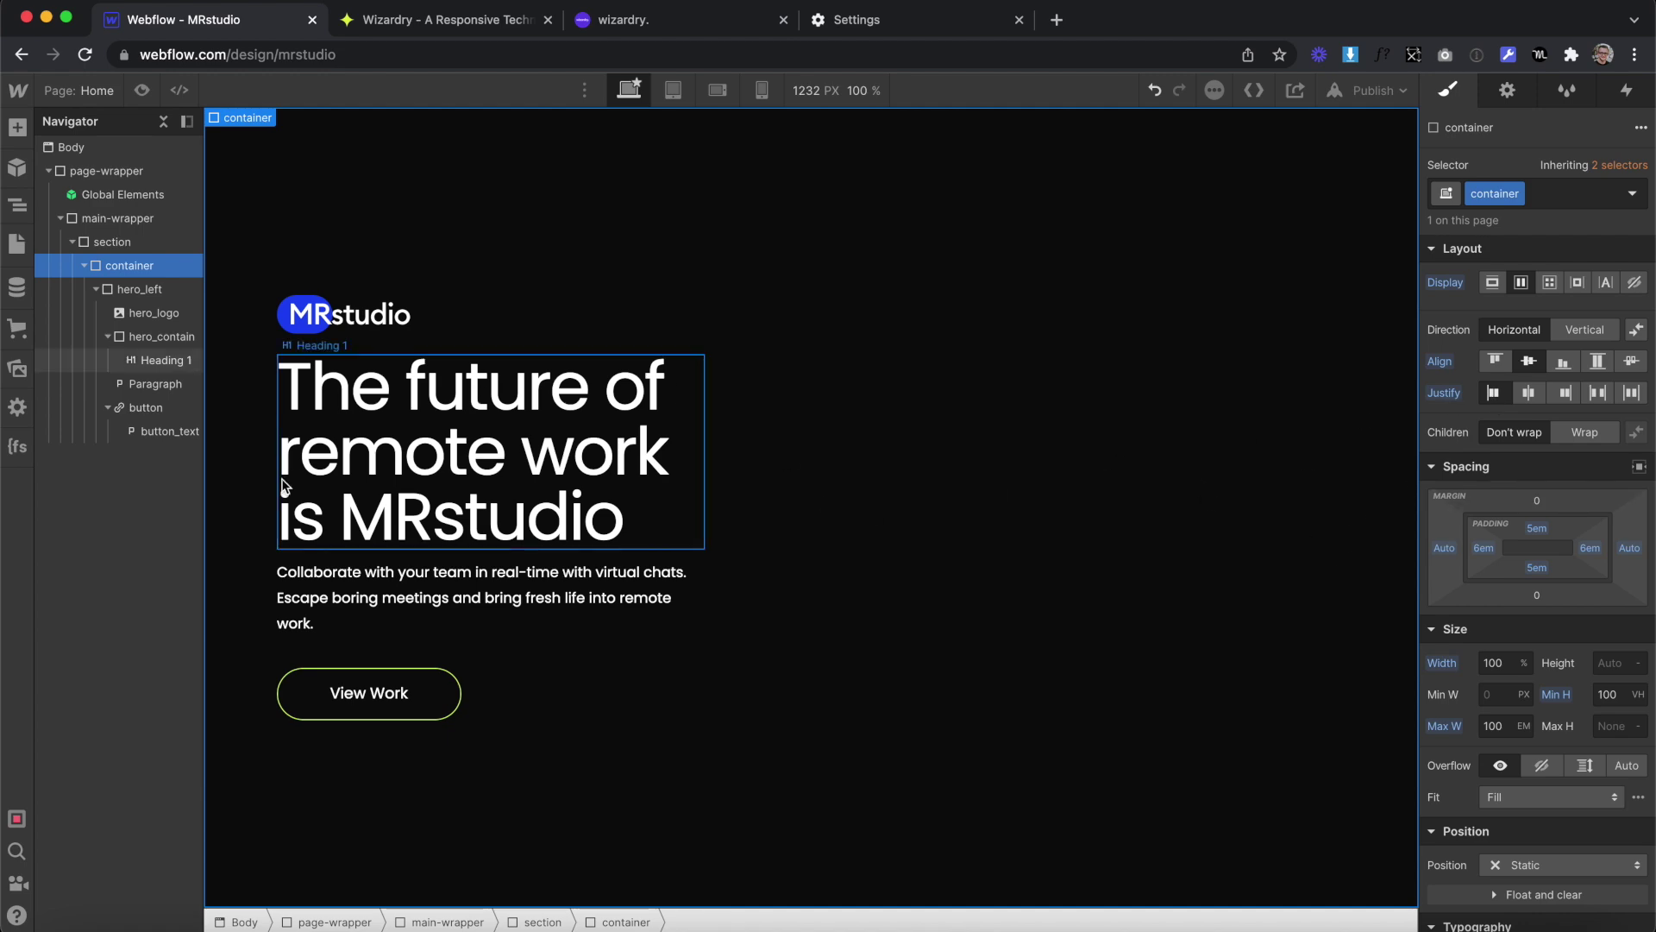
Compare the layout with the full Hero artboard in Adobe XD and publish the Webflow site to mrstudio.webflow.io
click(567, 320)
key(ctrl+Right)
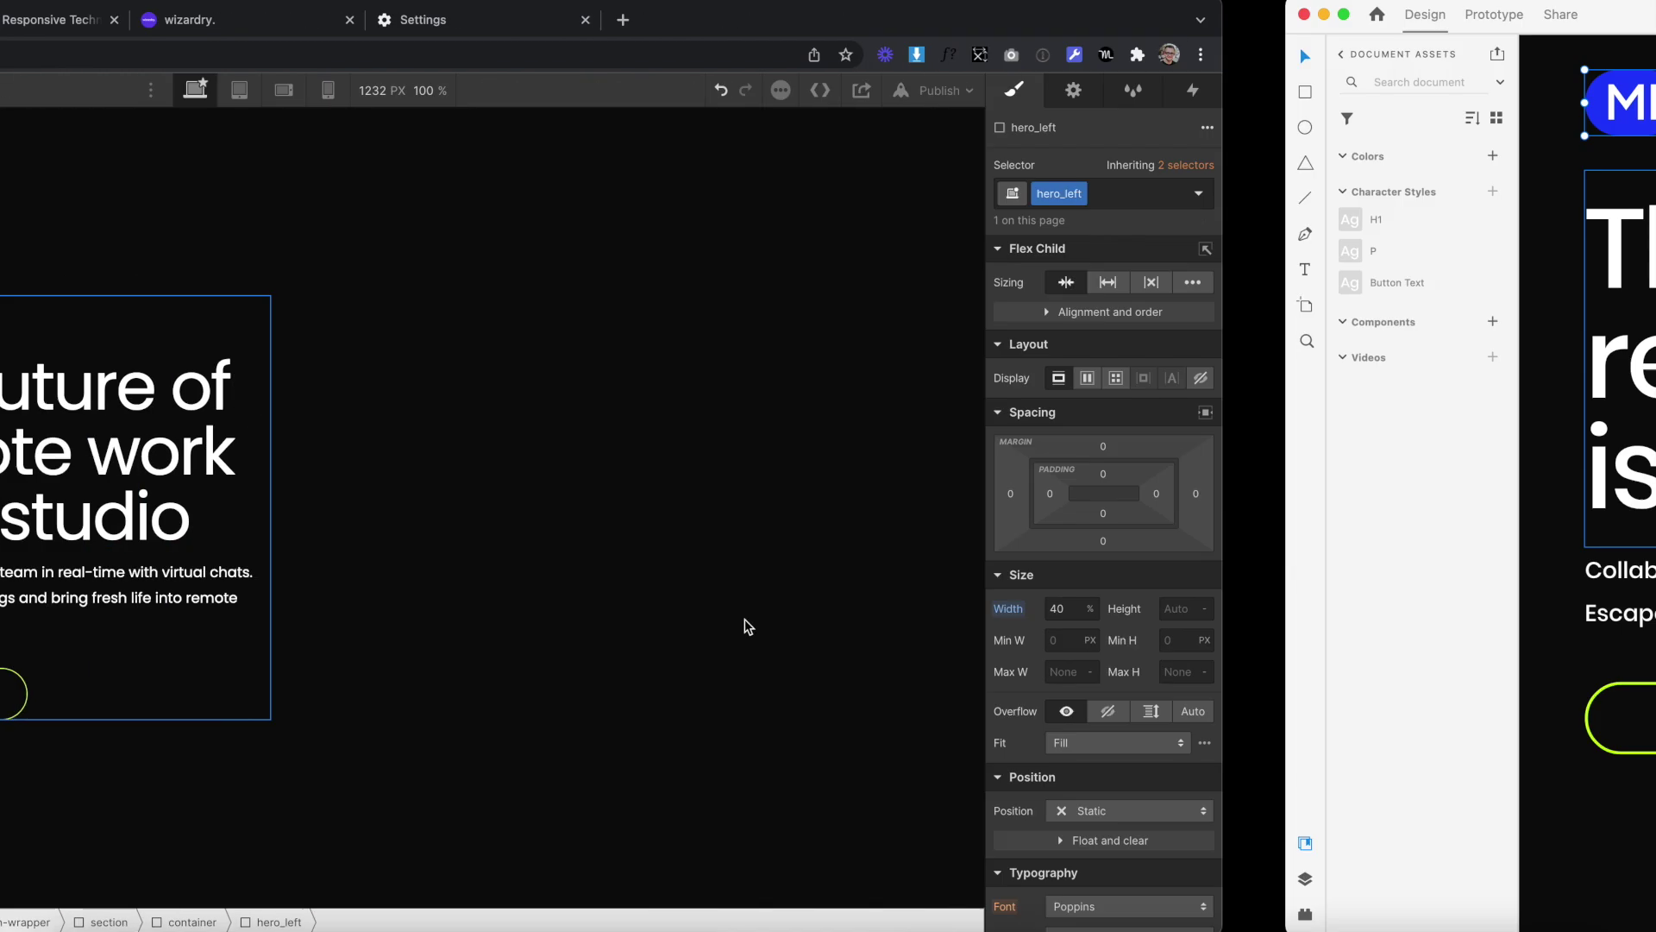
scroll(656, 453, down, 5)
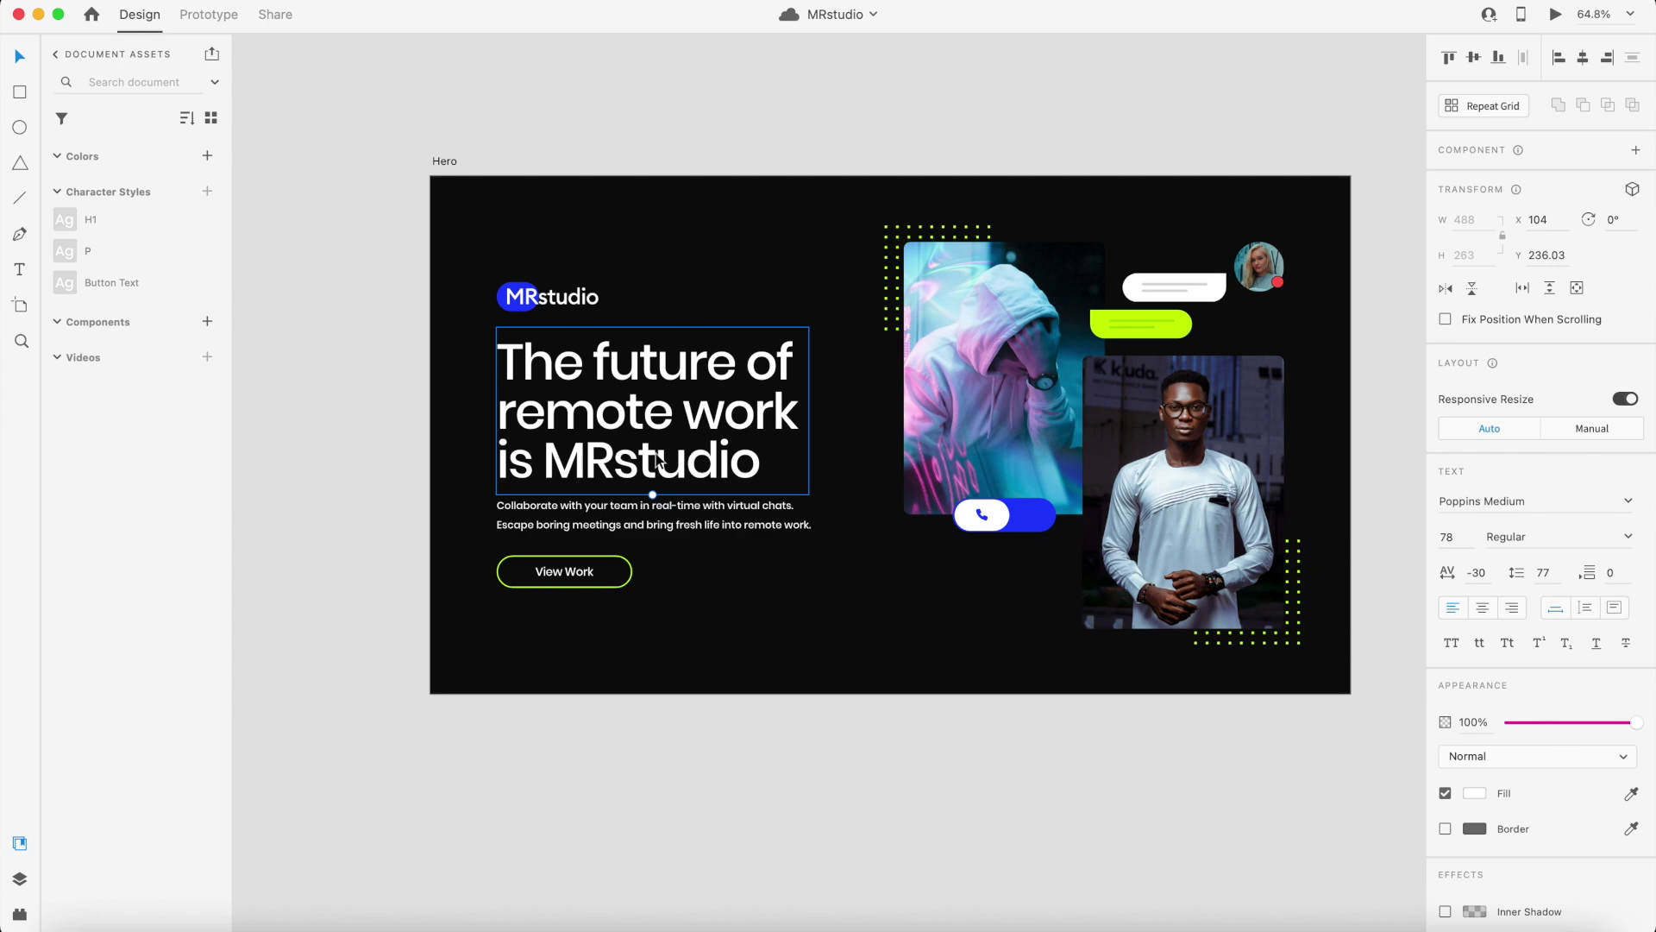
key(ctrl+Left)
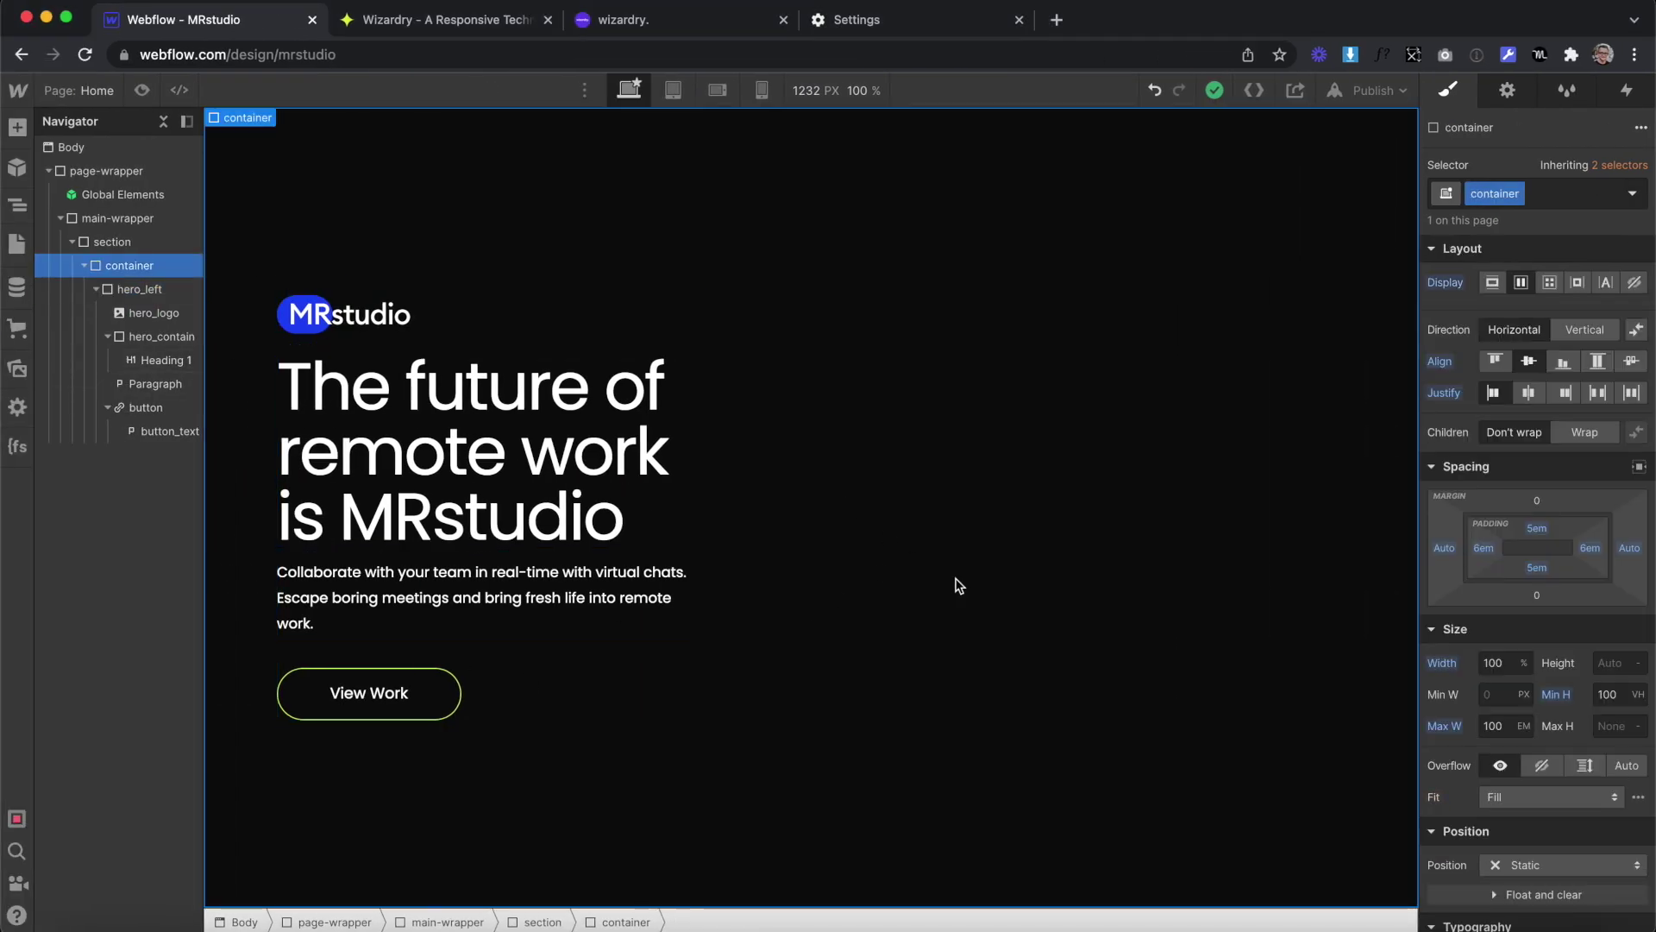
click(1387, 91)
click(1324, 341)
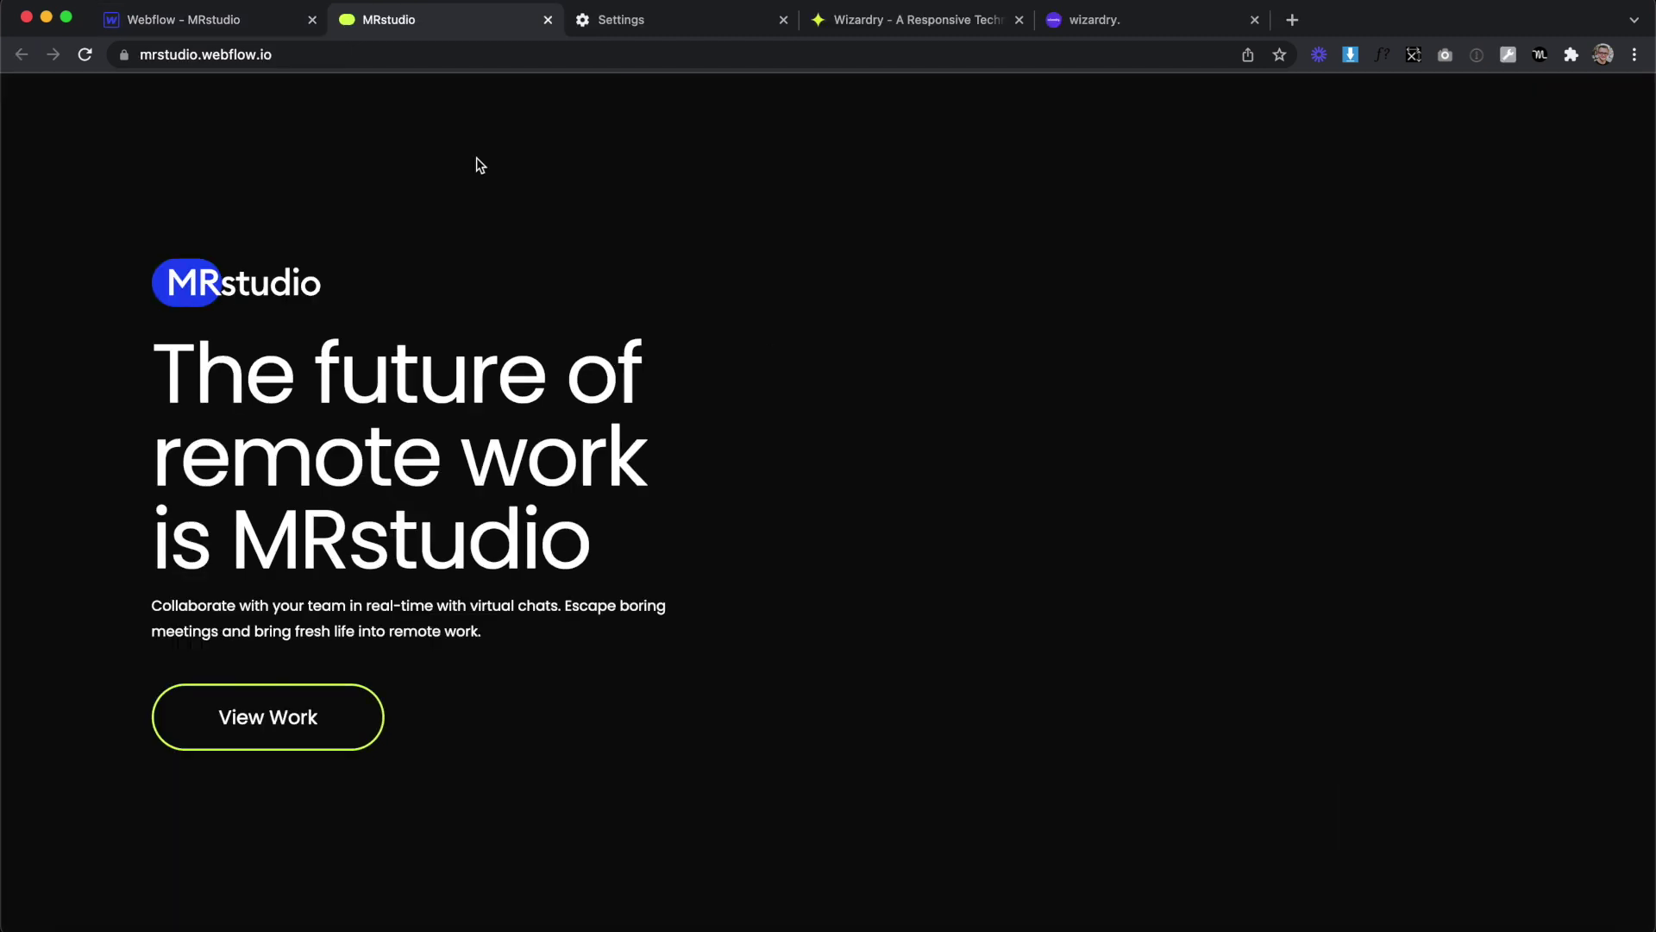
Choose a larger font size in the browser settings and check how the published MRstudio page scales
click(648, 27)
click(1261, 521)
click(1219, 577)
click(388, 19)
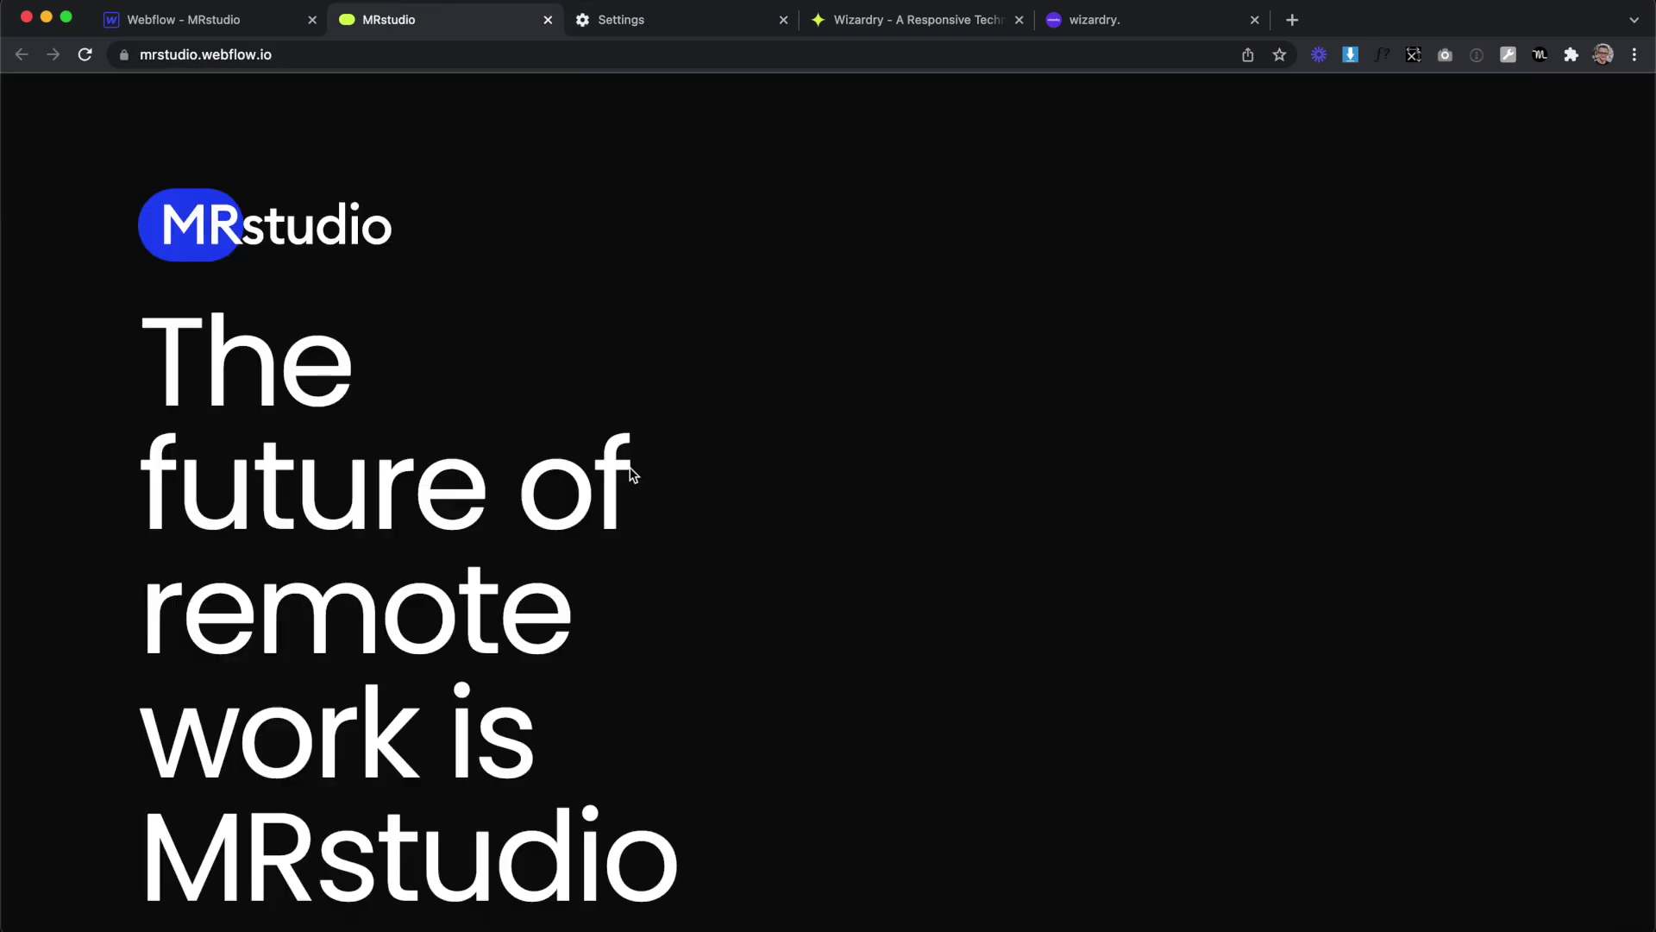
scroll(592, 484, down, 5)
scroll(592, 484, up, 5)
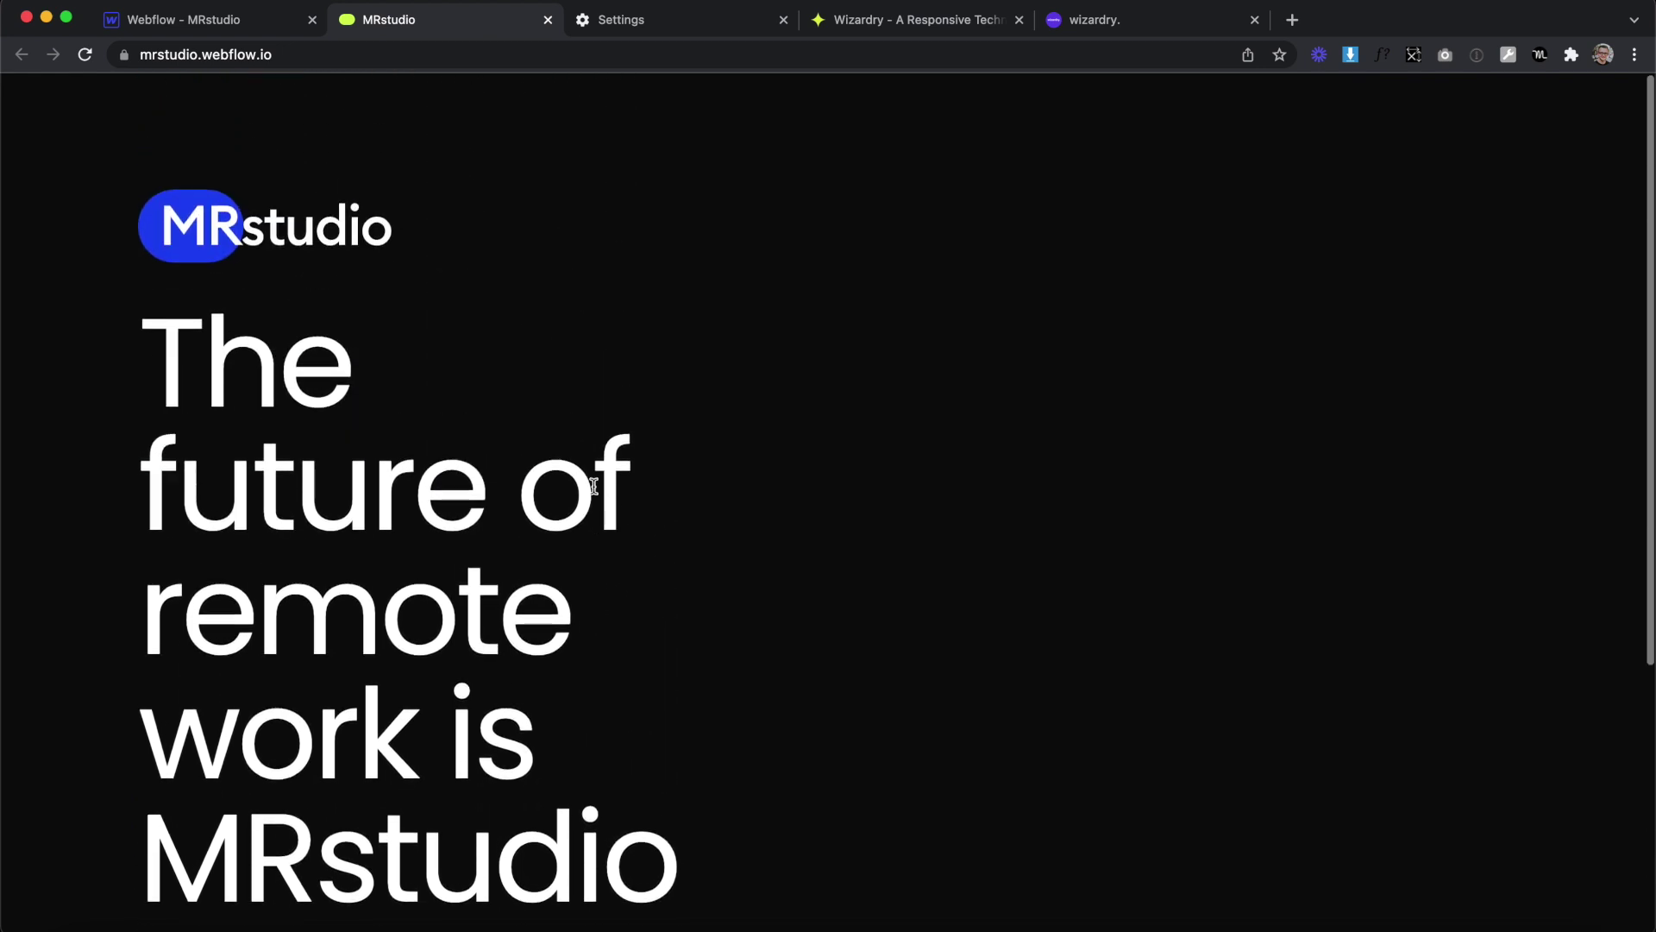
Review the width of hero_left and the container's padding in Webflow, and examine the hero's two photos and call button in Adobe XD
key(ctrl+shift+Tab)
click(1493, 613)
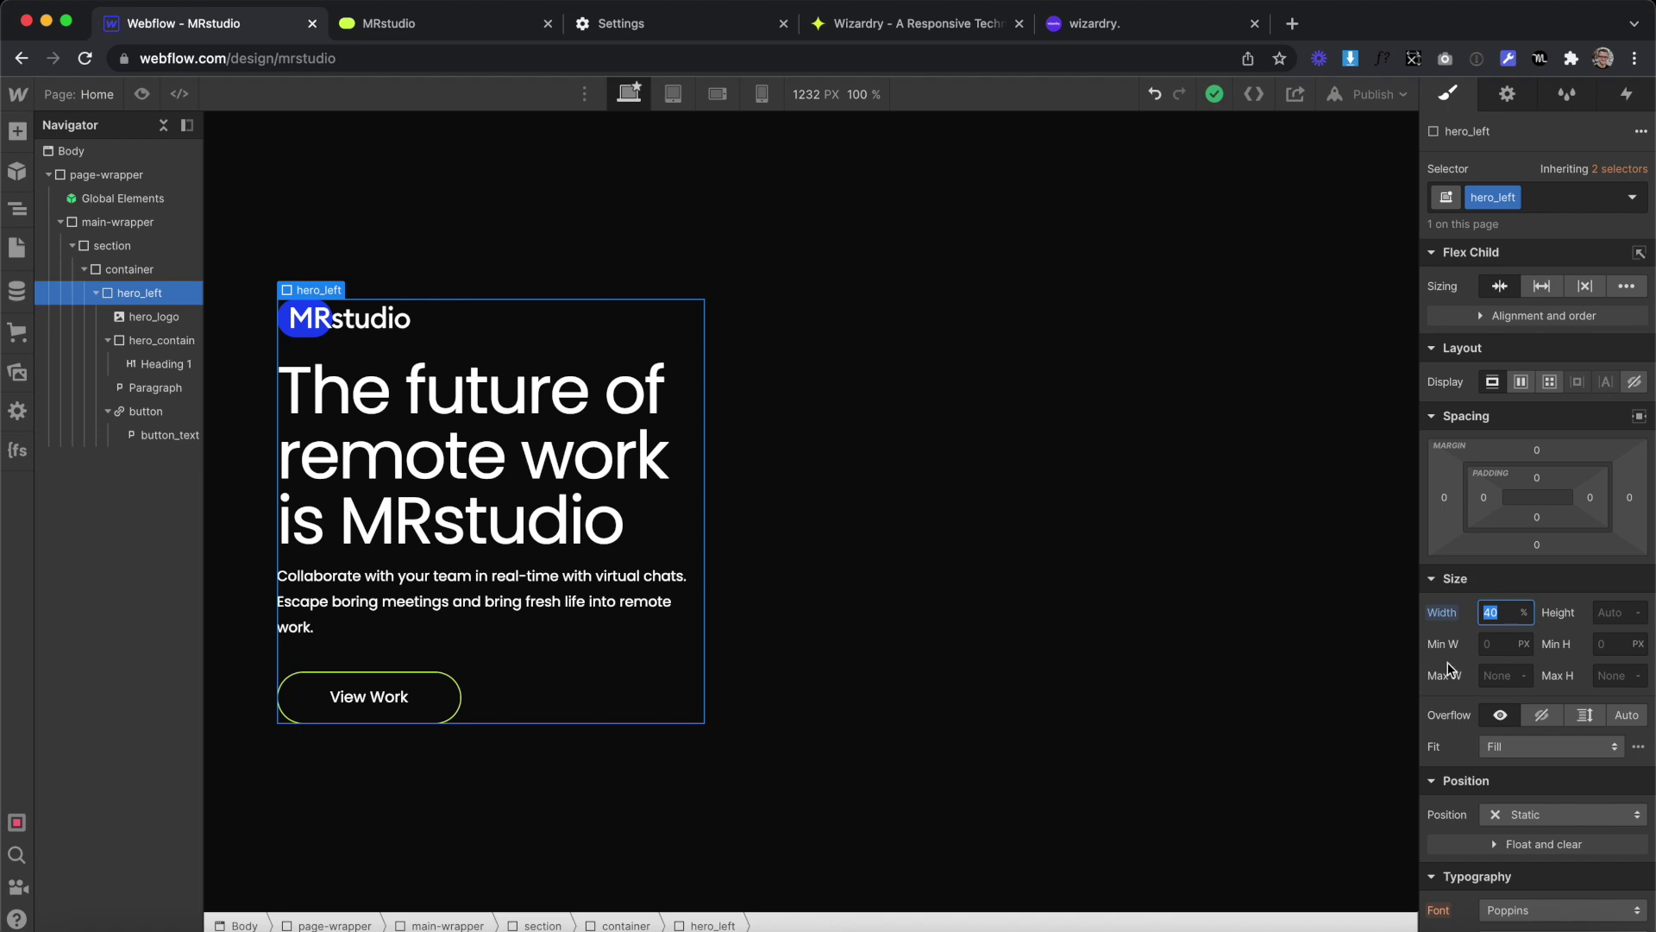
click(1047, 581)
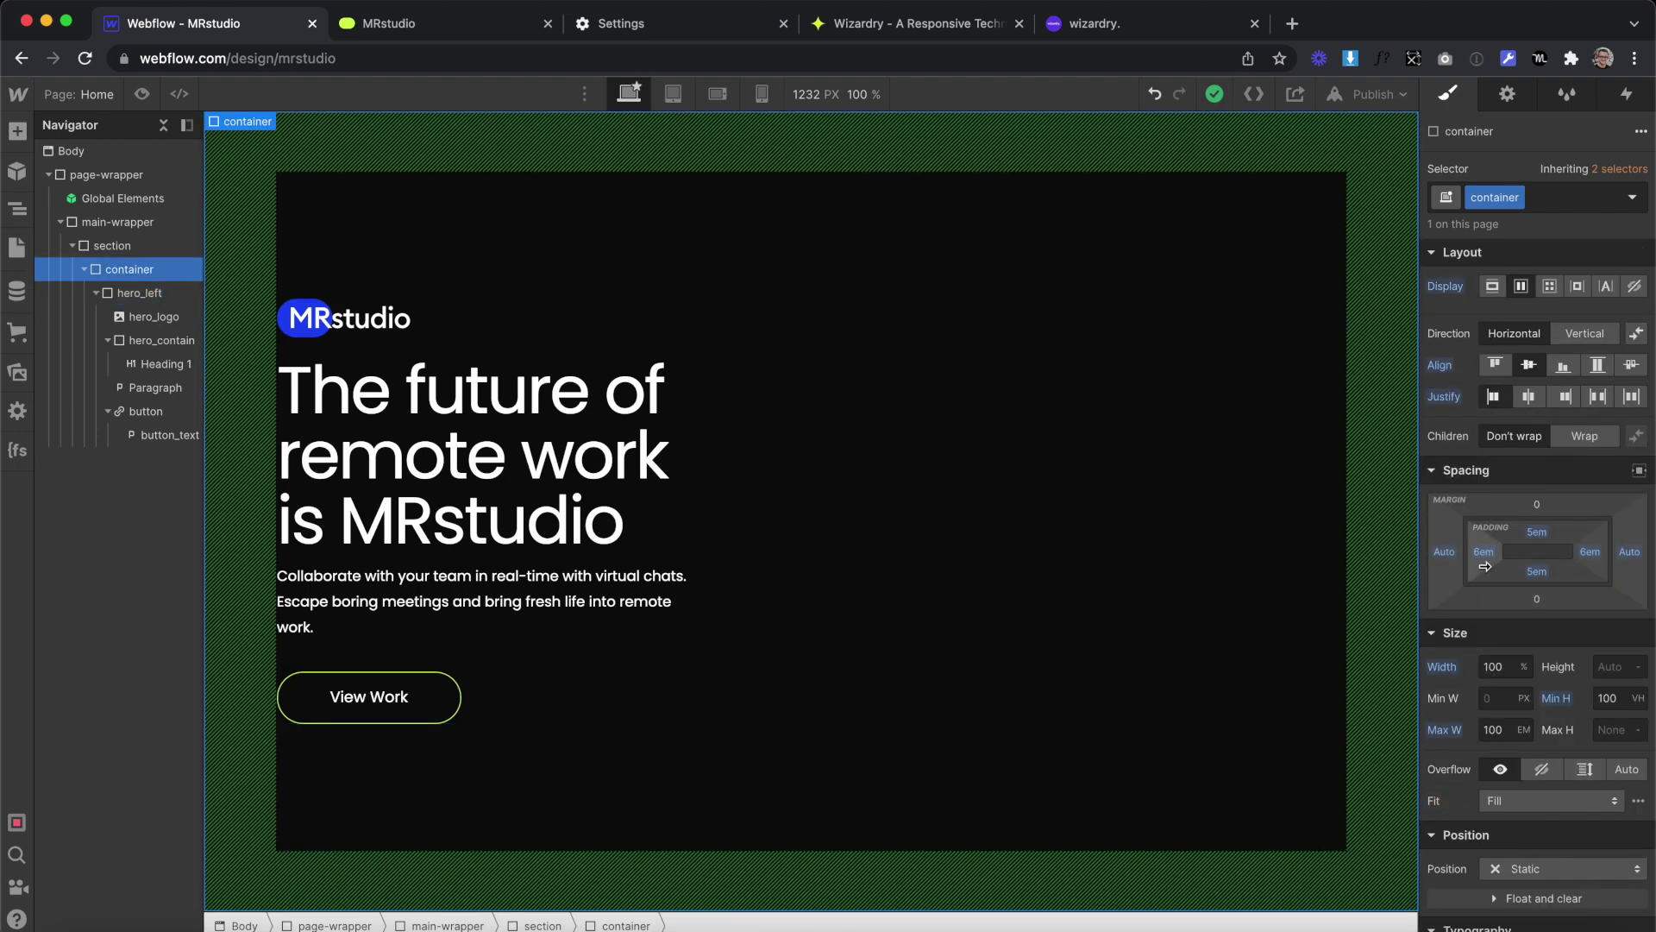
click(642, 677)
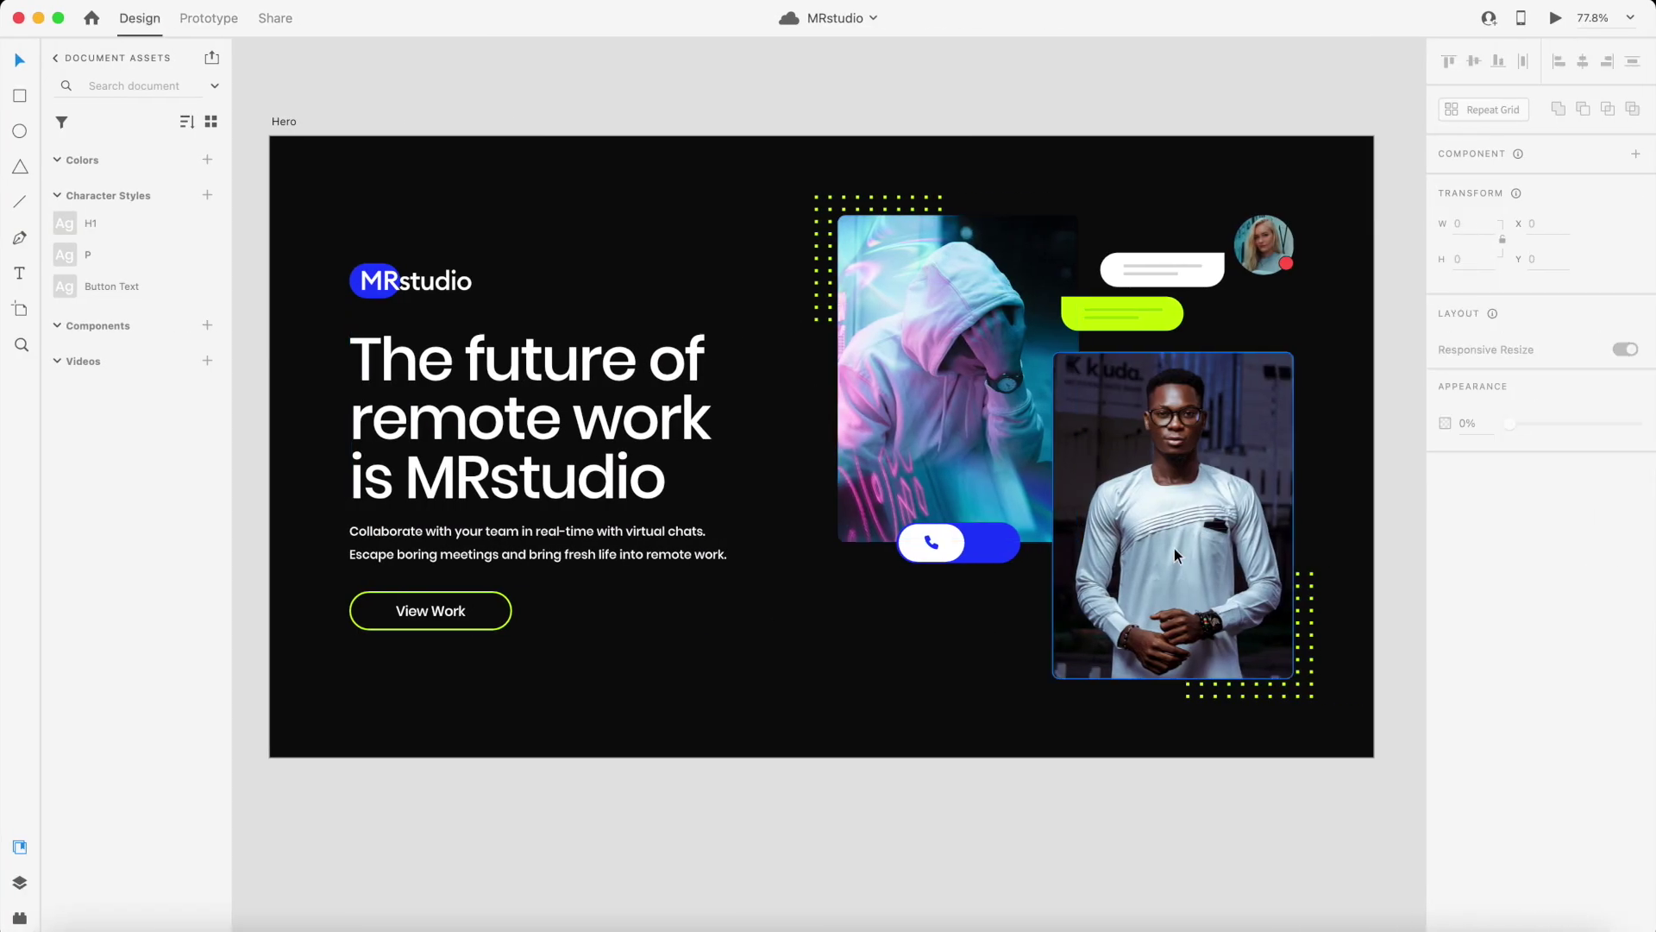
click(1239, 577)
click(950, 399)
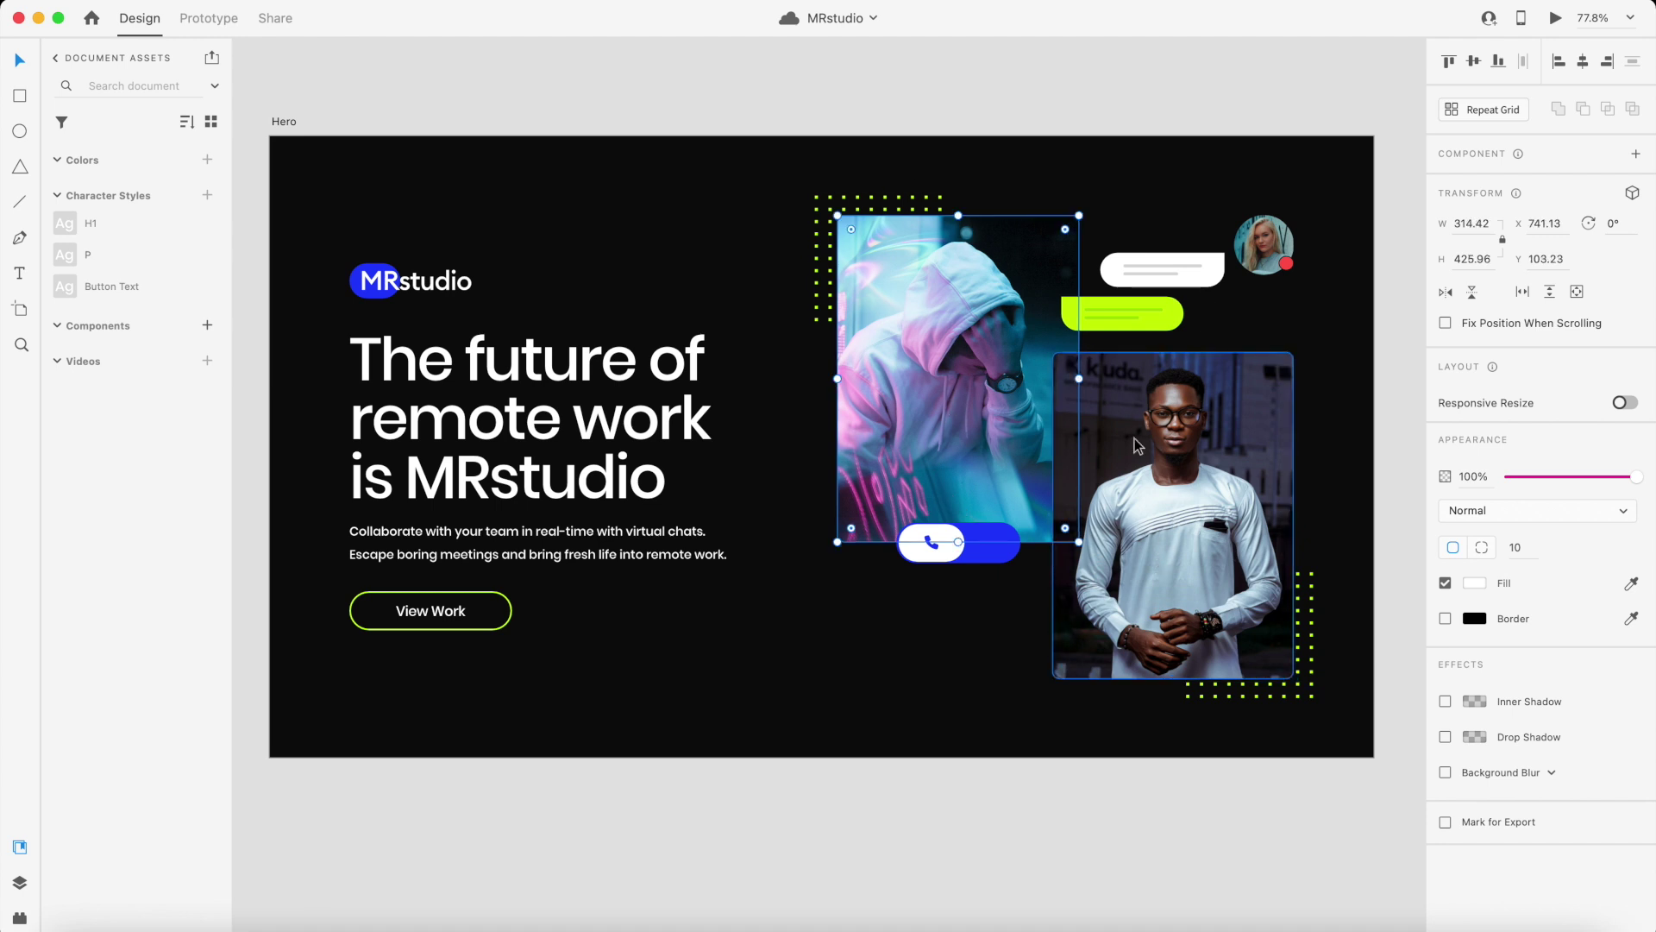
click(998, 556)
click(999, 633)
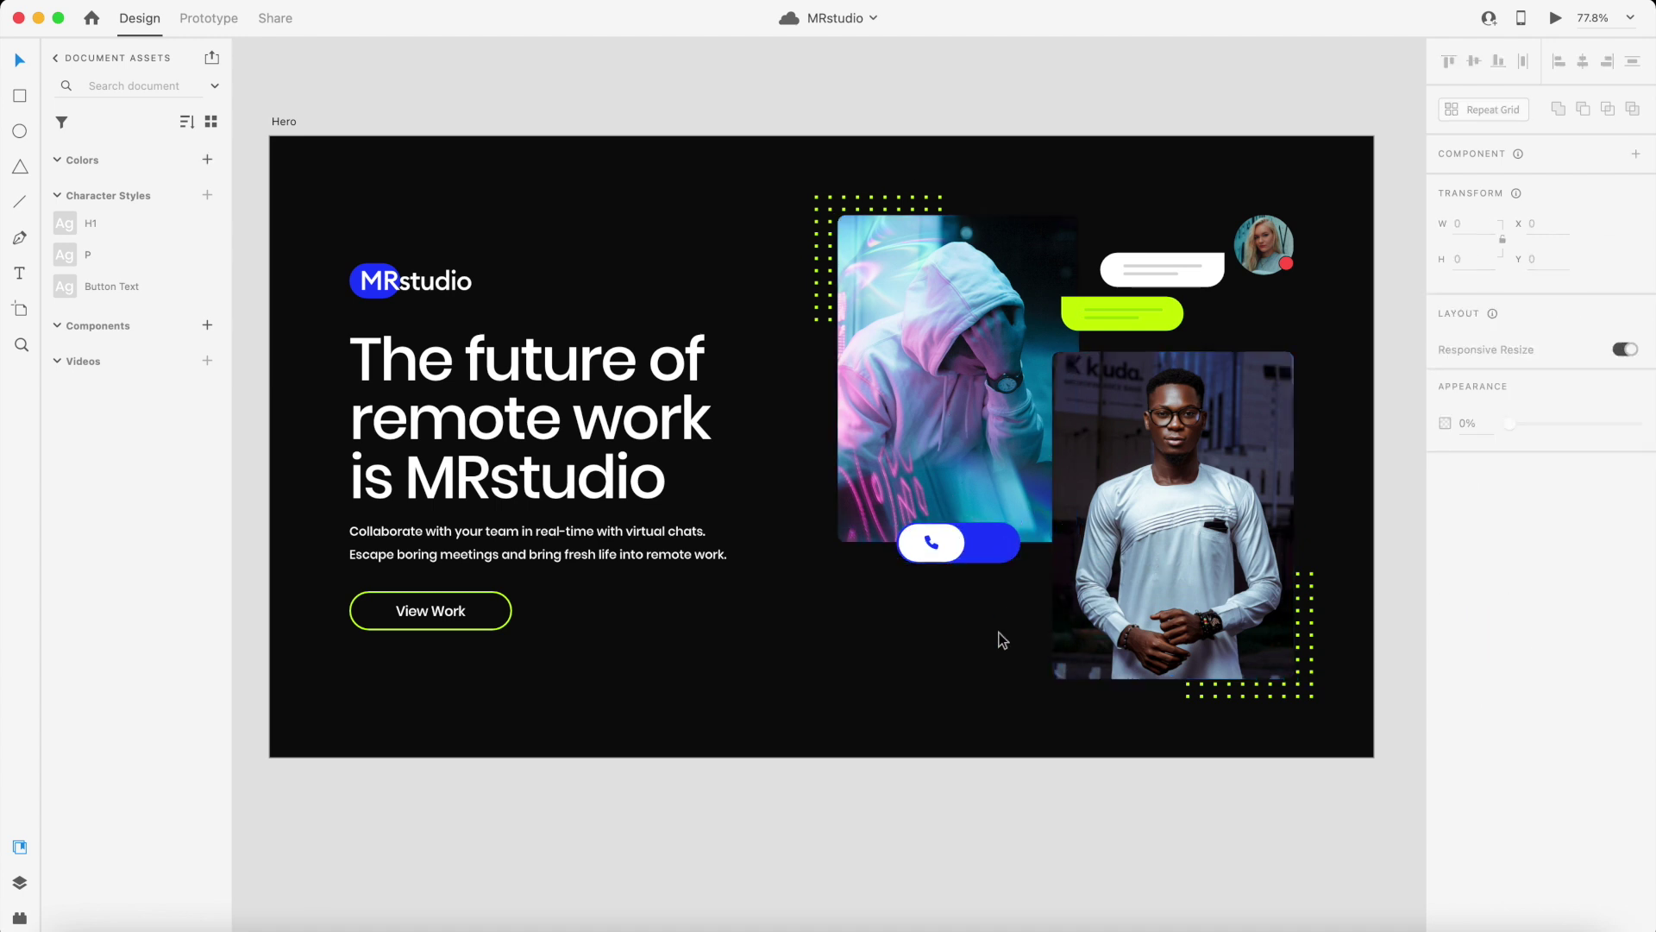
click(952, 362)
click(1206, 549)
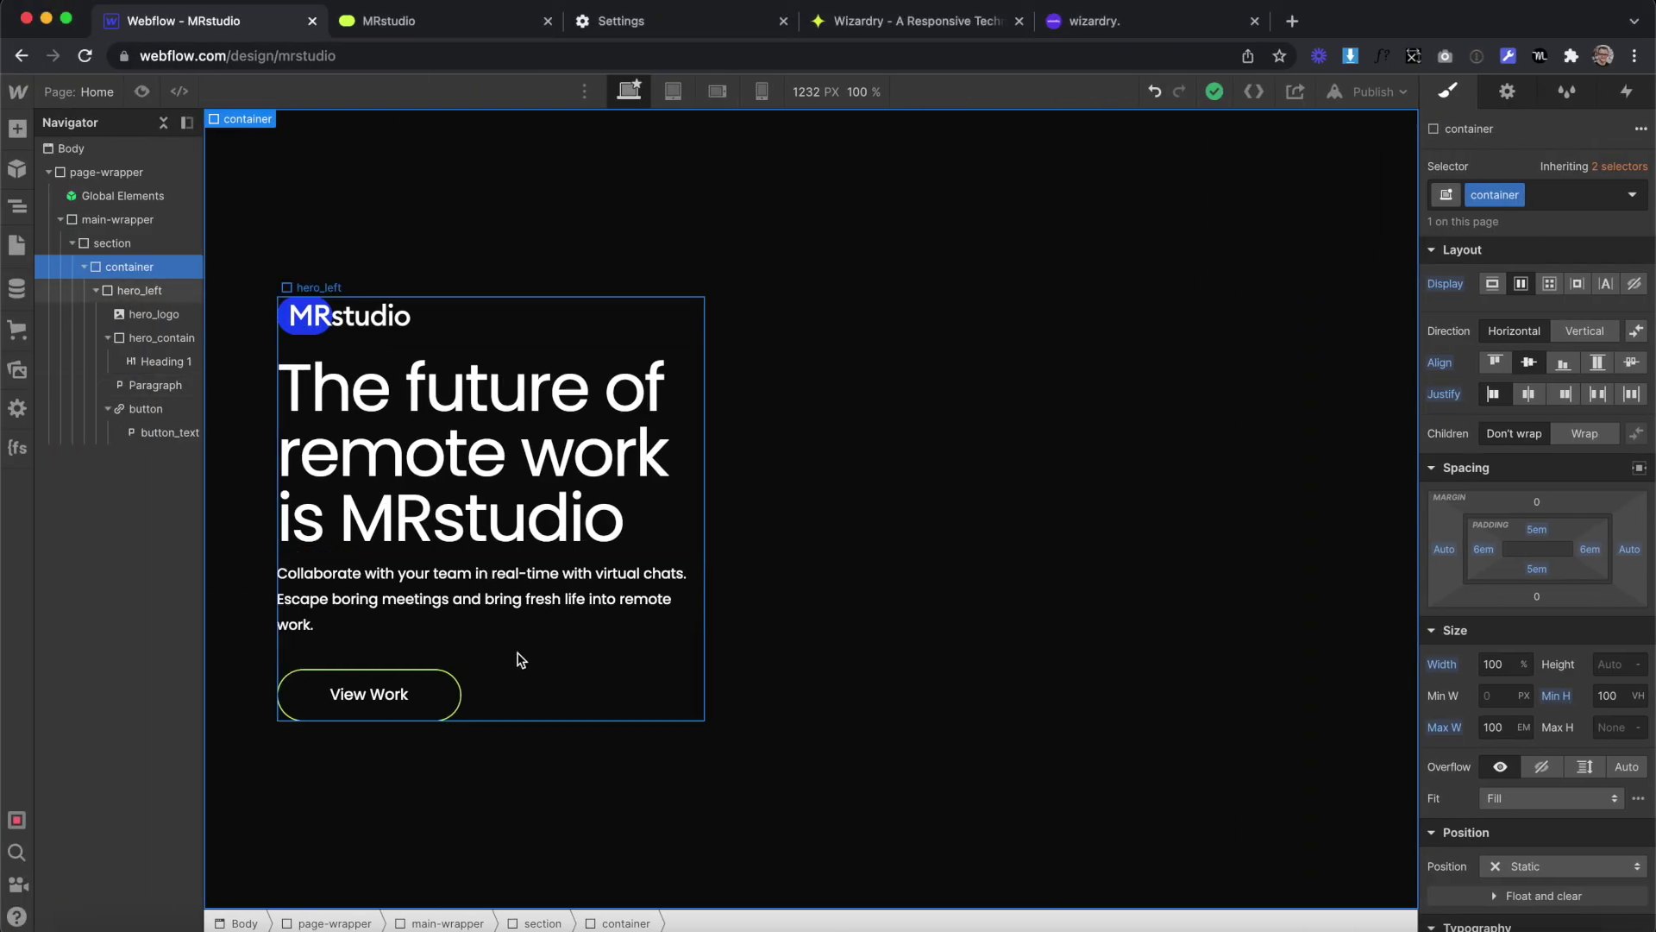
Add a div block beside hero_left inside the container and give it the class hero_right
click(520, 660)
click(15, 129)
drag(59, 453, 883, 514)
click(1582, 201)
text(hero_right)
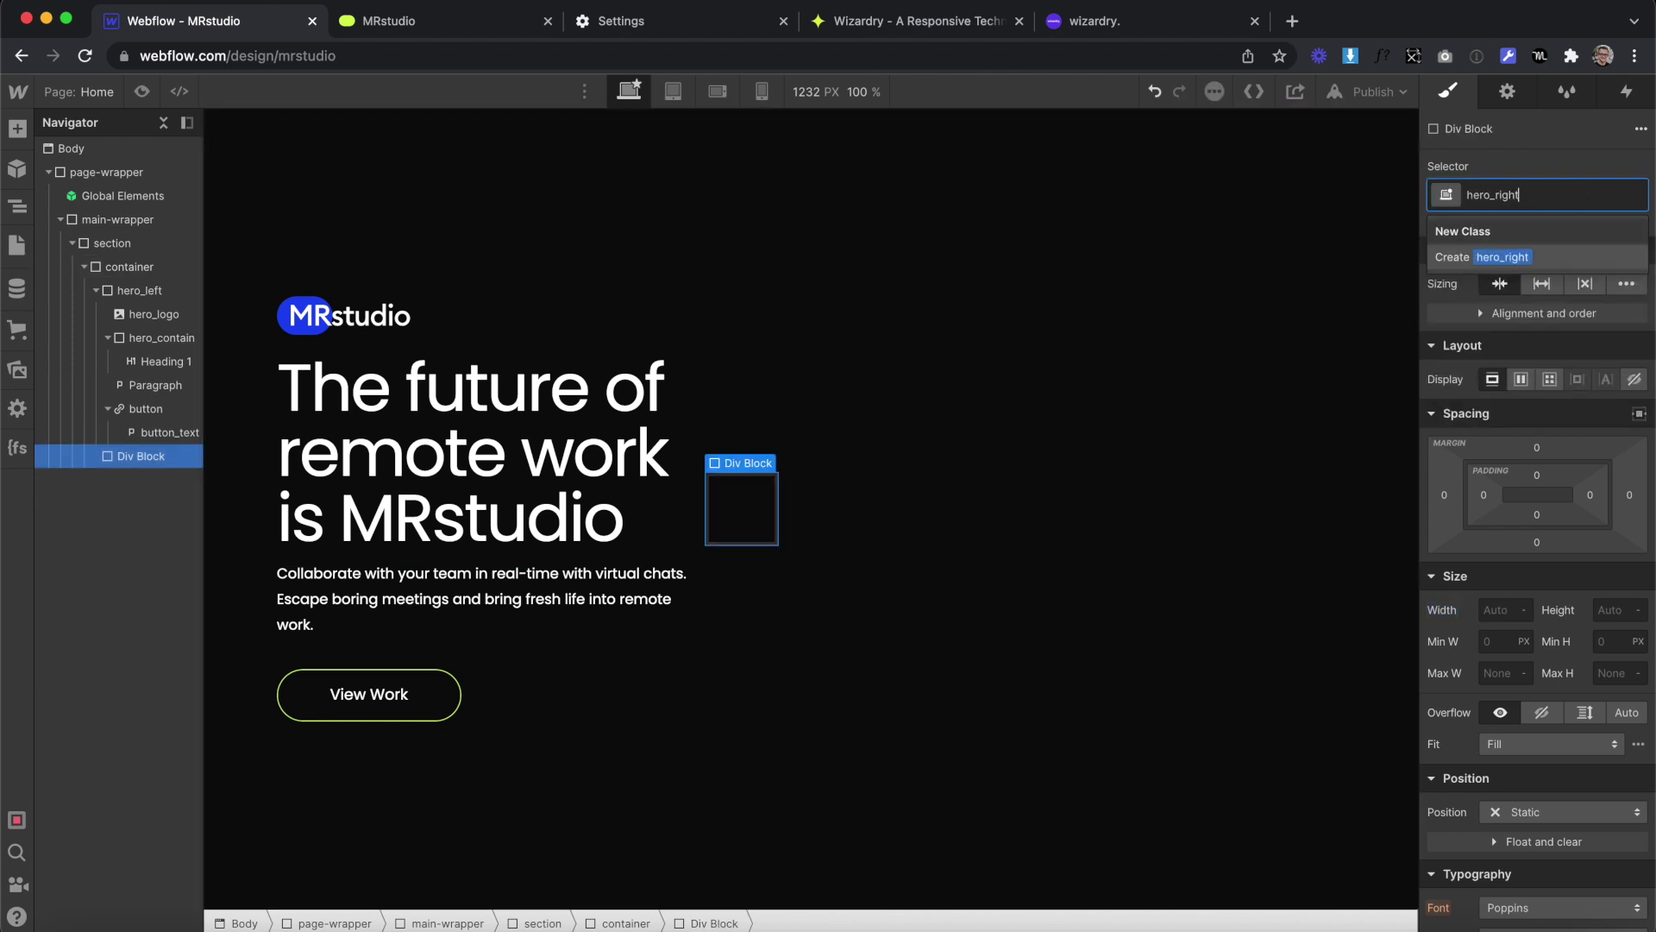
key(Return)
Set hero_right's width to 50% with automatic height, and justify the container's children with space between
click(1502, 610)
text(50%)
click(1625, 610)
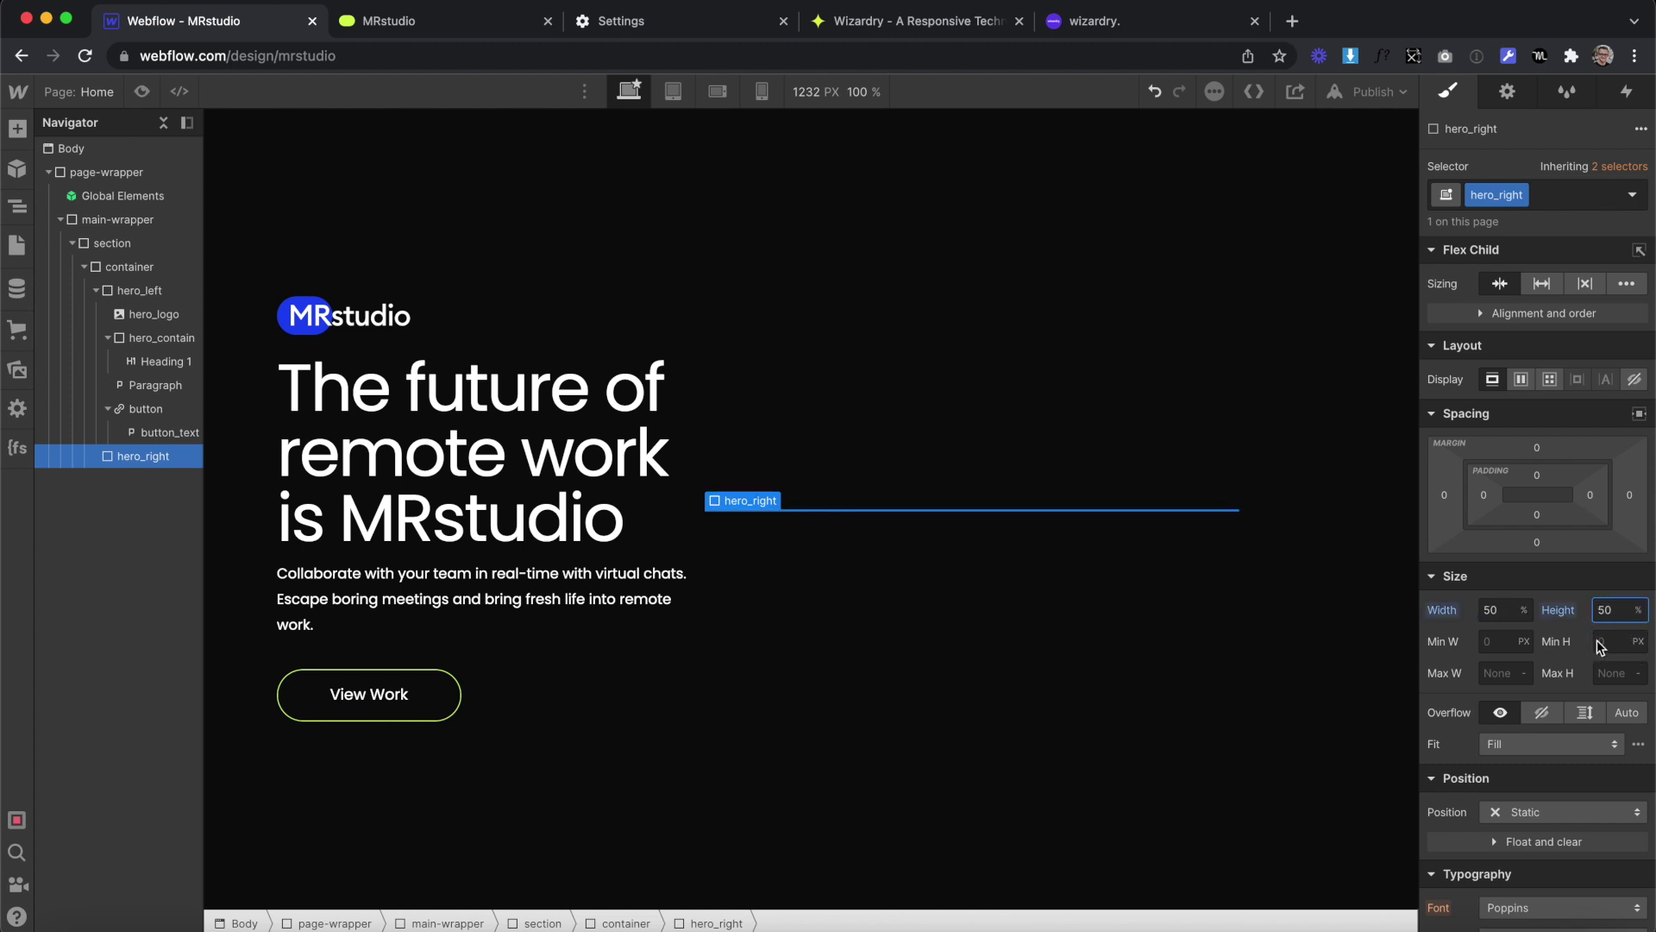
click(1558, 609)
click(1483, 639)
click(991, 675)
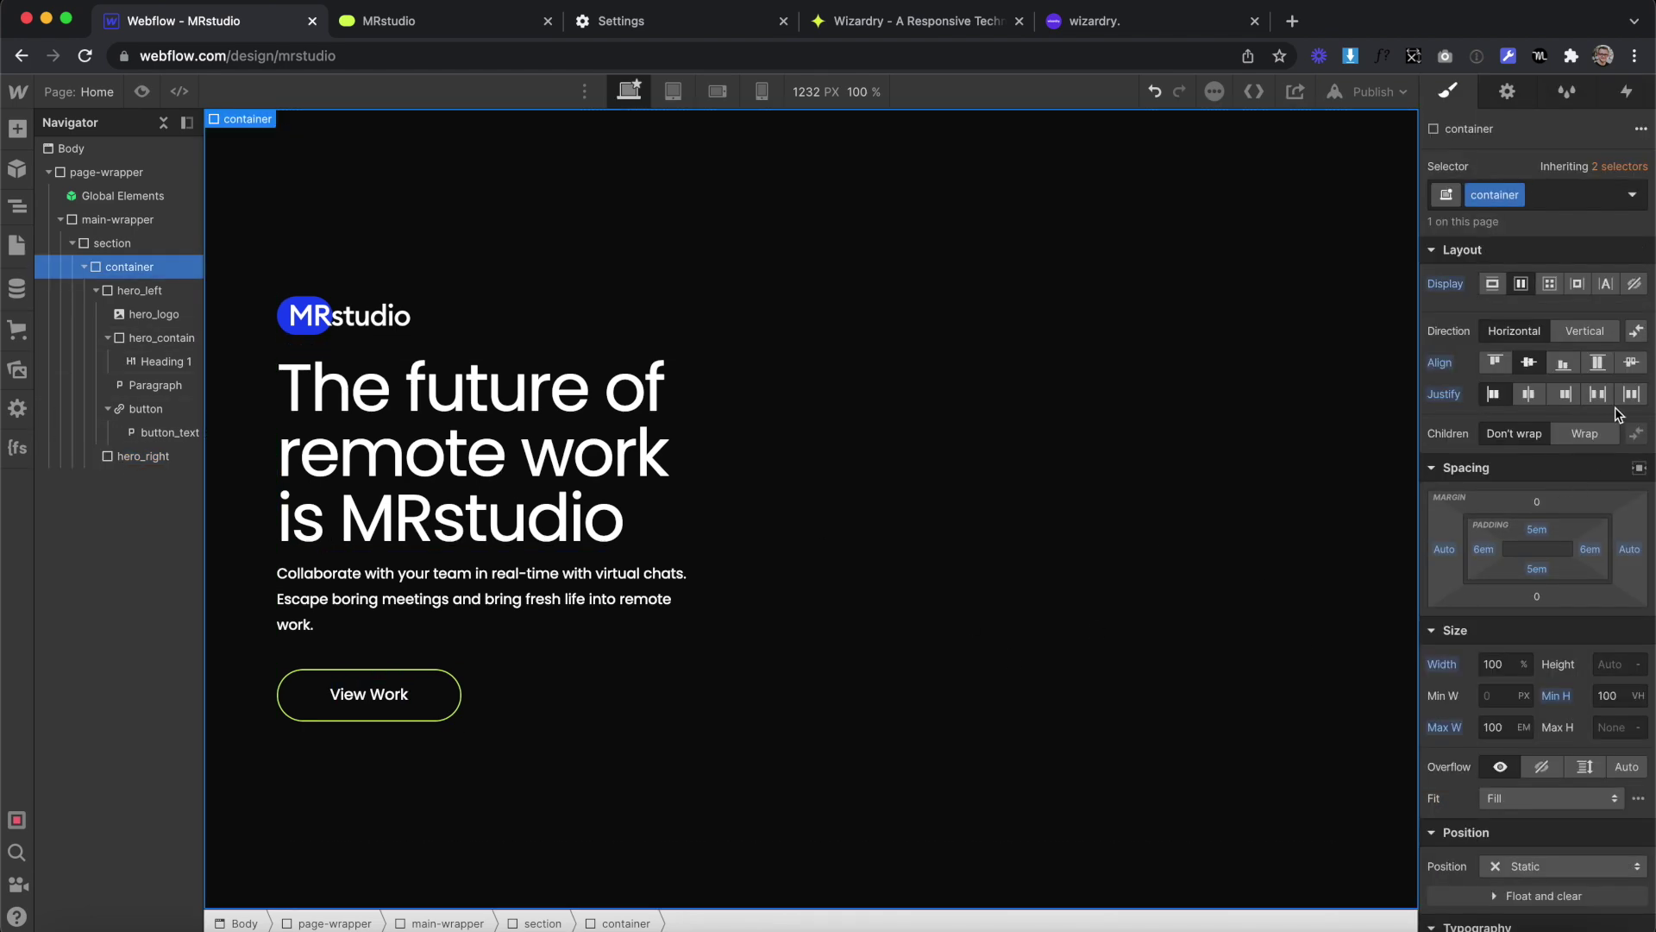
Nest a div block with the class hero_height inside hero_right and set its top padding to 100%
click(107, 454)
click(17, 128)
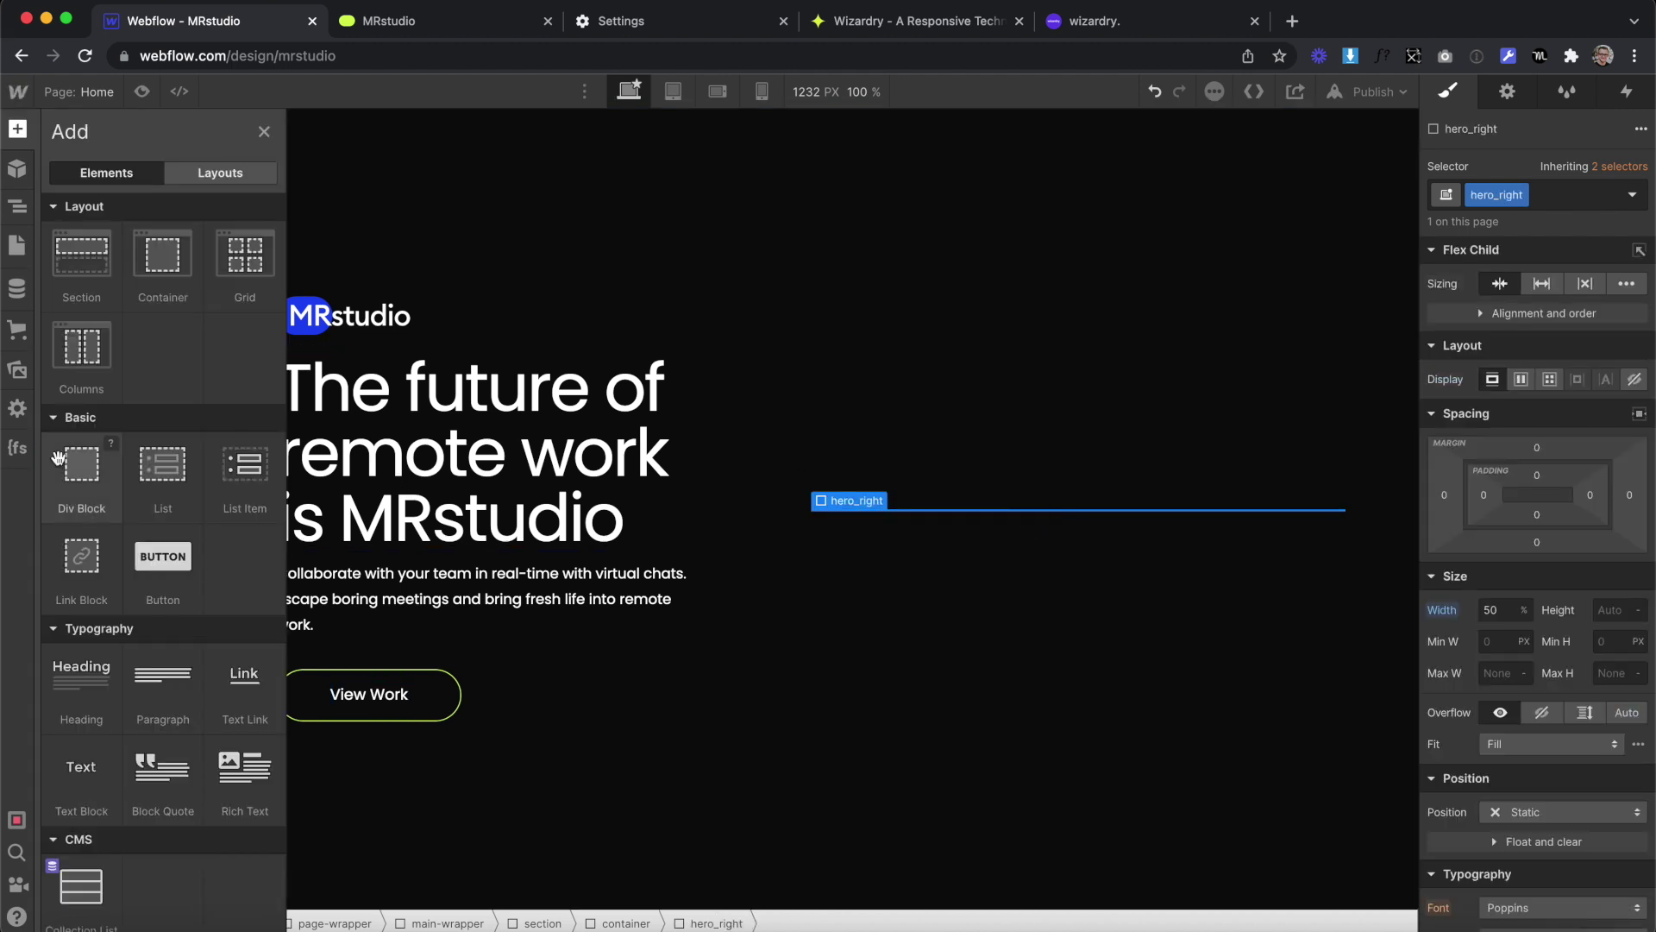
drag(76, 499, 138, 457)
click(1524, 194)
text(hero)
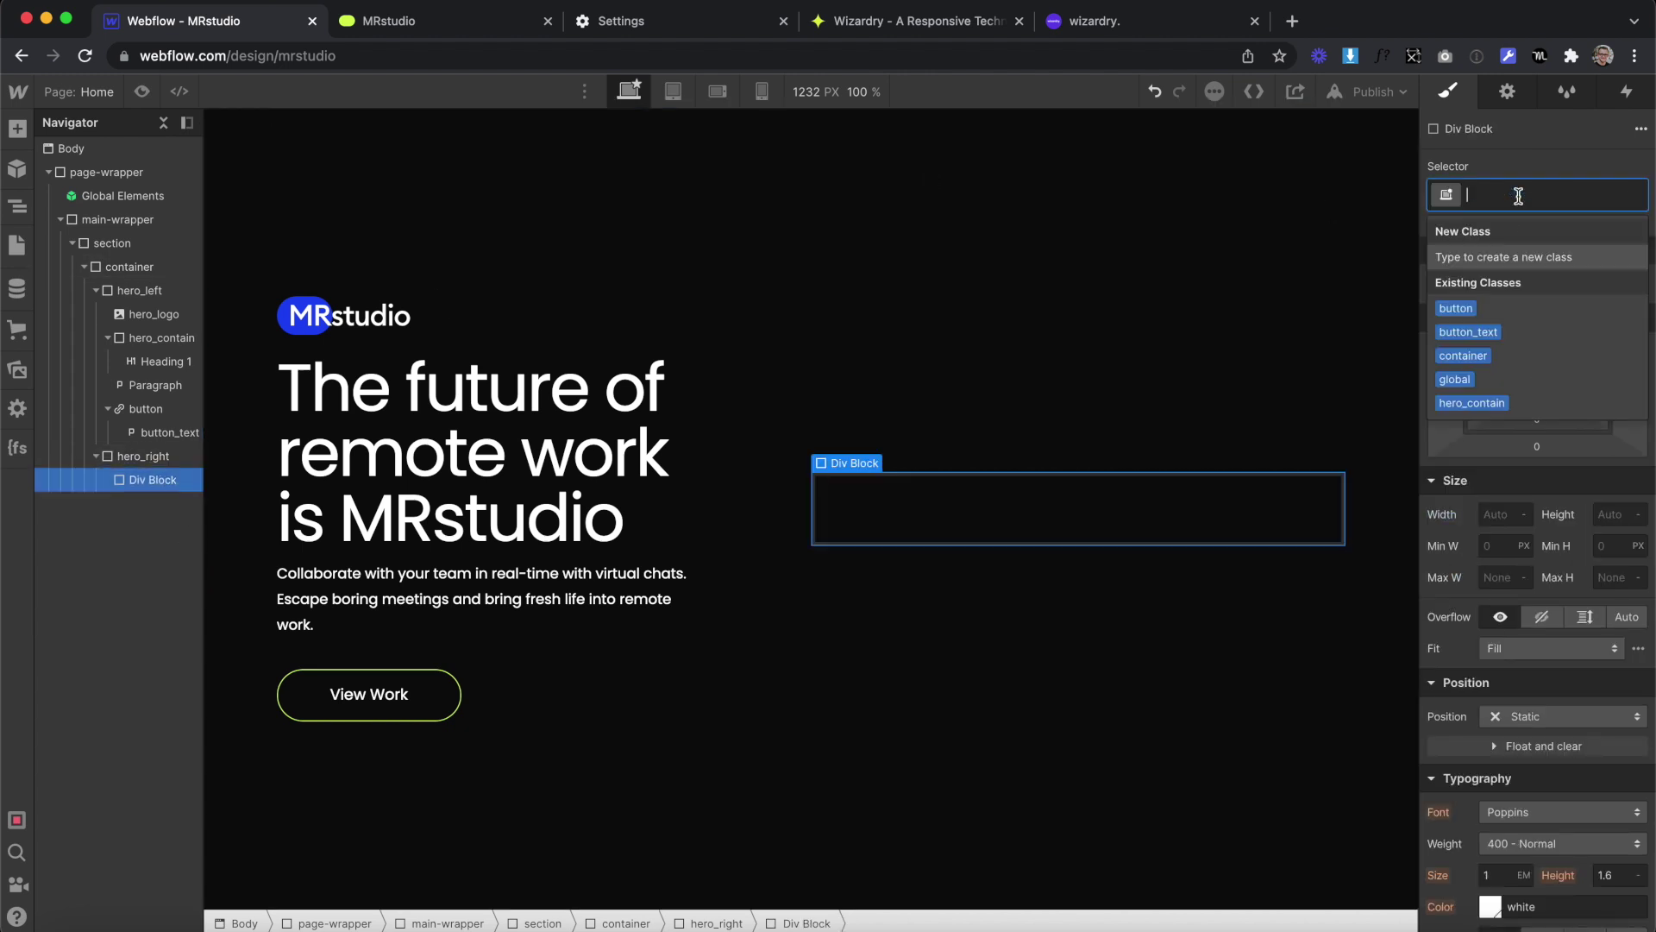
text(_height)
key(Return)
click(1536, 378)
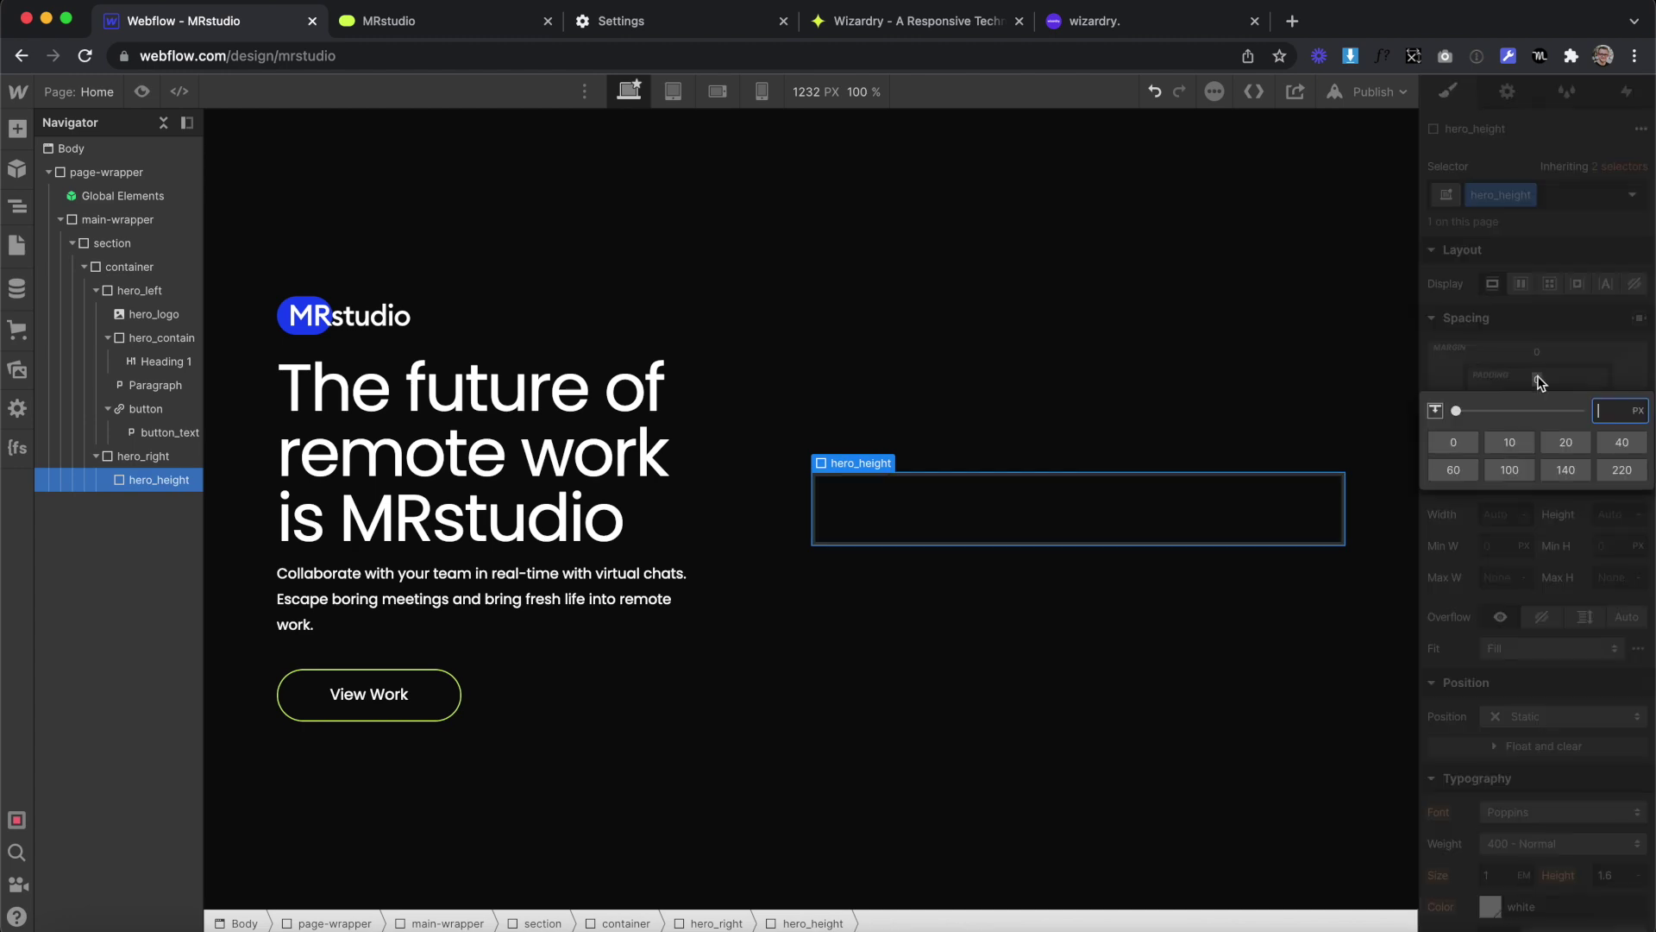
text(100%)
key(Return)
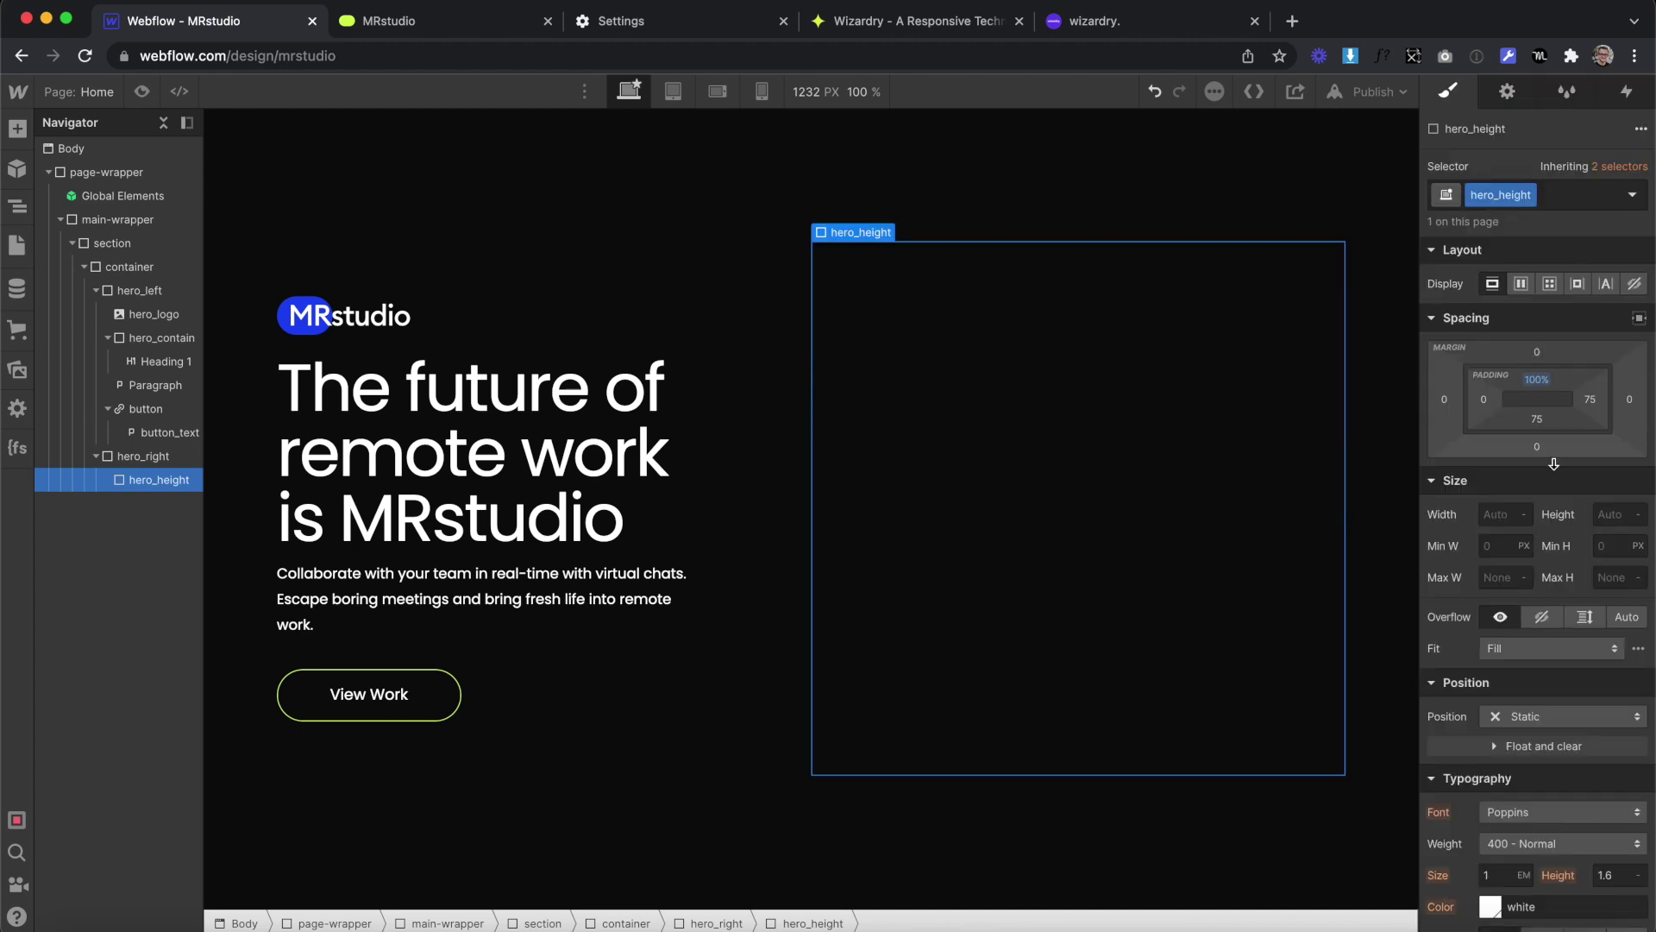
Test how the square block scales by reducing hero_right's width to 30% and restoring it to 50%
click(143, 457)
click(1498, 615)
key(shift+Down)
key(shift+Down)
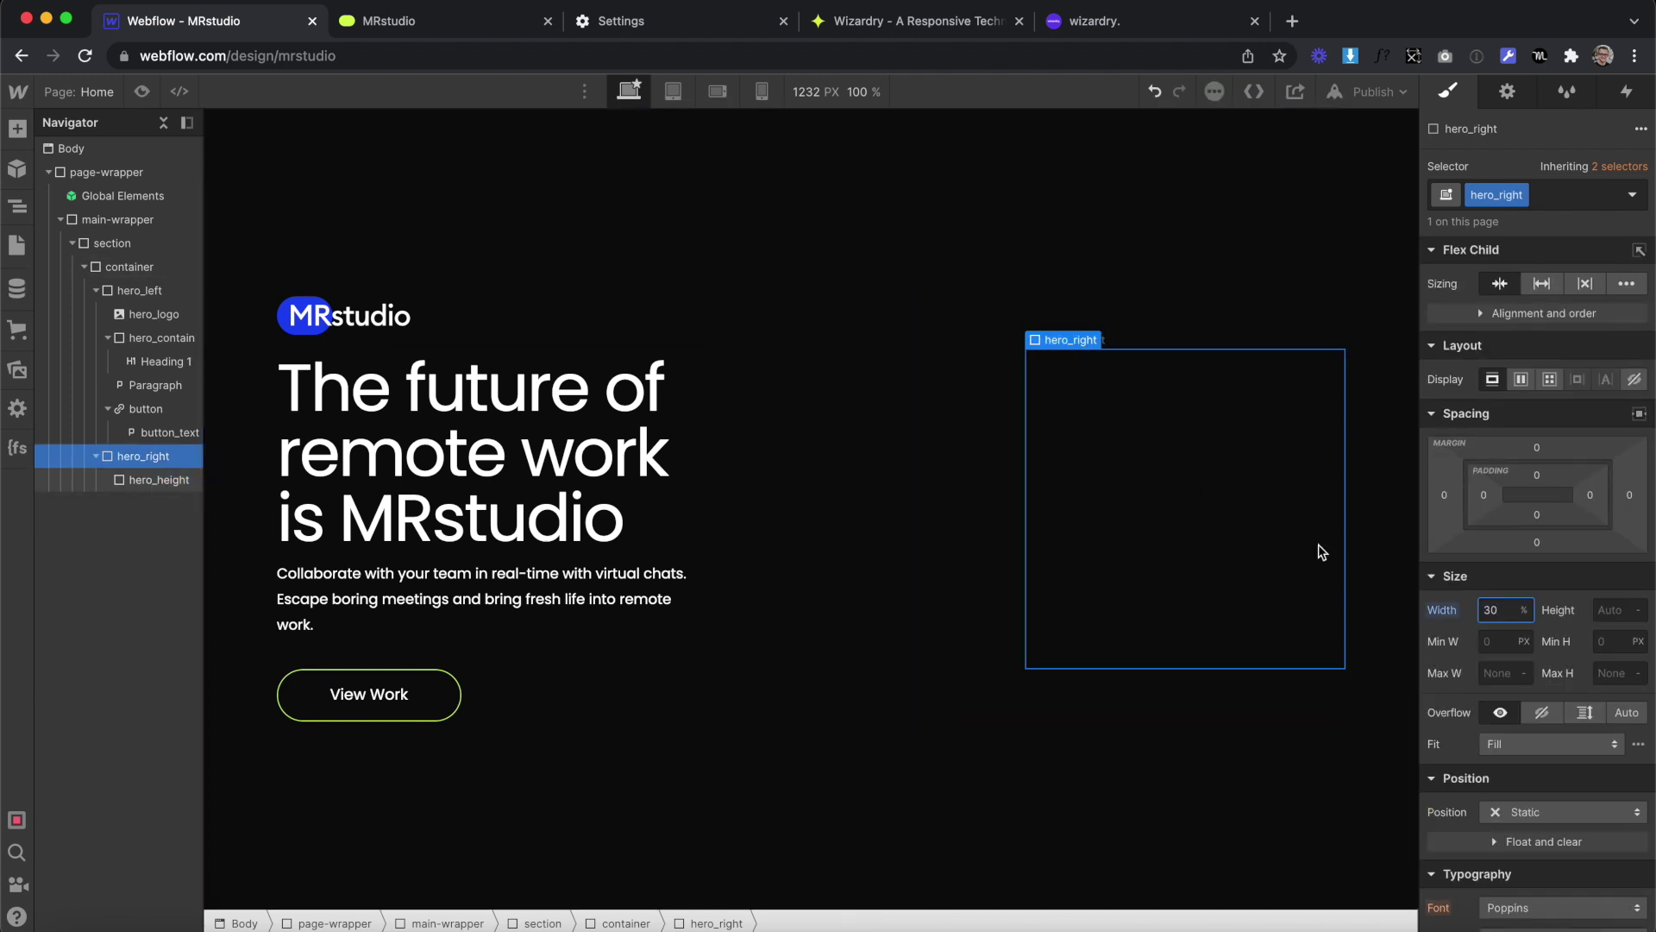
key(shift+Up)
key(shift+Up)
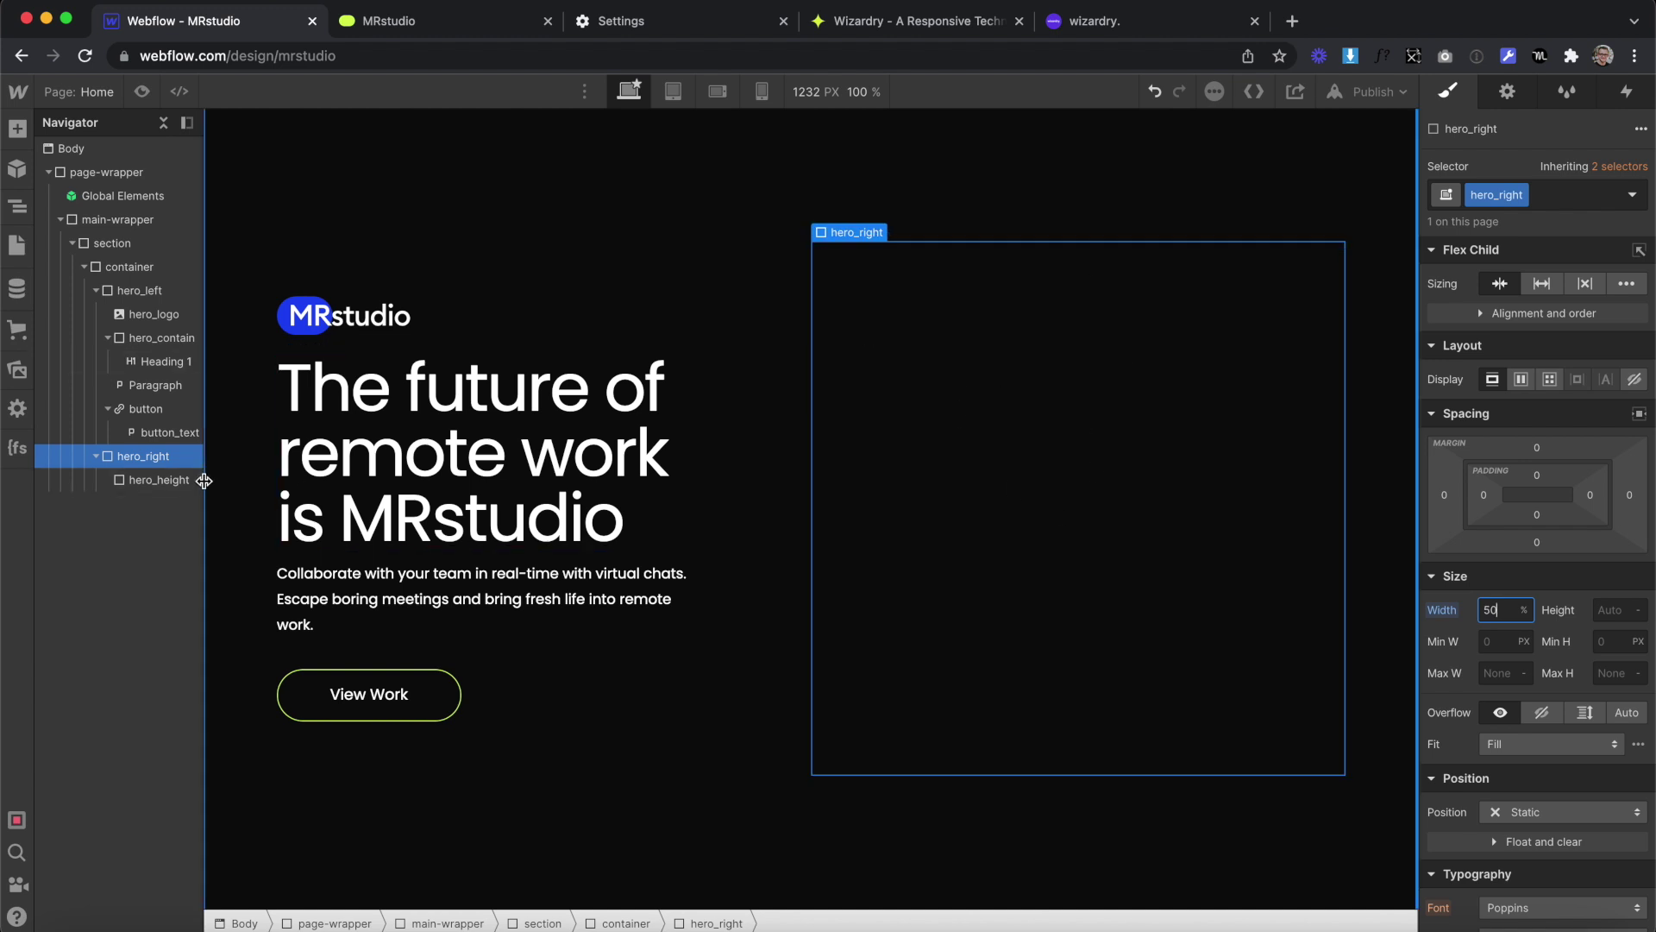
Set the position of hero_height to relative
click(168, 479)
scroll(1510, 630, down, 1)
click(1525, 670)
click(1514, 686)
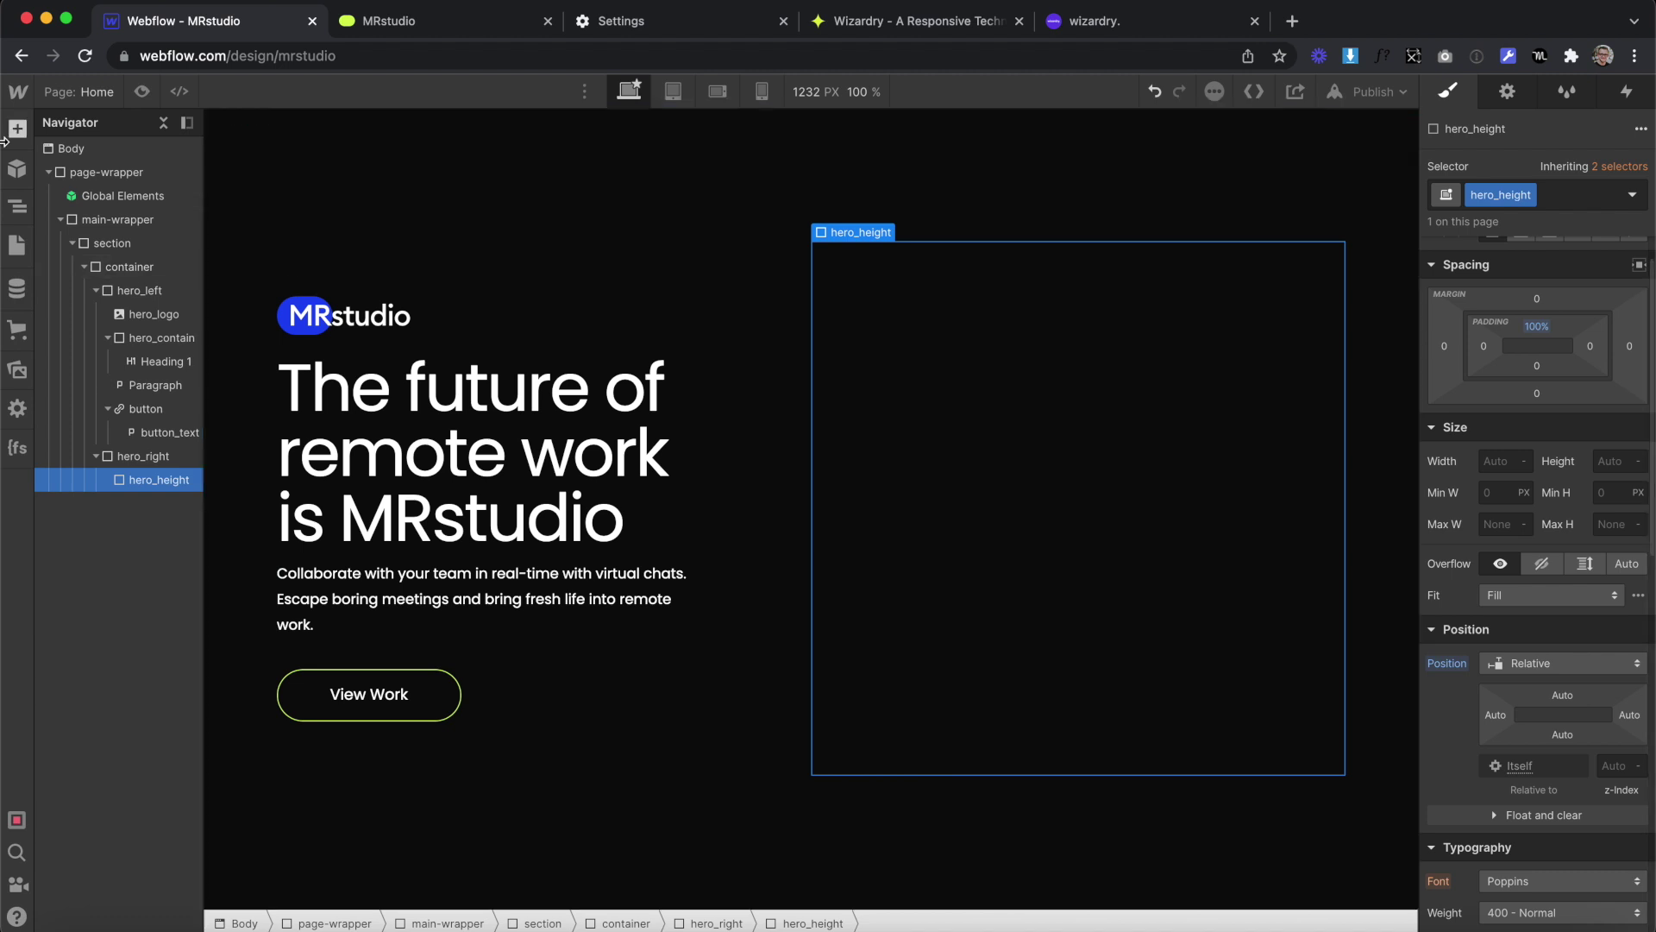
Add a div block with the class hero_photo inside hero_height and position it absolutely at 0% top and 0% left
click(16, 129)
drag(52, 463, 968, 476)
click(1505, 194)
text(hero_photo)
key(Return)
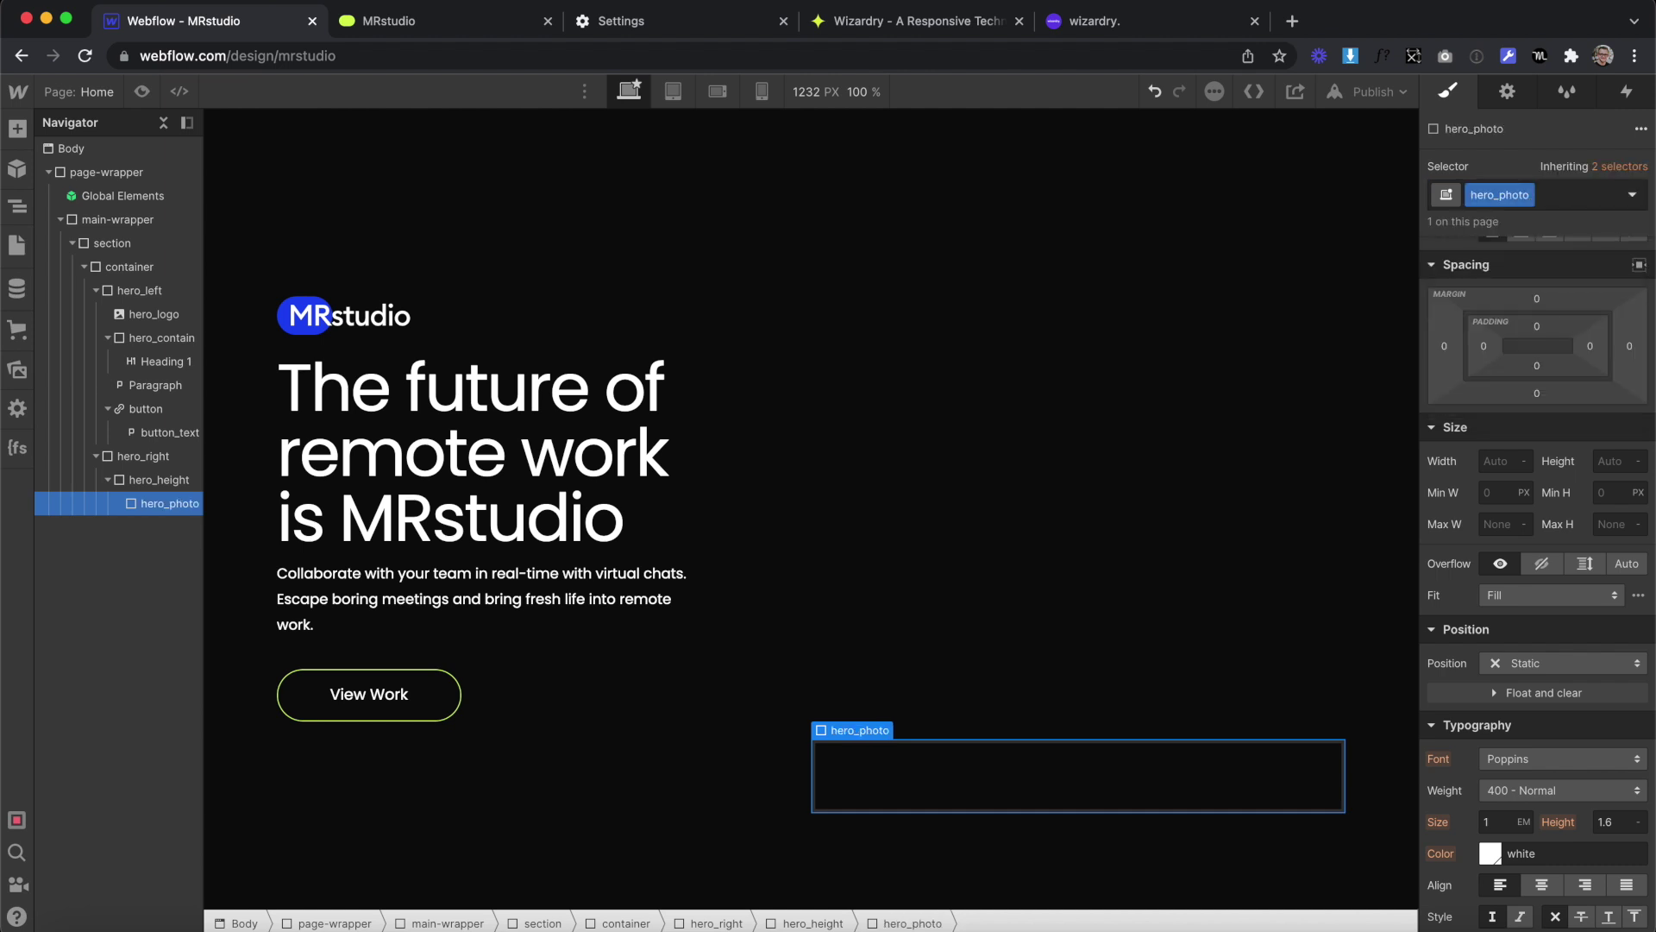
click(1535, 660)
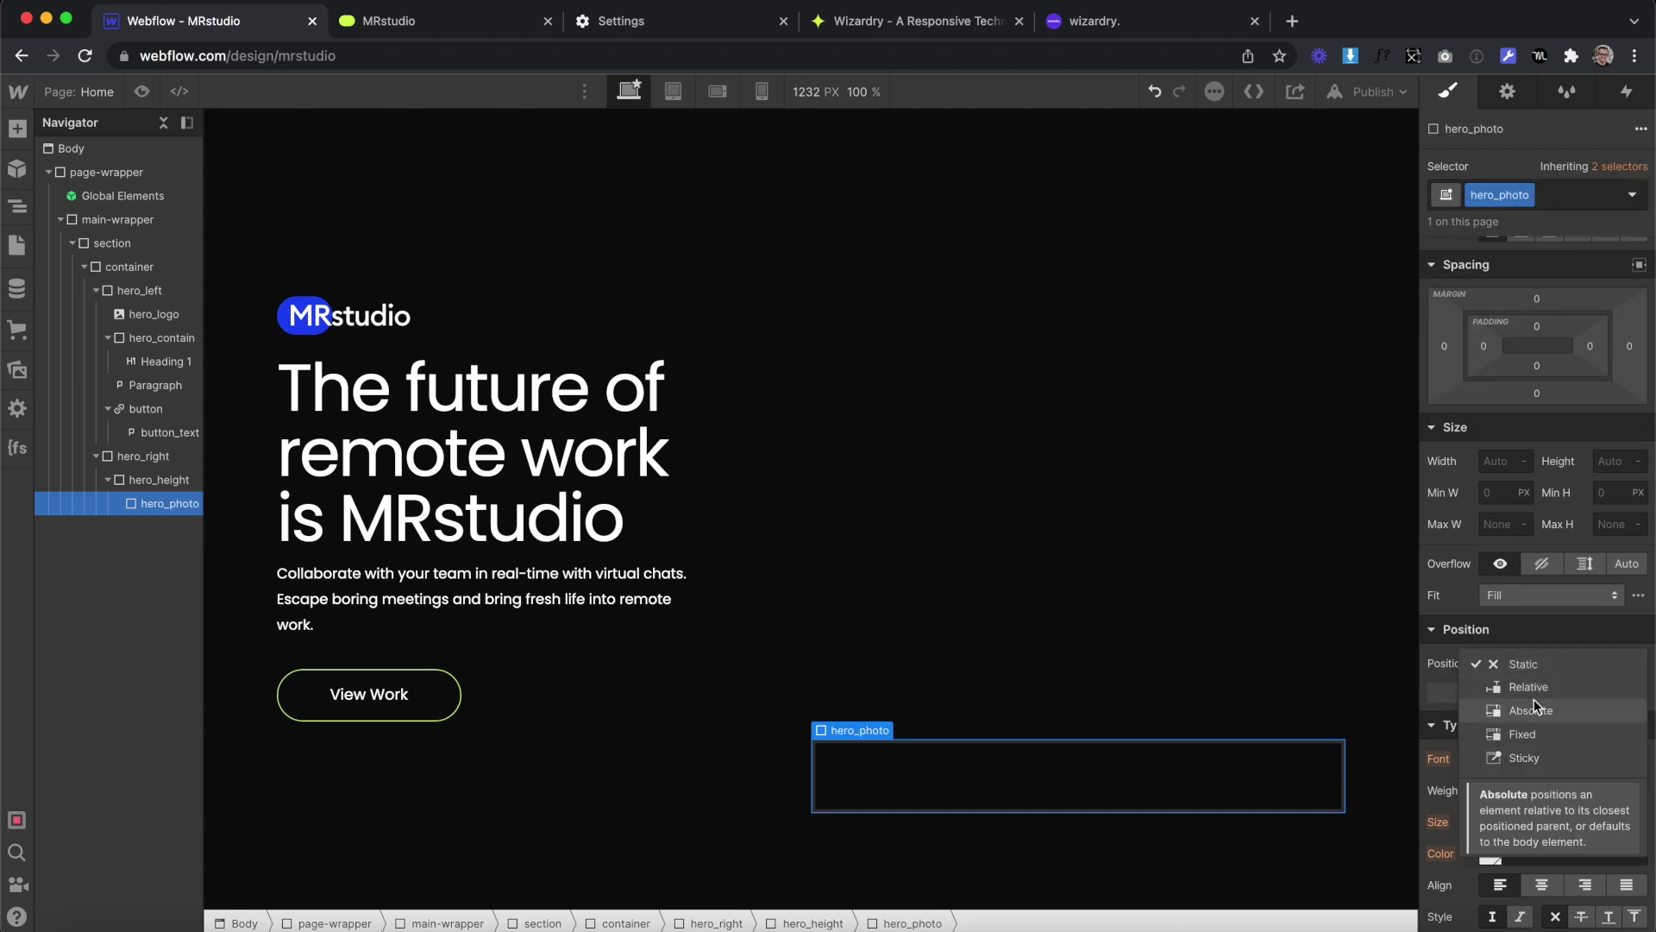
click(1534, 701)
click(1637, 691)
Set hero_photo's width to 52.77%, calculated from the hoodie photo's and red frame's widths in Adobe XD
key(ctrl+Right)
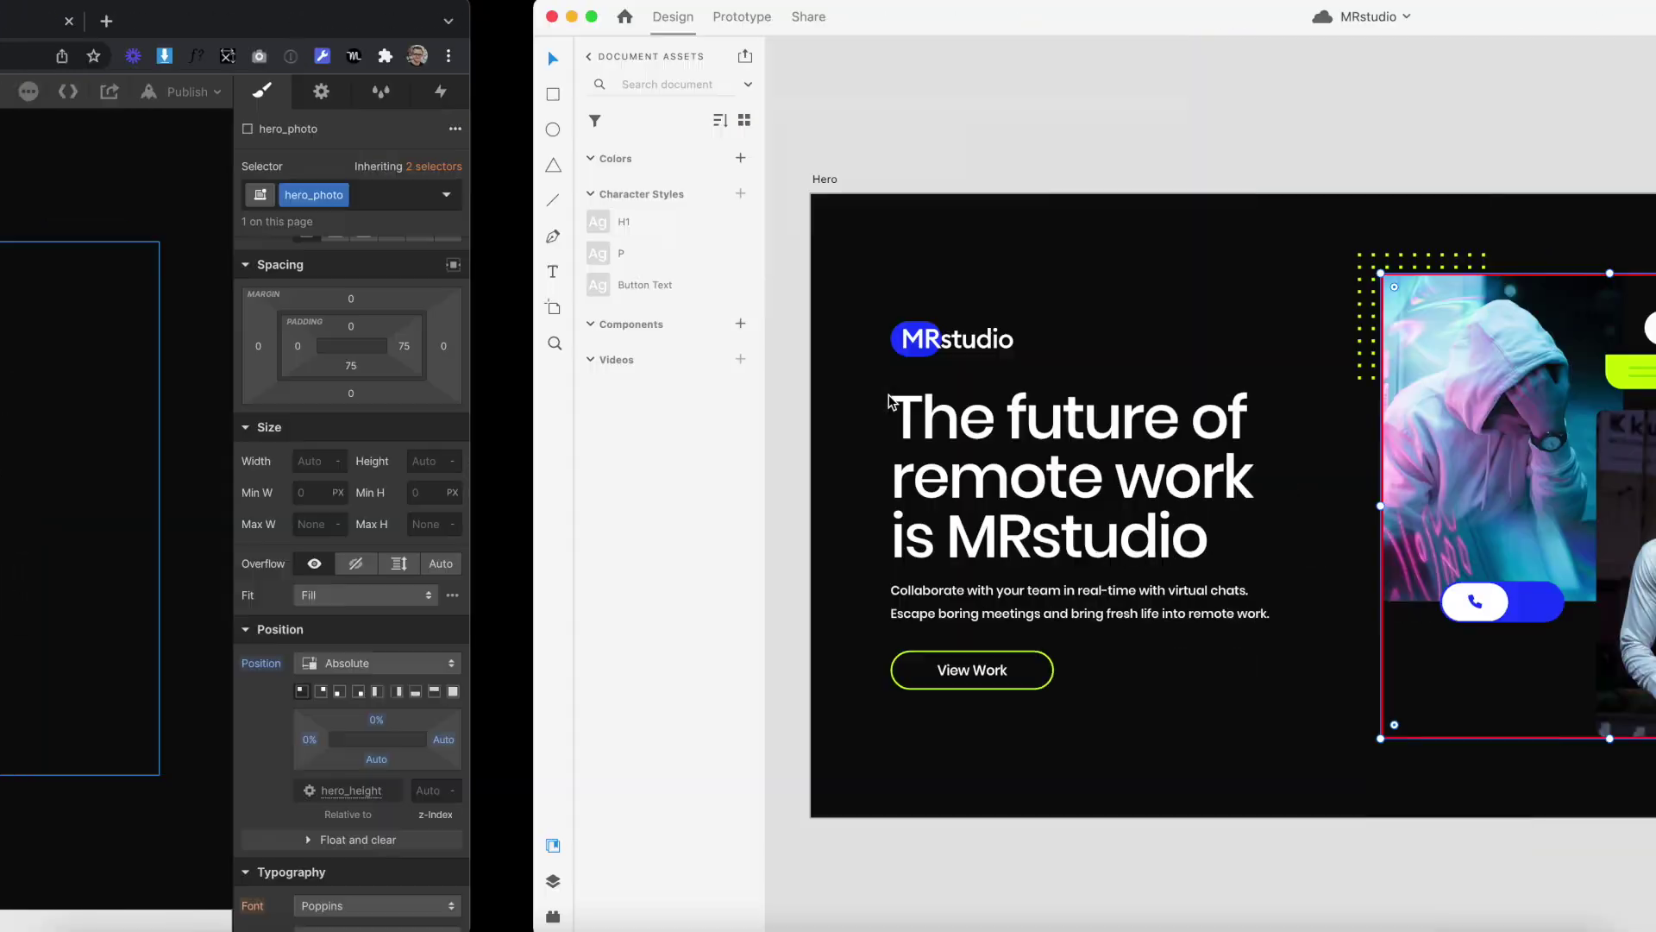
click(992, 343)
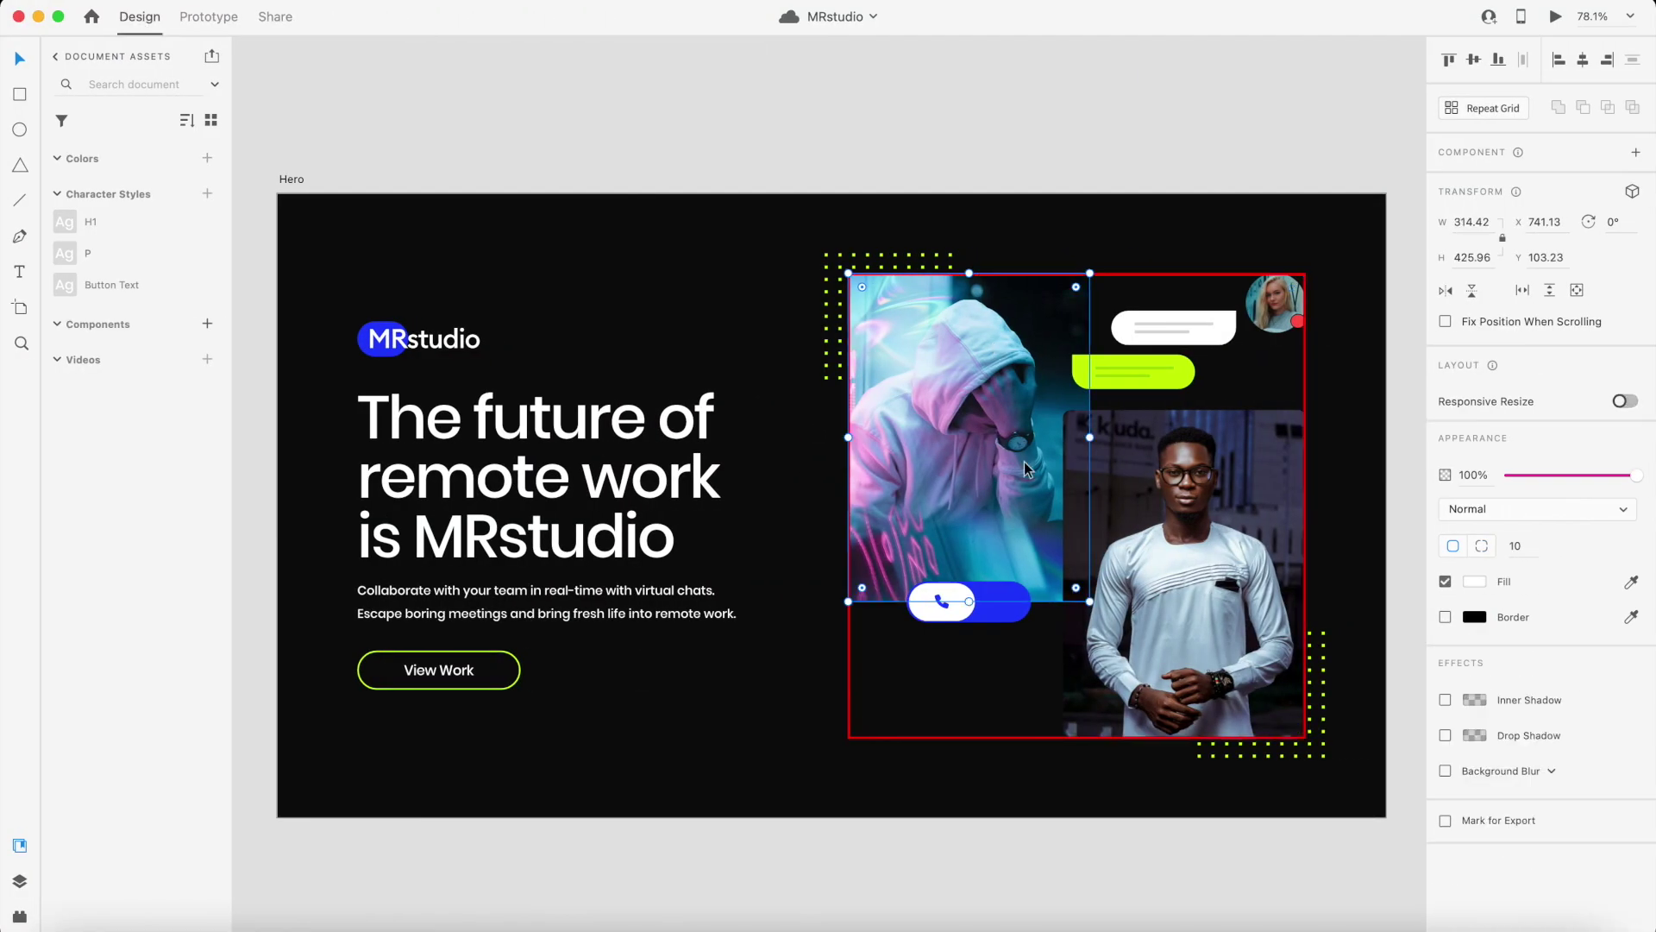
click(1143, 281)
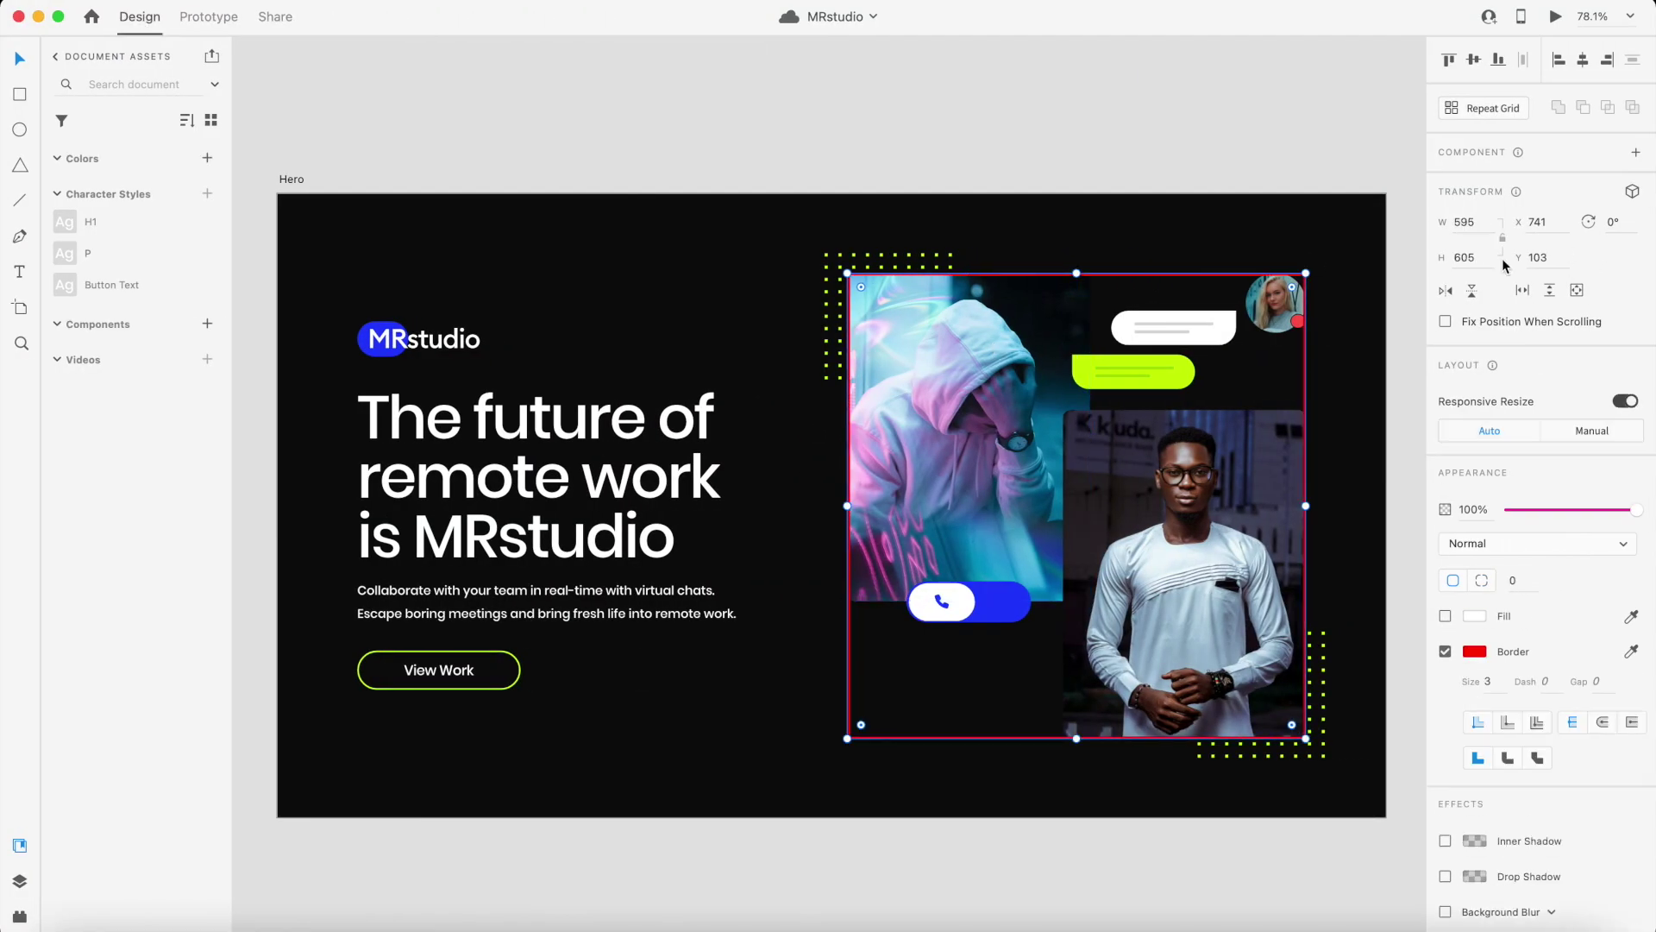
click(1001, 364)
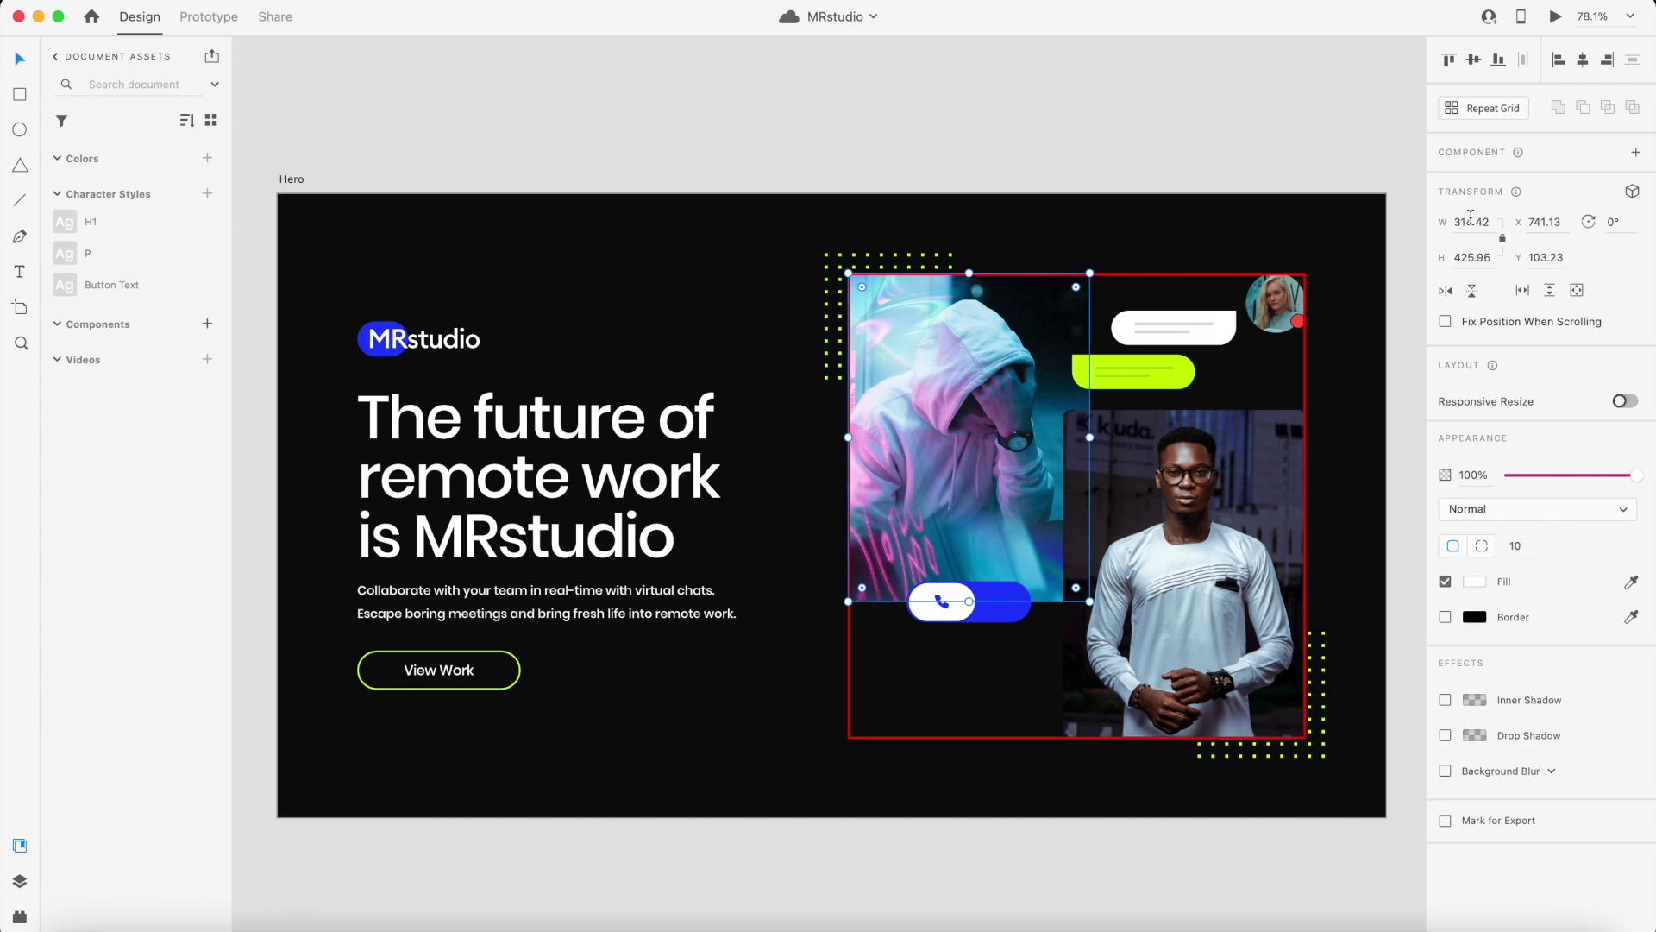
click(1203, 276)
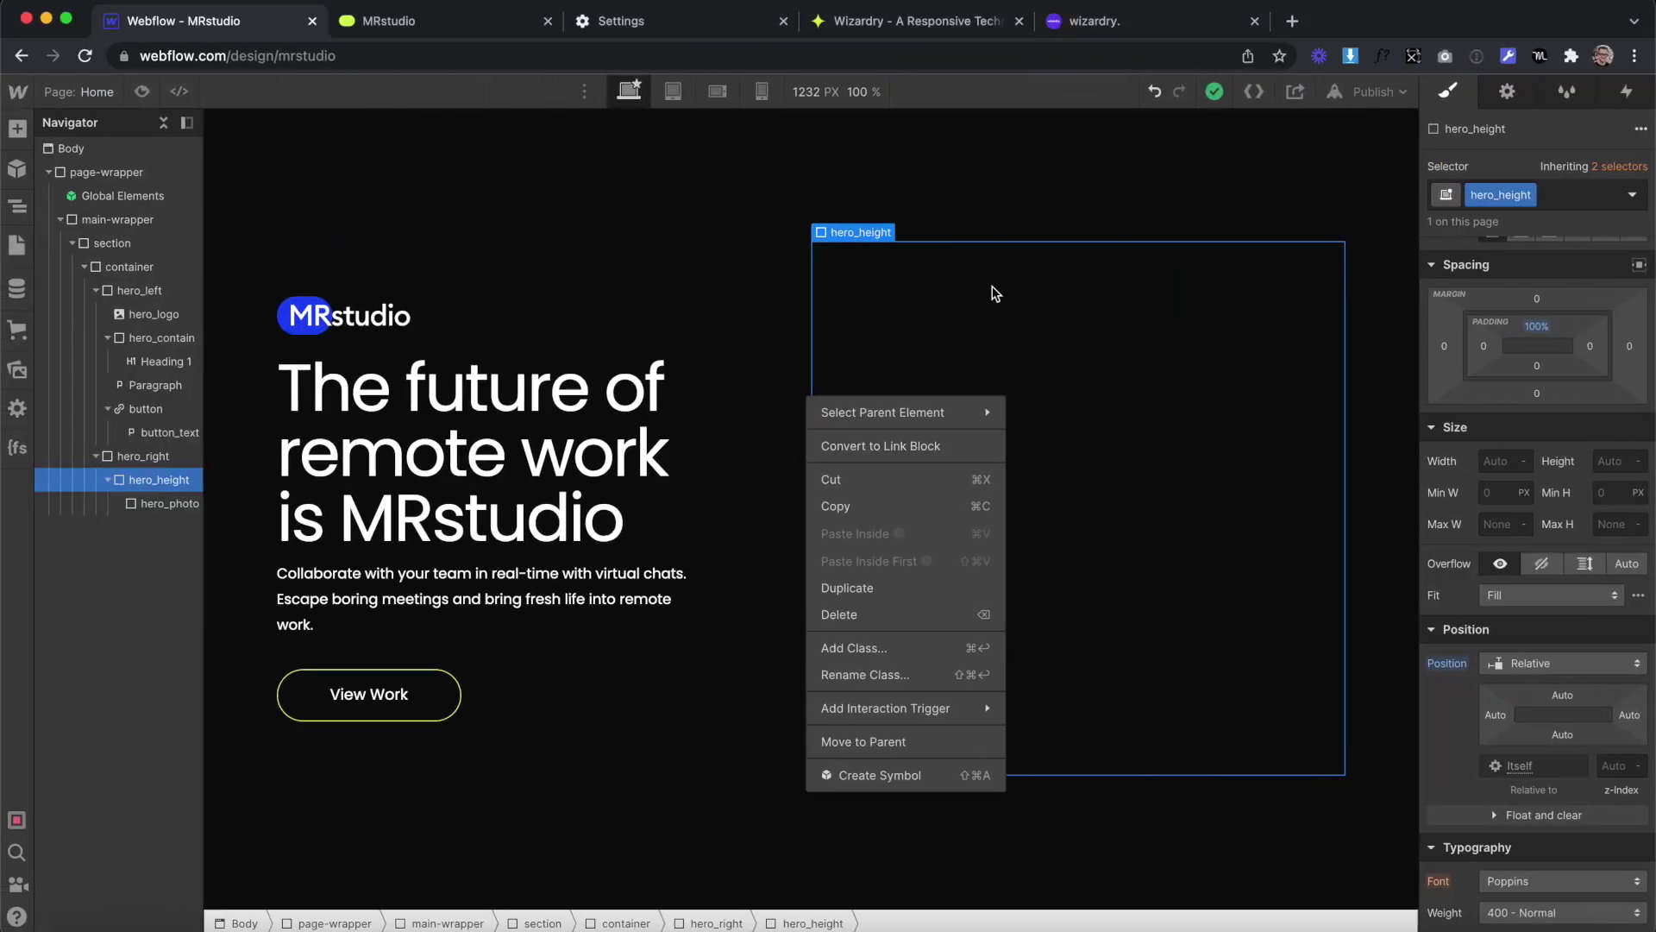
click(866, 317)
click(164, 503)
click(1503, 462)
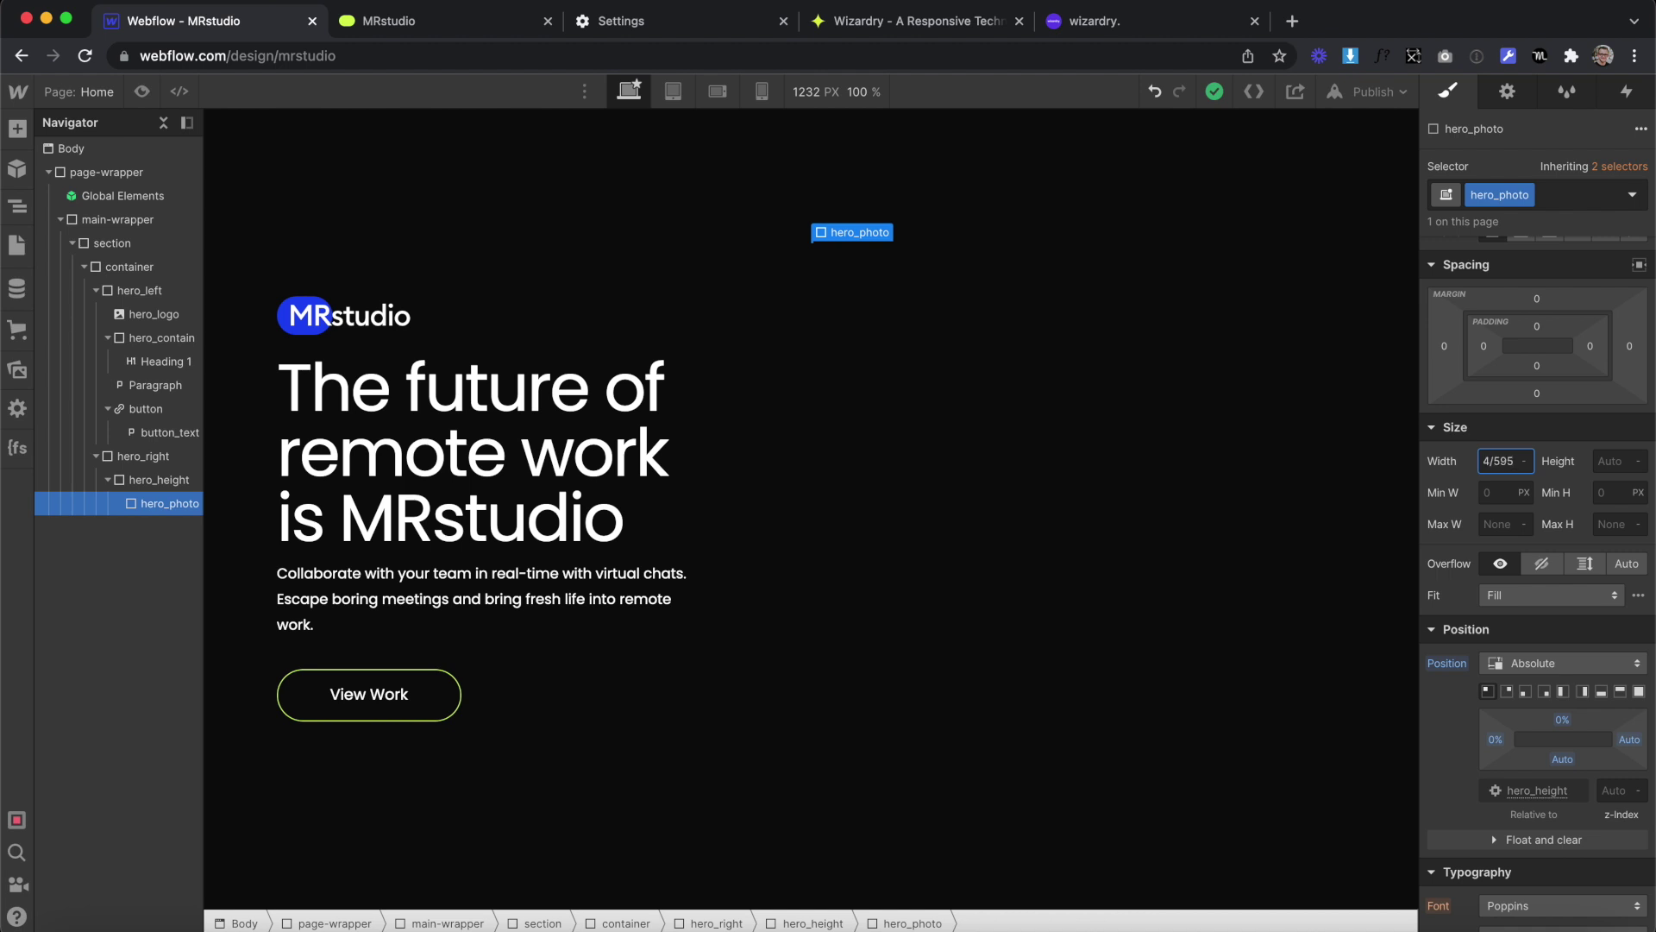
key(Return)
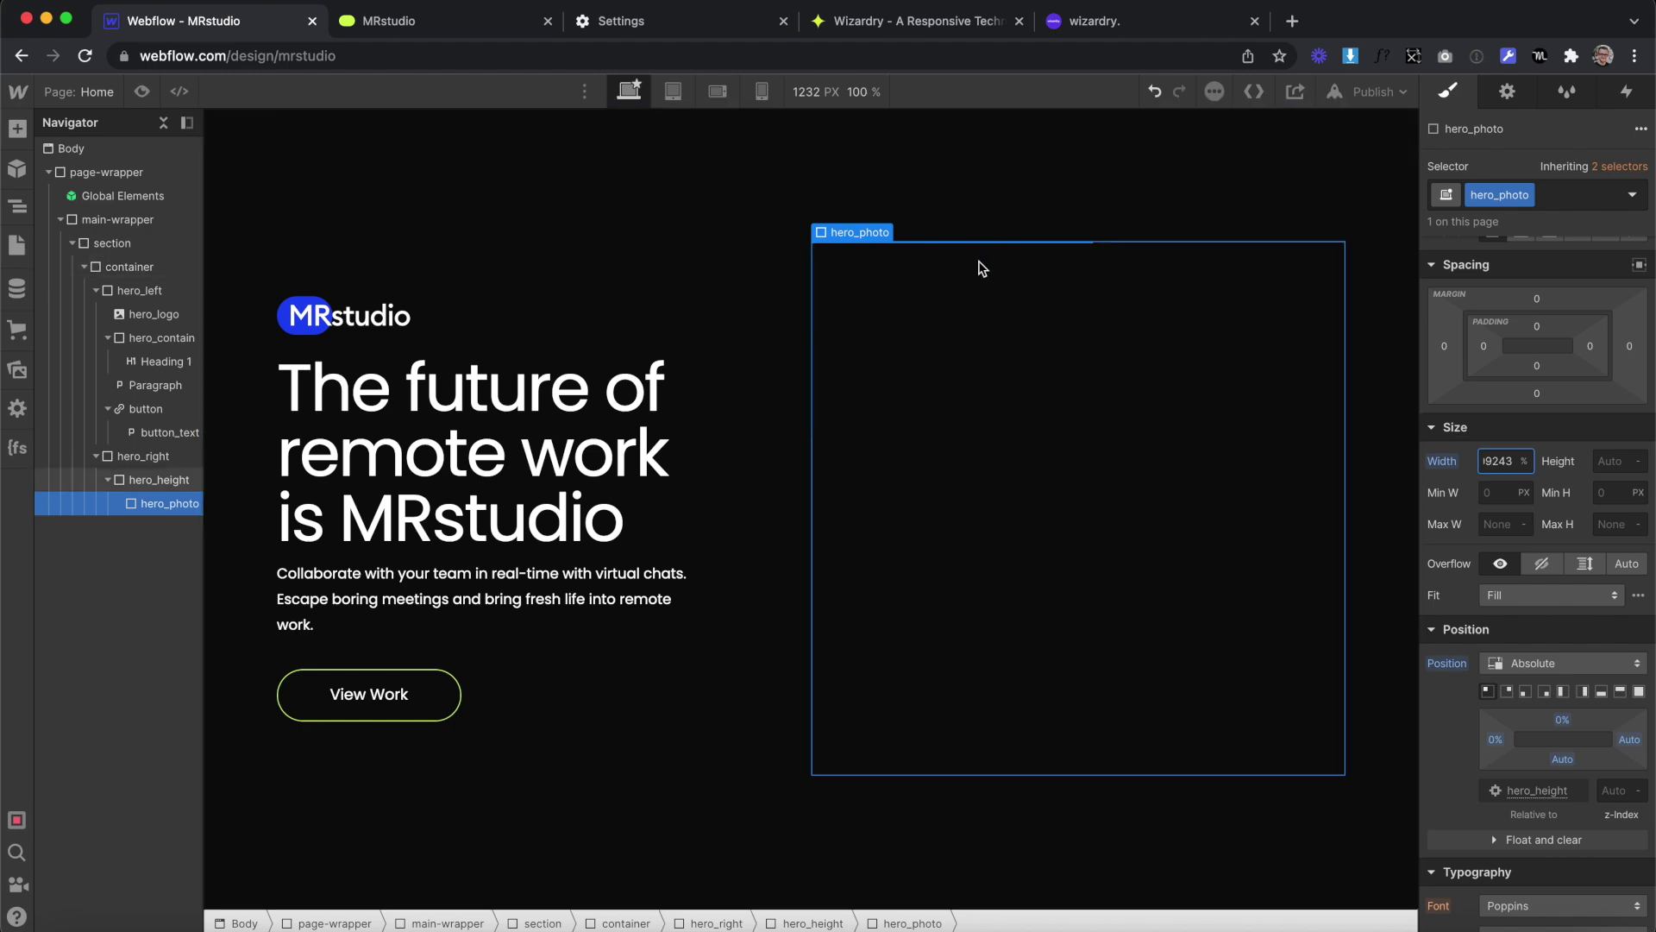
Set hero_photo's top padding to the percentage 425/595*100, using the hoodie photo's height and the red frame's width from Adobe XD
key(ctrl+Right)
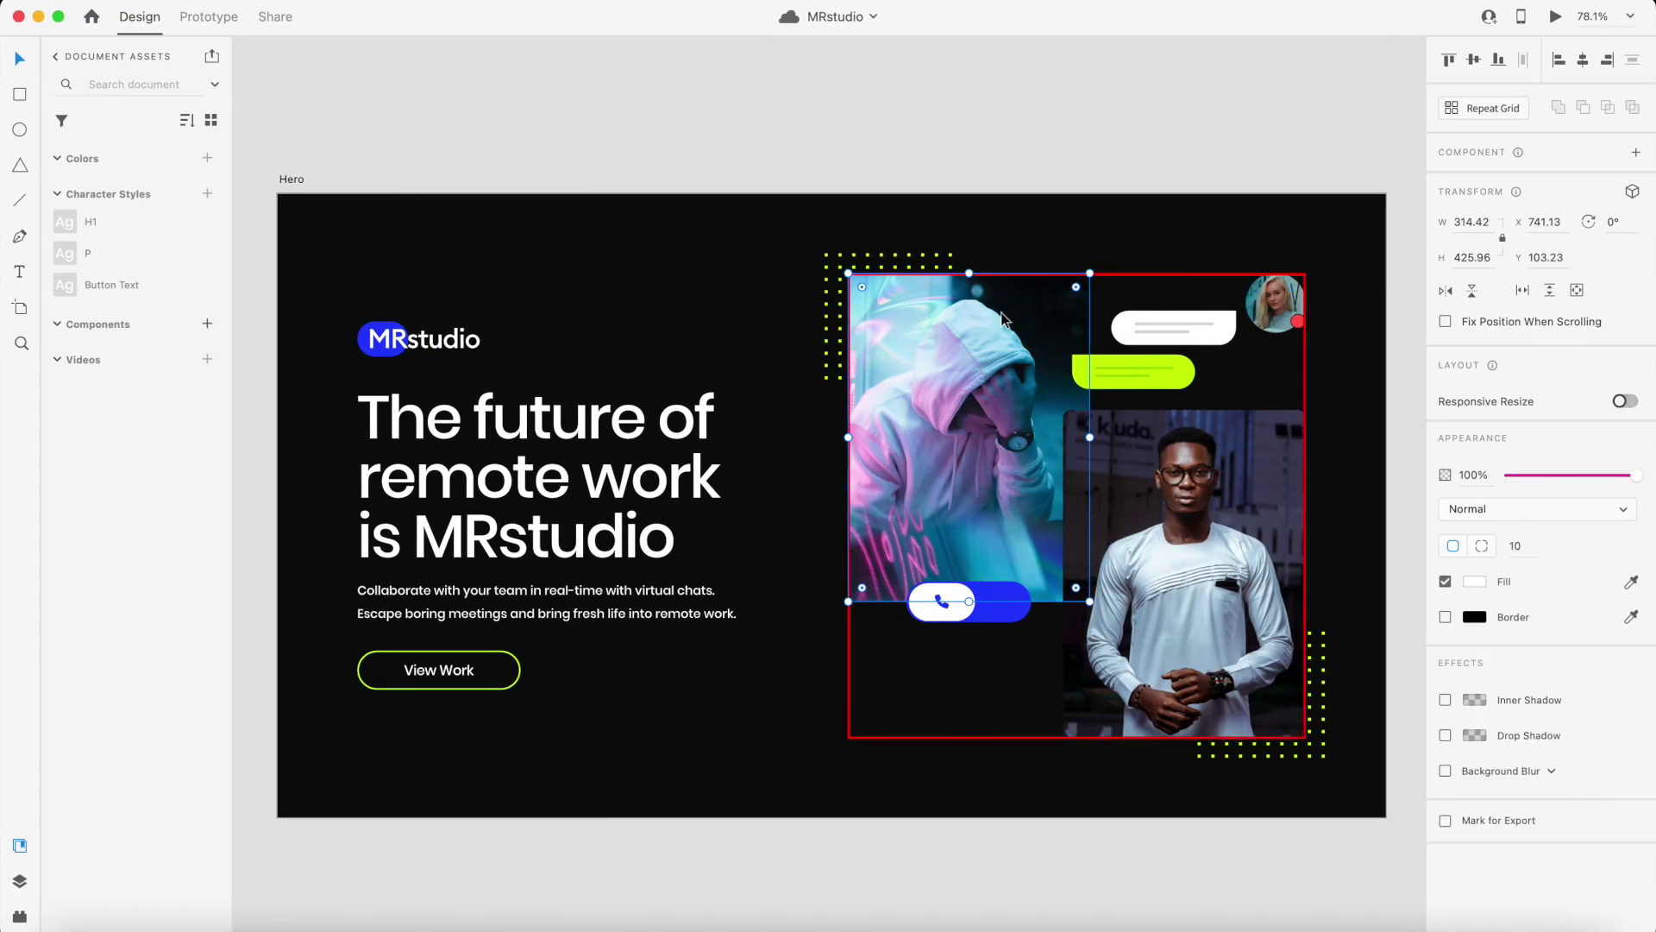
click(1463, 255)
click(1198, 273)
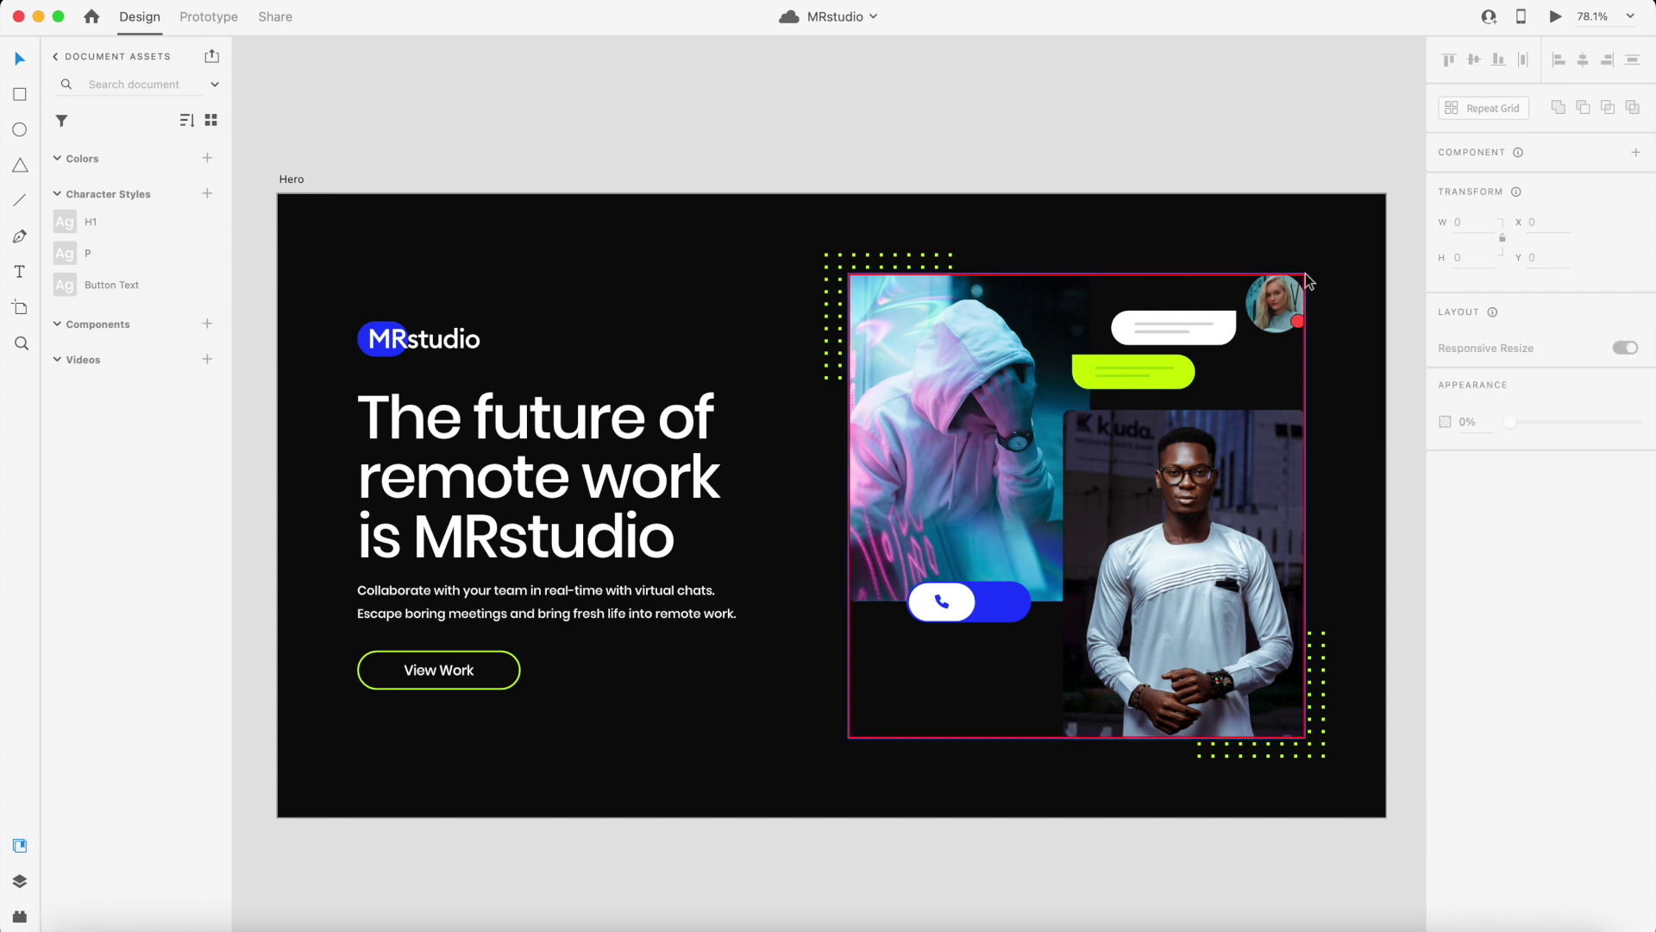
click(1220, 275)
key(ctrl+Left)
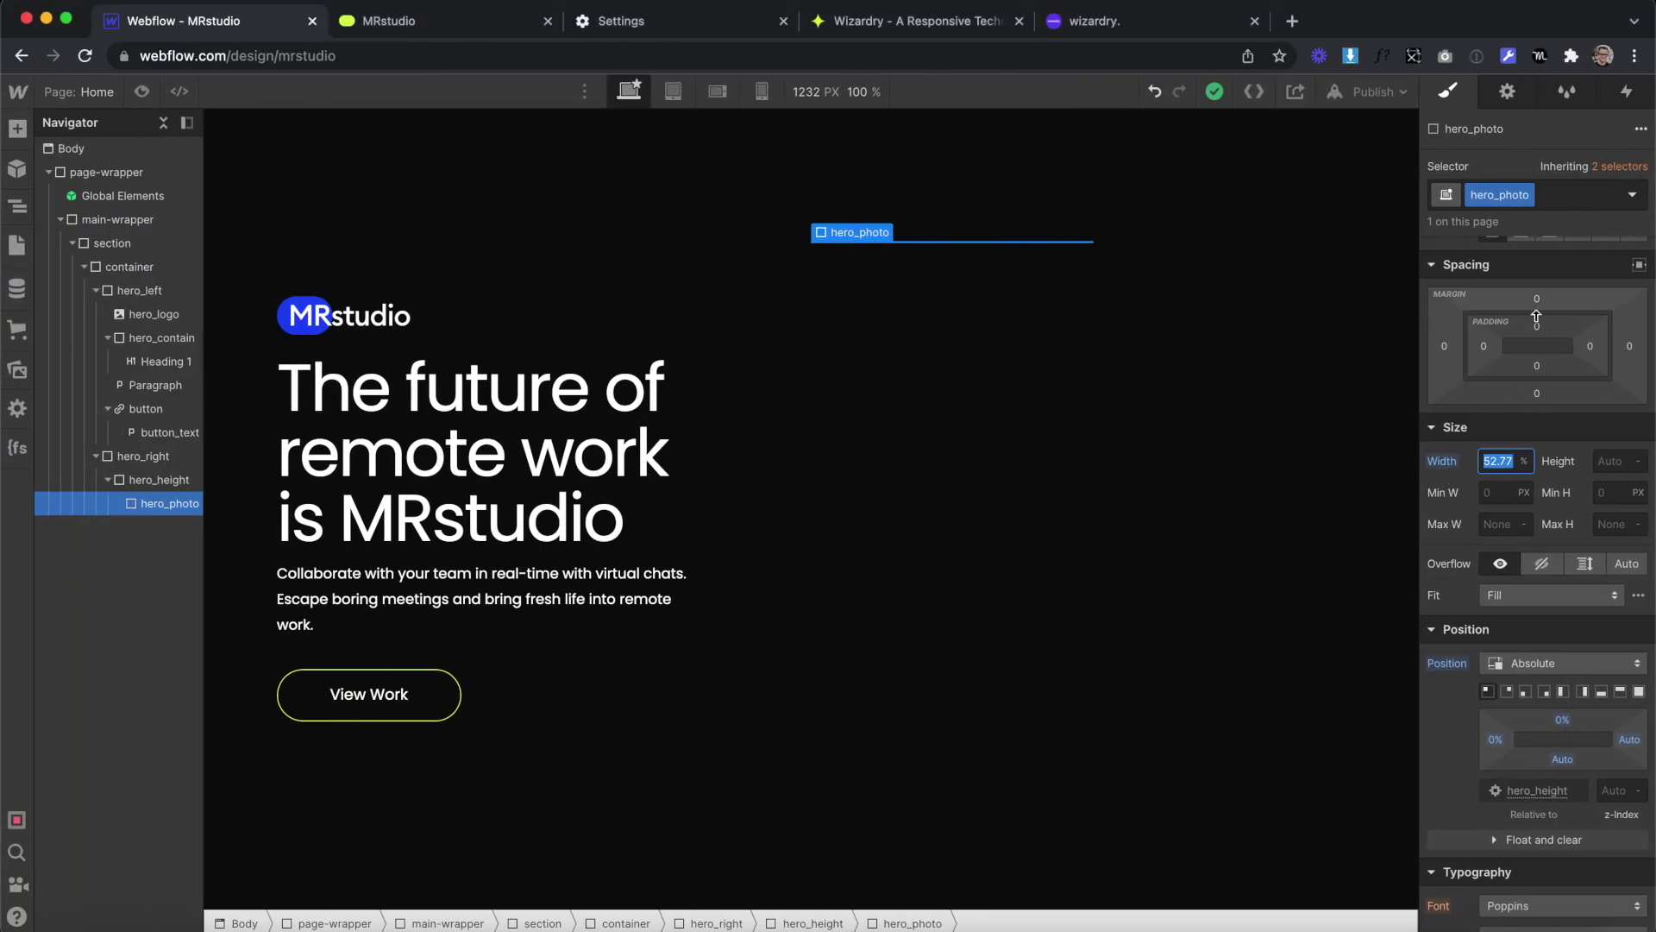
click(1537, 327)
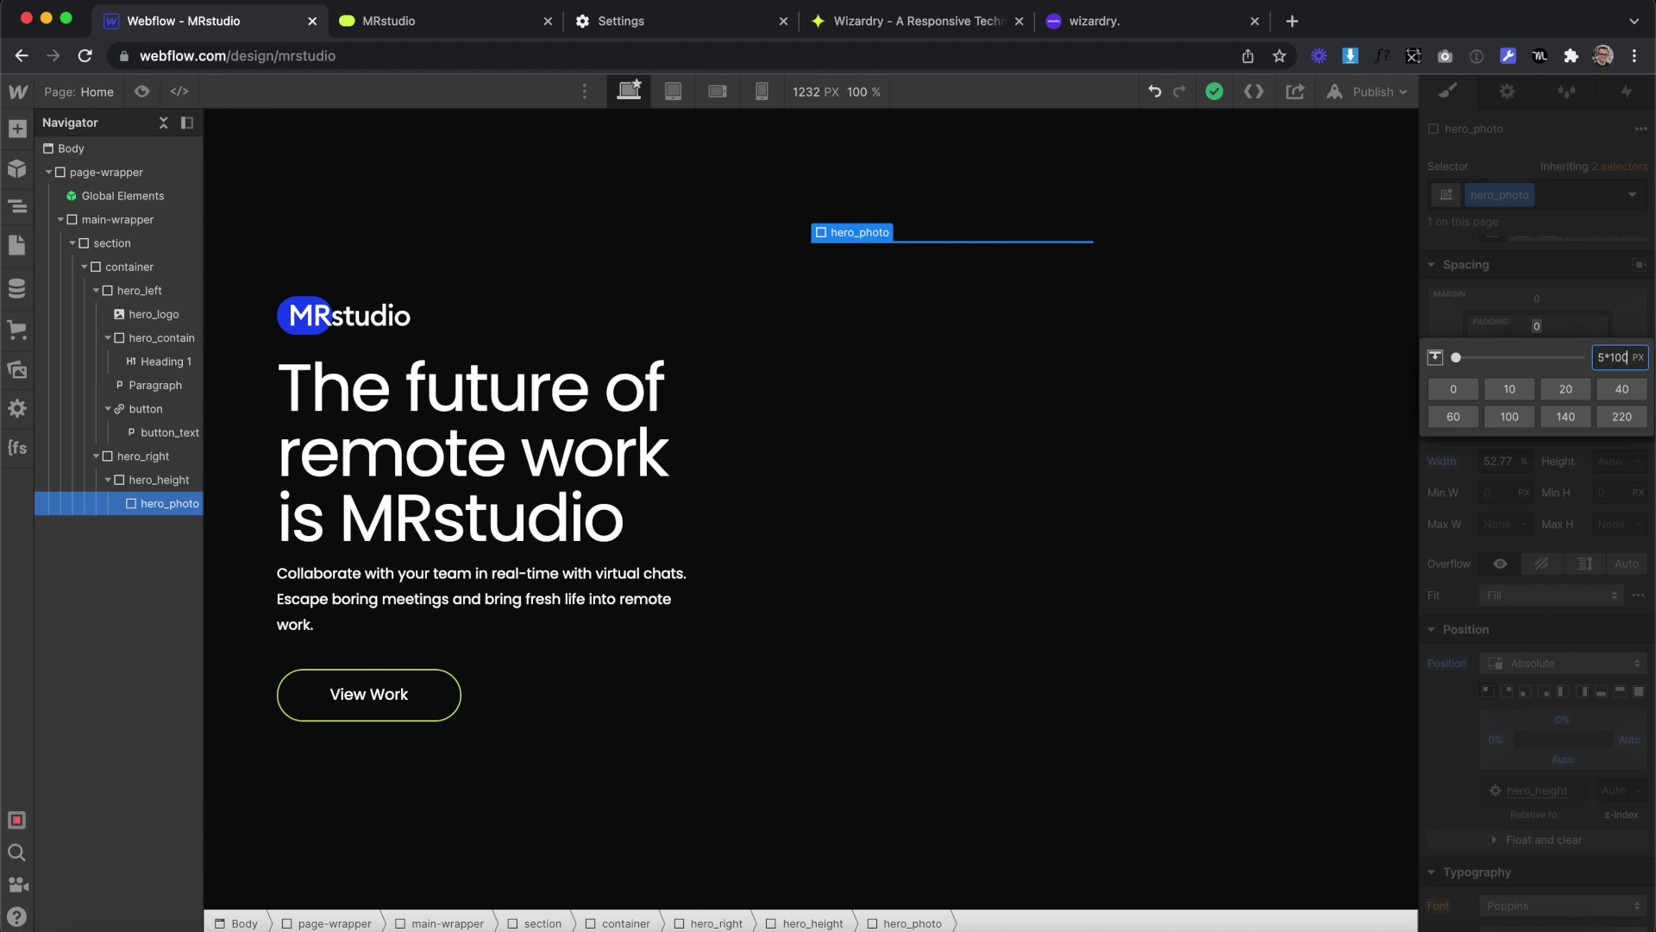
key(Return)
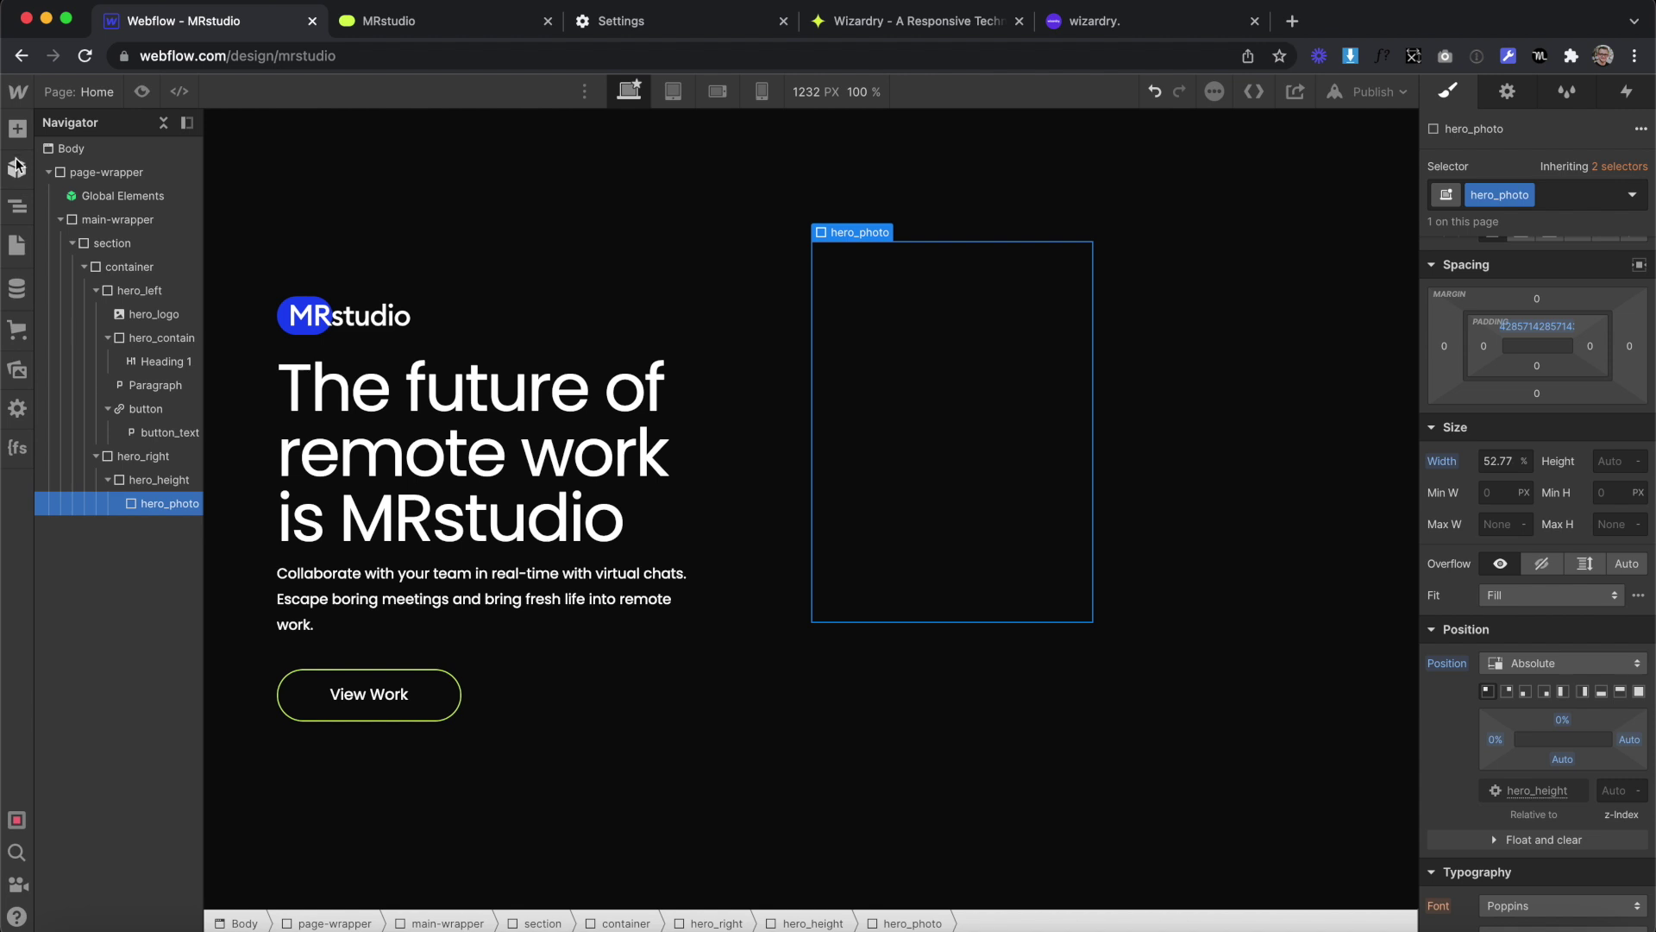
Insert an image element inside hero_photo and give it the class hero_img
click(17, 128)
scroll(95, 625, down, 5)
scroll(95, 624, down, 1)
drag(82, 629, 928, 437)
click(1550, 200)
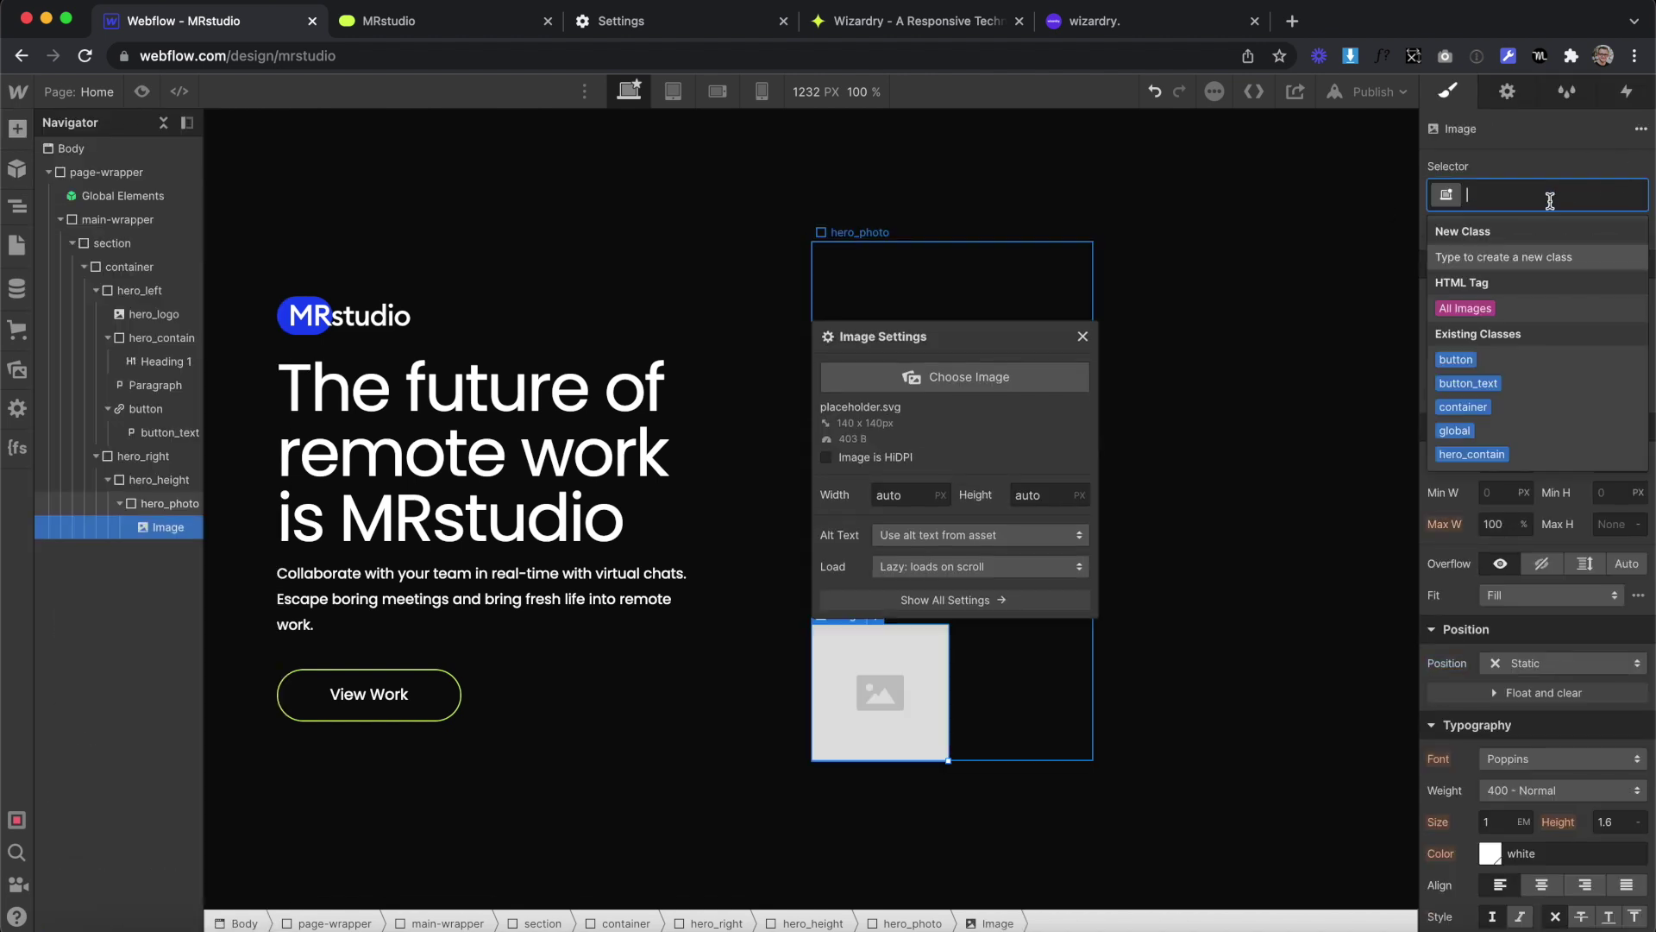
text(hero_img)
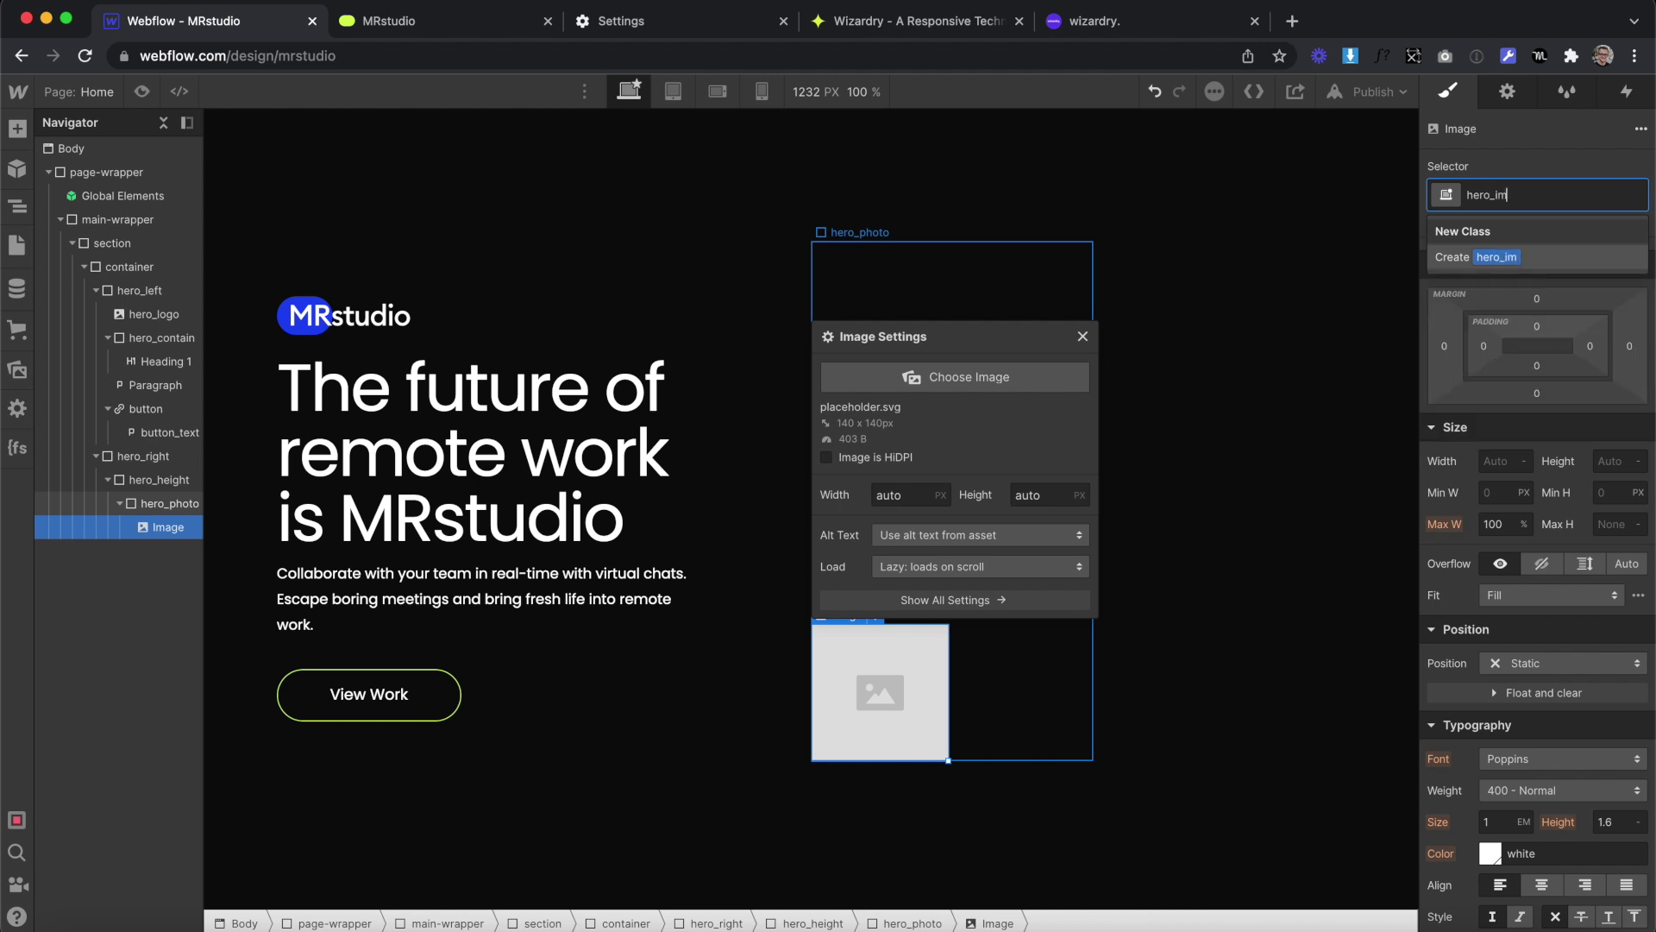
key(Return)
Position hero_img absolutely within hero_photo with 0% offsets on all four sides
click(168, 504)
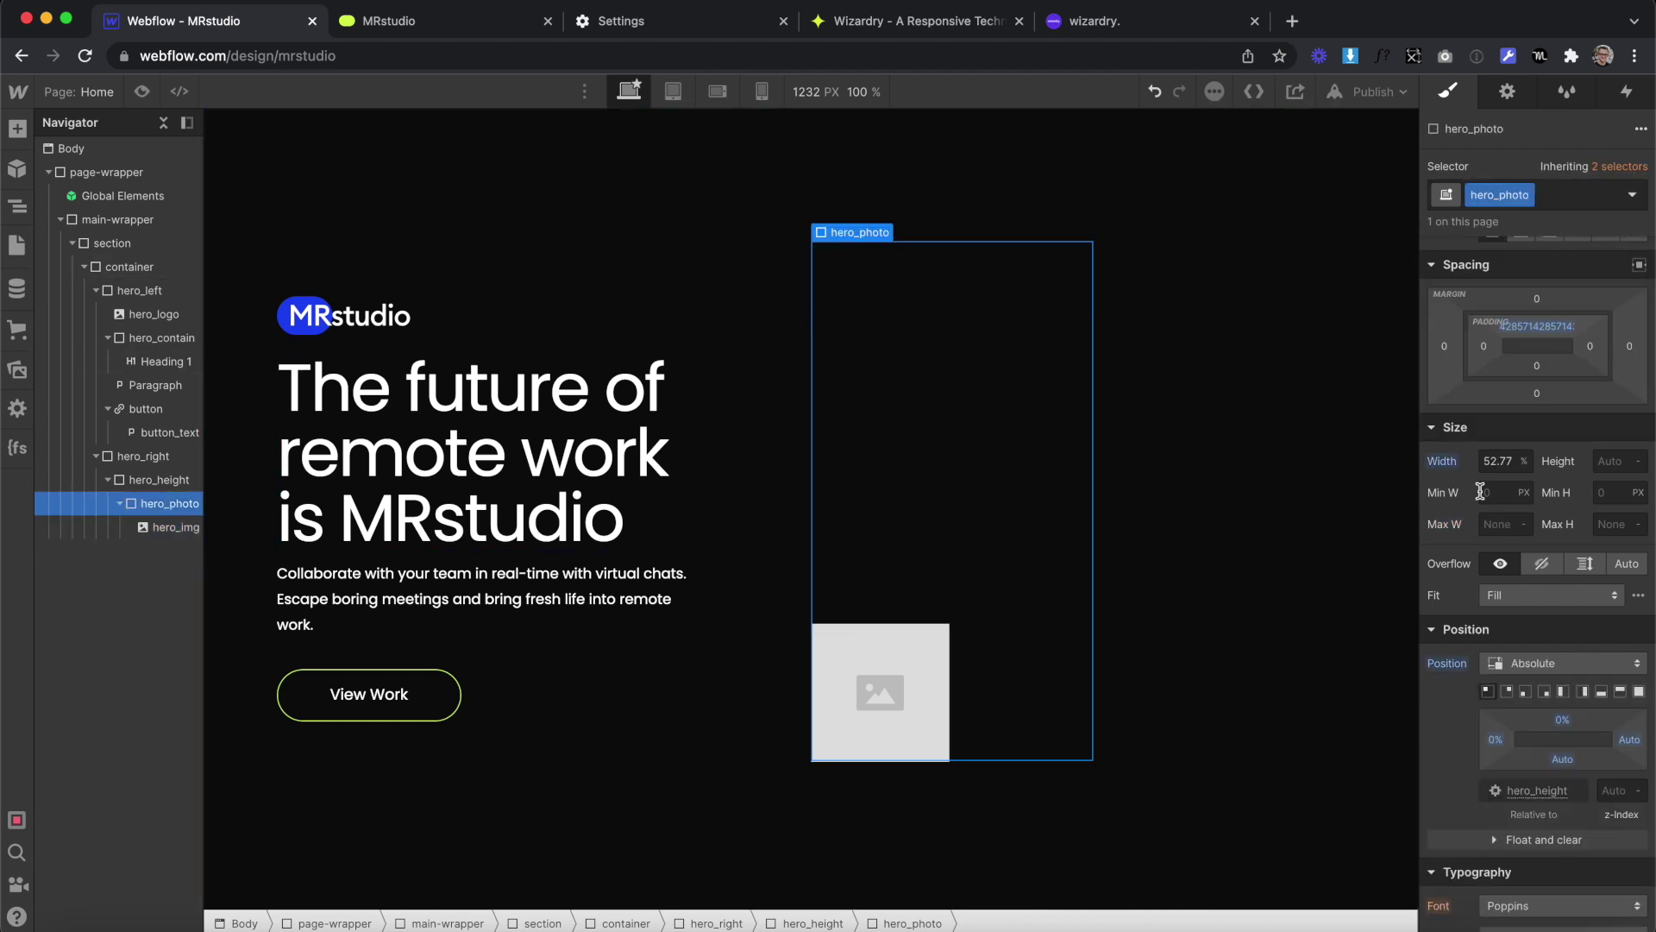
click(173, 527)
click(1575, 666)
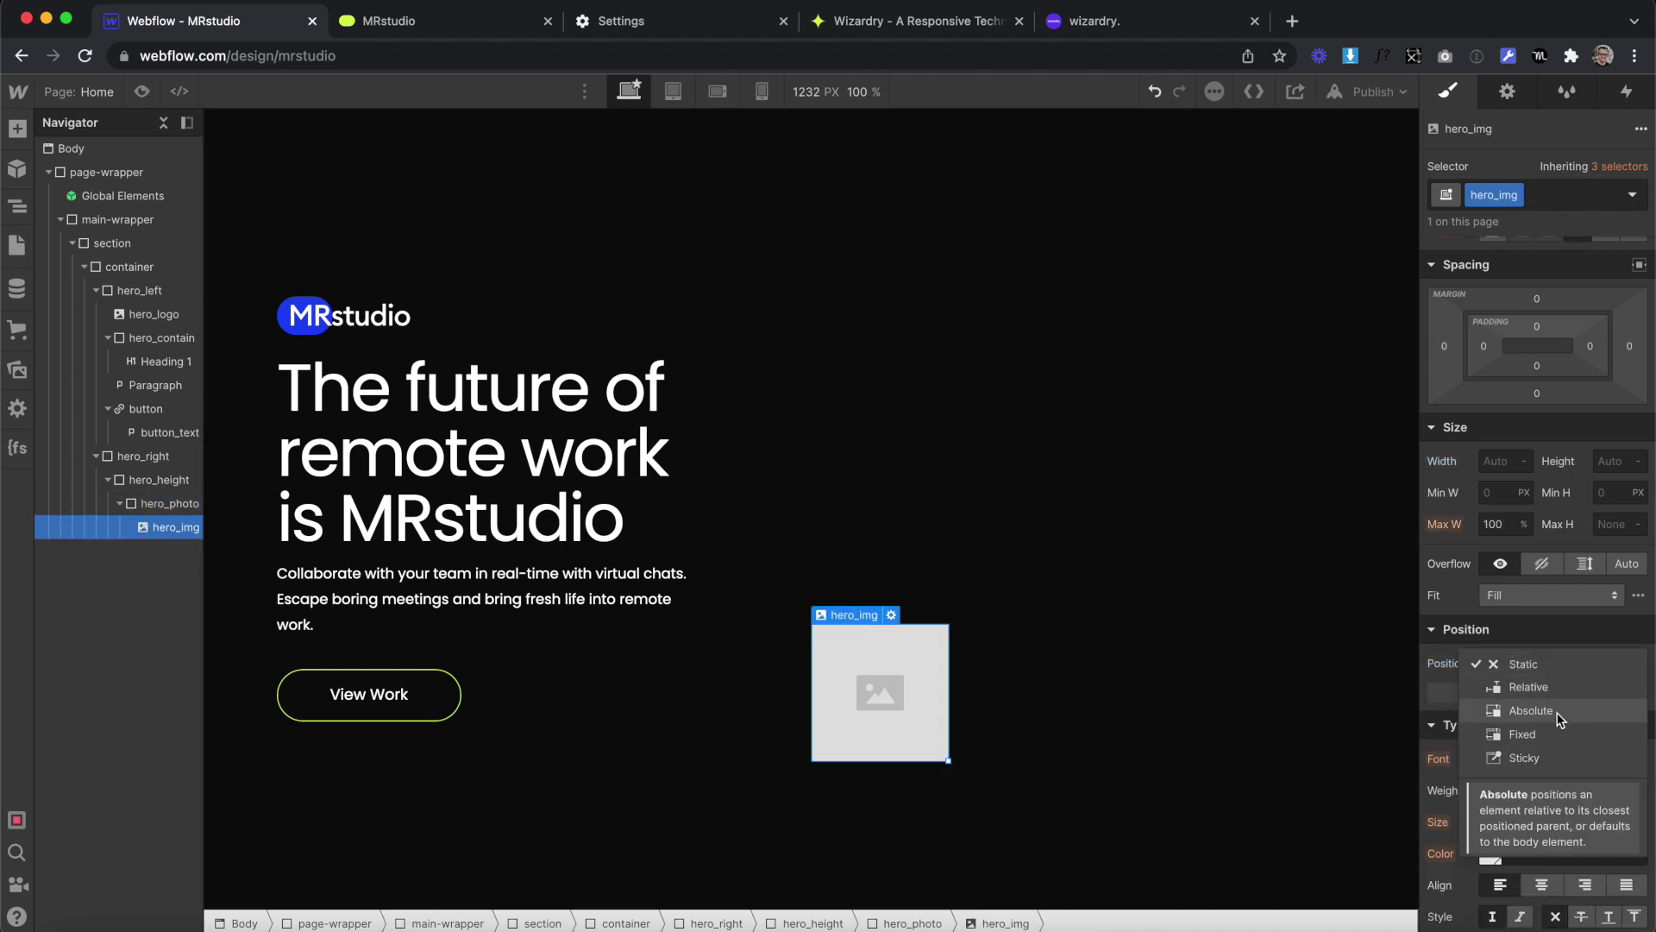
click(1635, 705)
click(1639, 691)
Set hero_img's width and height to 100% and its fit to Cover
click(1503, 463)
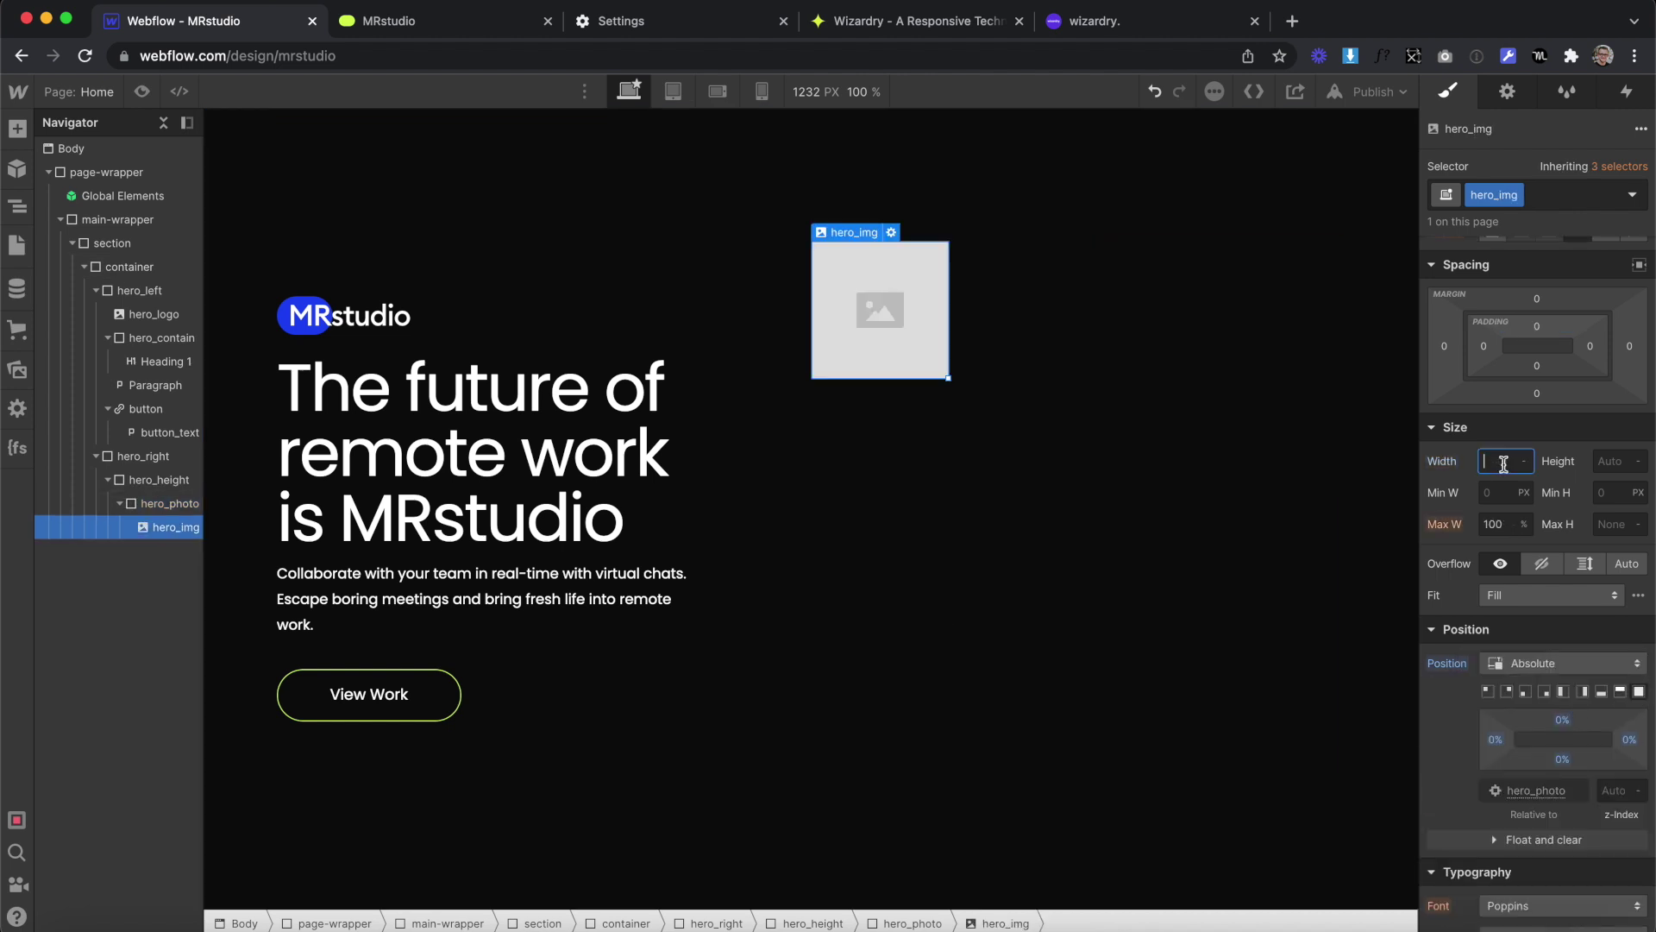
text(100%)
key(Return)
click(1611, 463)
text(100%)
key(Return)
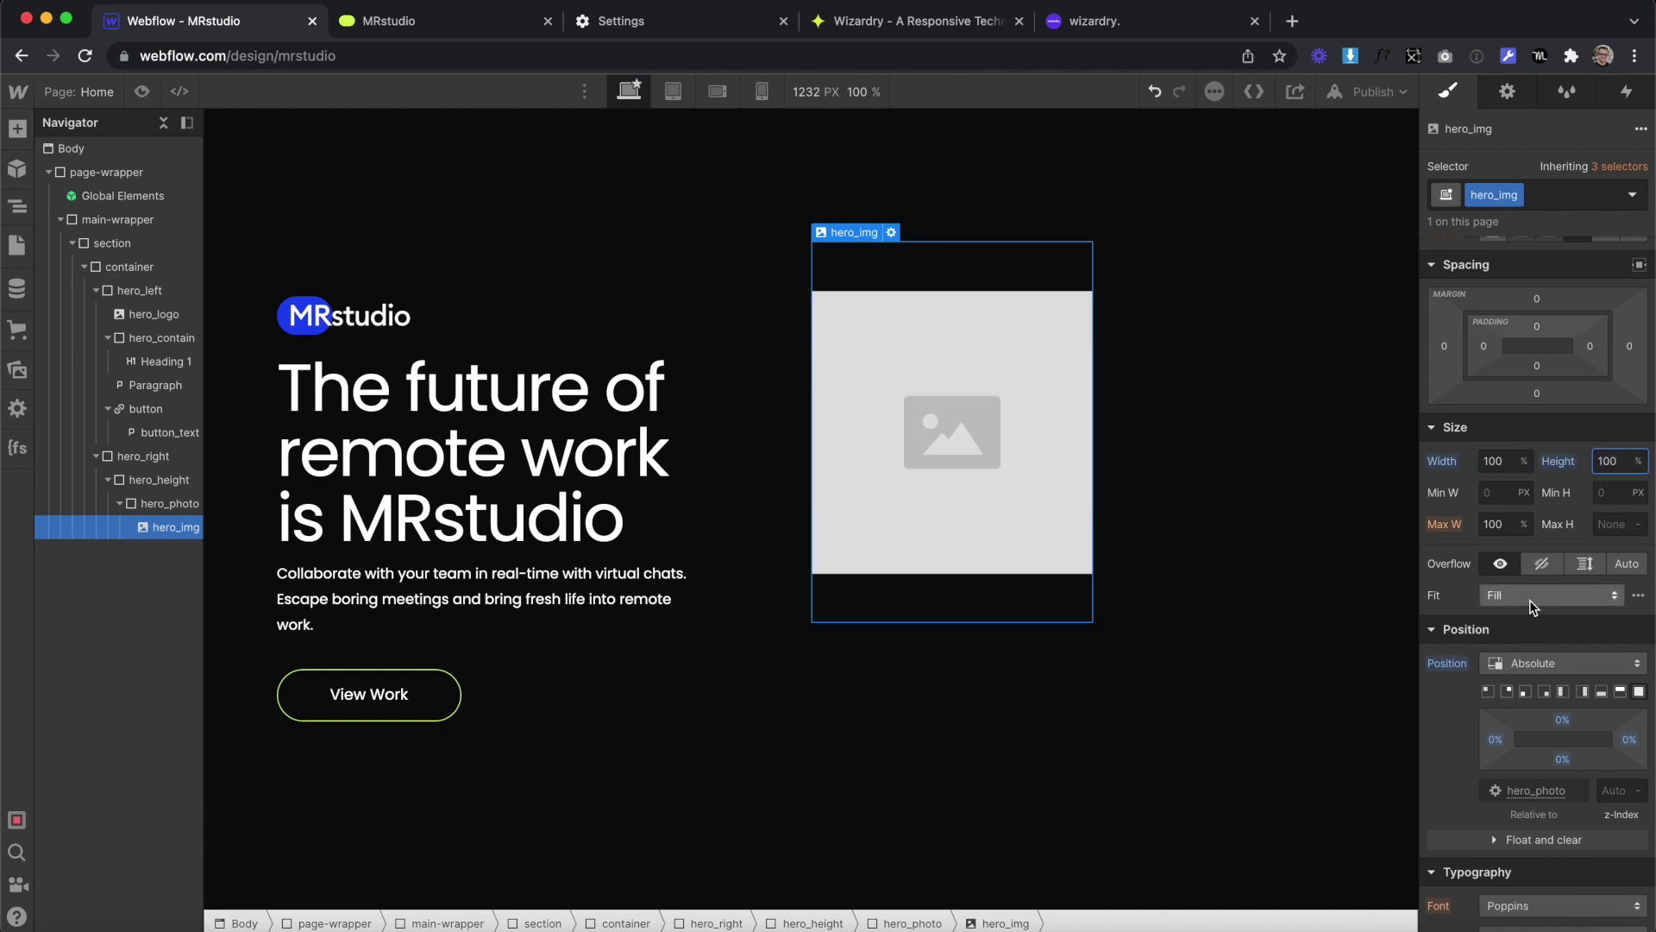
click(1531, 597)
click(1500, 642)
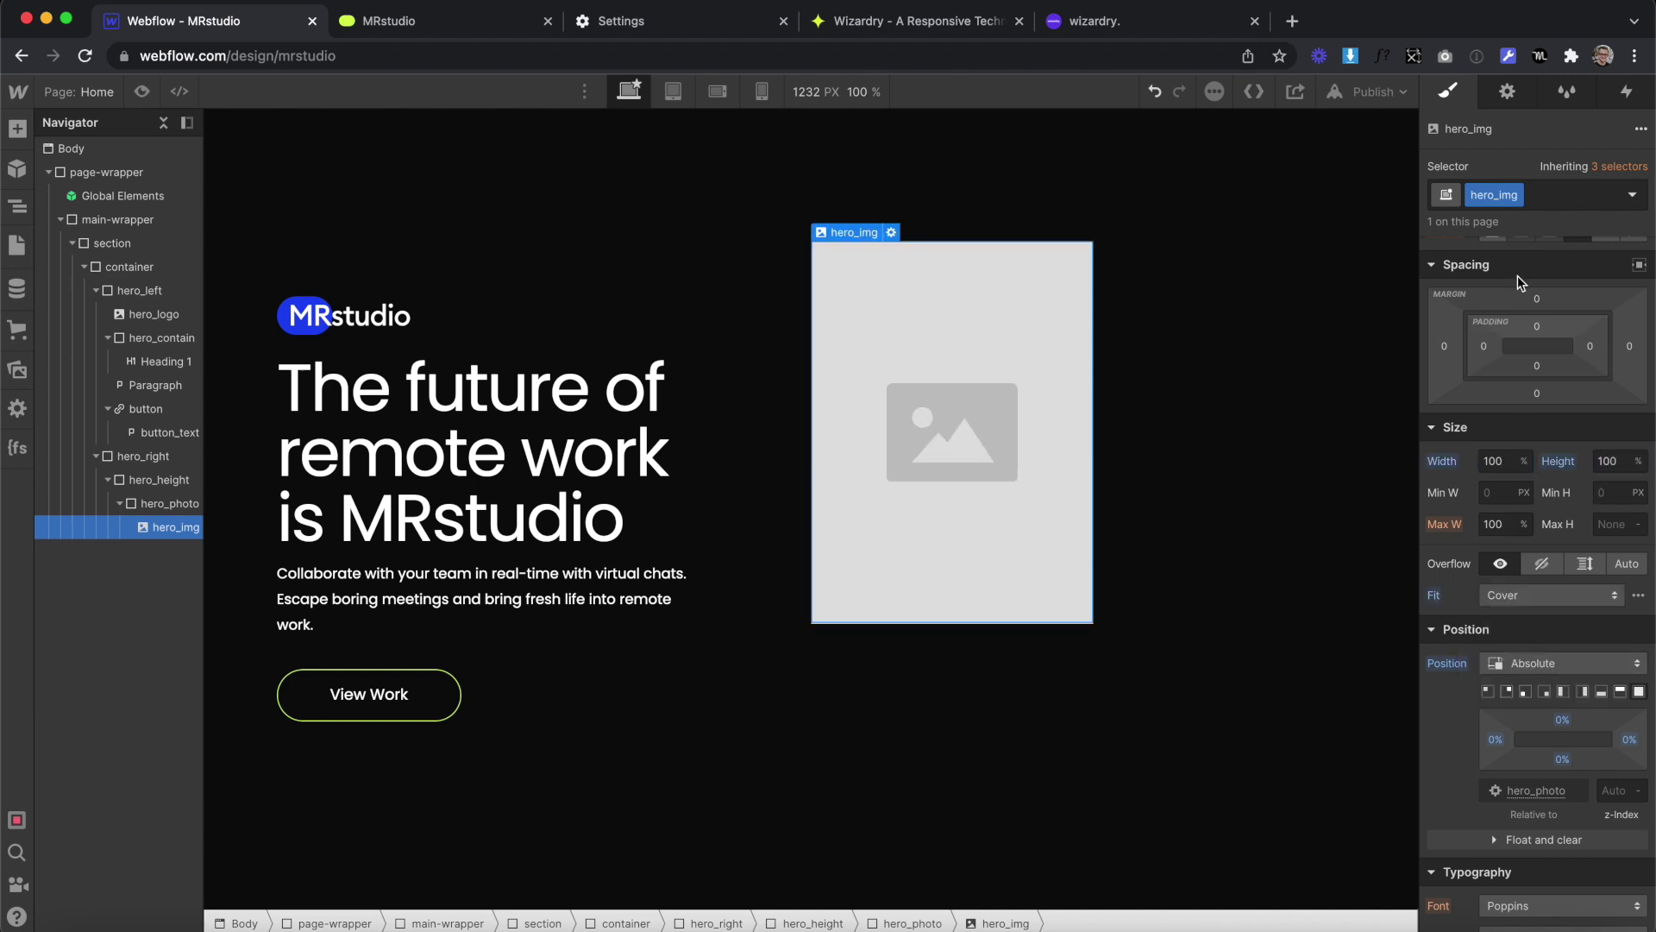
Use image1.jpg from the assets as the picture for hero_img and return to its style settings
click(1507, 92)
click(1453, 233)
click(153, 293)
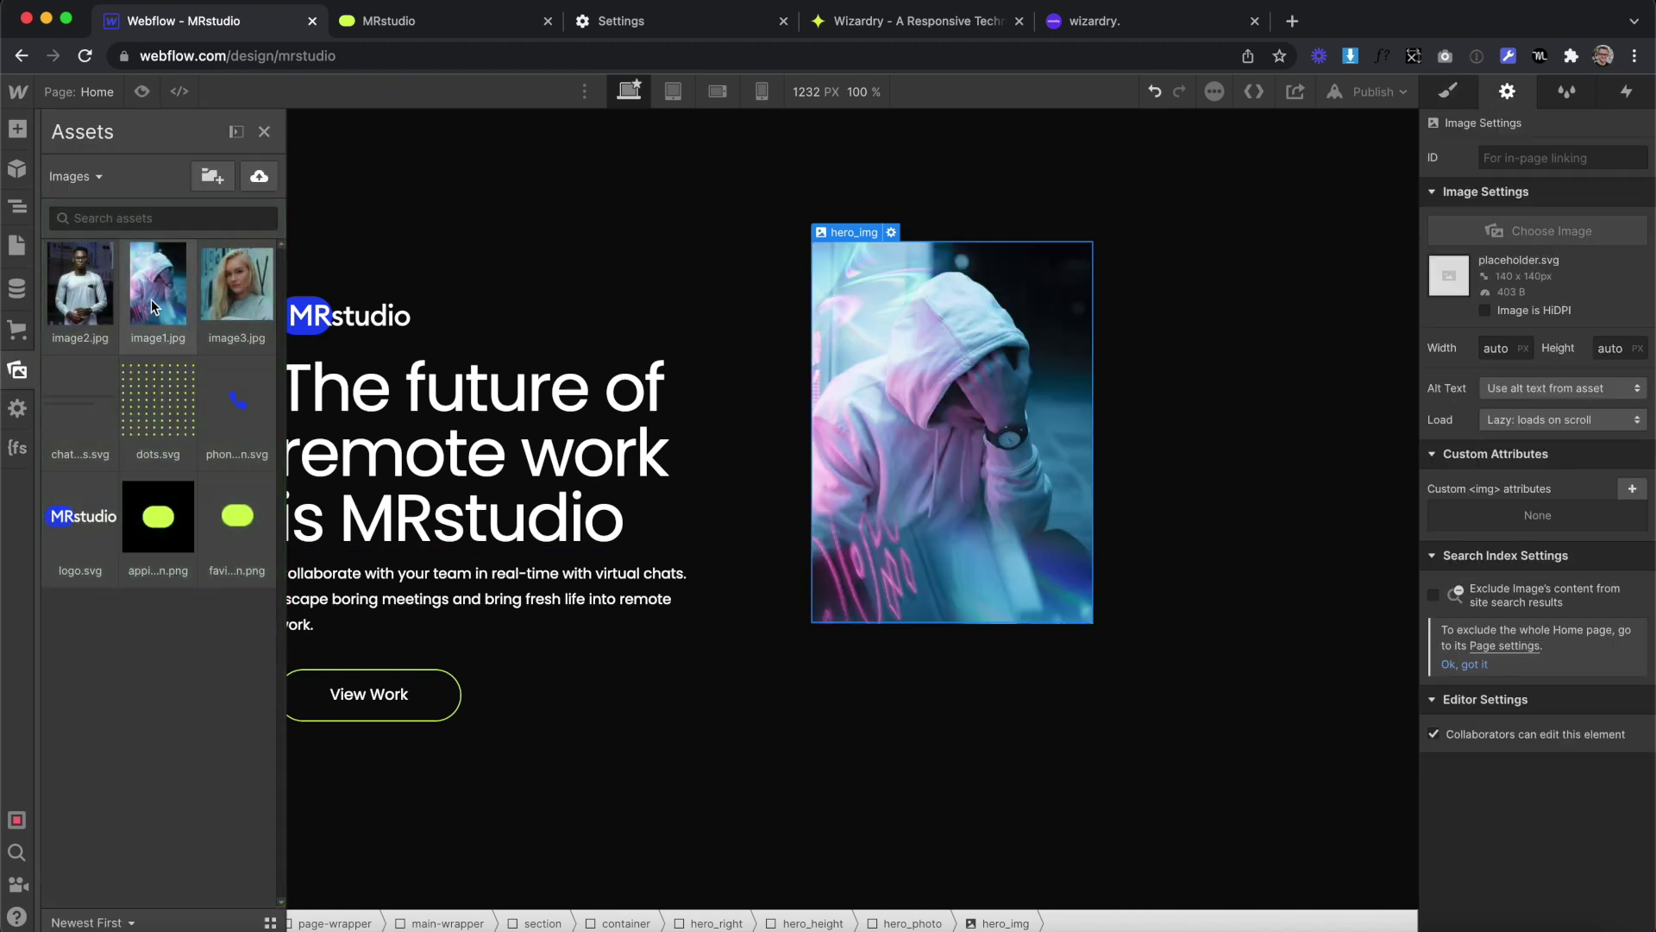
key(s)
Round hero_img's corners in Webflow with a radius calculated as 10/314, using the hooded photo's corner radius and width in the XD design
key(ctrl+Right)
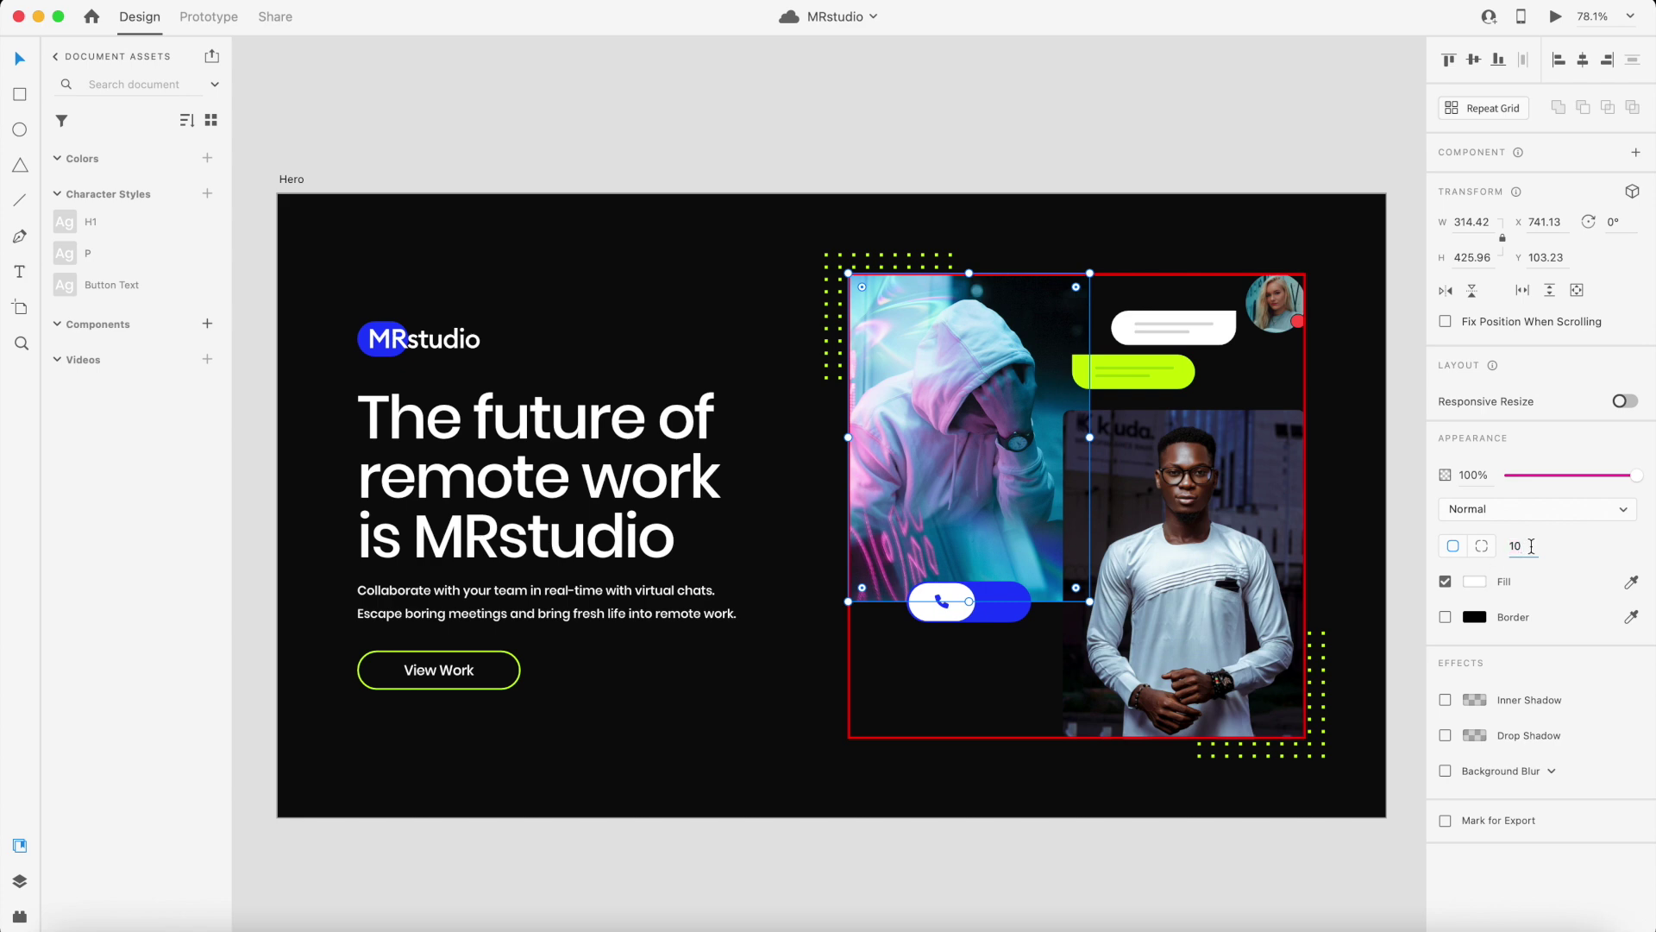
click(1464, 222)
key(ctrl+Left)
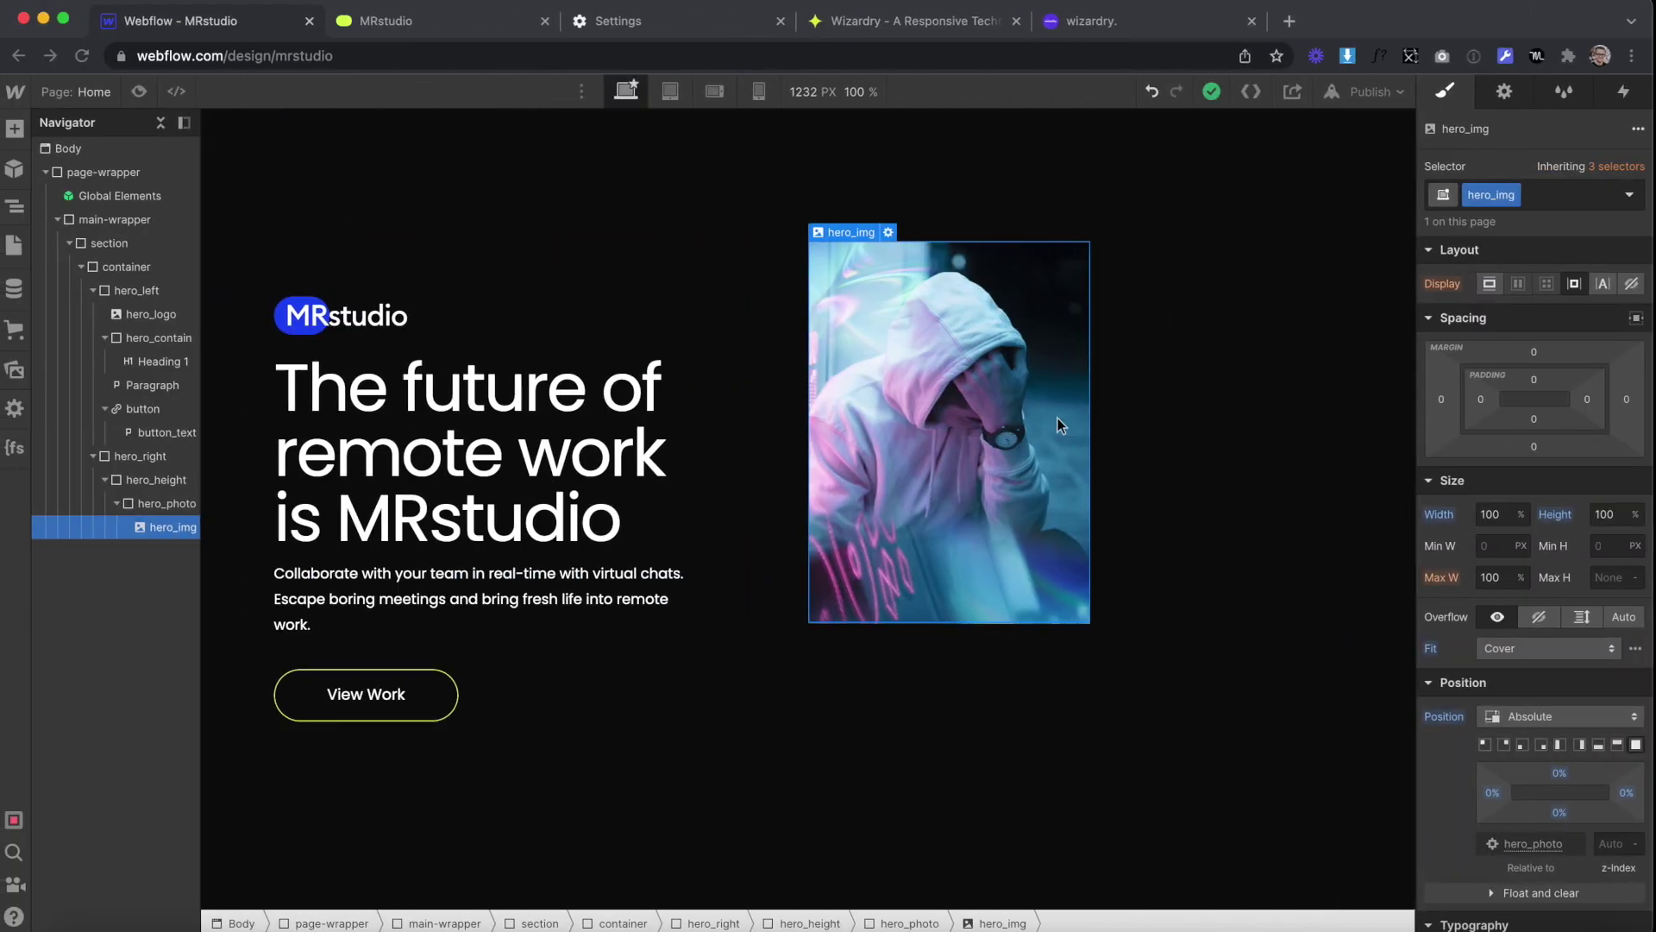
scroll(1487, 634, down, 10)
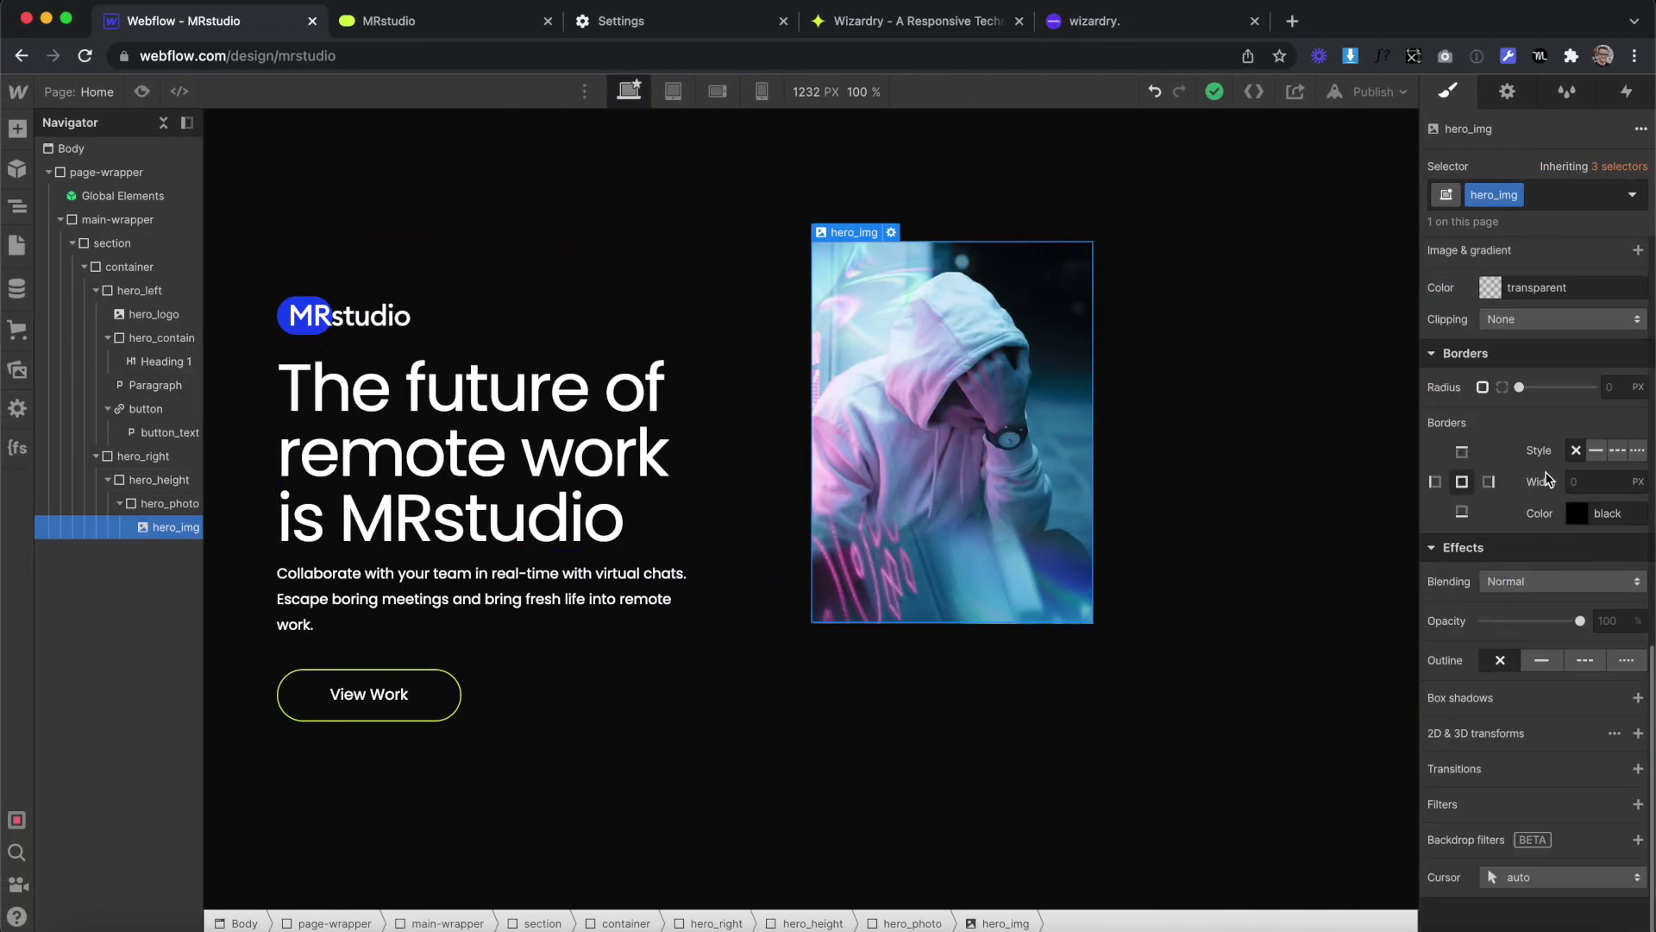
click(1620, 385)
text(10)
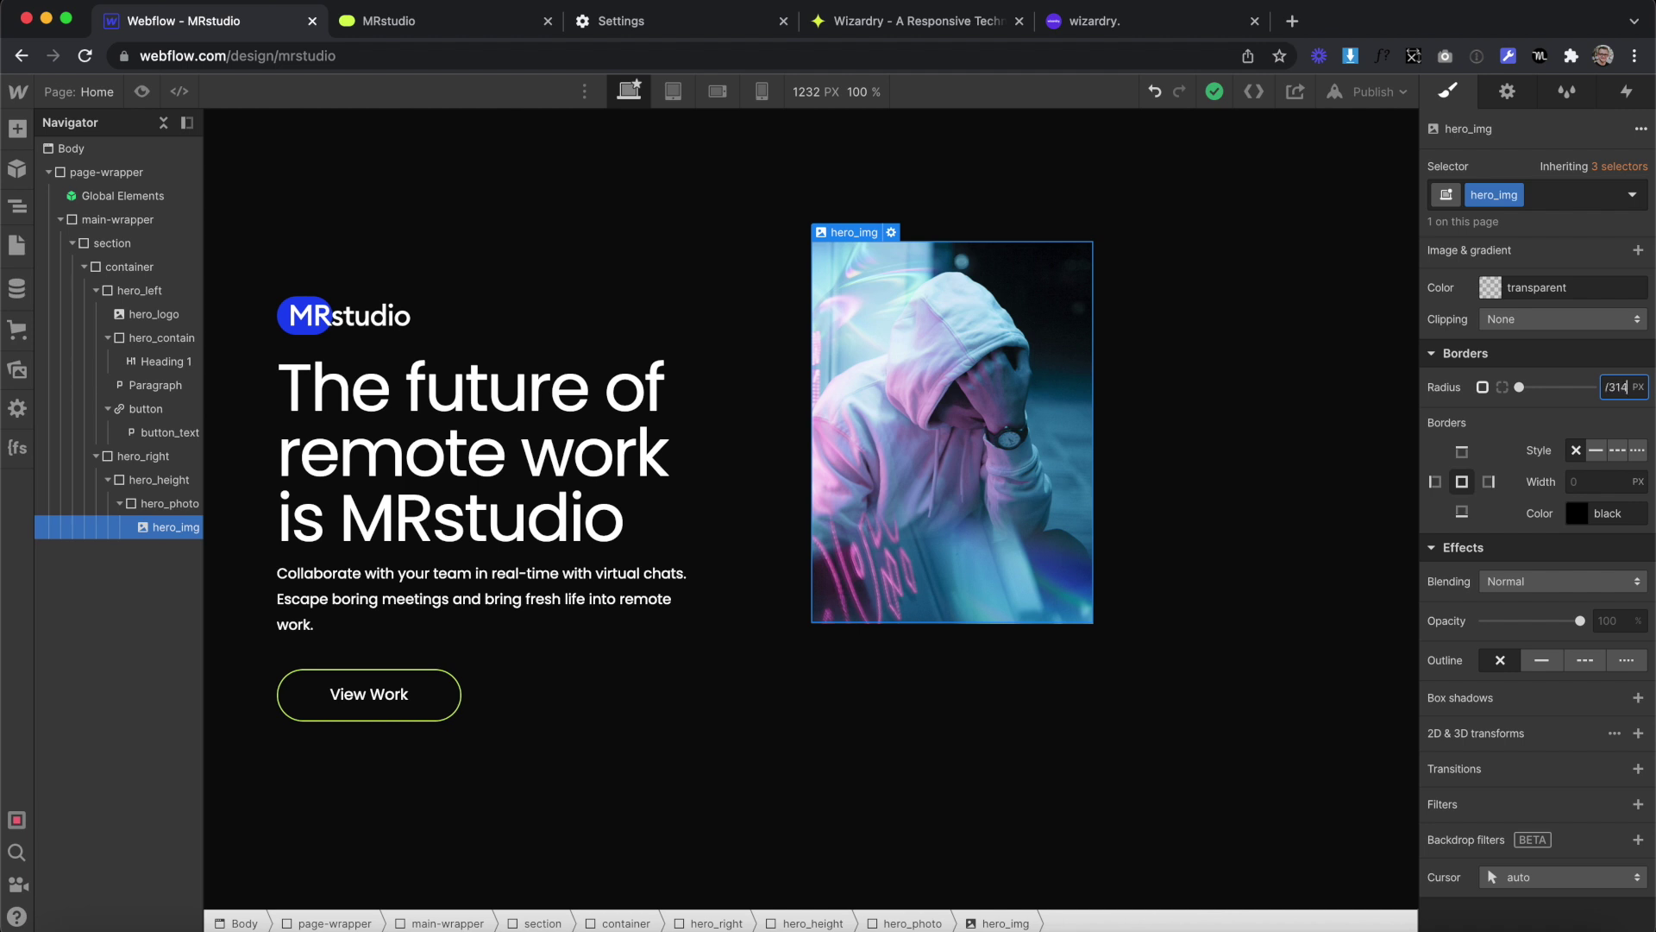
key(Return)
click(1206, 486)
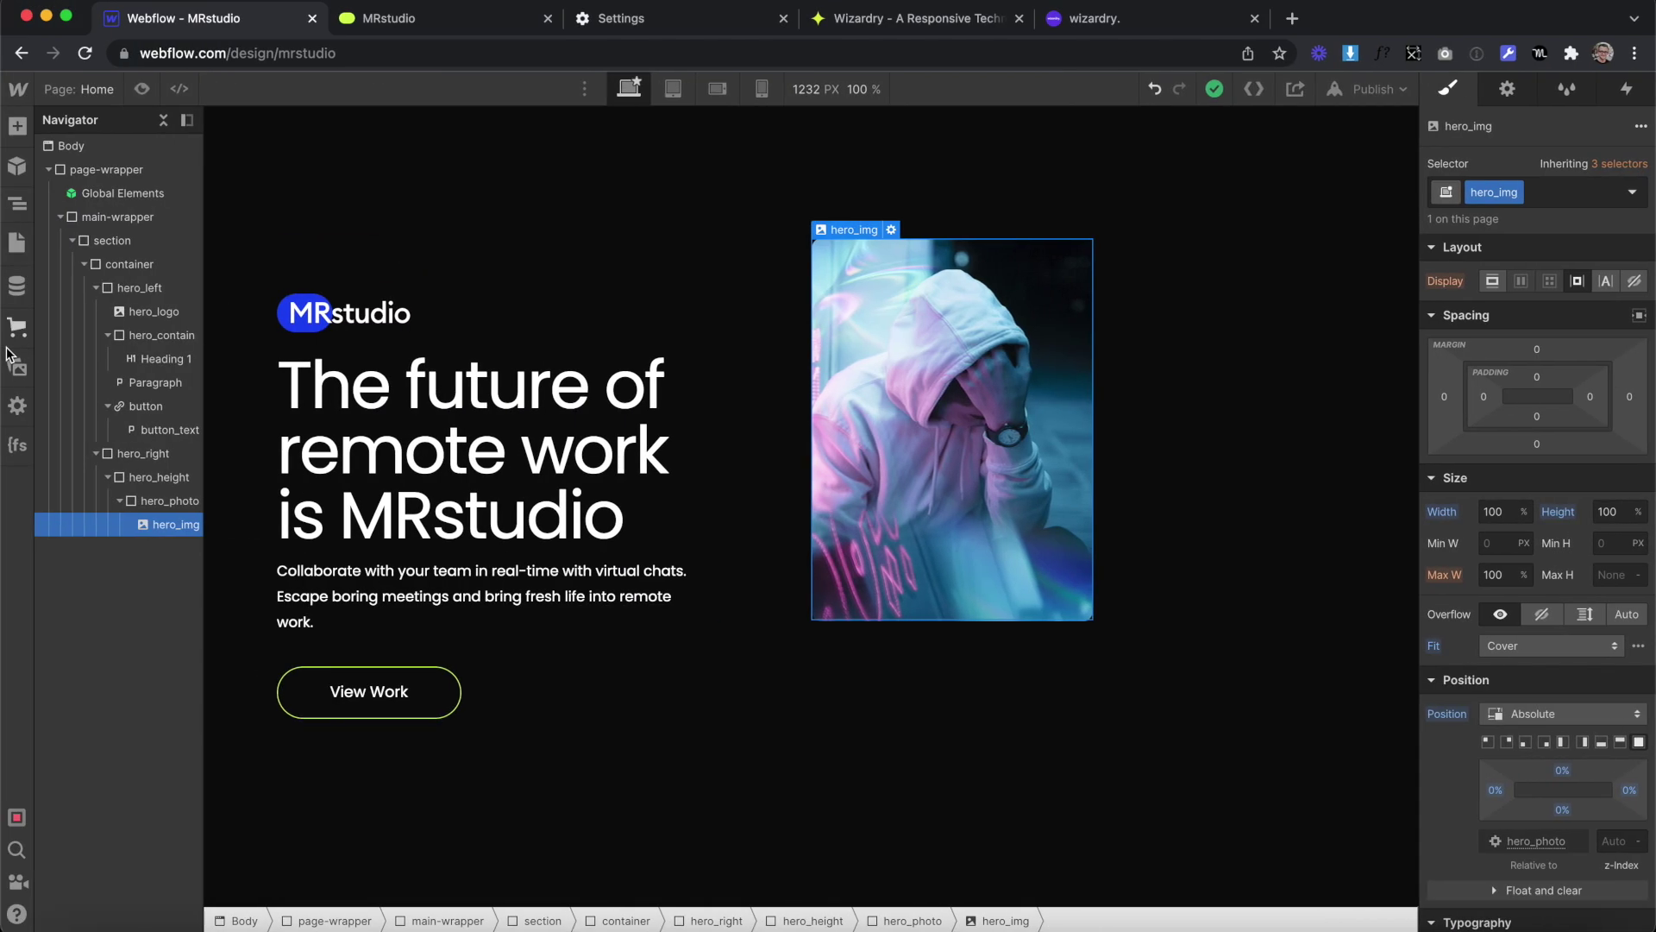
Add dots.svg from the assets inside hero_photo above hero_img and give it the class hero_graphic
click(17, 365)
drag(156, 393, 160, 516)
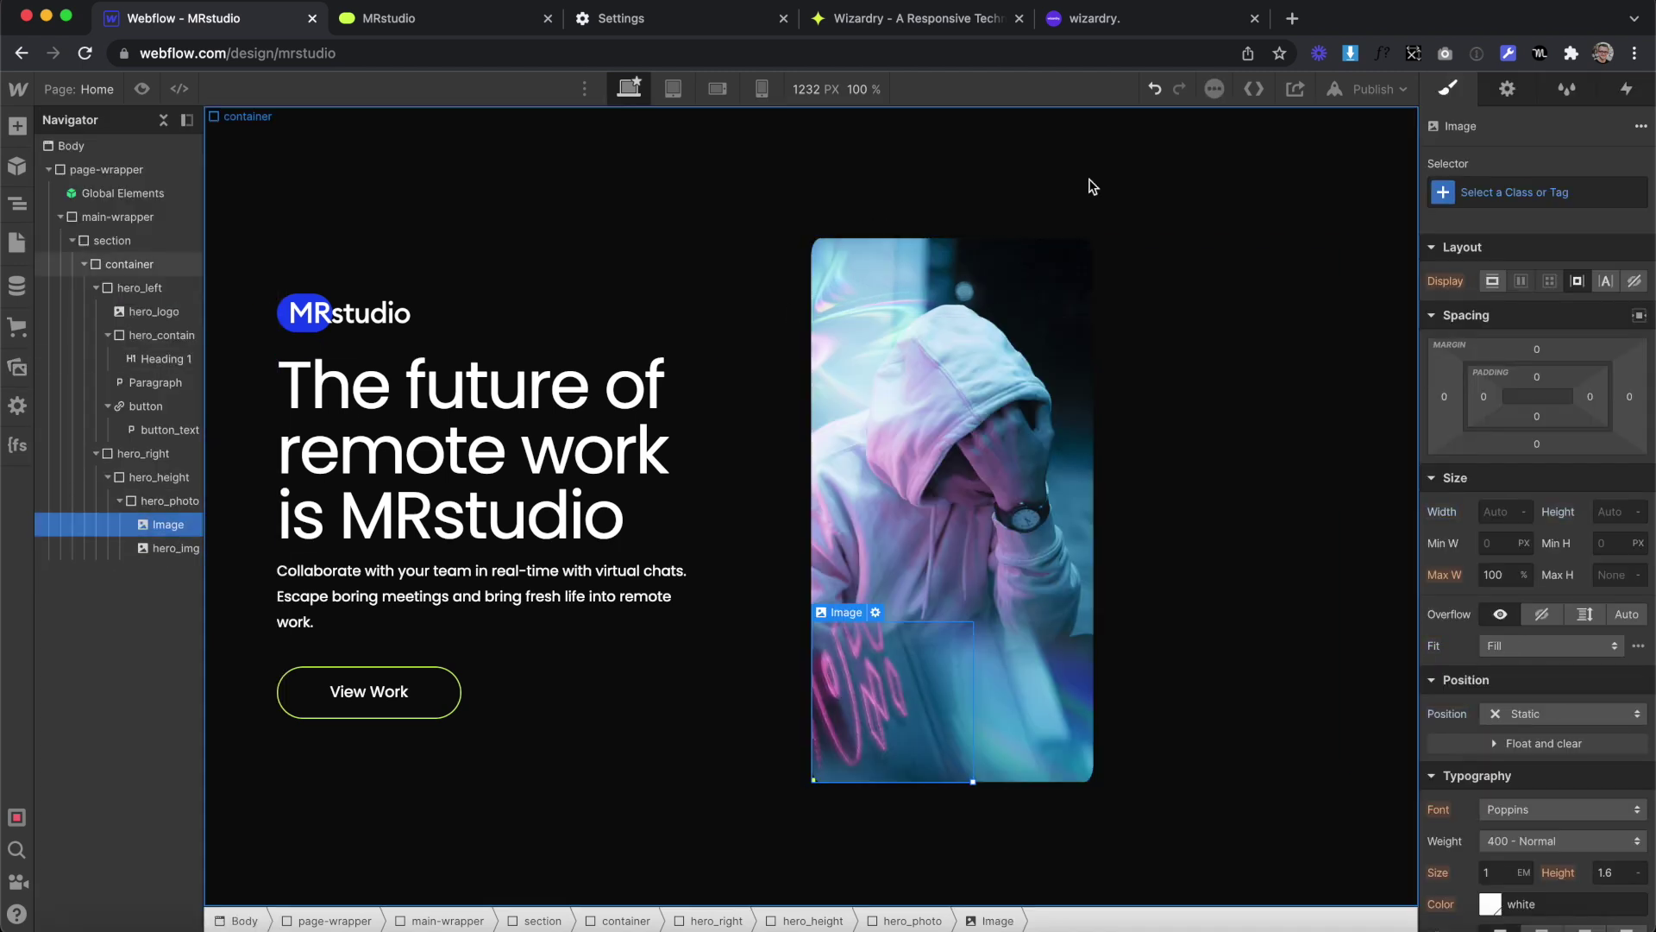
click(1489, 208)
text(hero_)
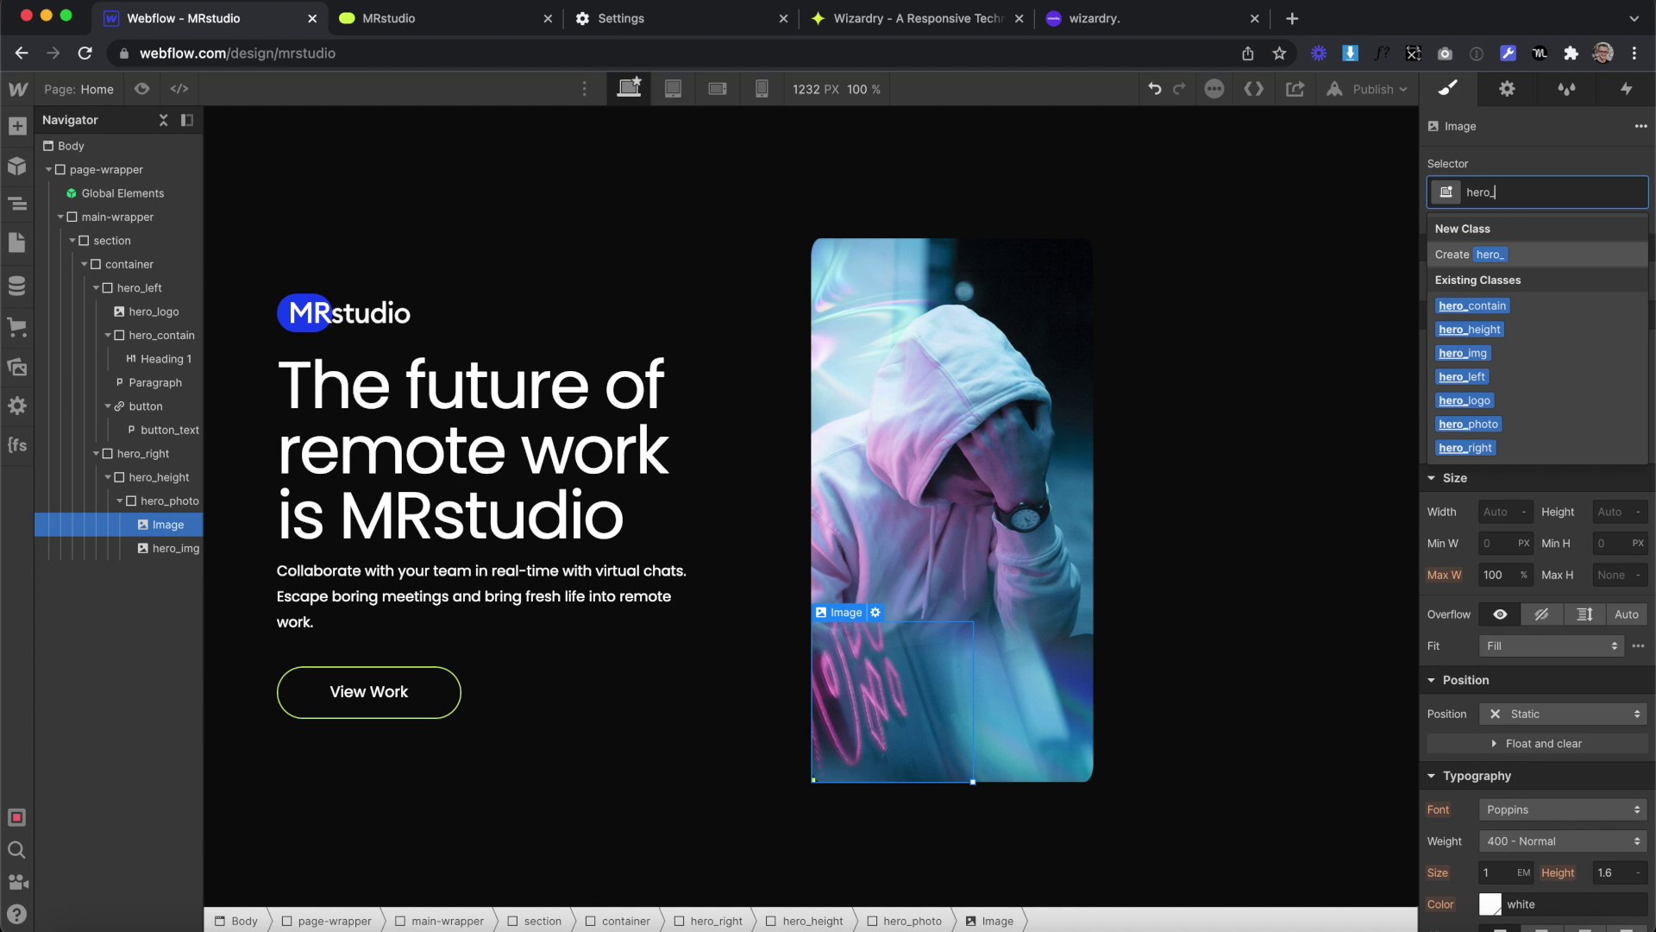
text(graphic)
key(Return)
Set hero_graphic's width to 52.54%, calculated from the dot pattern's and hooded photo's widths in the XD design
key(ctrl+Right)
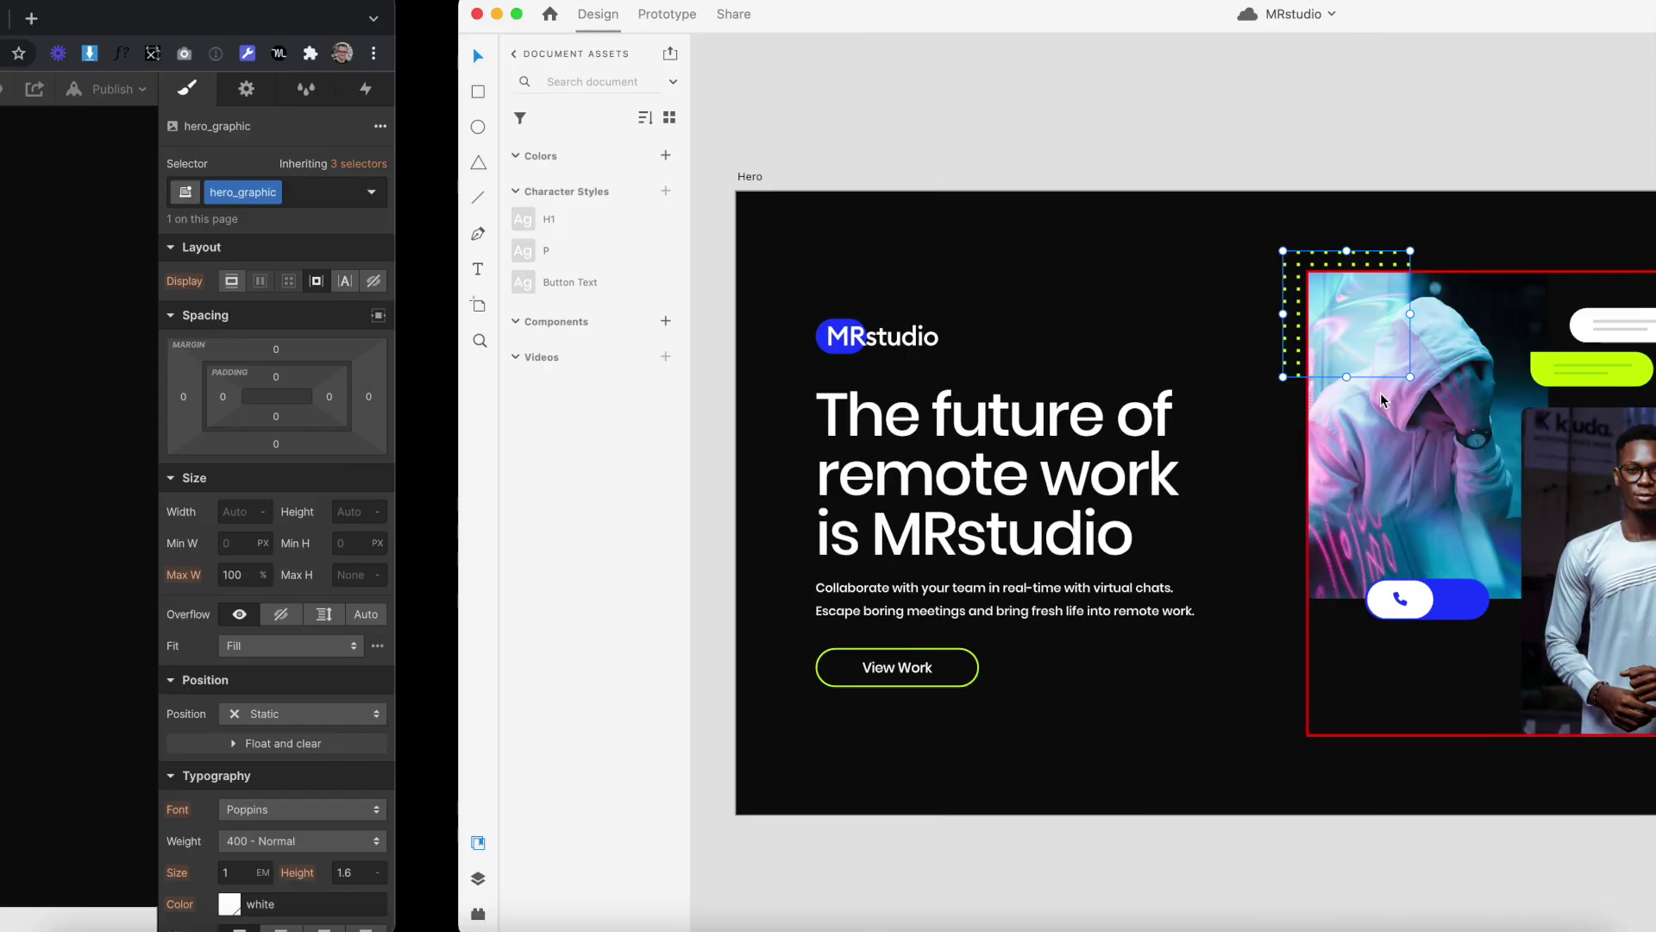
click(965, 350)
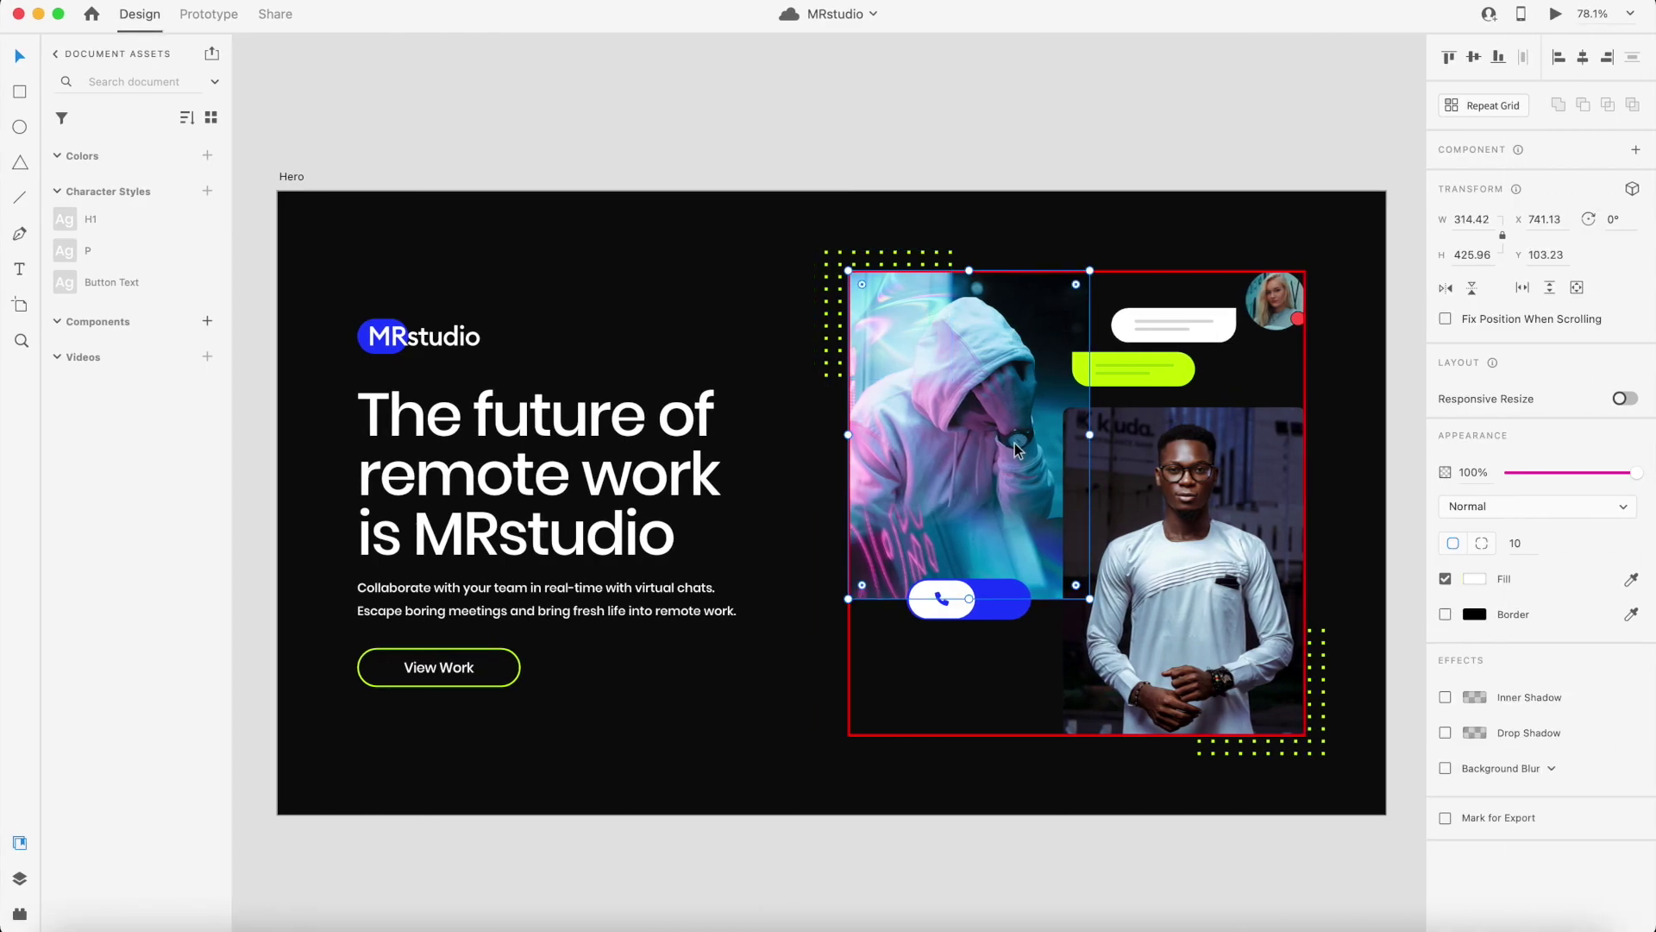
click(856, 252)
key(ctrl+Left)
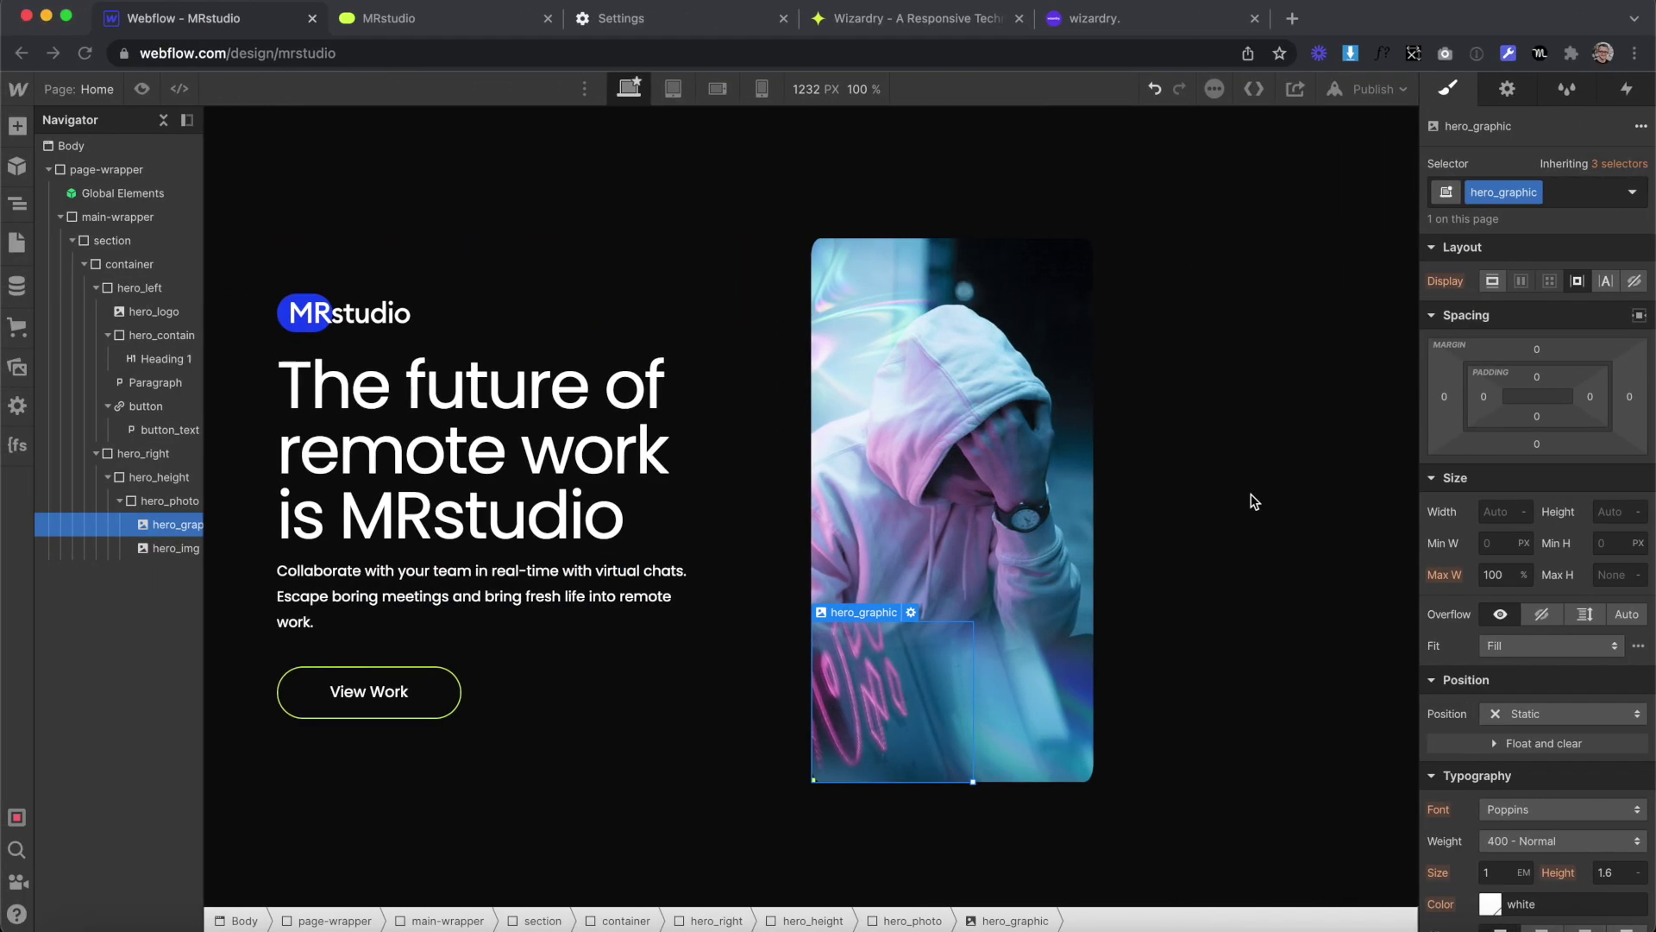
click(1502, 511)
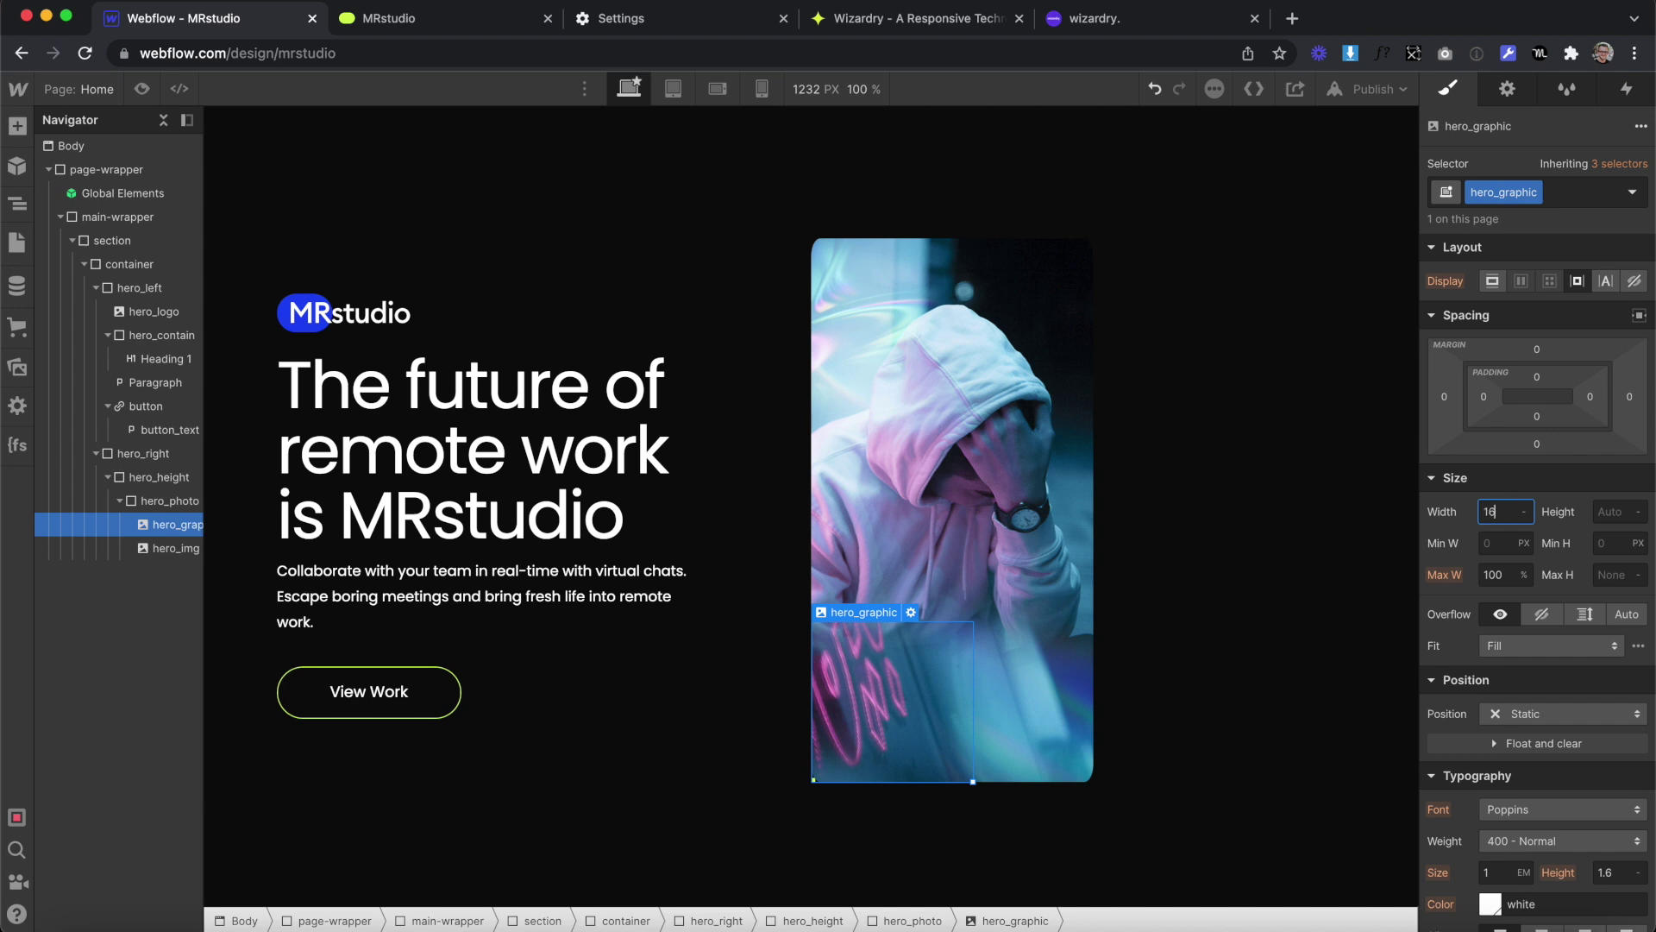
text(/31)
key(Return)
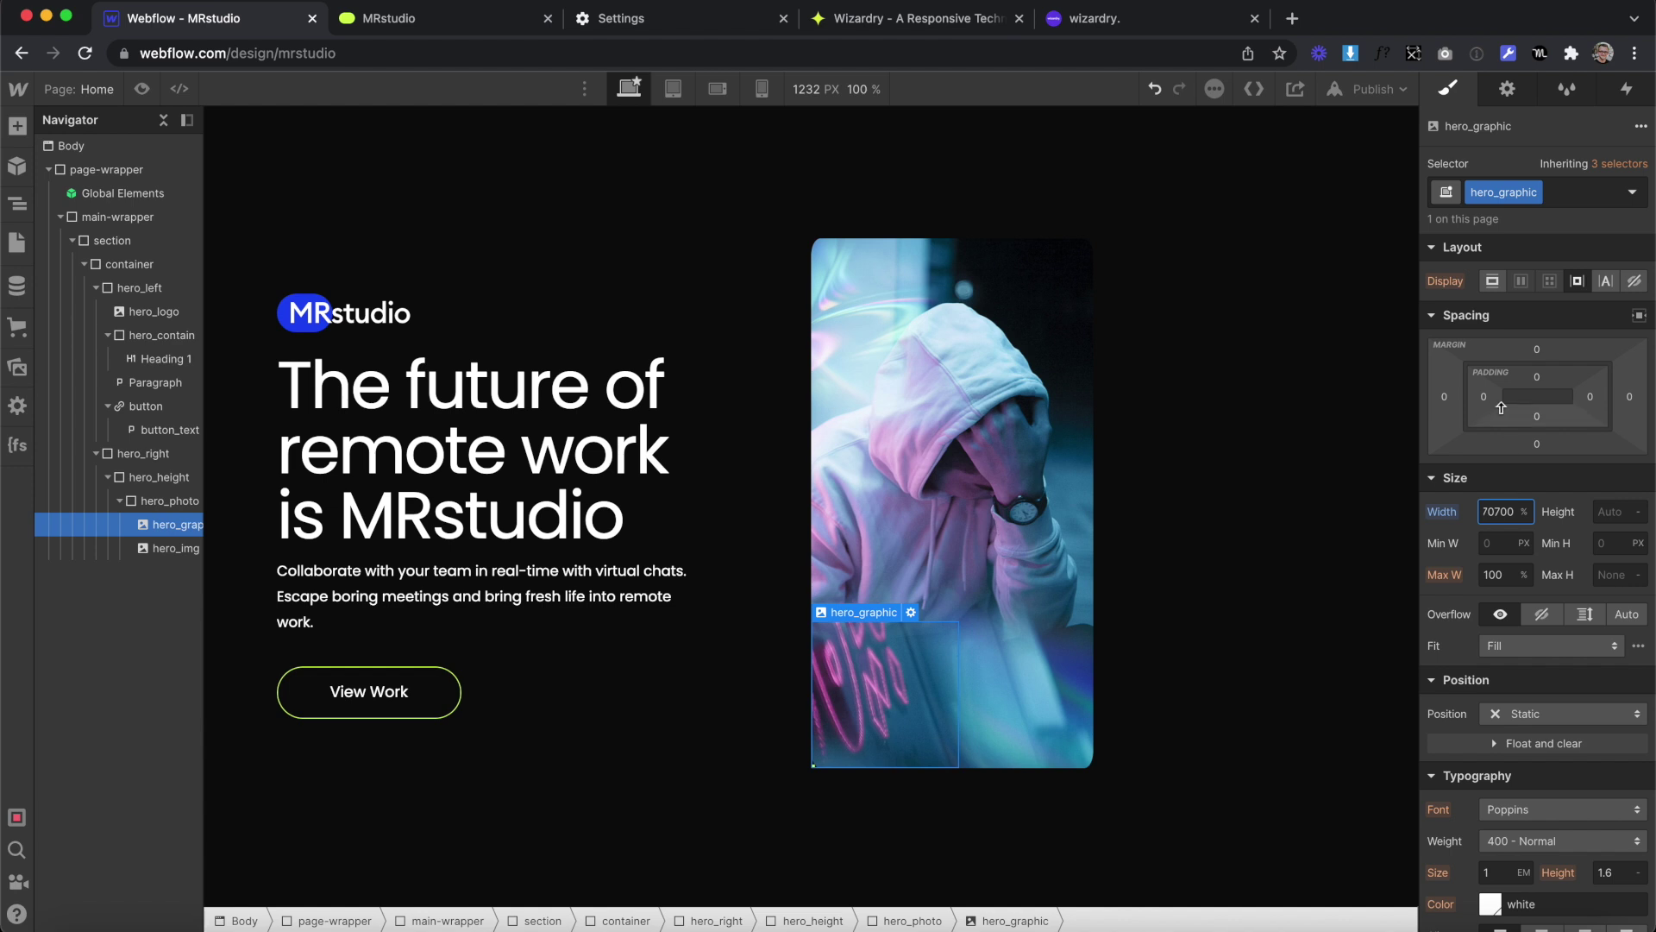
Position hero_graphic absolutely within hero_photo, anchored to its top-left corner with 0% offsets
click(1530, 712)
click(1531, 761)
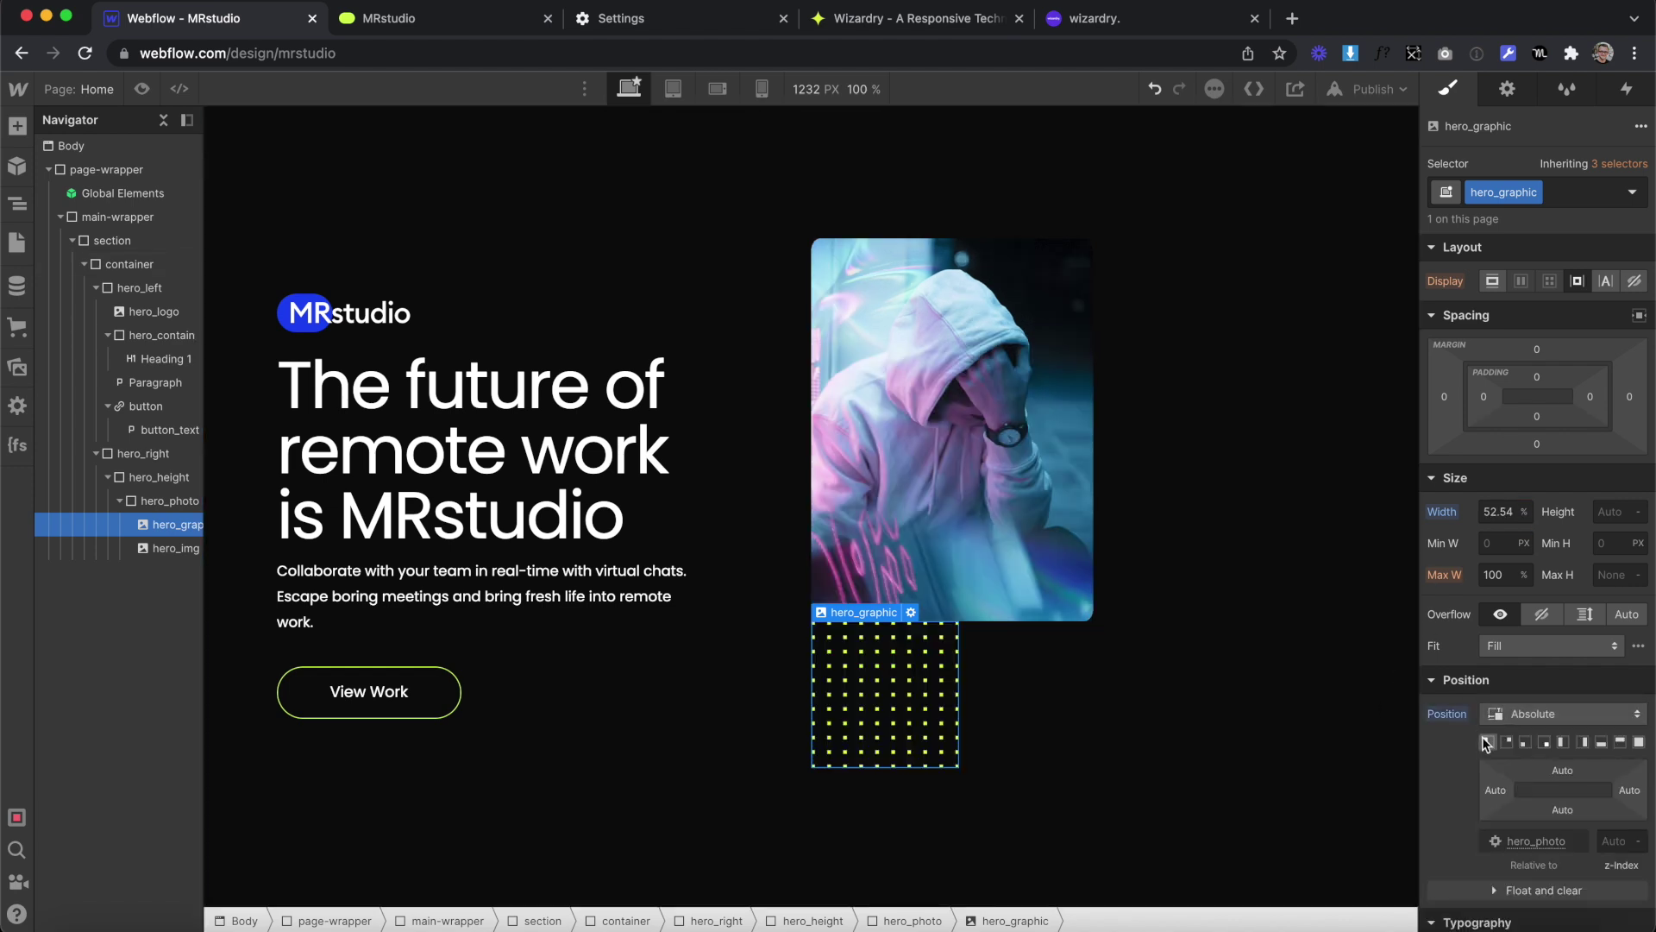
click(1487, 742)
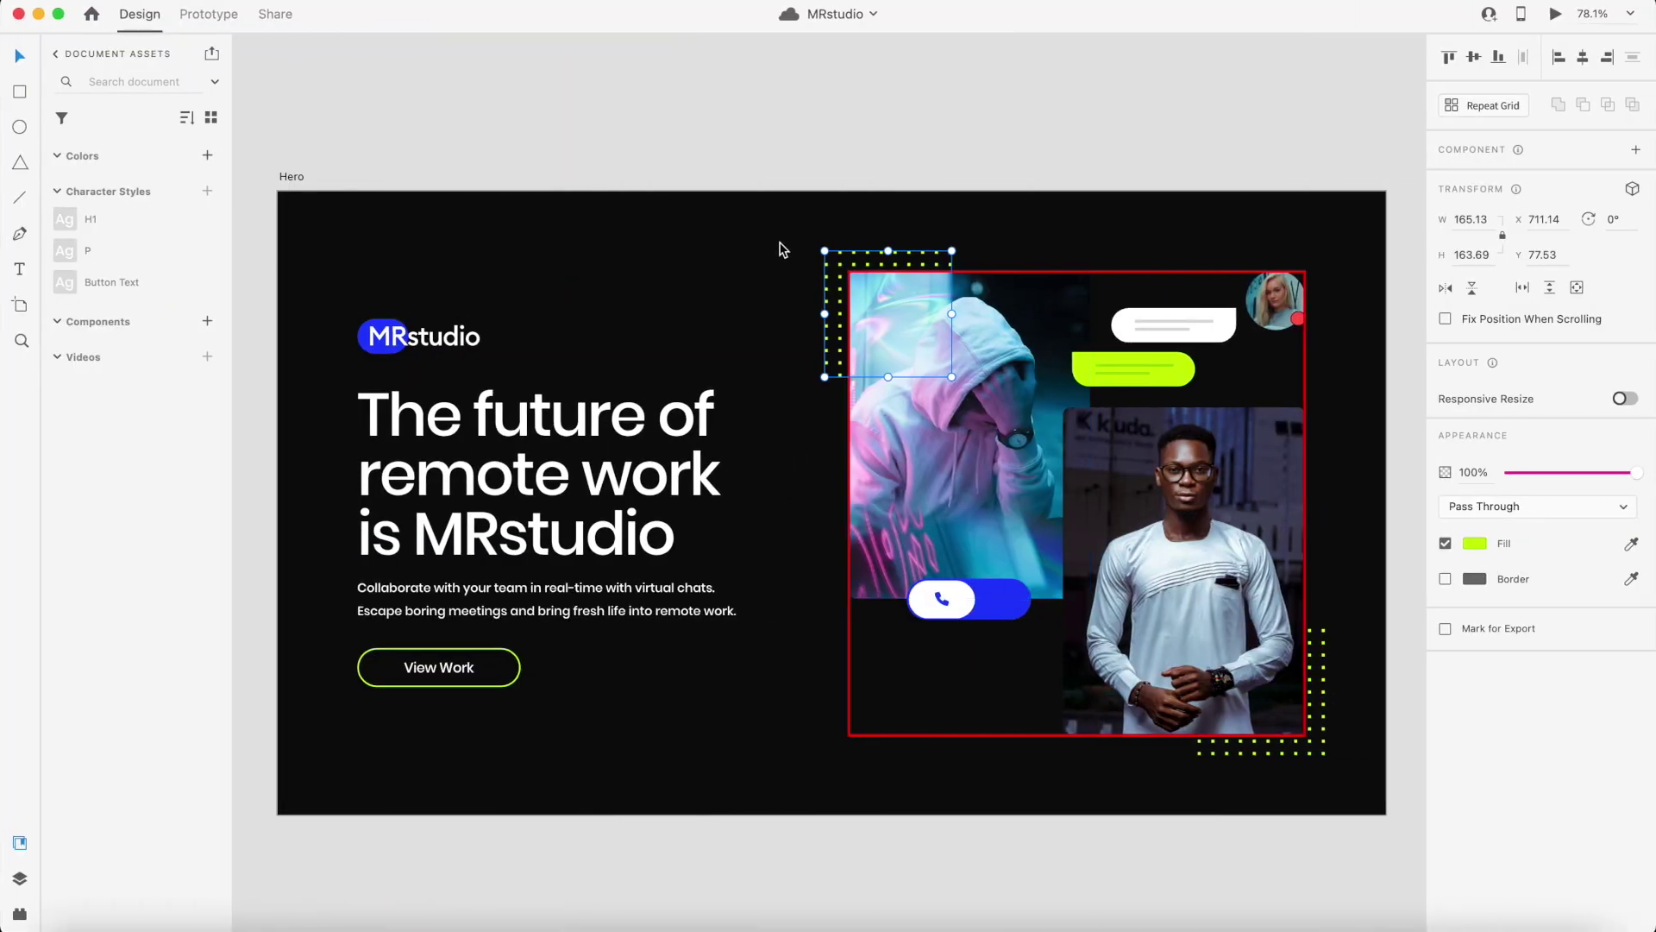
Measure the dot pattern's overhang at the hooded photo's corner in XD with a temporary rectangle, delete it and return to Webflow
scroll(780, 249, up, 5)
click(1047, 401)
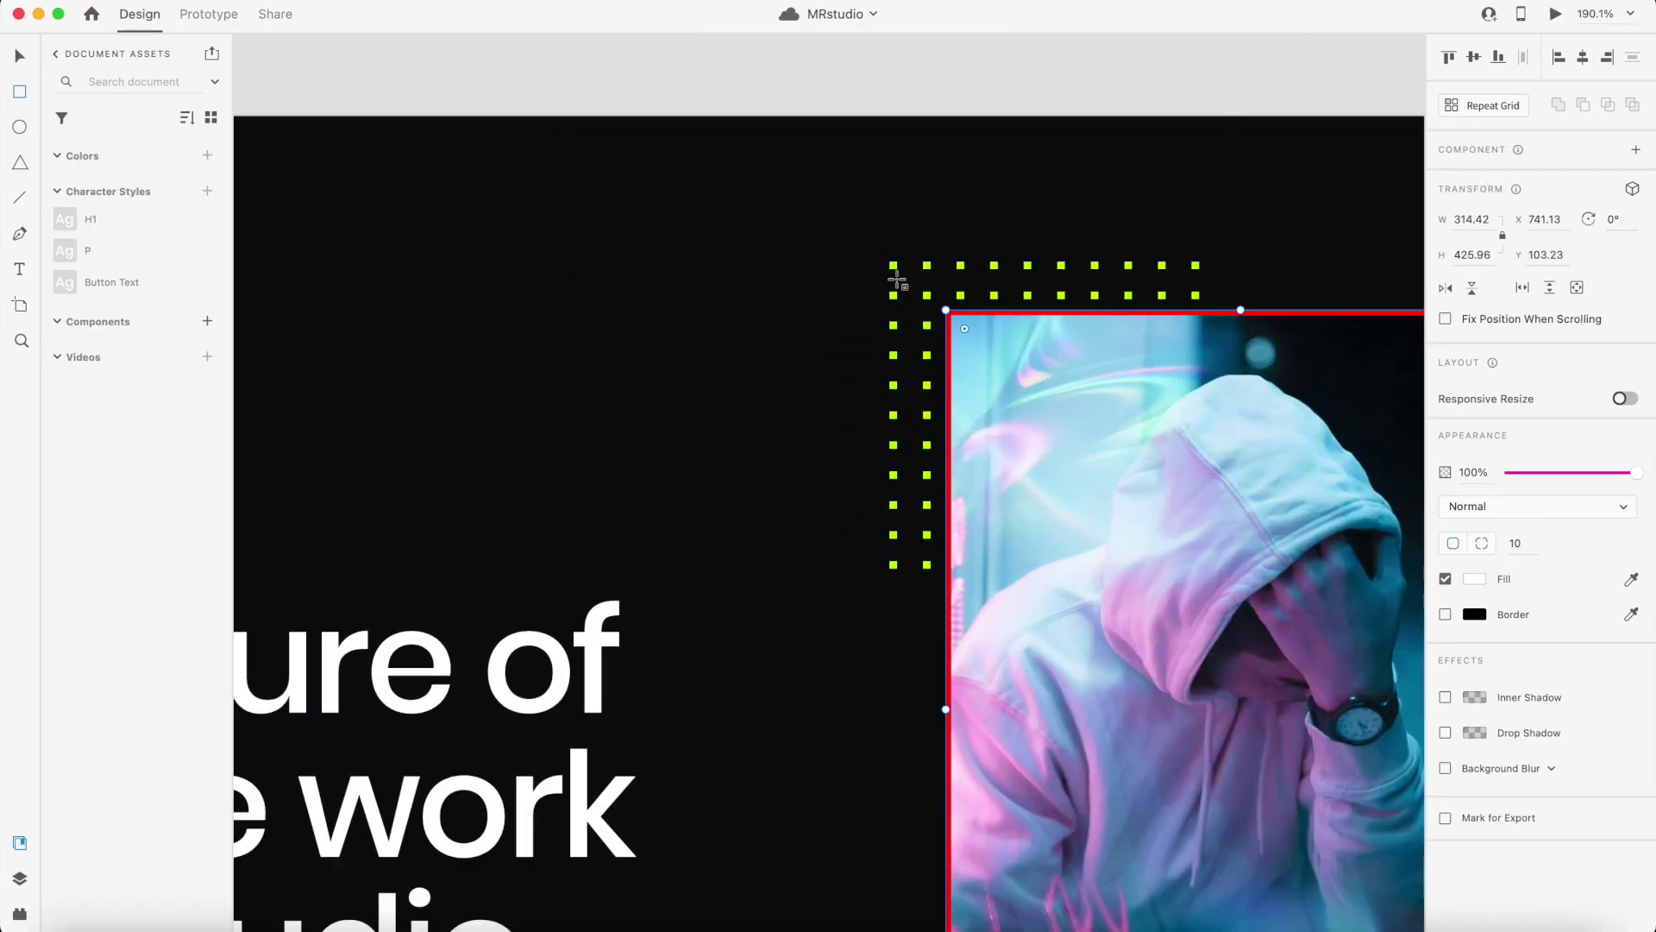
key(r)
drag(890, 264, 947, 318)
key(BackSpace)
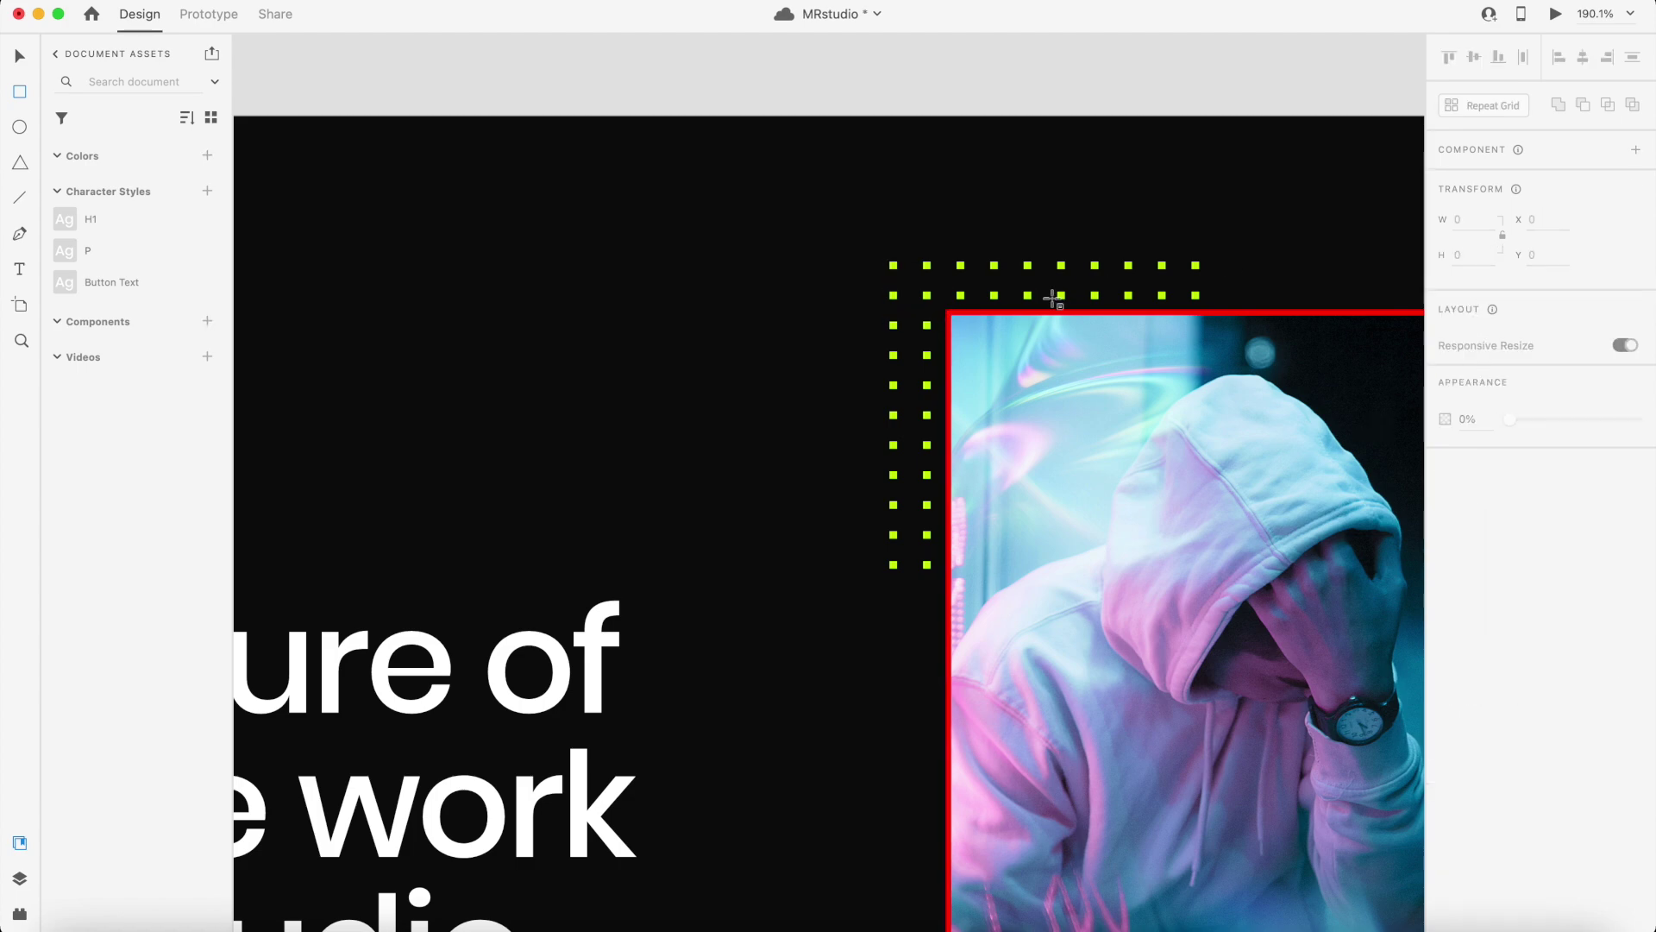
key(ctrl+Left)
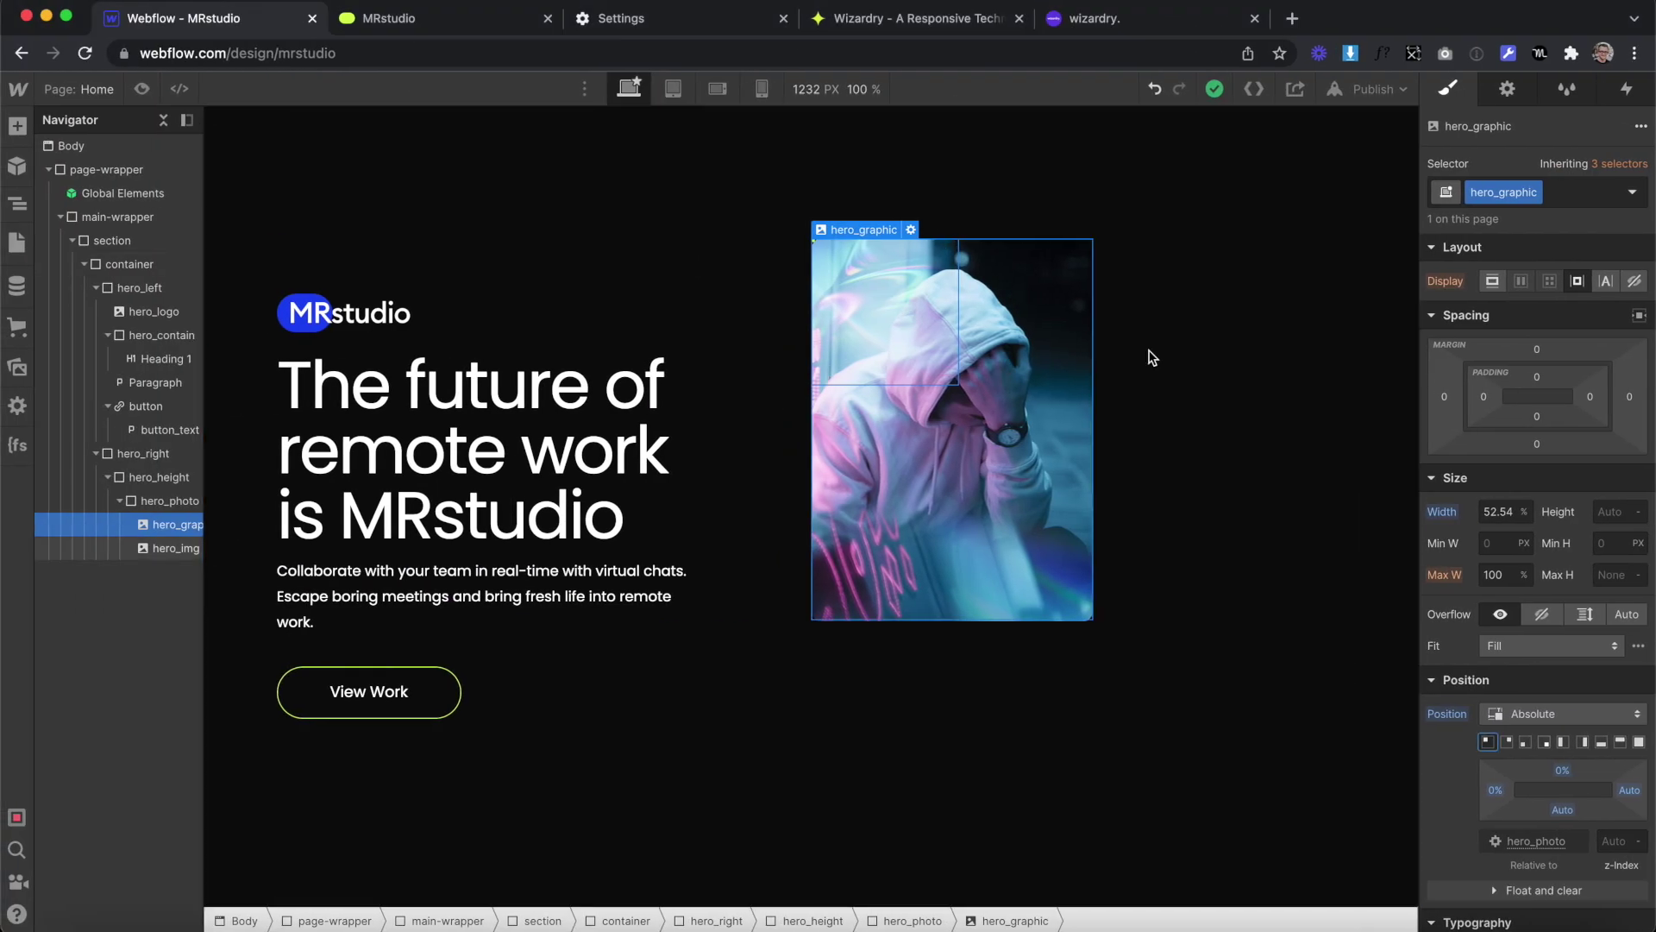
Check hero_photo's settings in Webflow and the hooded photo's dimensions in the XD design
click(160, 500)
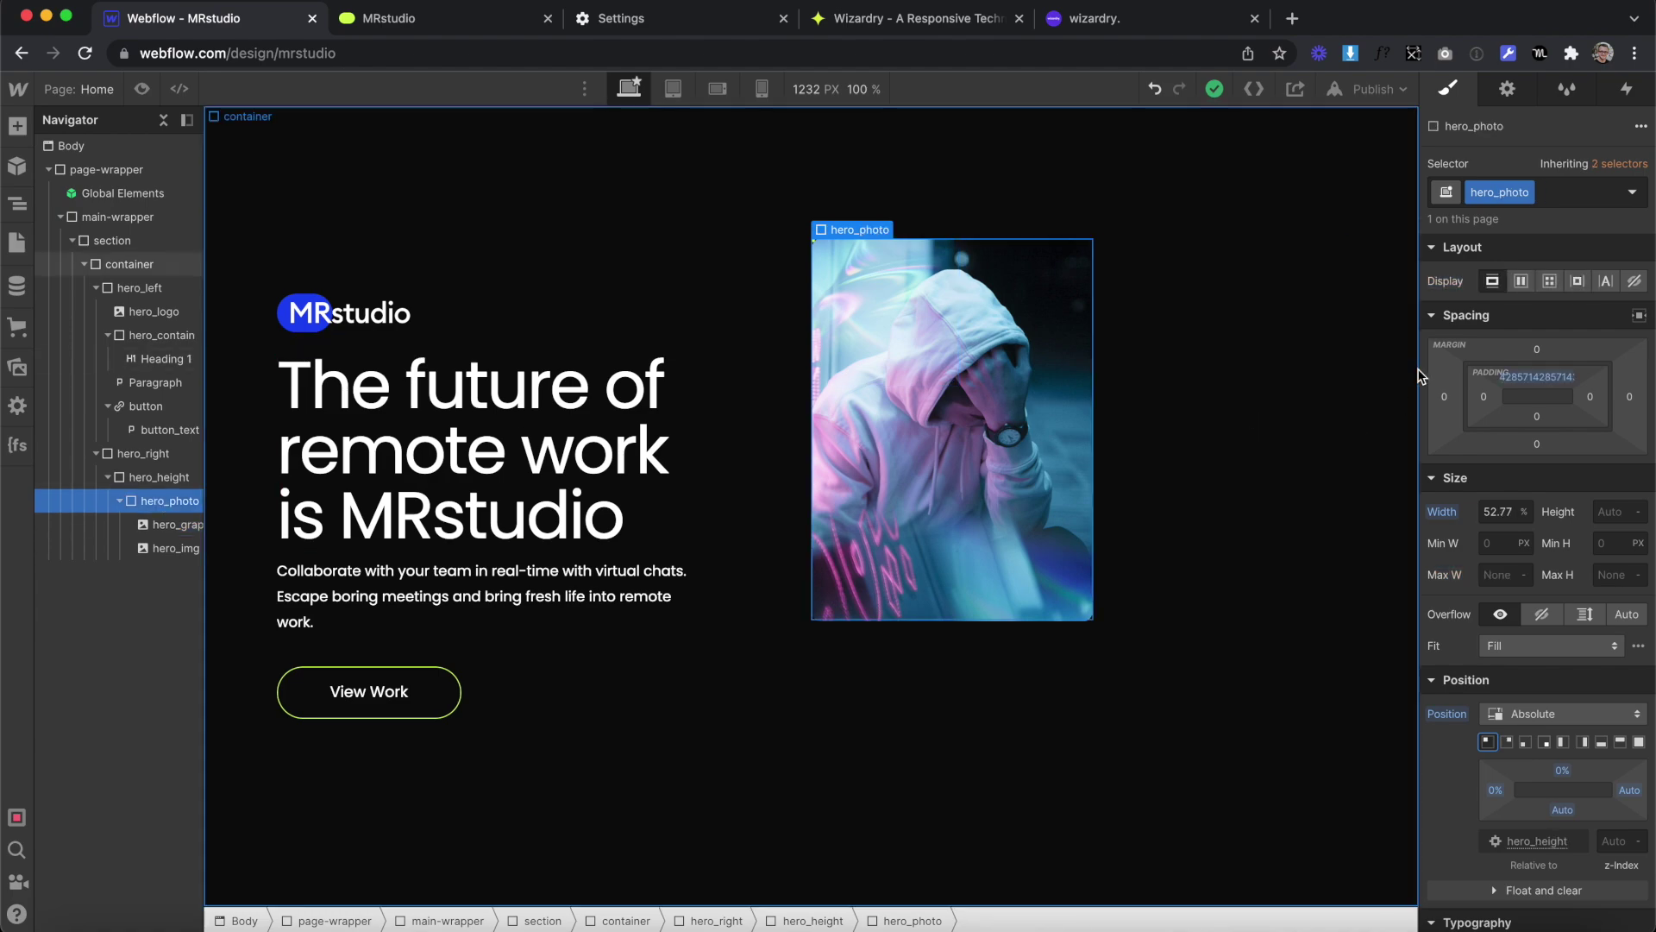
key(ctrl+Right)
click(1147, 438)
scroll(1147, 438, down, 3)
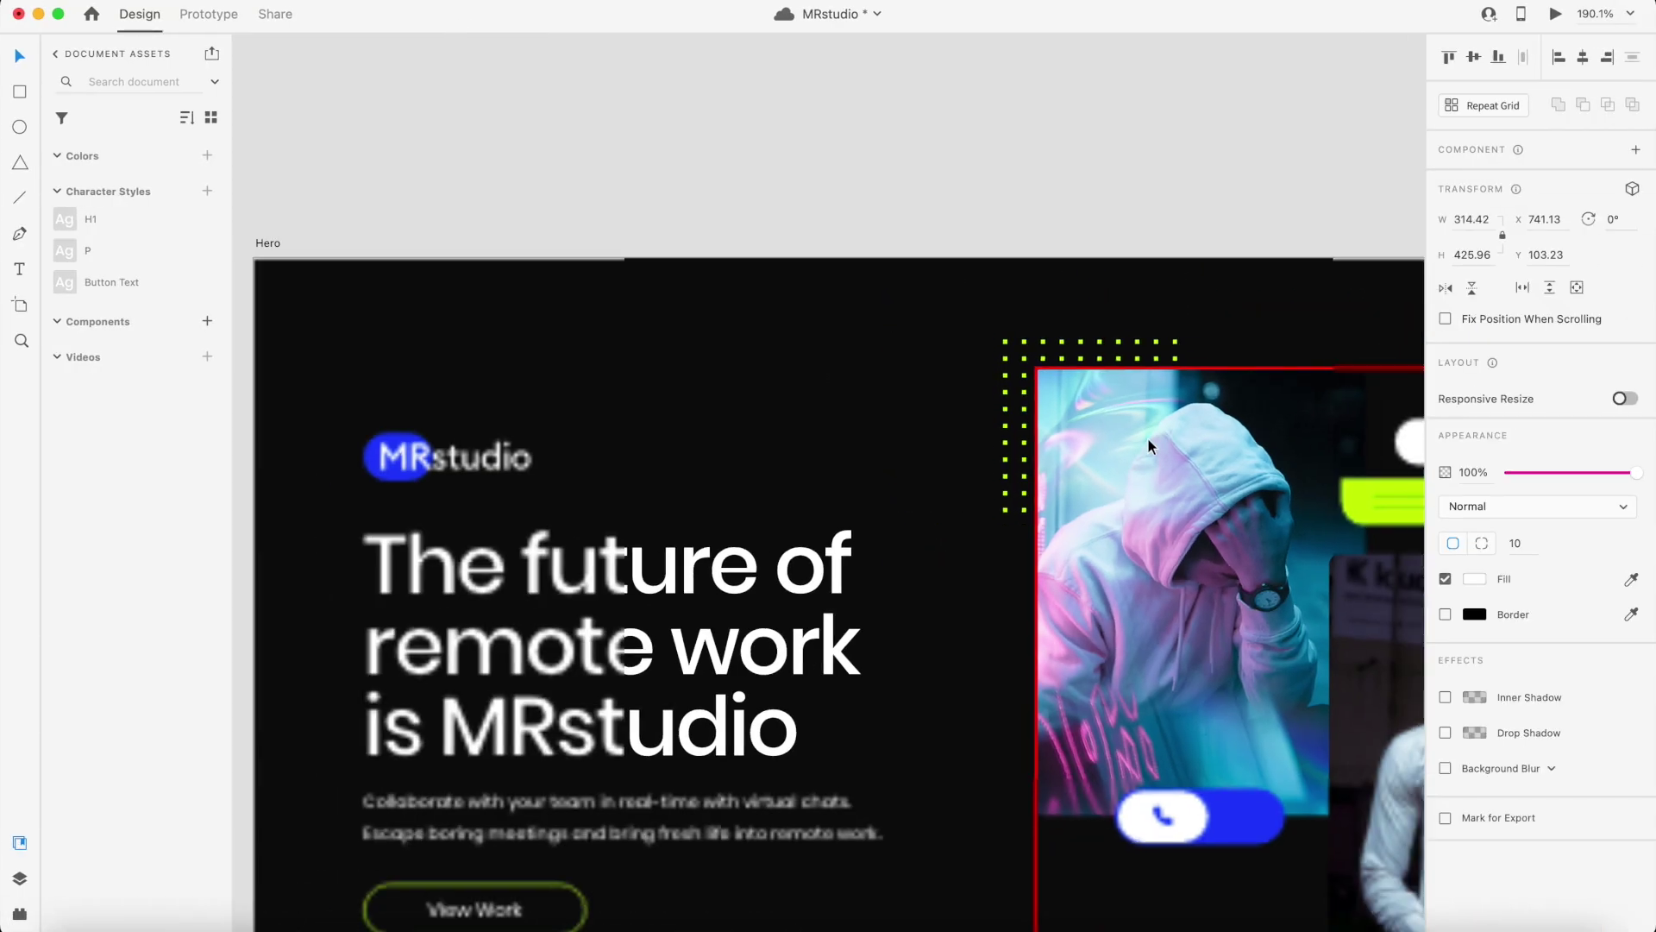
key(ctrl+Left)
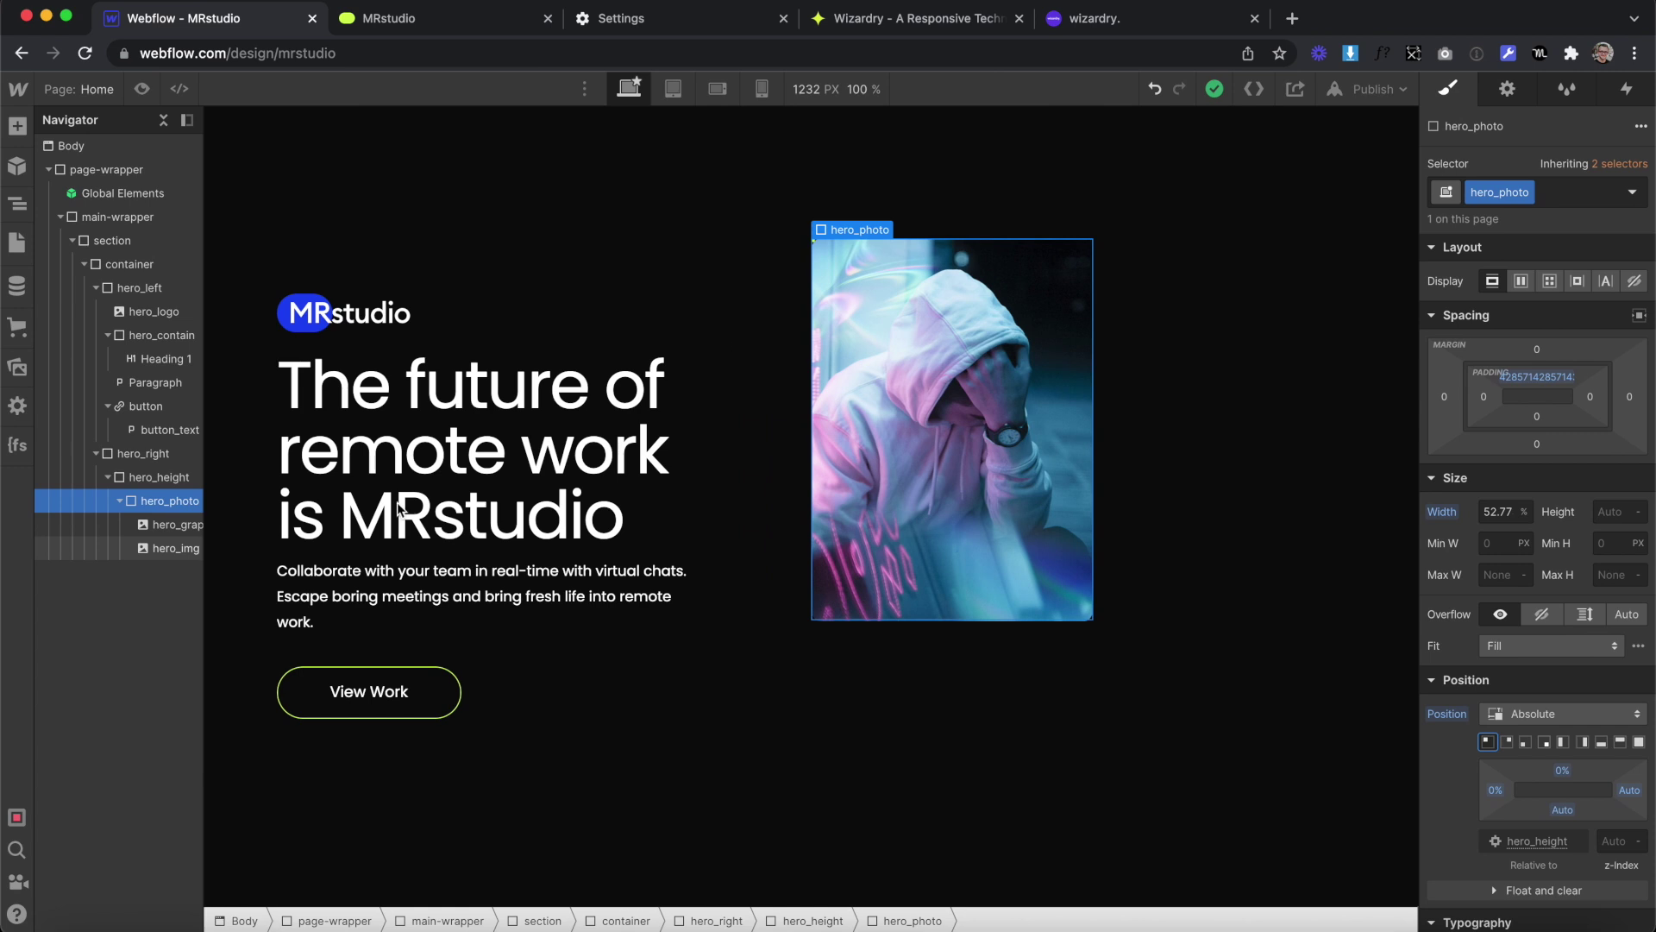
Set hero_graphic's top margin to a negative 30/314 share of the photo width, -9.554%
click(176, 525)
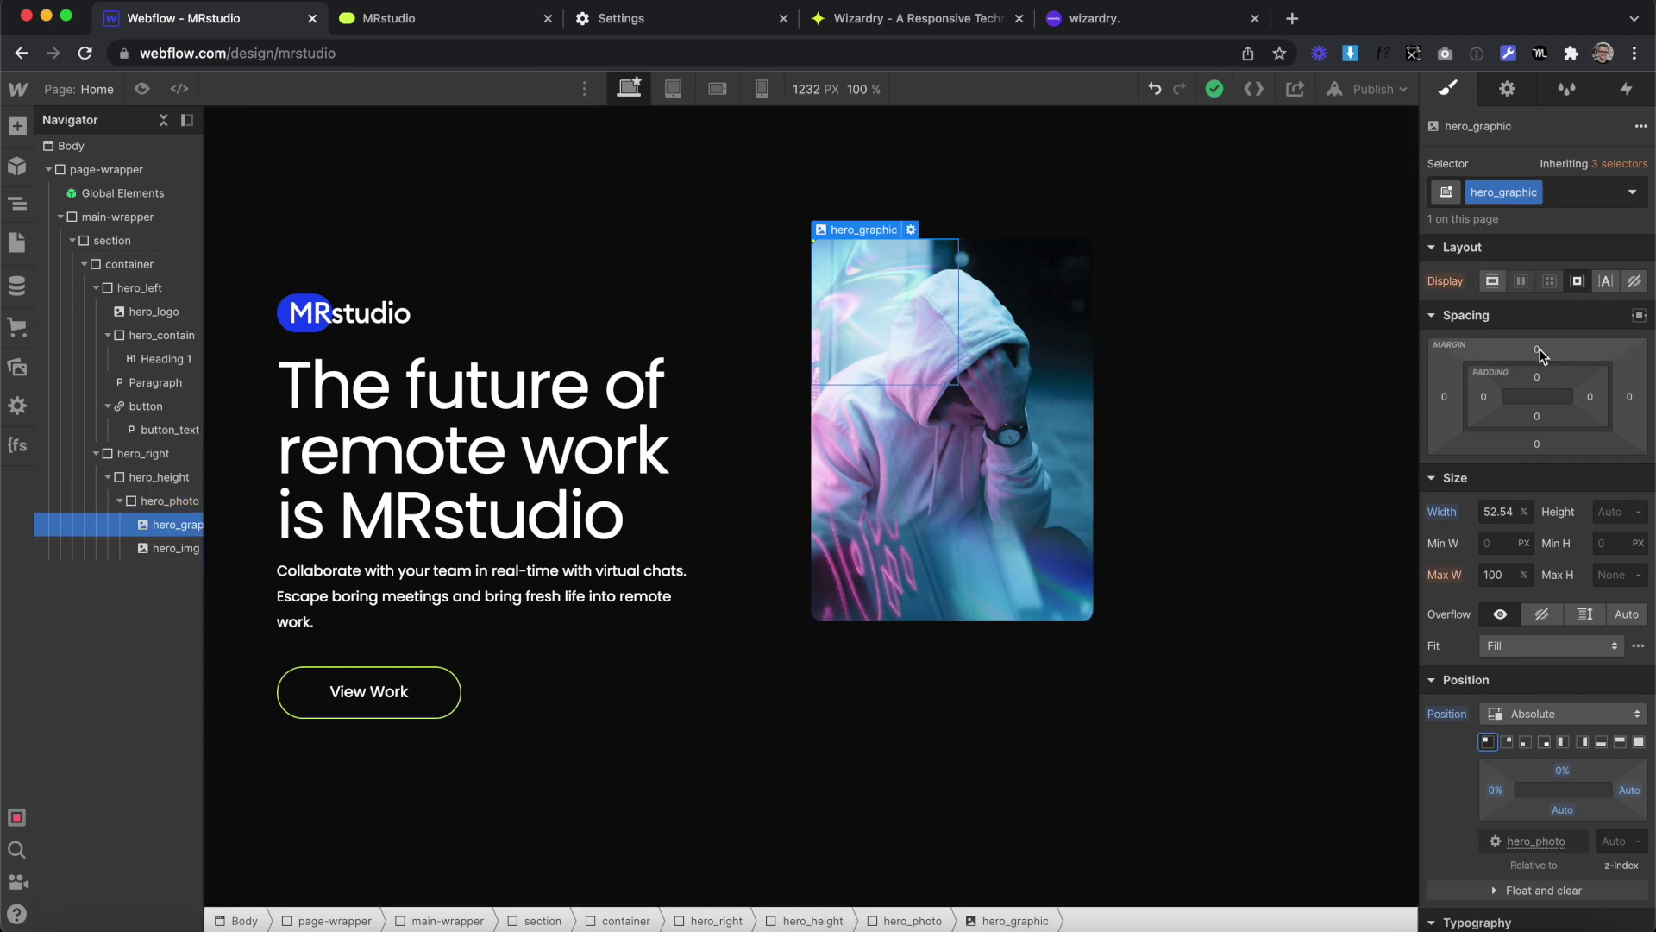
click(1536, 349)
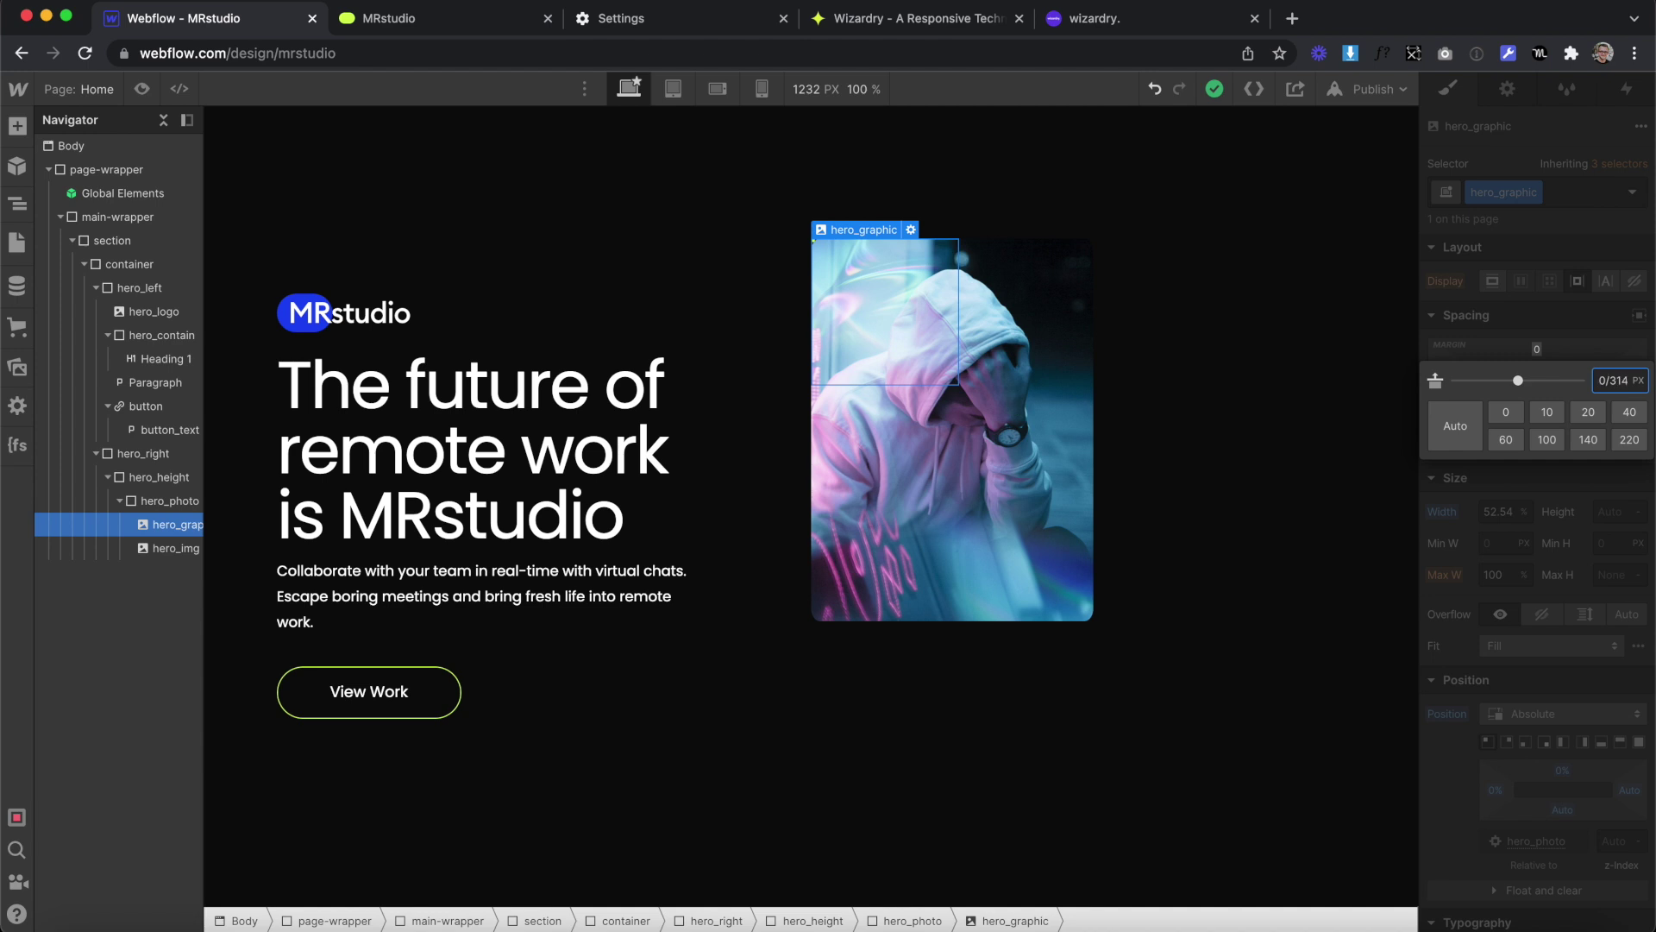
text(100%)
key(Return)
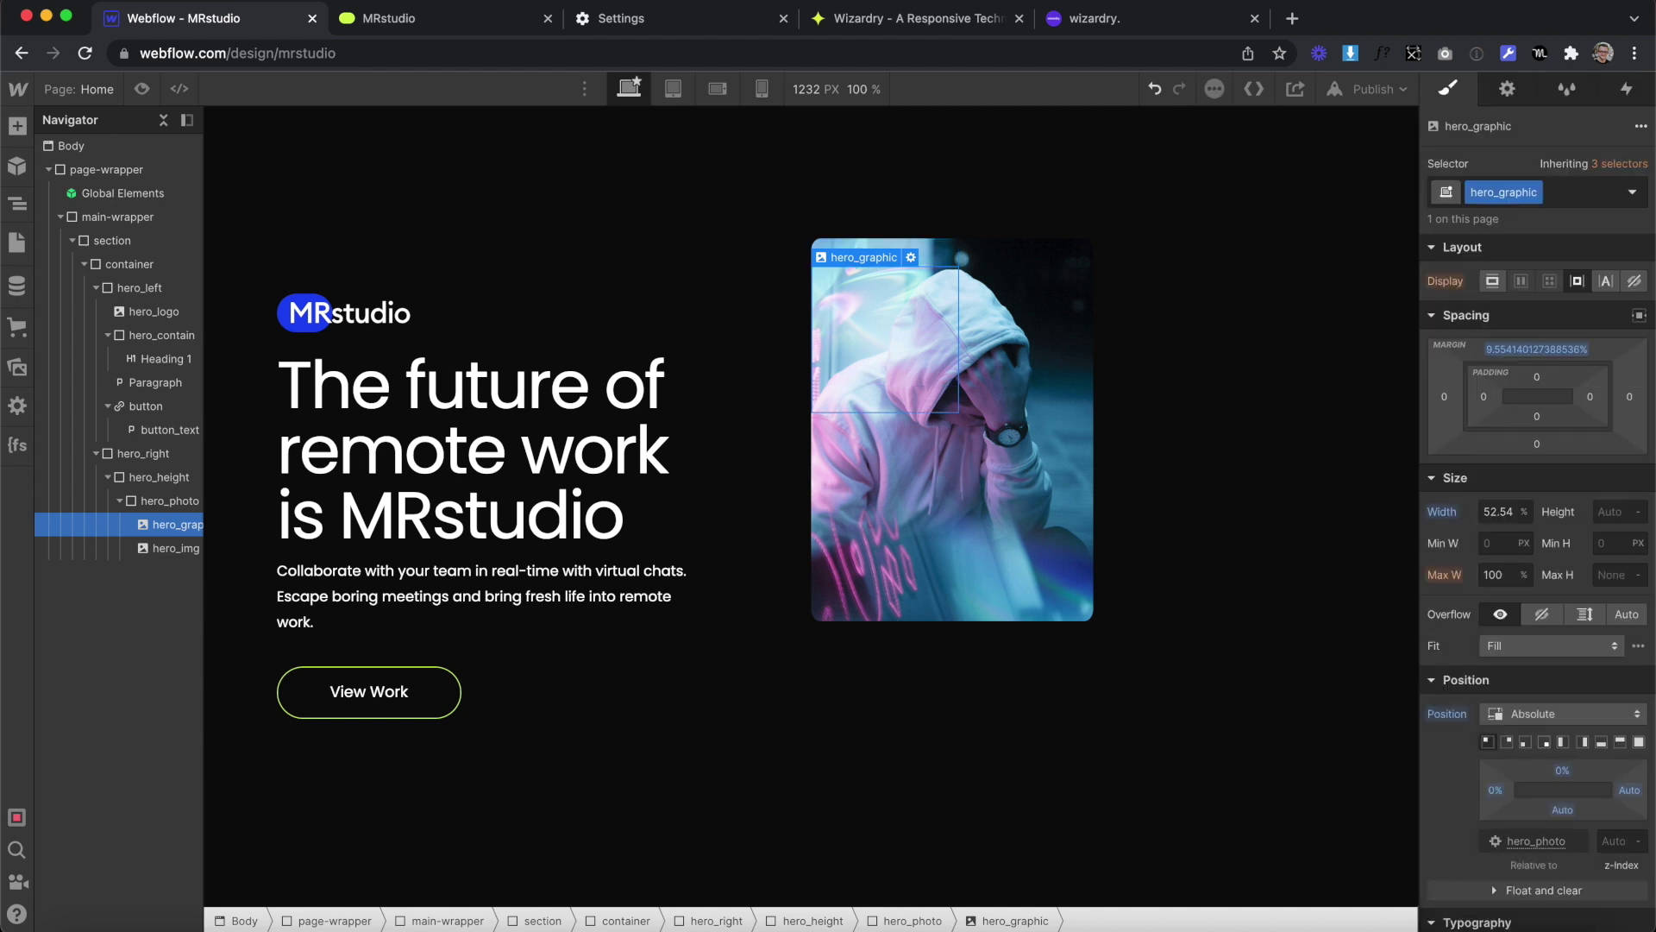
click(1544, 352)
key(Left)
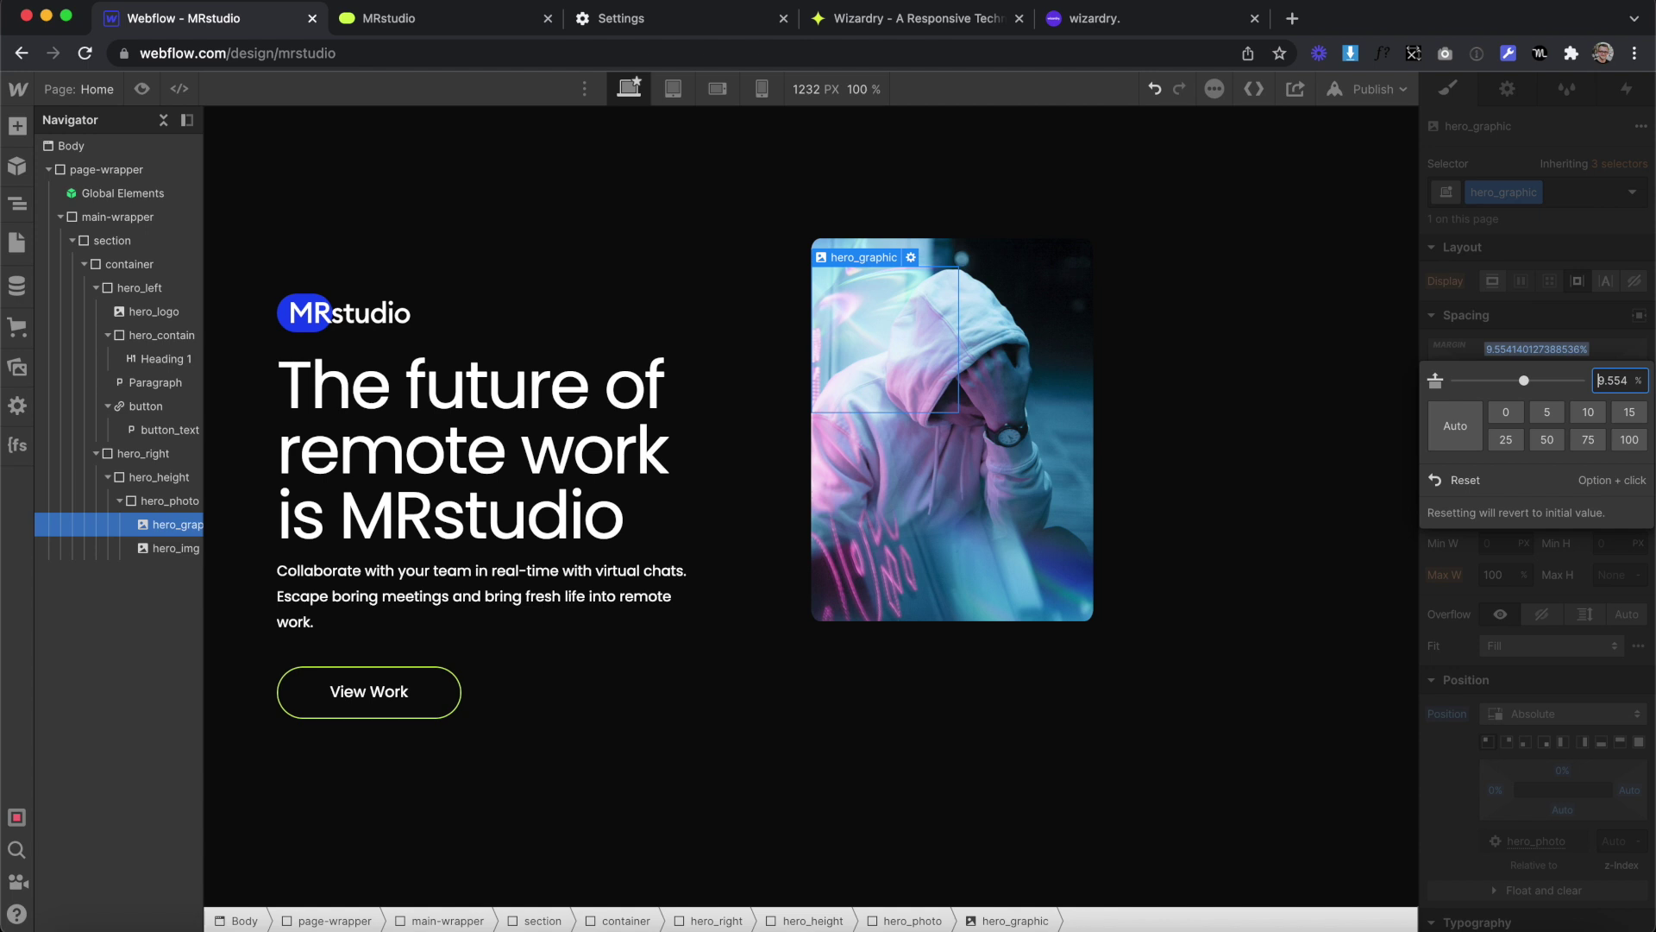
text(-)
key(Return)
Apply the same negative percentage as the top margin to hero_graphic's left and right margins
click(1544, 352)
key(super+c)
key(Escape)
click(1445, 398)
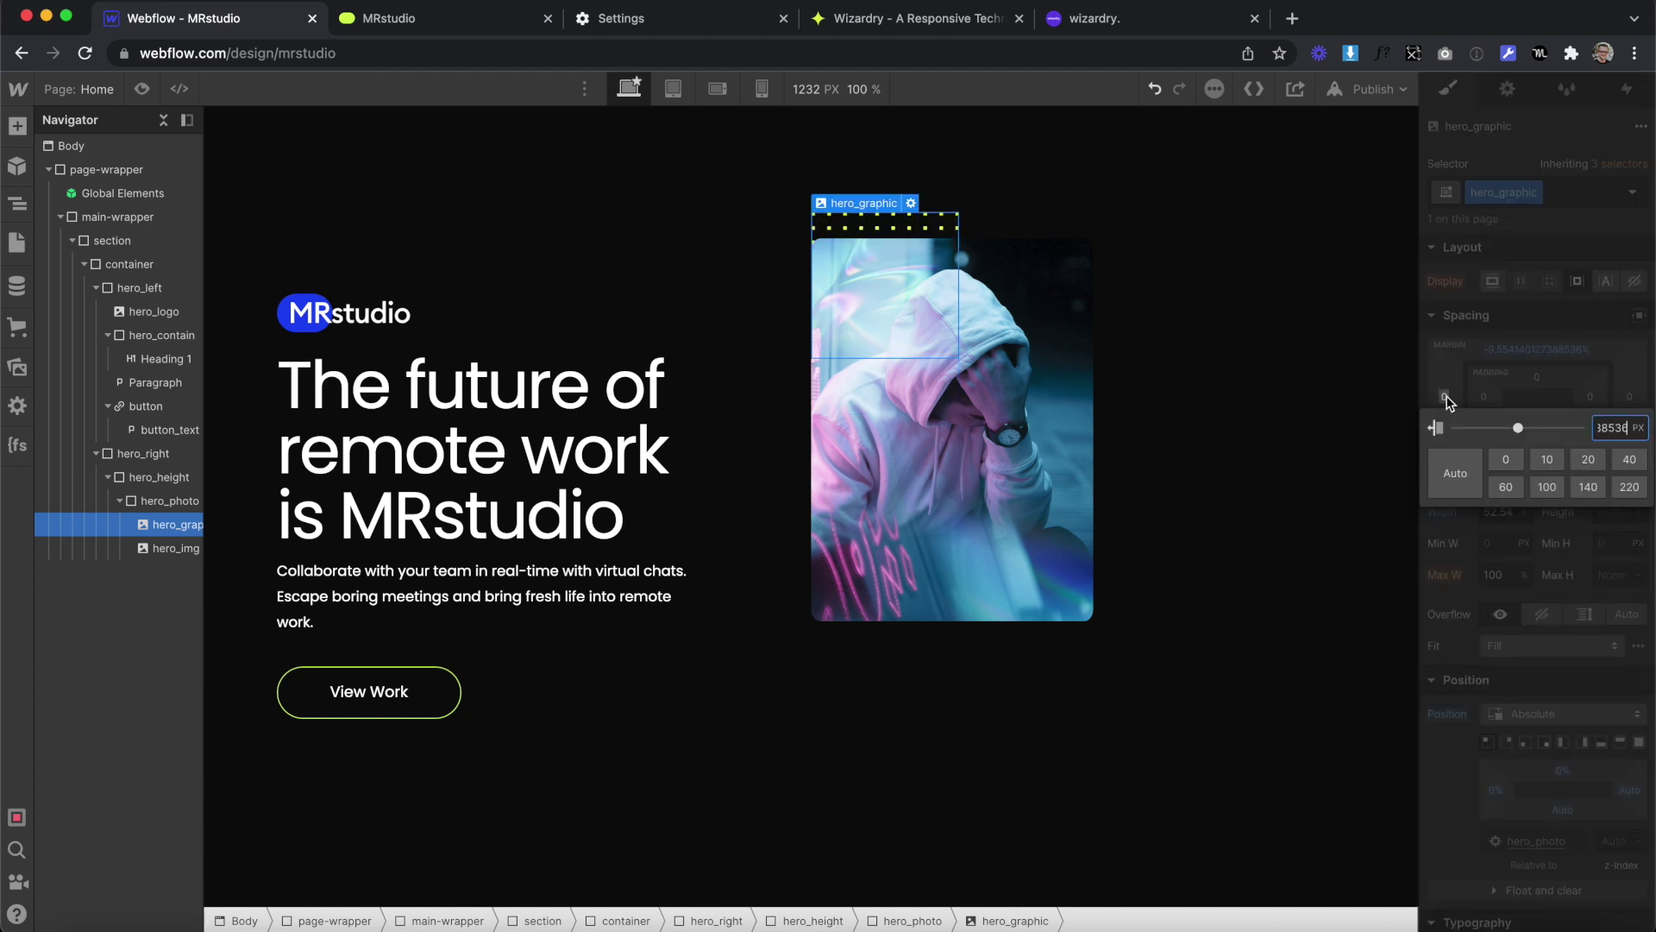
text(%)
key(Return)
click(1628, 397)
key(super+v)
text(%)
key(Return)
click(1535, 444)
Layer the photo over the dots by setting z-index 1 on hero_graphic and 2 on hero_img
click(1615, 840)
text(1)
click(994, 536)
click(1623, 832)
text(2)
Inspect the blue call button overlapping the hooded photo's lower edge in the XD design and return to Webflow
key(ctrl+Right)
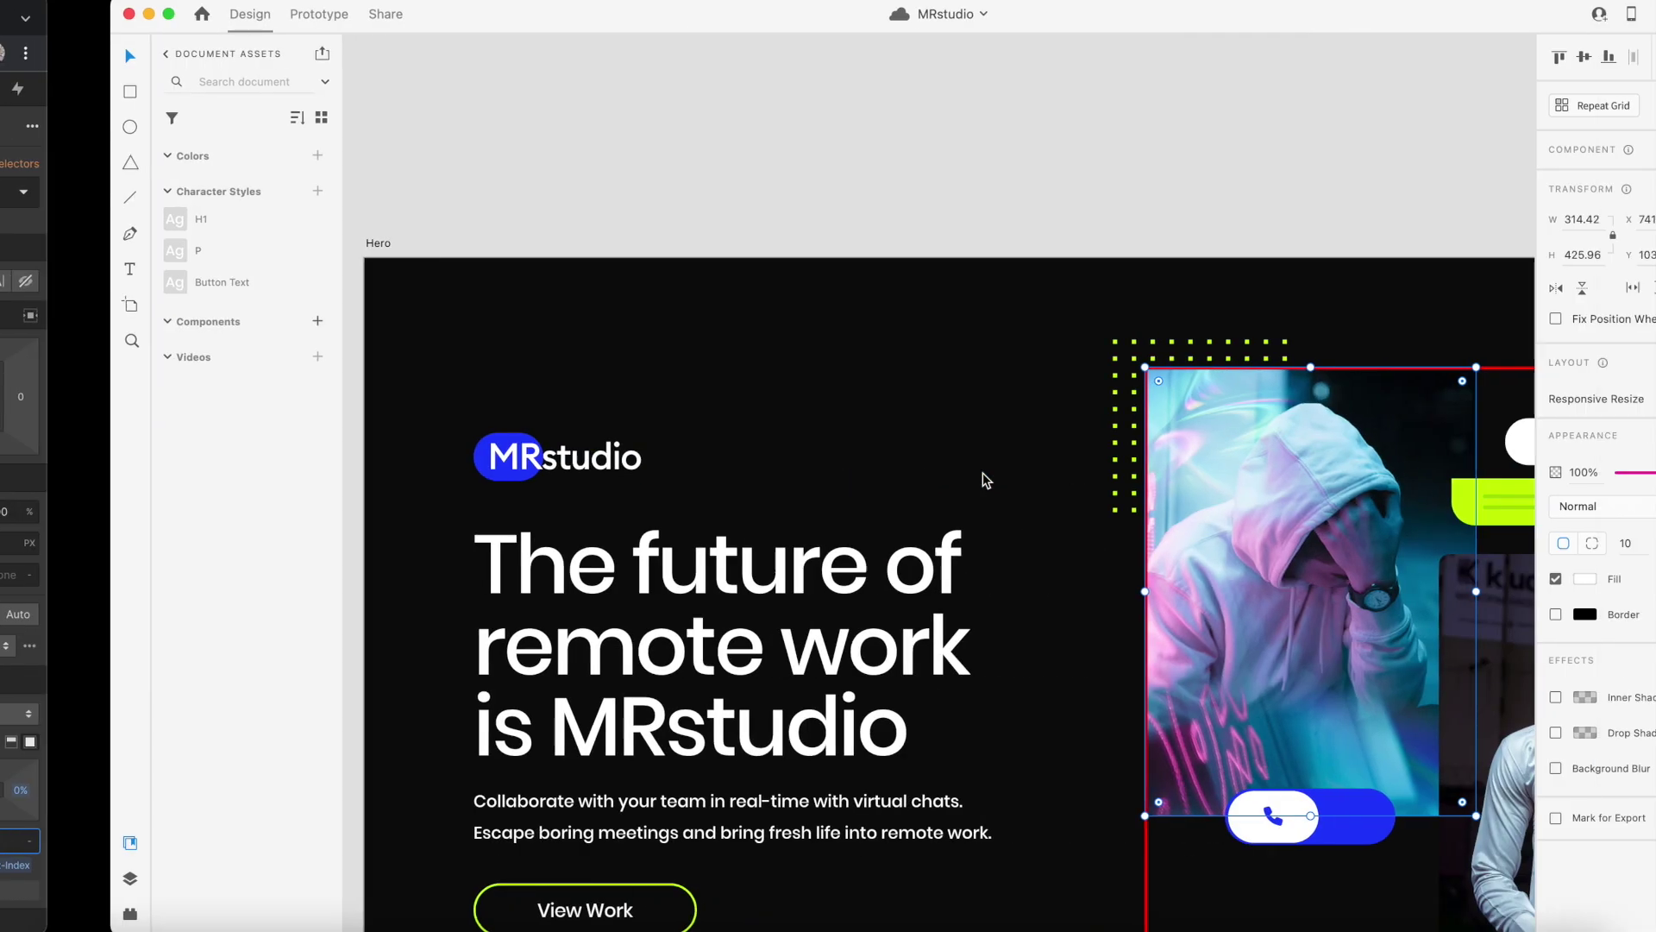
click(861, 362)
scroll(861, 362, down, 3)
scroll(861, 363, right, 3)
scroll(1007, 634, up, 3)
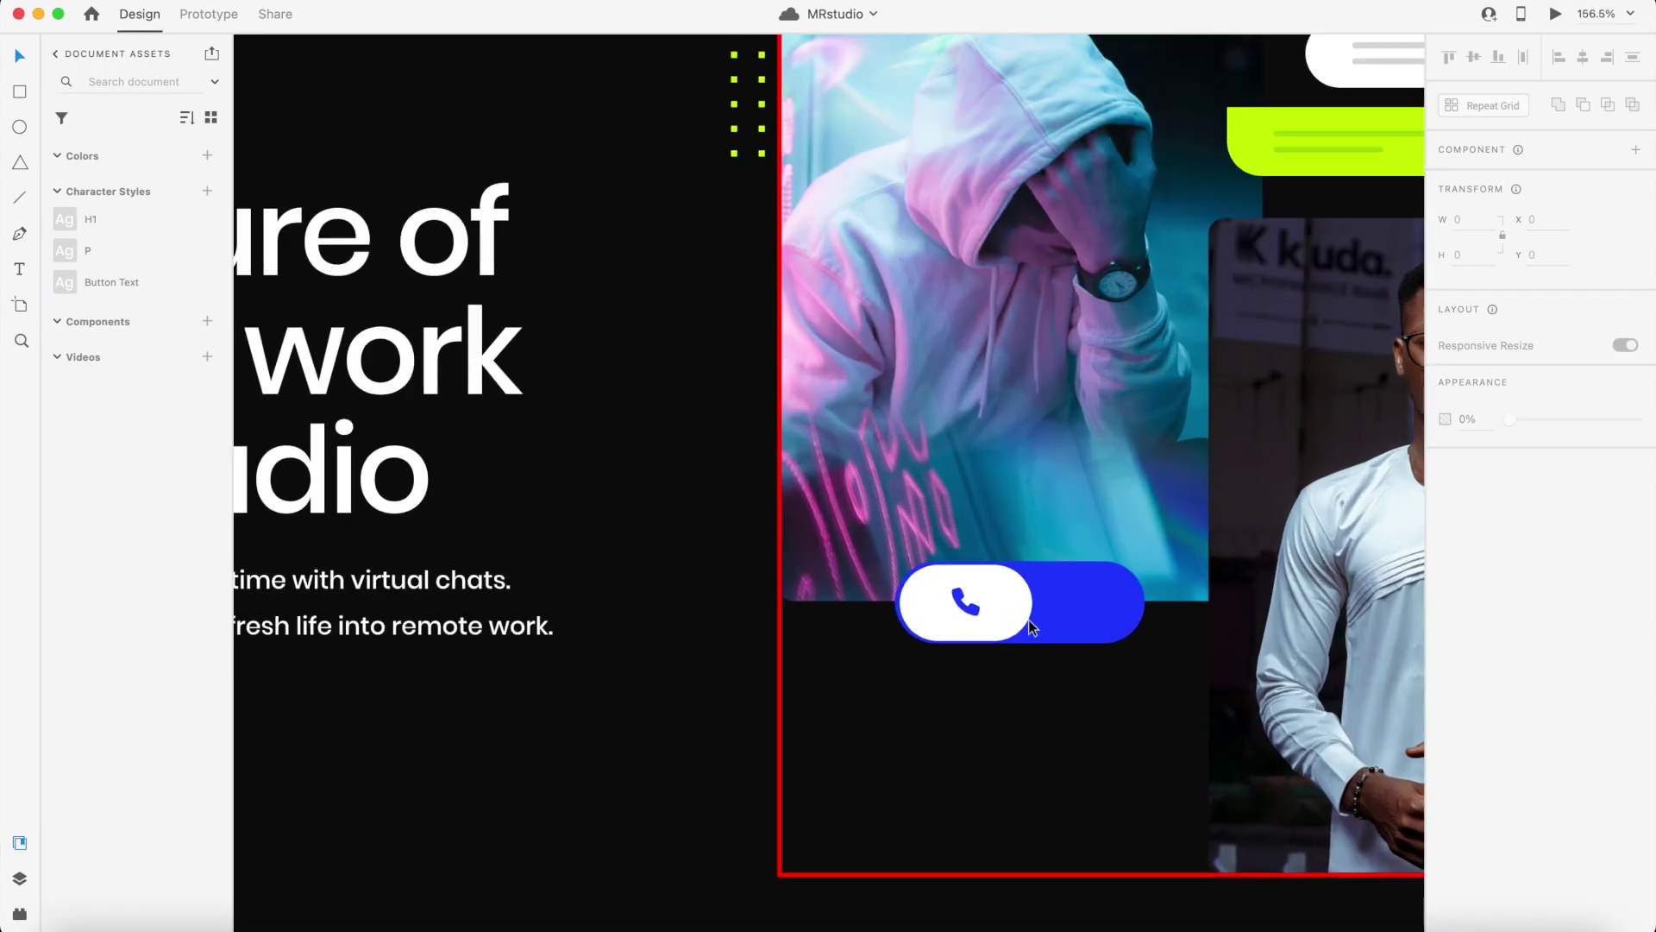
click(1009, 639)
key(ctrl+Left)
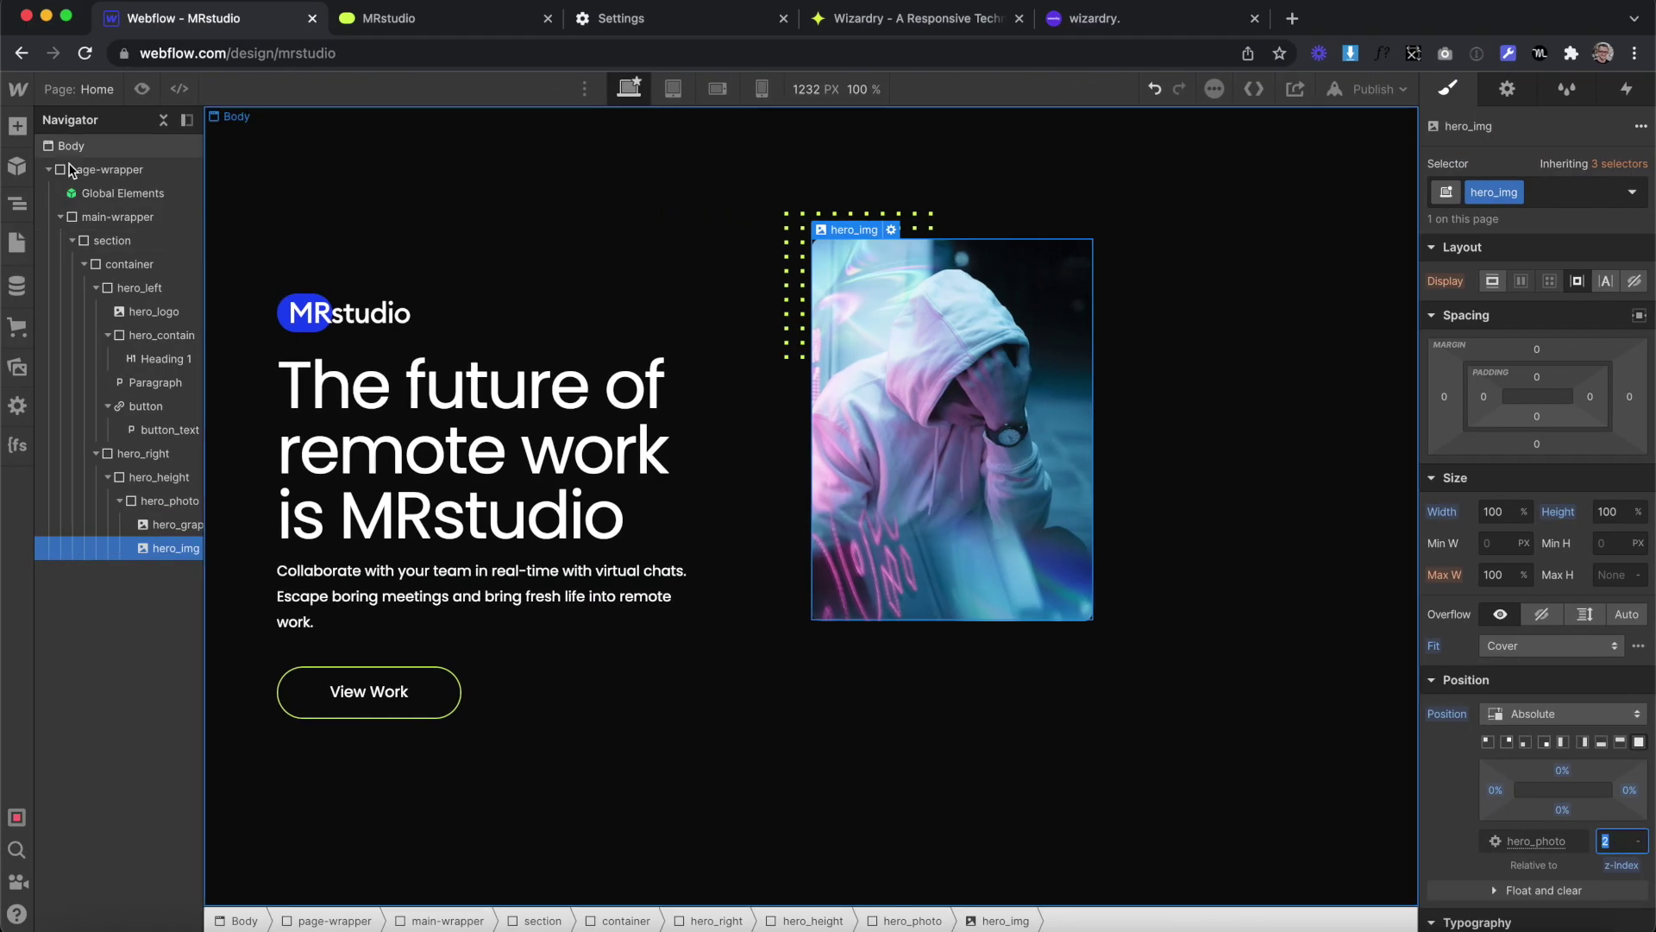
Insert a div block inside hero_photo and position it absolutely along the bottom edge
key(a)
drag(489, 505, 906, 642)
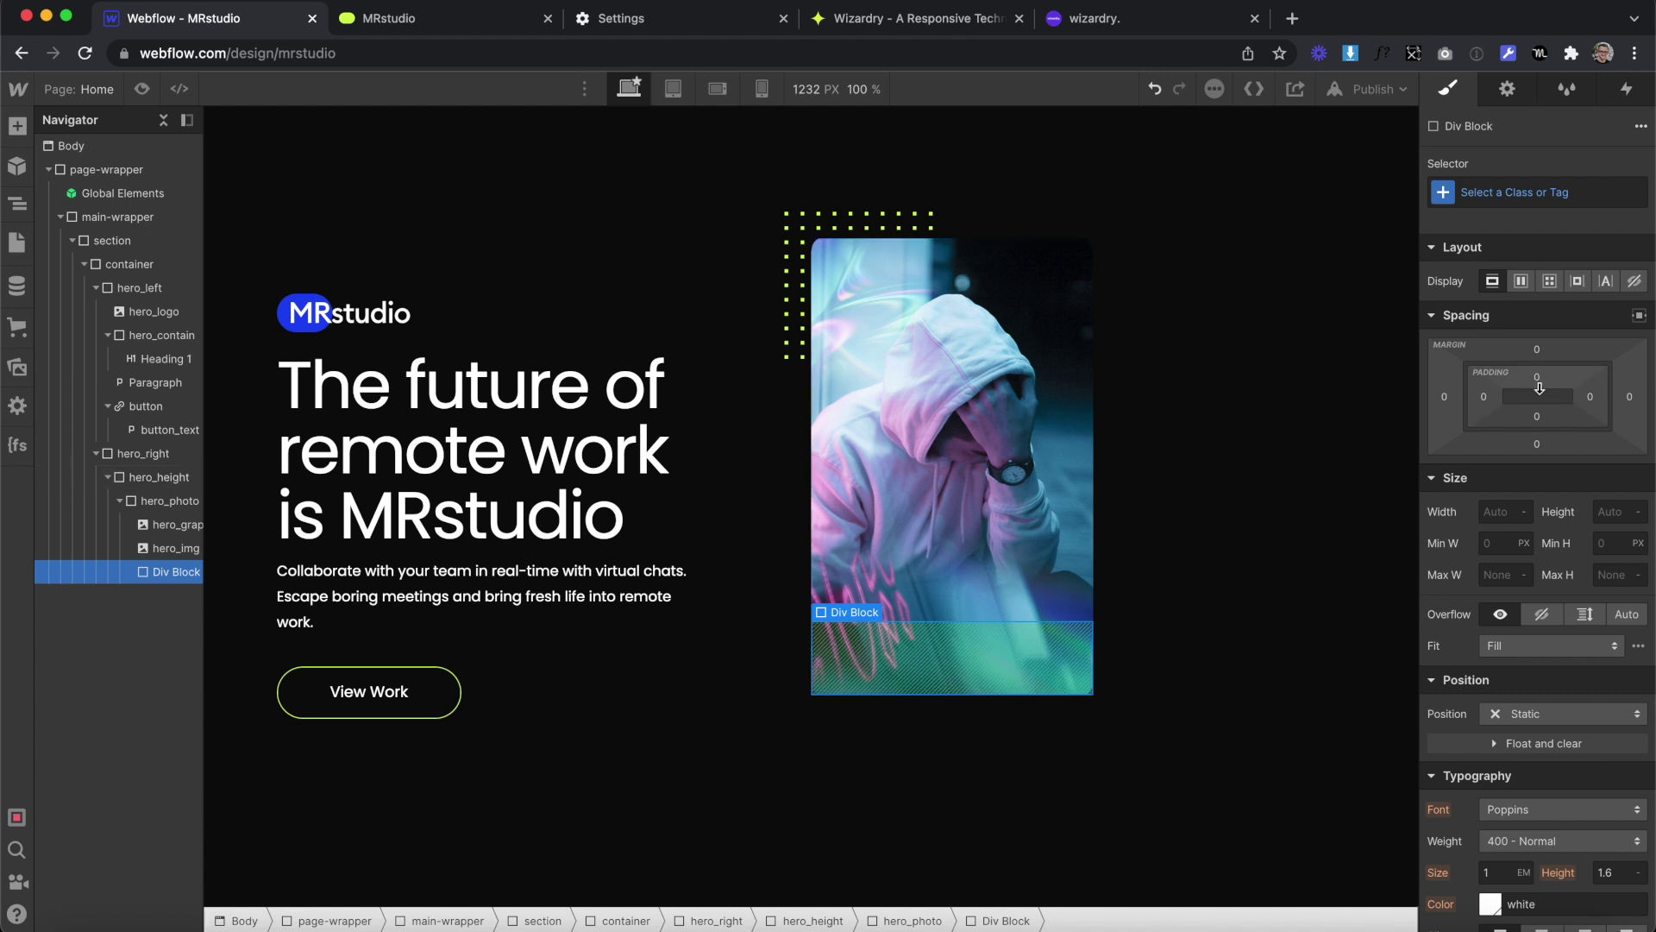
click(1529, 711)
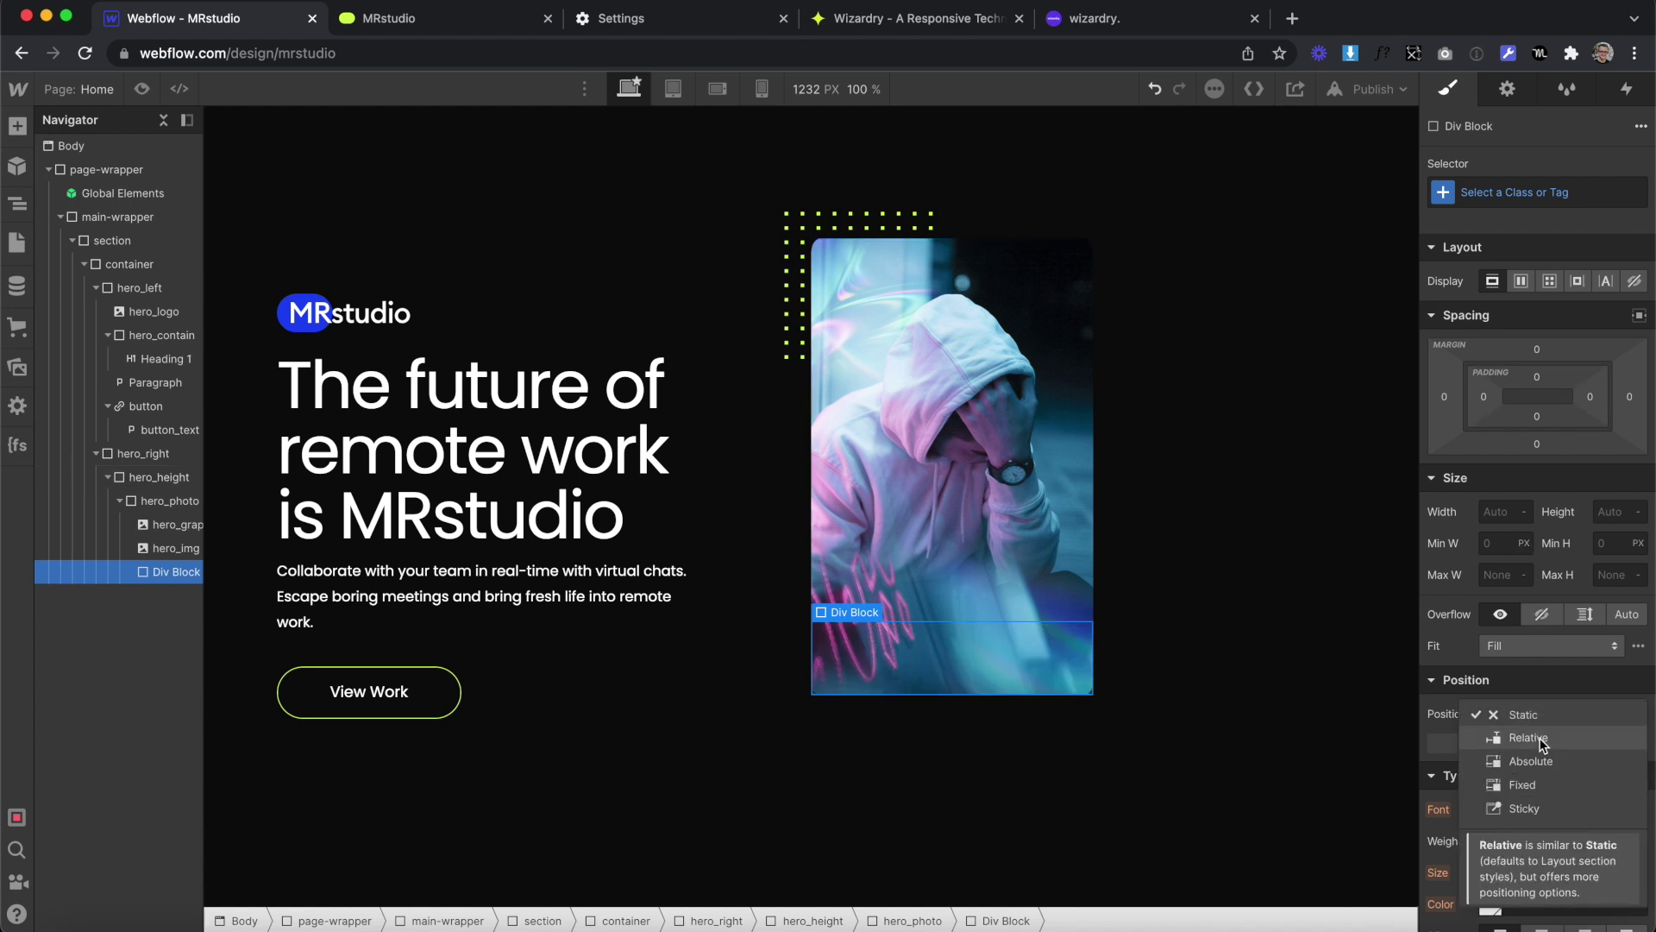
click(1531, 763)
click(1602, 738)
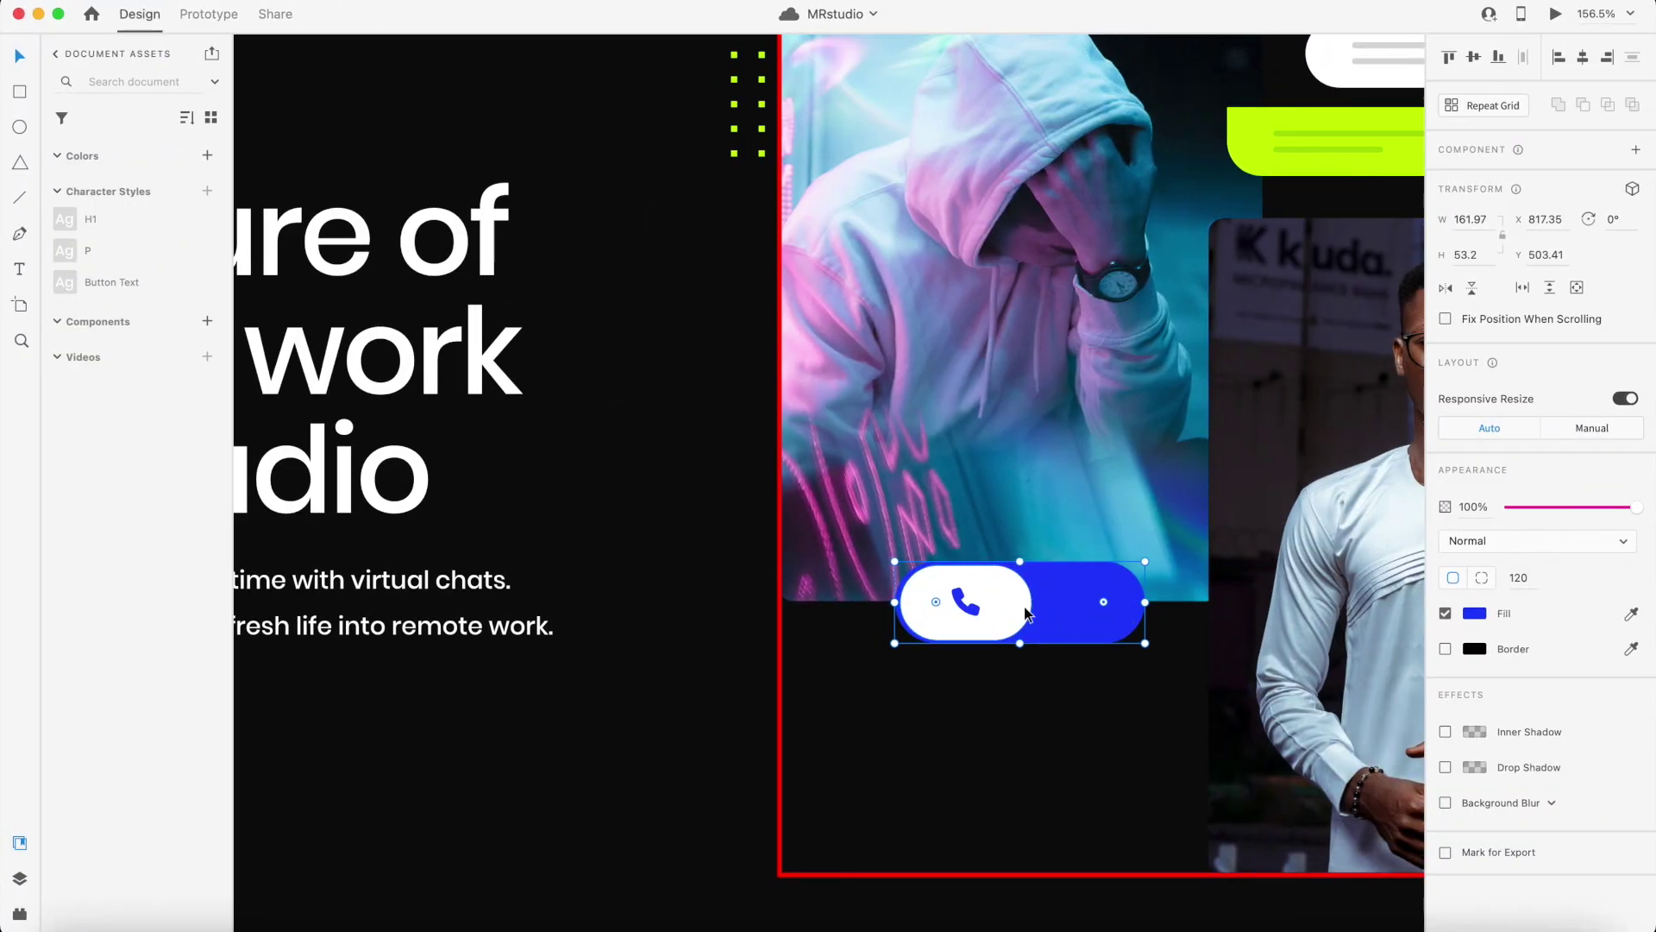
Set the new div block's width to 161/314*100 percent and center it horizontally with Auto side margins
click(1021, 366)
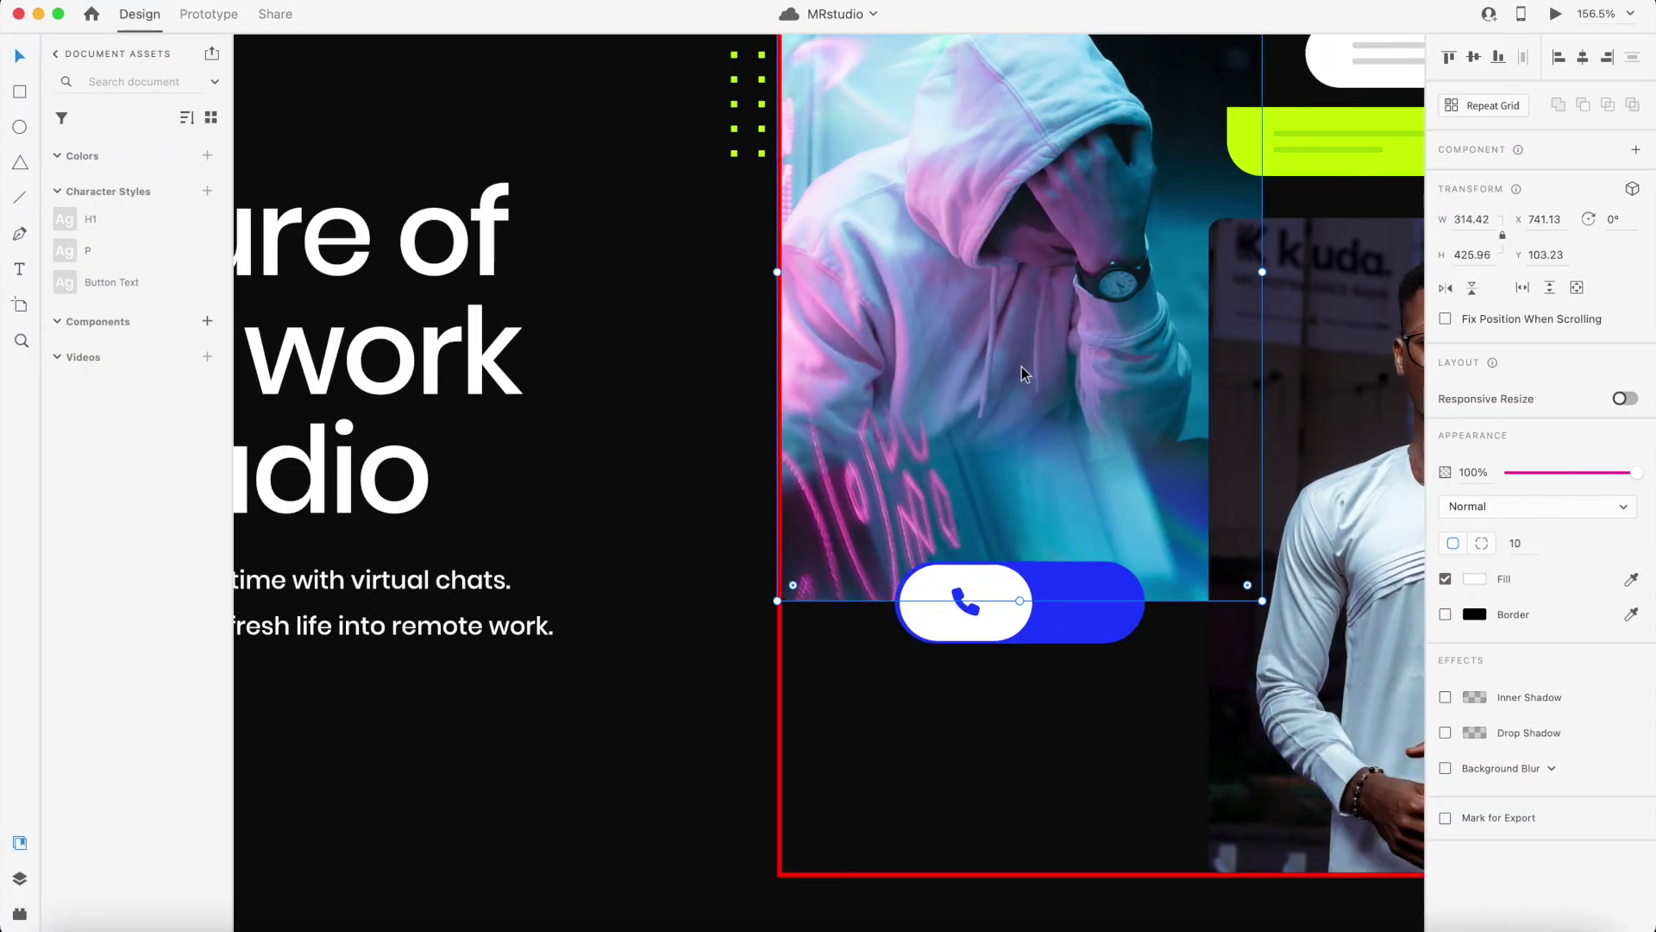
key(ctrl+Left)
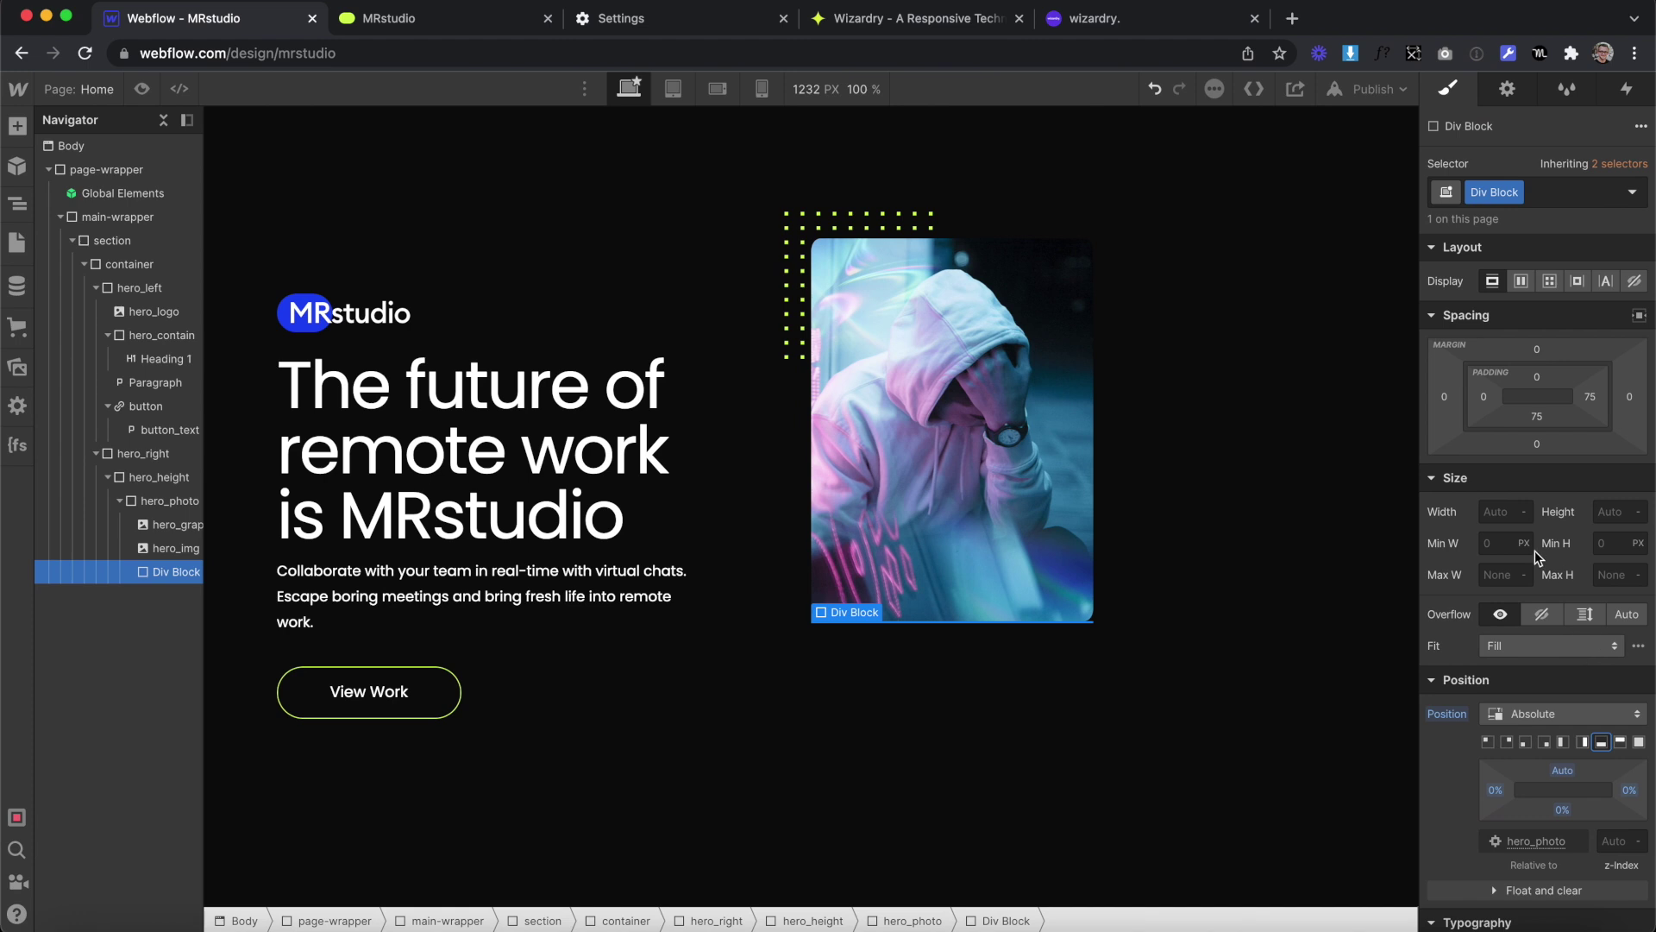
click(1505, 514)
text(161/314*100)
key(Return)
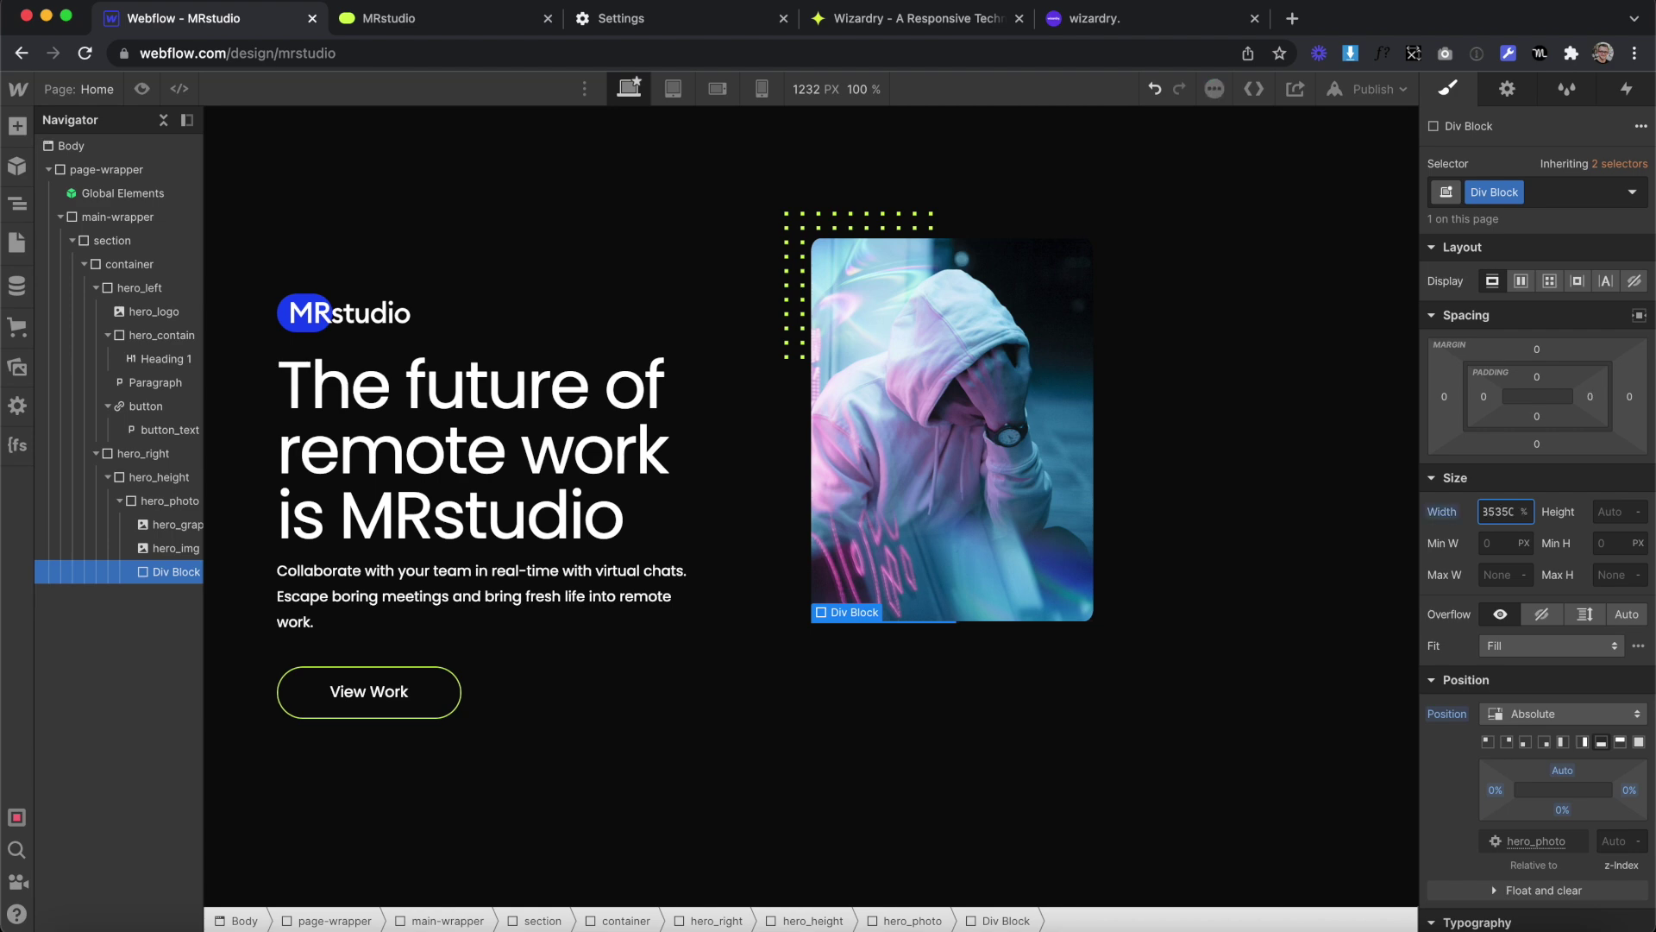
click(1639, 315)
Check the blue call button's height in the XD design and set the Webflow div block's top padding to 53/314*100 percent
scroll(1550, 578, down, 1)
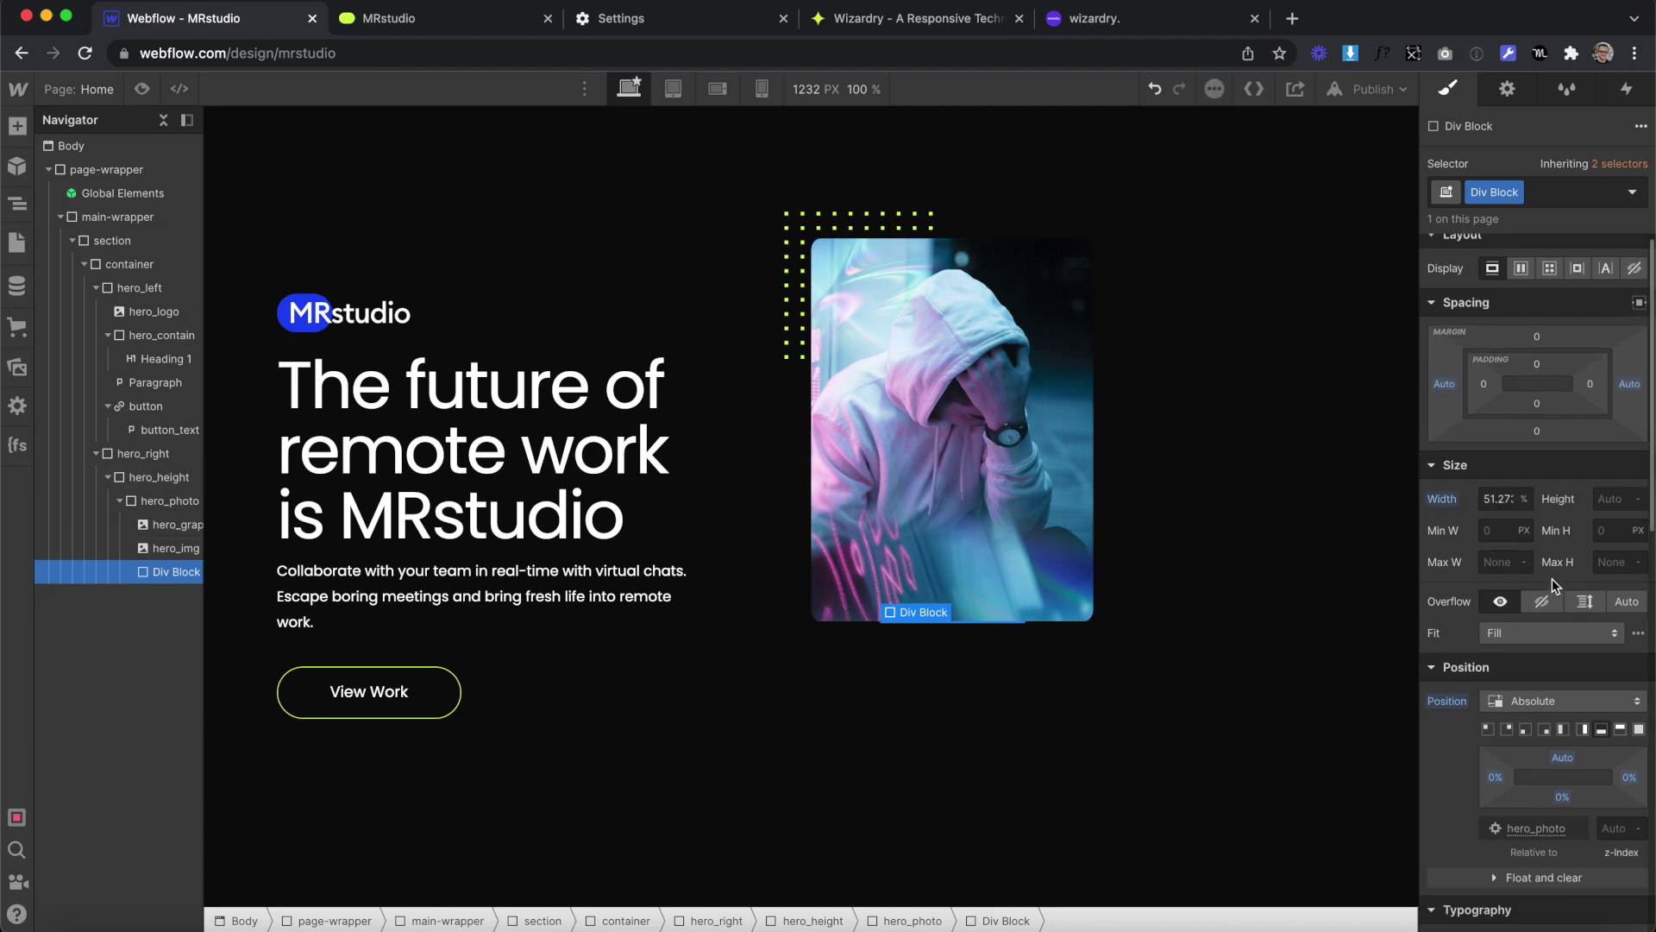
key(ctrl+Right)
click(1043, 569)
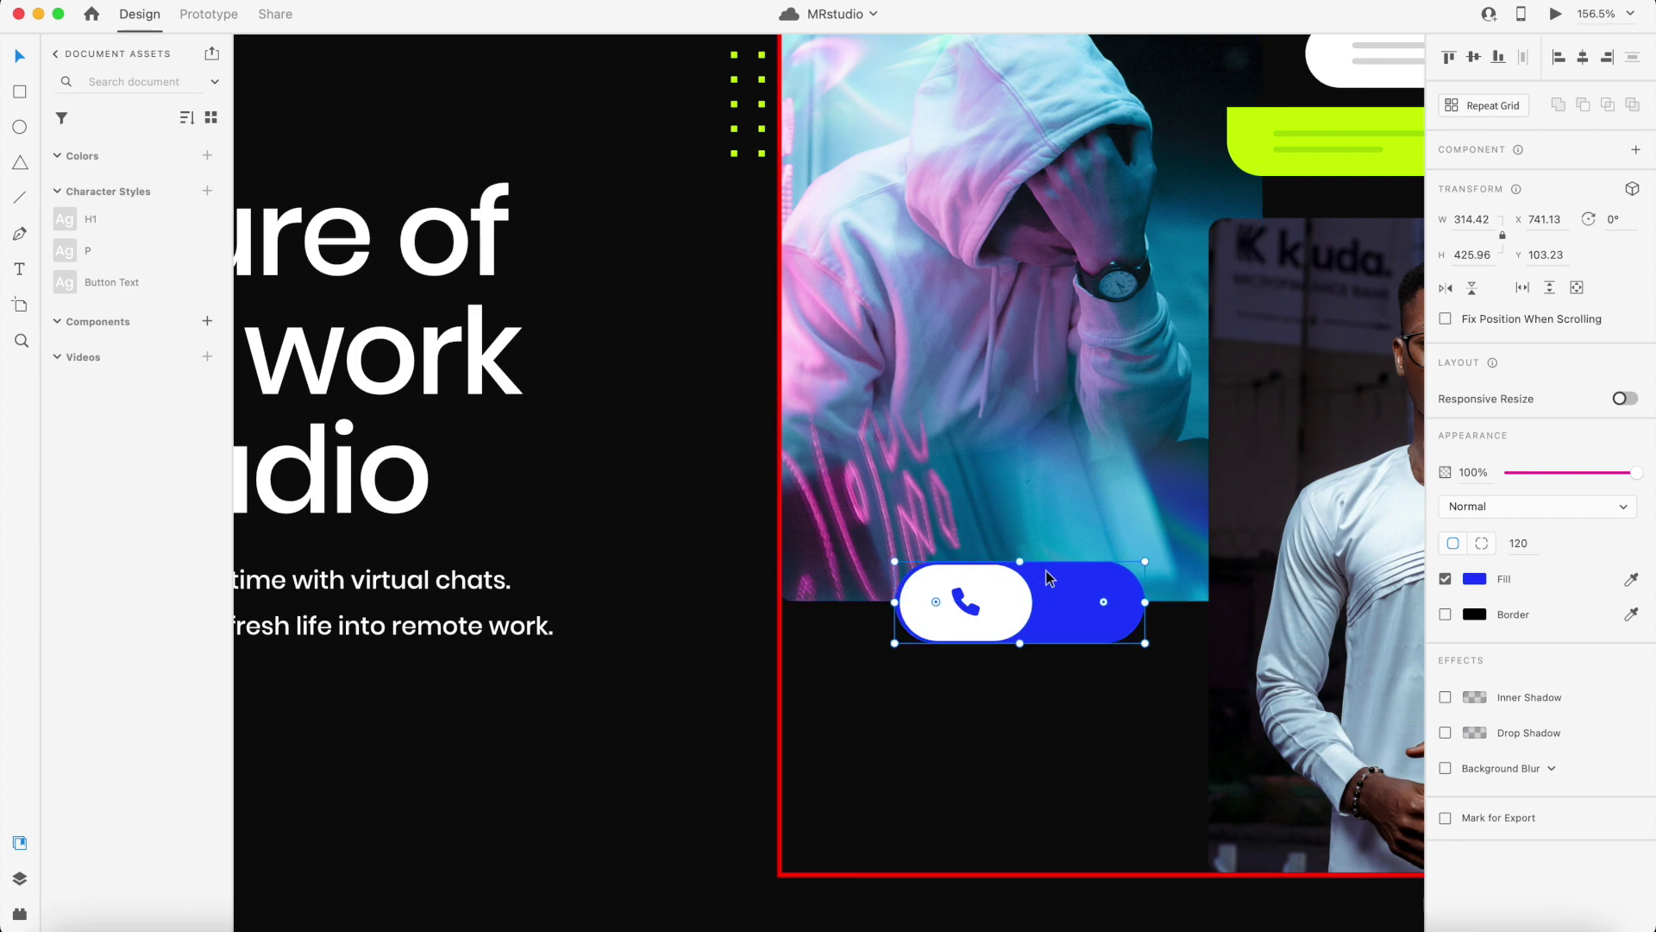
key(ctrl+Left)
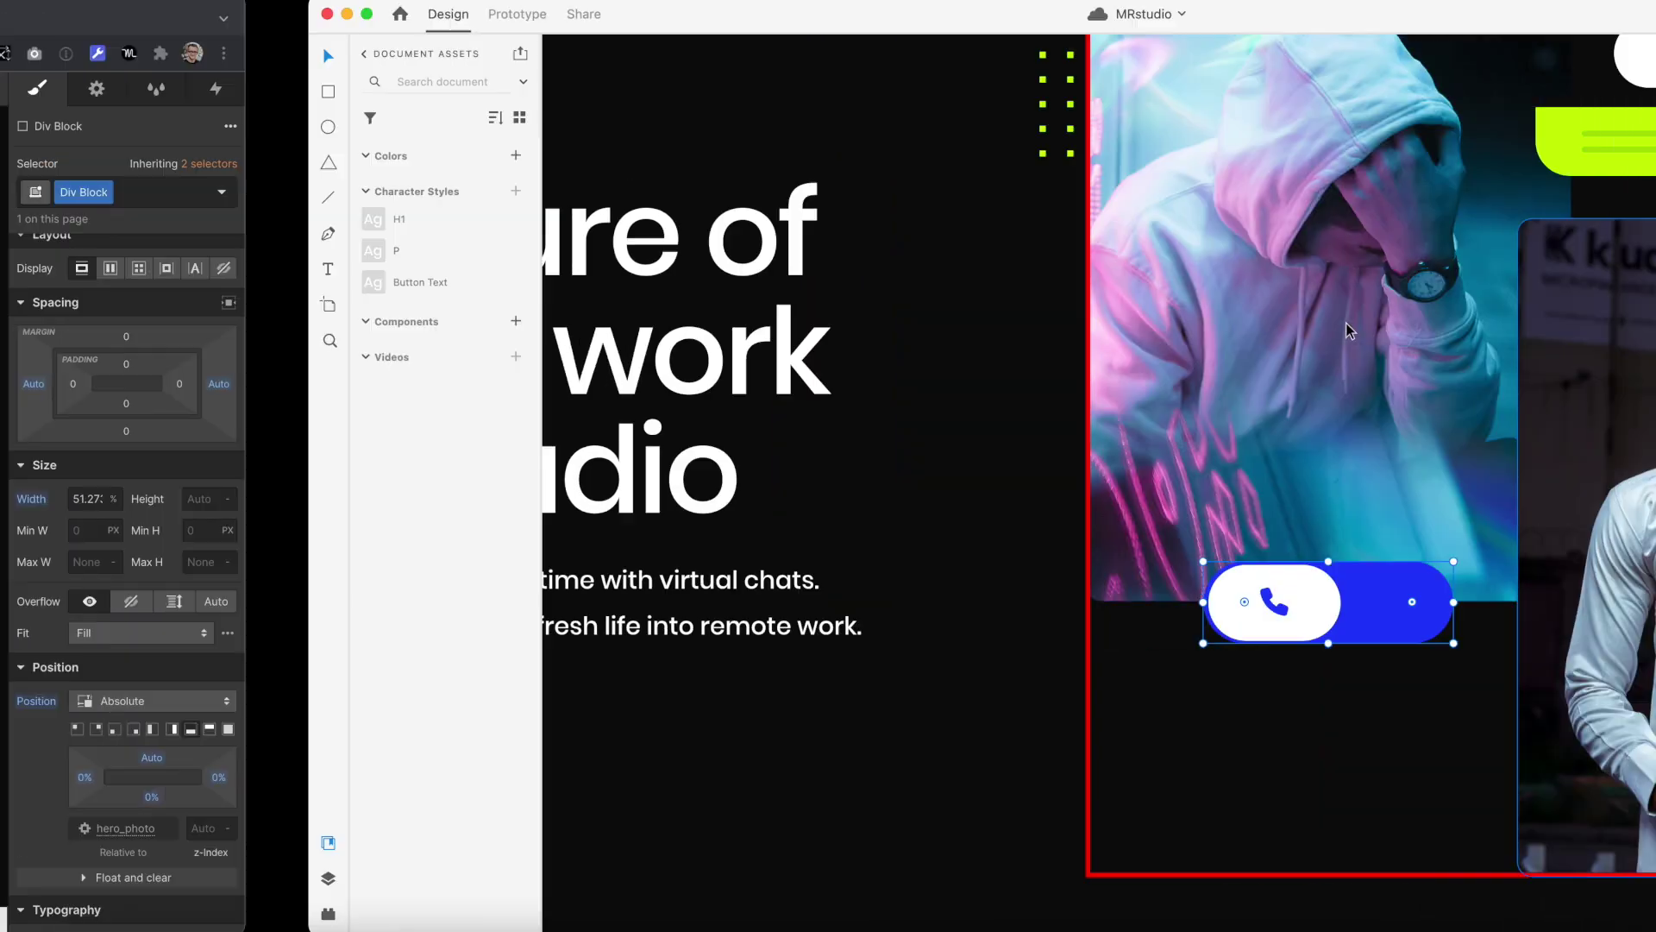
click(1536, 366)
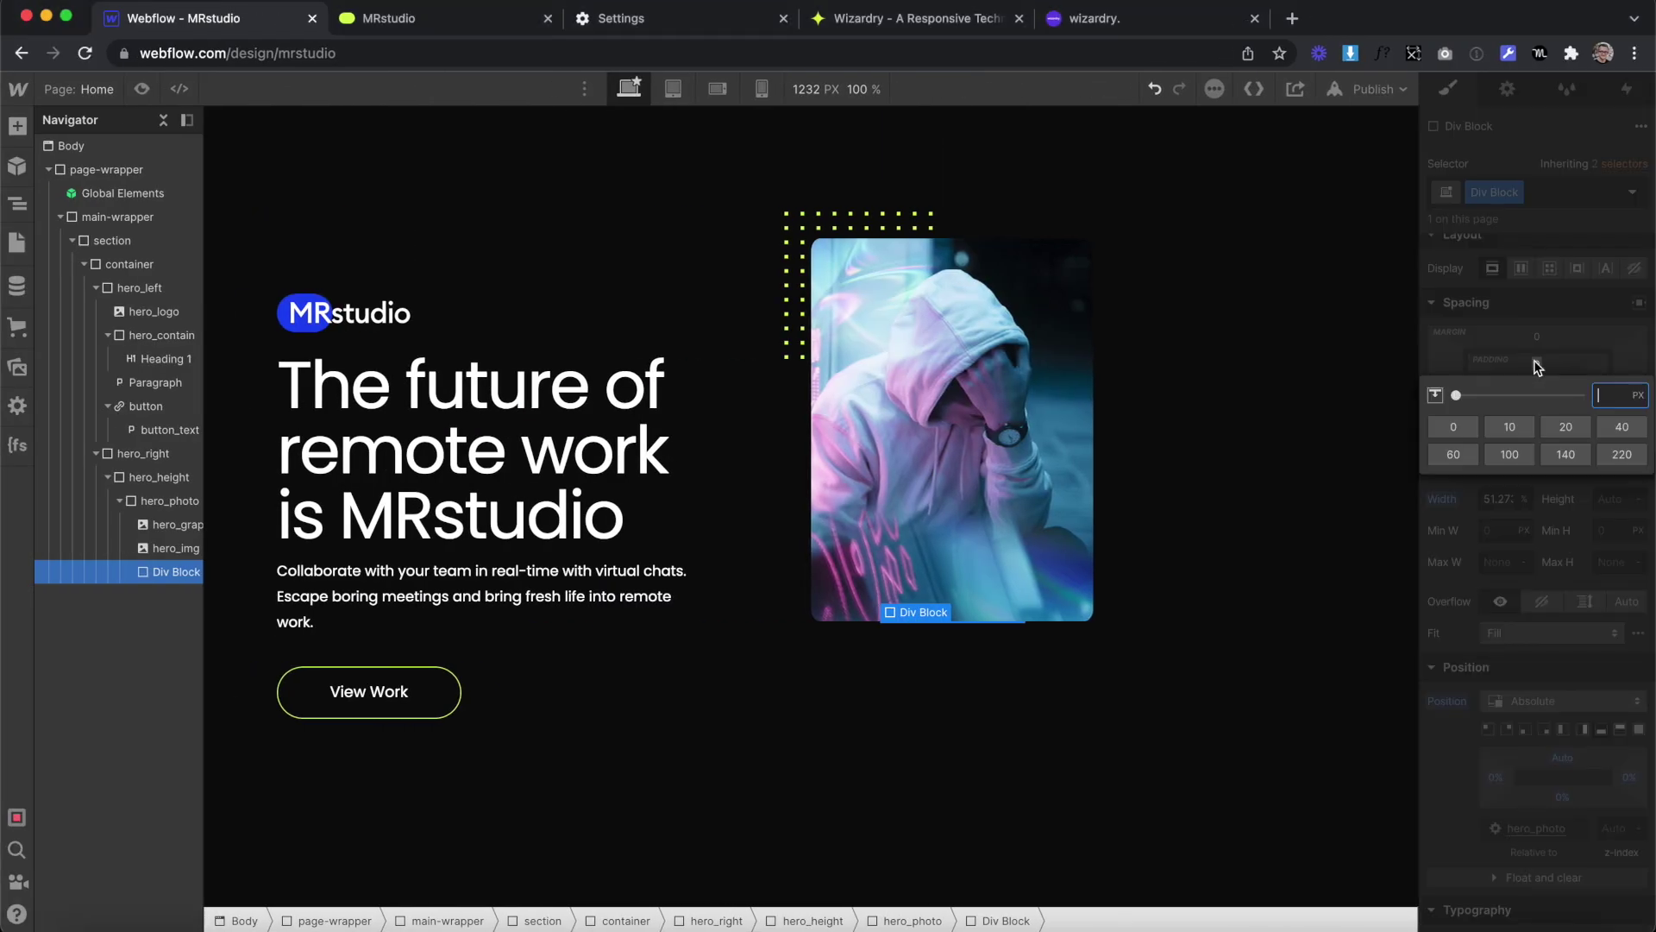
text(53)
key(Return)
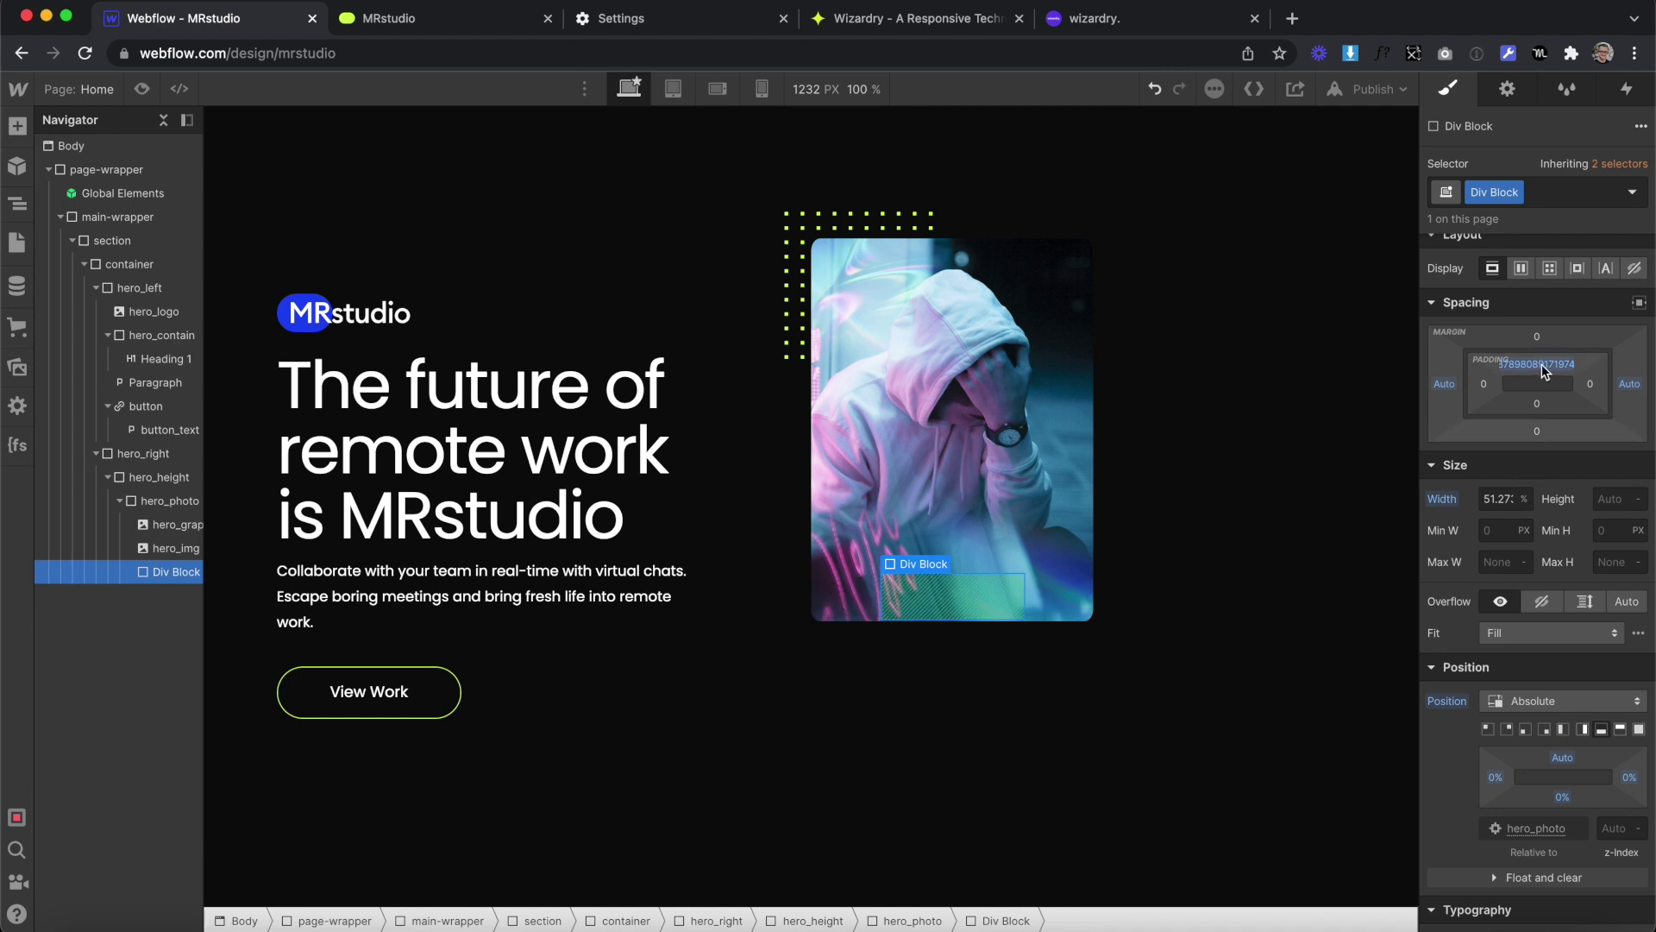
Give the div block the blue swatch as its background color and a 100vw border radius
scroll(1534, 703, down, 10)
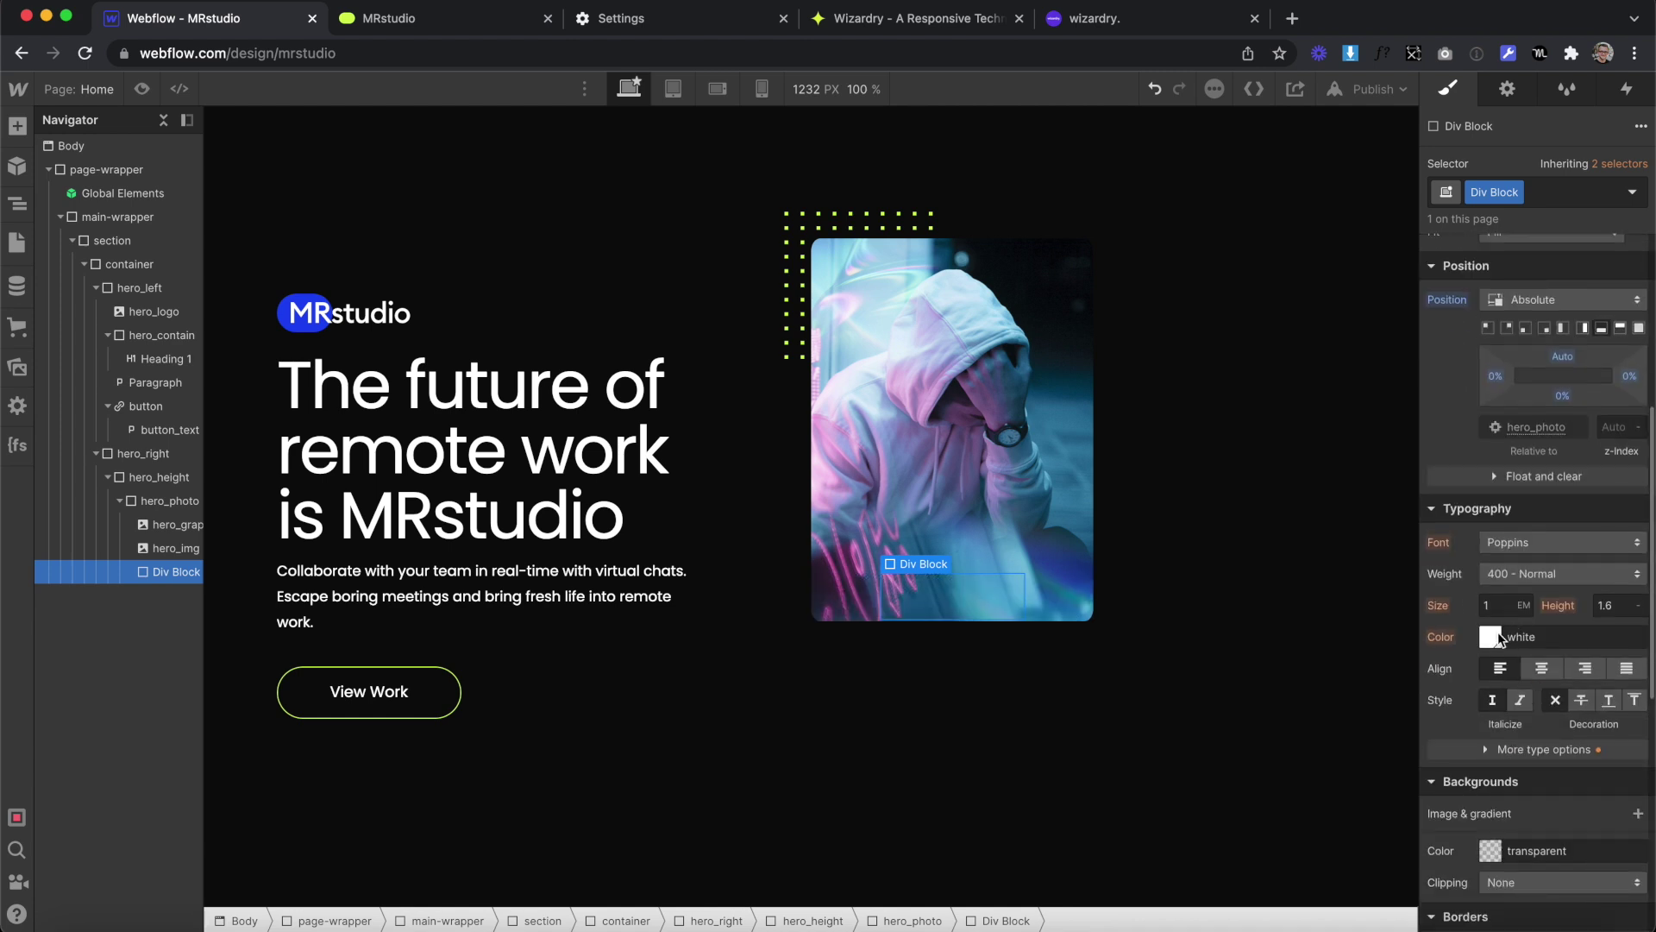
click(1489, 569)
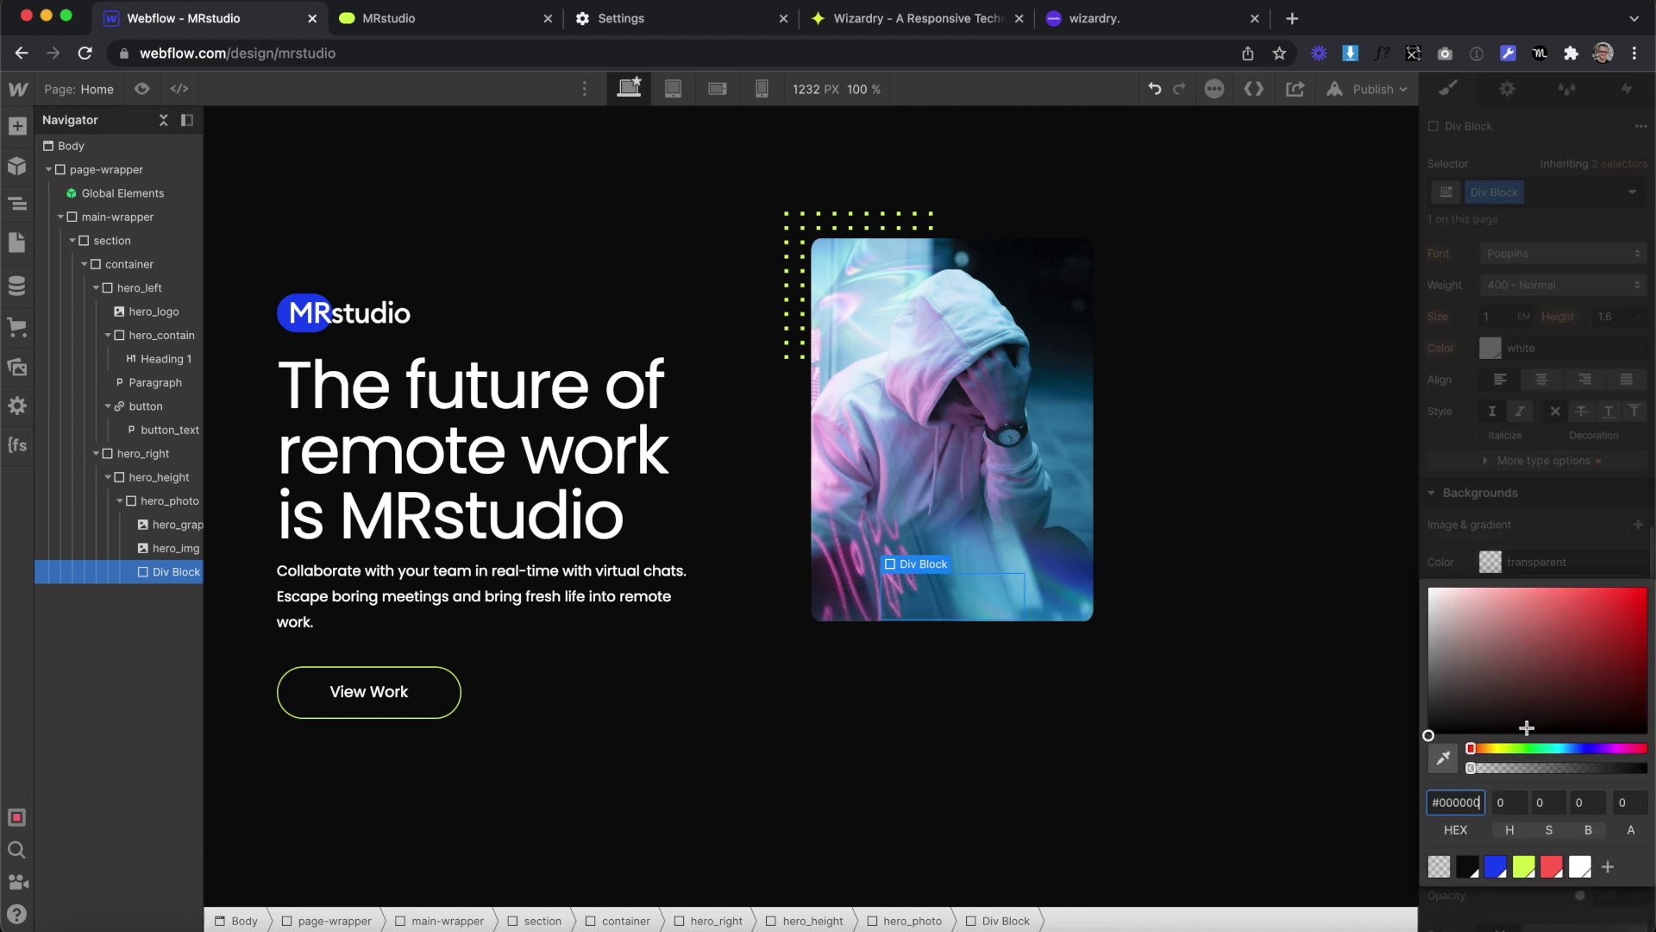
click(1497, 866)
scroll(1528, 457, down, 5)
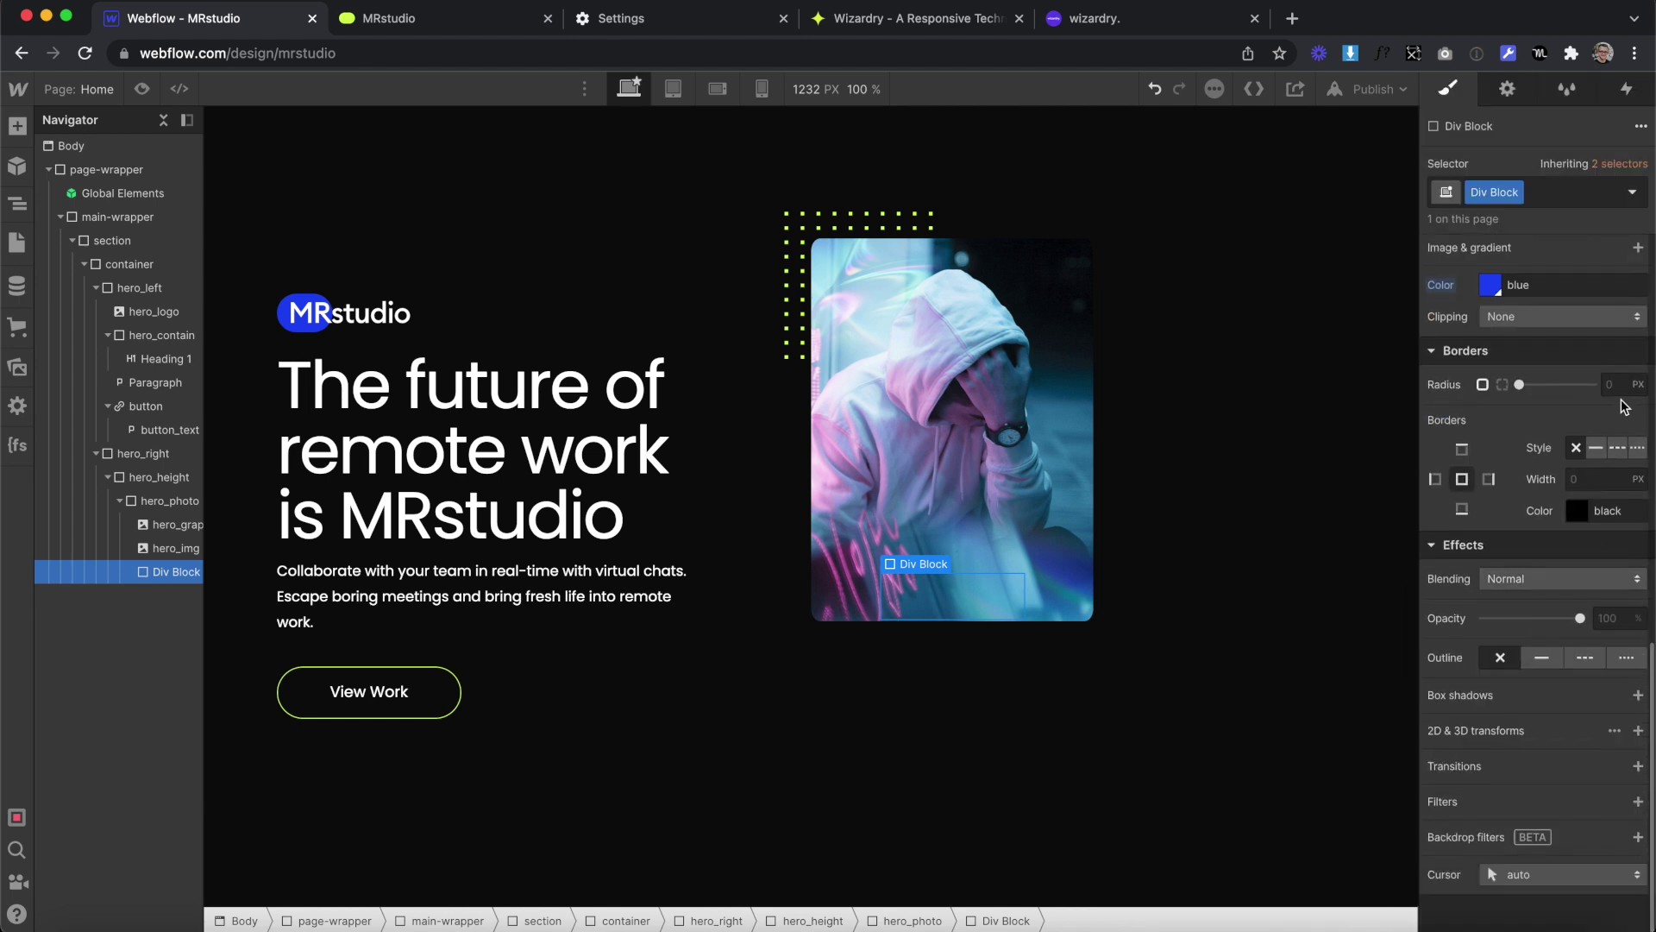
text(2)
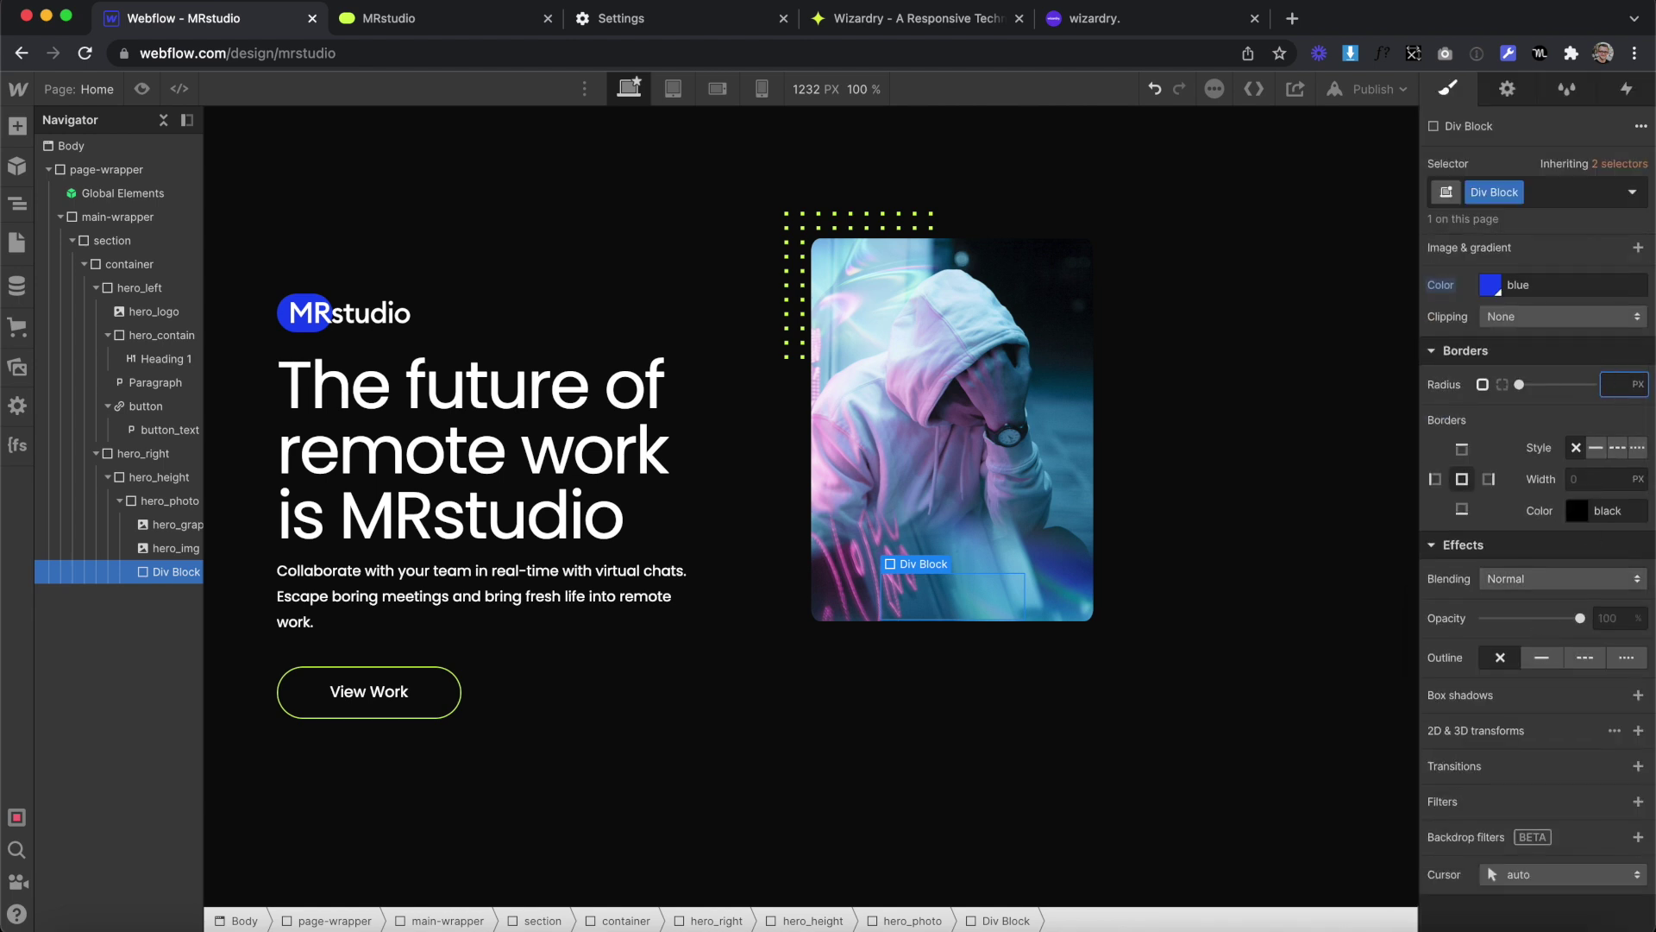
text(100vw)
key(Return)
scroll(1545, 509, up, 7)
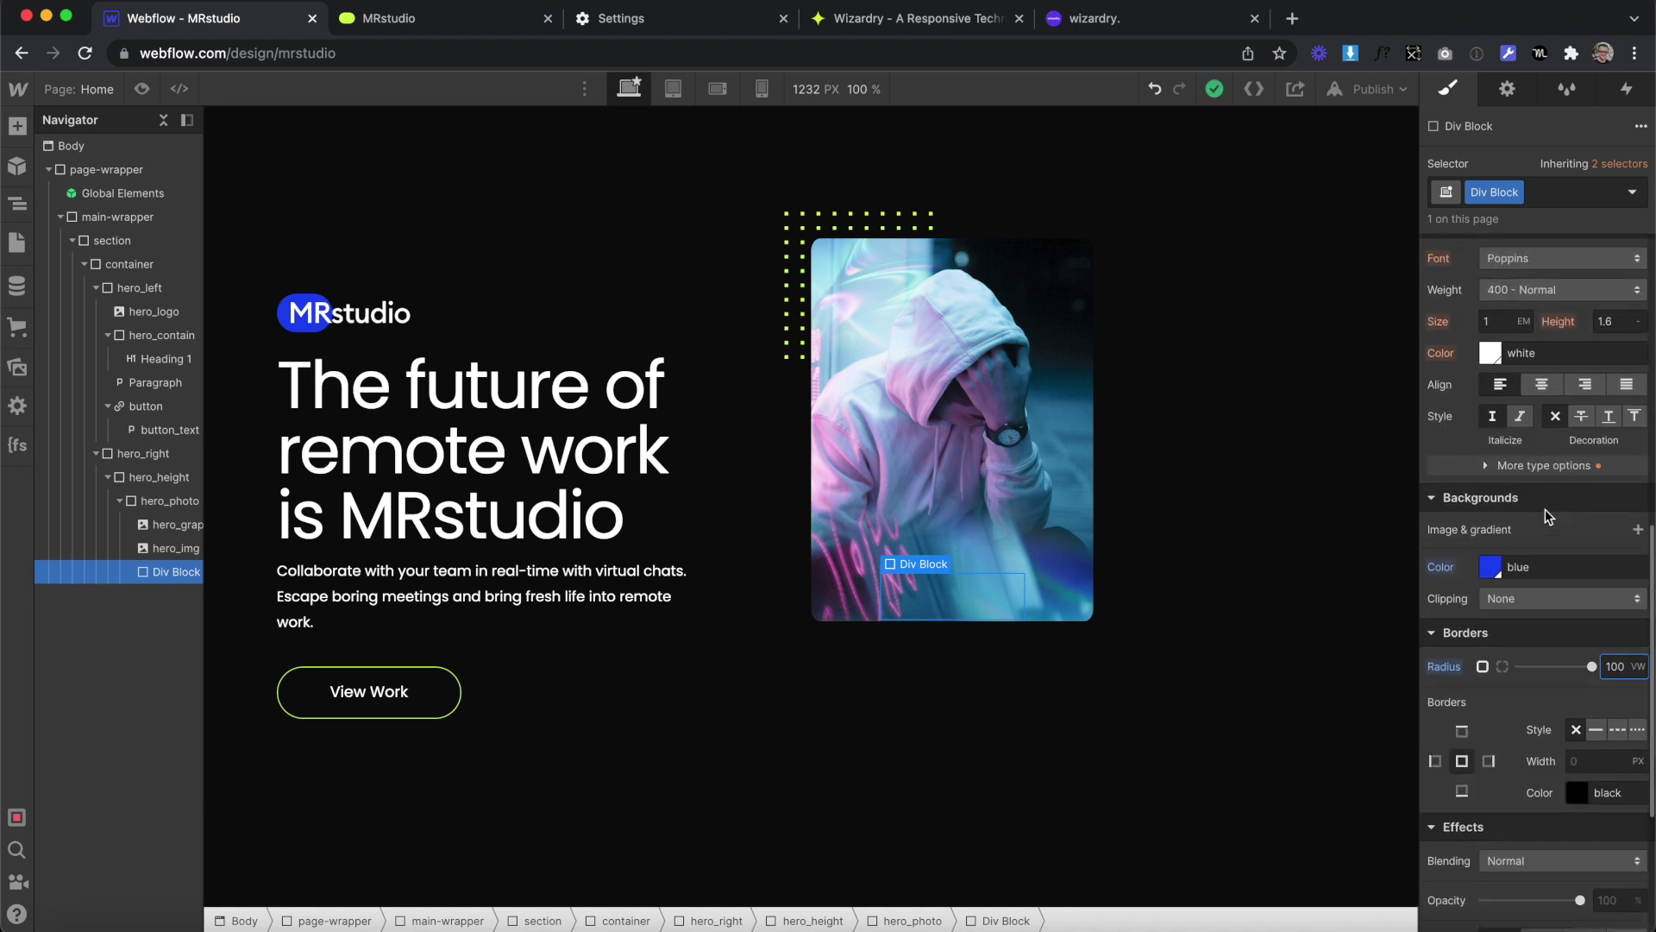
Set the blue div block's z-index to 3 and name its class hero_call
click(1615, 500)
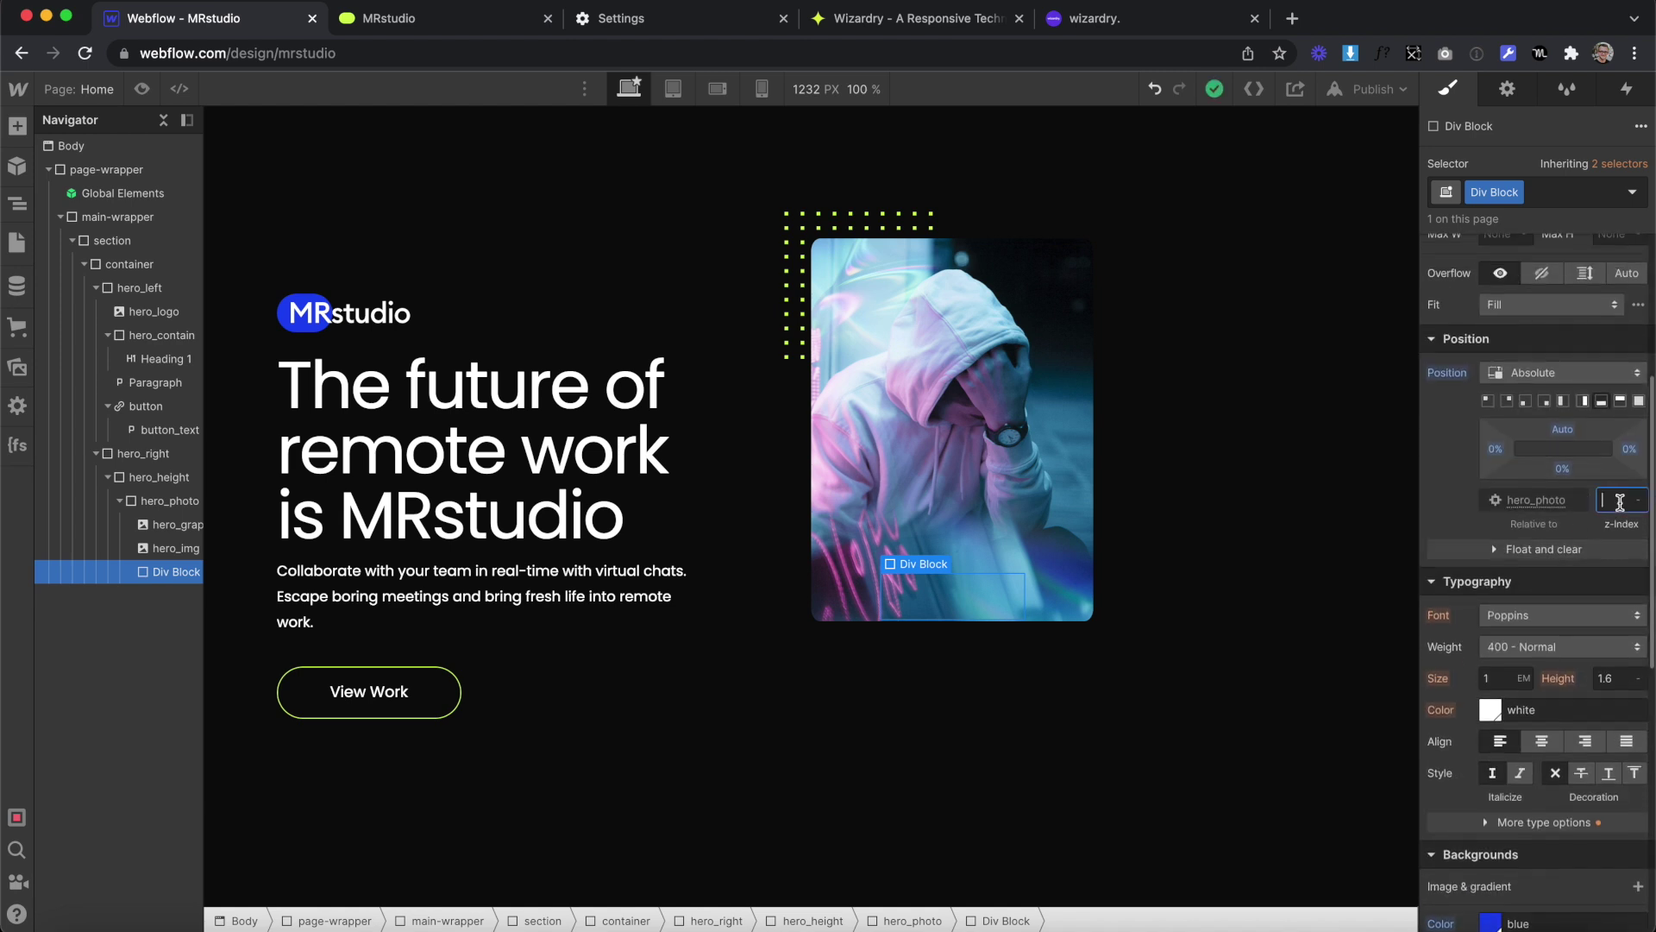
text(3)
scroll(1498, 571, up, 4)
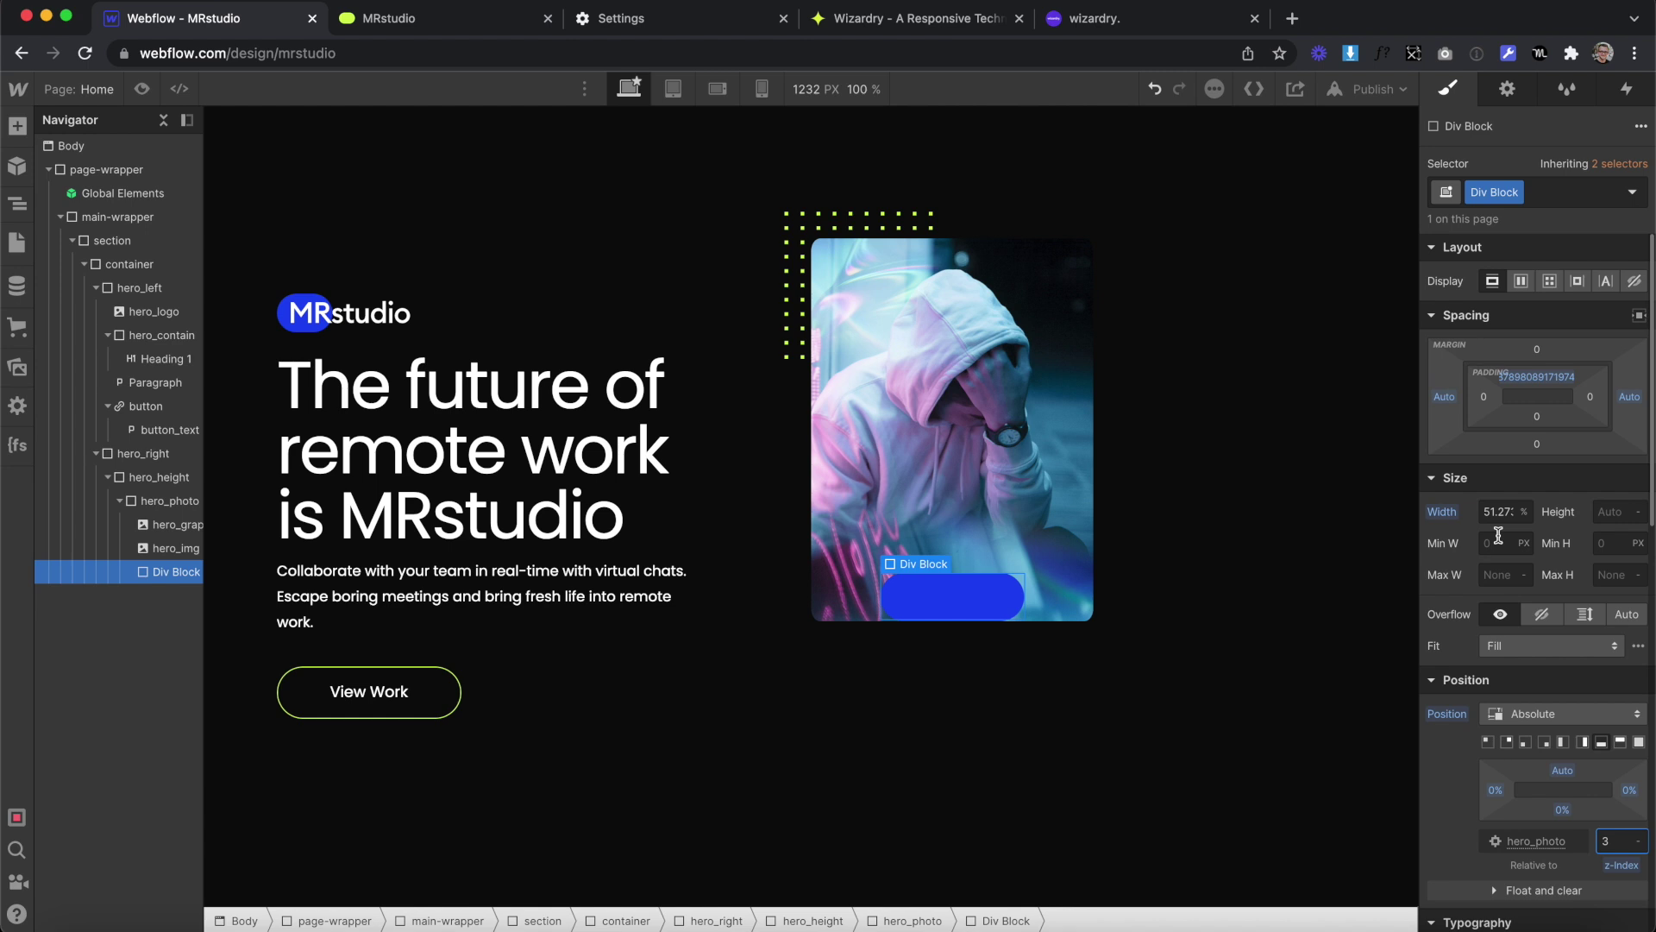
double_click(1481, 192)
text(H)
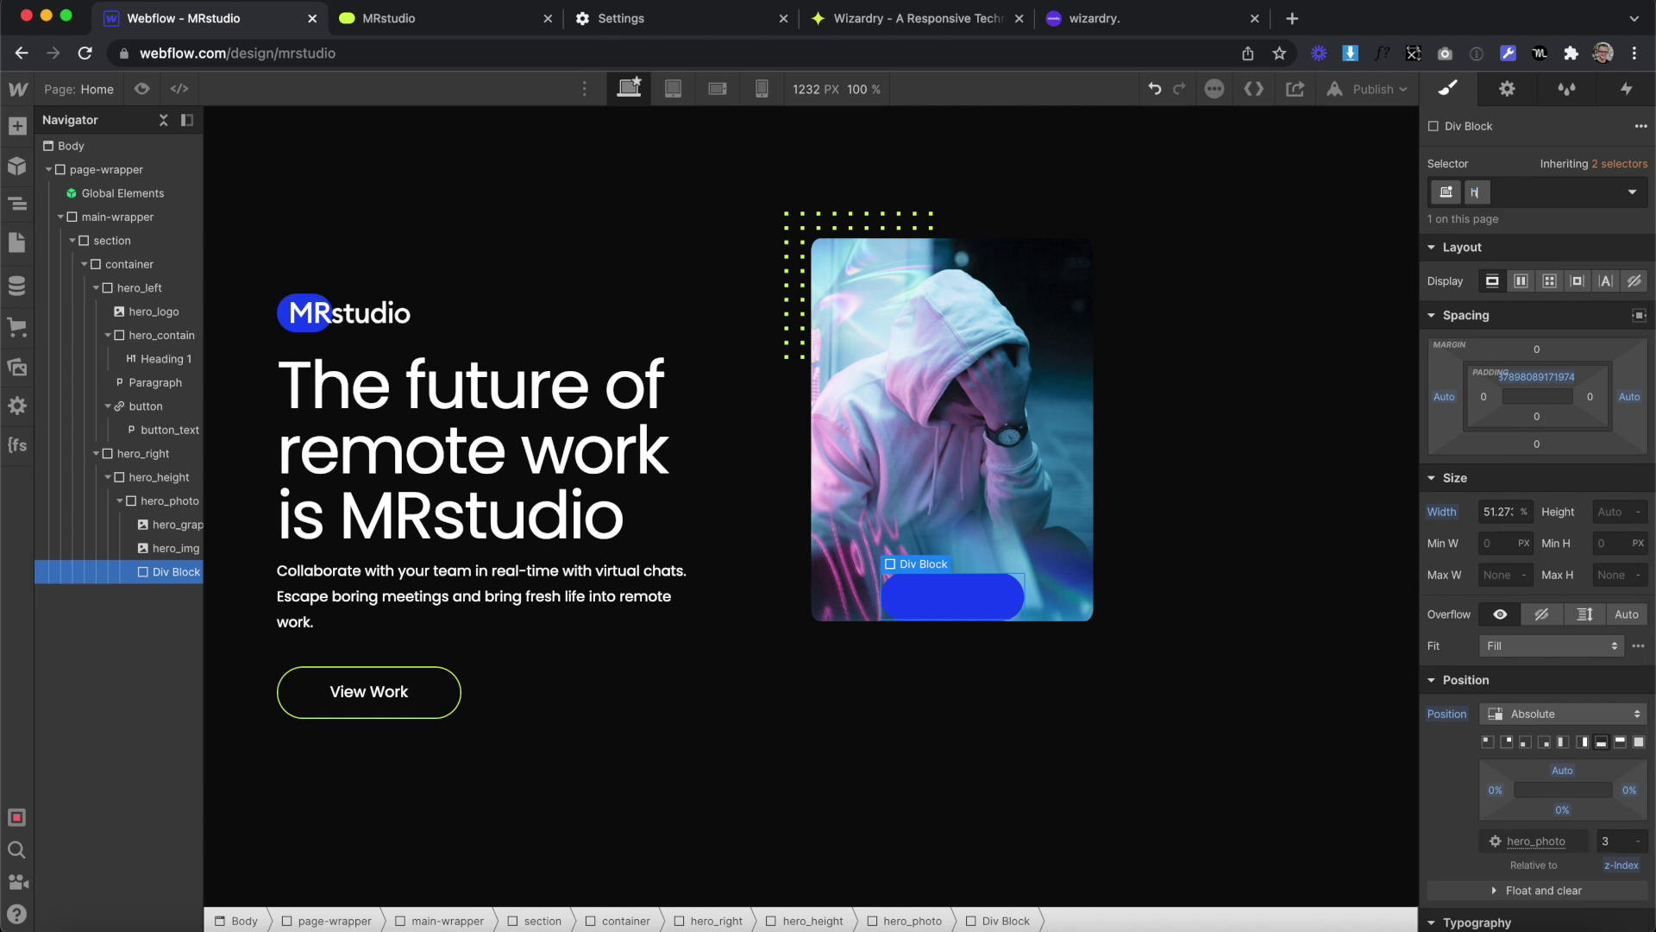
text(ero_call)
key(Return)
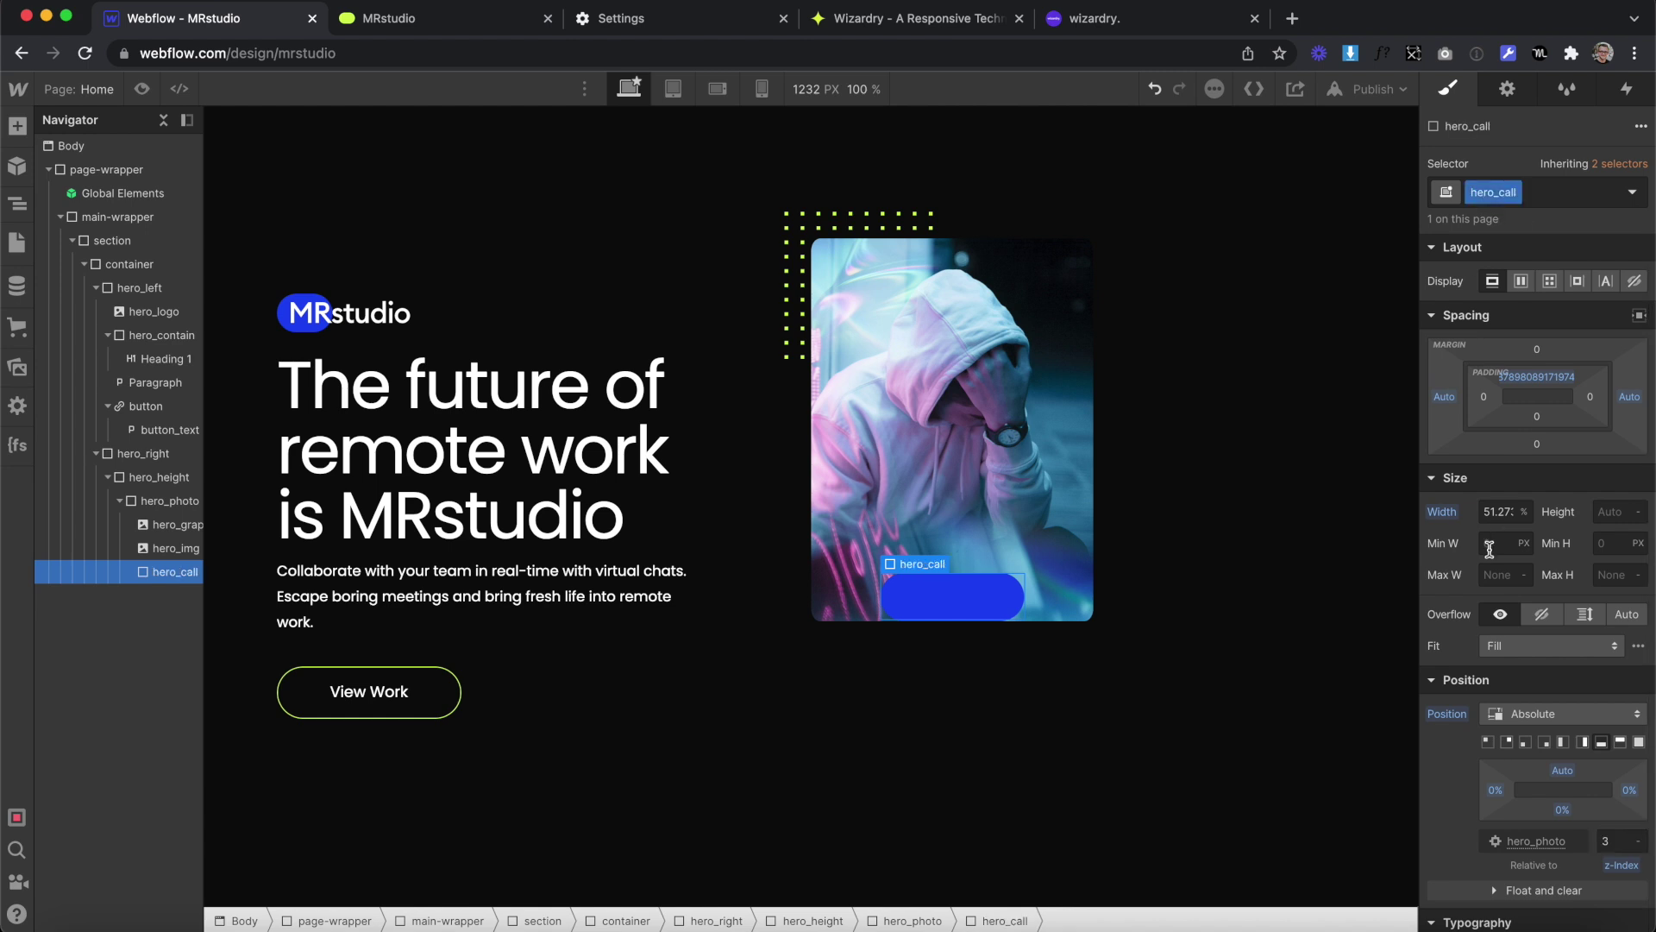
Set hero_call's bottom margin to -8% so the pill overlaps the photo's lower edge
scroll(1489, 549, down, 1)
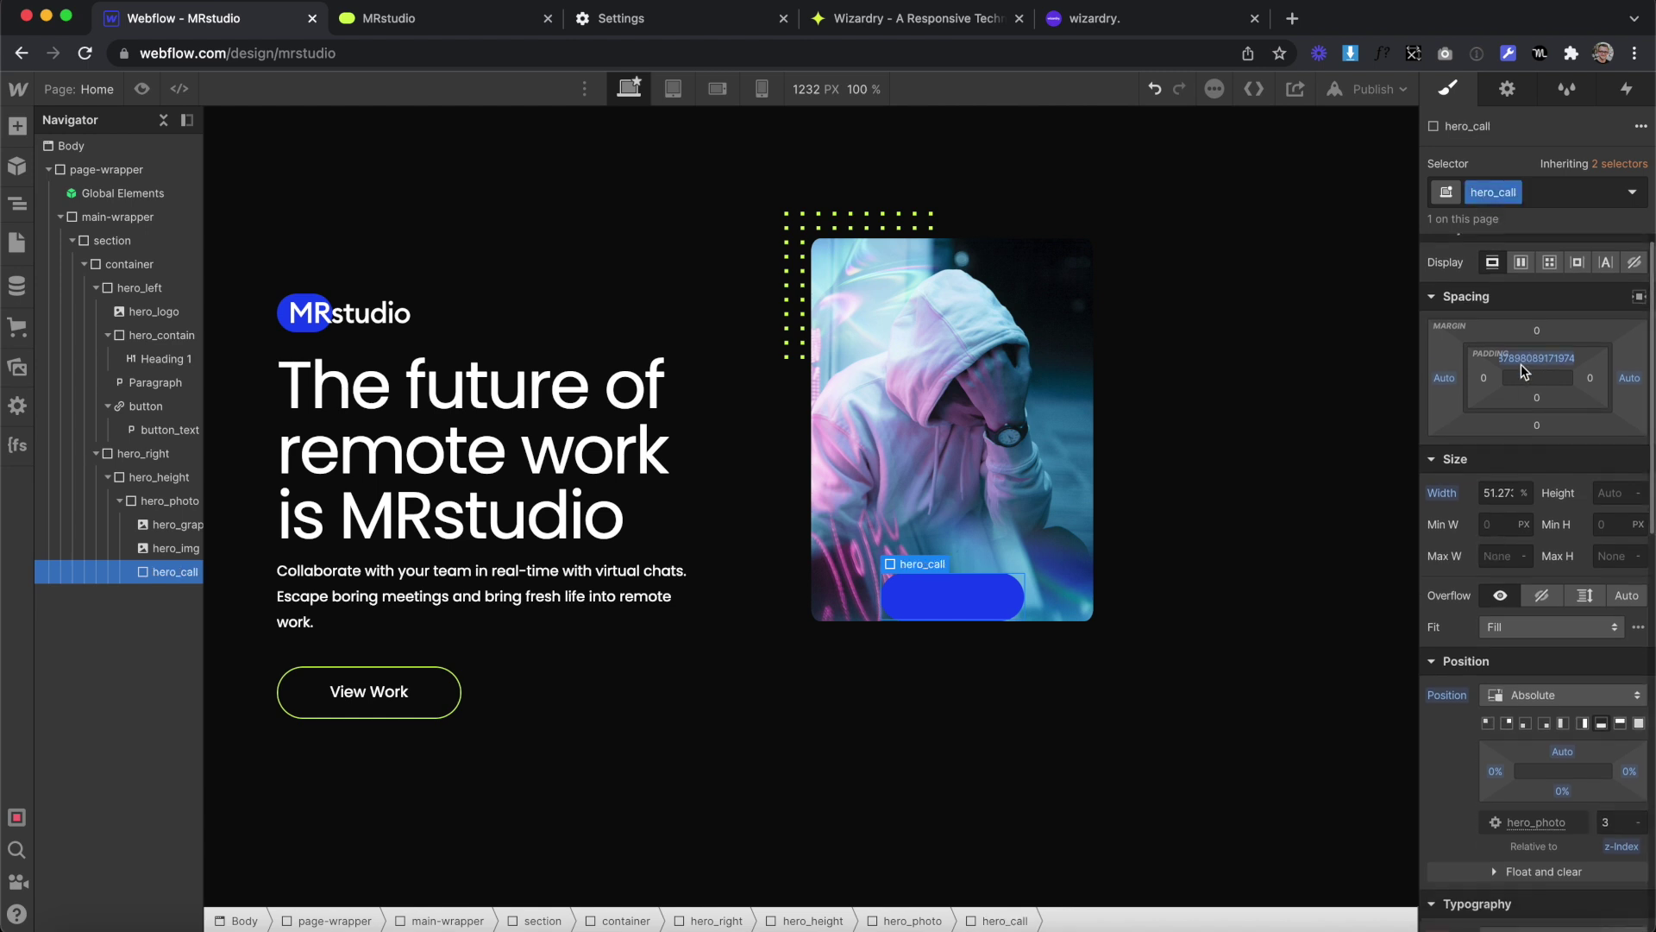
click(1536, 426)
text(-7%)
key(Return)
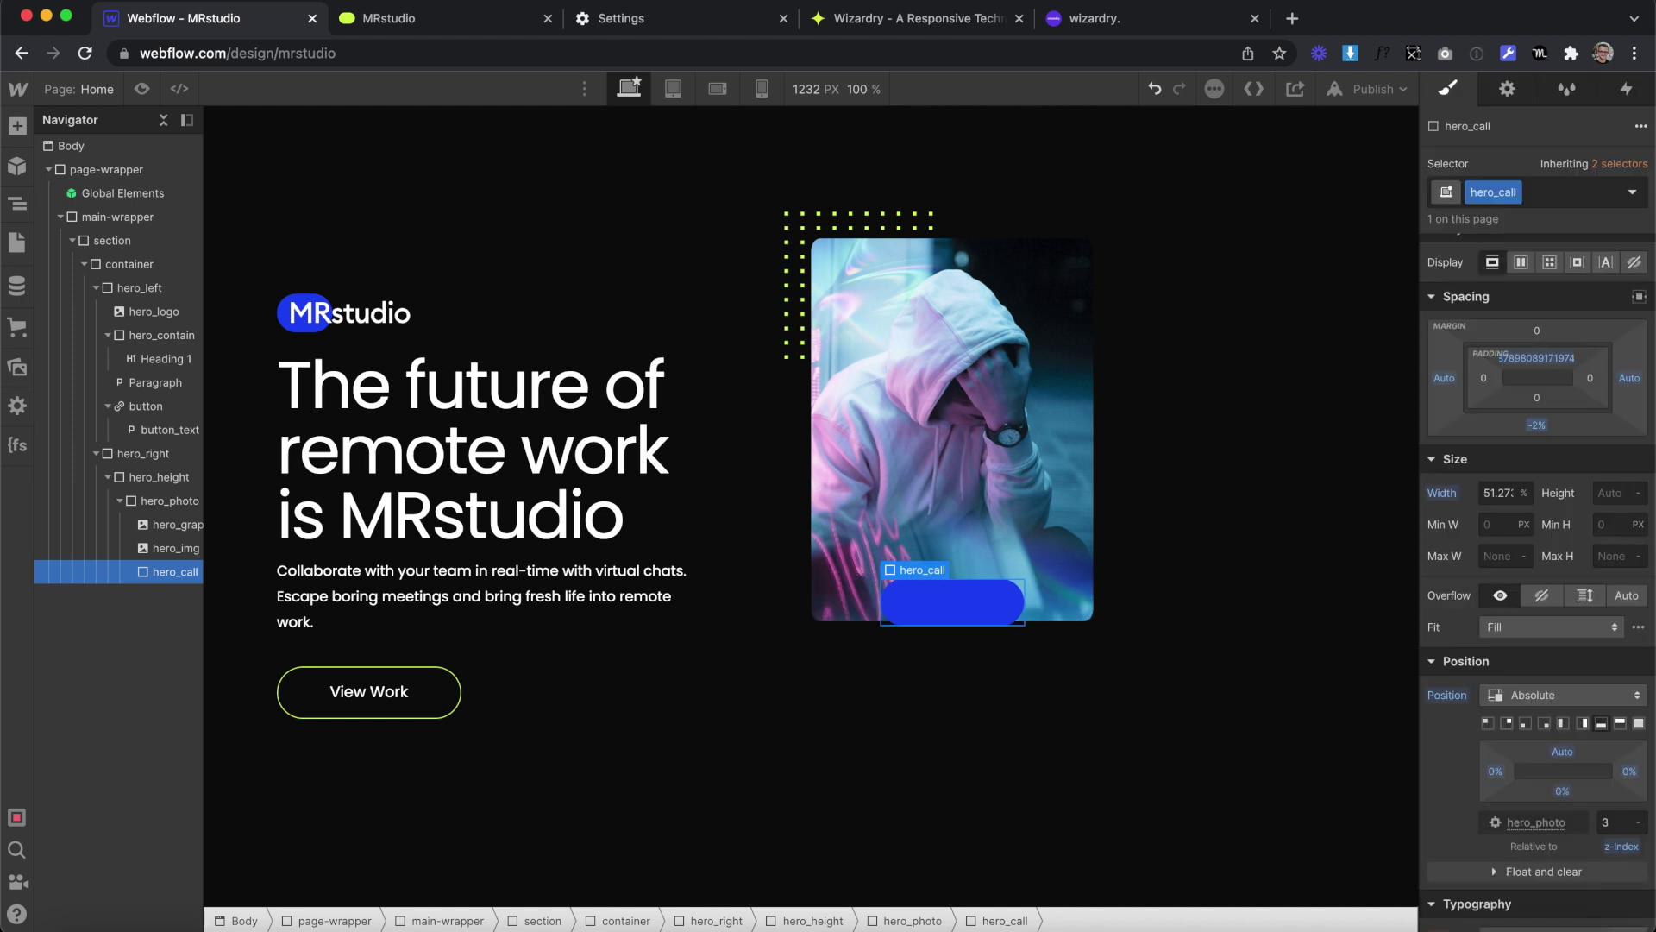
drag(1539, 424, 1540, 425)
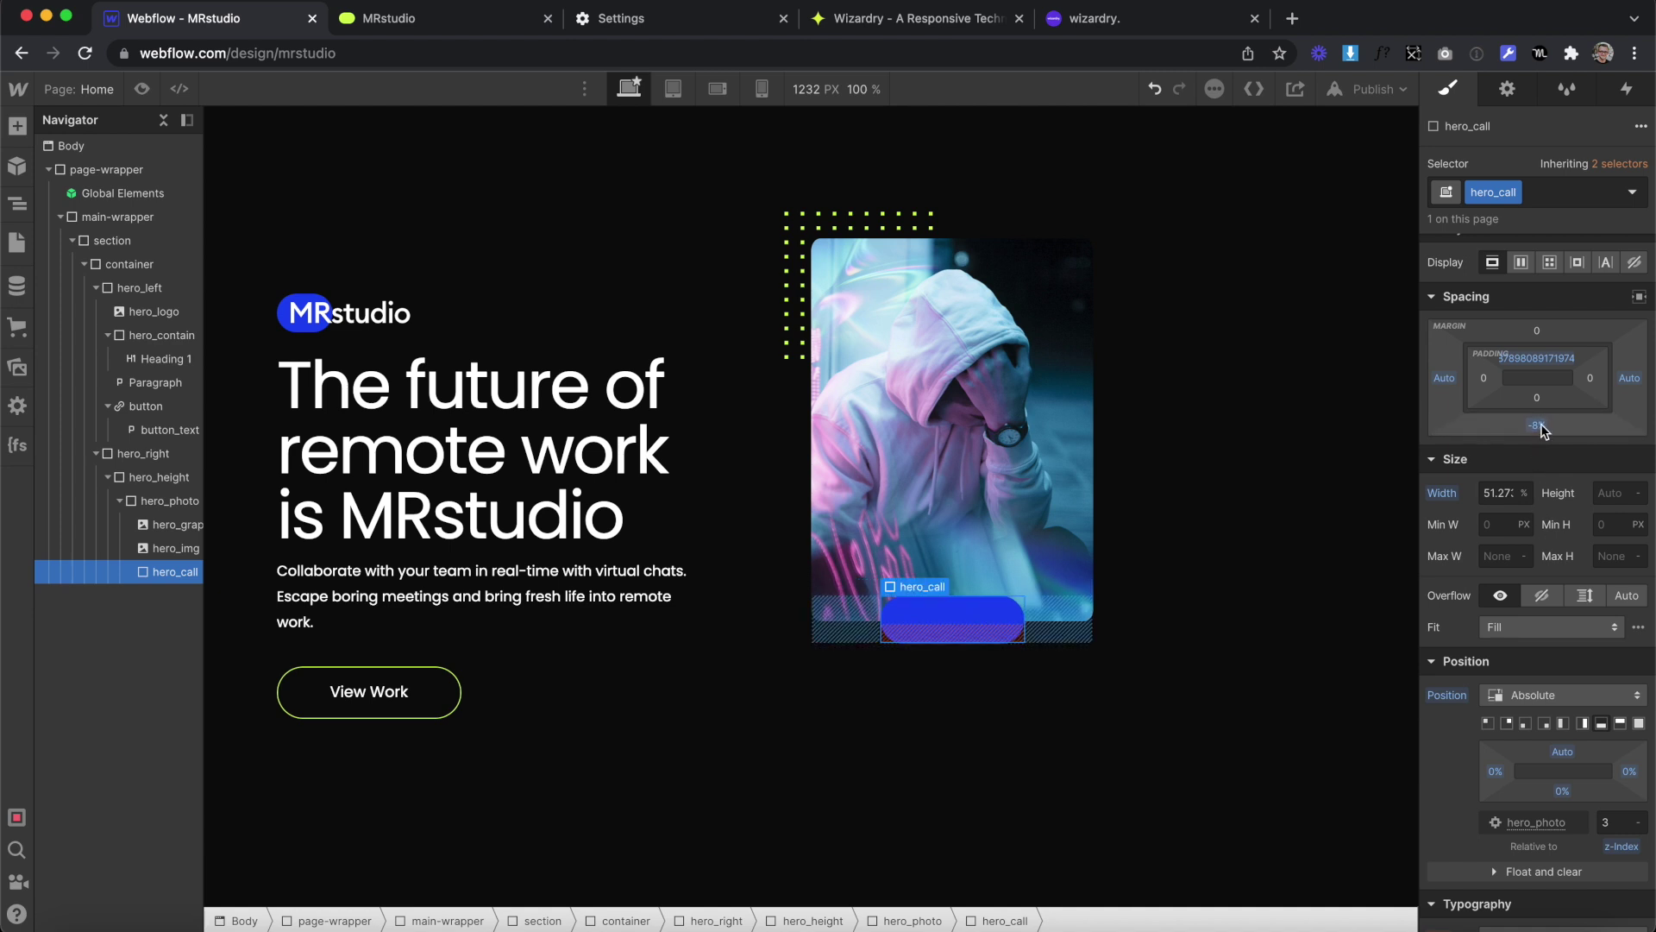
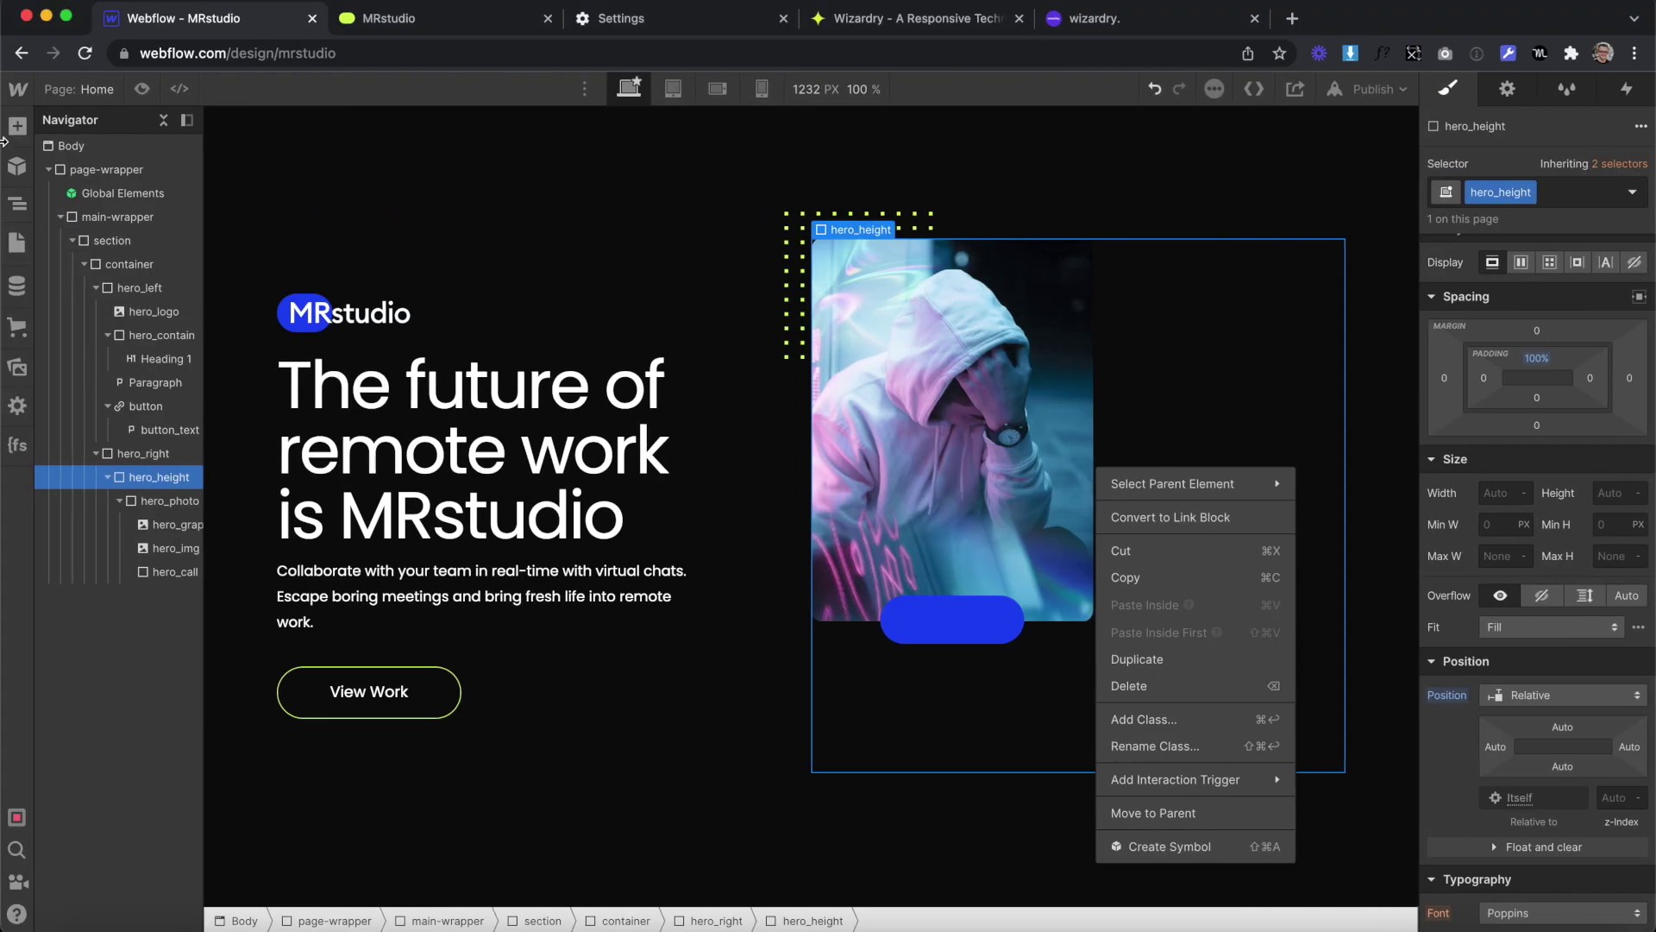
Add a div block inside hero_call and name its class hero_call-div
click(17, 130)
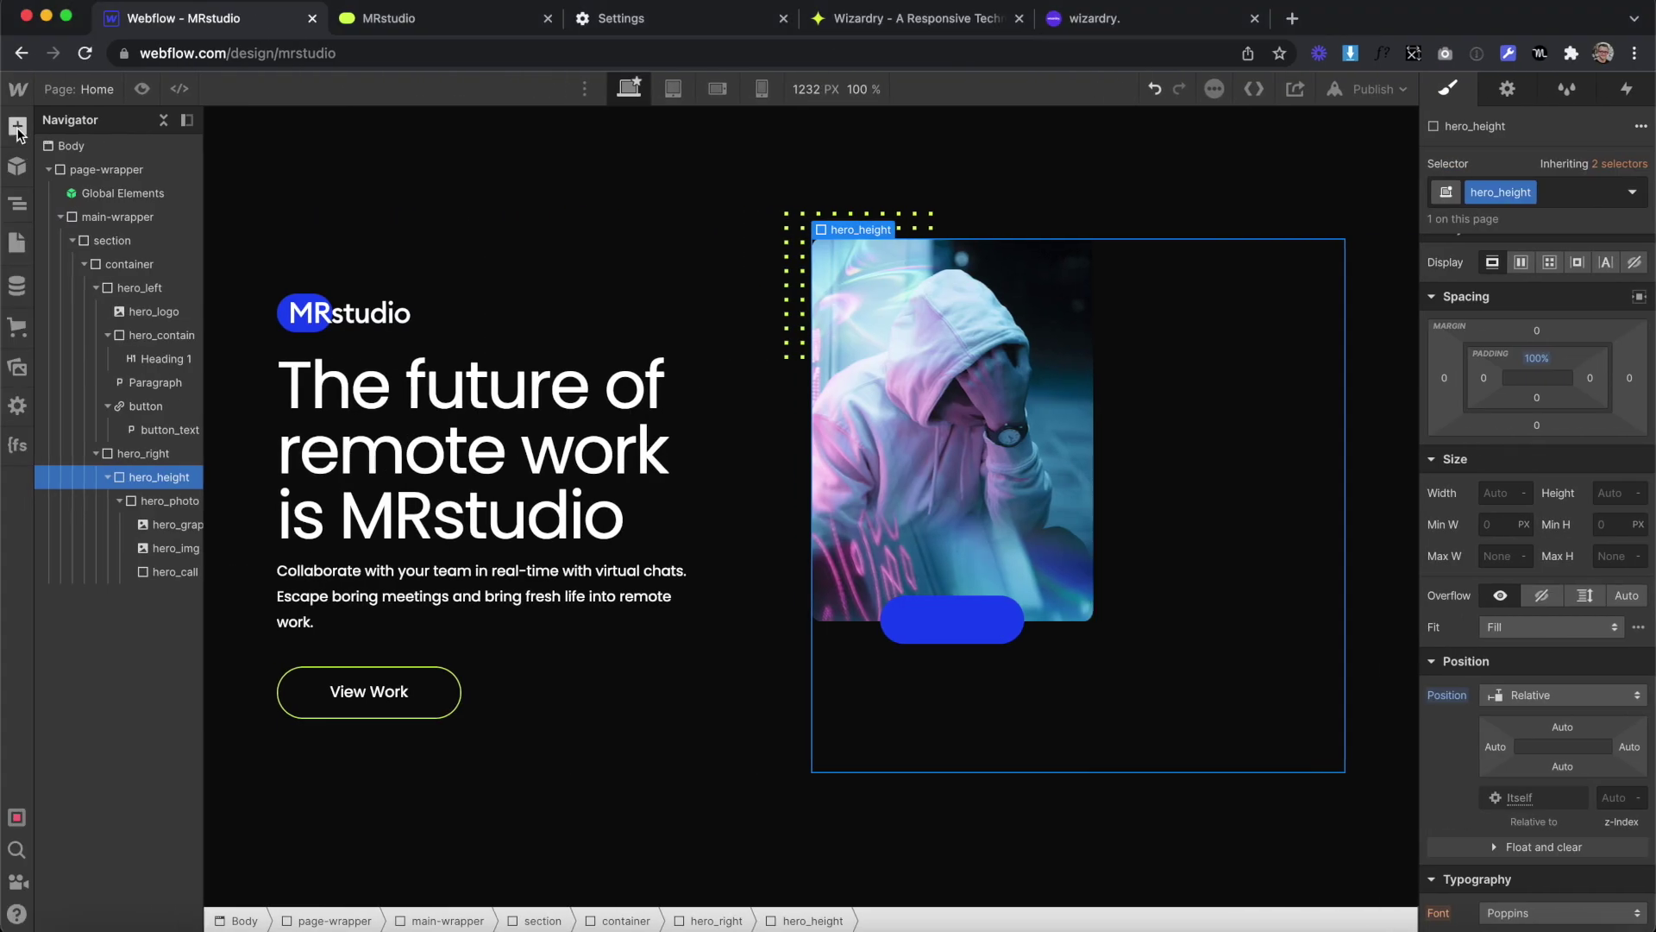
click(17, 129)
drag(81, 465, 935, 629)
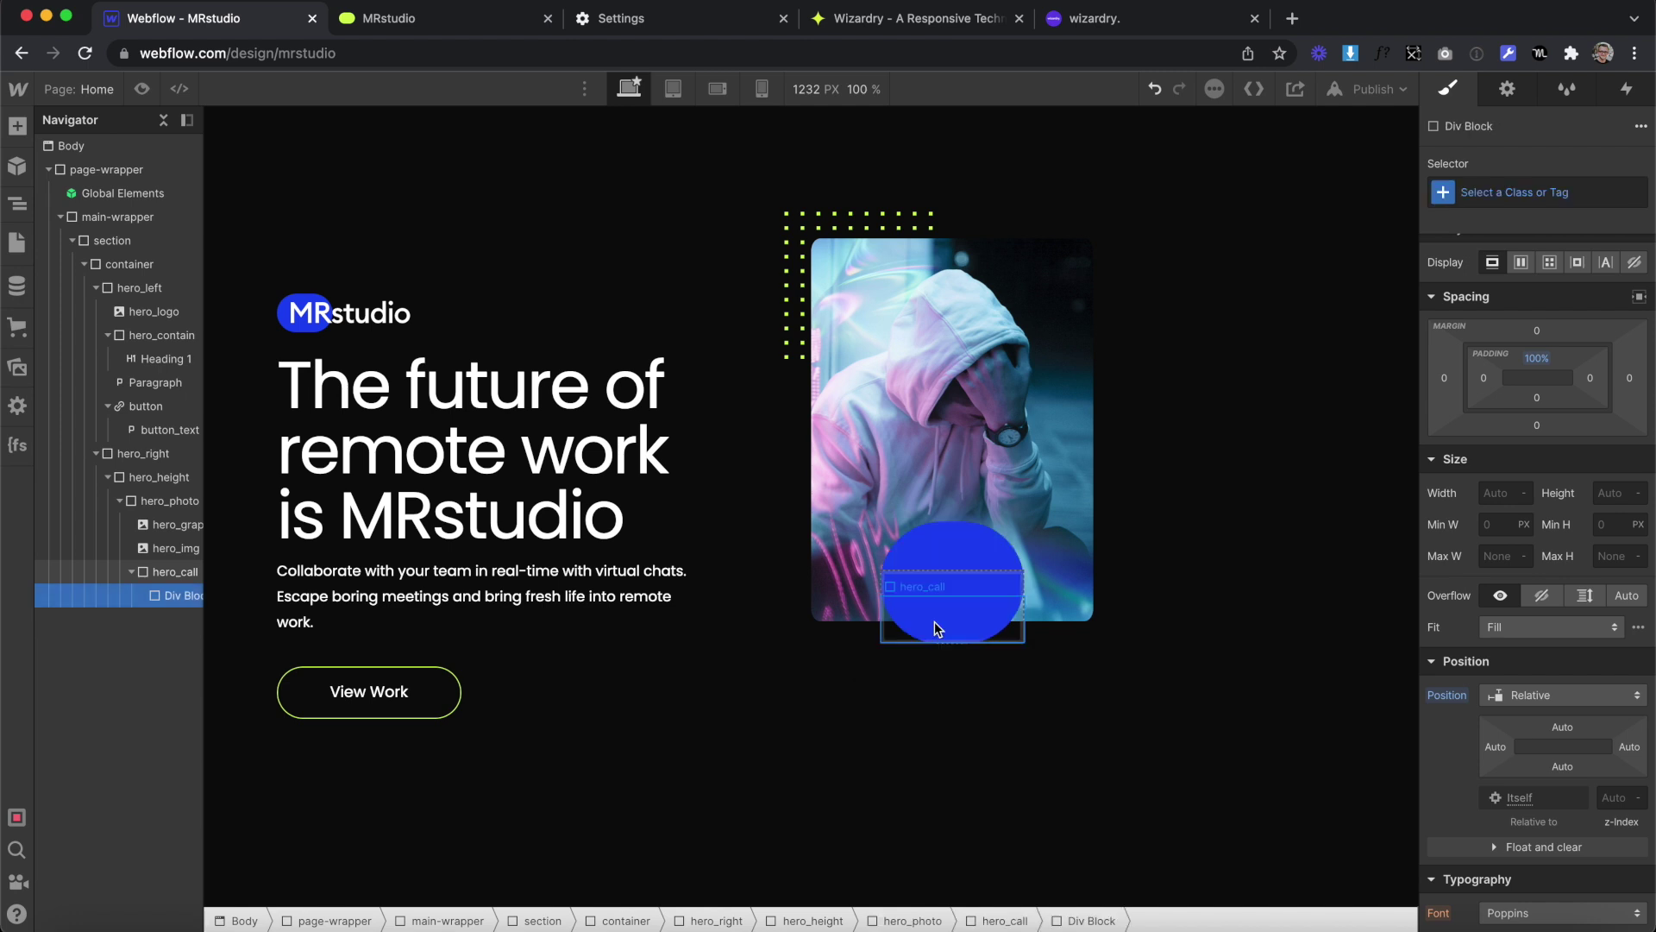
click(1558, 192)
text(her)
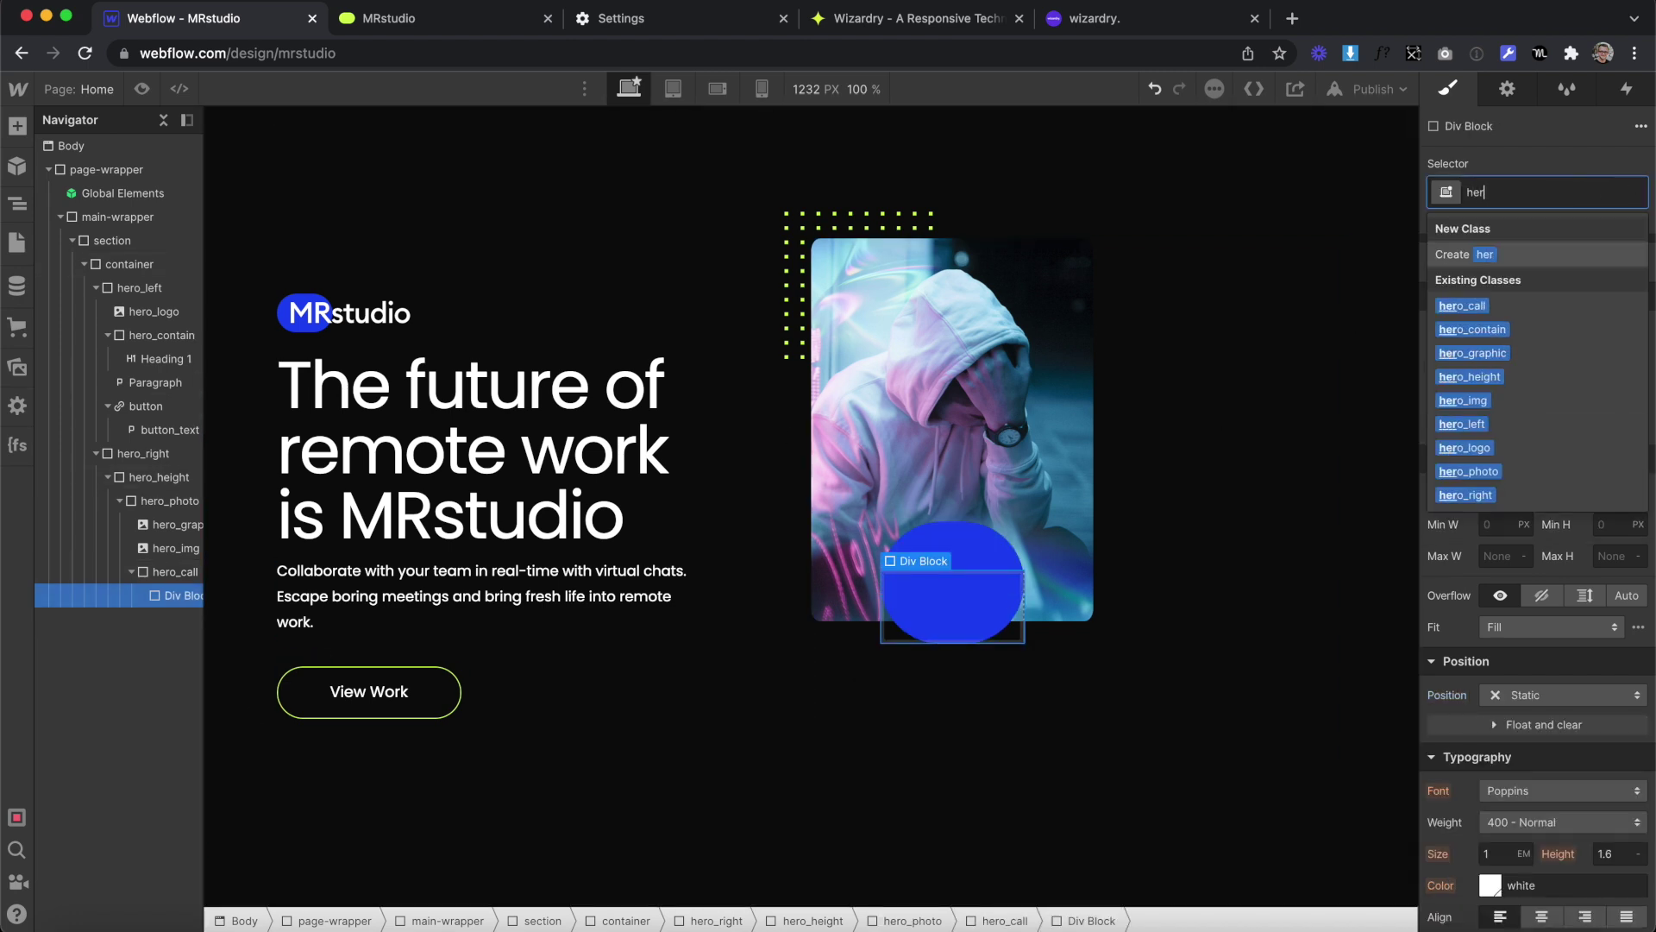
text(o_call-)
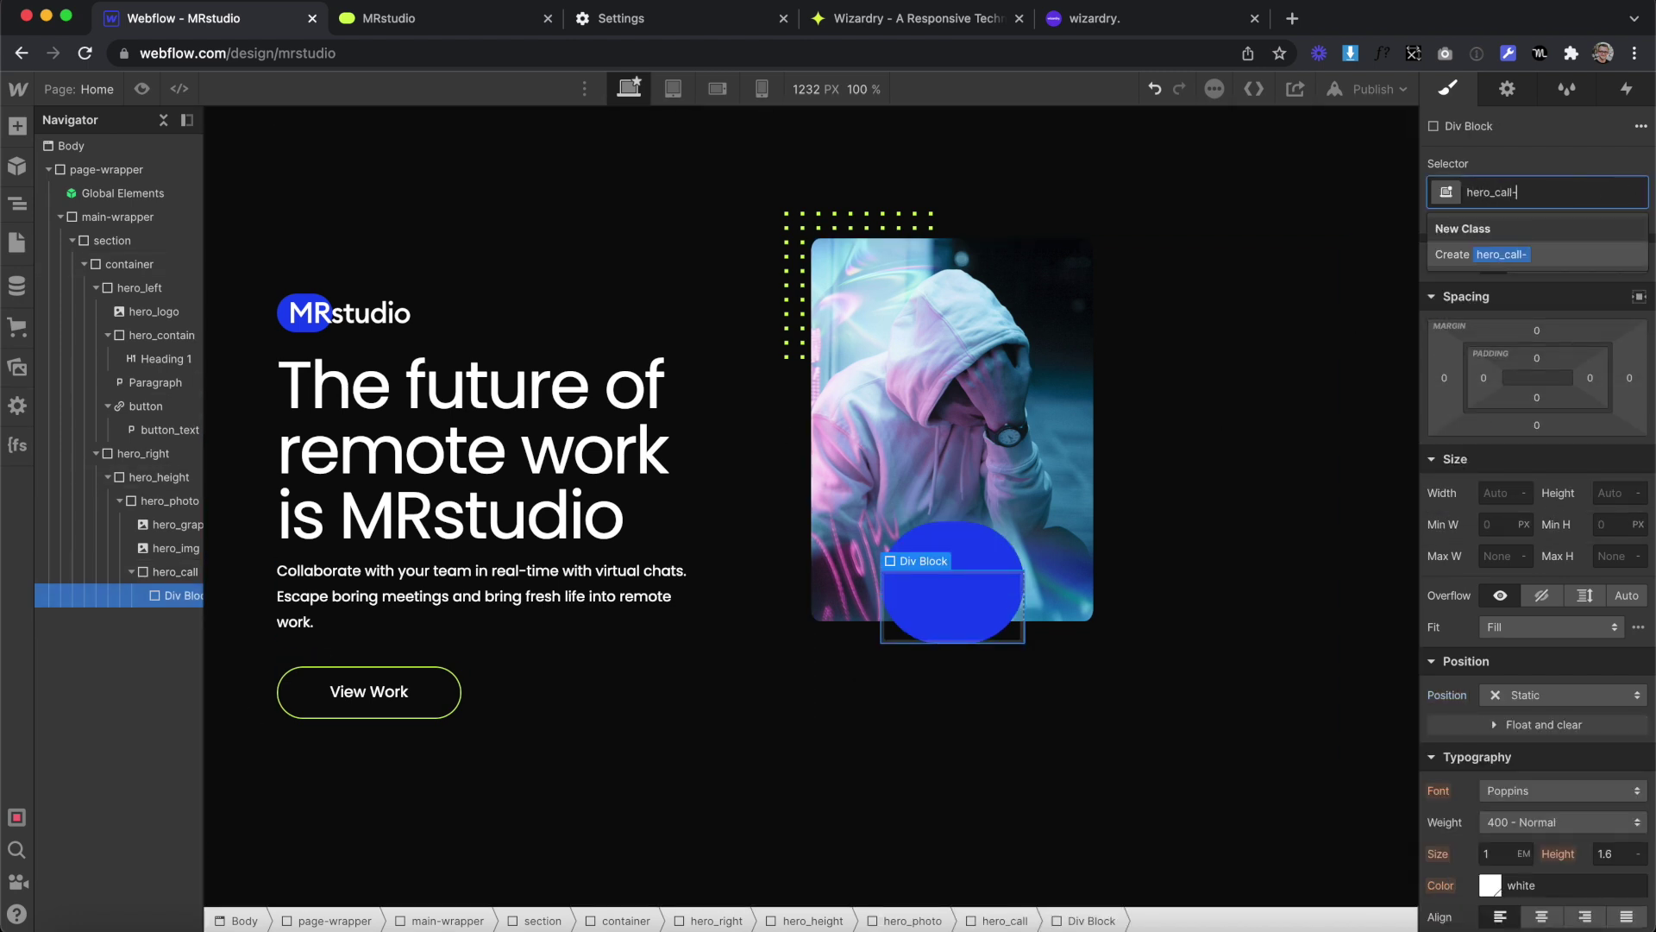
key(Return)
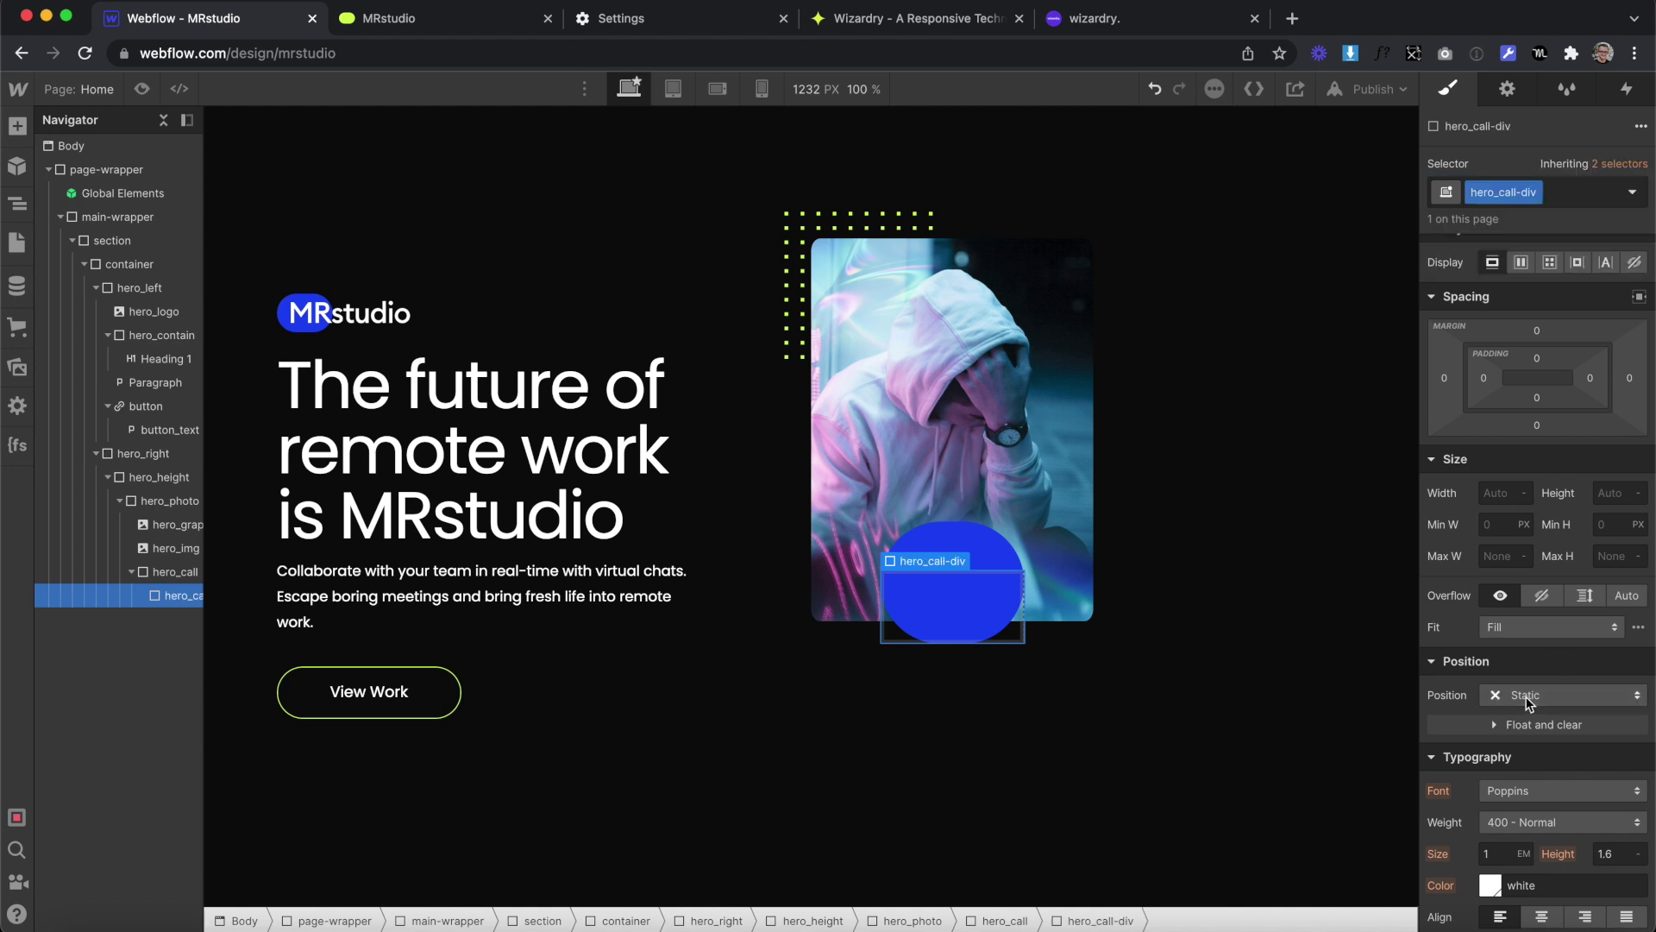
Position hero_call-div absolutely within hero_call using the left-aligned preset
click(1562, 694)
click(1551, 742)
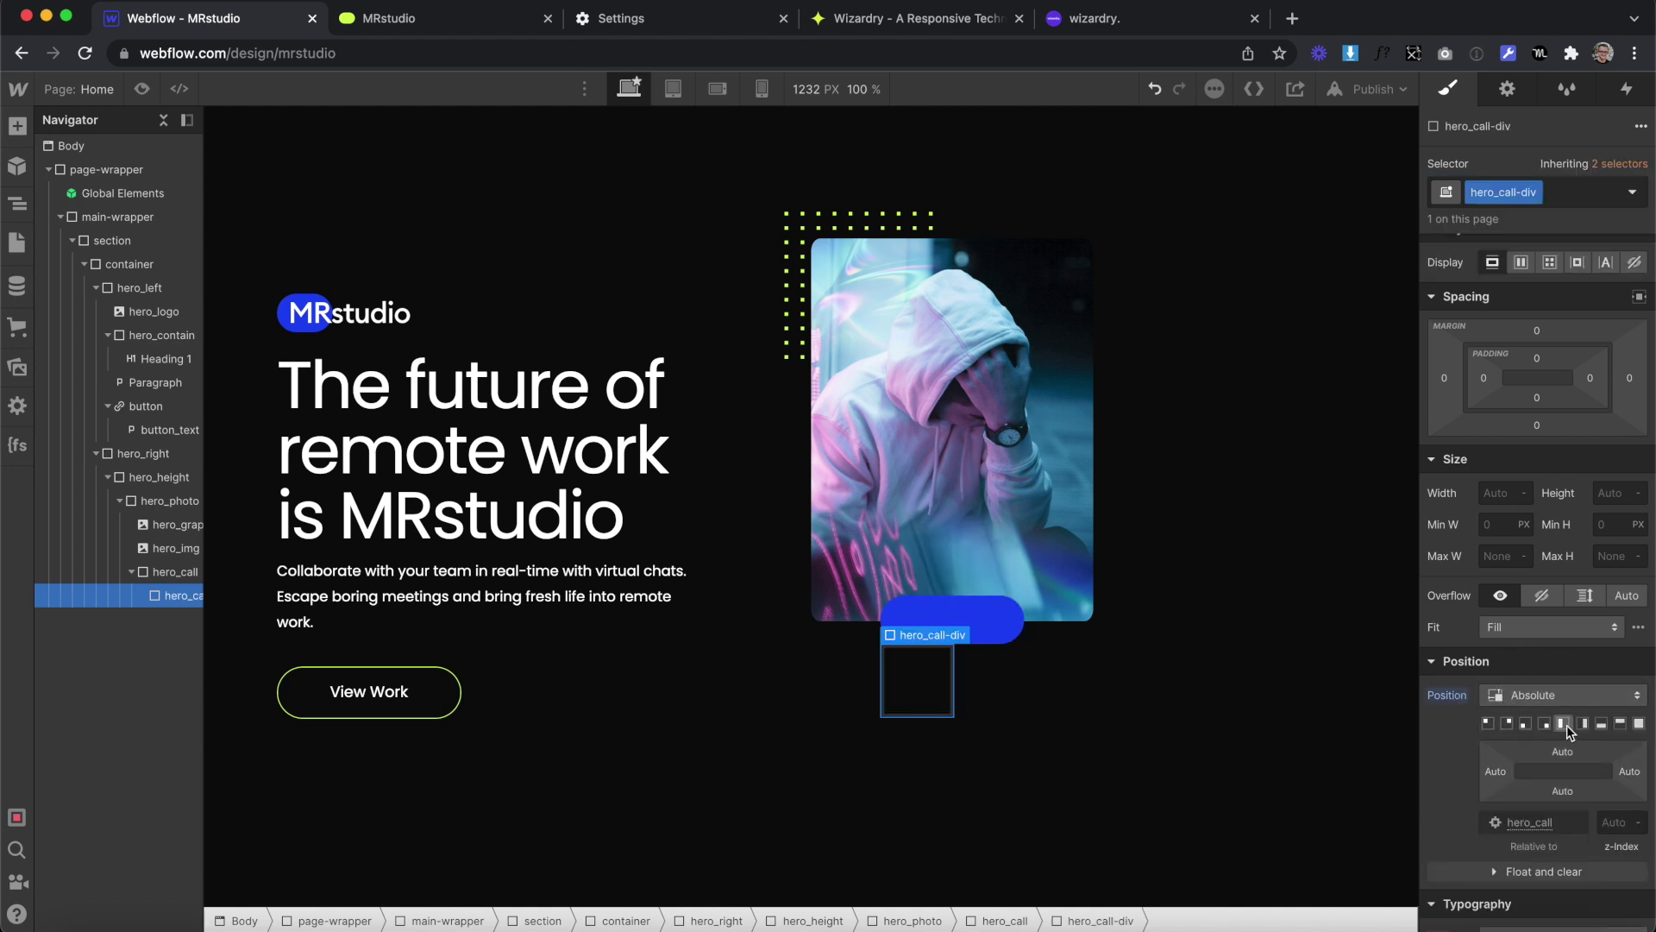
click(1563, 724)
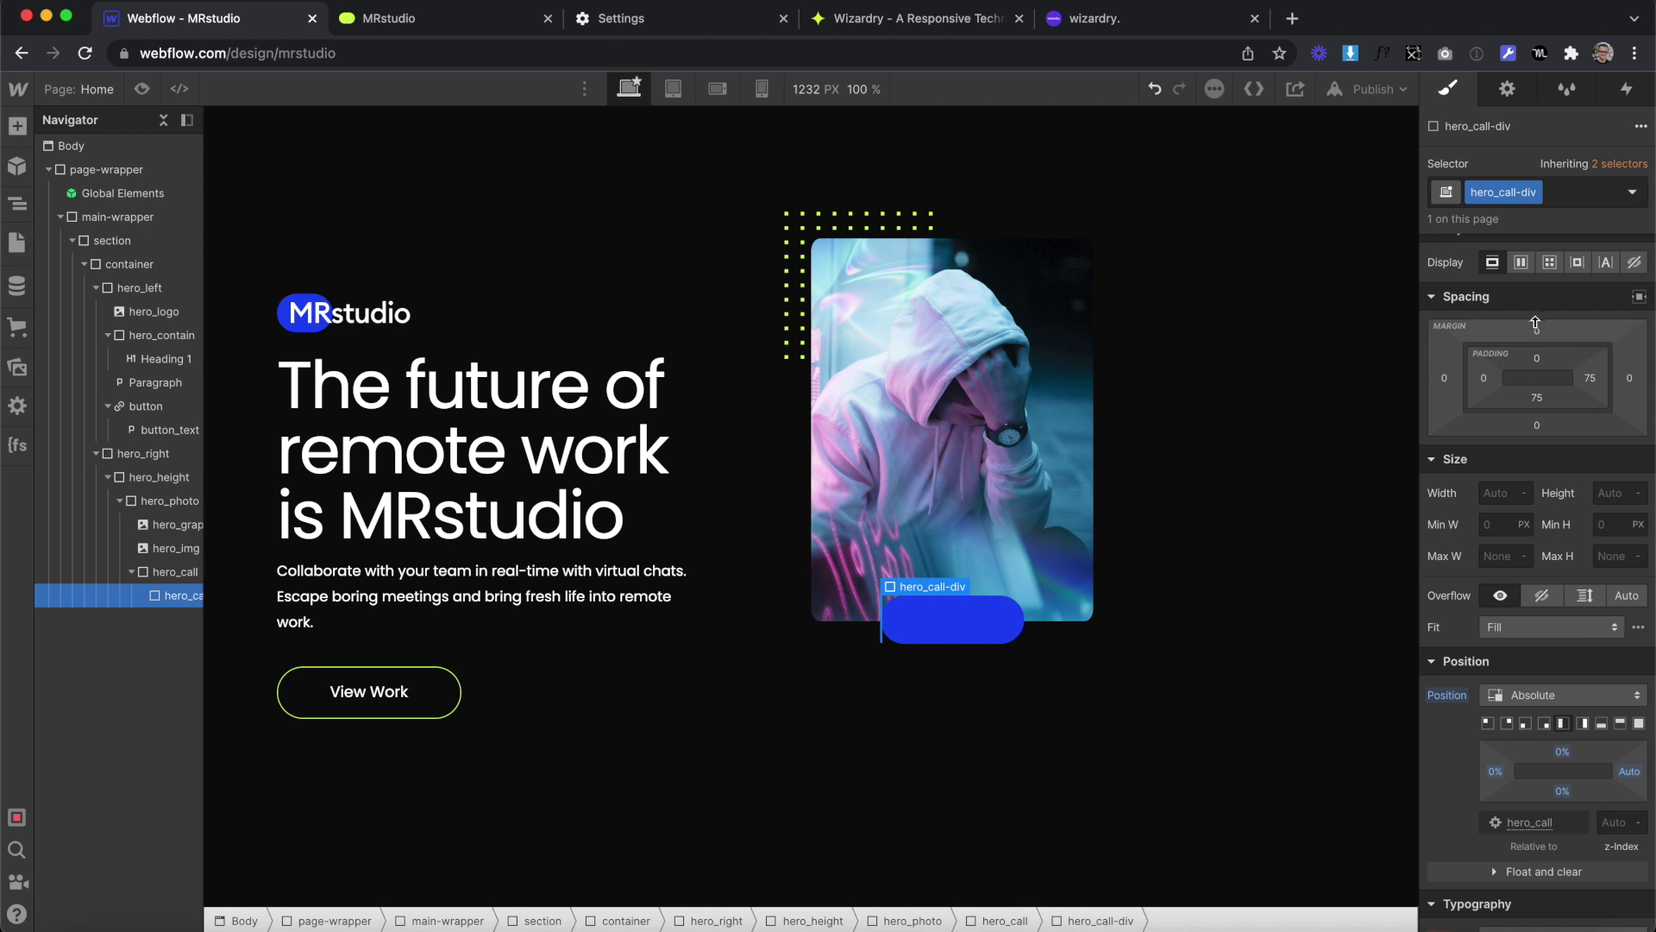
Size hero_call-div to 50% width and 70% height
click(1609, 493)
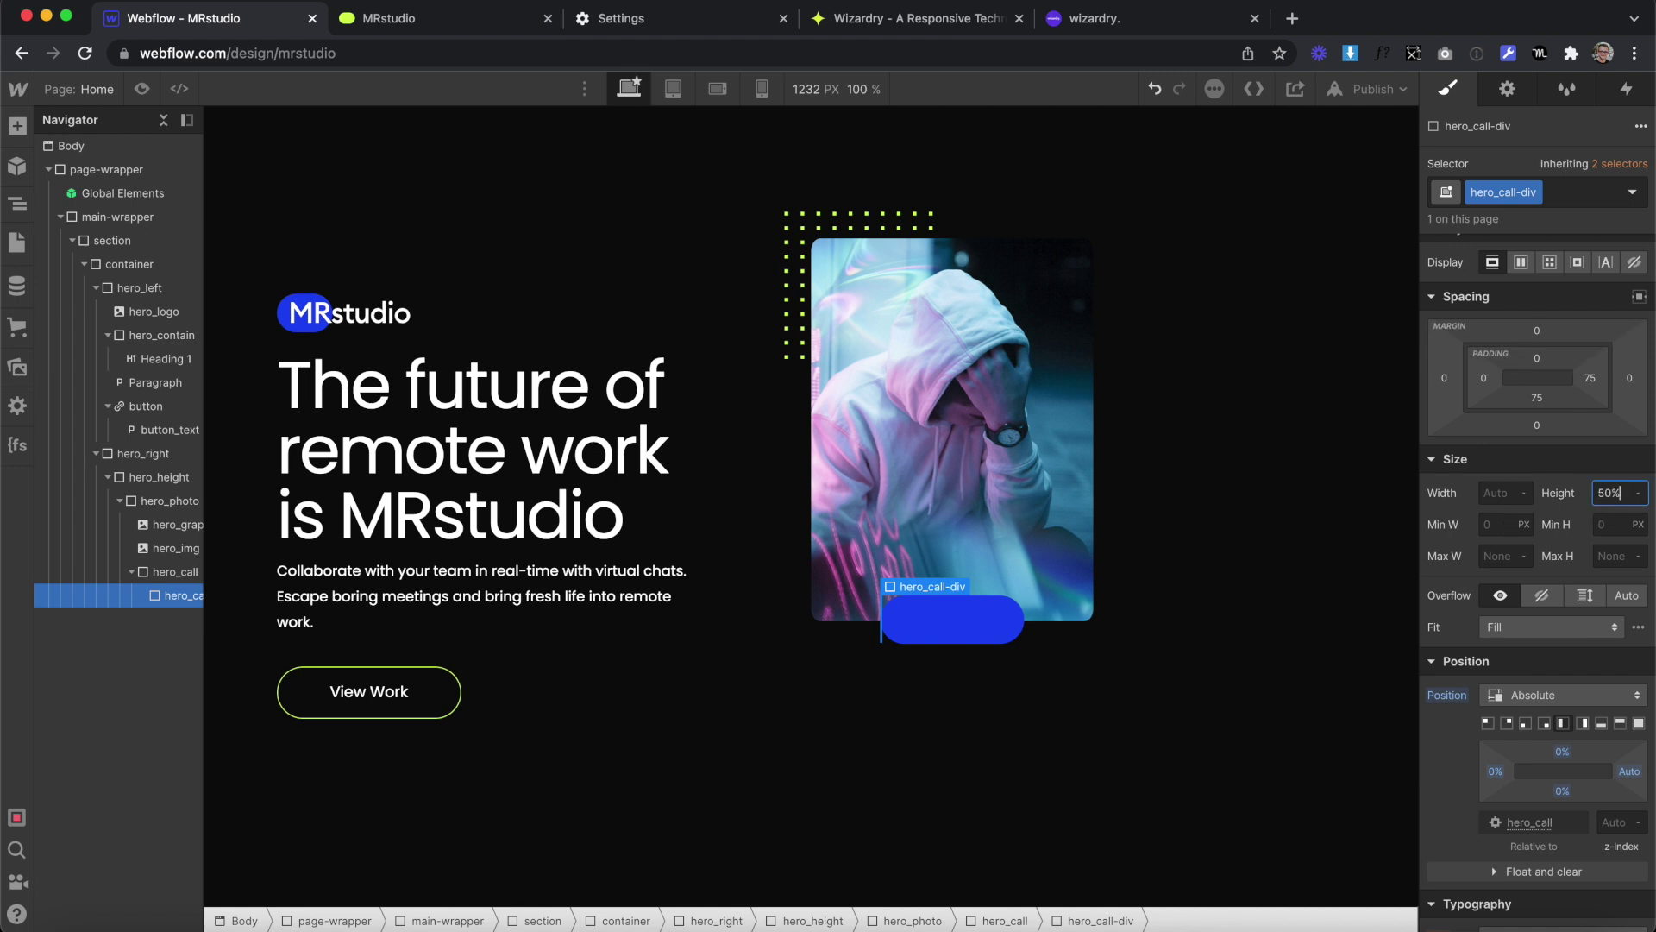
key(shift+Up)
key(shift+Up)
click(1503, 490)
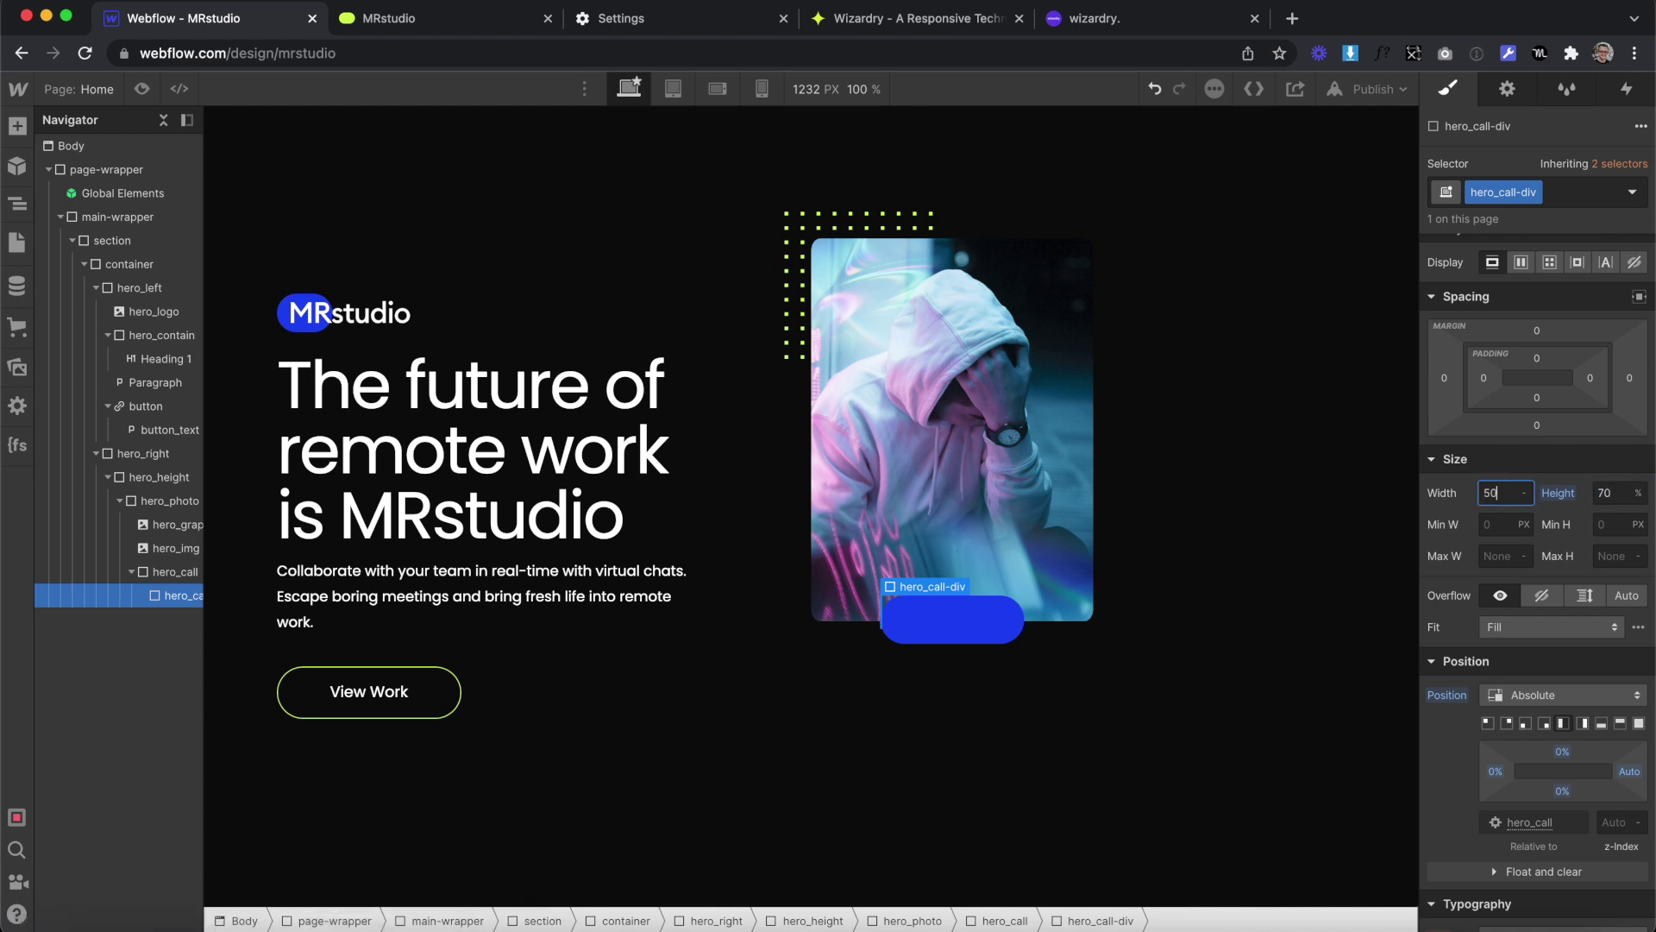
text(50)
Give hero_call-div the white swatch as its background color and a 100vw border radius
scroll(1487, 629, down, 5)
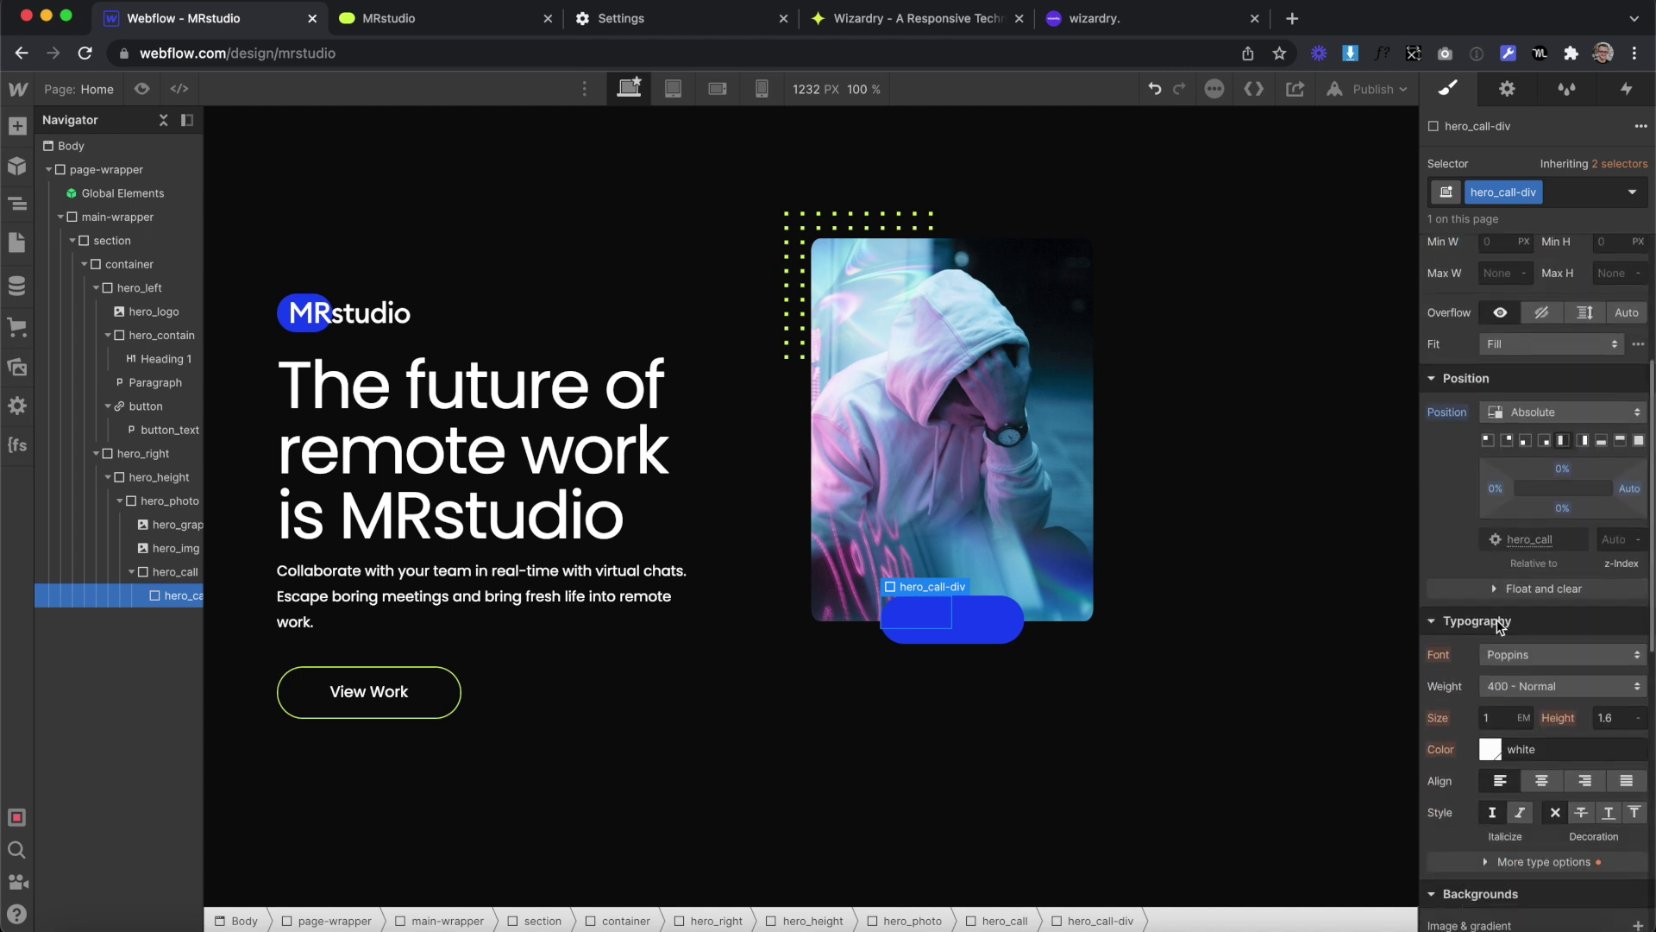
scroll(1490, 665, down, 3)
click(1492, 719)
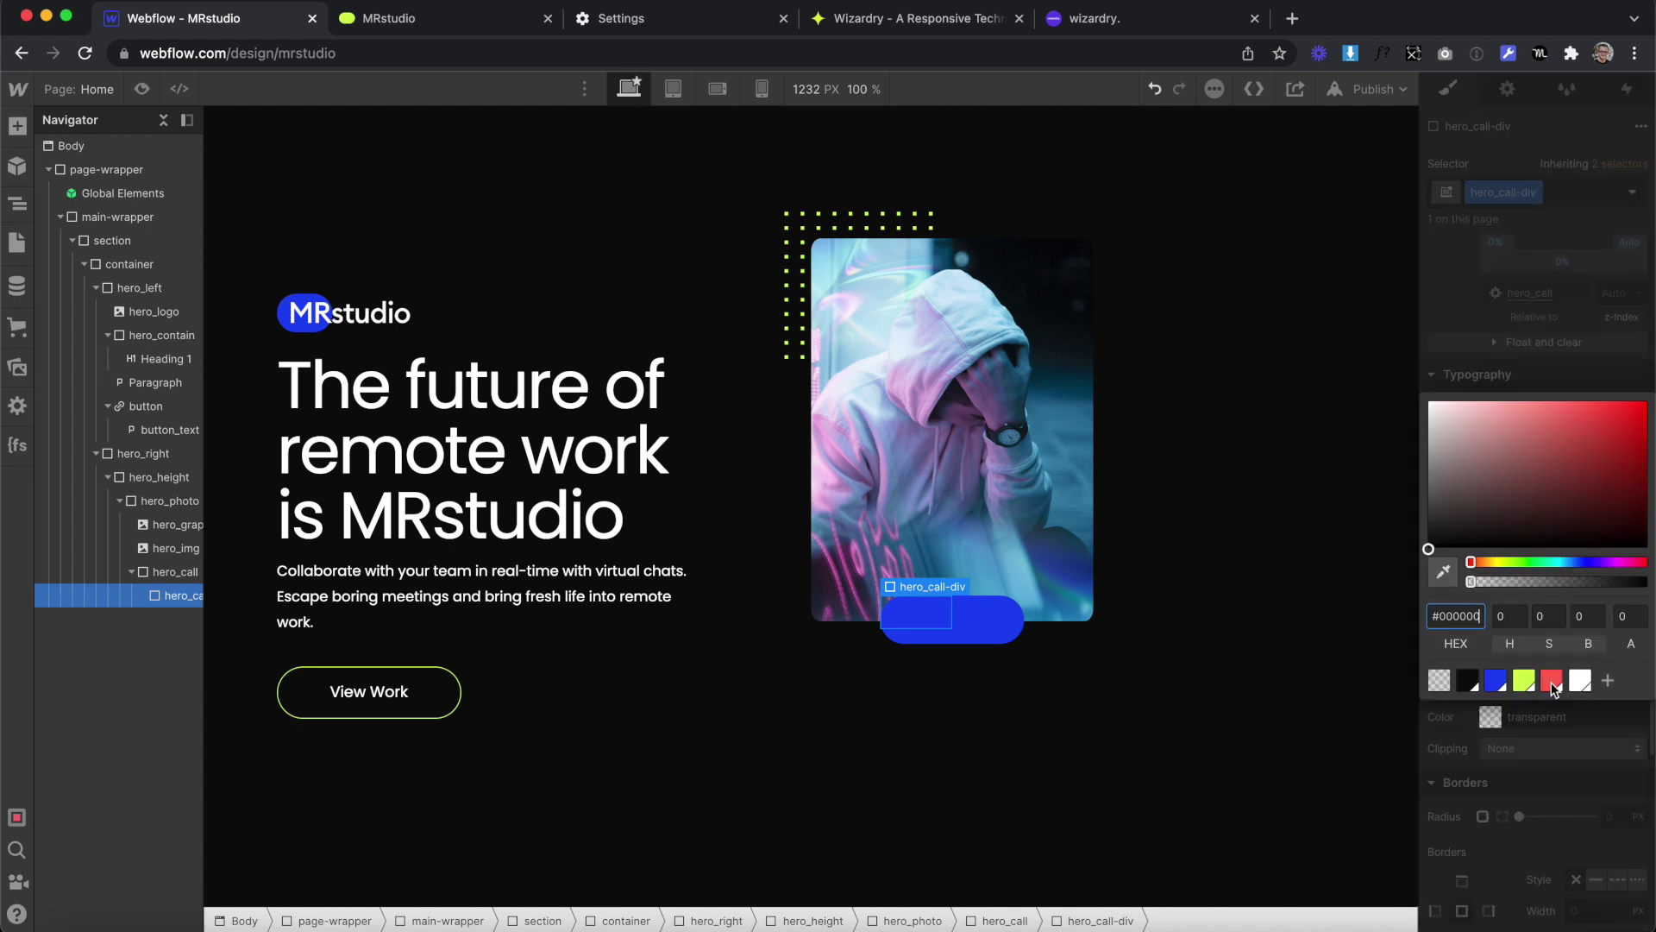
click(1581, 684)
click(1507, 844)
click(1619, 818)
text(100vw)
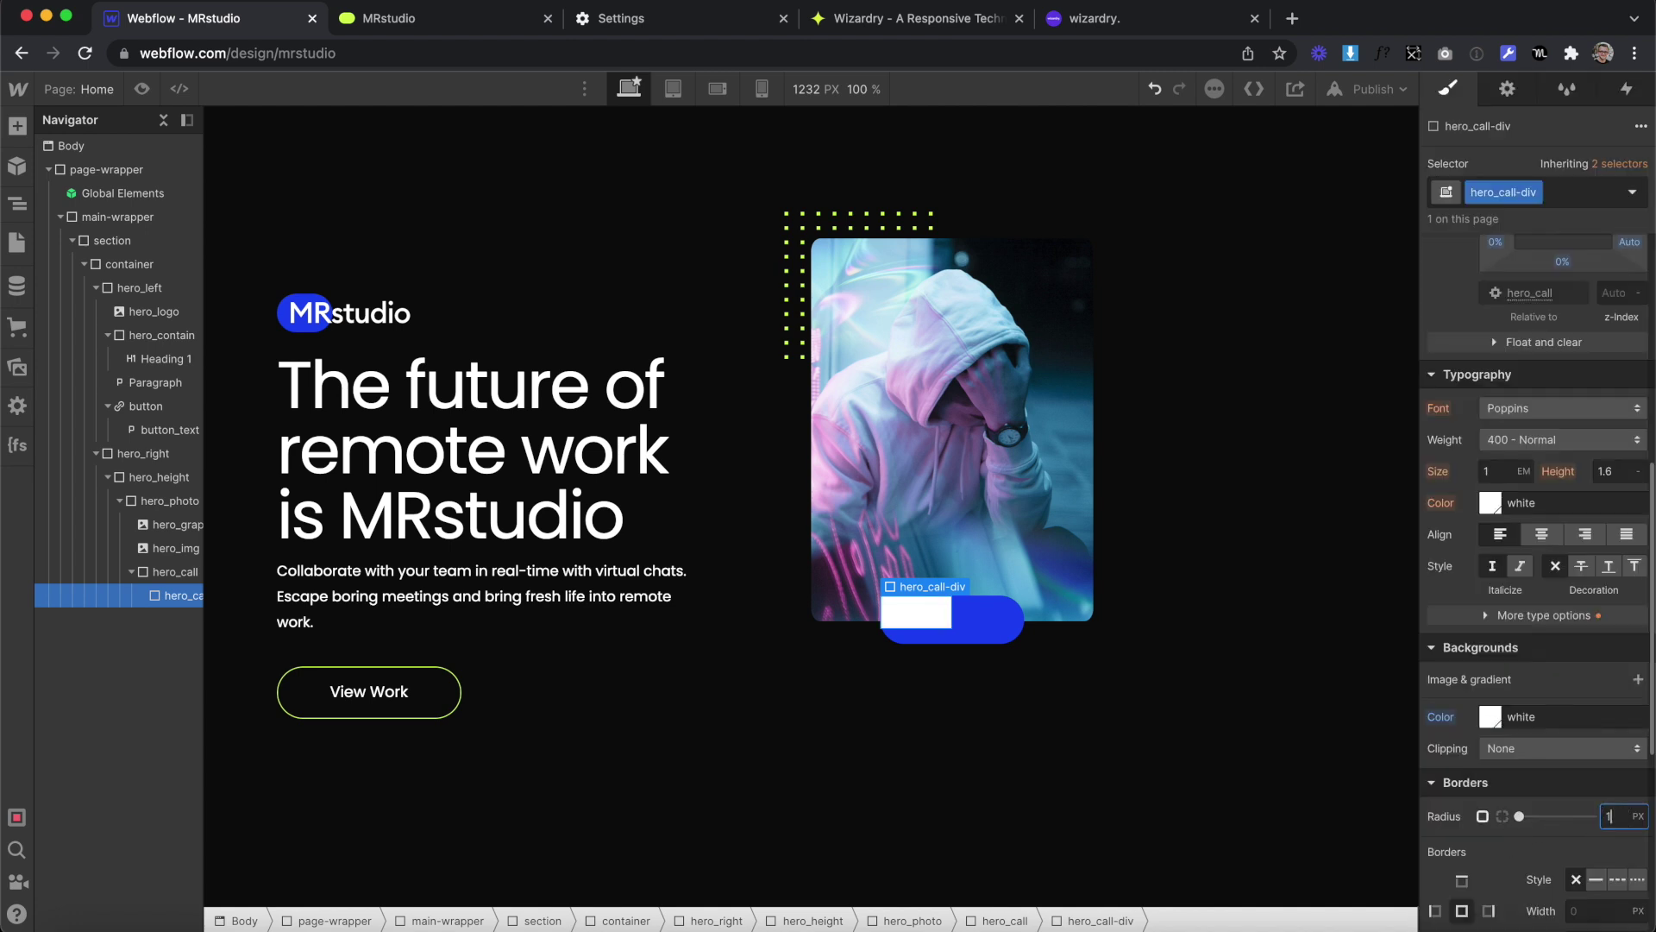
key(Return)
Center hero_call-div vertically in the blue pill with auto top and bottom margins
scroll(1588, 791, up, 6)
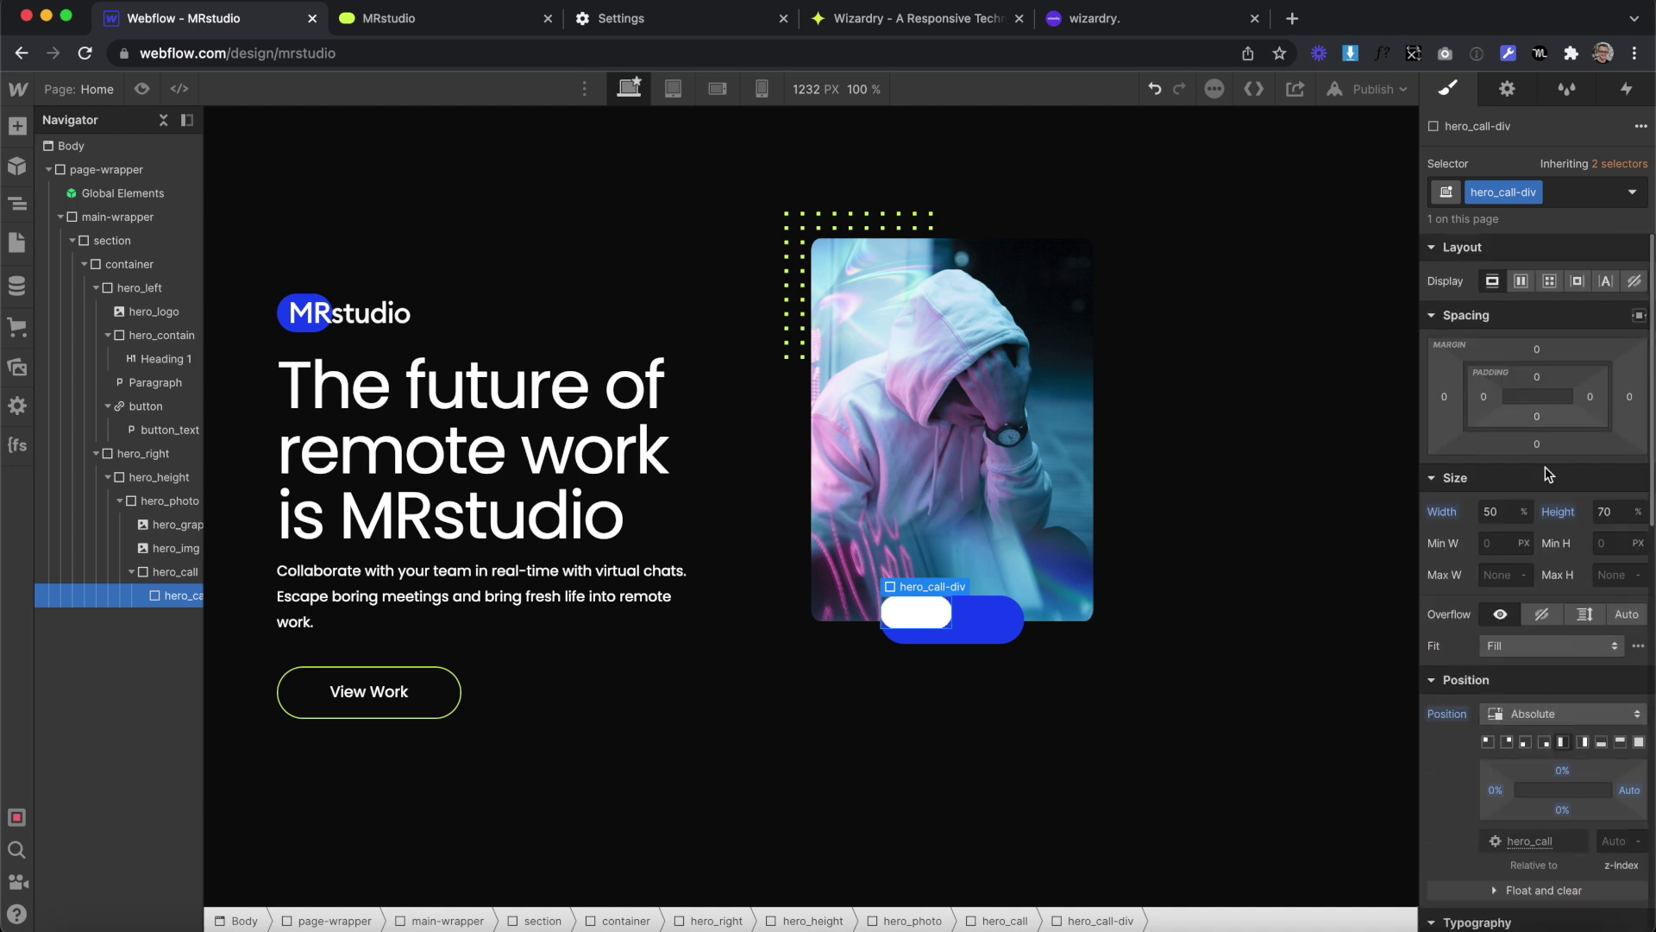
click(1539, 345)
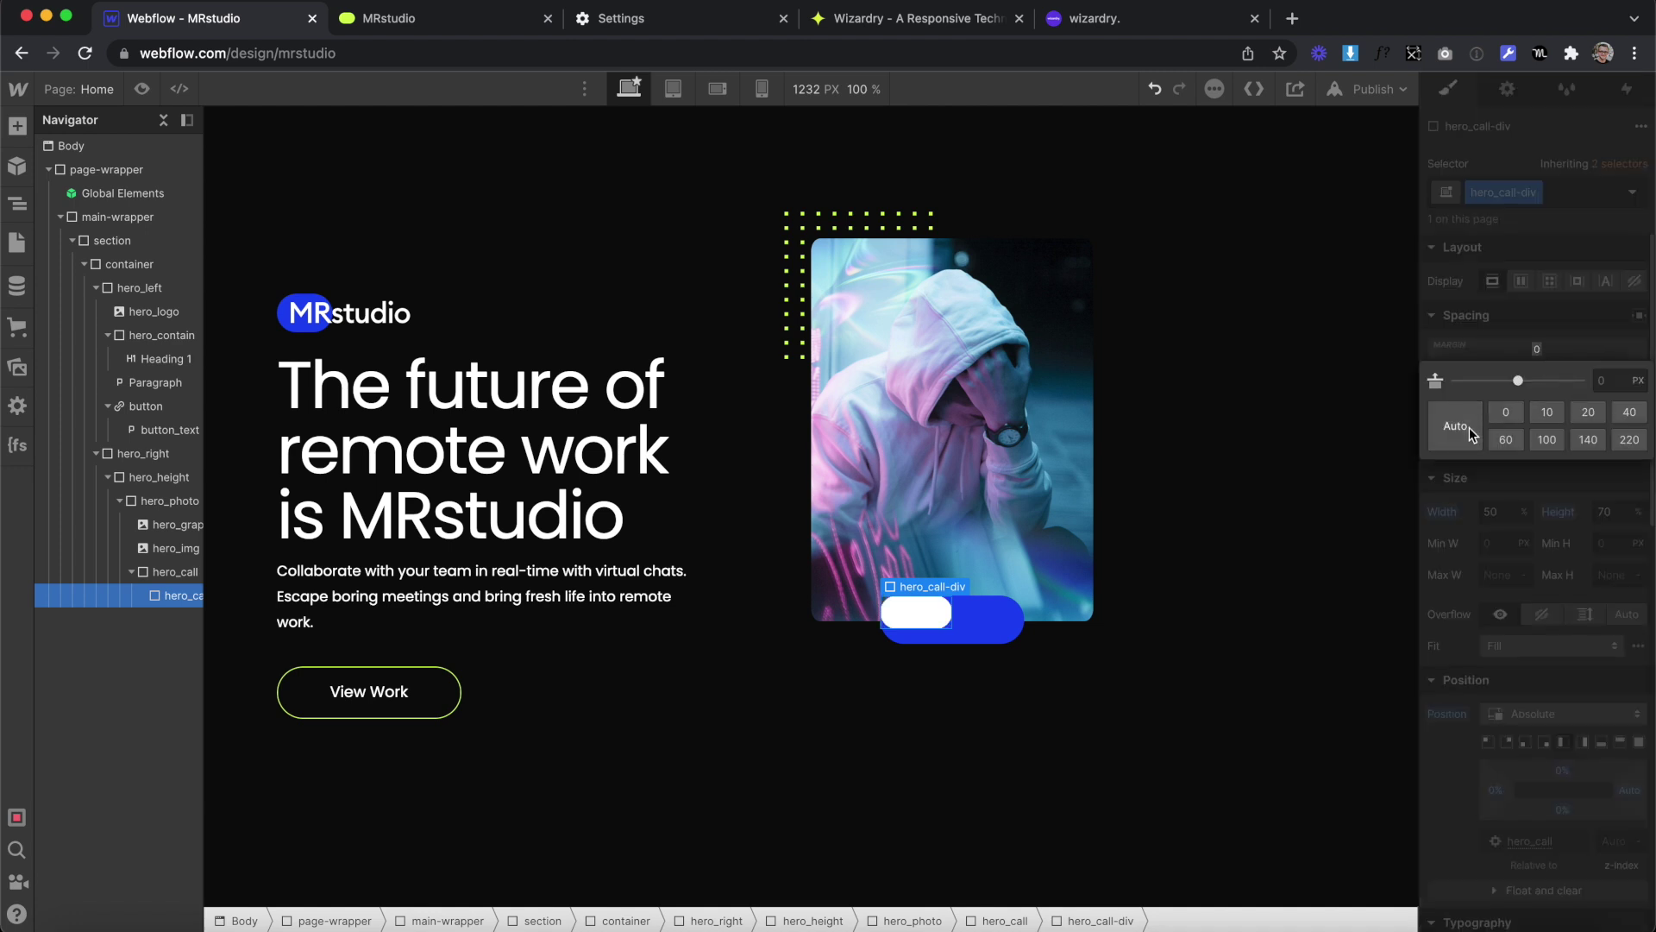
click(1468, 427)
click(1540, 448)
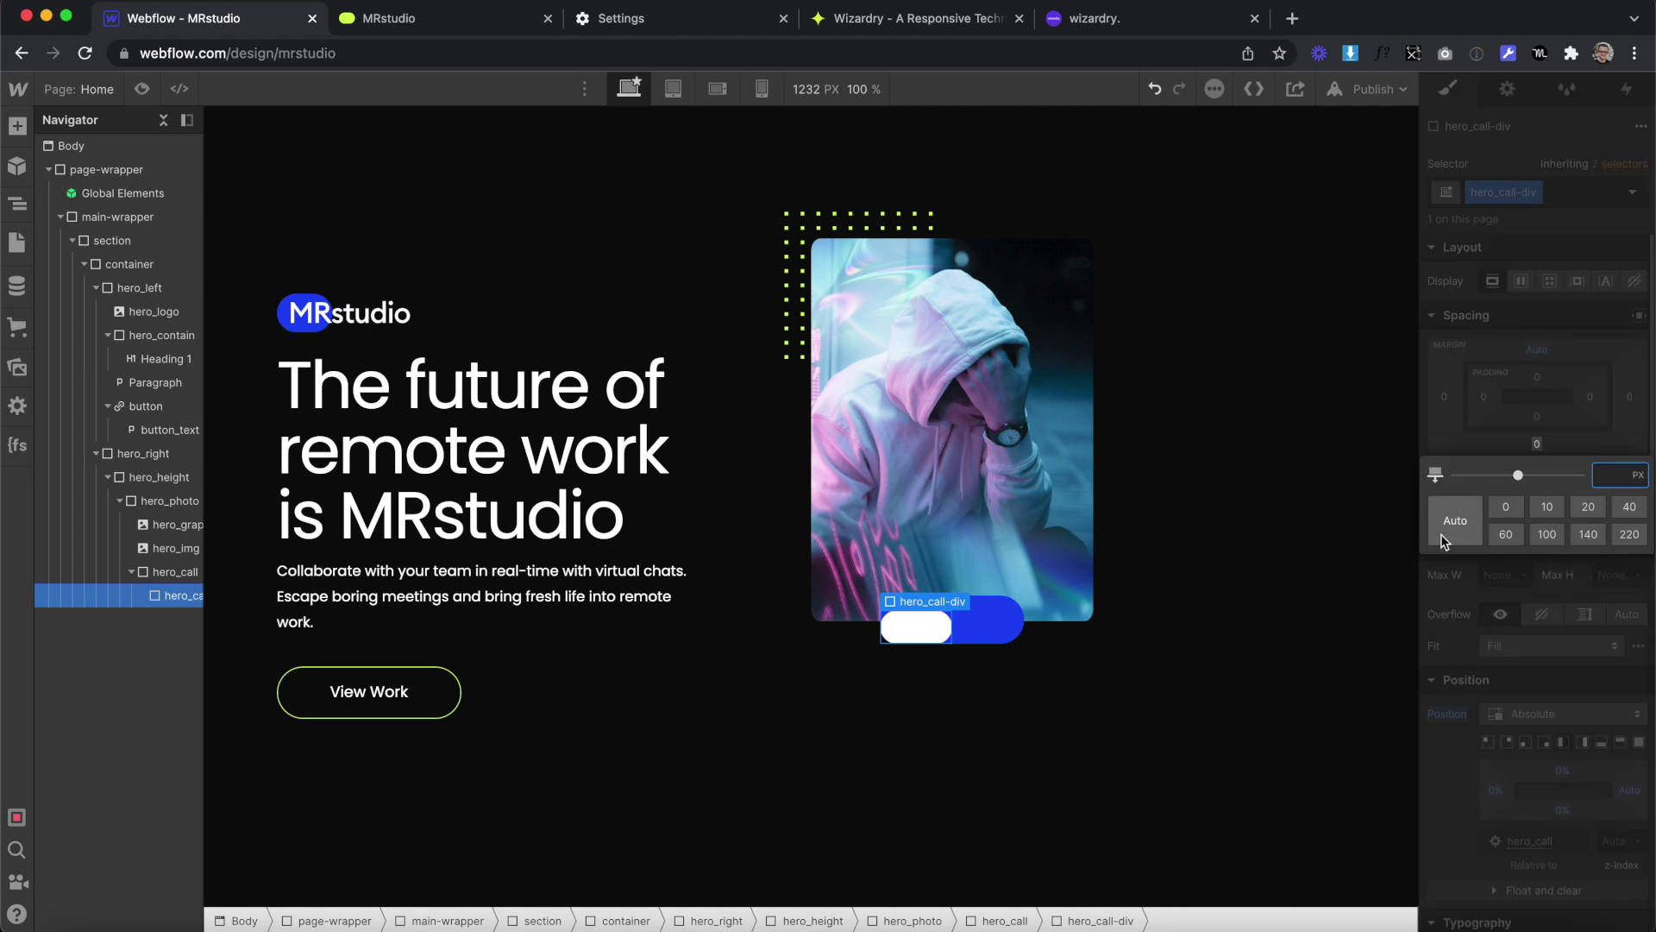
click(1440, 535)
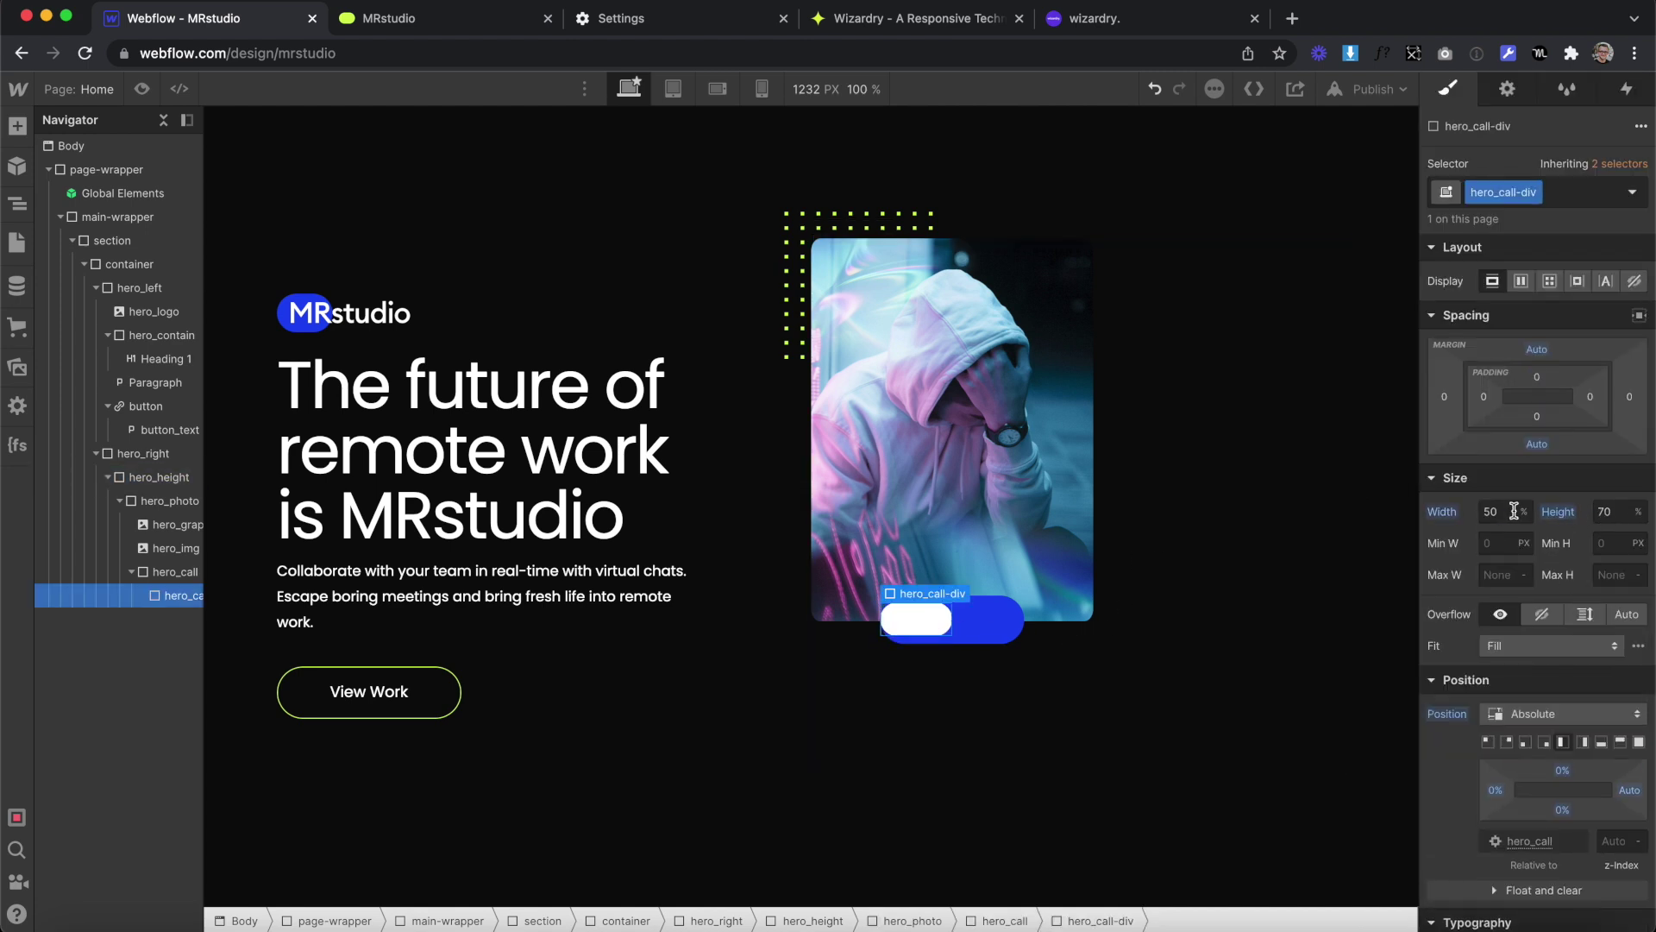
Set hero_call-div's height to 80% and its left margin to 4%
double_click(1606, 511)
text(80)
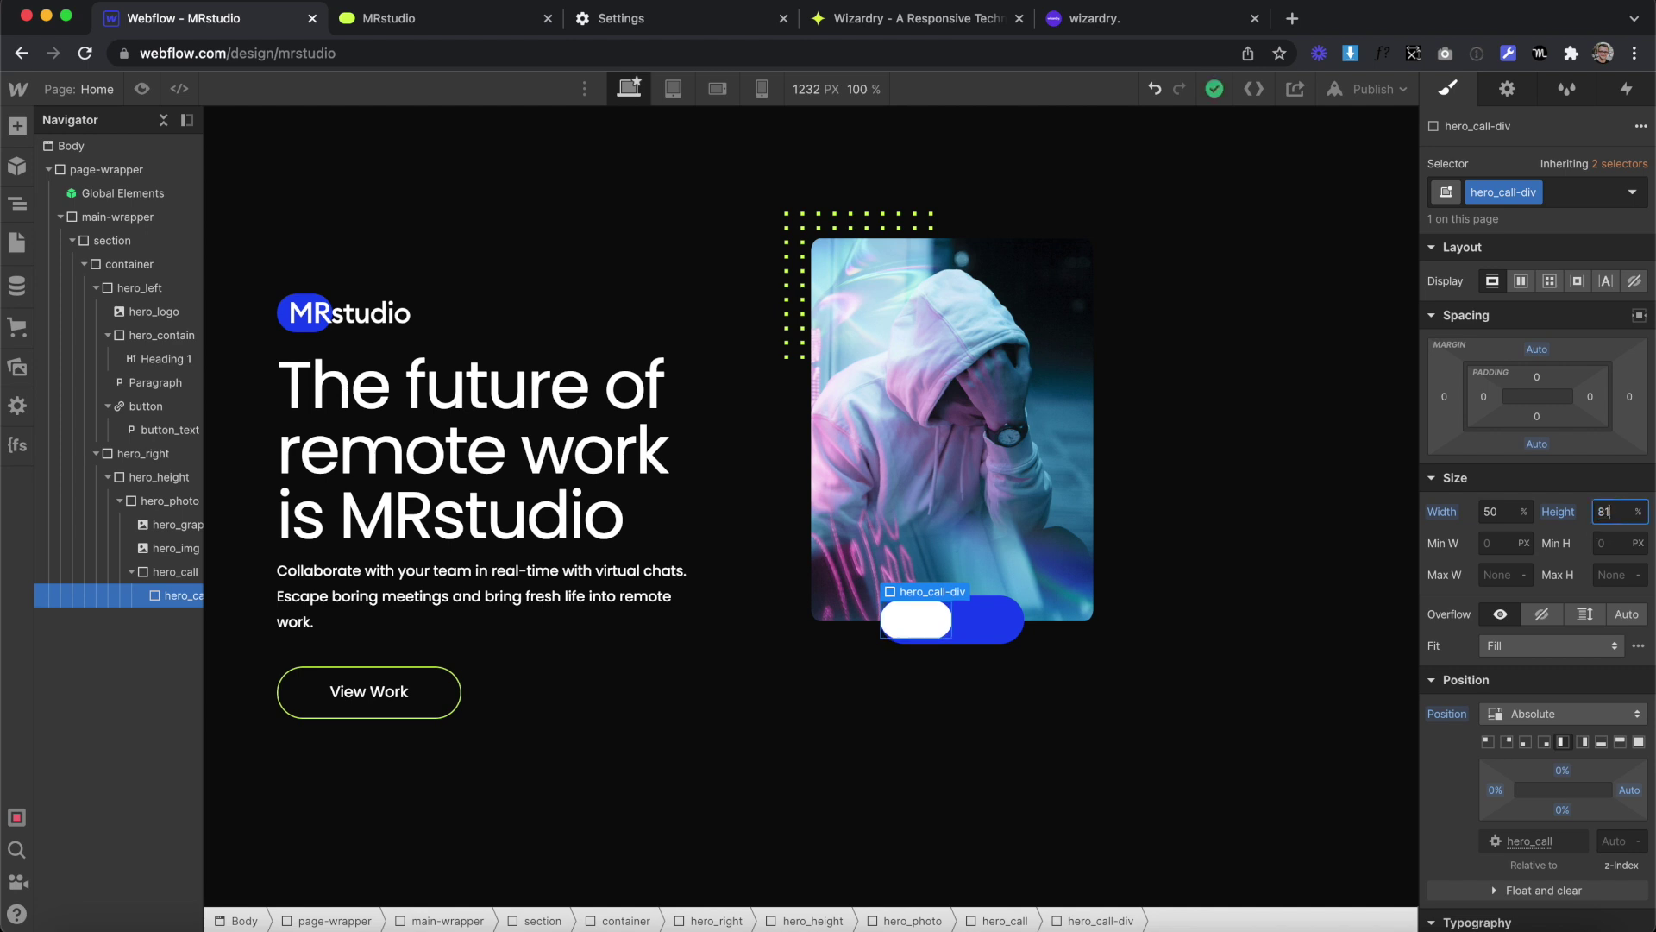
click(1447, 397)
text(20%)
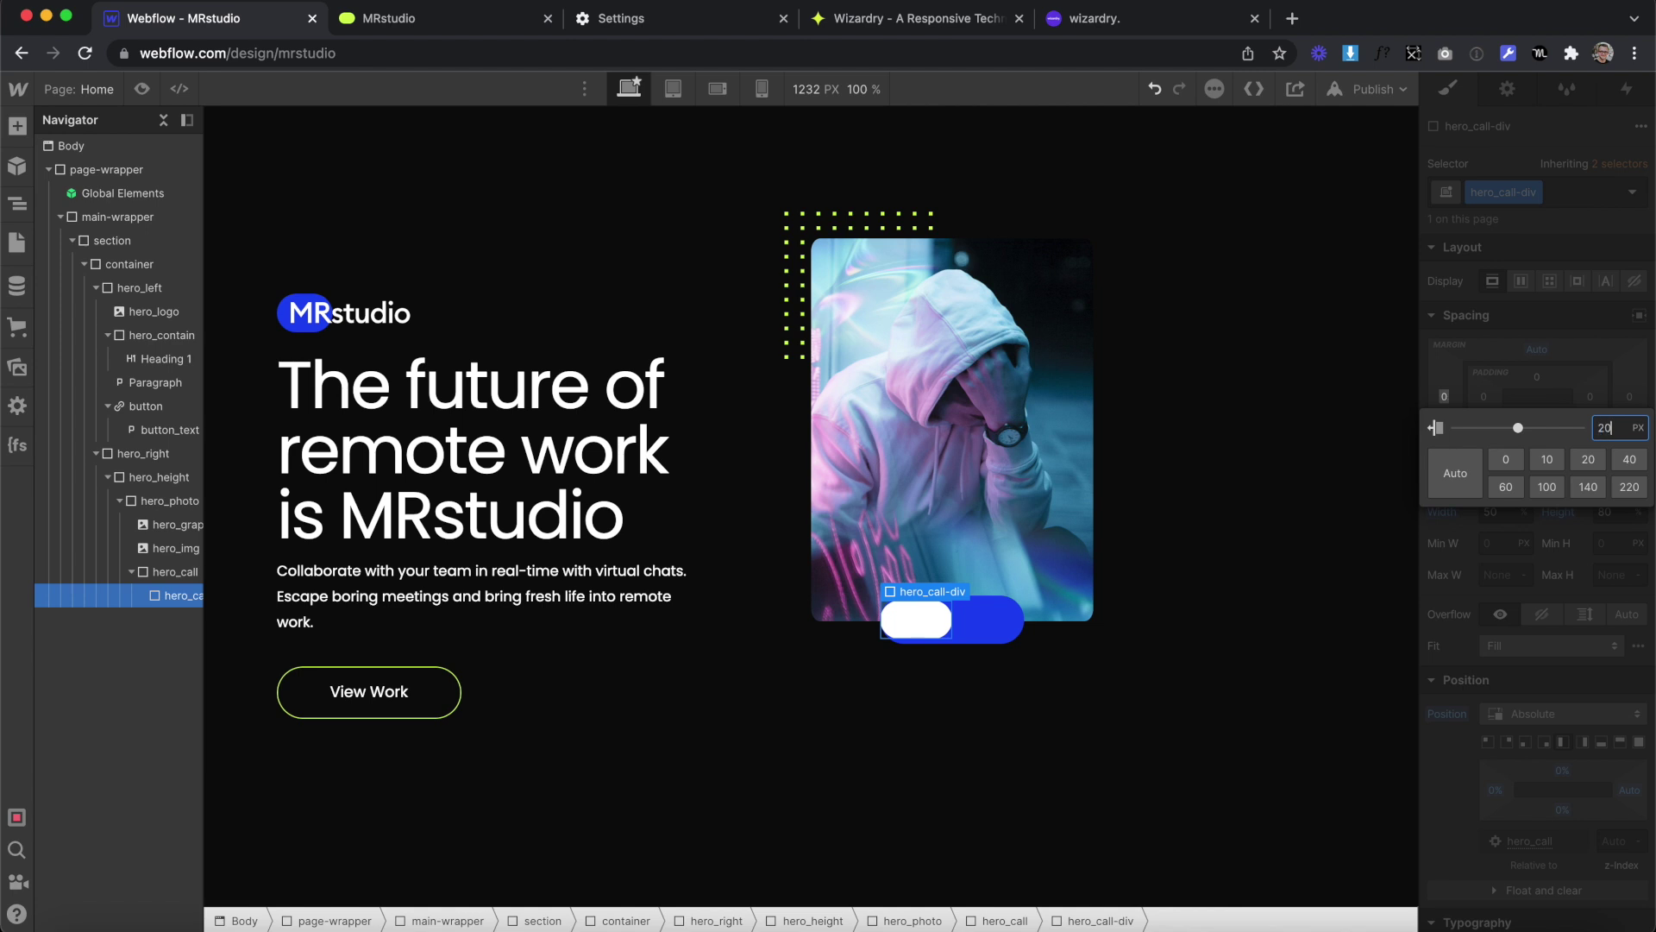
key(Return)
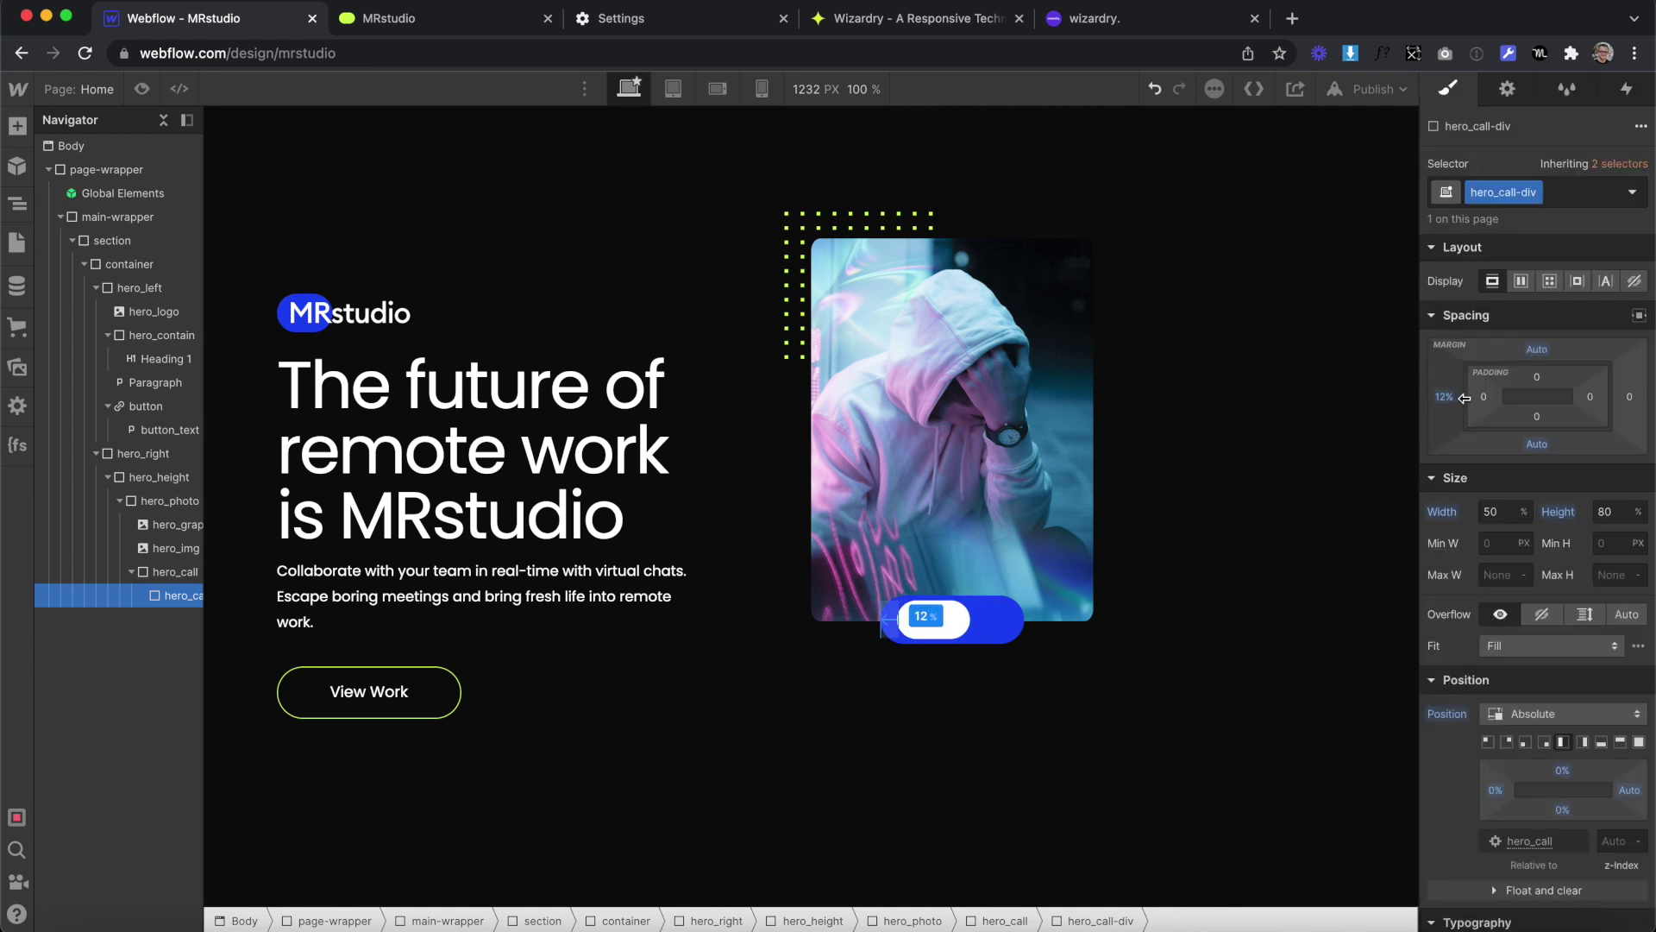
click(994, 651)
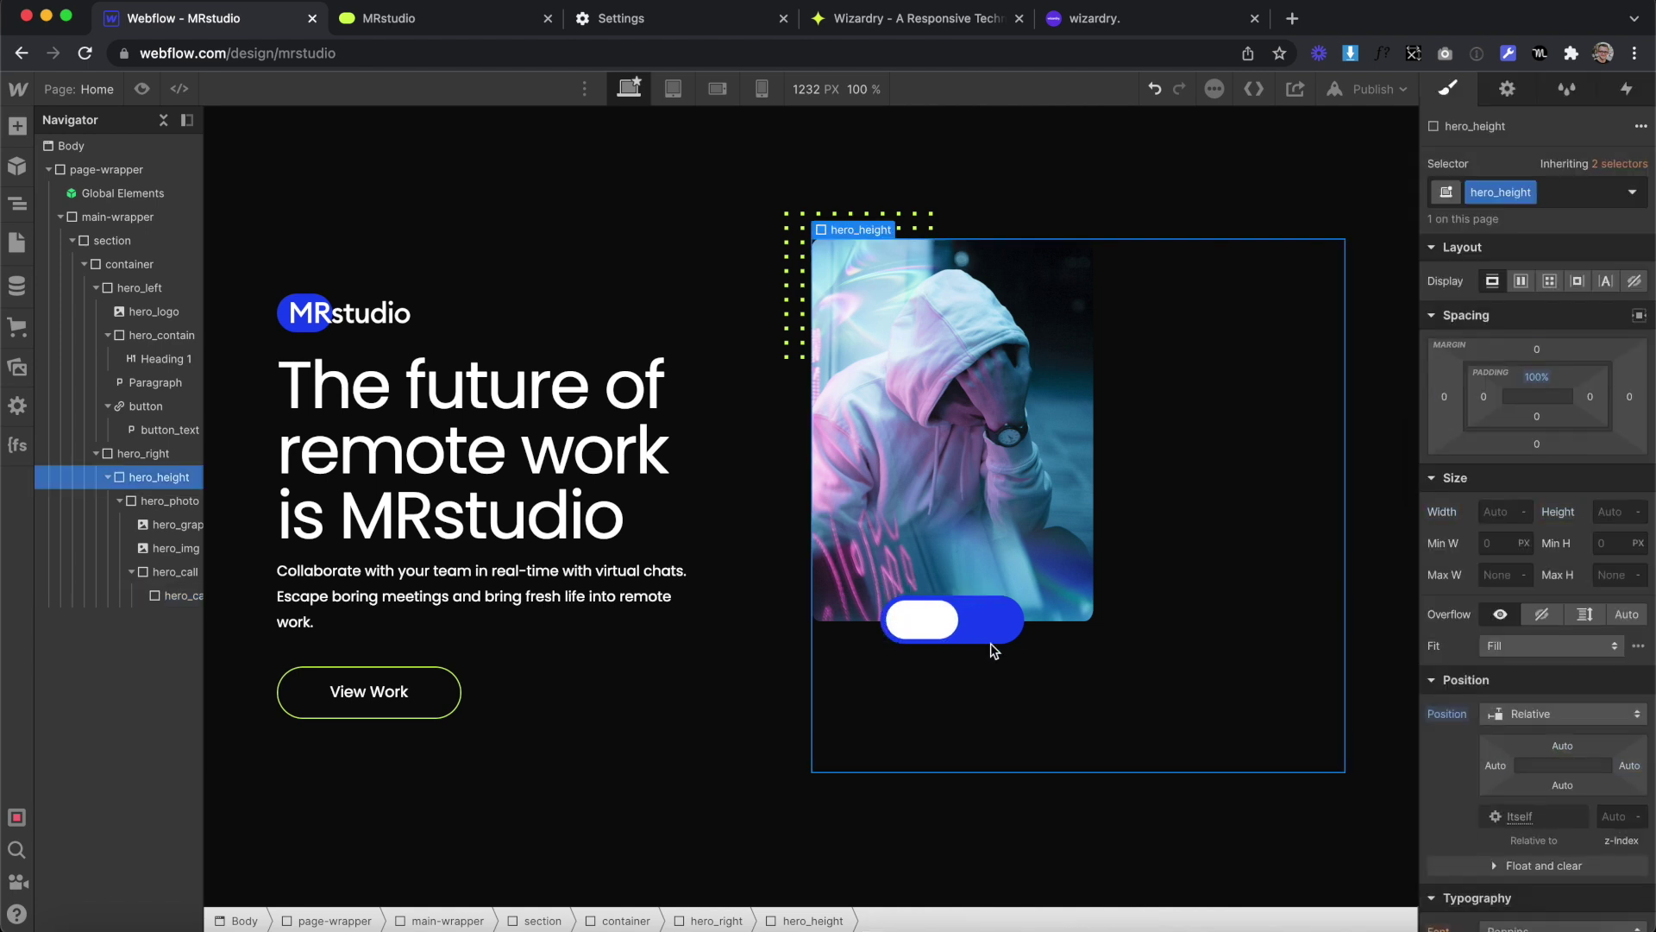
Place the phone-icon.svg asset inside the white hero_call-div and name its class hero_call-icon
click(940, 619)
click(18, 367)
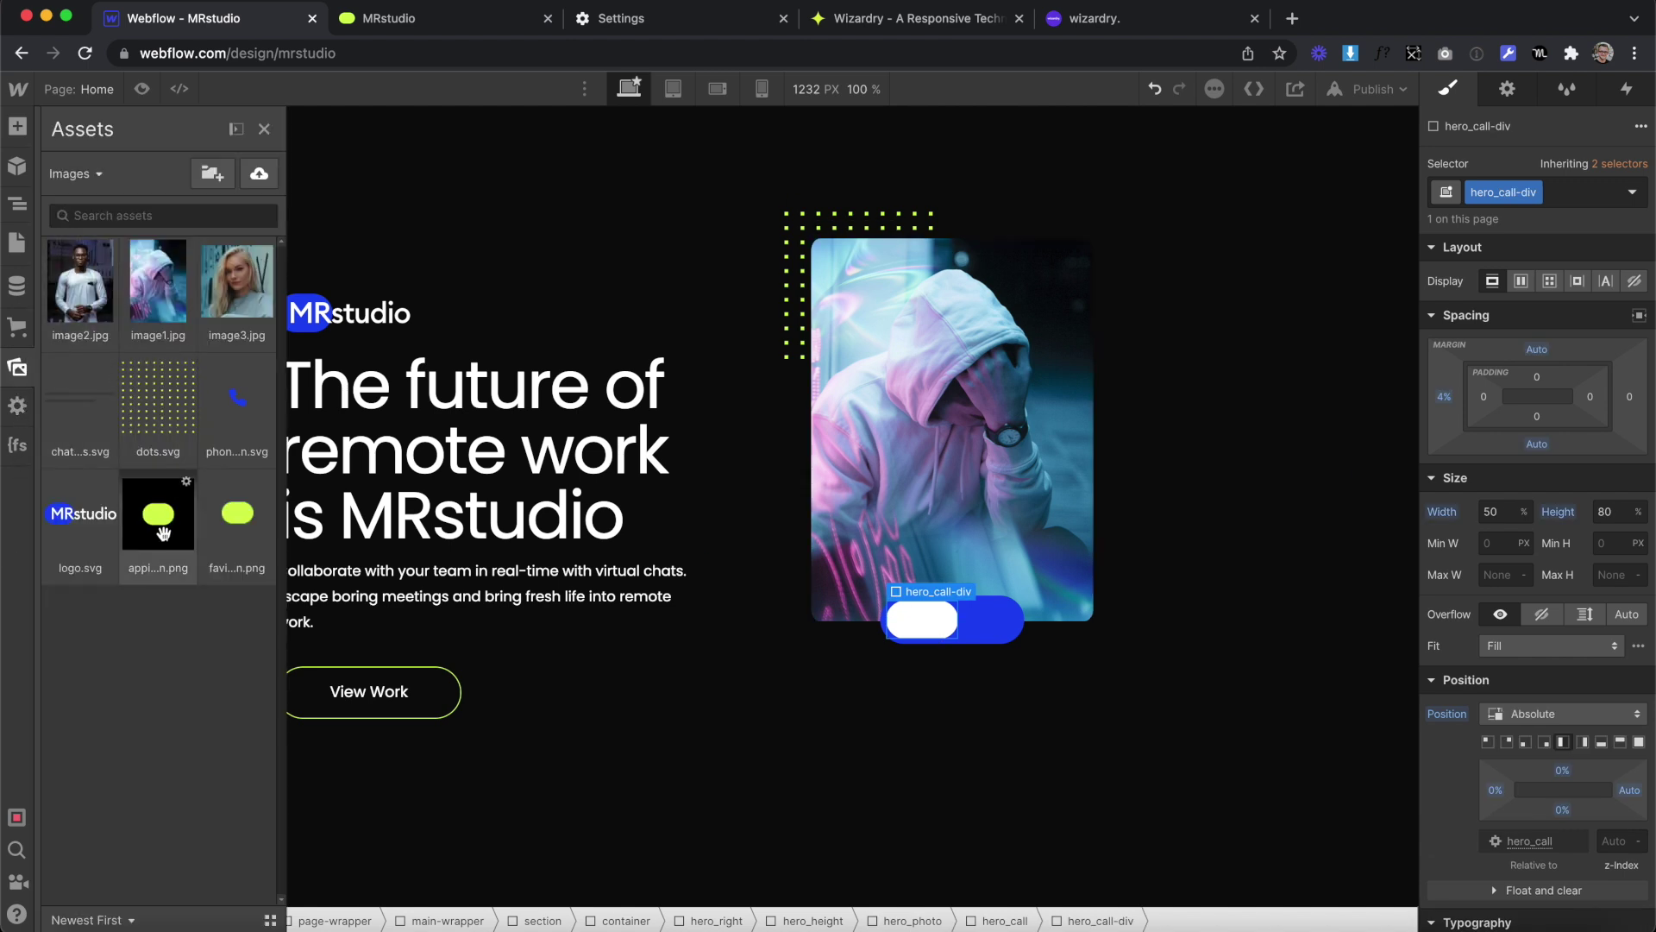
drag(238, 399, 901, 614)
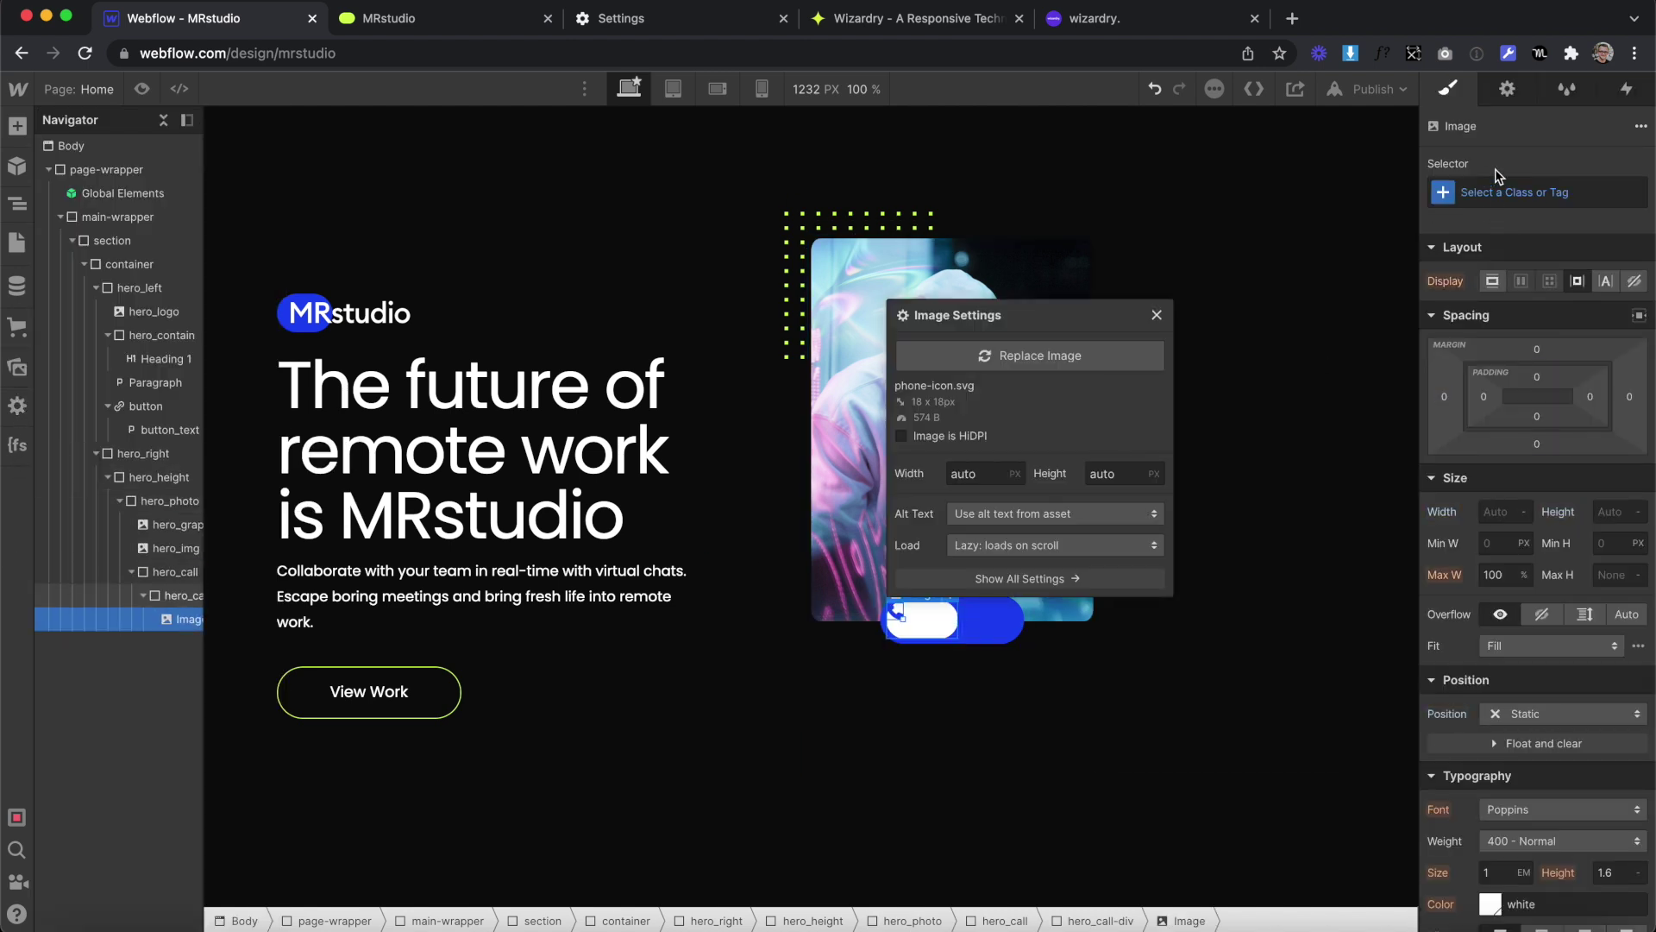
key(ctrl+Return)
text(hero_)
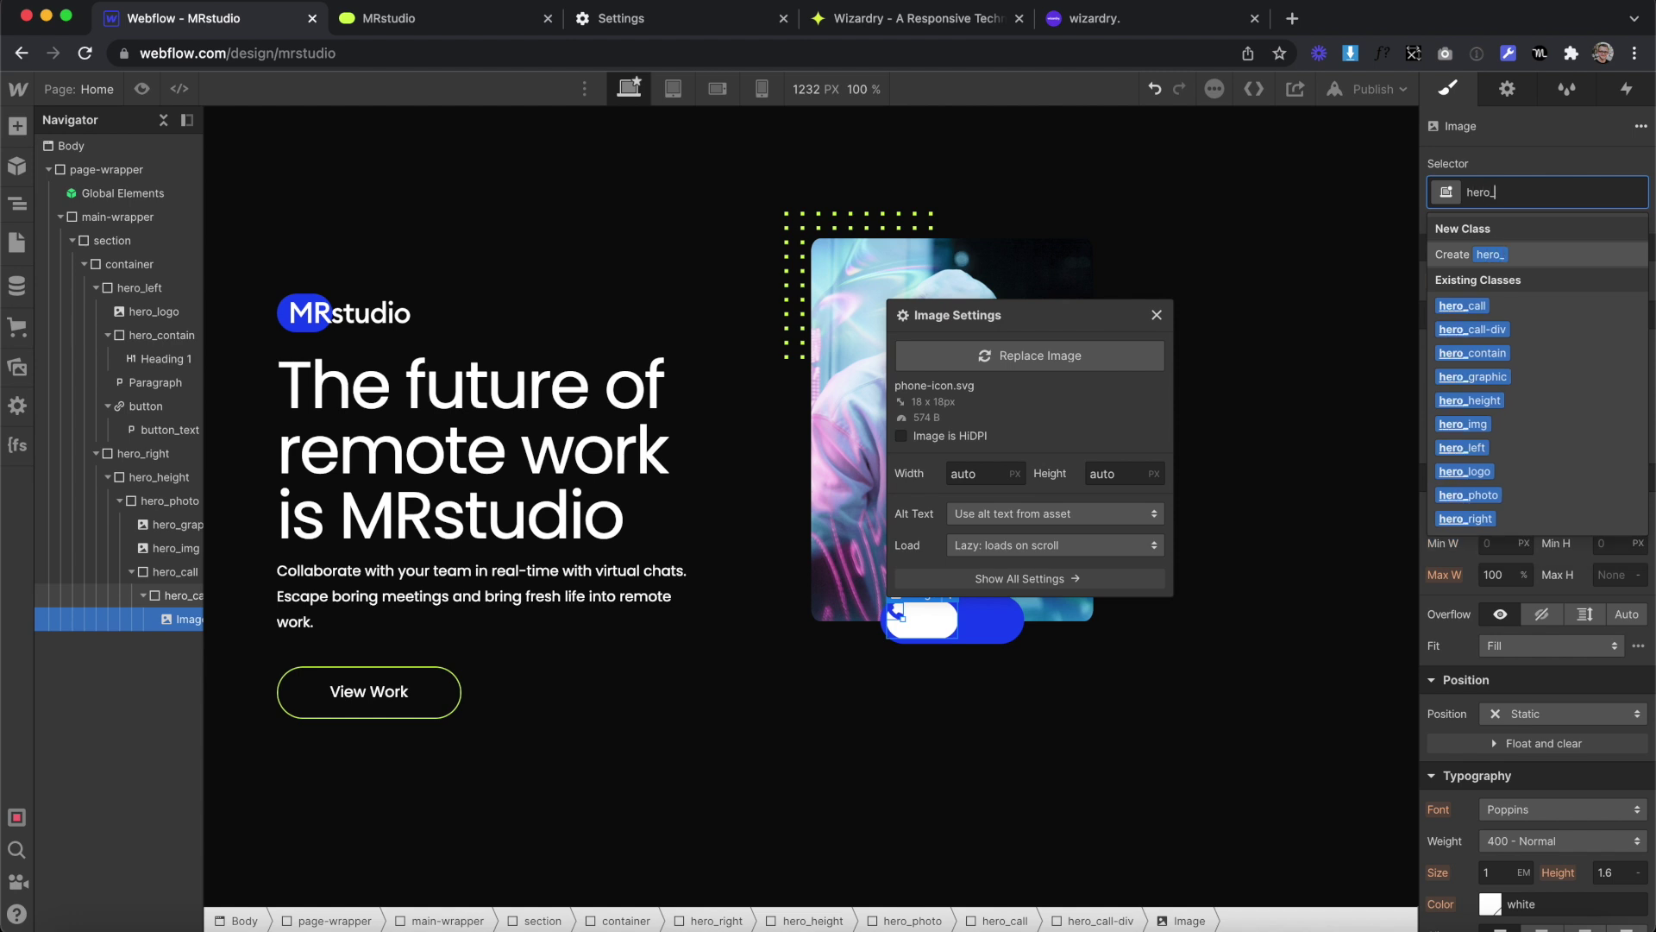
text(call-icon)
key(Return)
Set hero_call-icon's width to 30%
click(1494, 509)
text(50%)
key(Return)
key(shift+Down)
key(shift+Down)
key(shift+Down)
key(shift+Up)
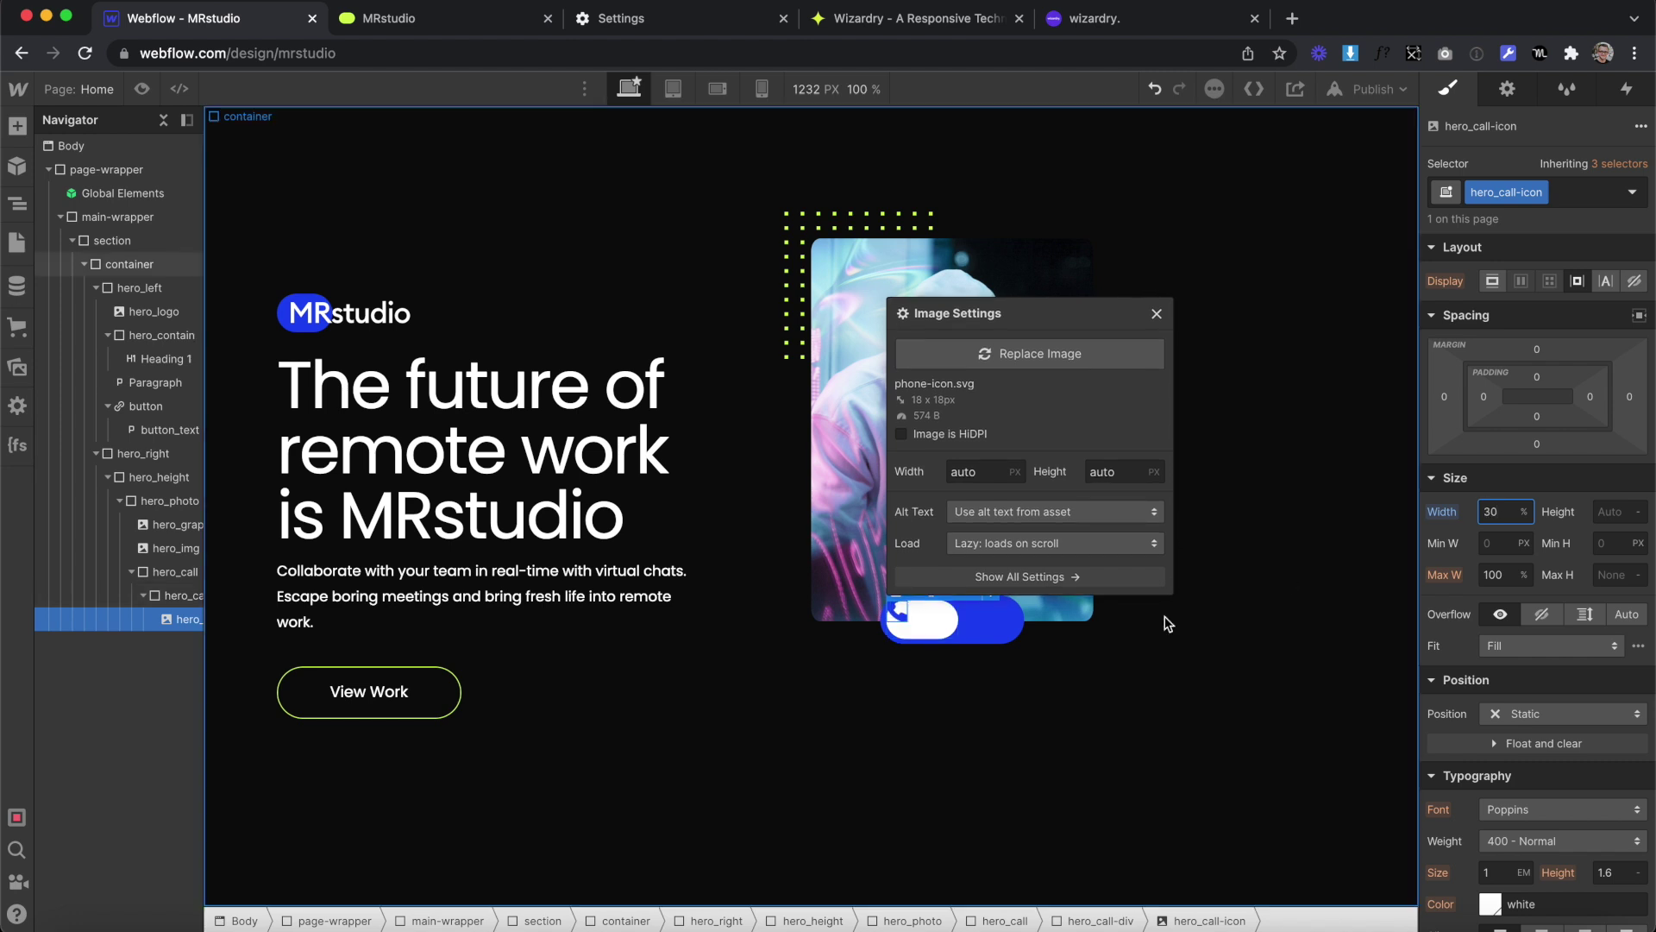
Make hero_call-div a horizontal flexbox with centered alignment and justification so the phone icon sits in its middle
click(992, 621)
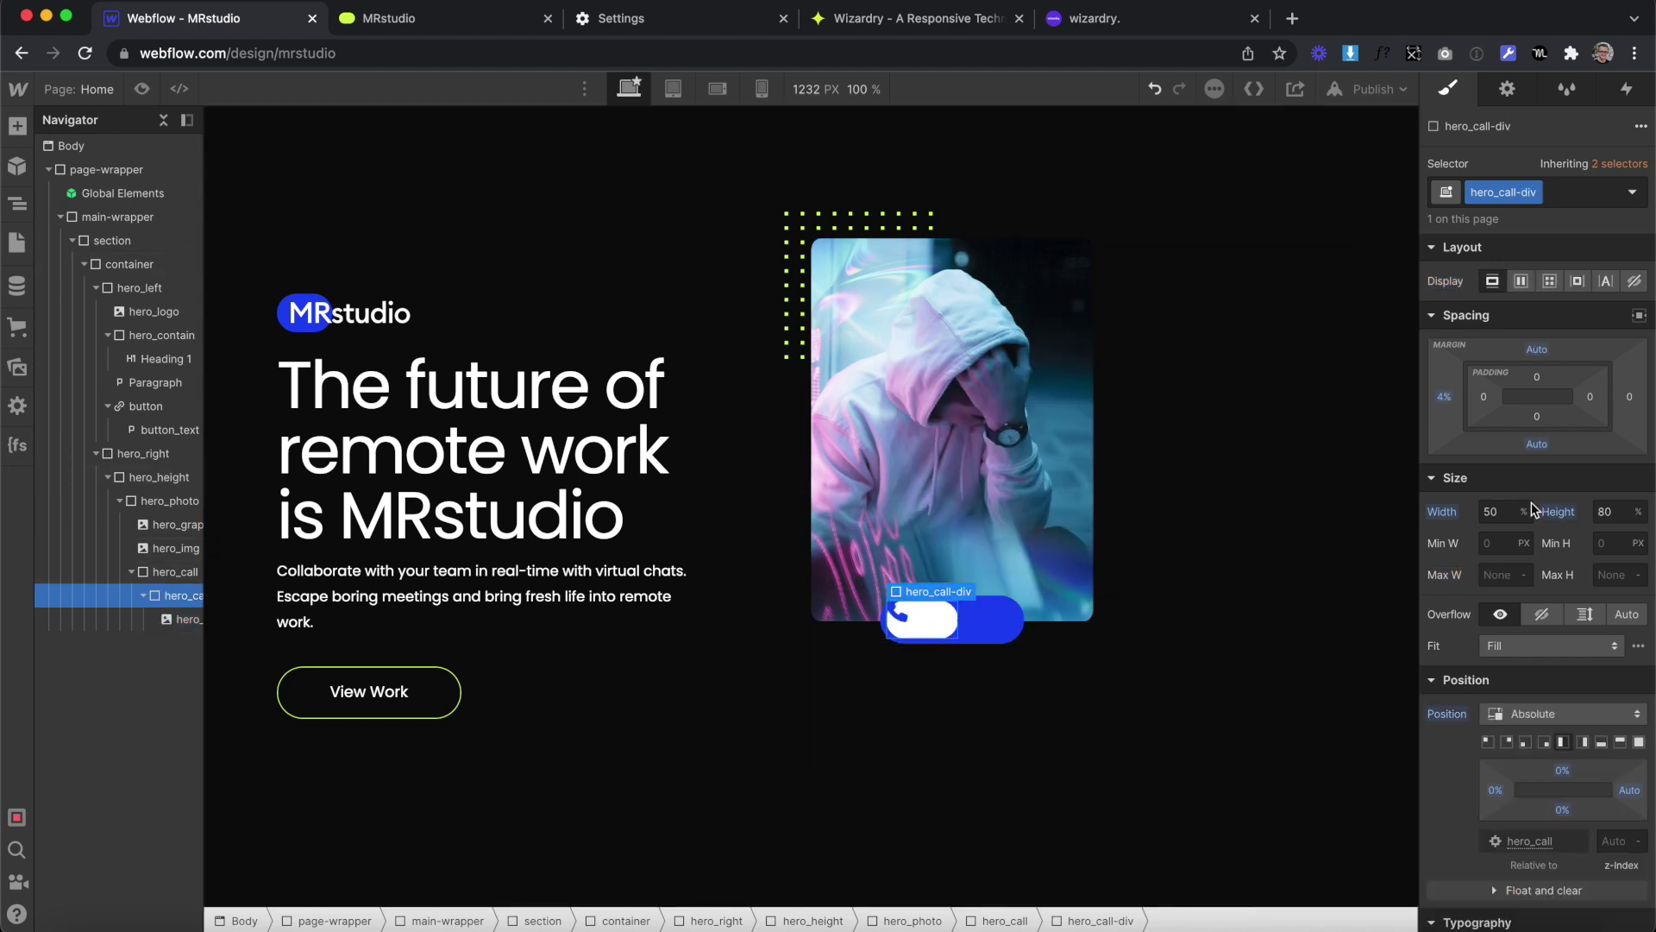
click(1521, 281)
click(1529, 359)
click(1528, 390)
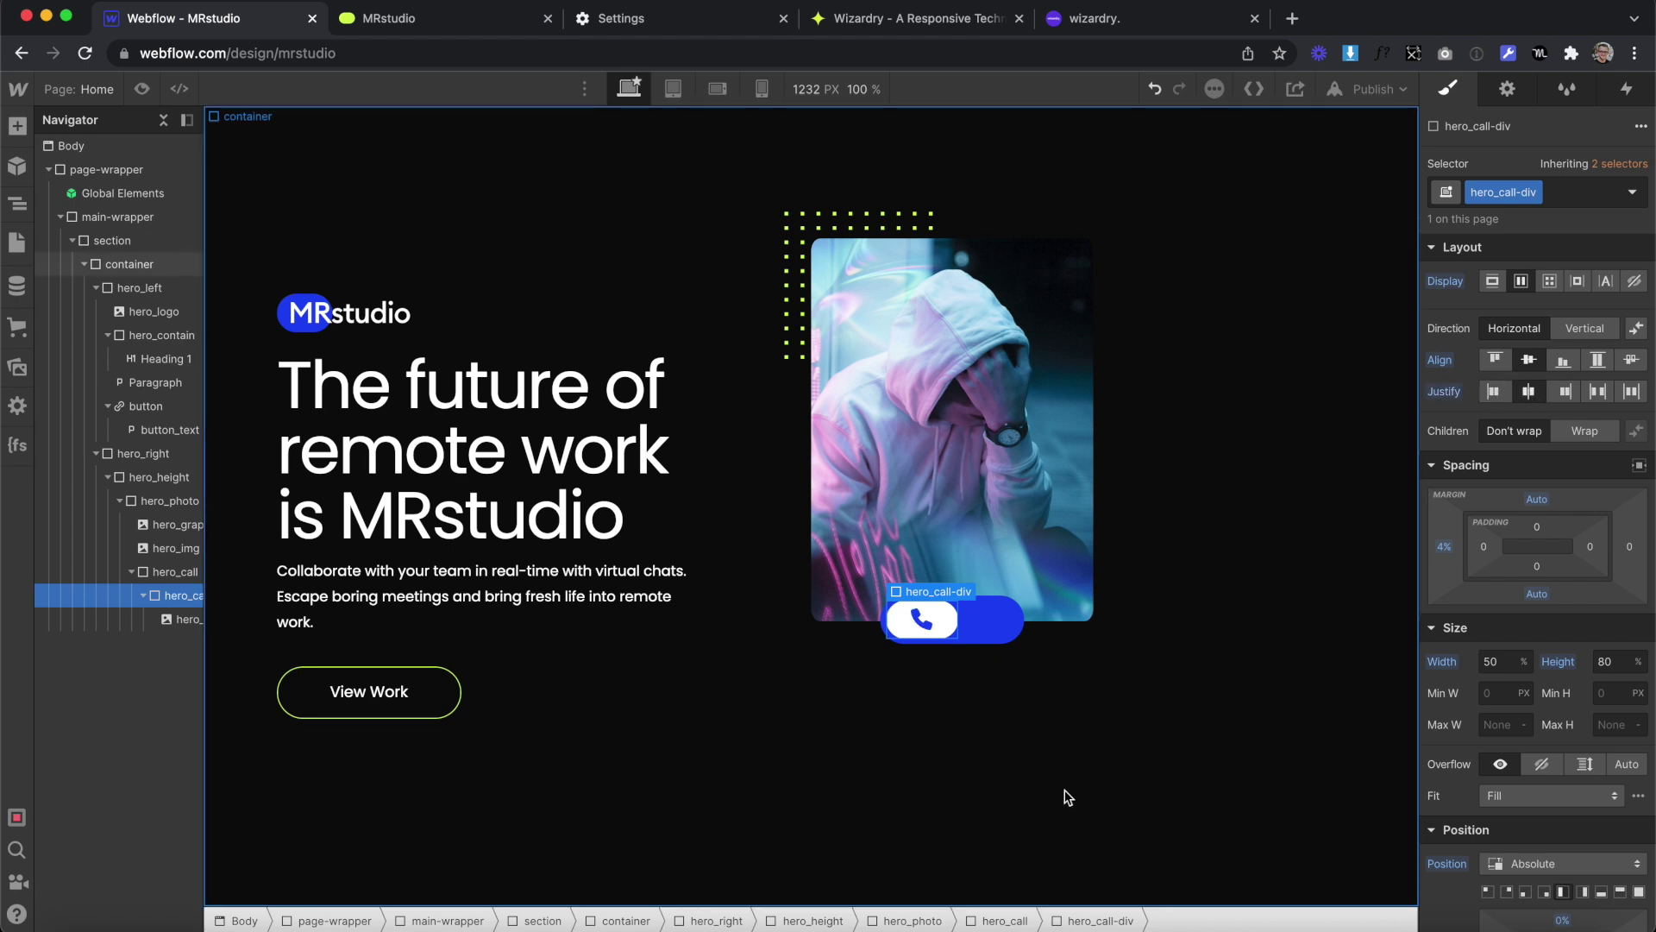
Reduce the width of the phone icon inside the white pill
click(921, 619)
click(1488, 606)
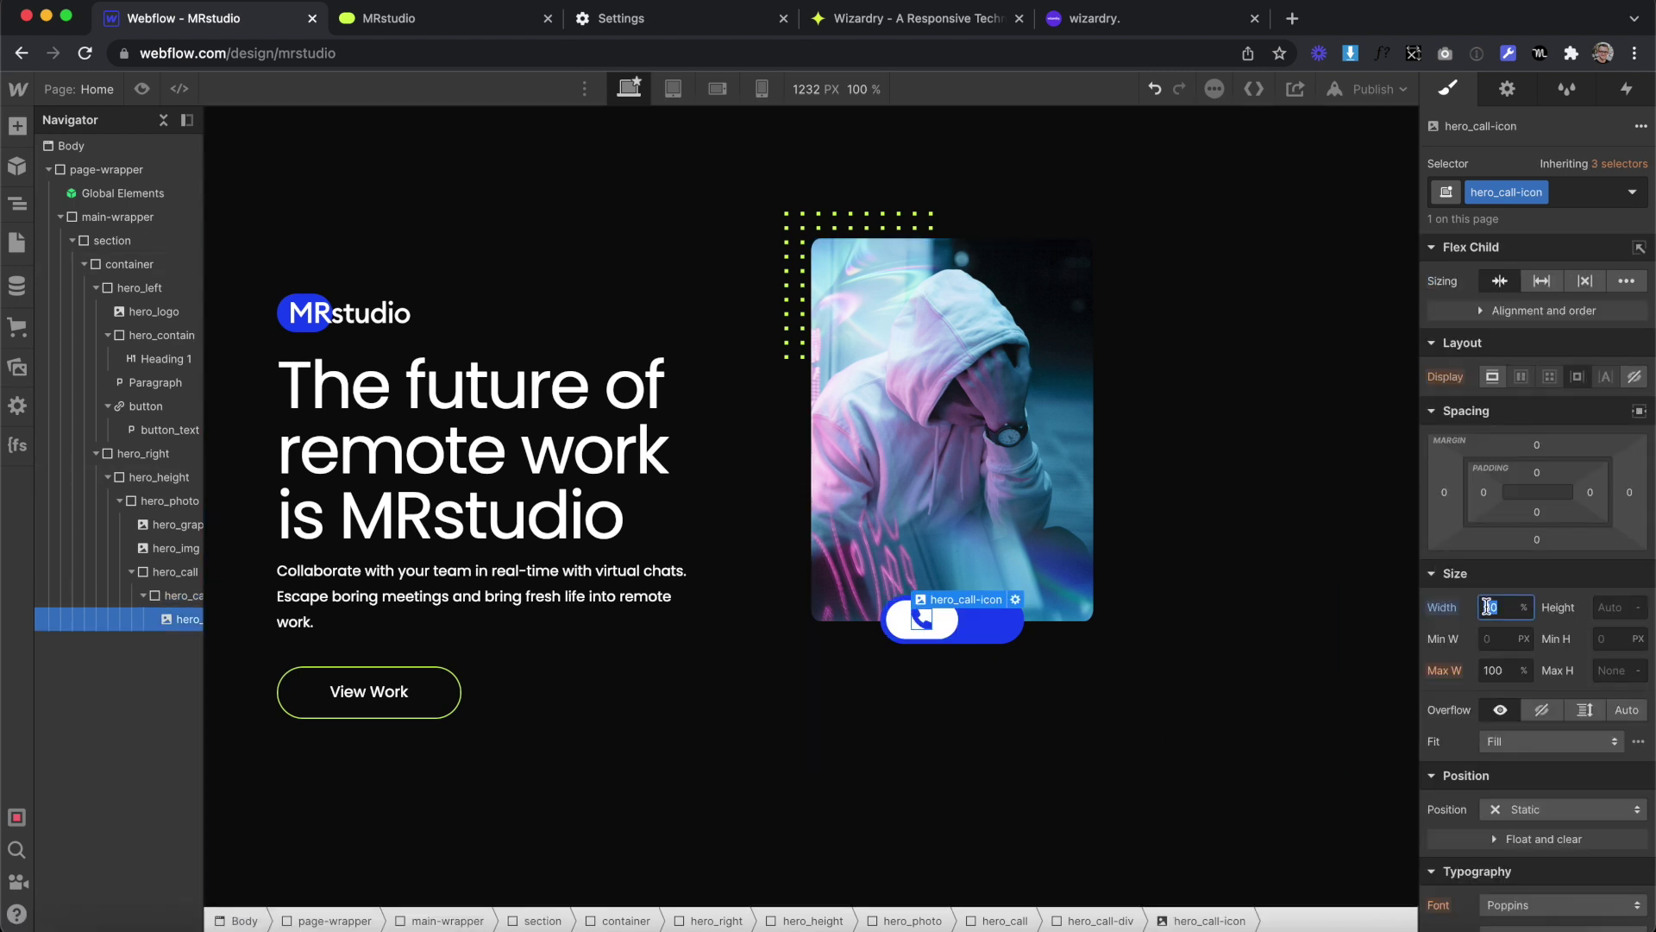
click(1111, 816)
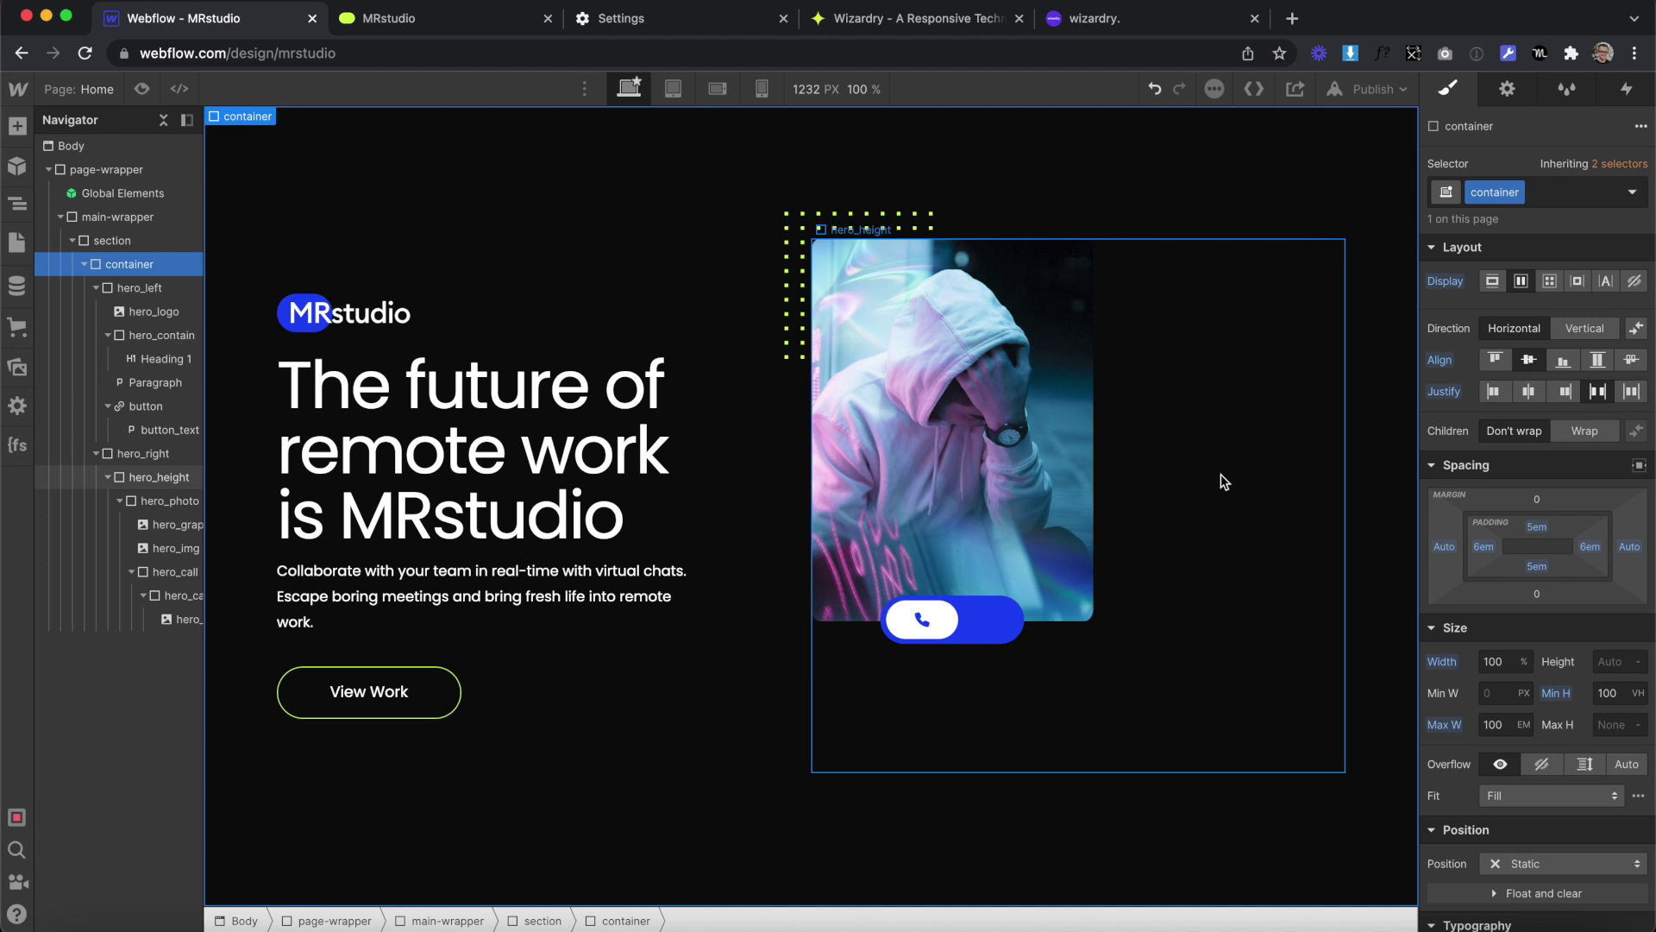
Duplicate the whole hero_photo block within hero_height
click(1042, 400)
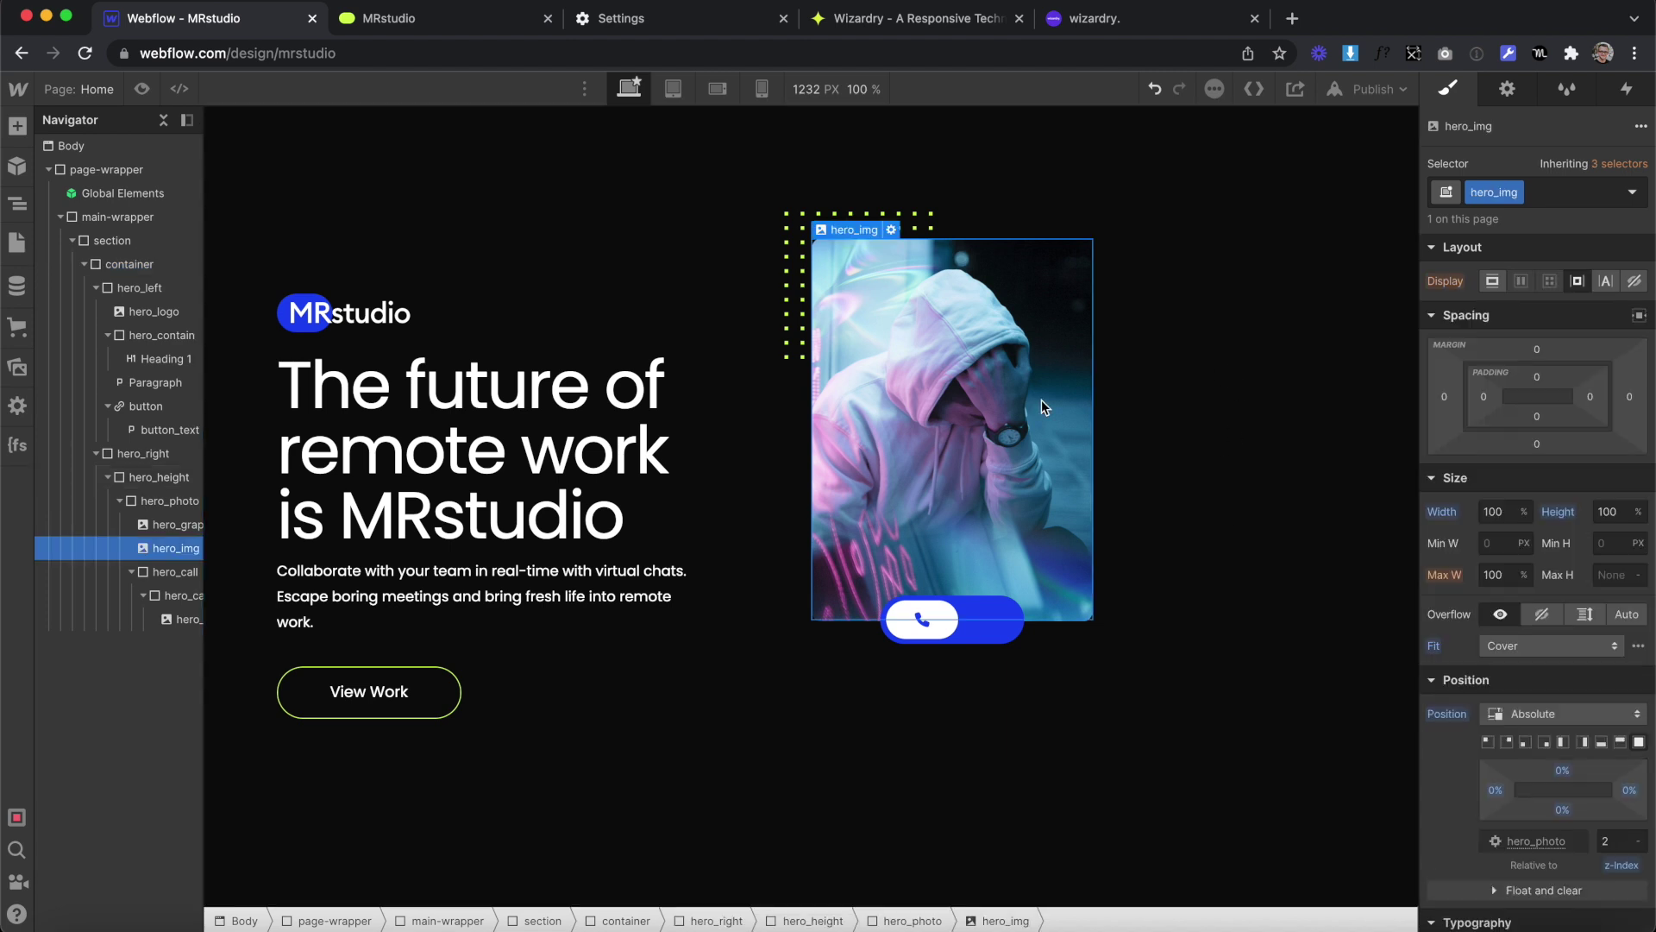
key(Up)
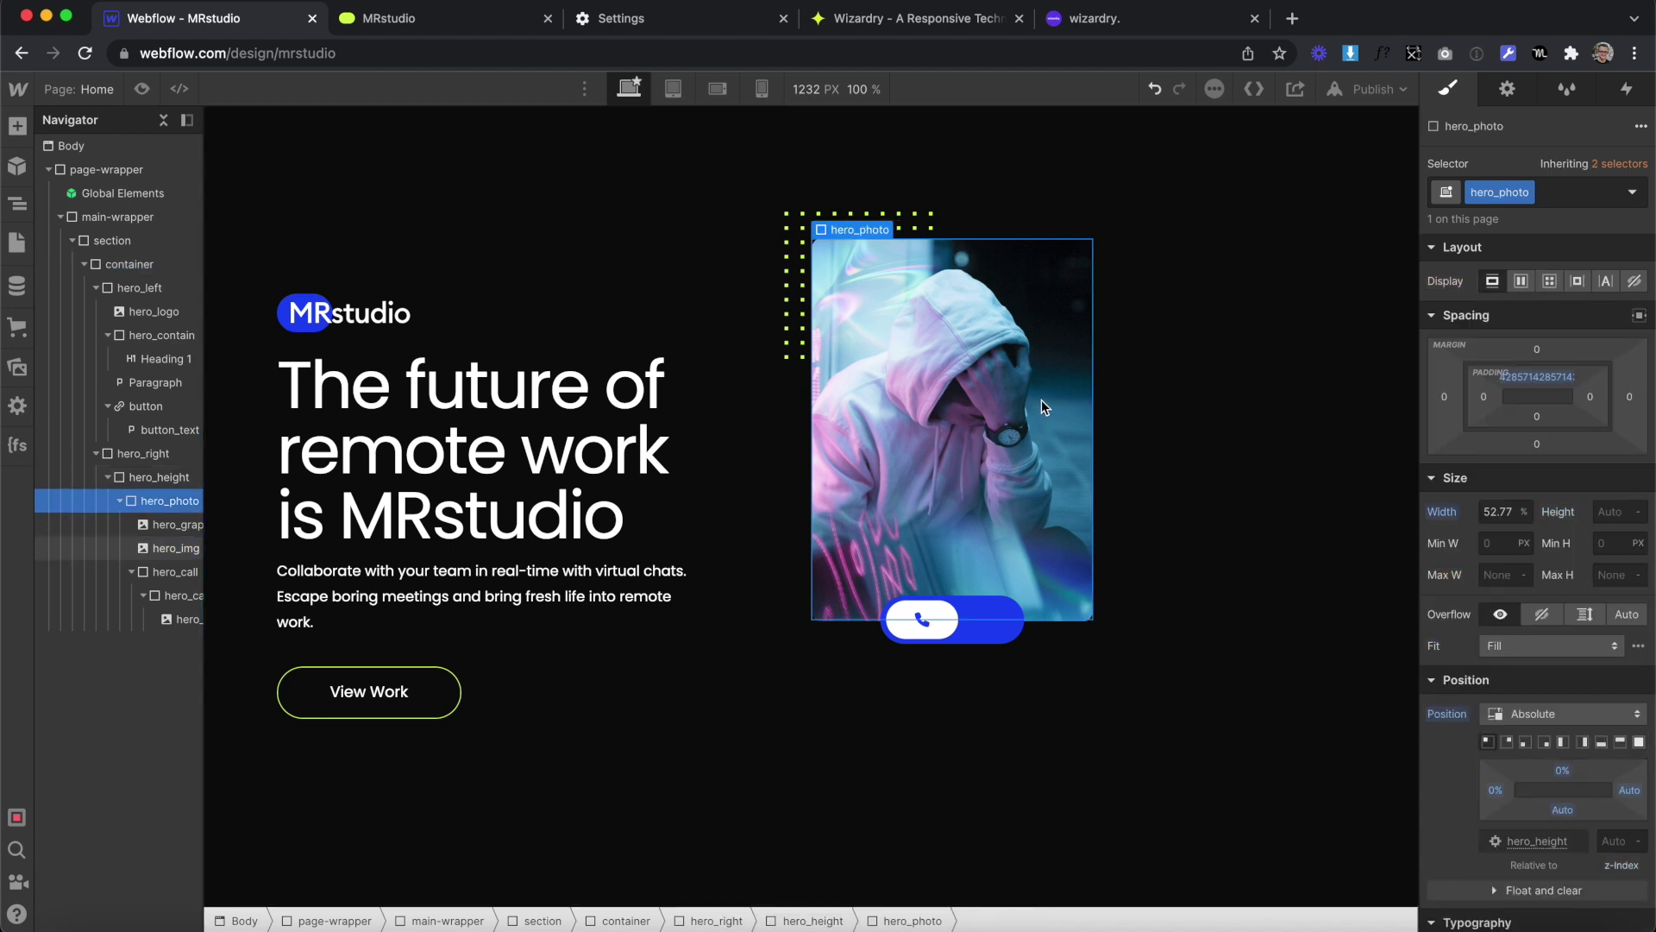
right_click(875, 230)
click(923, 419)
Add the combo class is--2 to the duplicate hero_photo and anchor it to the bottom-right corner of hero_height
click(157, 526)
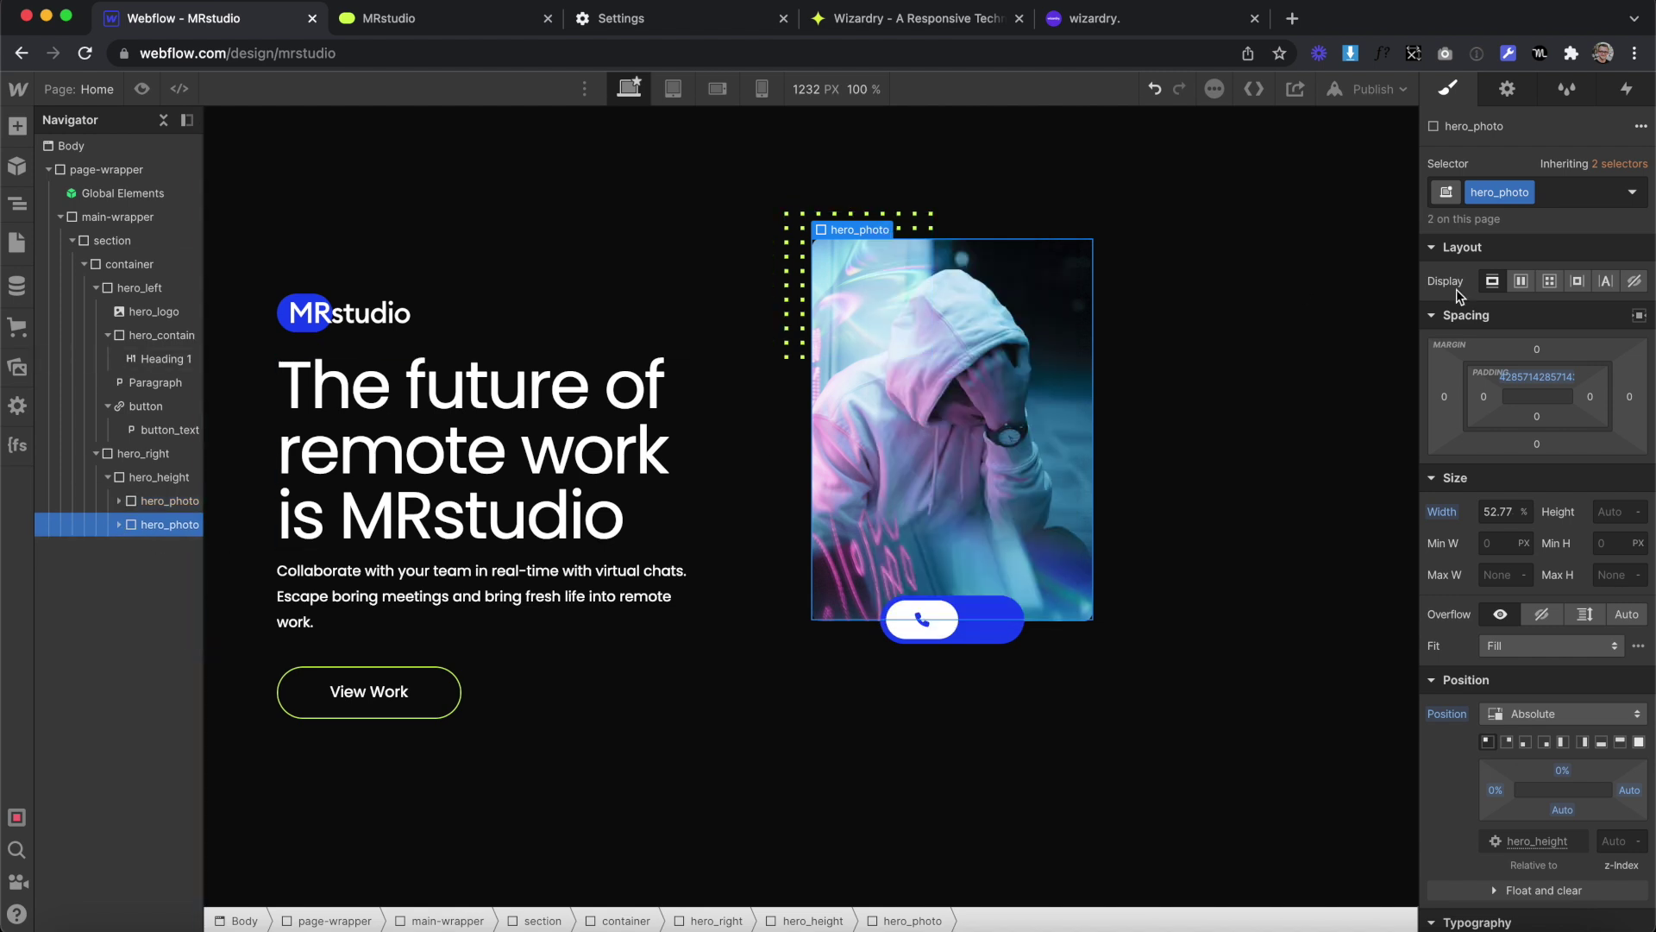
click(1572, 196)
text(is--2)
key(Return)
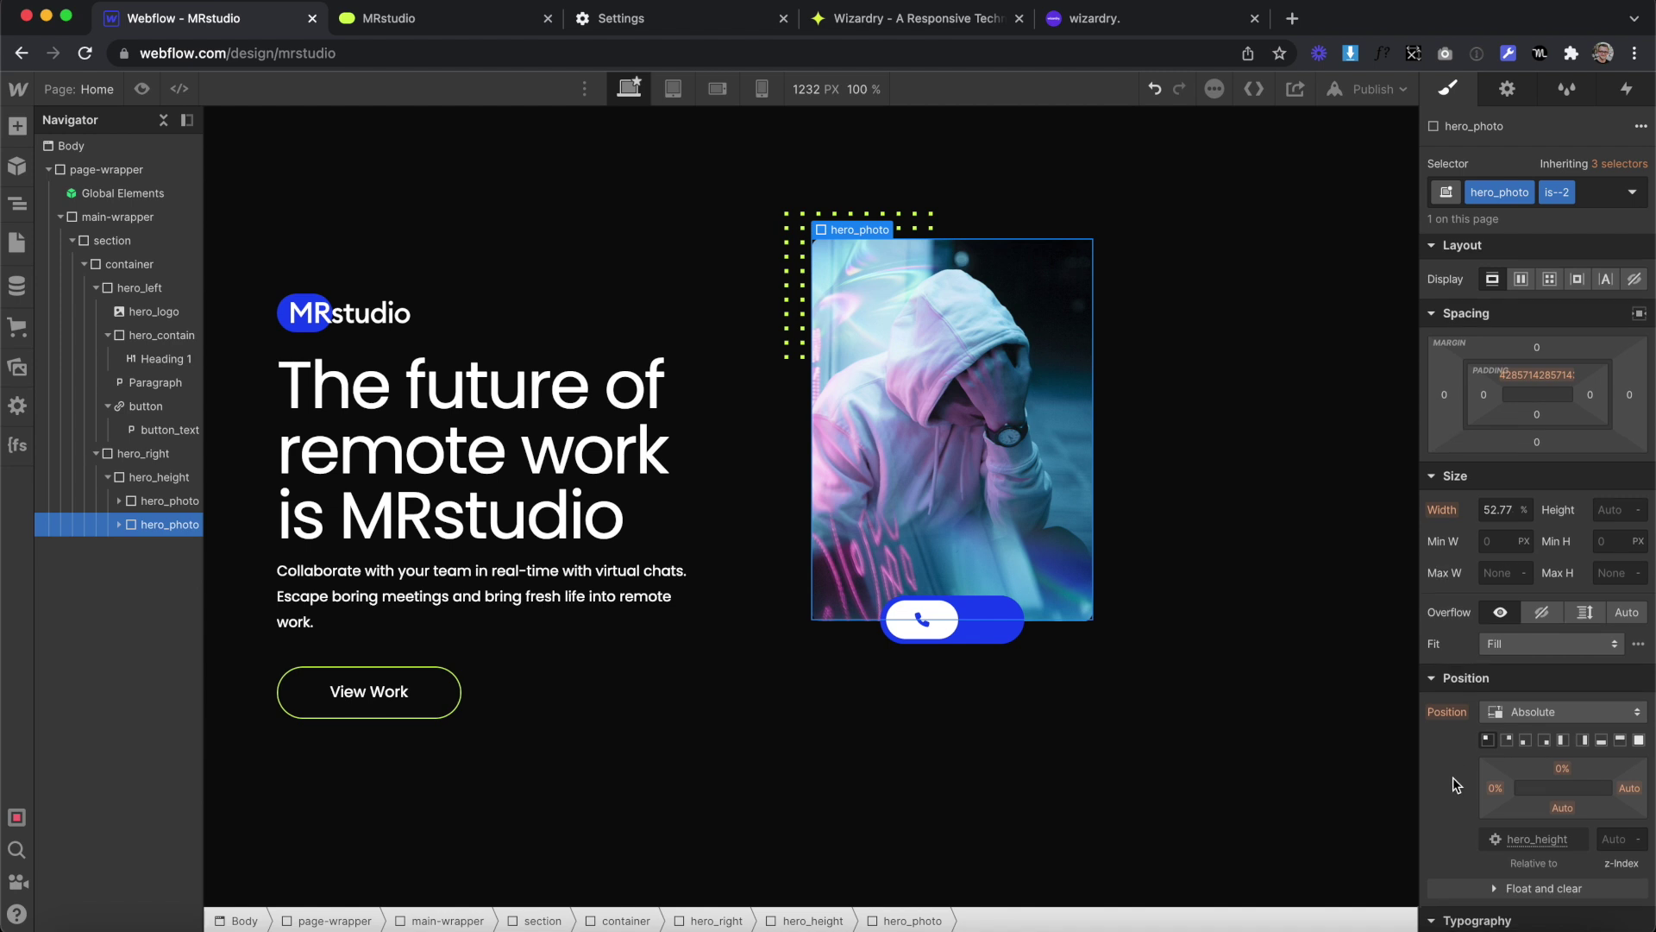
click(1545, 706)
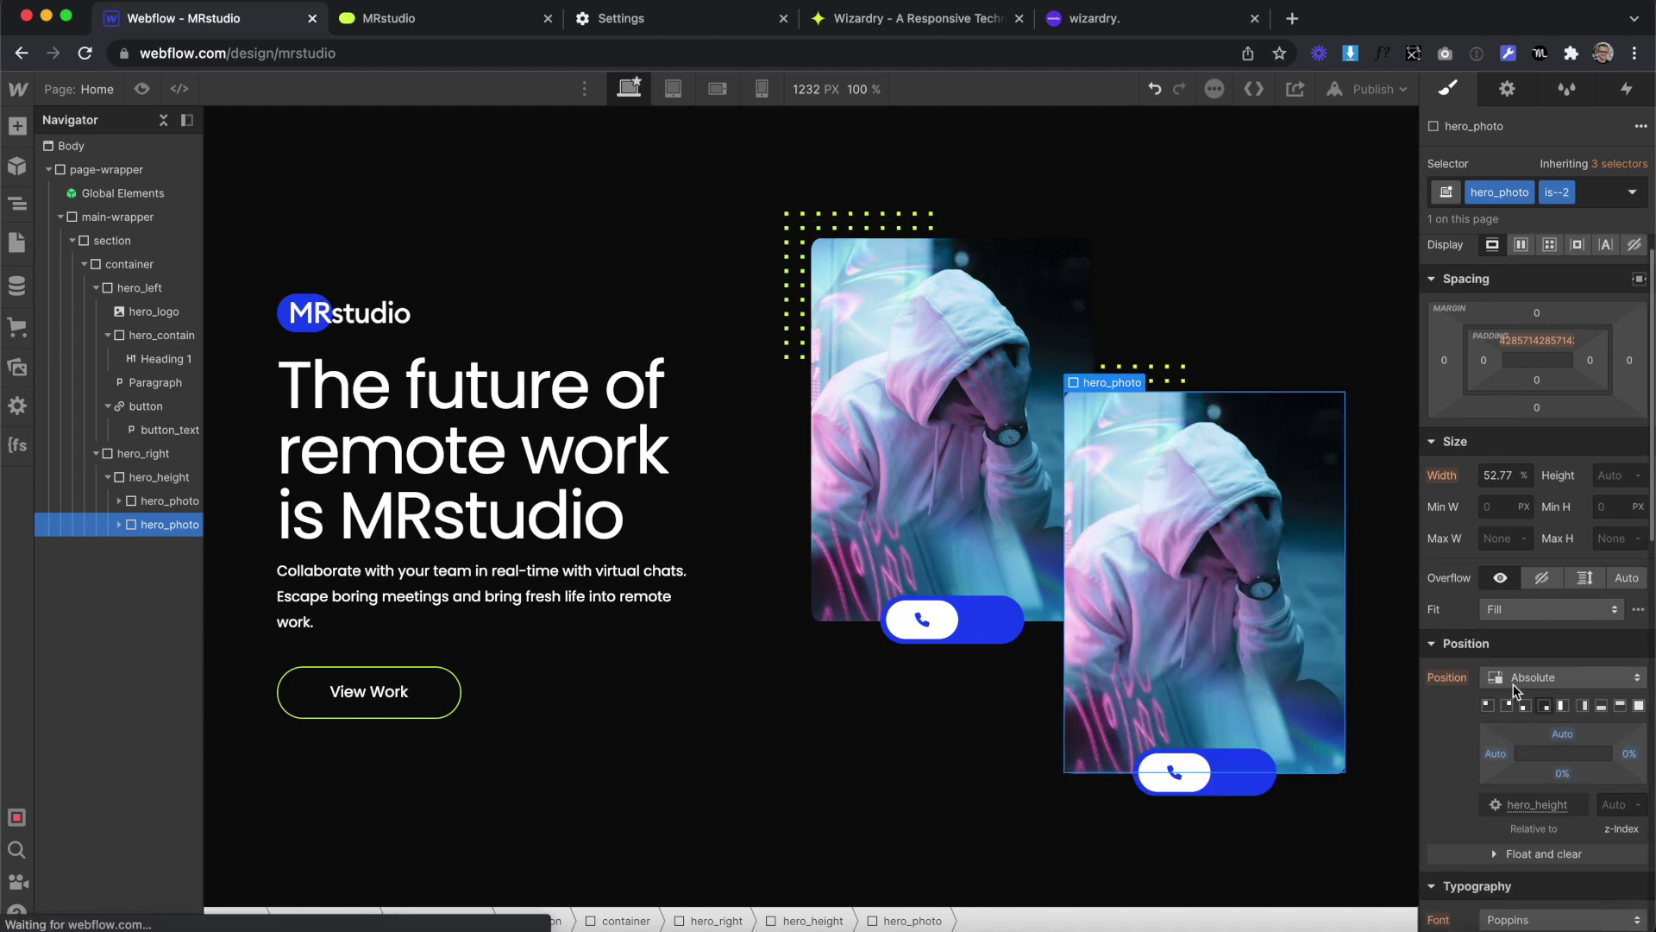
Replace the image in the second hero_photo block with image2.jpg and compare it with the XD design
click(1213, 509)
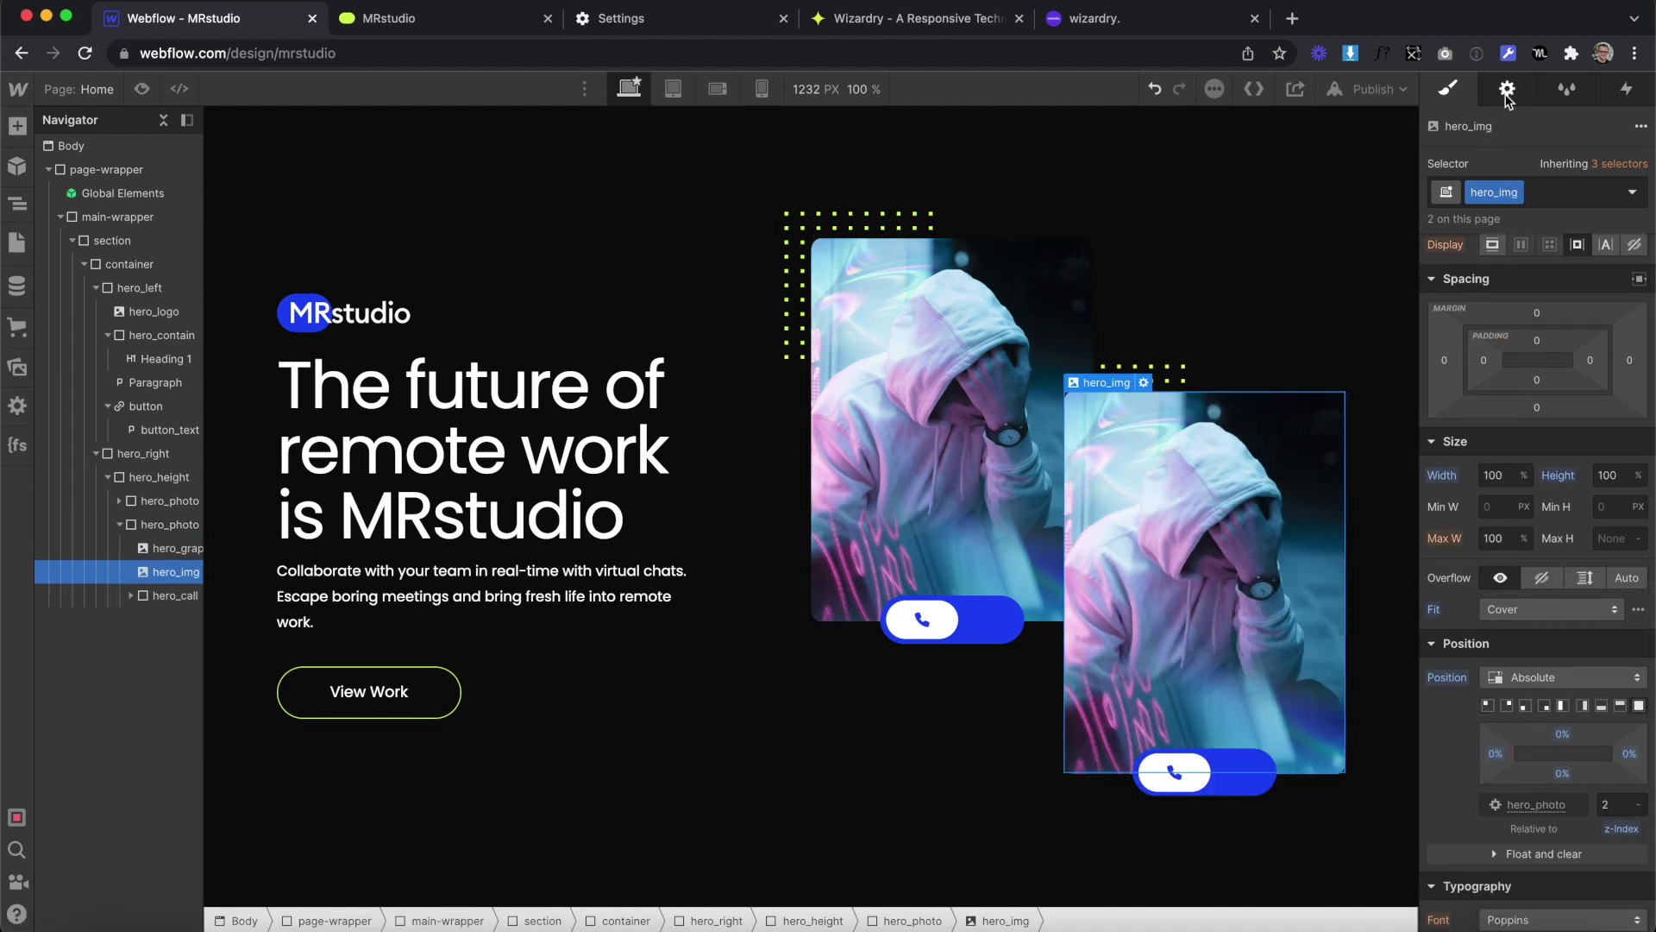
click(1507, 89)
key(j)
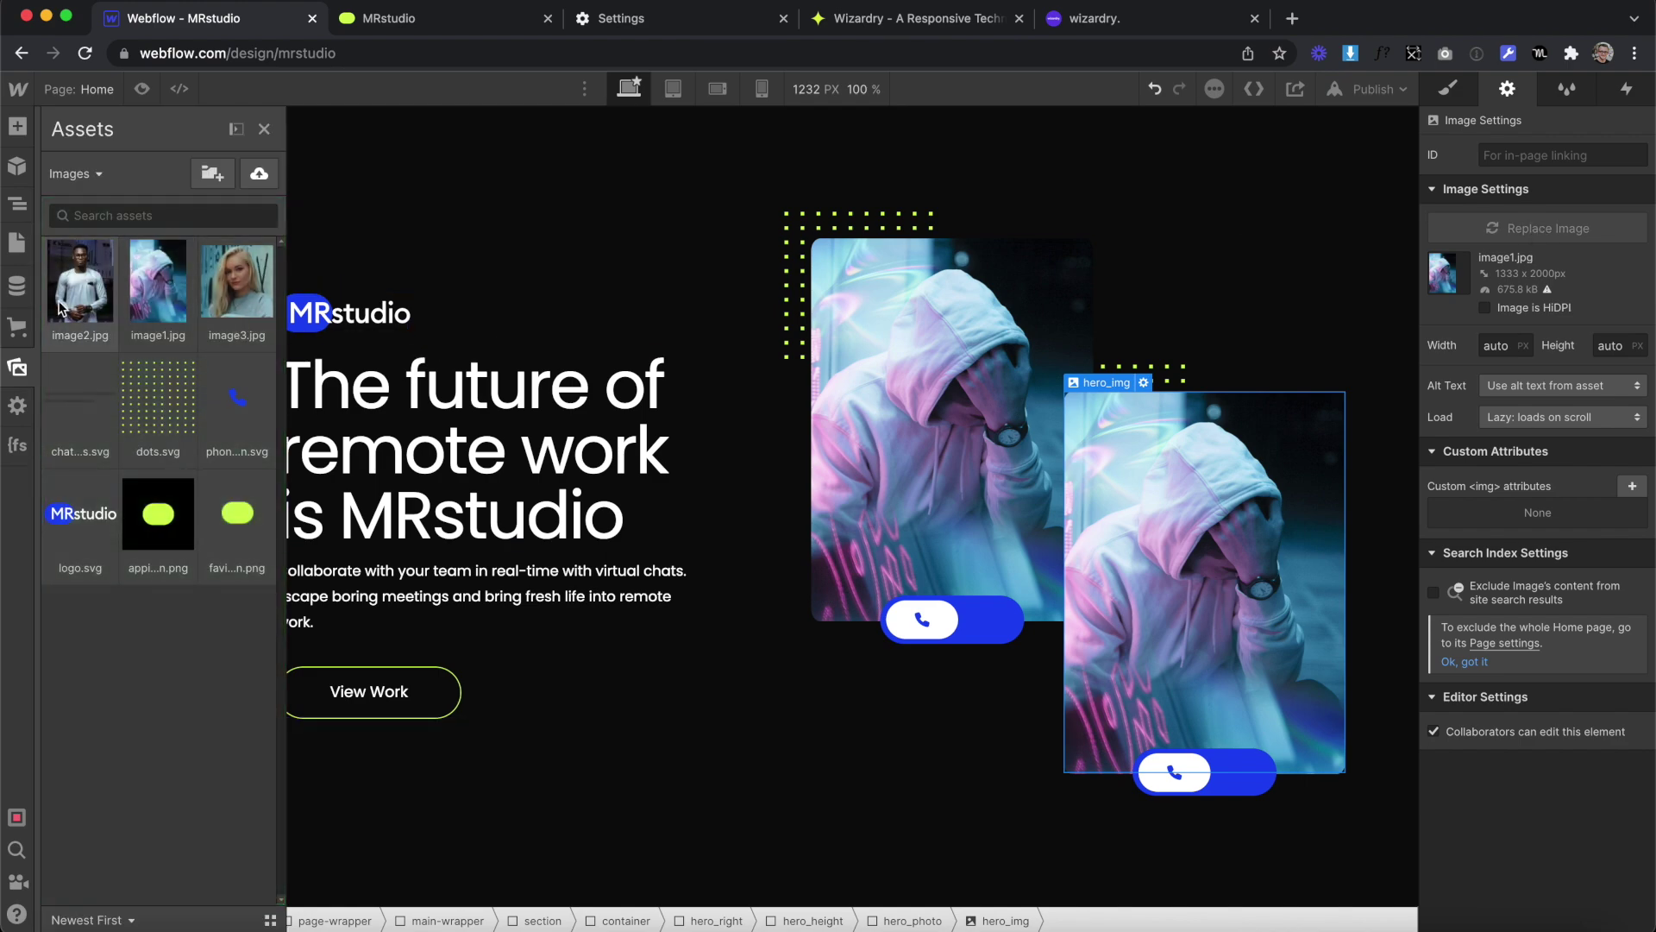
click(80, 280)
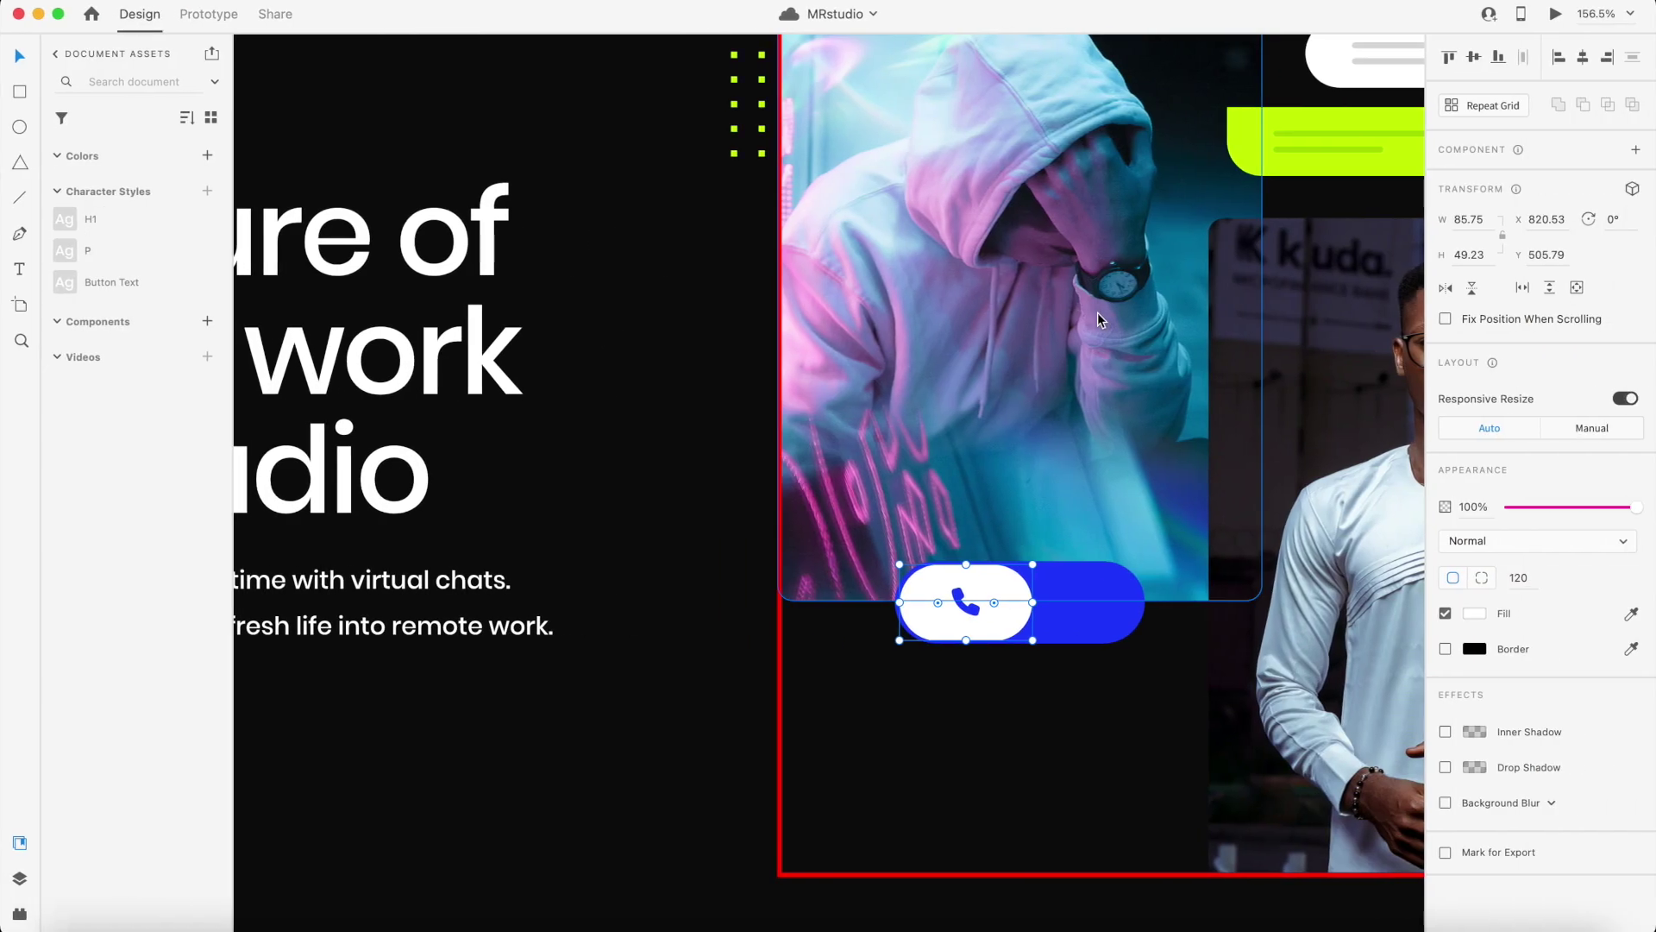
scroll(1097, 312, down, 5)
key(ctrl+Left)
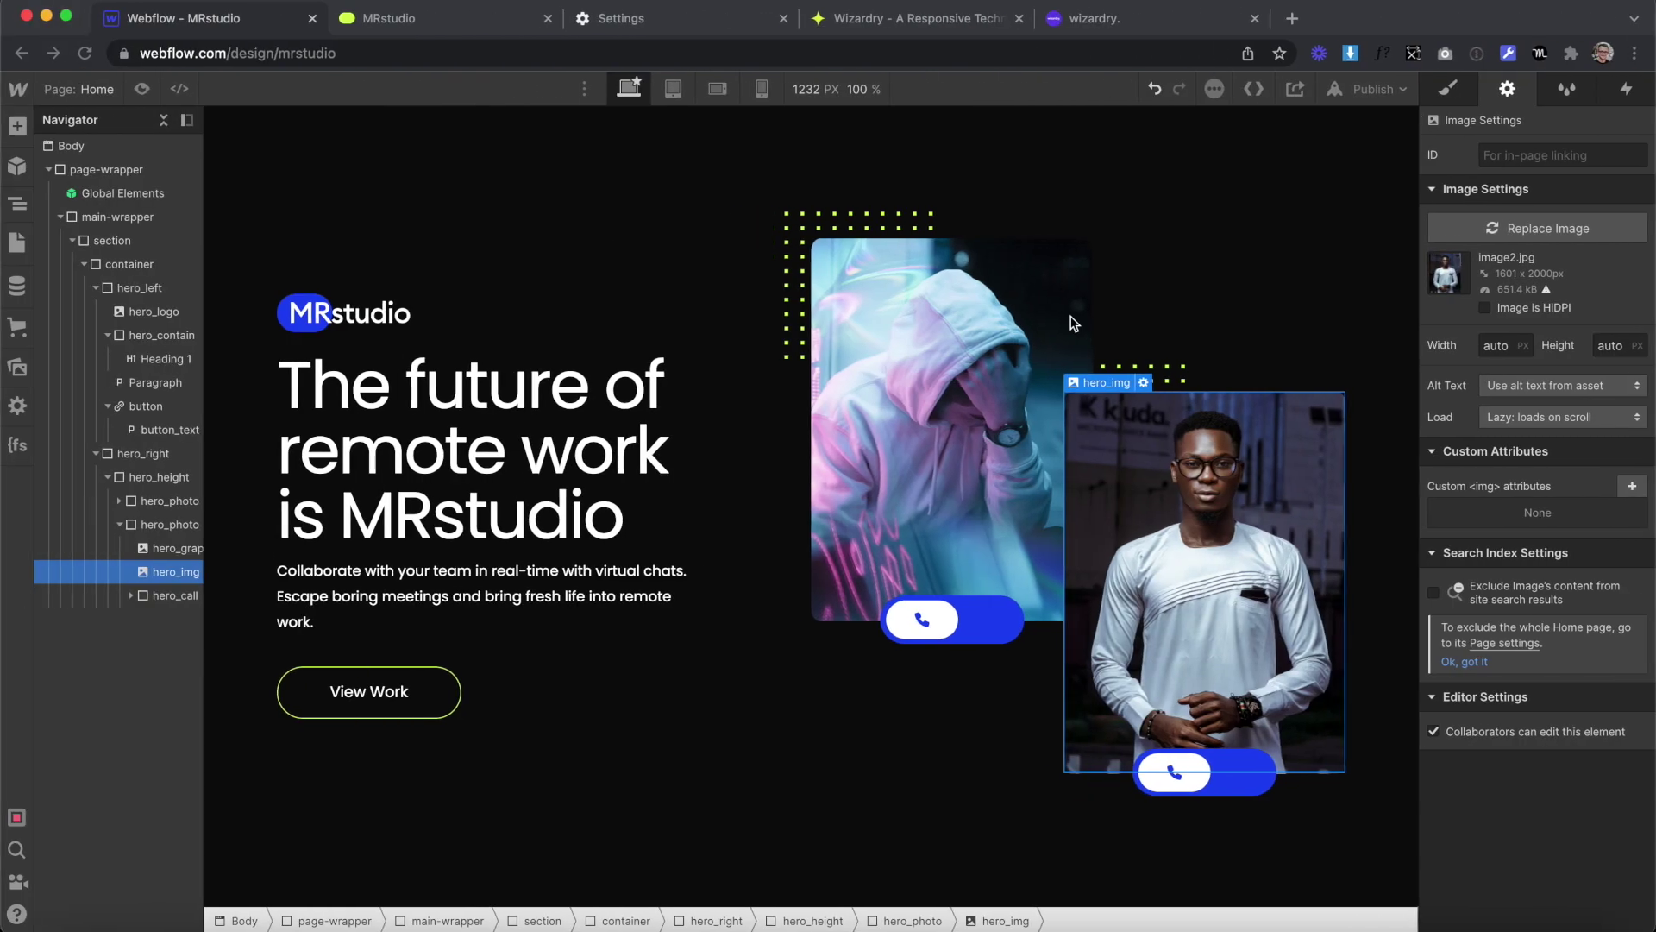
Add the combo class is--2 to the second photo's hero_graphic and anchor it to the bottom-right corner of hero_photo
click(1166, 373)
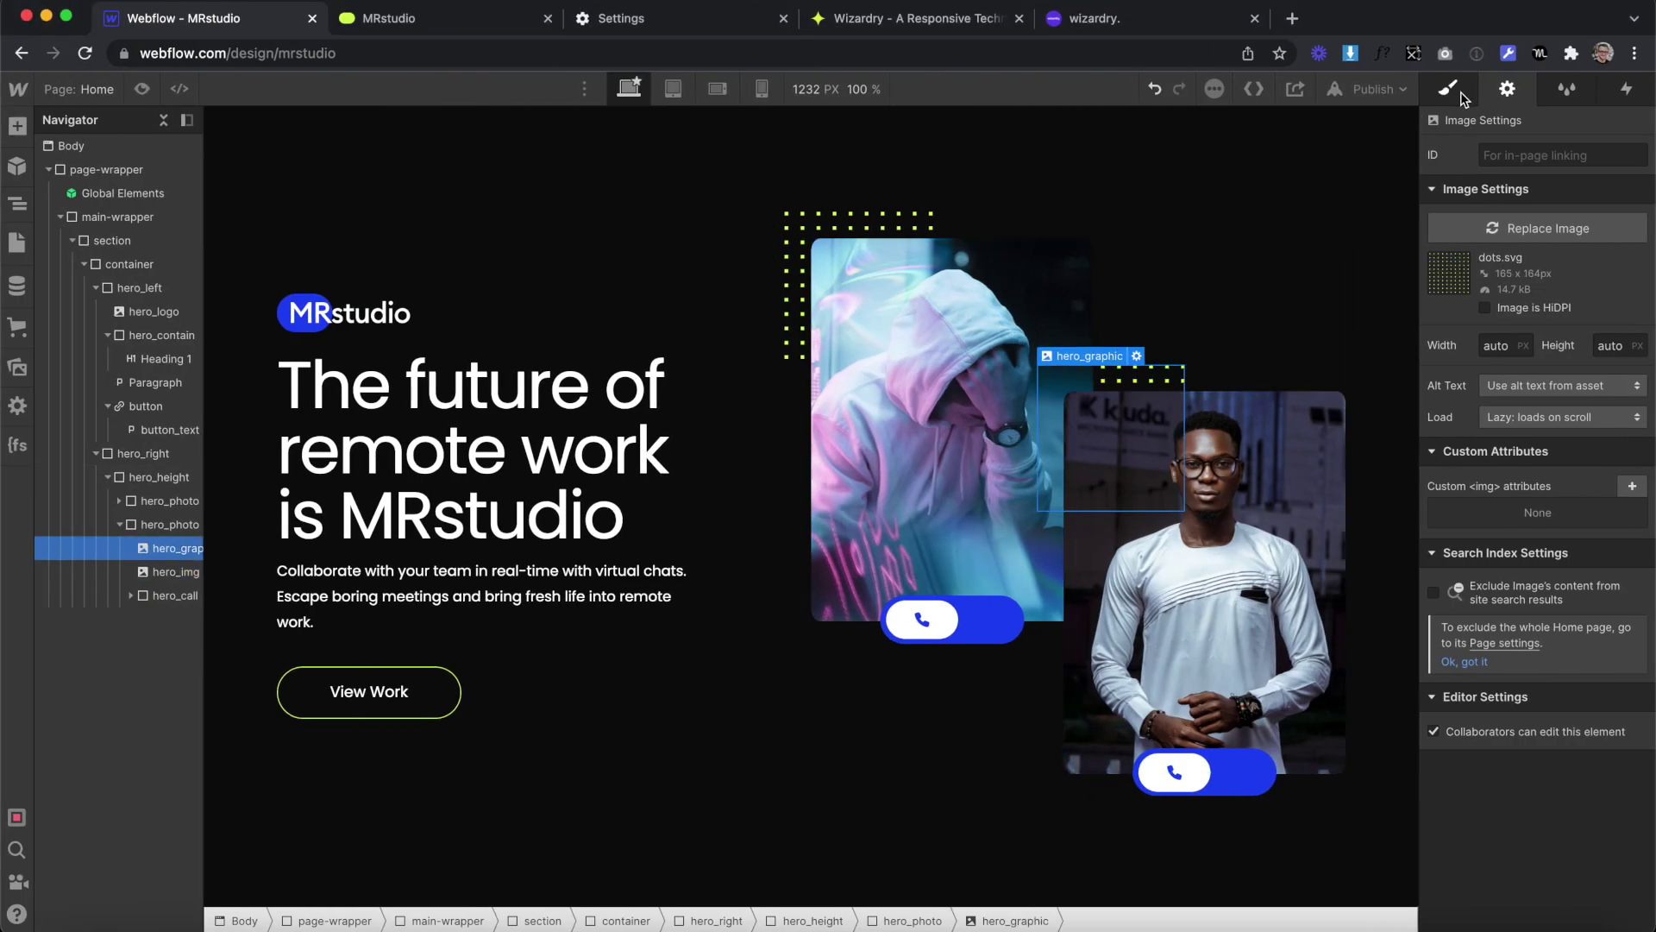
click(1461, 91)
click(1579, 194)
text(is-2)
key(Return)
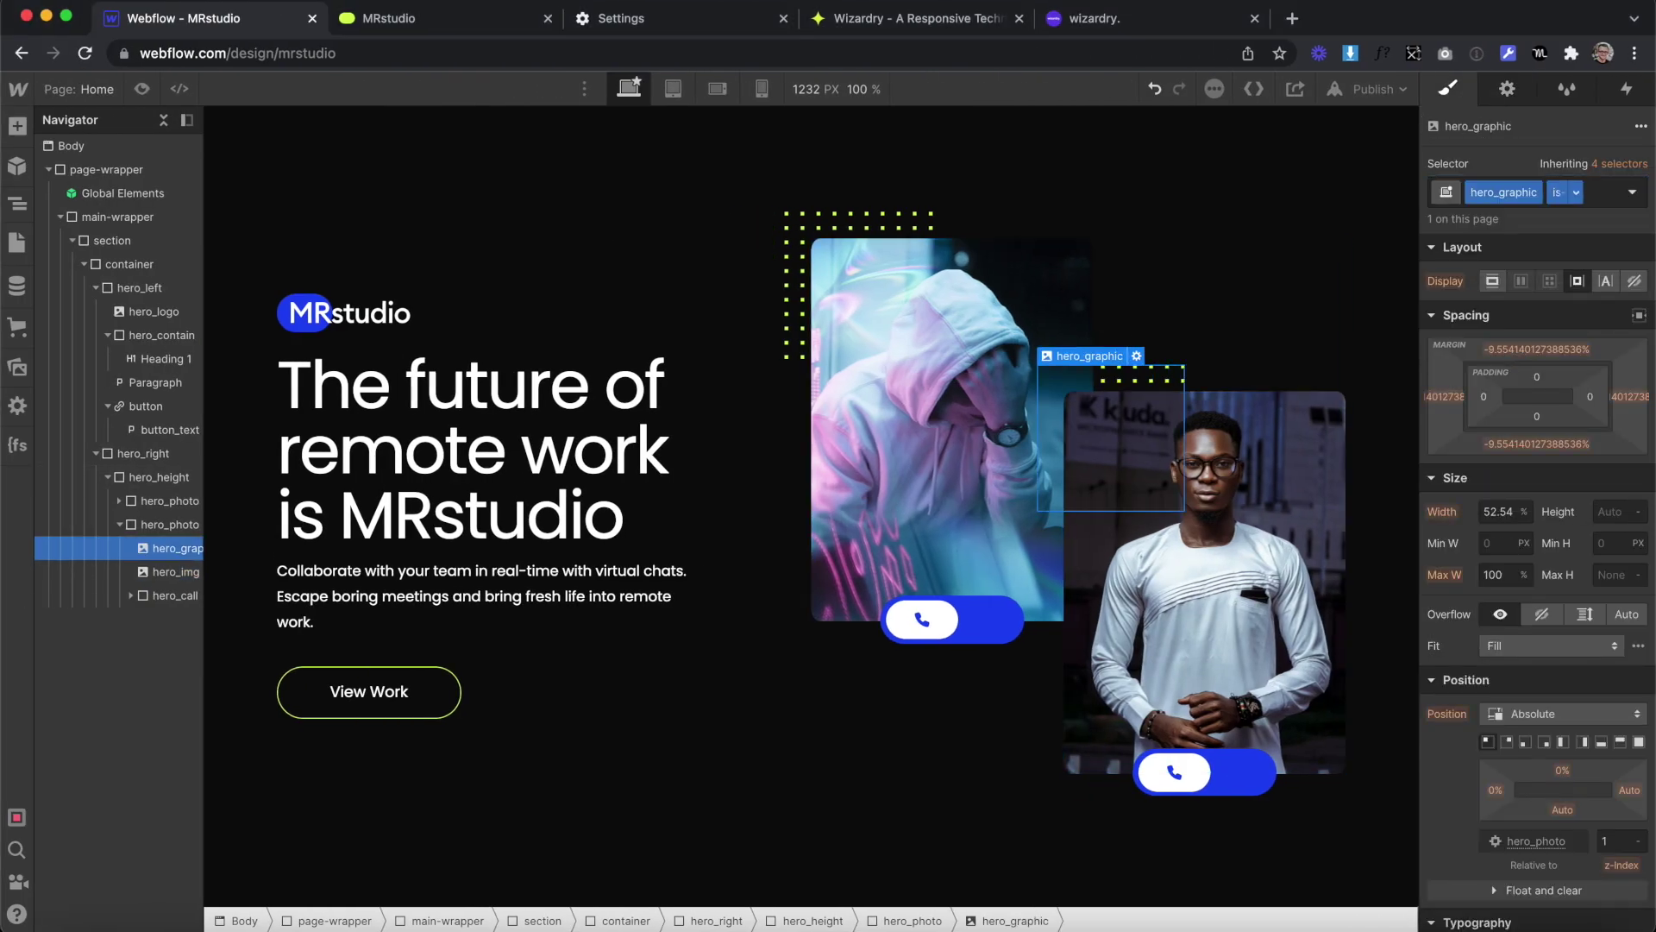
scroll(1548, 664, down, 2)
click(1544, 648)
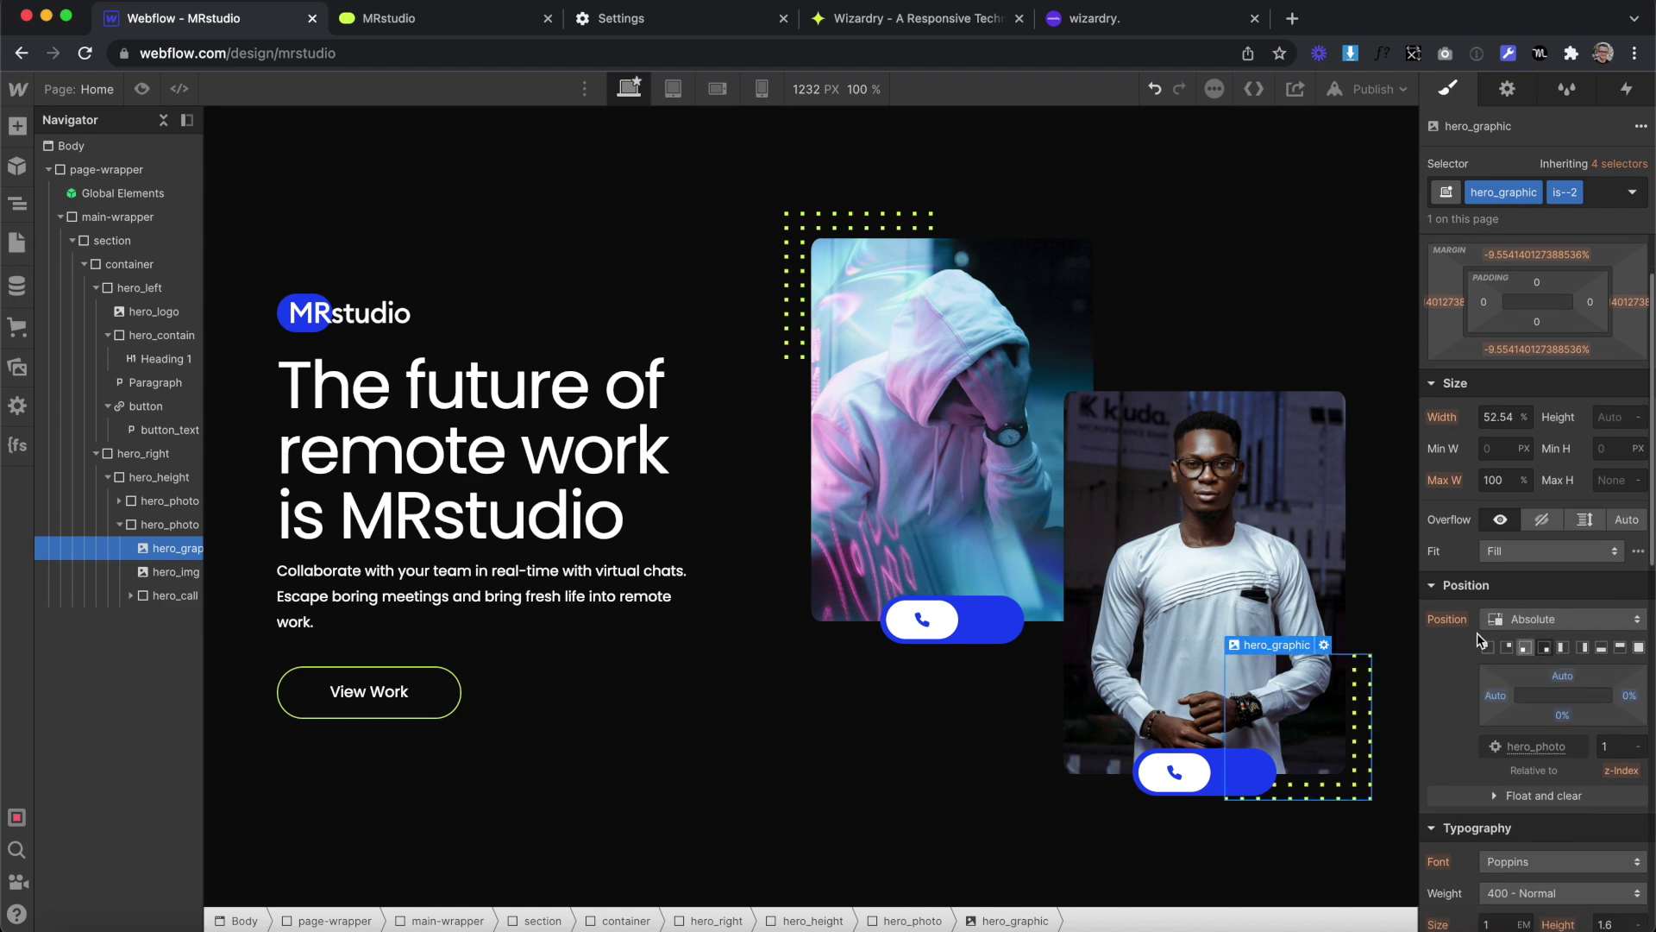
Delete the hero_call block from the second hero_photo
click(1208, 796)
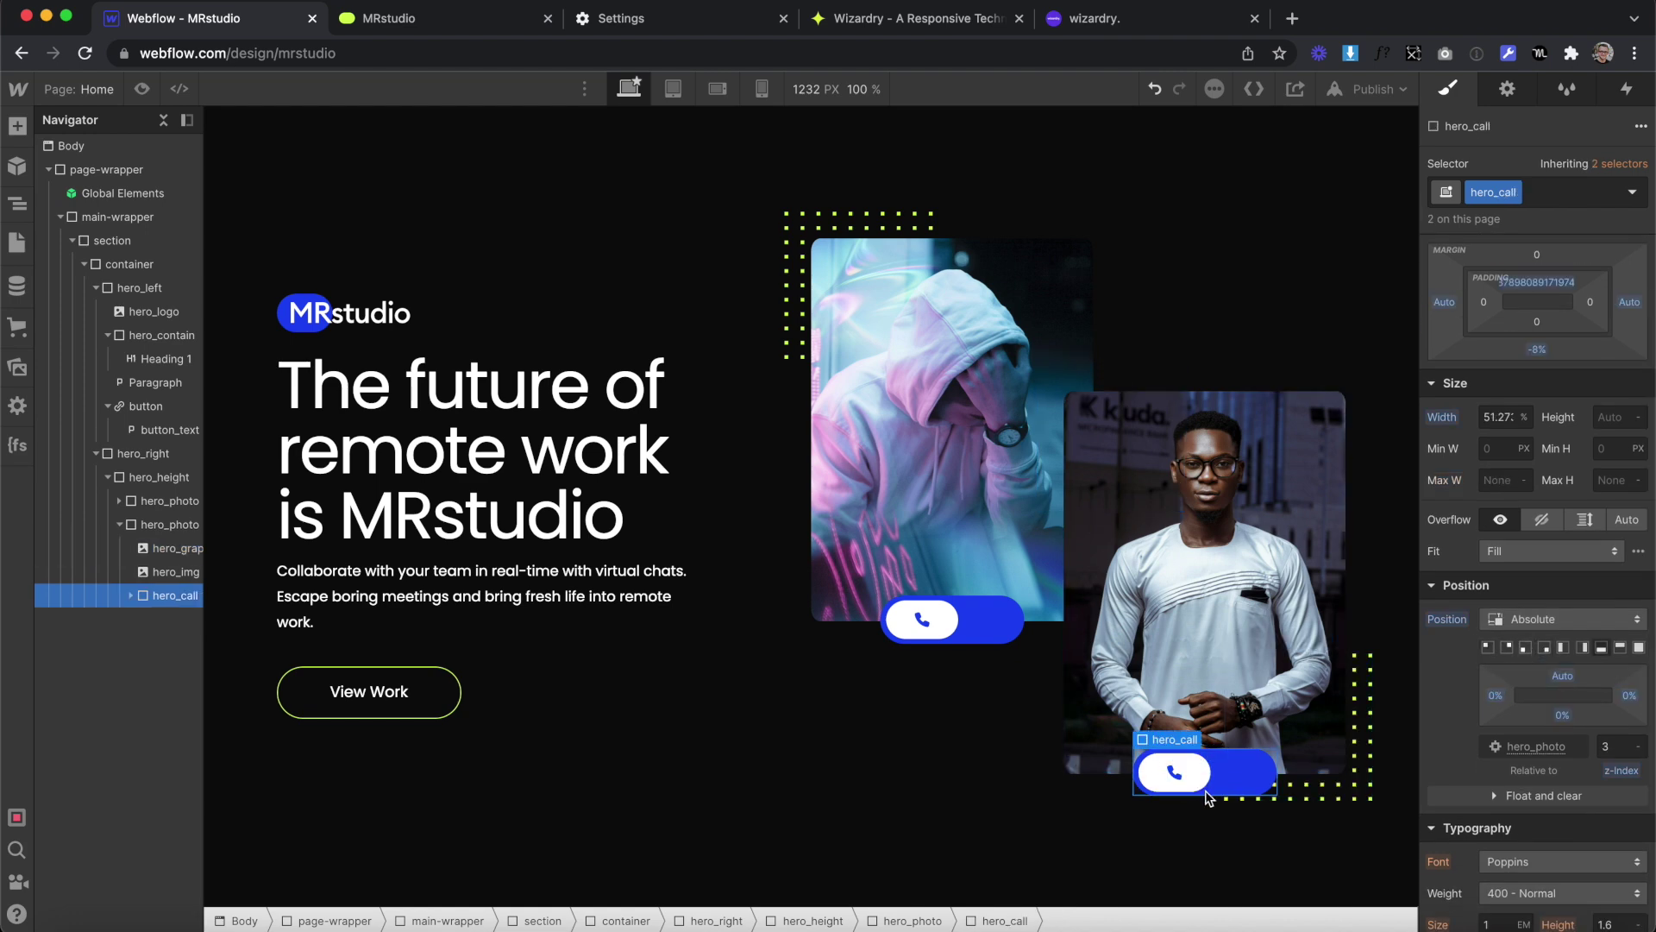
key(Delete)
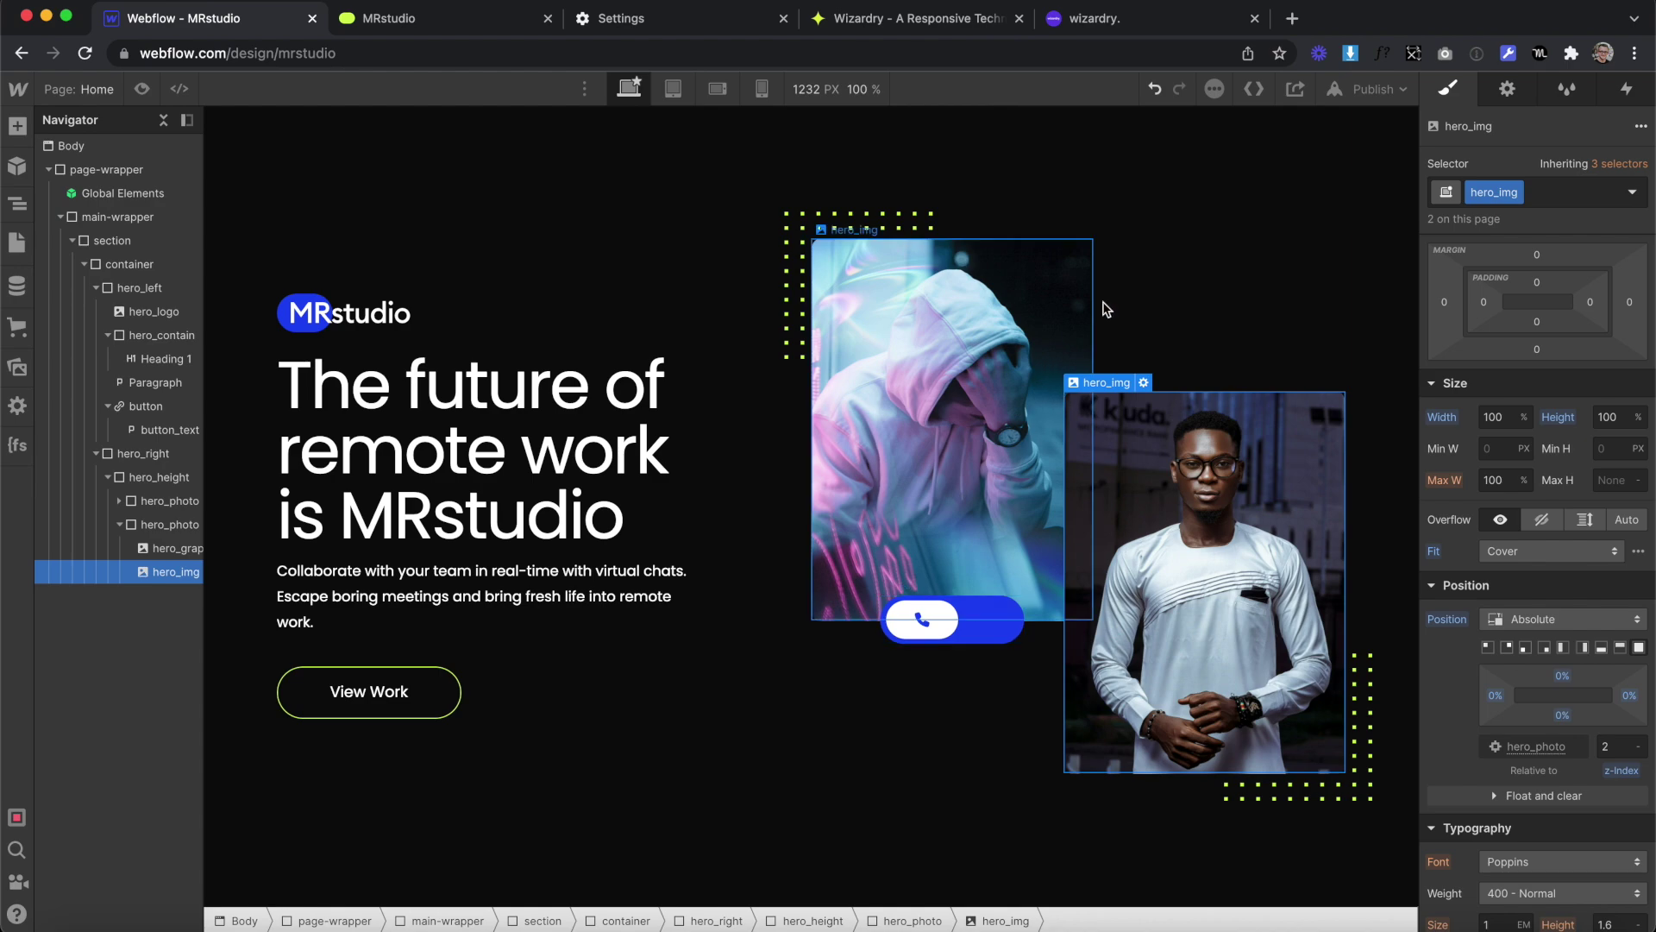
Select hero_height, switch to the XD design and shrink the red reference rectangle to cover only the chat area above the second photo
click(1185, 256)
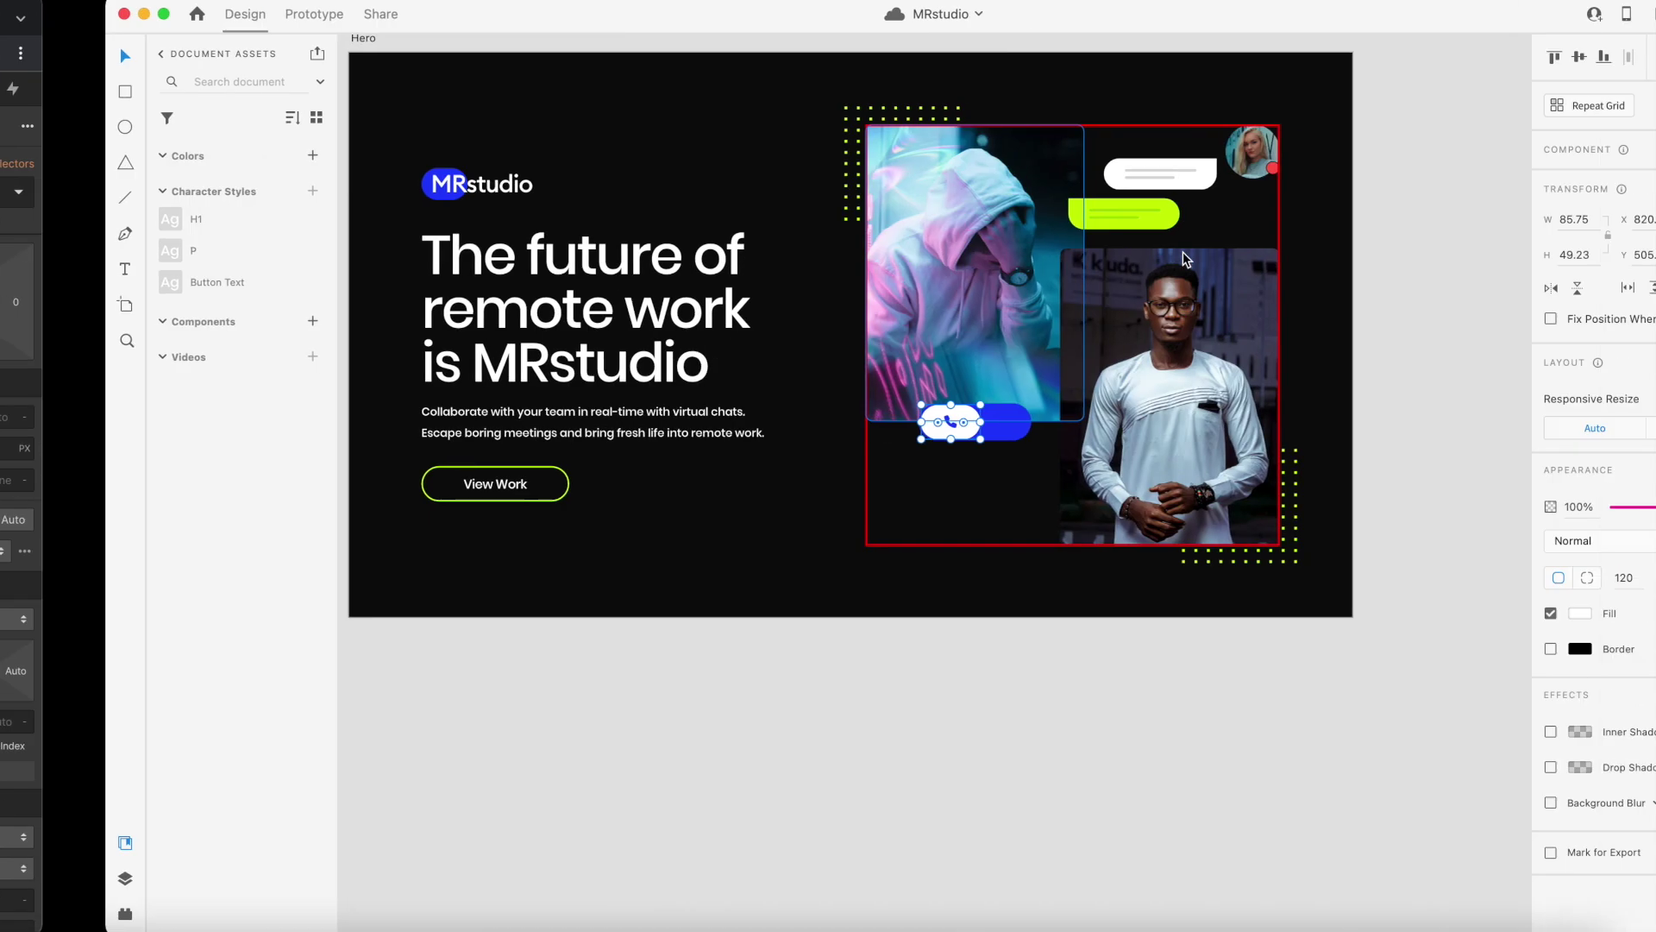
scroll(1137, 193, up, 5)
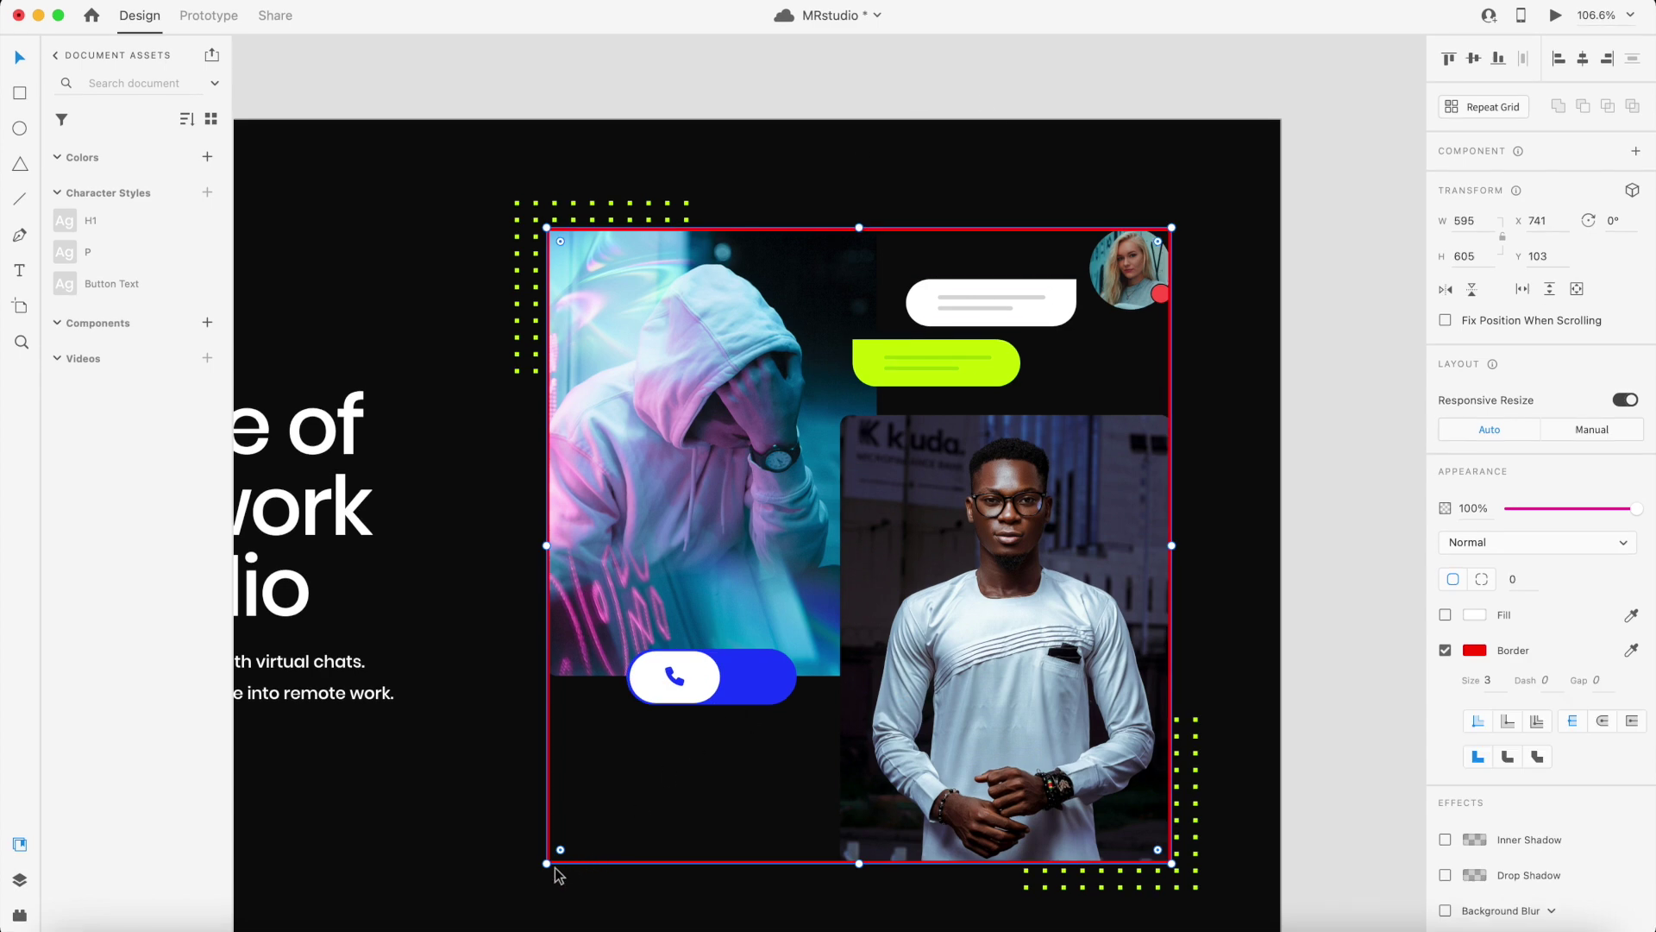
drag(546, 863, 840, 438)
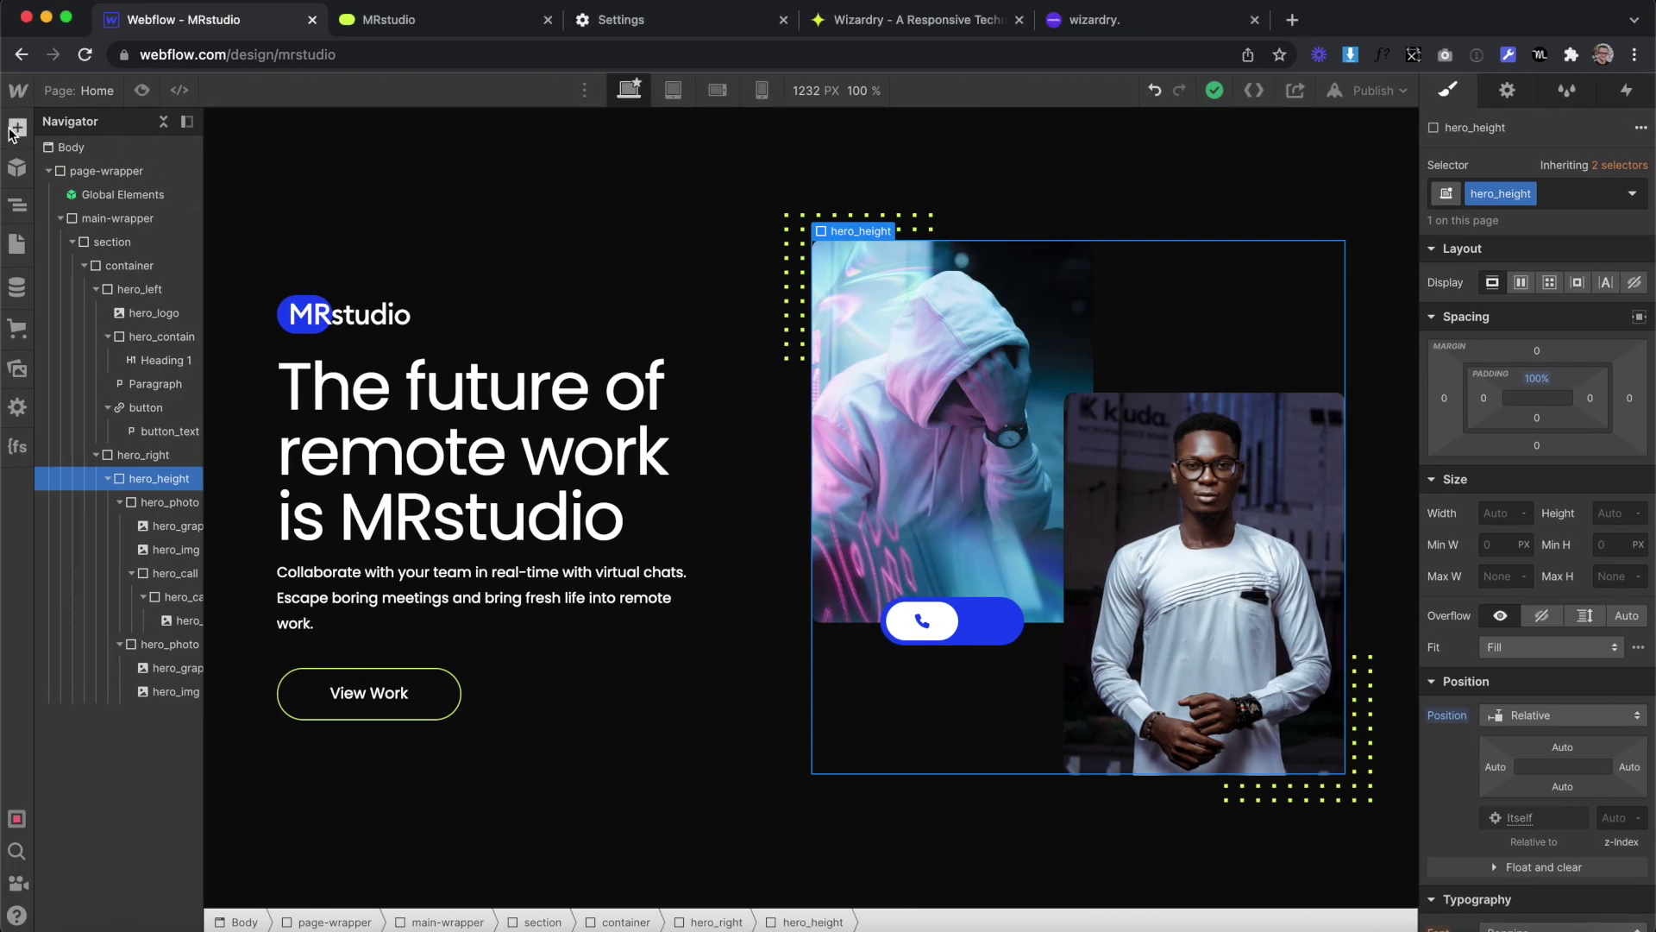
Add a div block inside hero_height in Webflow and give it the class chat
click(15, 129)
click(68, 454)
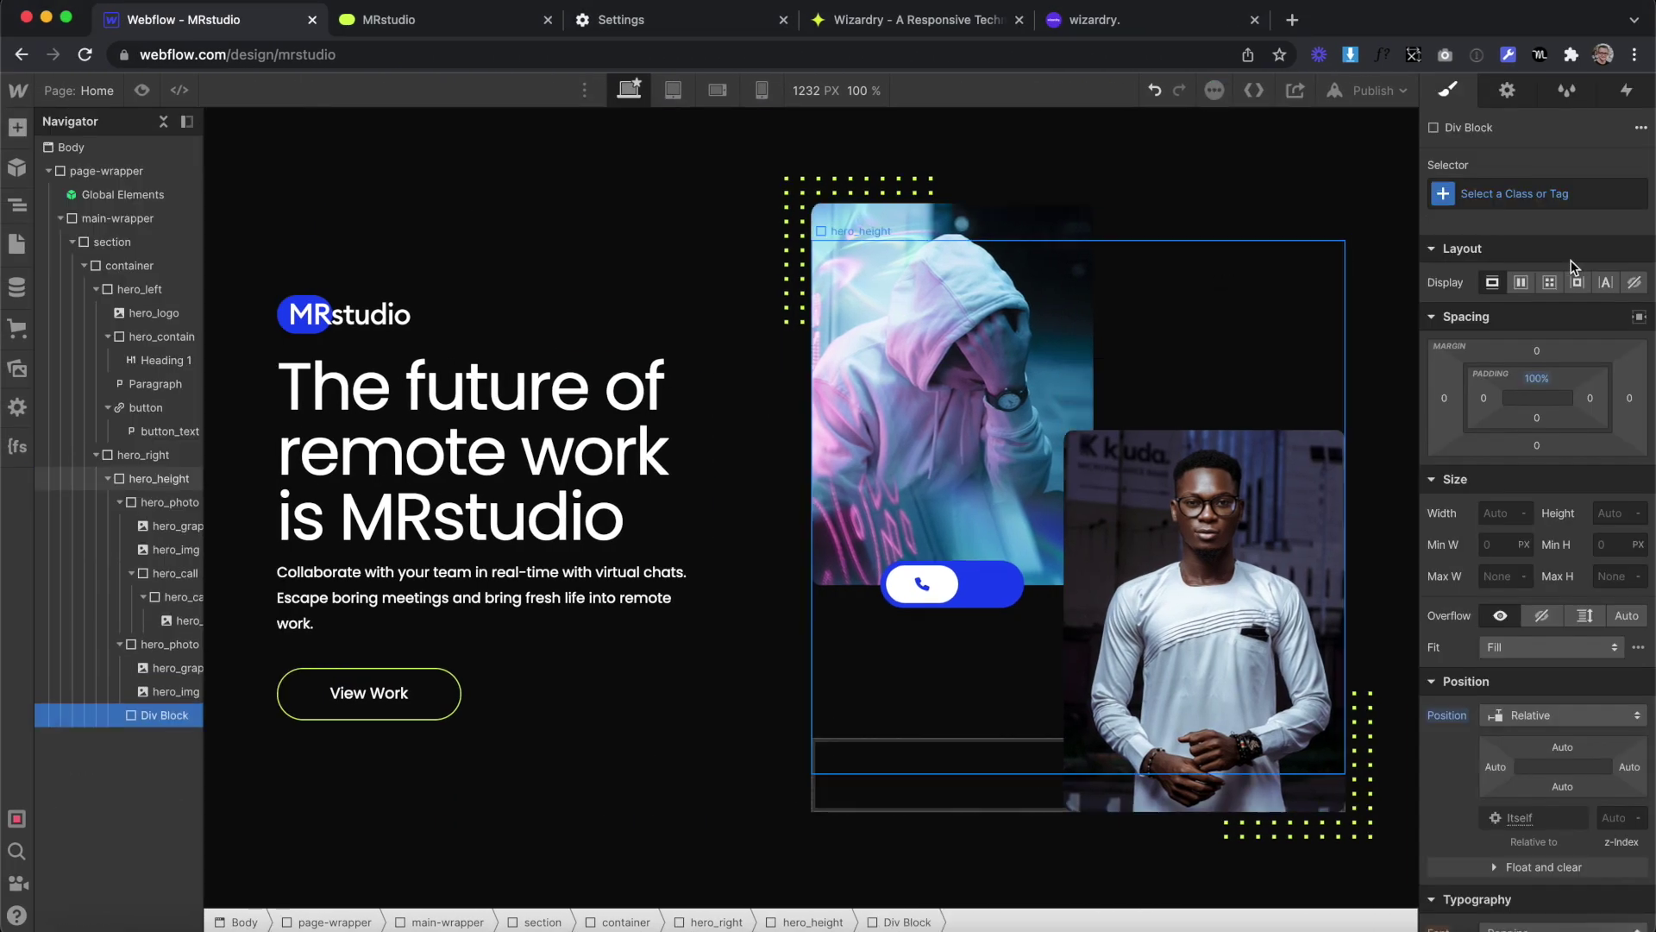
click(1543, 198)
text(chat)
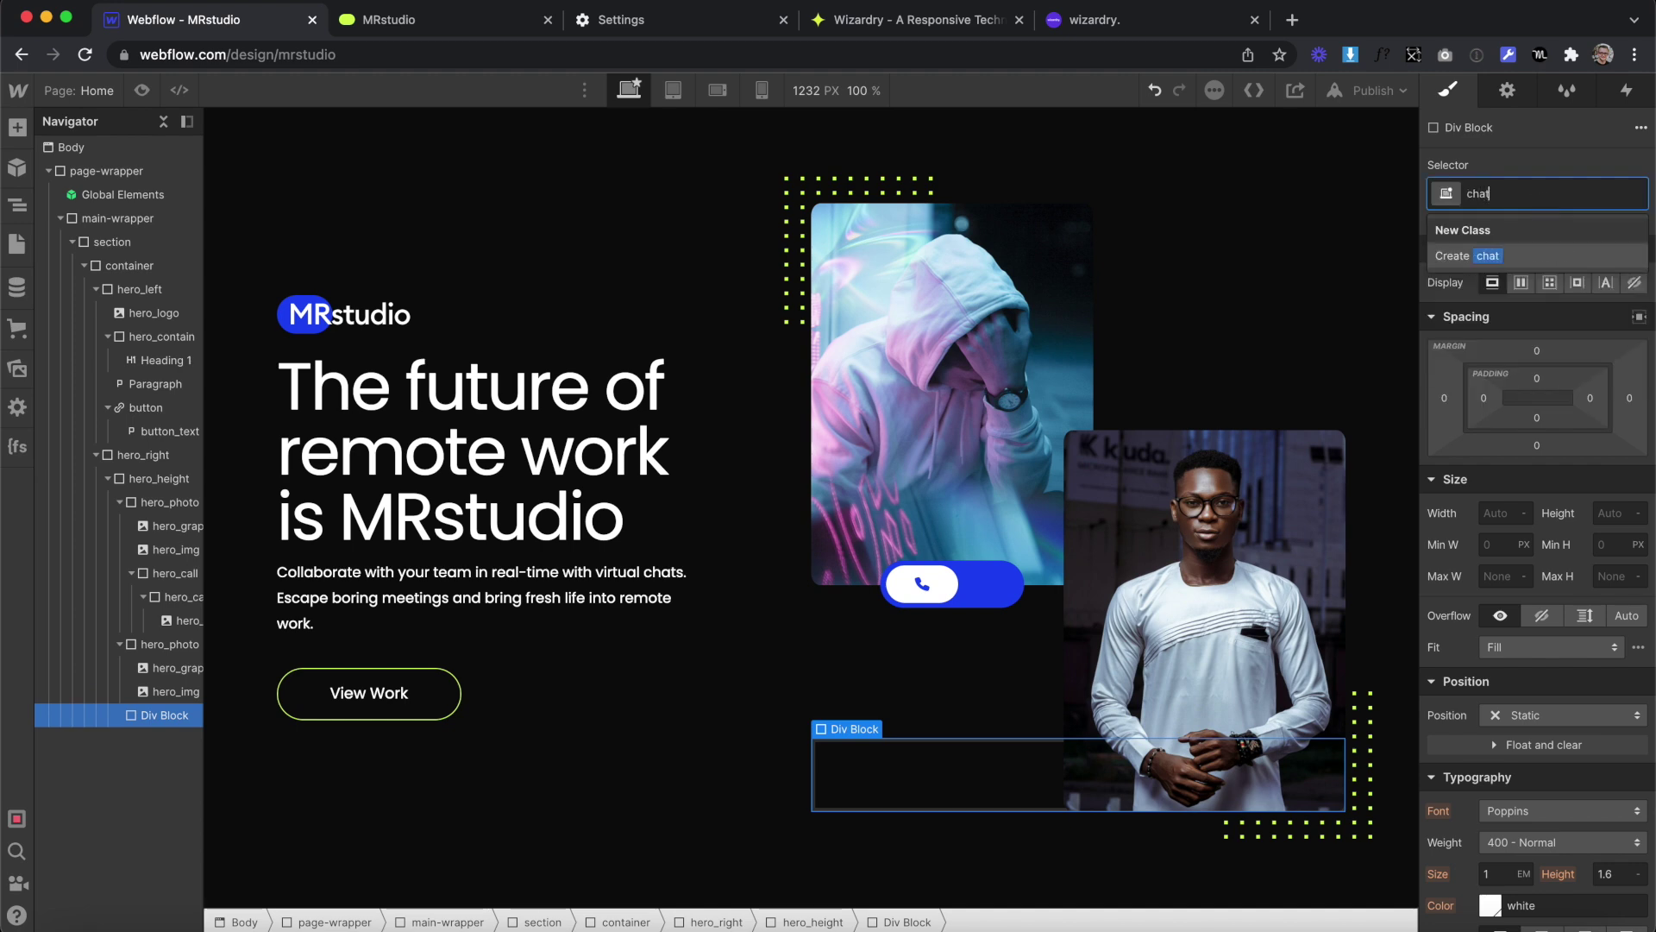
key(Return)
Position the chat div absolutely and anchor it to the top-right corner of hero_height
click(1540, 718)
click(1536, 761)
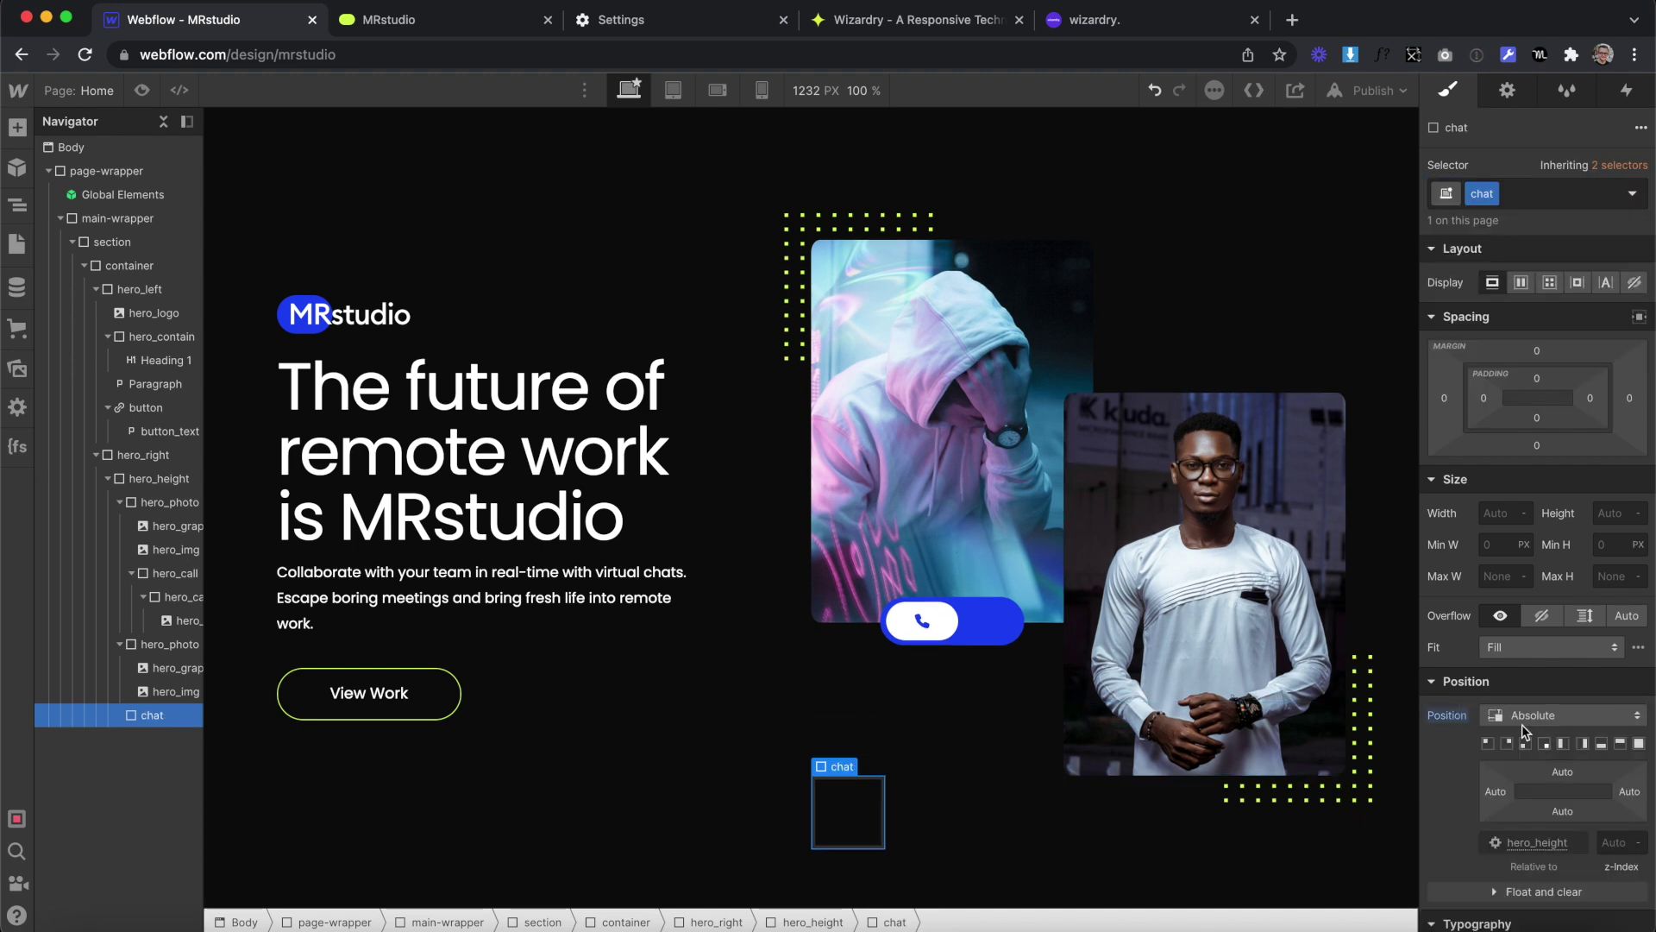
click(1508, 746)
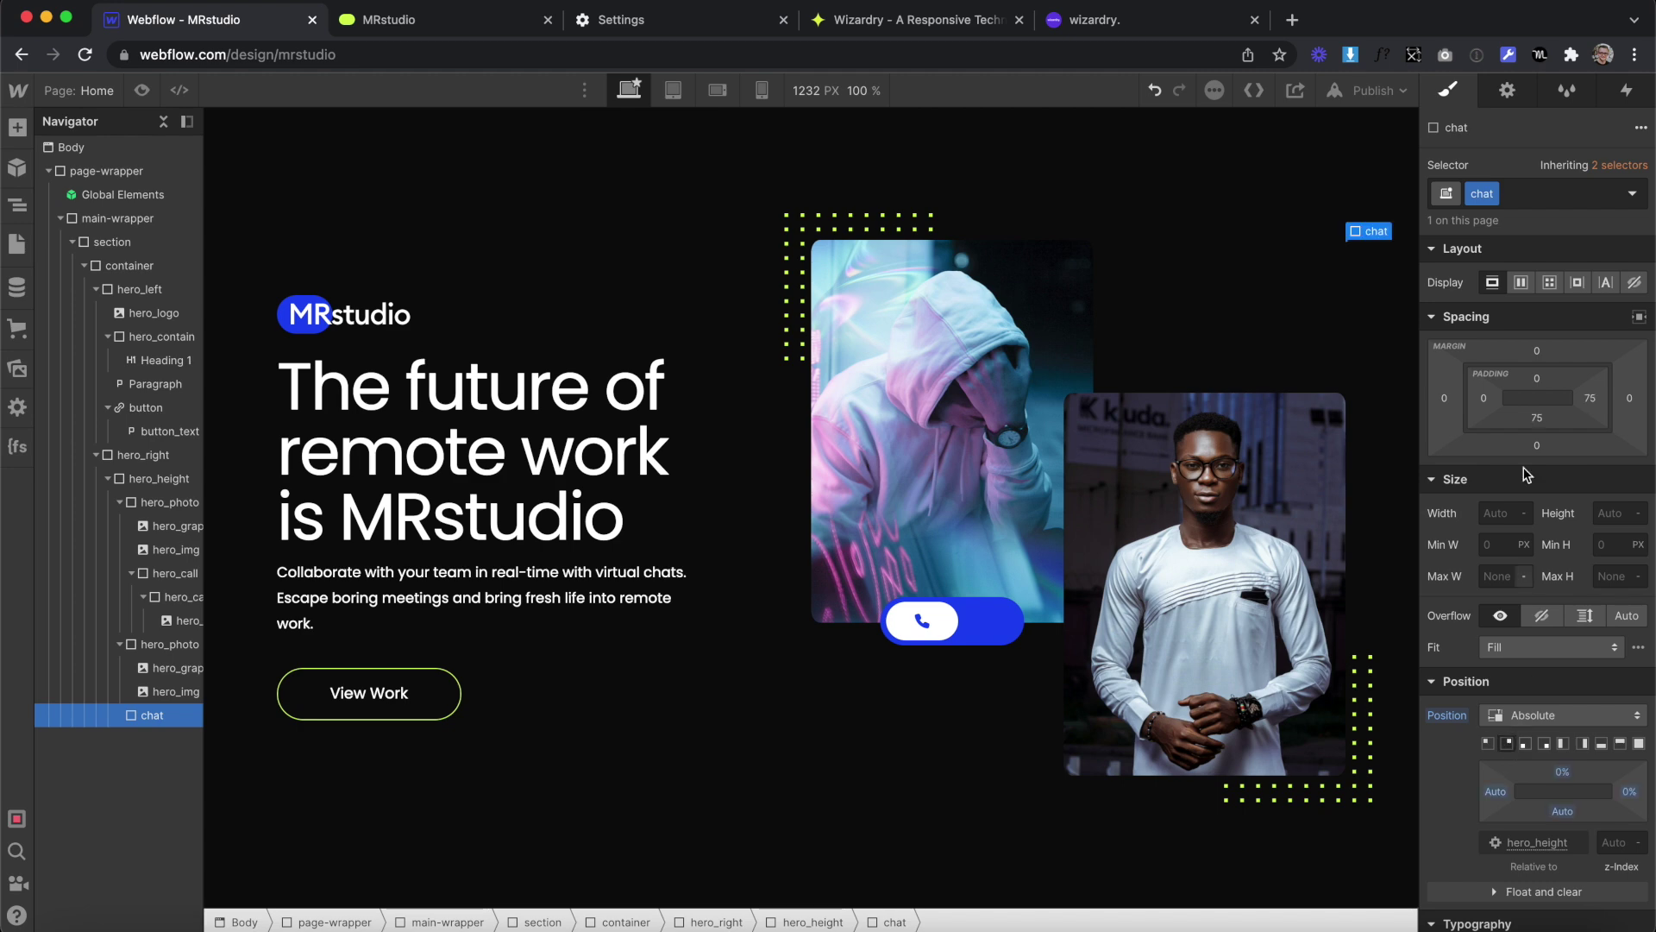
Set the chat div's width to 52.77%, copied from the second hero_photo
click(1164, 508)
key(Up)
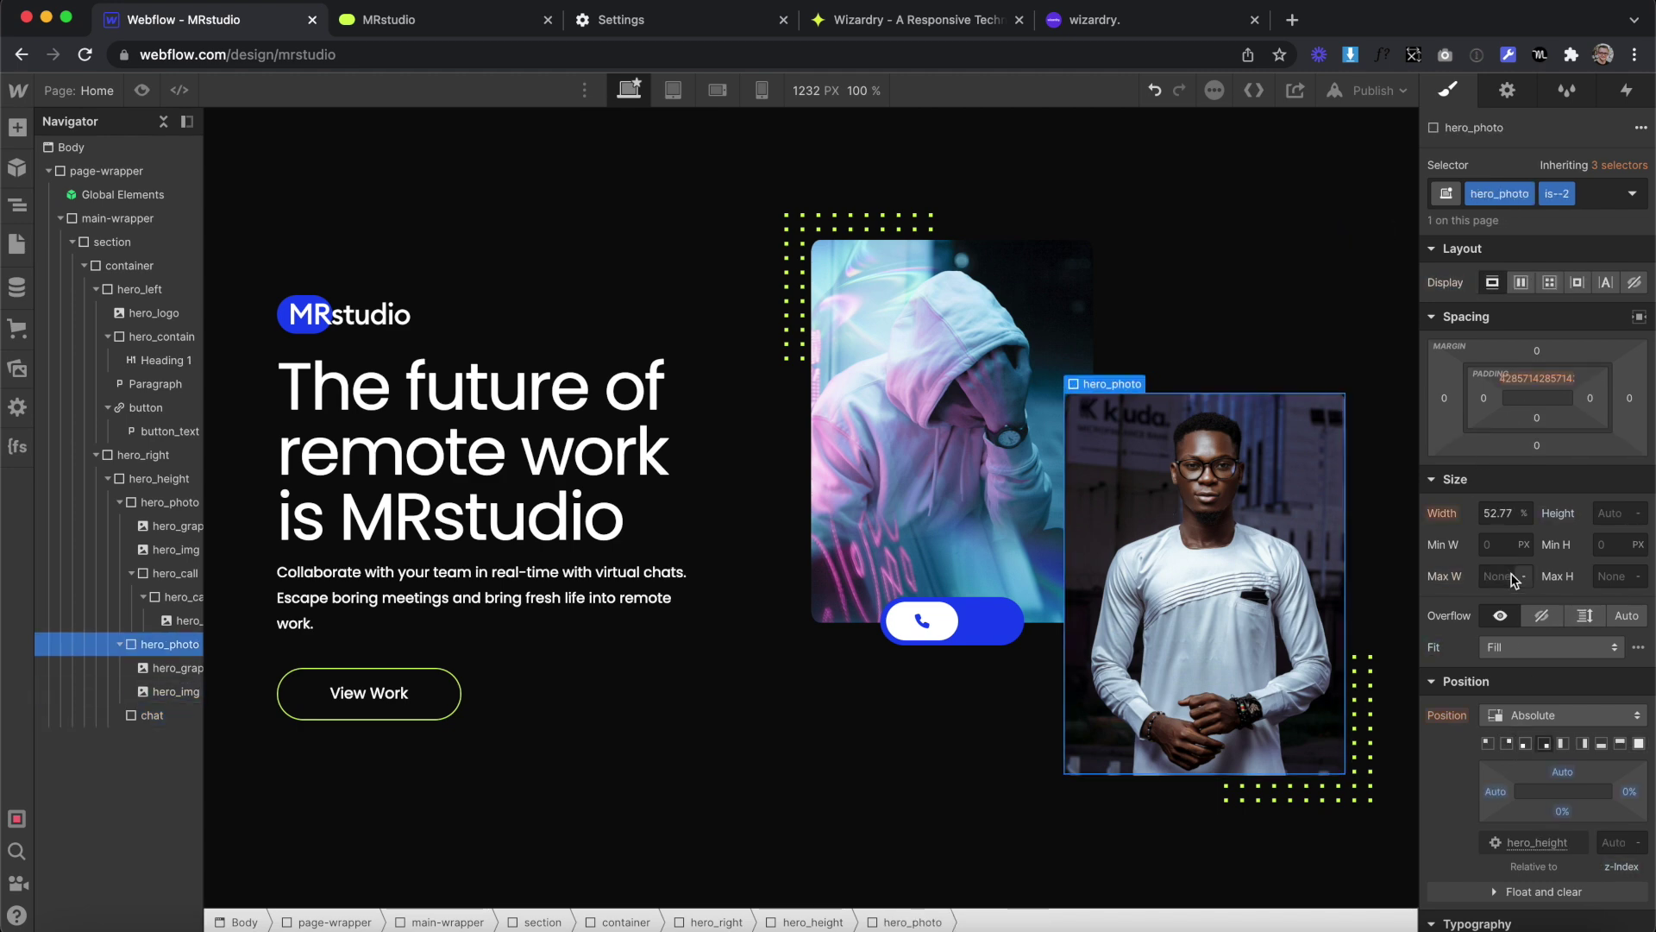
click(151, 714)
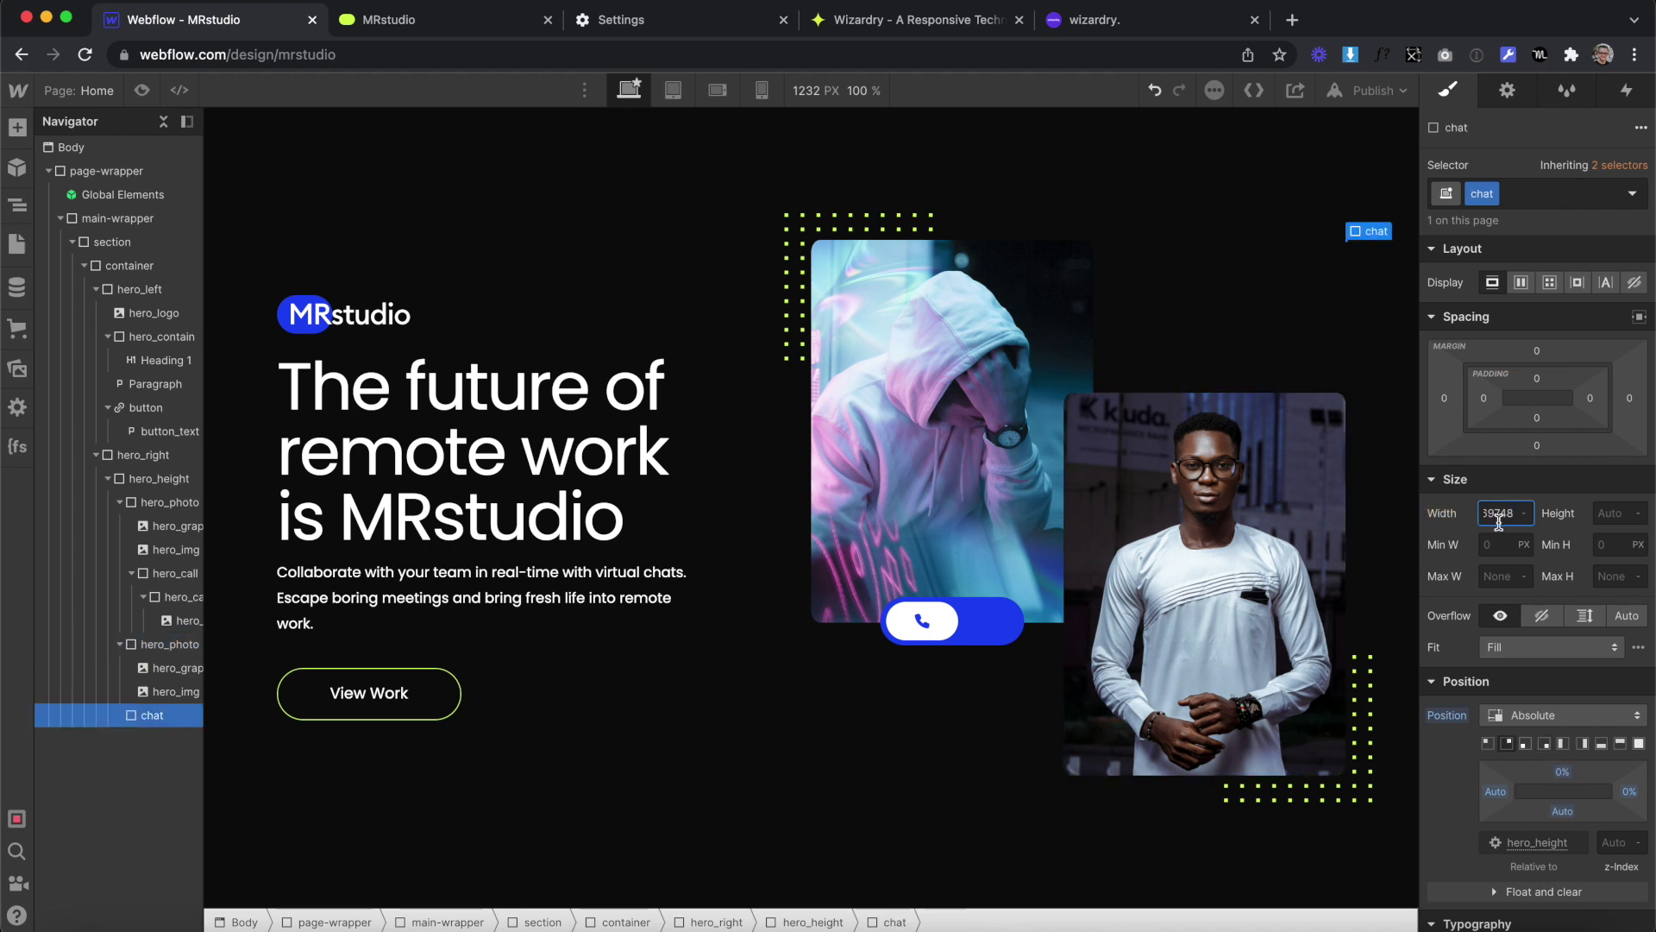
key(Return)
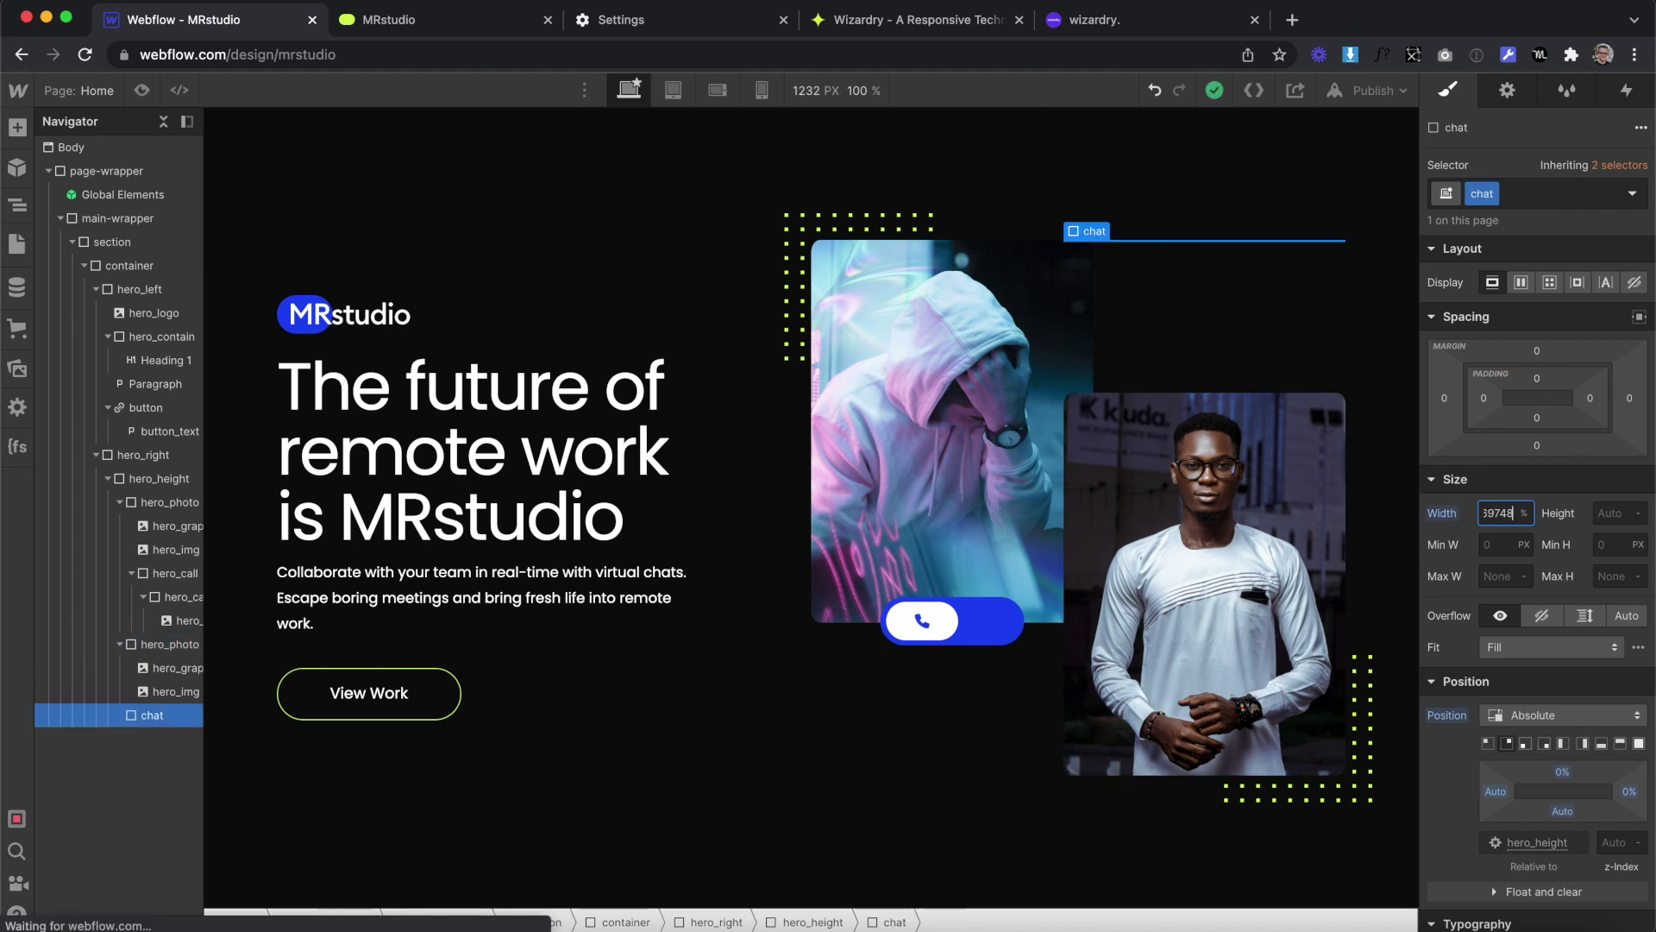
Add a div block inside chat and give it the class chat_img
click(17, 129)
drag(73, 465, 198, 775)
click(1512, 198)
text(chat_img)
key(Return)
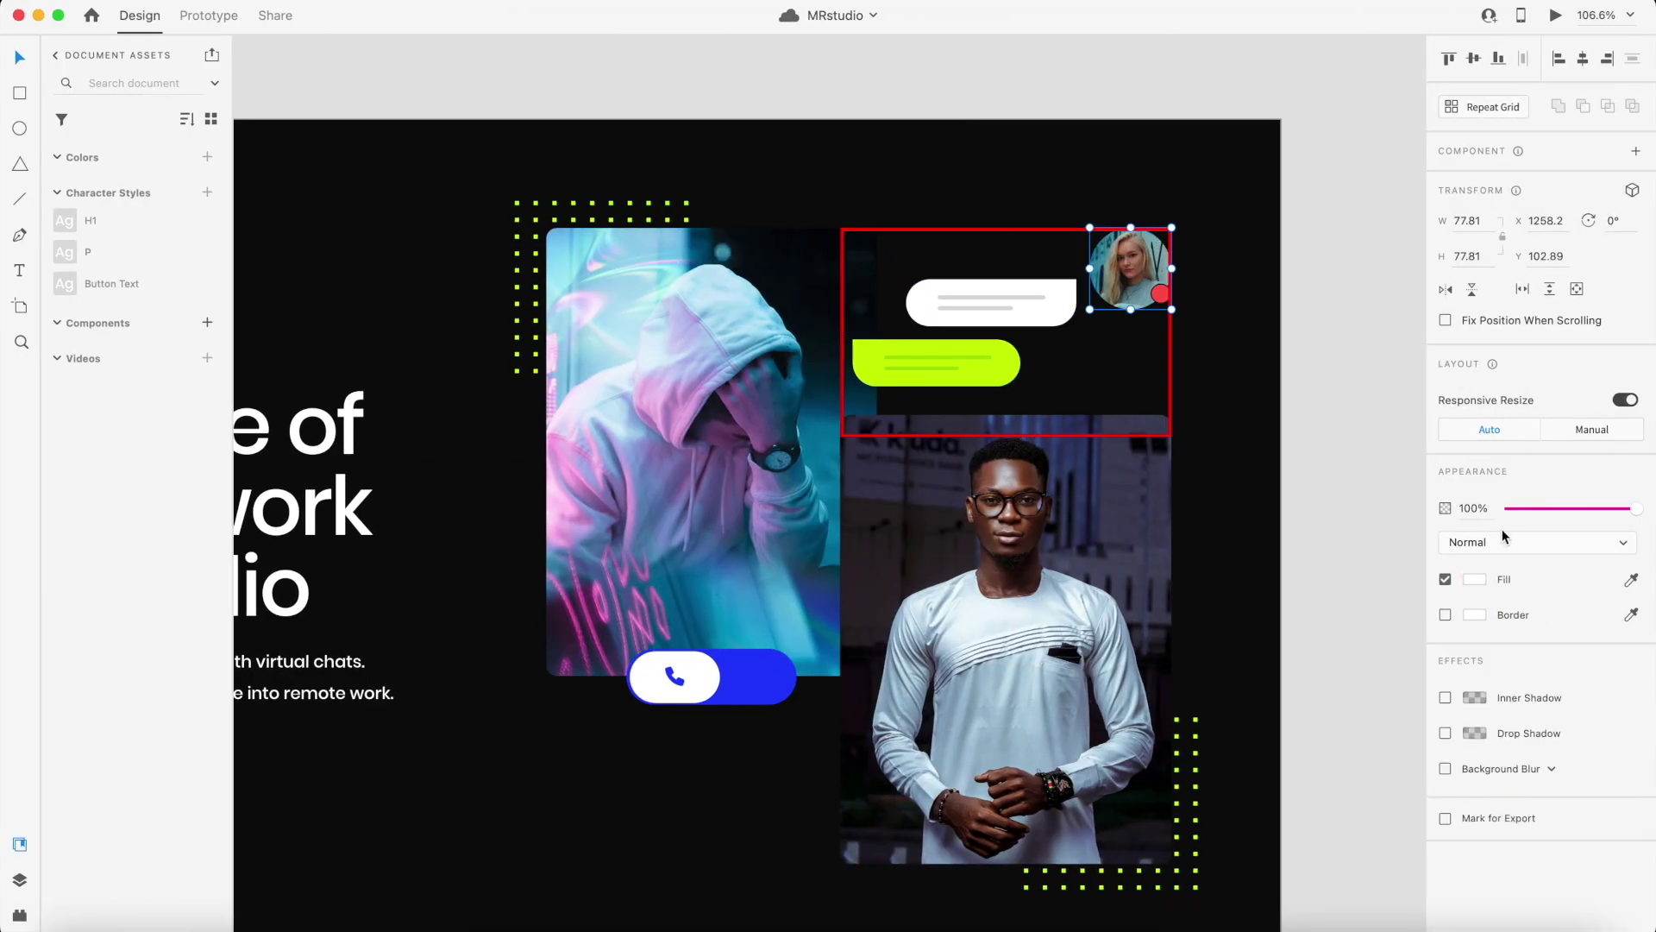
Set chat_img's width to 24.44%, calculated from the avatar and reference rectangle widths in the XD design
click(1090, 443)
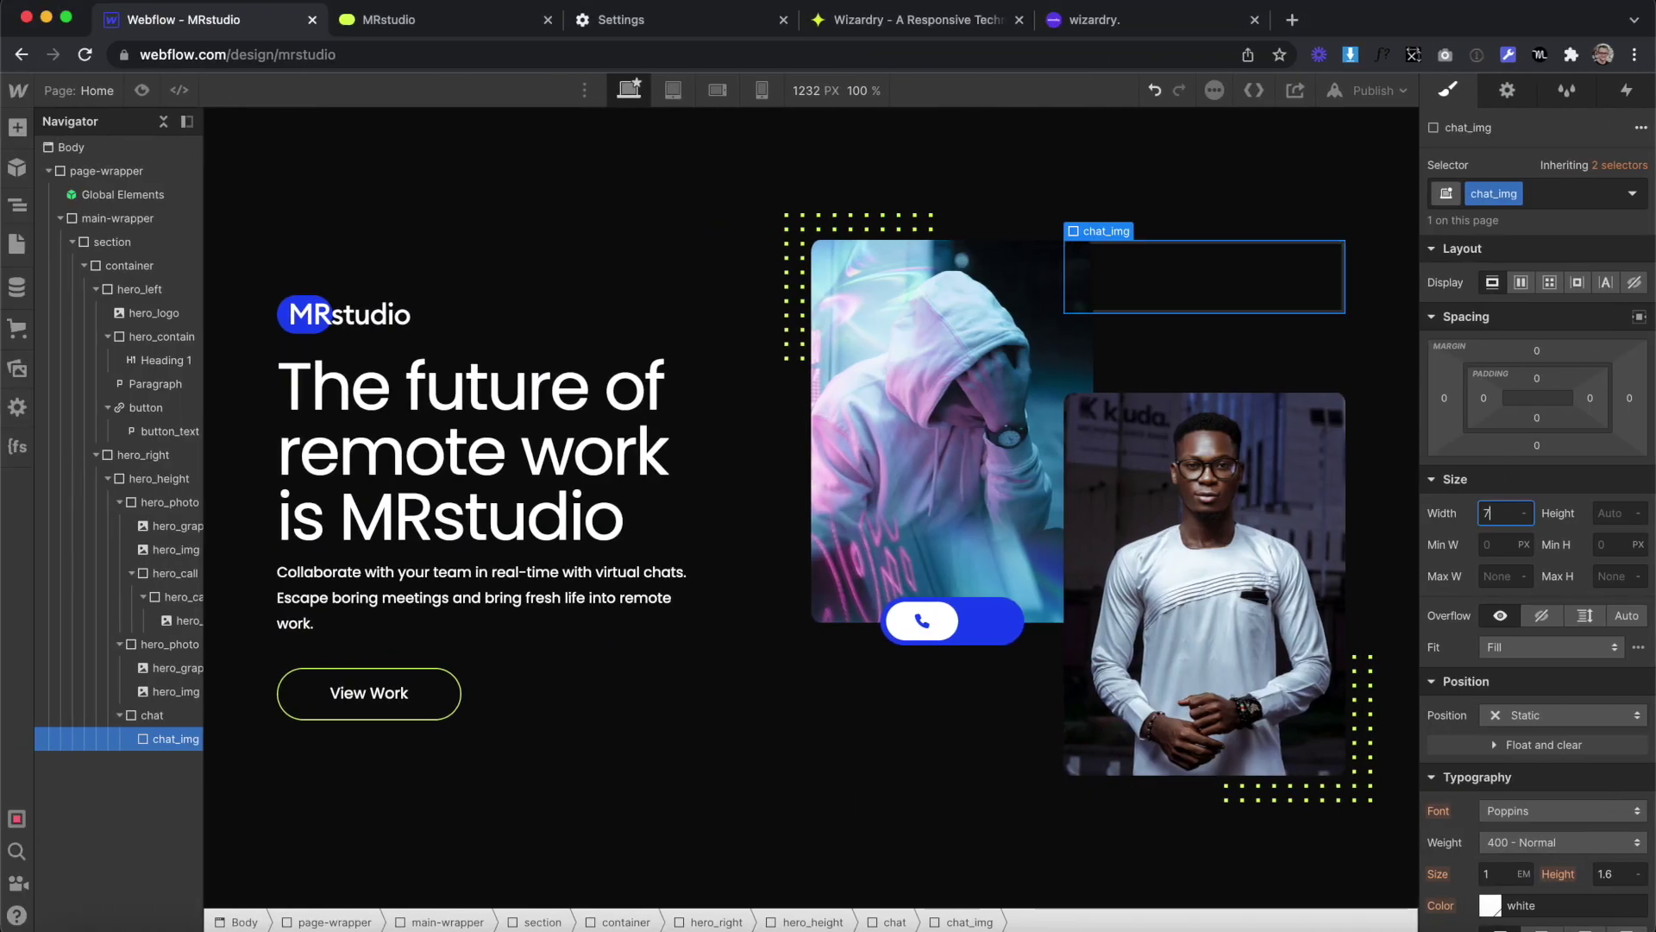
text(5*100)
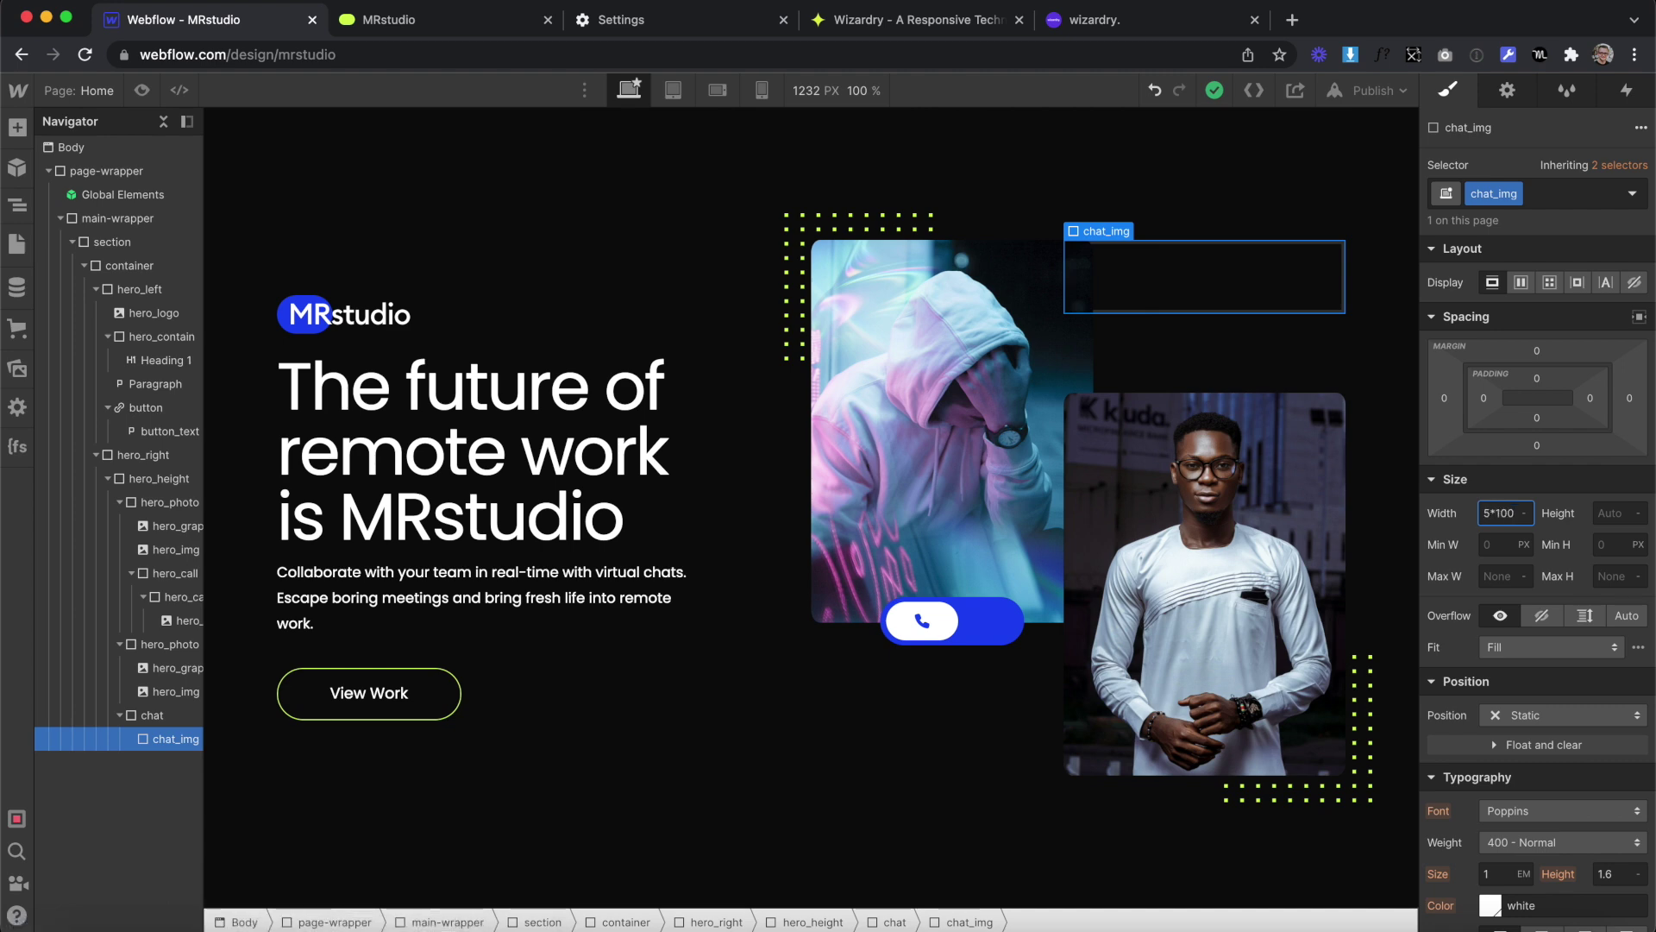
key(Return)
click(1451, 559)
Set chat_img's top padding to the same percentage as its width so the block becomes square
click(1497, 517)
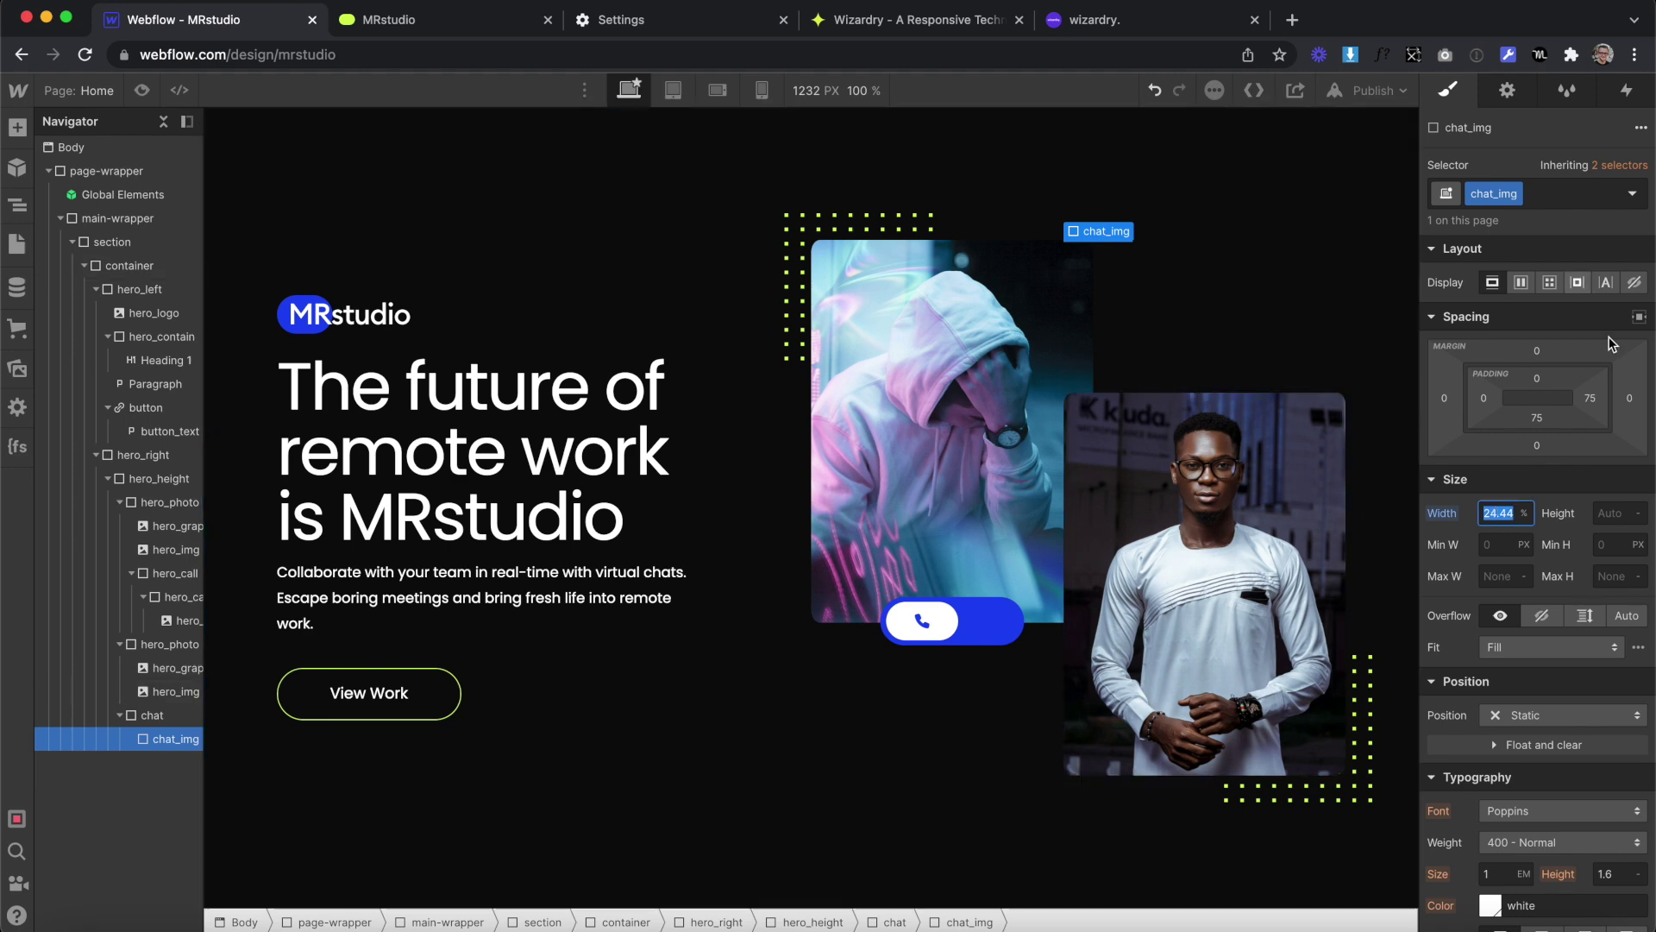
click(1537, 378)
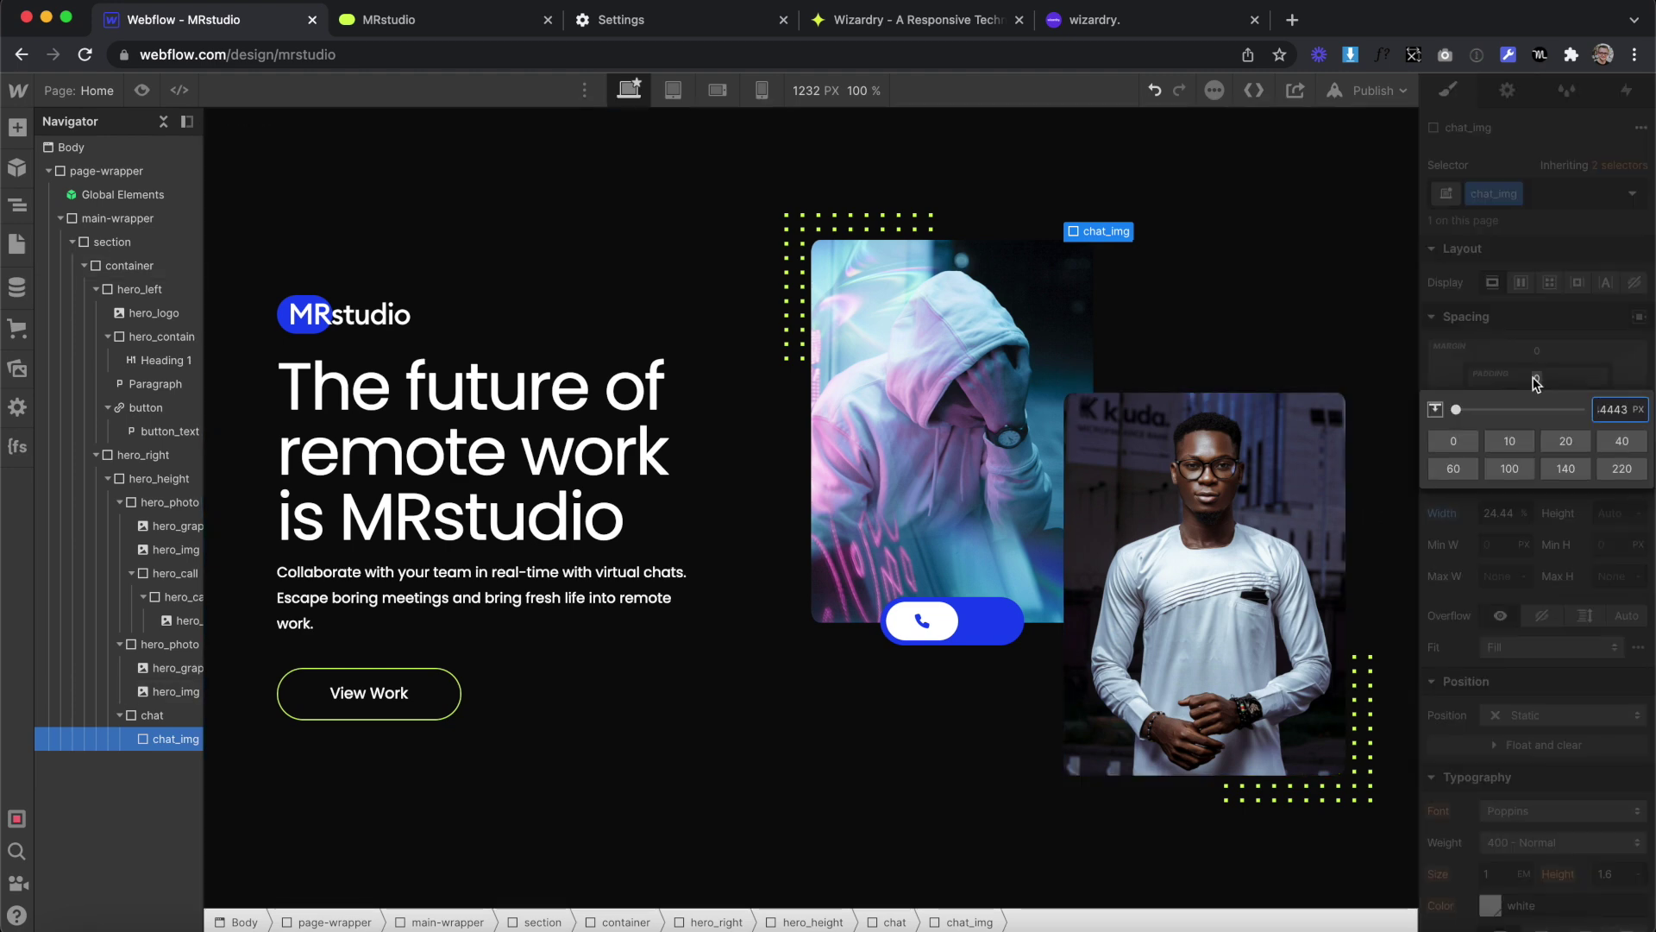
key(Return)
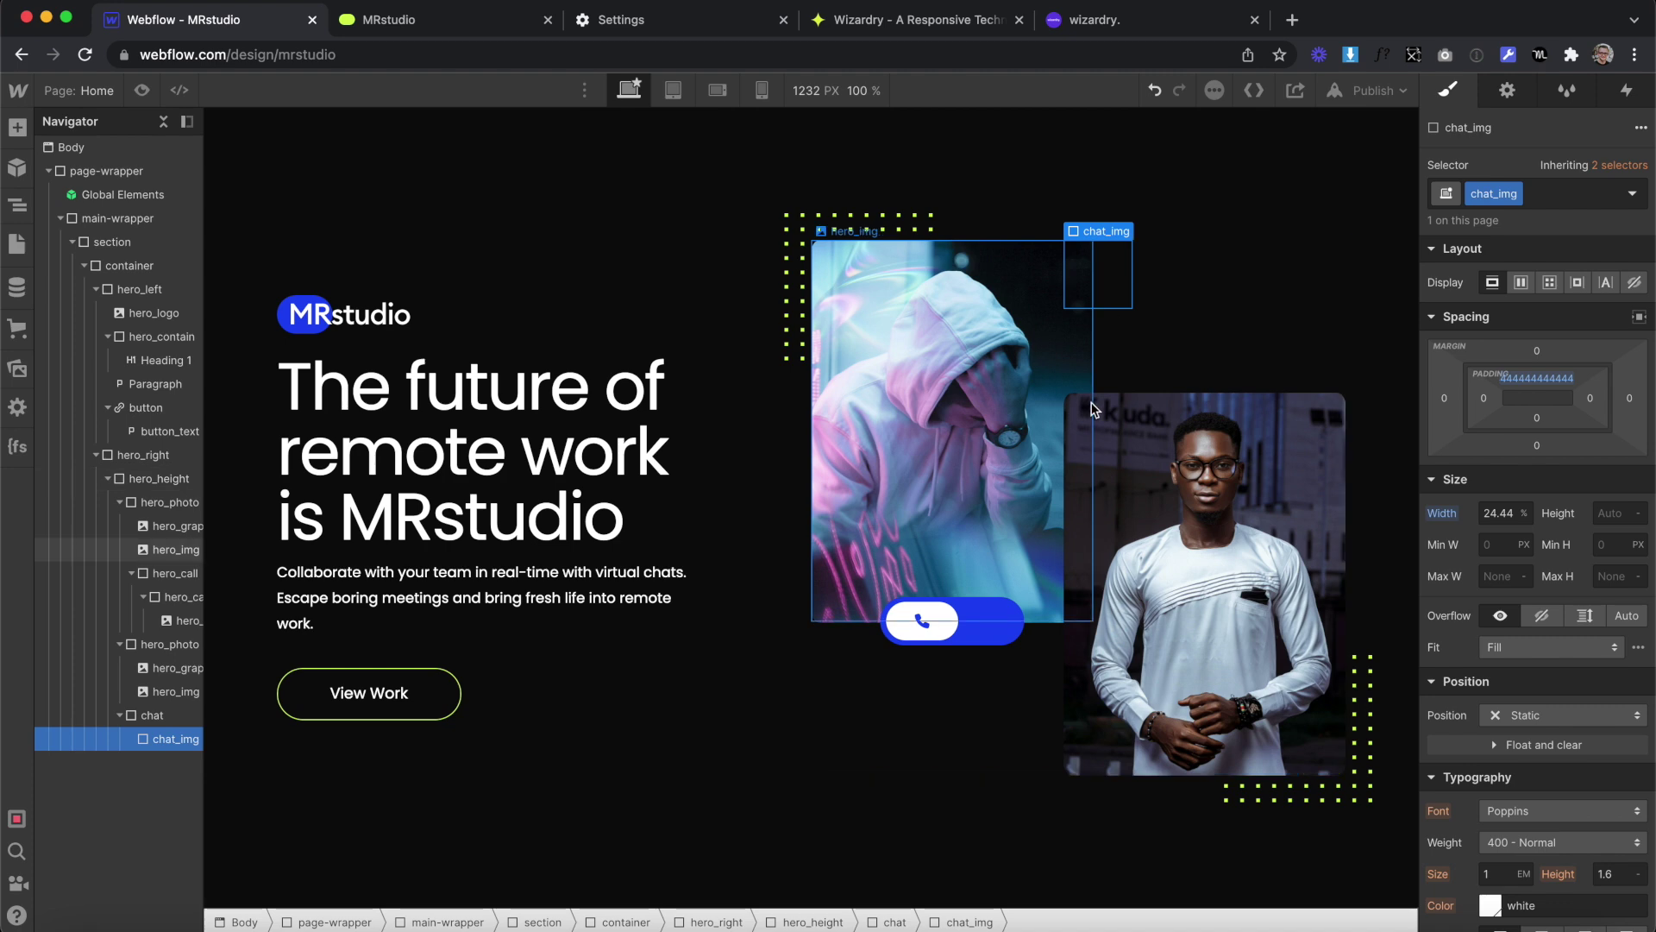
Round chat_img into a circle with a 100 VW border radius
scroll(1535, 715, down, 4)
scroll(1534, 714, down, 6)
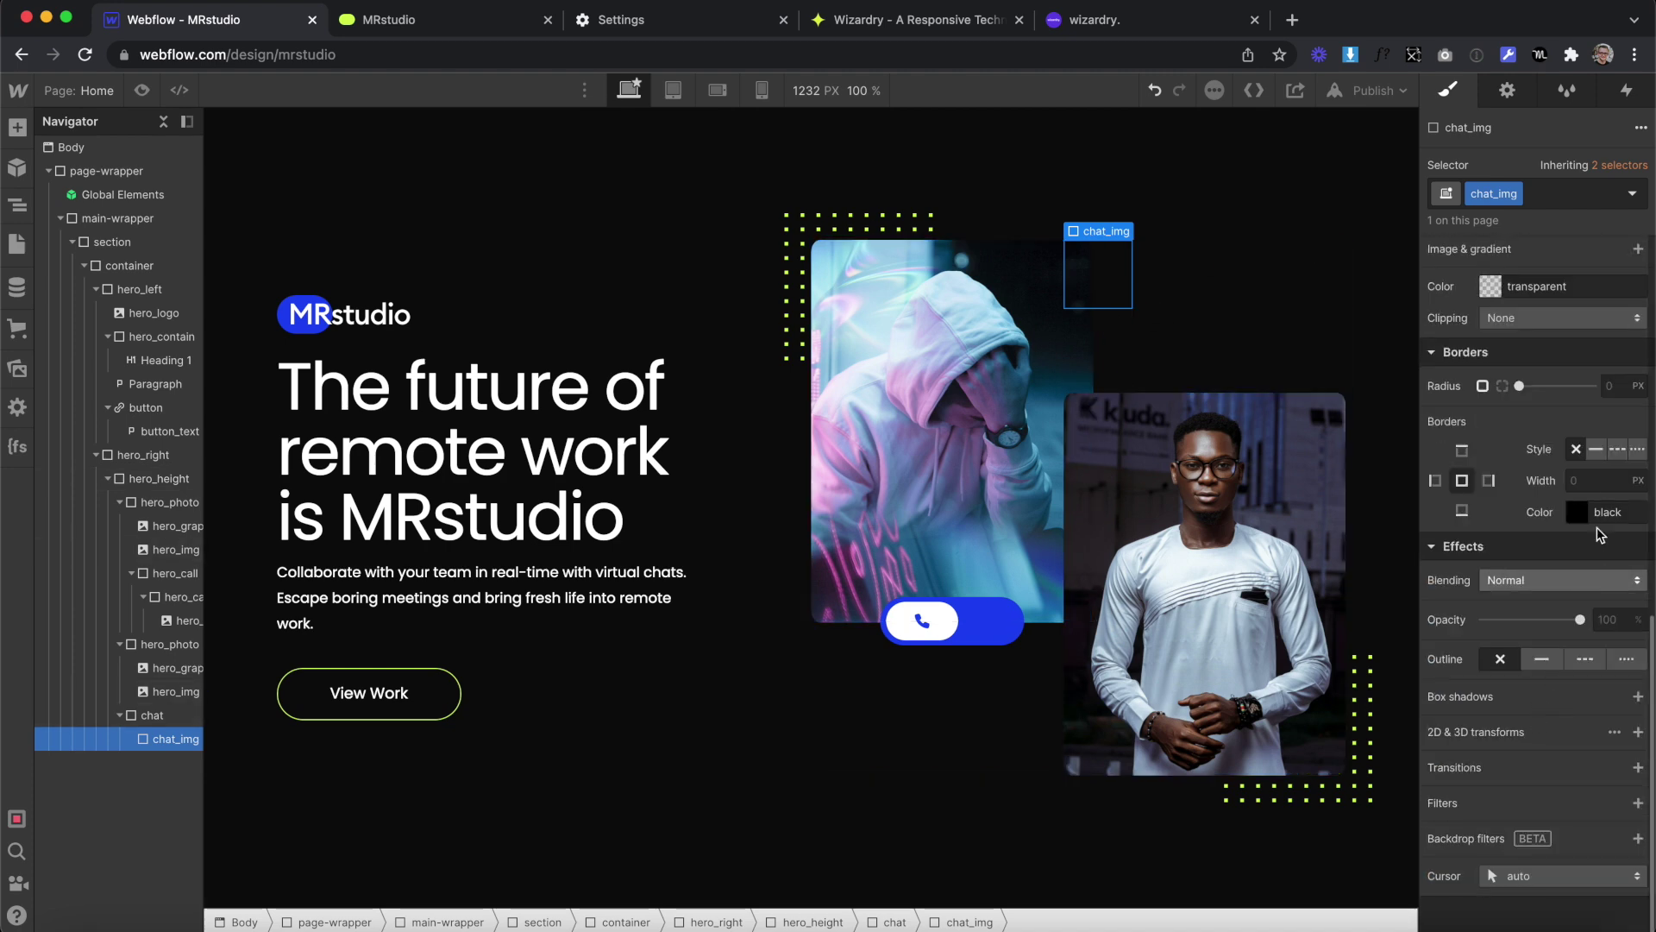
text(100)
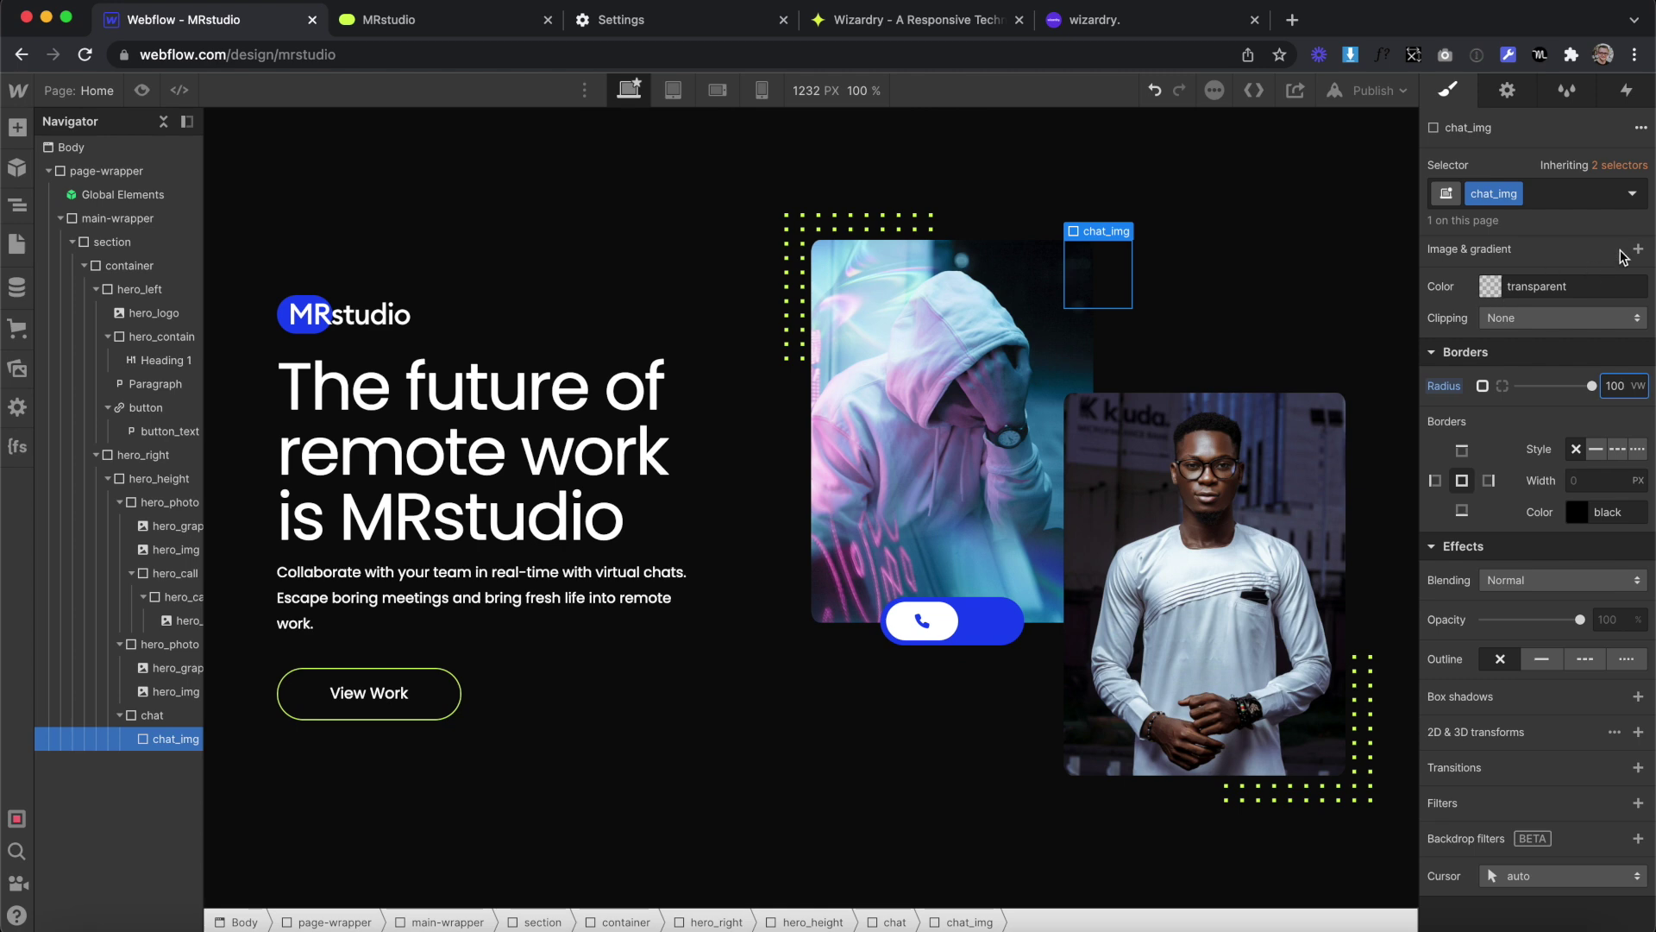
Give chat_img the background image image3.jpg and size it to Cover
click(1637, 249)
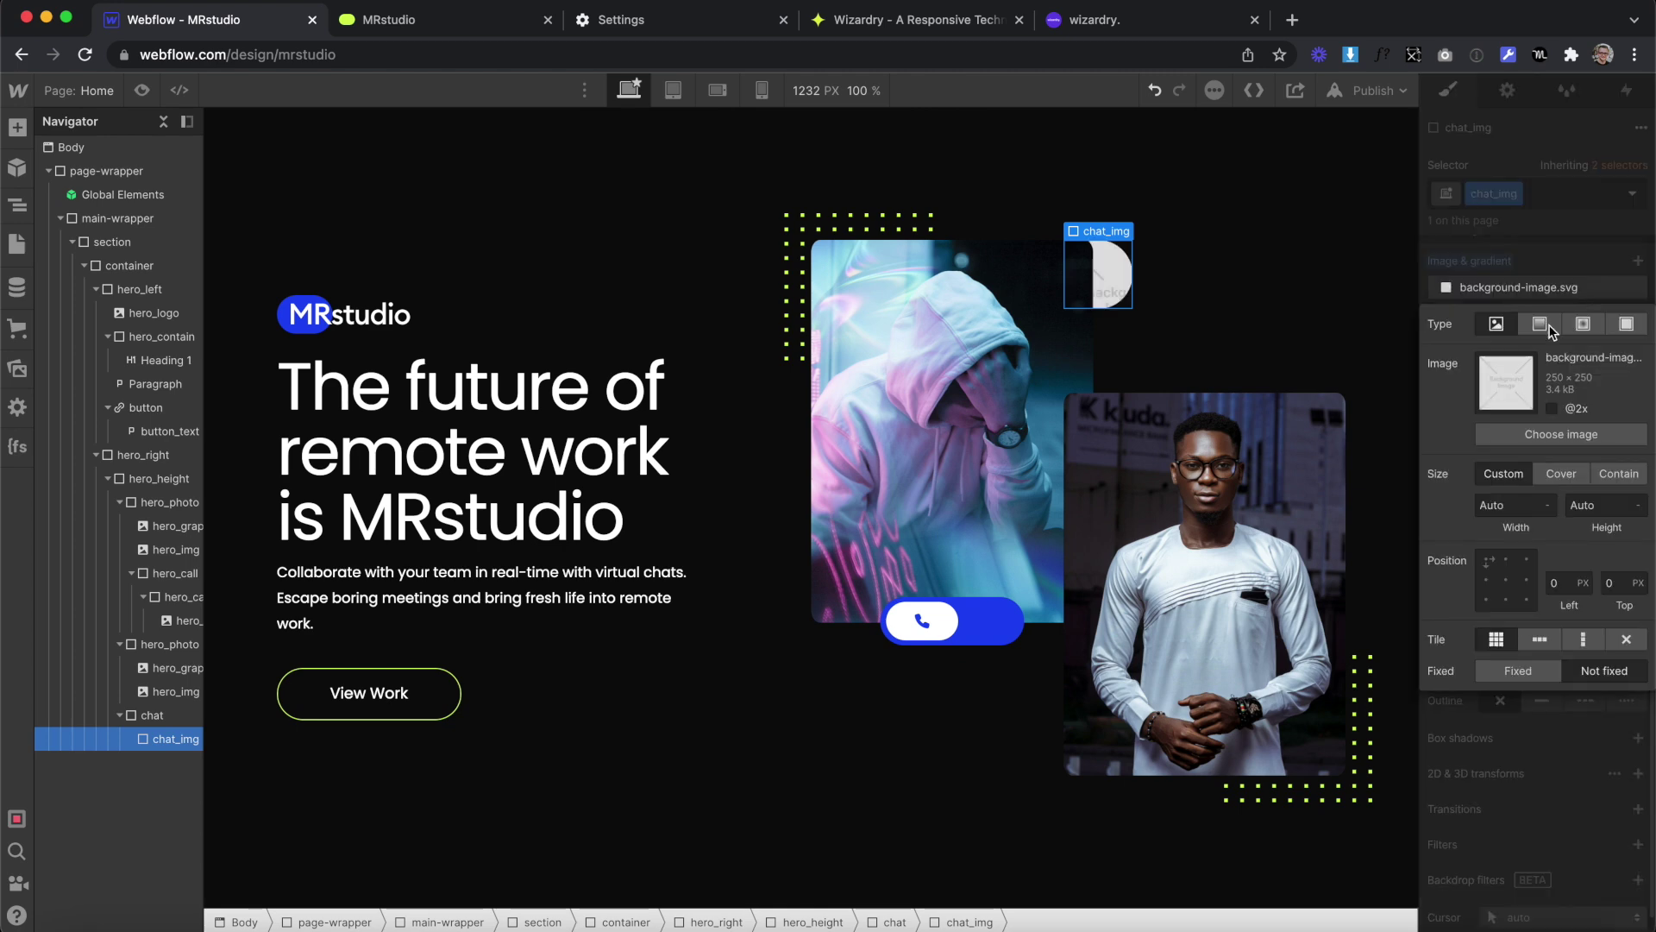
click(1523, 434)
click(237, 283)
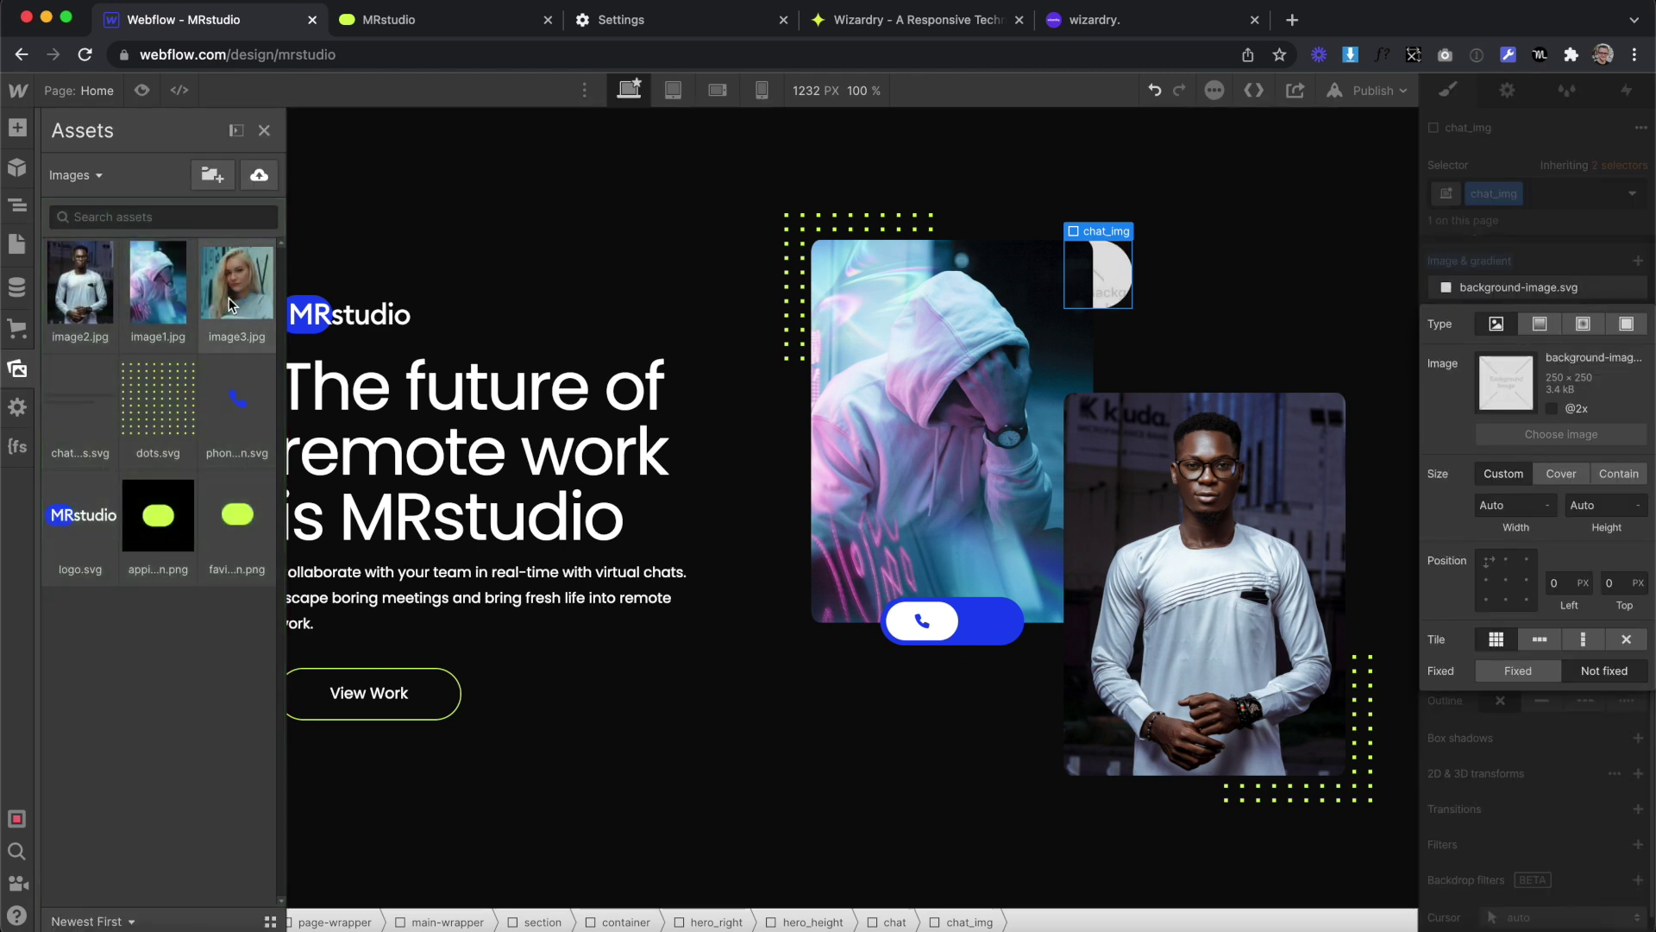
click(1550, 223)
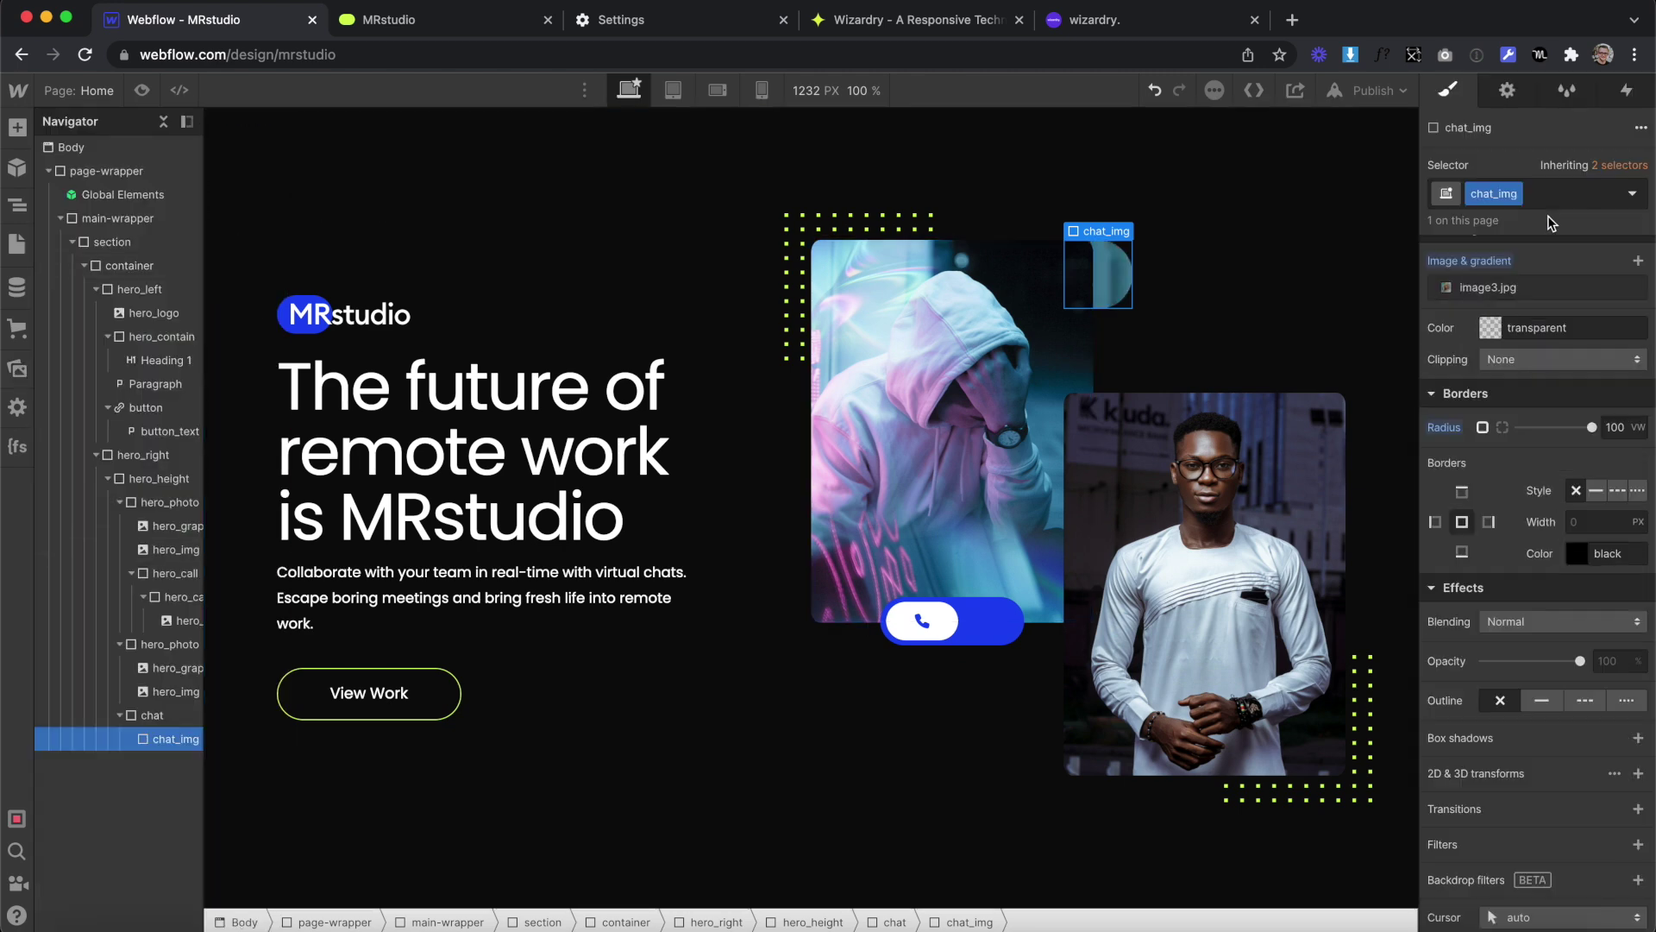
click(1526, 292)
click(1562, 473)
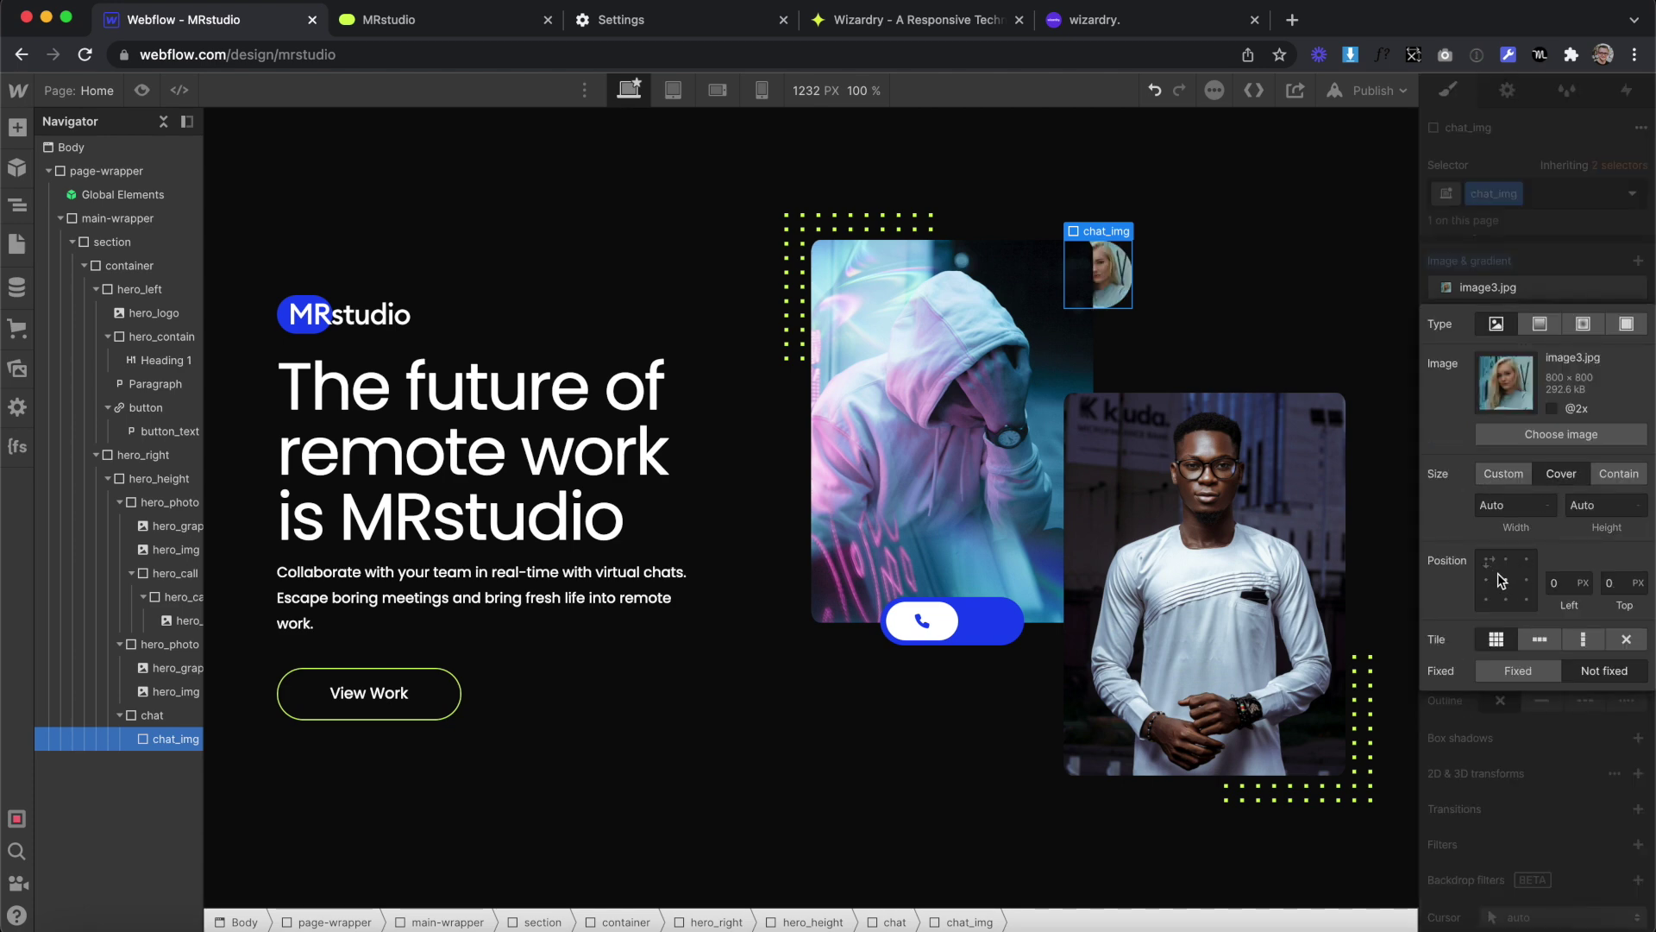
click(1526, 807)
Set the chat div's z-index to 10 so it sits in front of the first photo
right_click(158, 716)
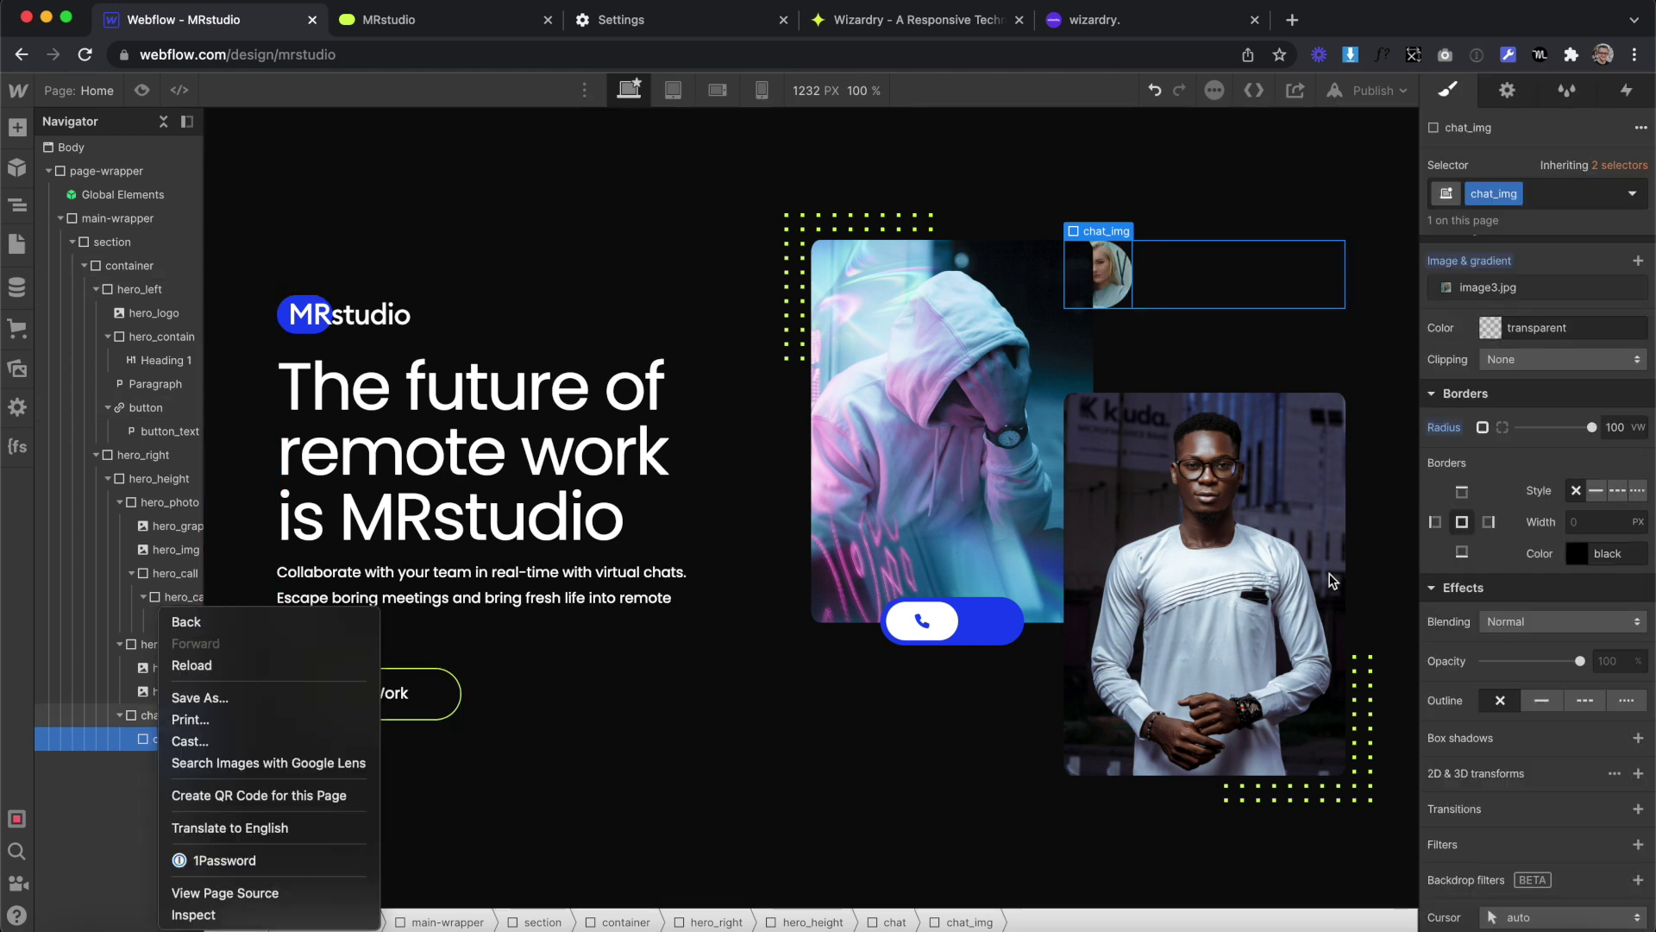
click(31, 691)
click(144, 717)
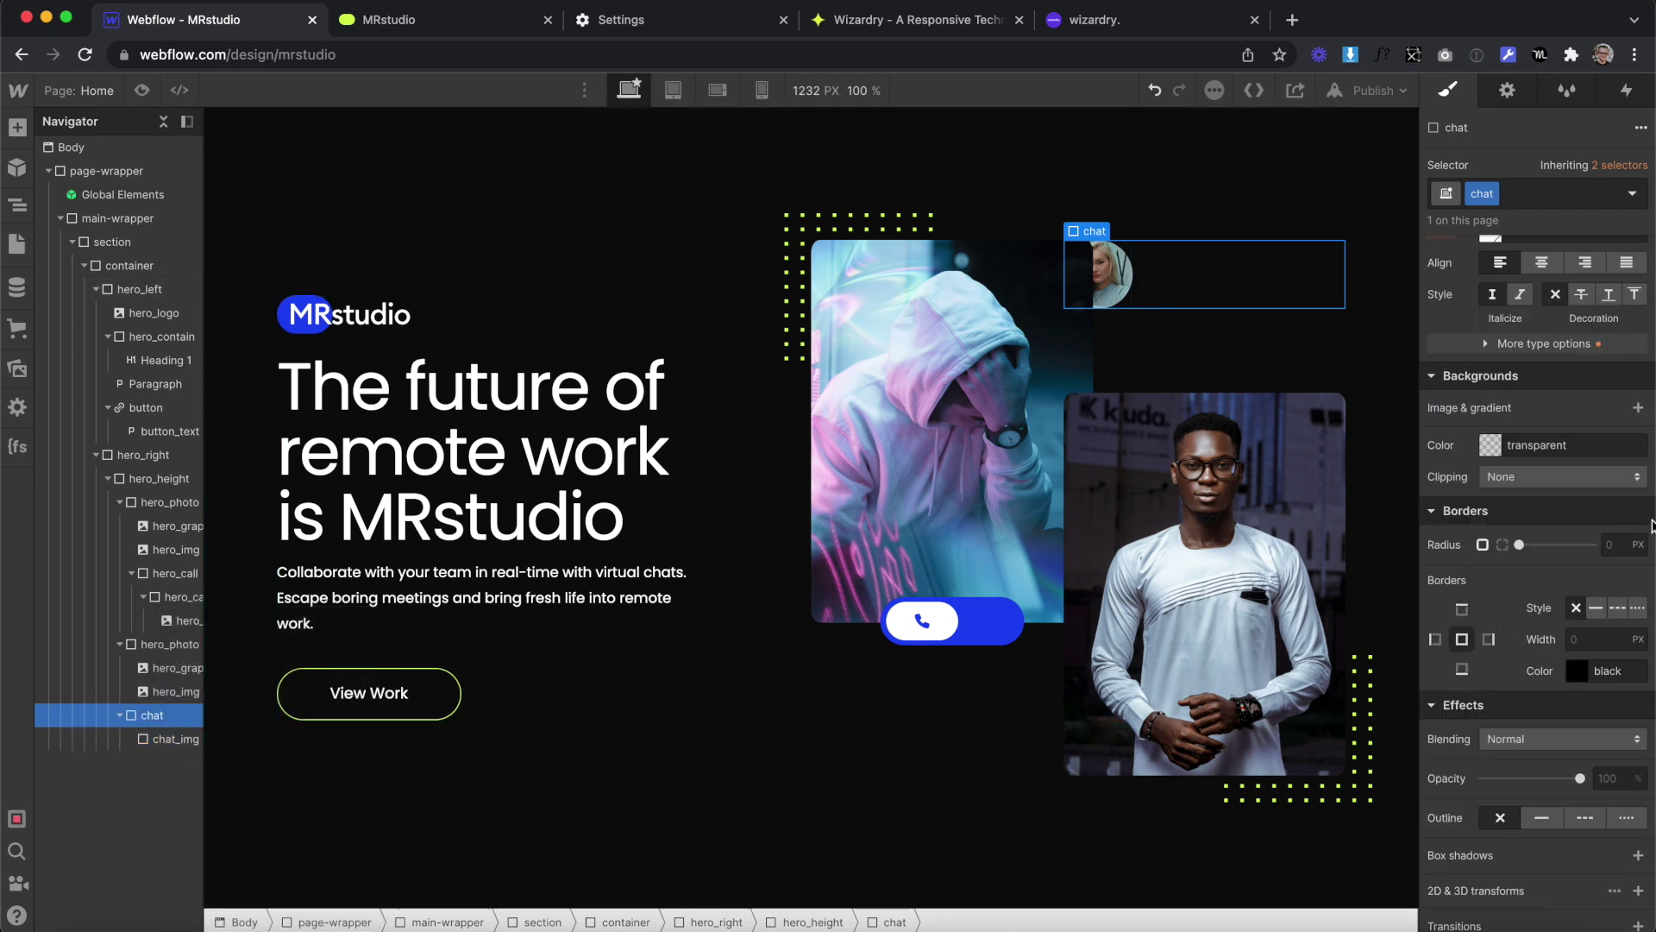
scroll(1630, 509, up, 3)
scroll(1626, 483, up, 3)
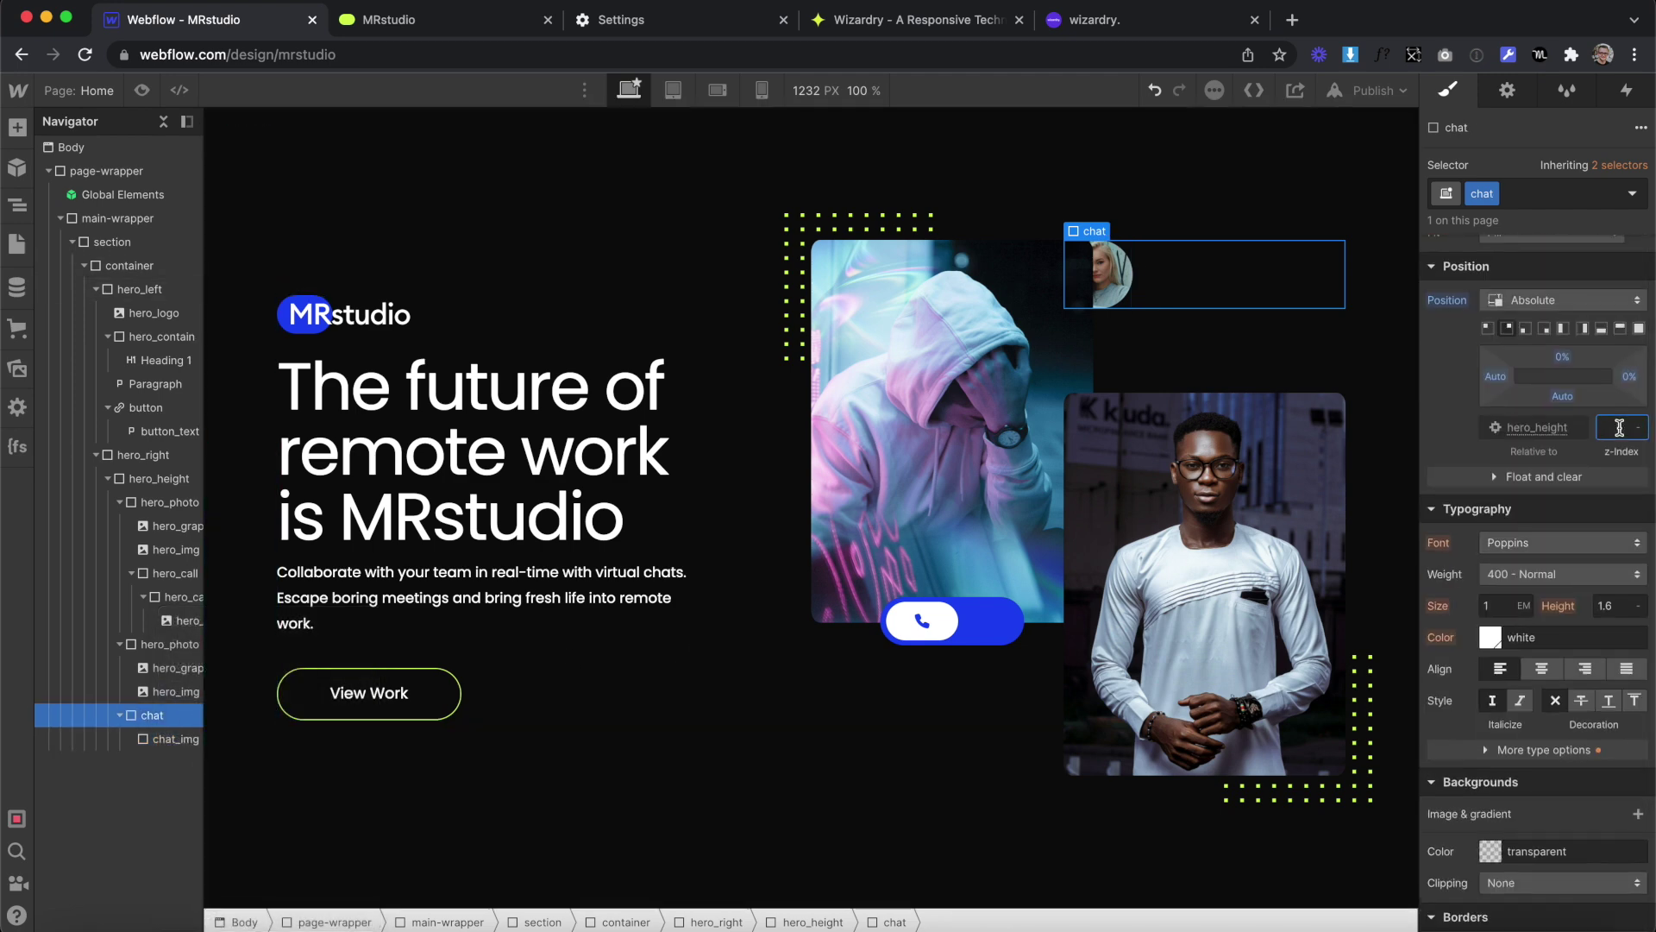
text(10)
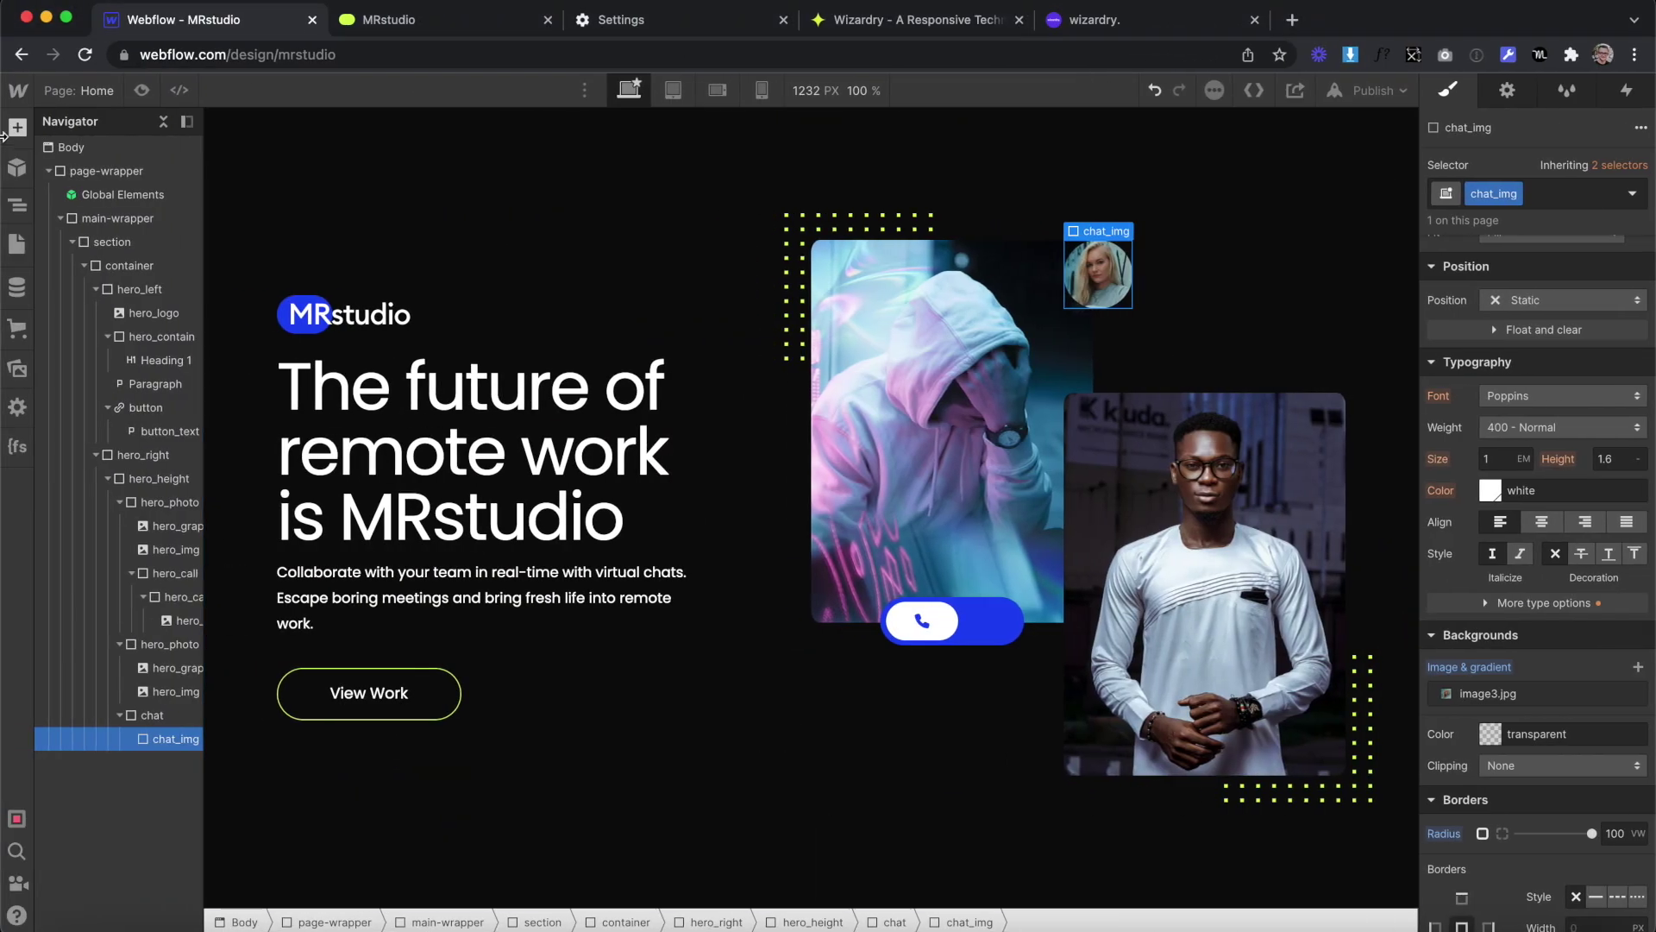
Add a div block inside chat_img and give it the class chat_dot
click(18, 128)
drag(170, 645, 186, 763)
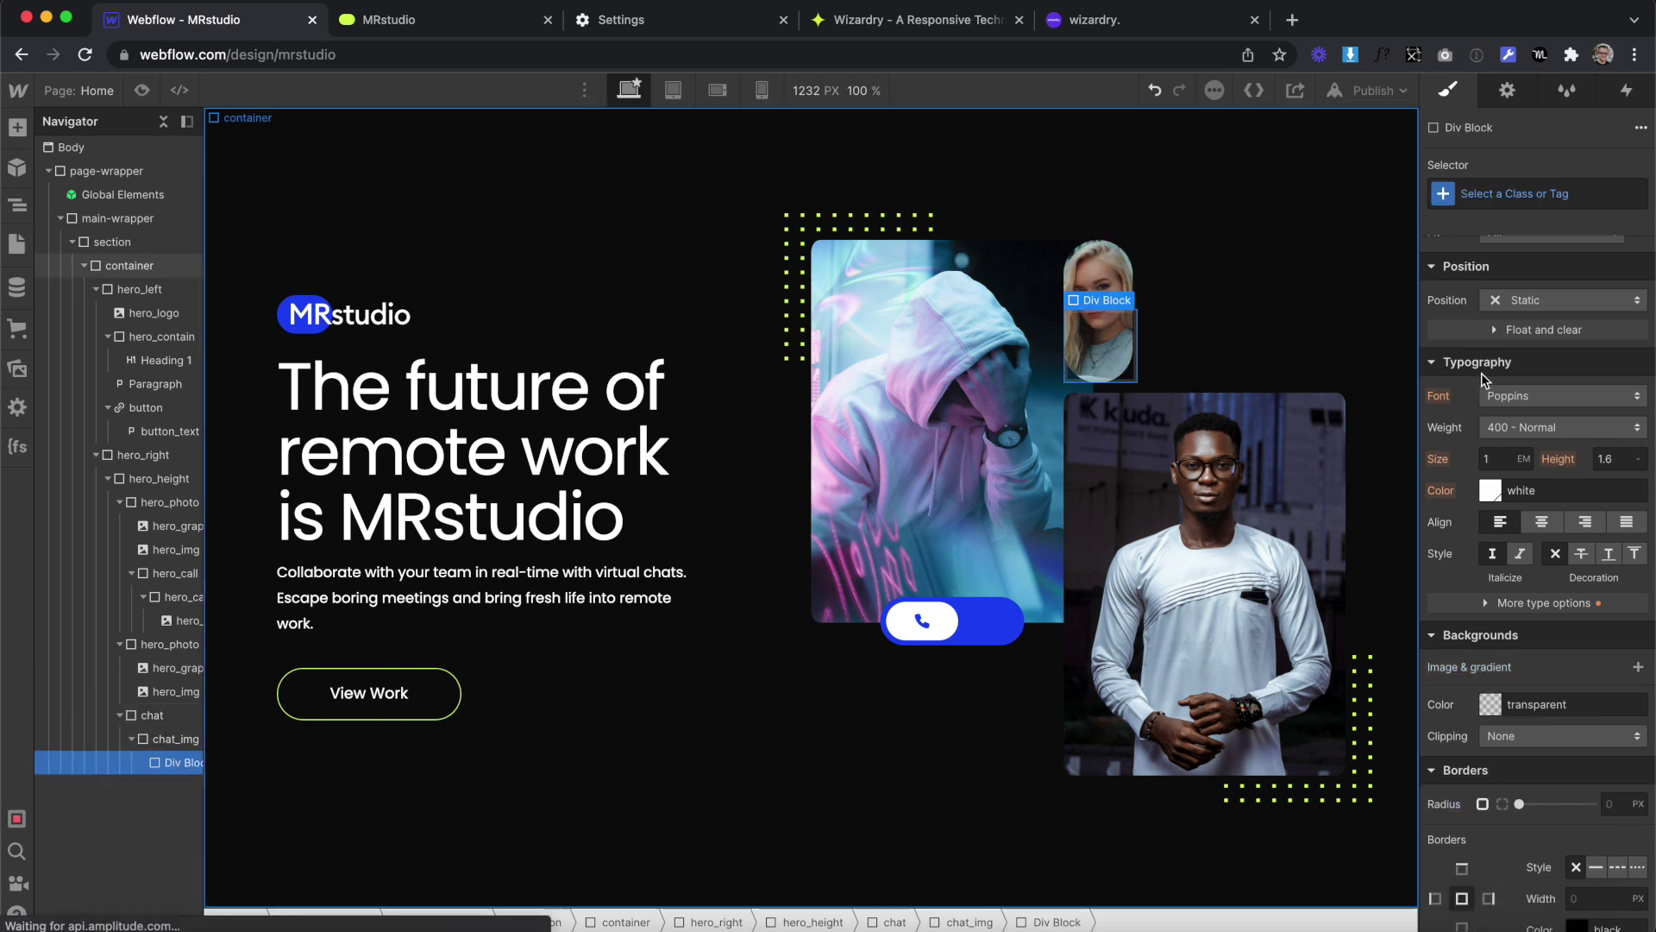
click(1542, 193)
text(chat_dot)
key(Return)
Position chat_dot absolutely at the bottom right and set its parent chat_img to Relative
click(1524, 300)
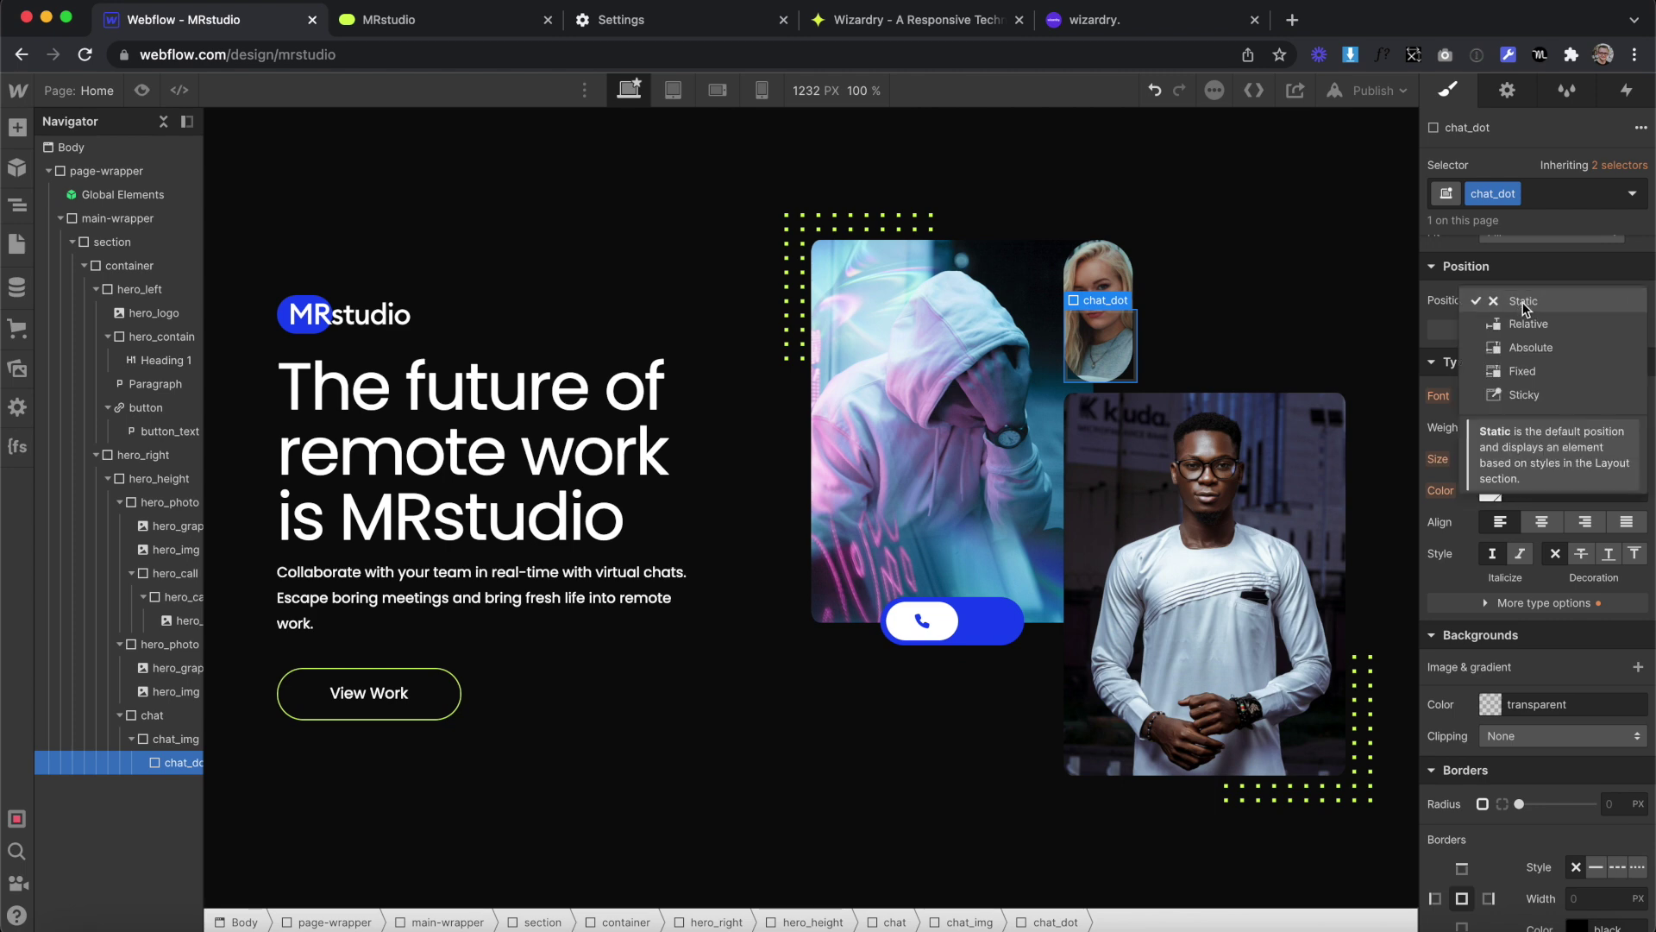
click(1526, 346)
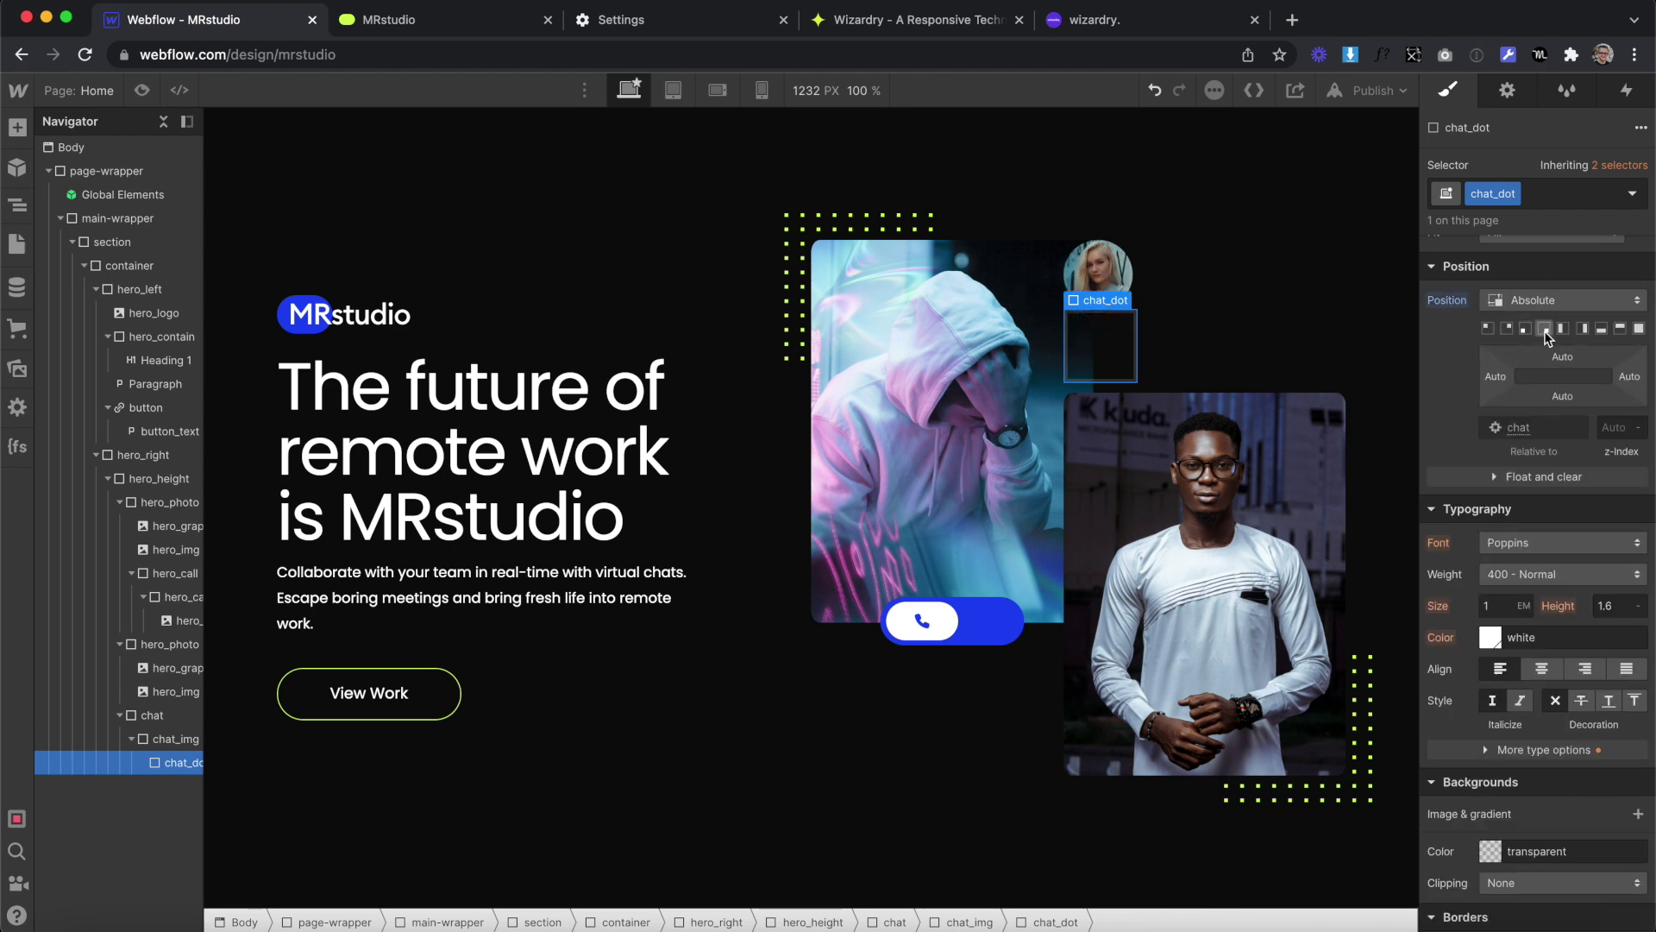
click(1545, 330)
click(160, 737)
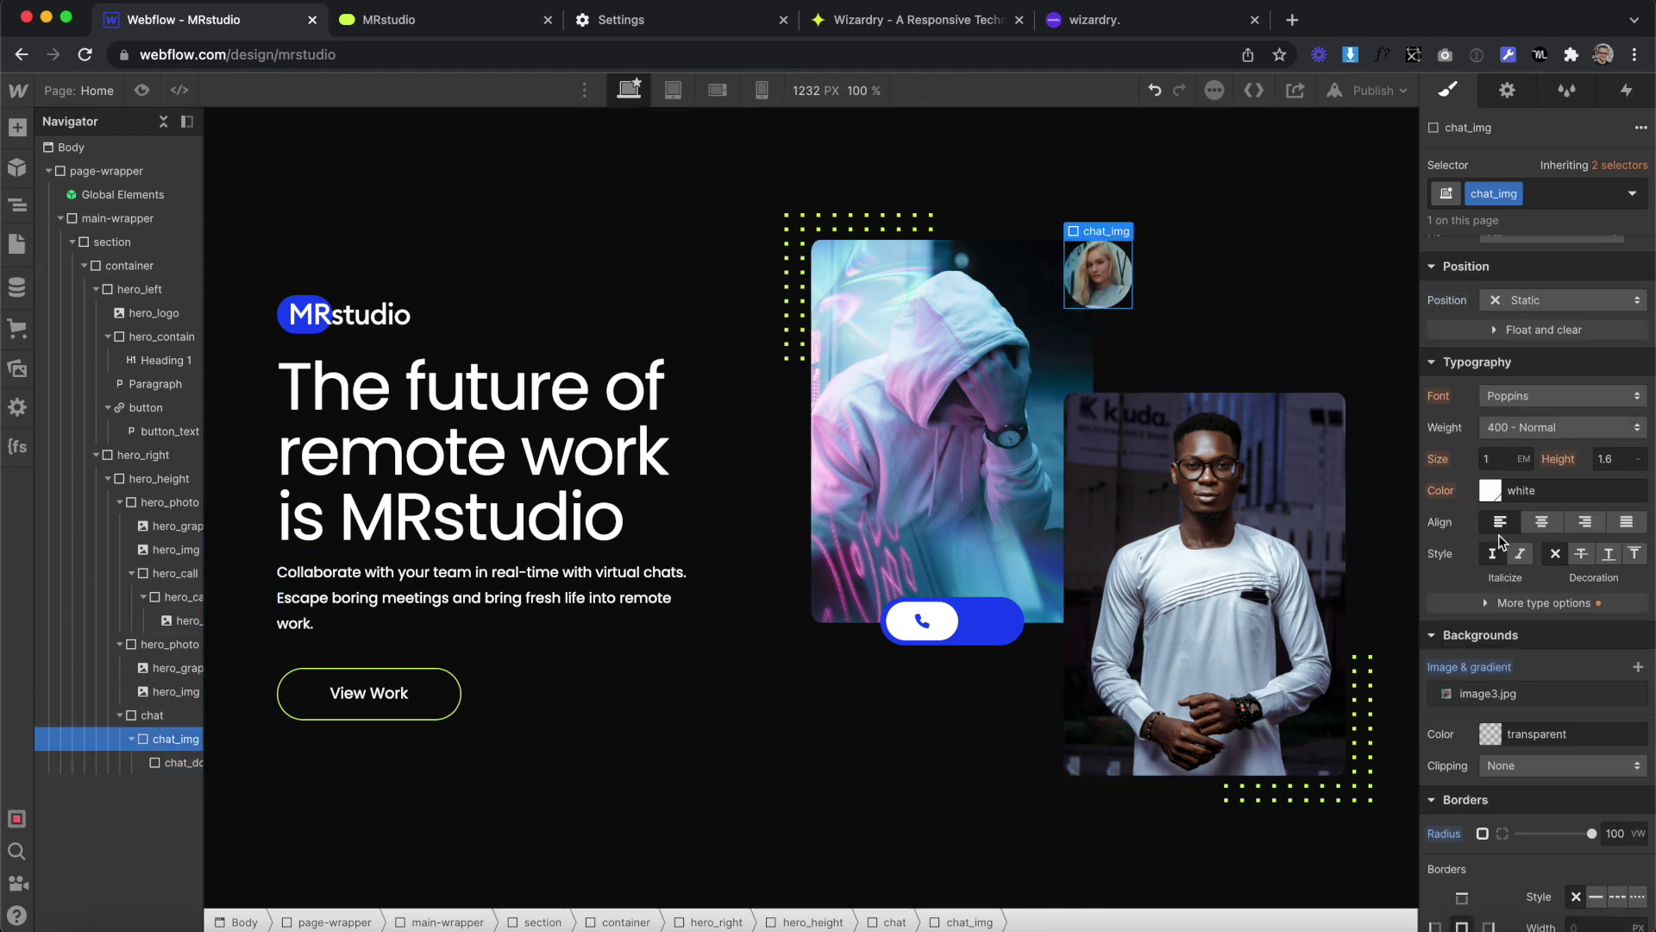
click(1544, 300)
click(1526, 323)
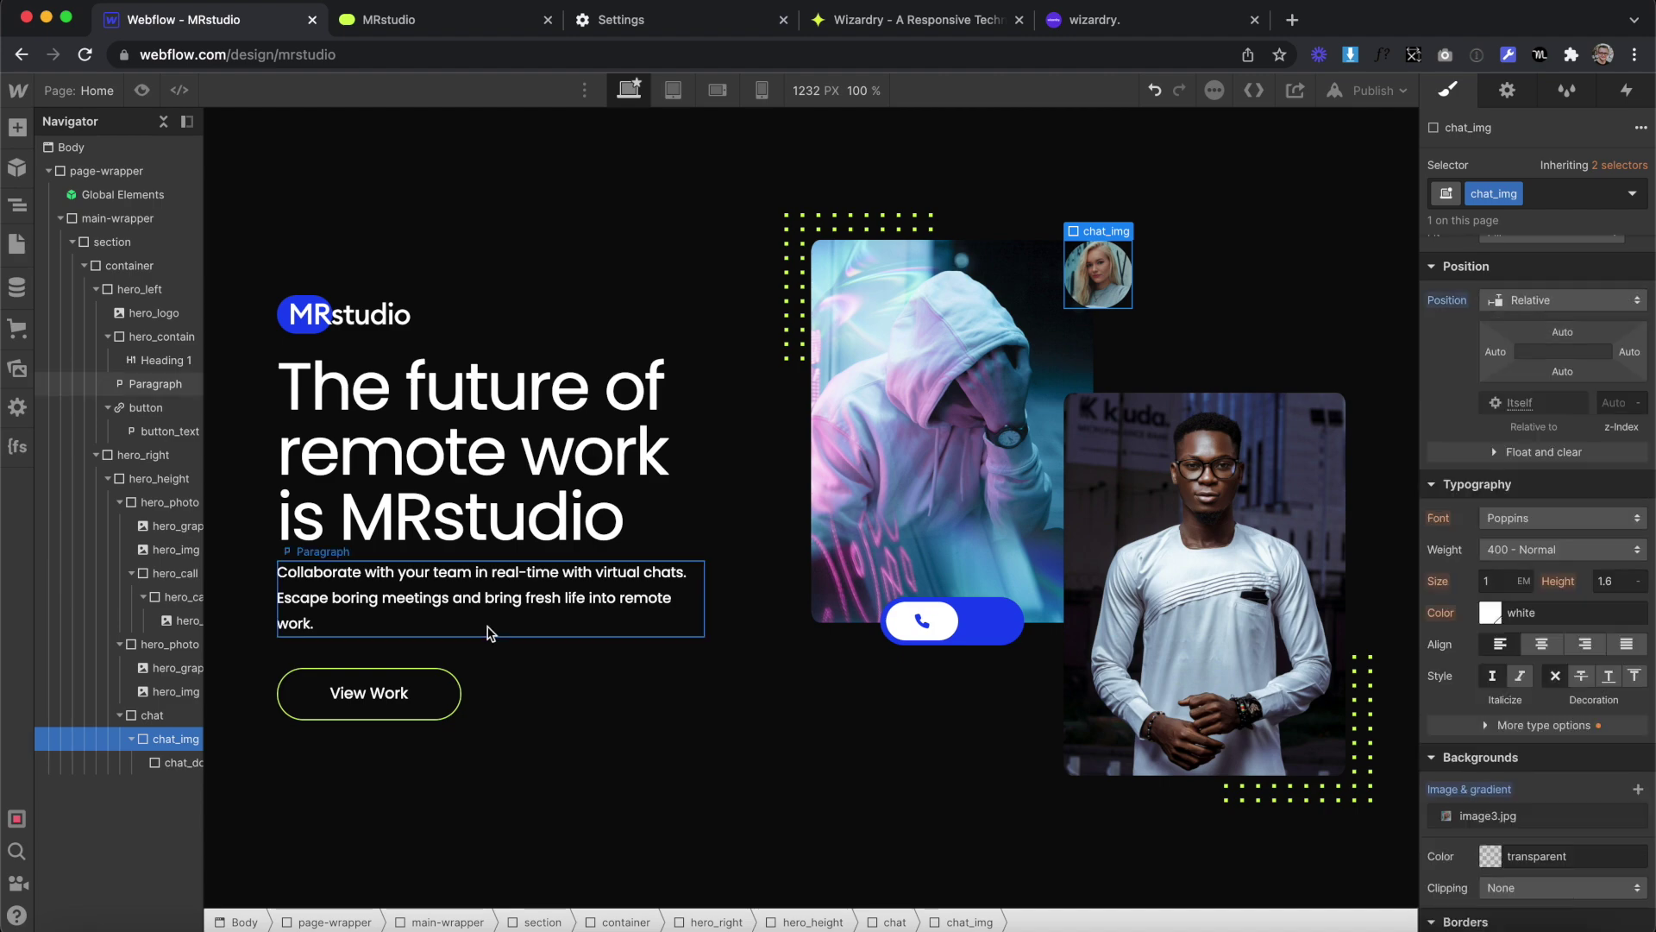
Check the red dot and portrait sizes in the XD design, and set chat_dot's width in Webflow to 25.97%
click(154, 764)
key(ctrl+Right)
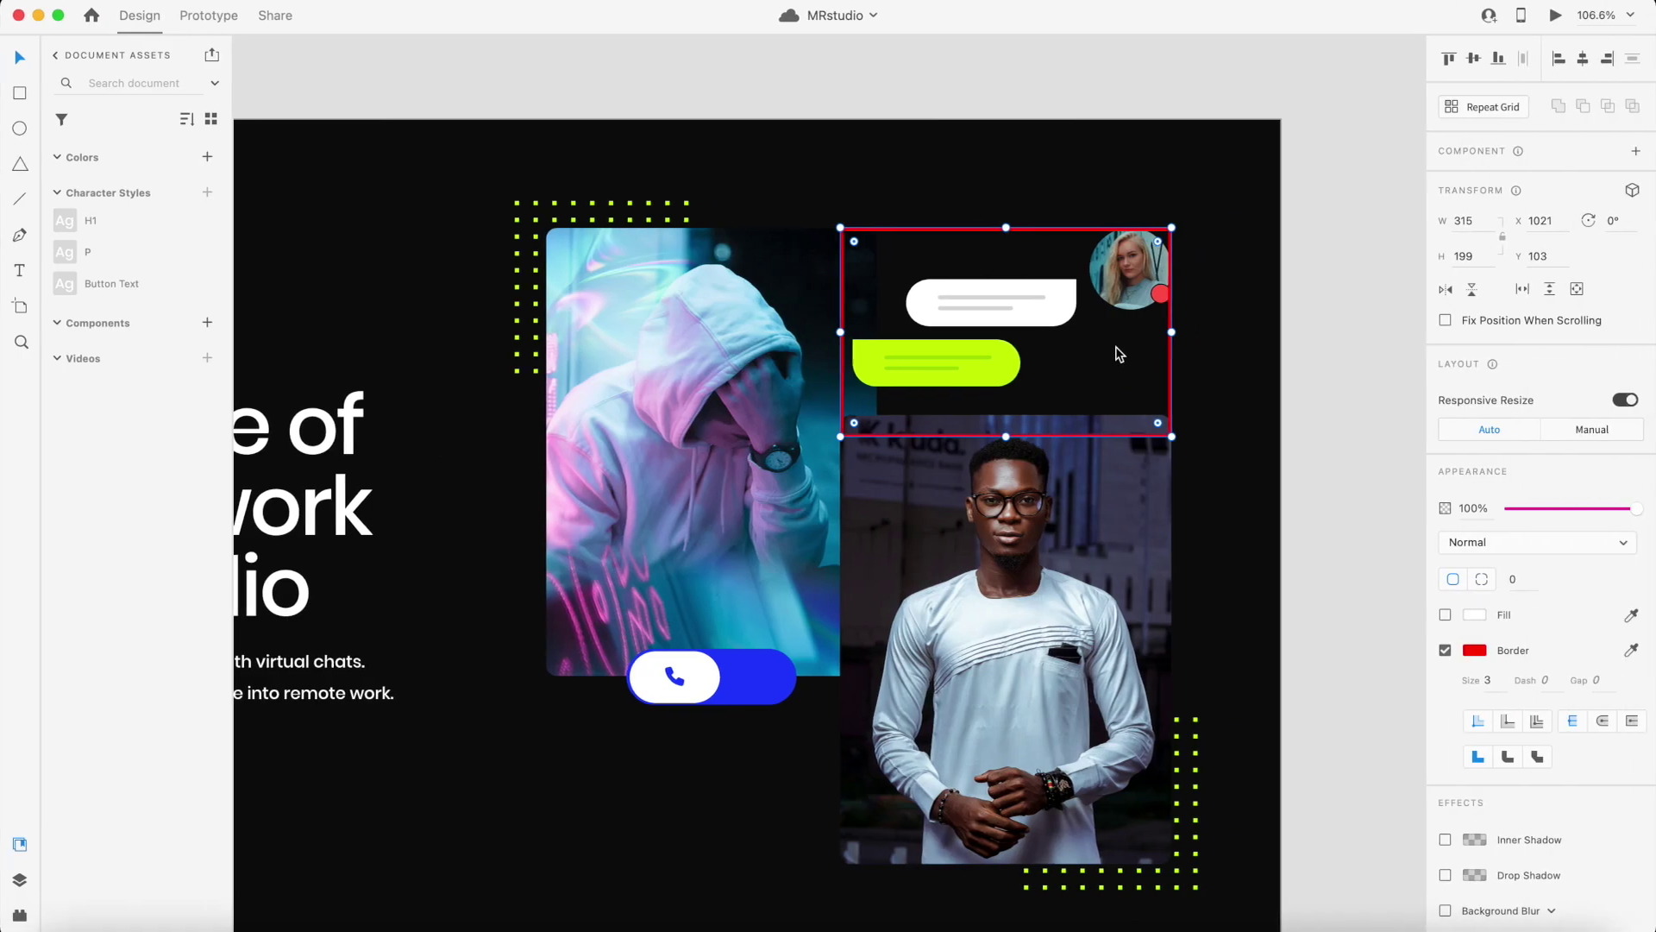
double_click(1158, 292)
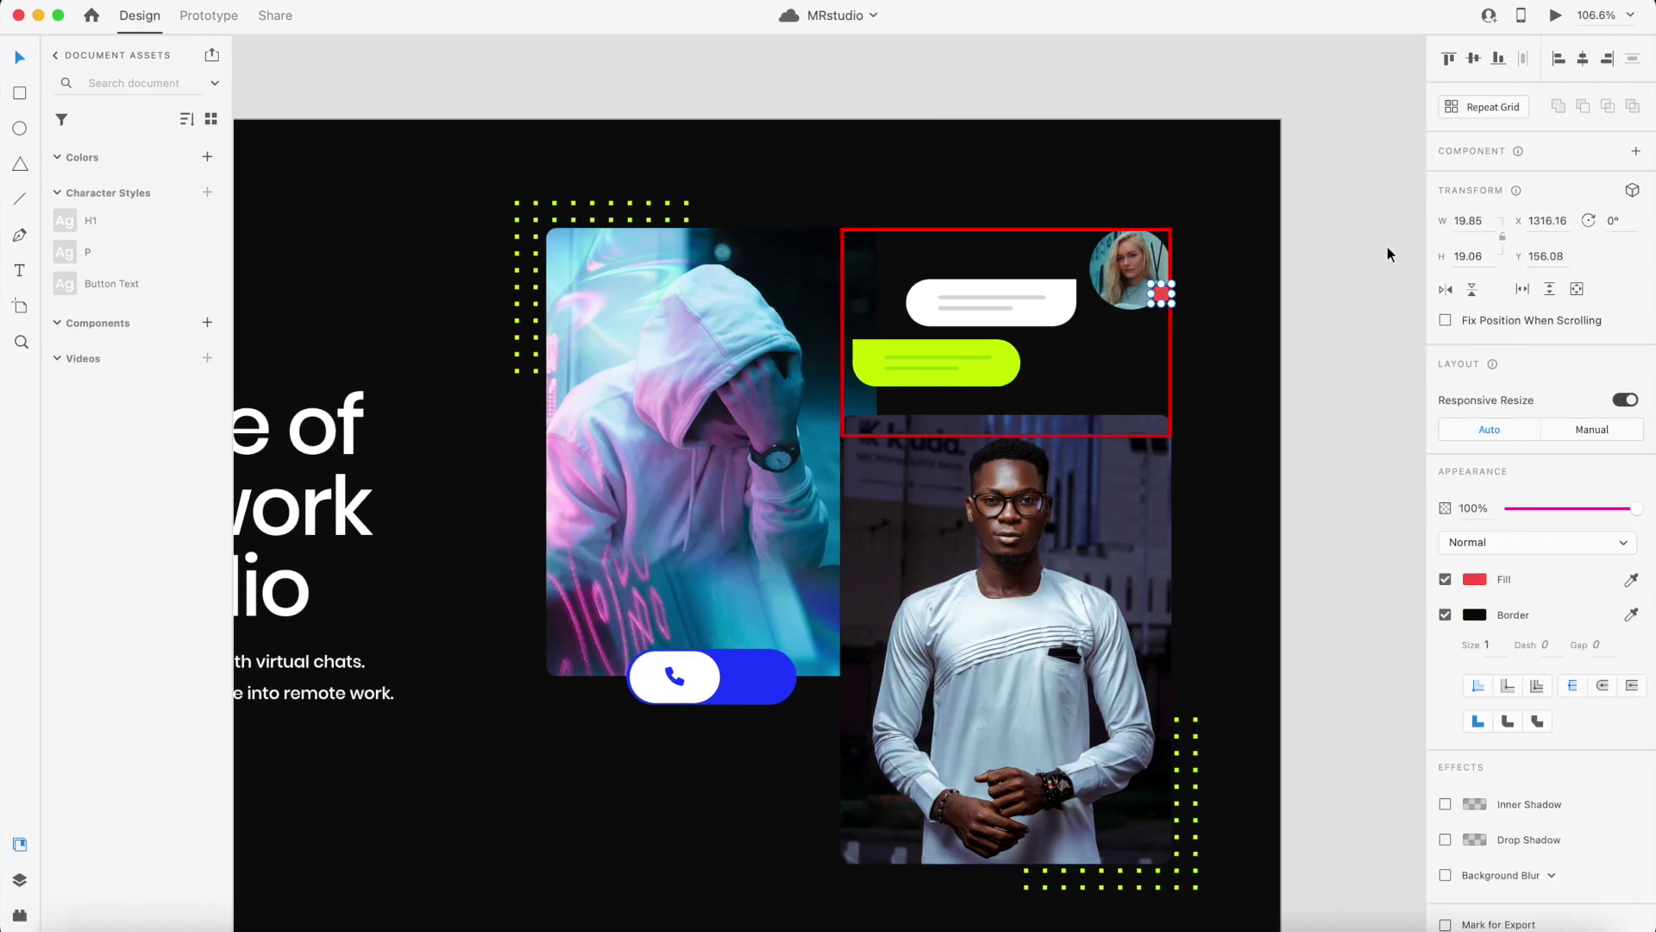
click(1124, 266)
key(ctrl+Left)
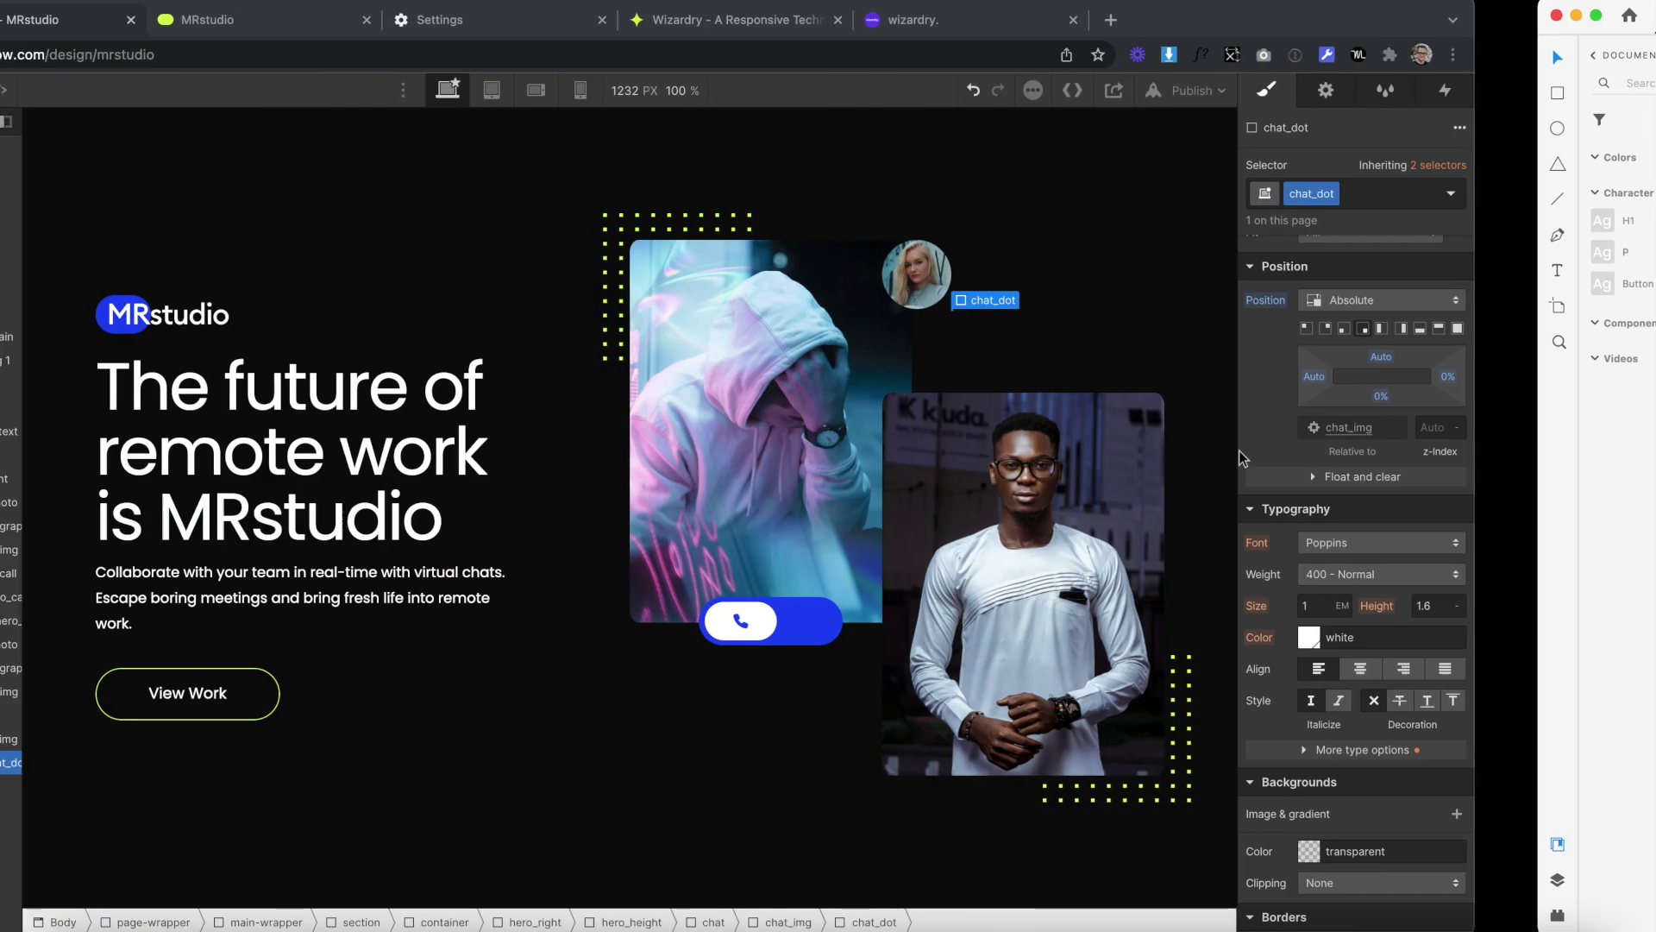
scroll(1514, 327, up, 3)
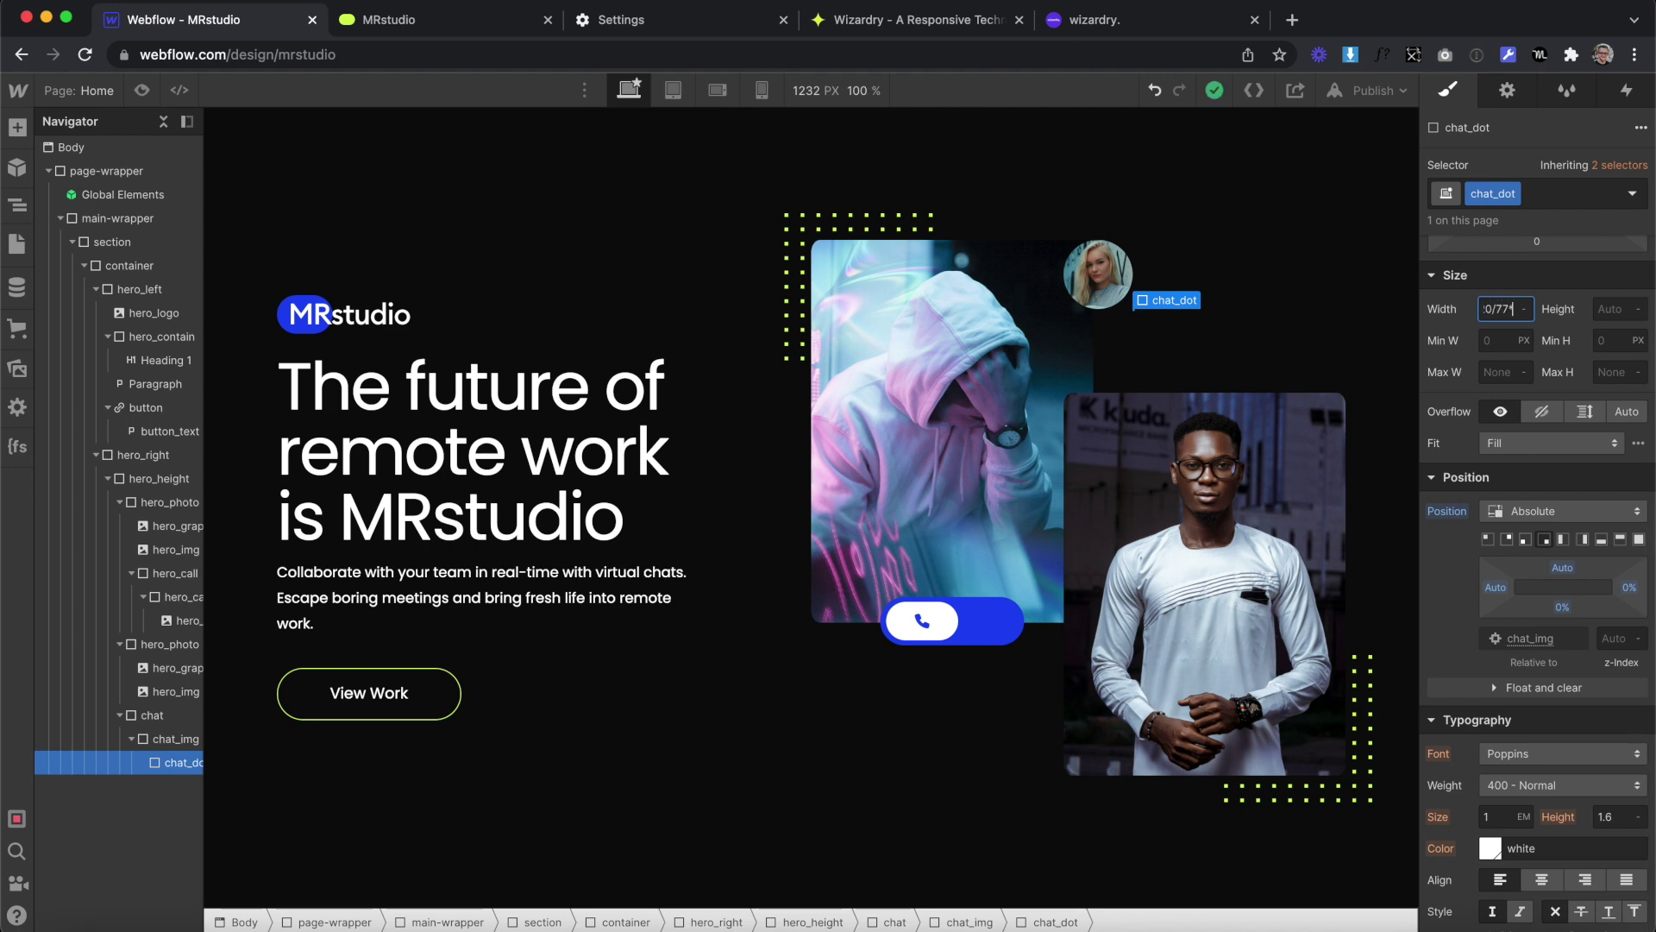
key(Return)
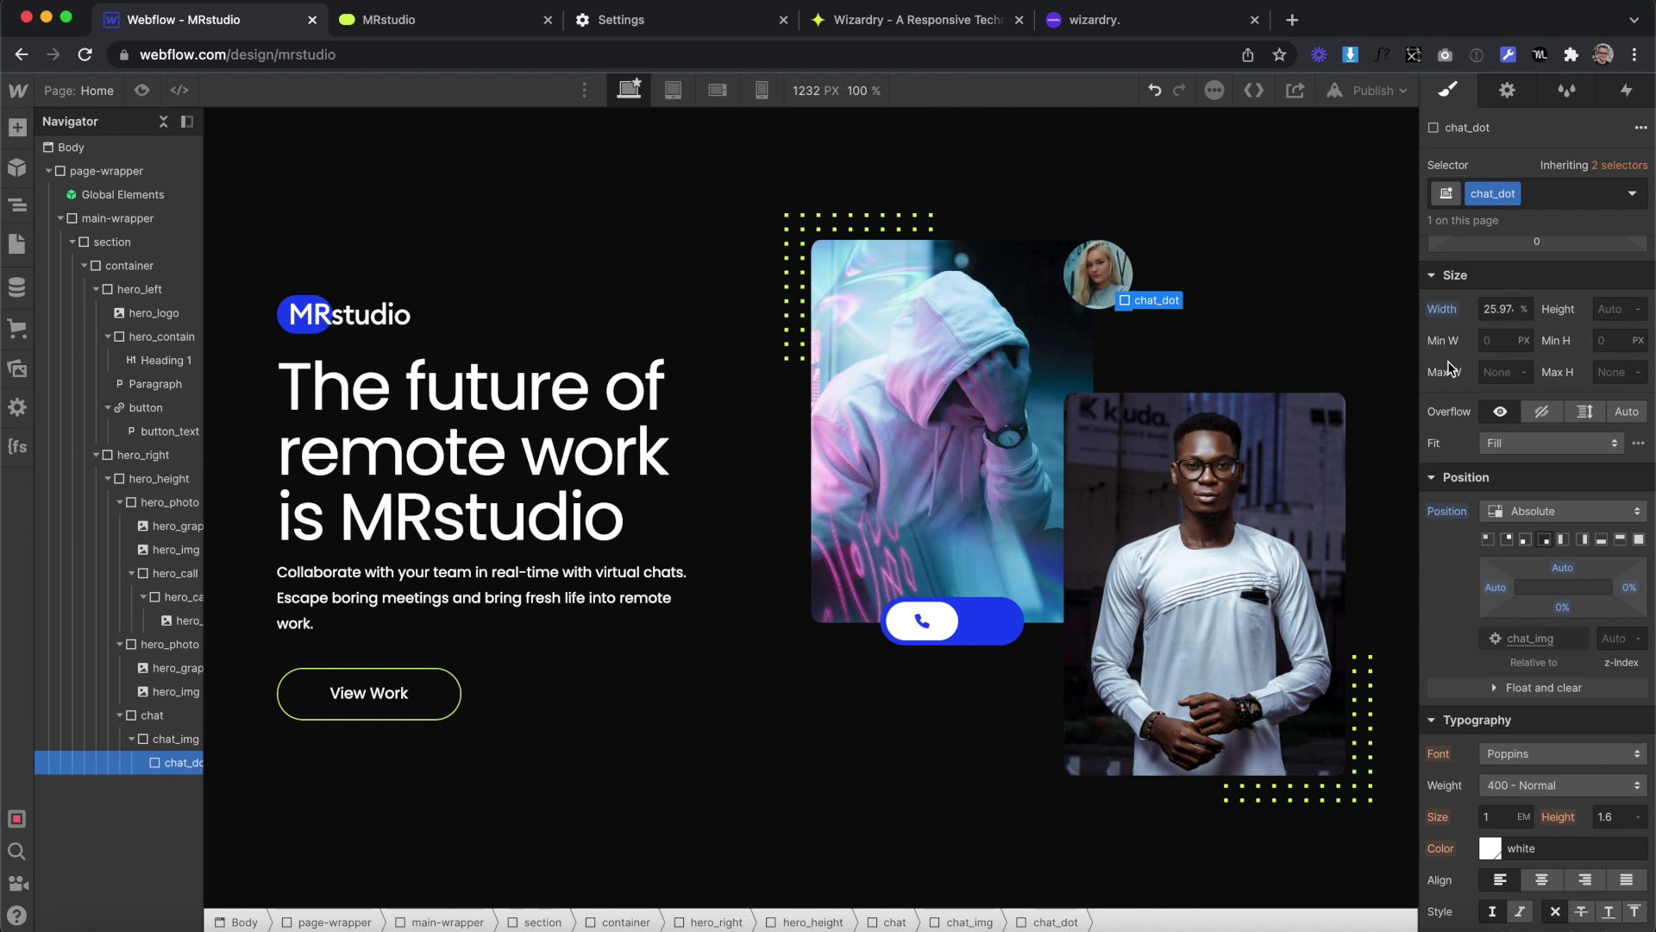
Set chat_dot's top padding to the same percentage as its width so it becomes square
scroll(1541, 360, up, 4)
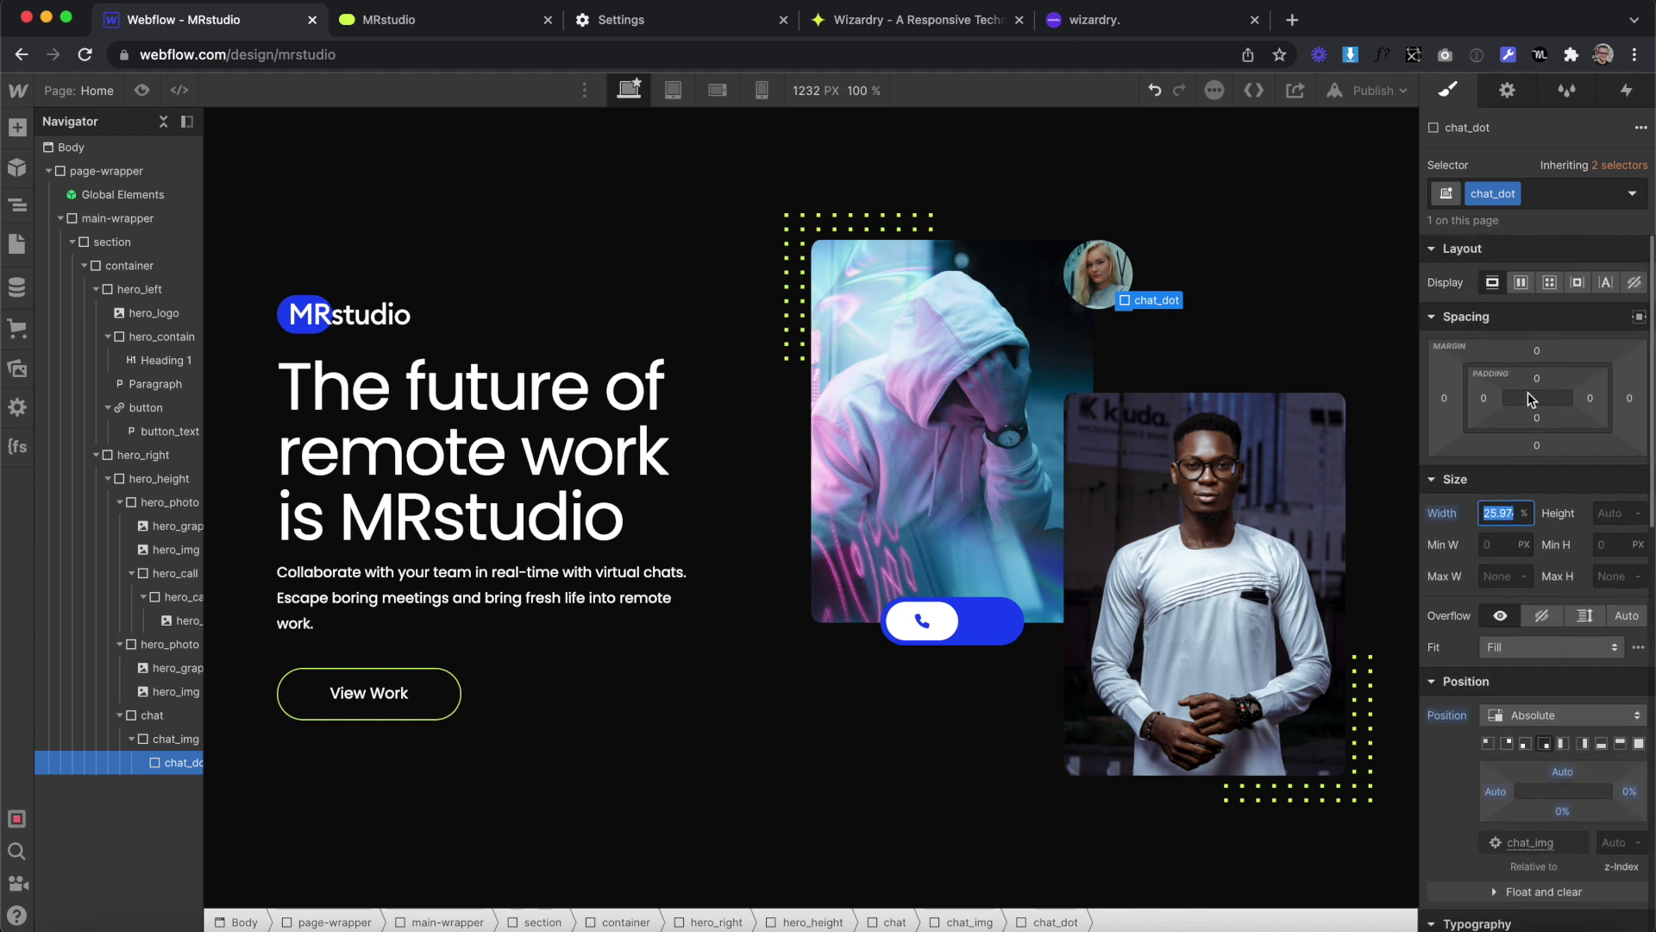
click(1536, 377)
key(Escape)
Fill chat_dot with the tomato colour swatch and round it with a 50% border radius
scroll(1504, 596, down, 10)
scroll(1503, 606, down, 2)
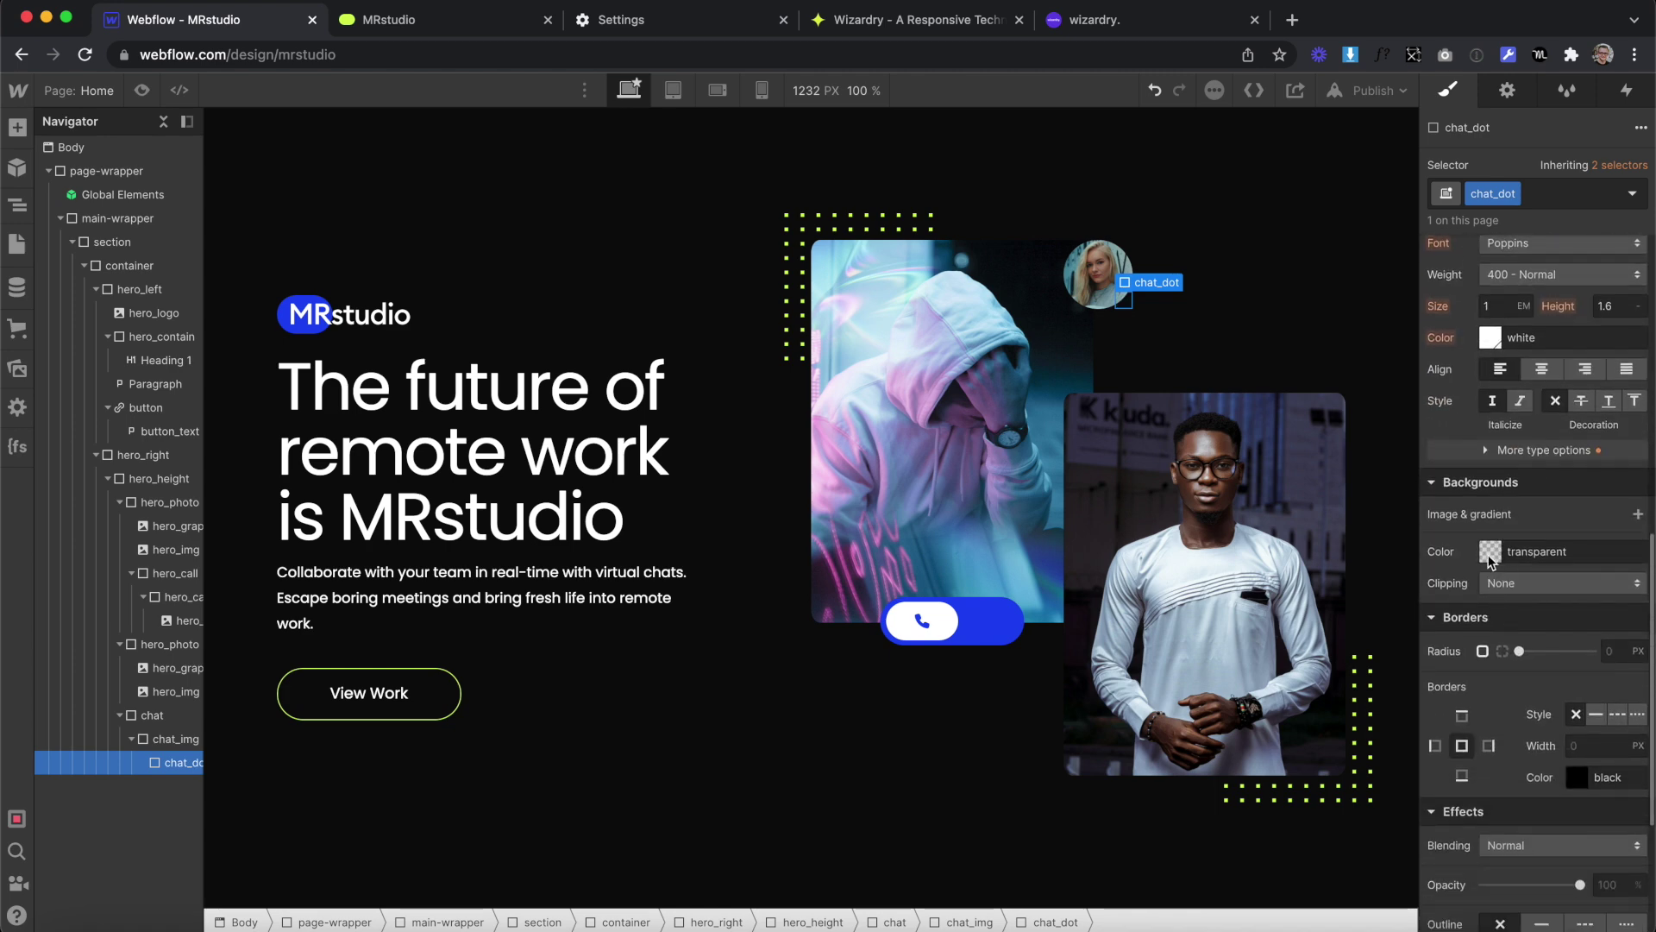
click(1518, 551)
click(1553, 856)
key(Escape)
text(50)
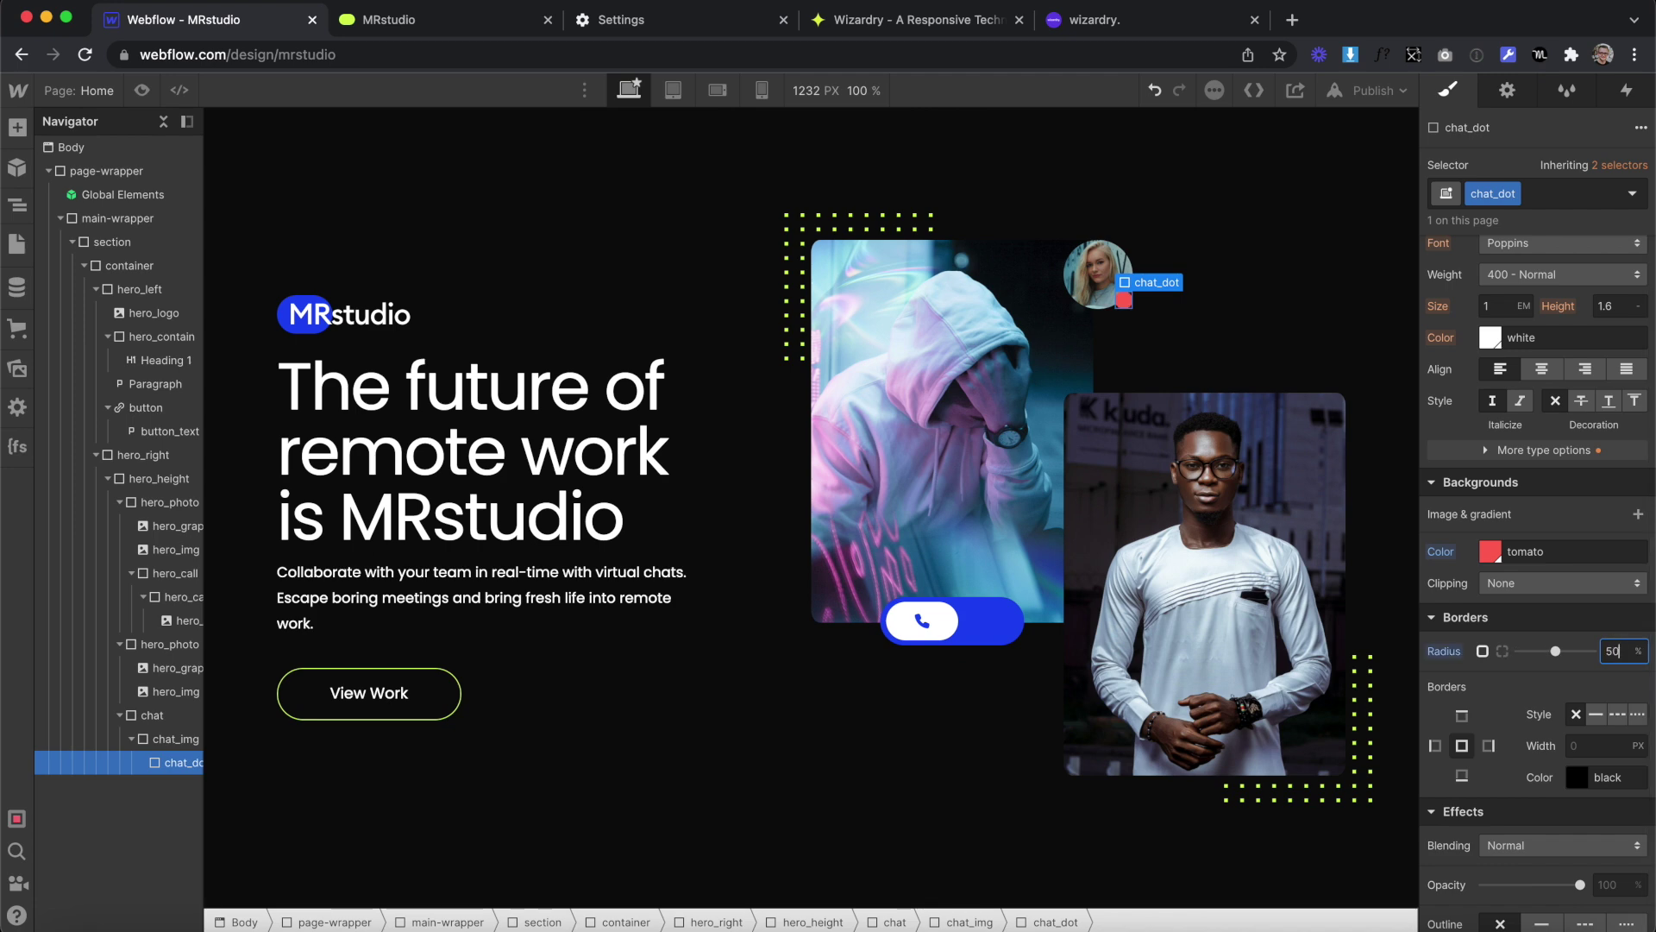
Give chat_dot a solid 1 px border in the black swatch and compare it with the XD design
scroll(1561, 747, down, 1)
click(1576, 686)
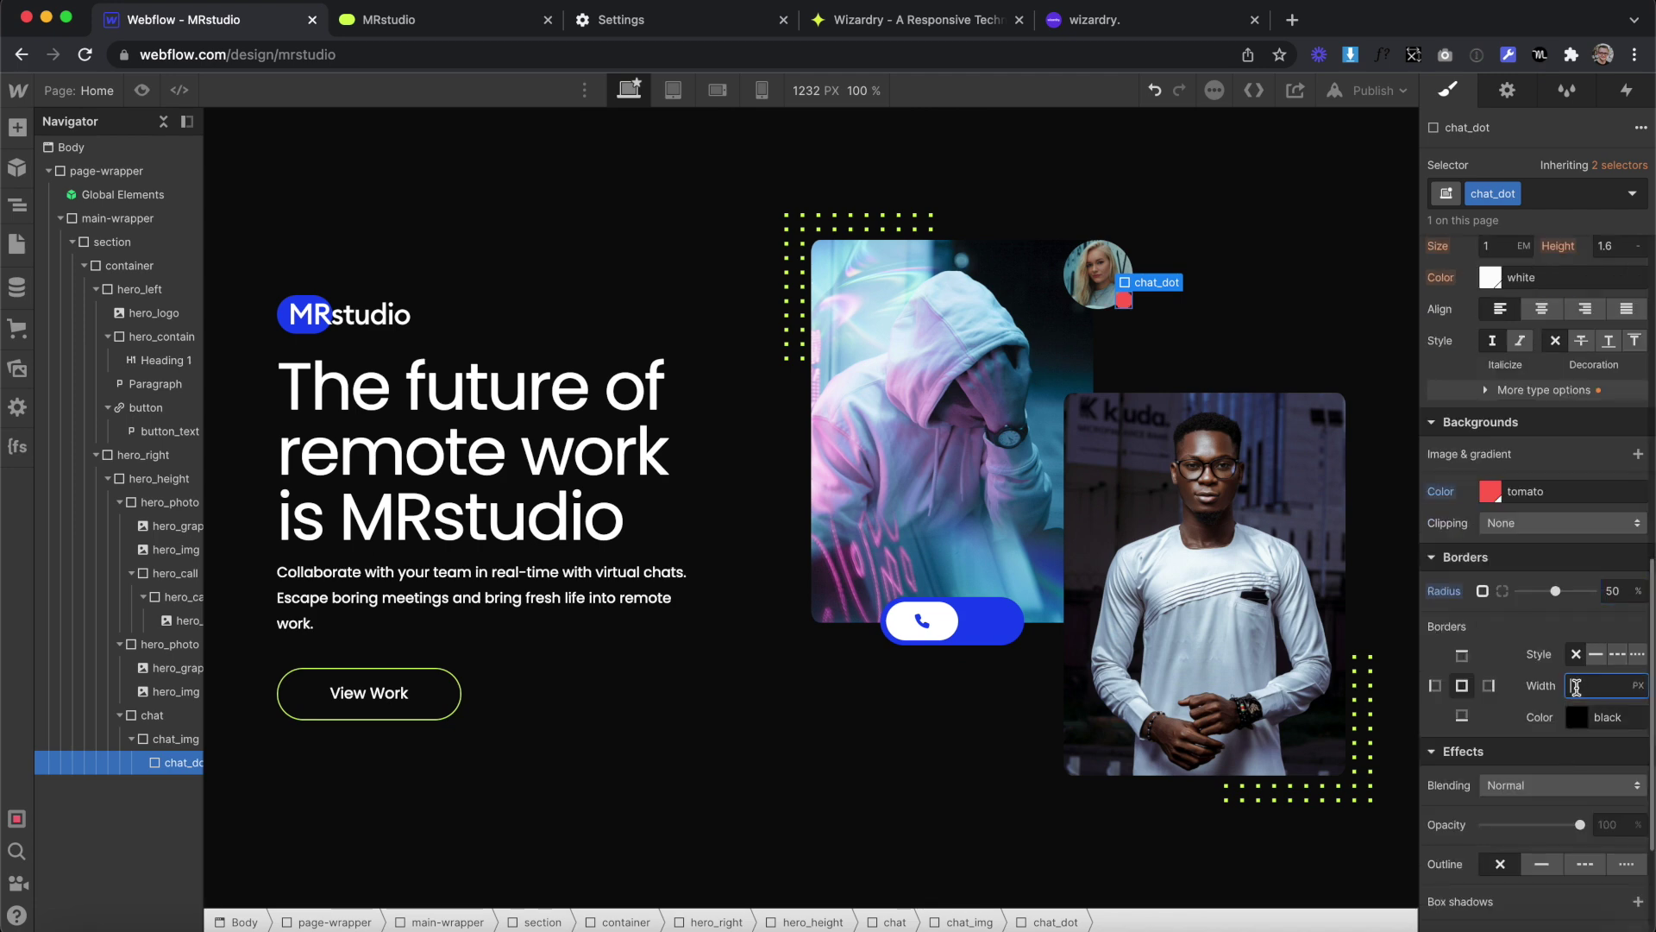
click(1576, 720)
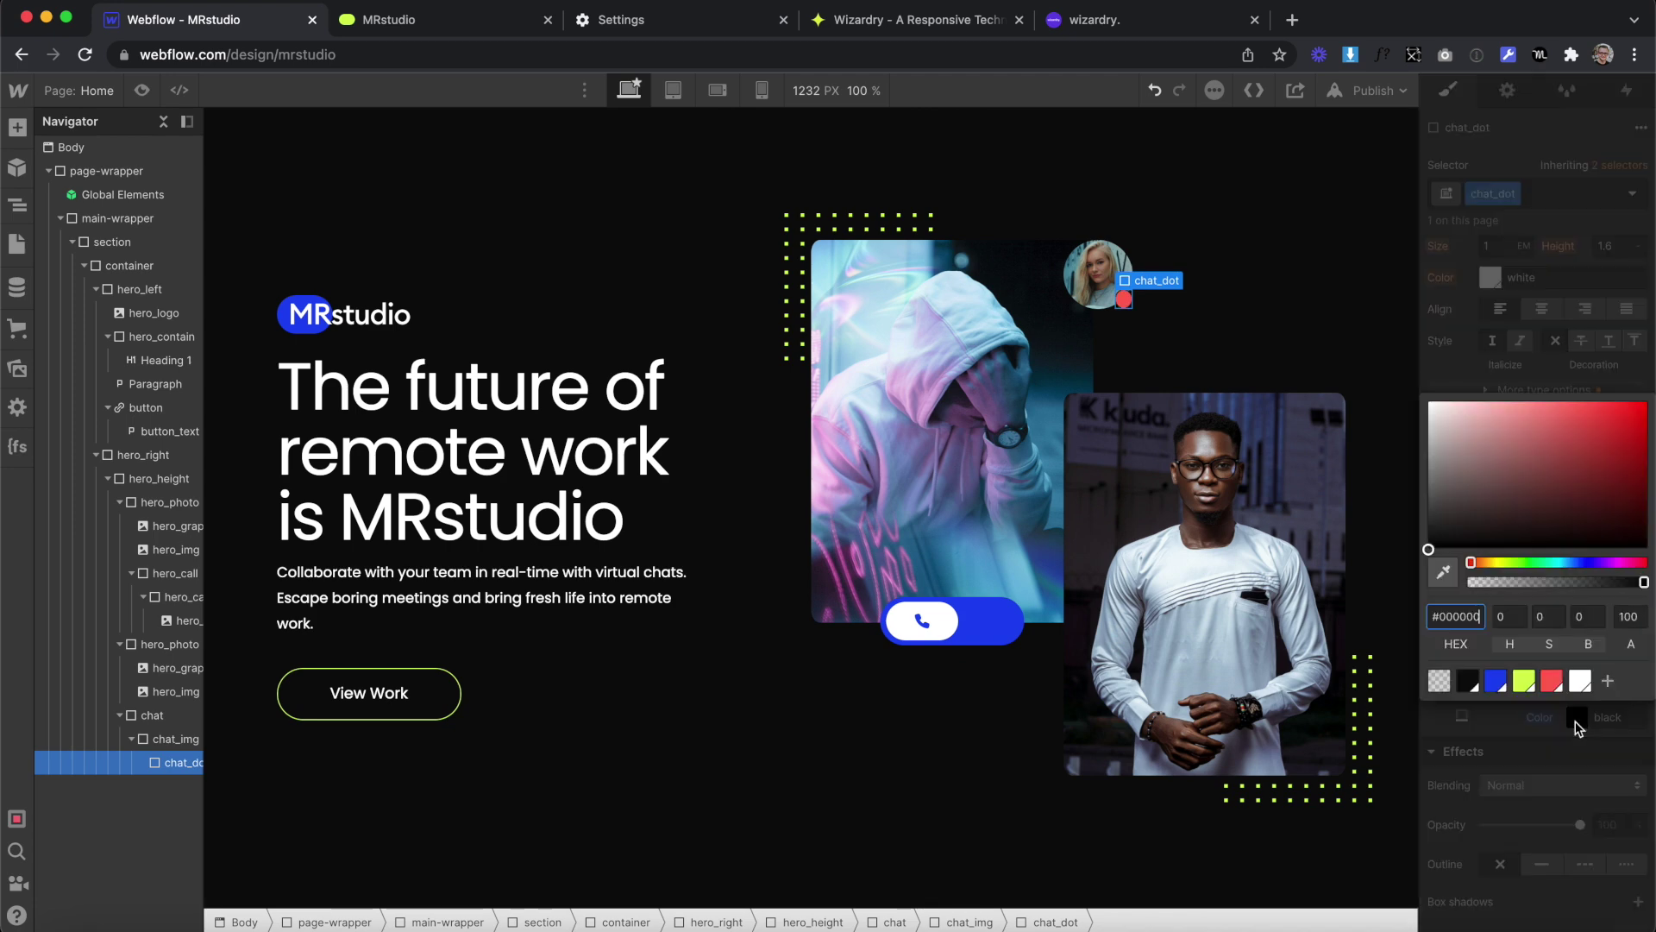
click(1468, 682)
click(1234, 372)
key(ctrl+Right)
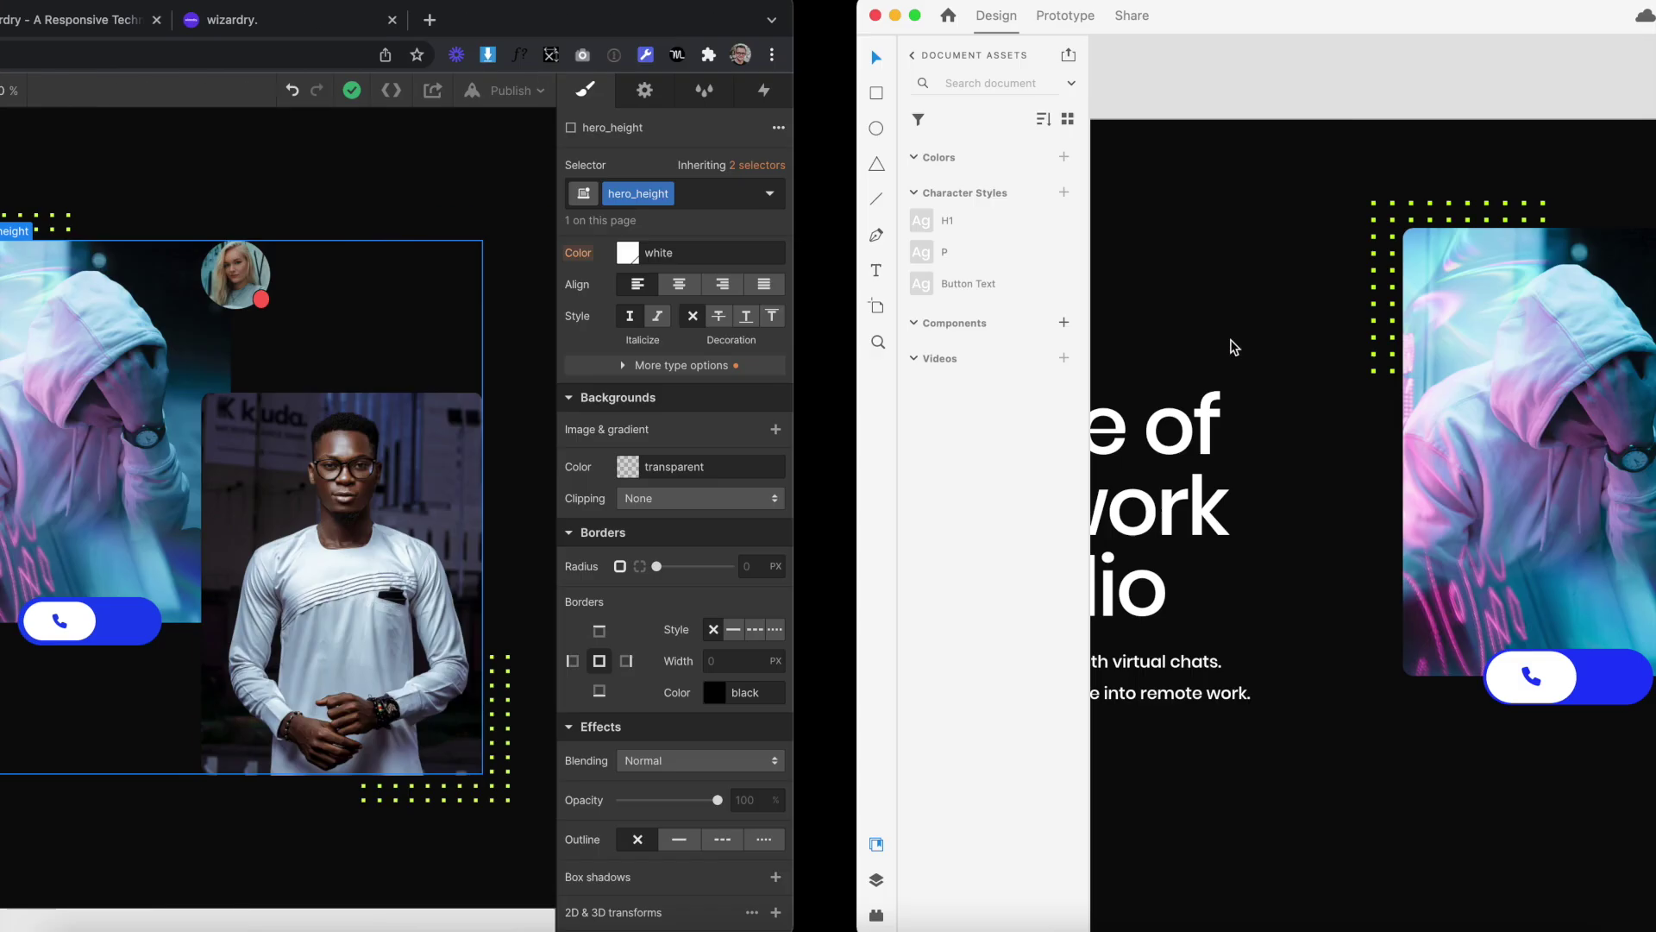
key(ctrl+Left)
Position chat_img absolutely at the top right of the chat block
click(1126, 302)
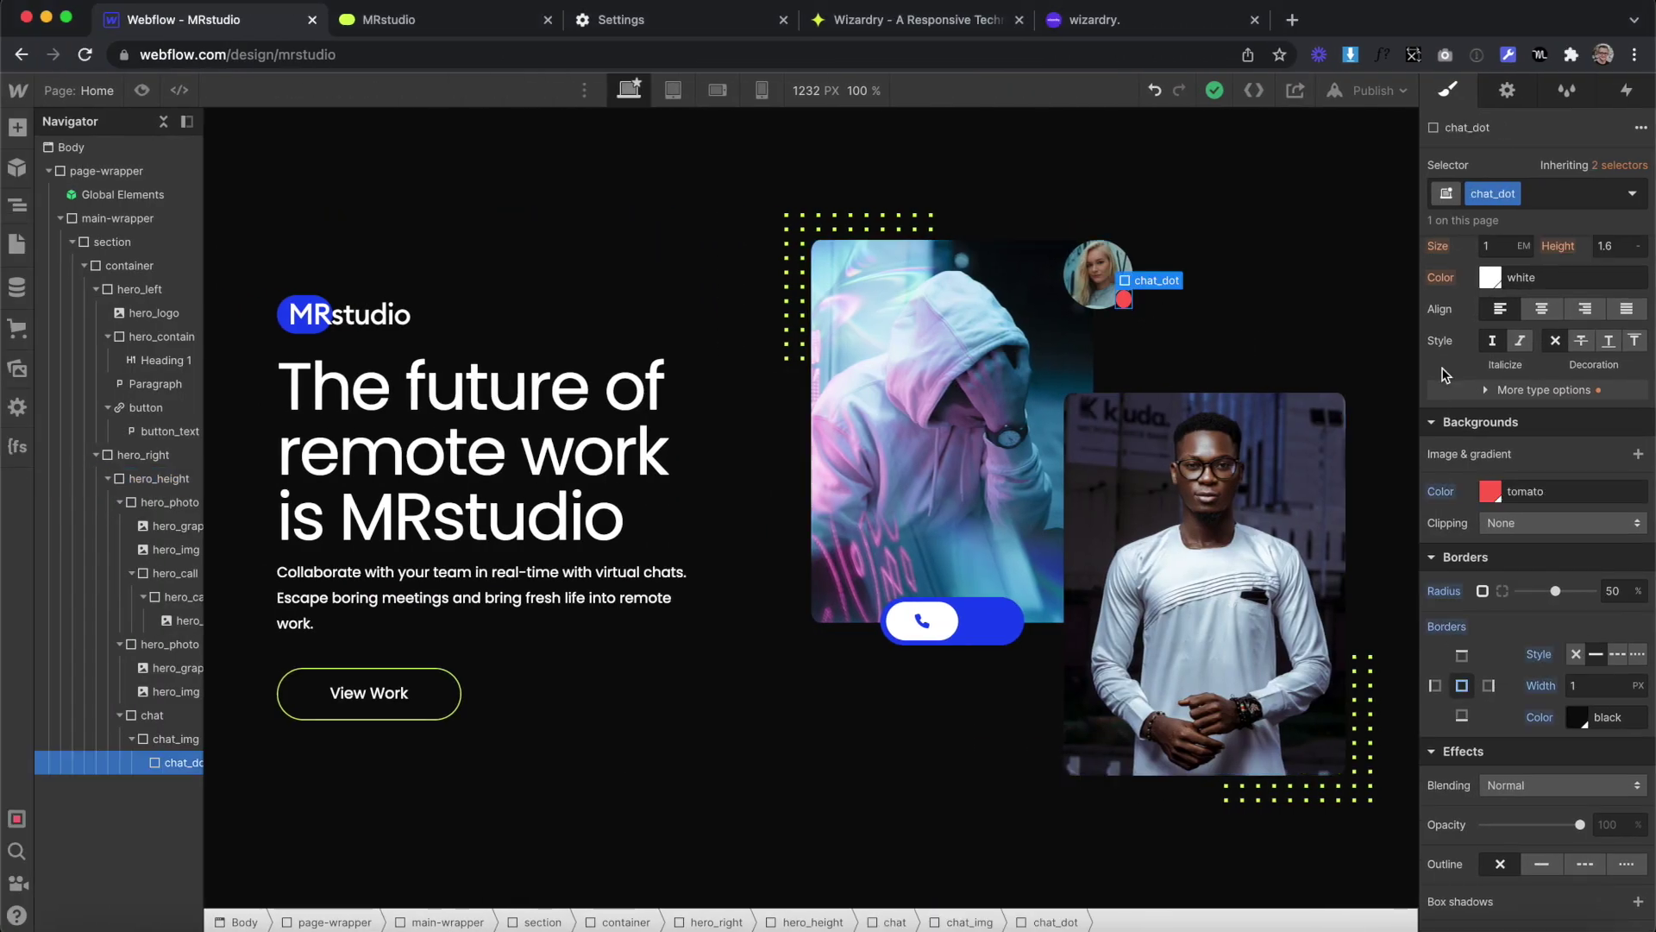
scroll(1444, 373, up, 5)
click(1108, 256)
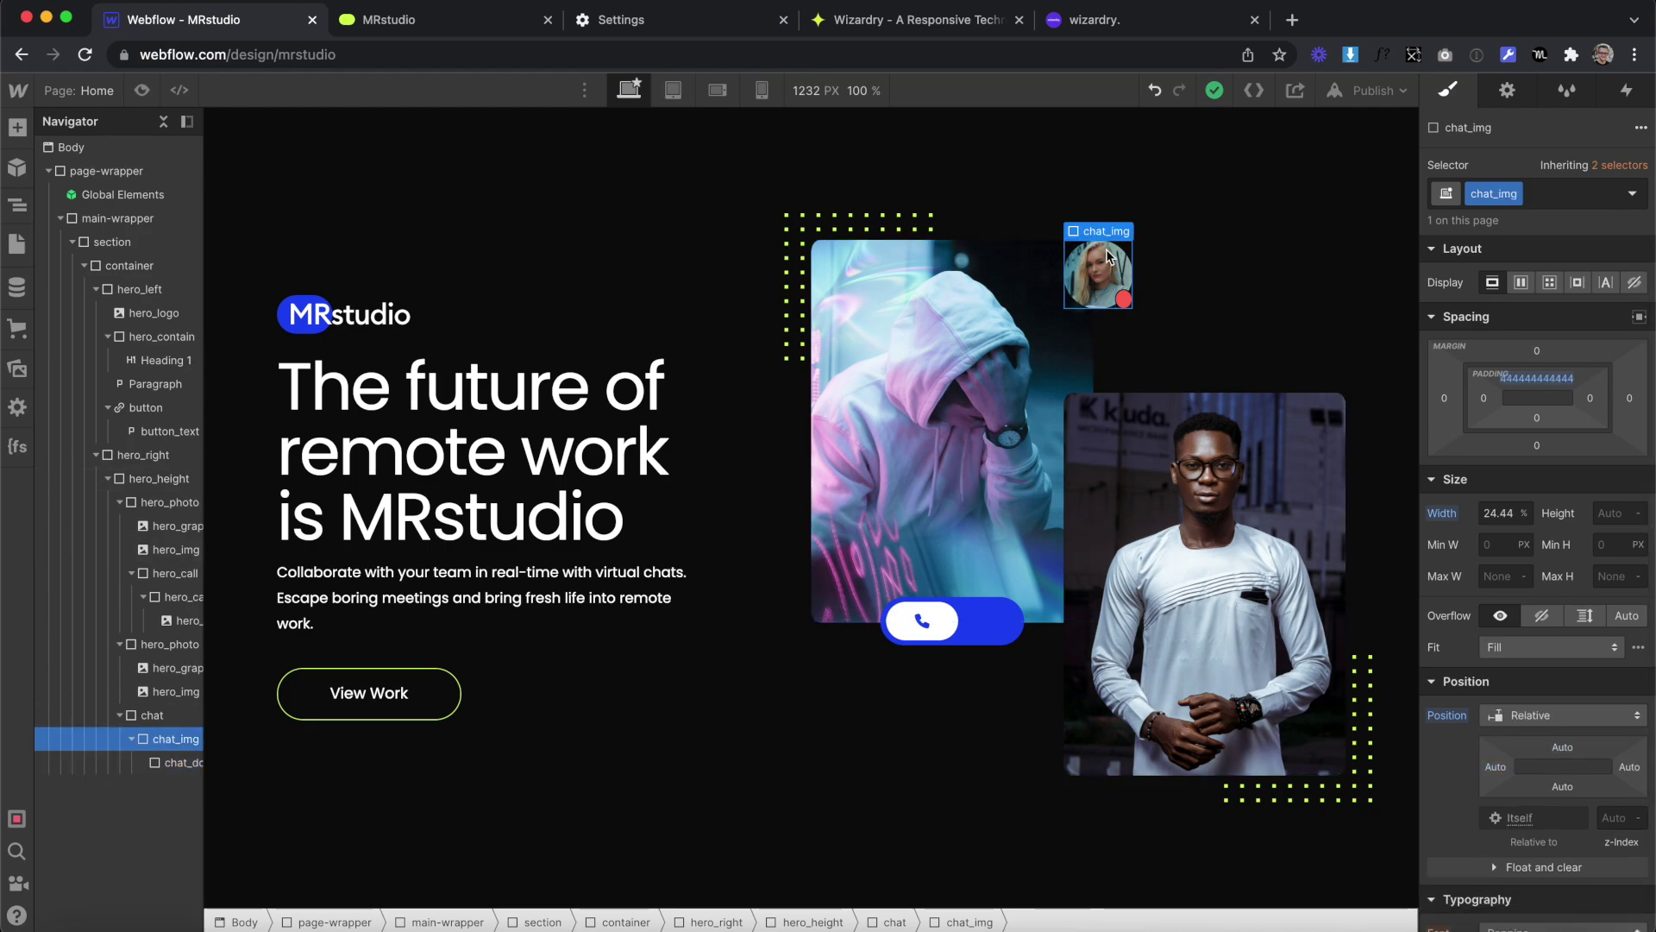
key(ctrl+Right)
key(ctrl+Left)
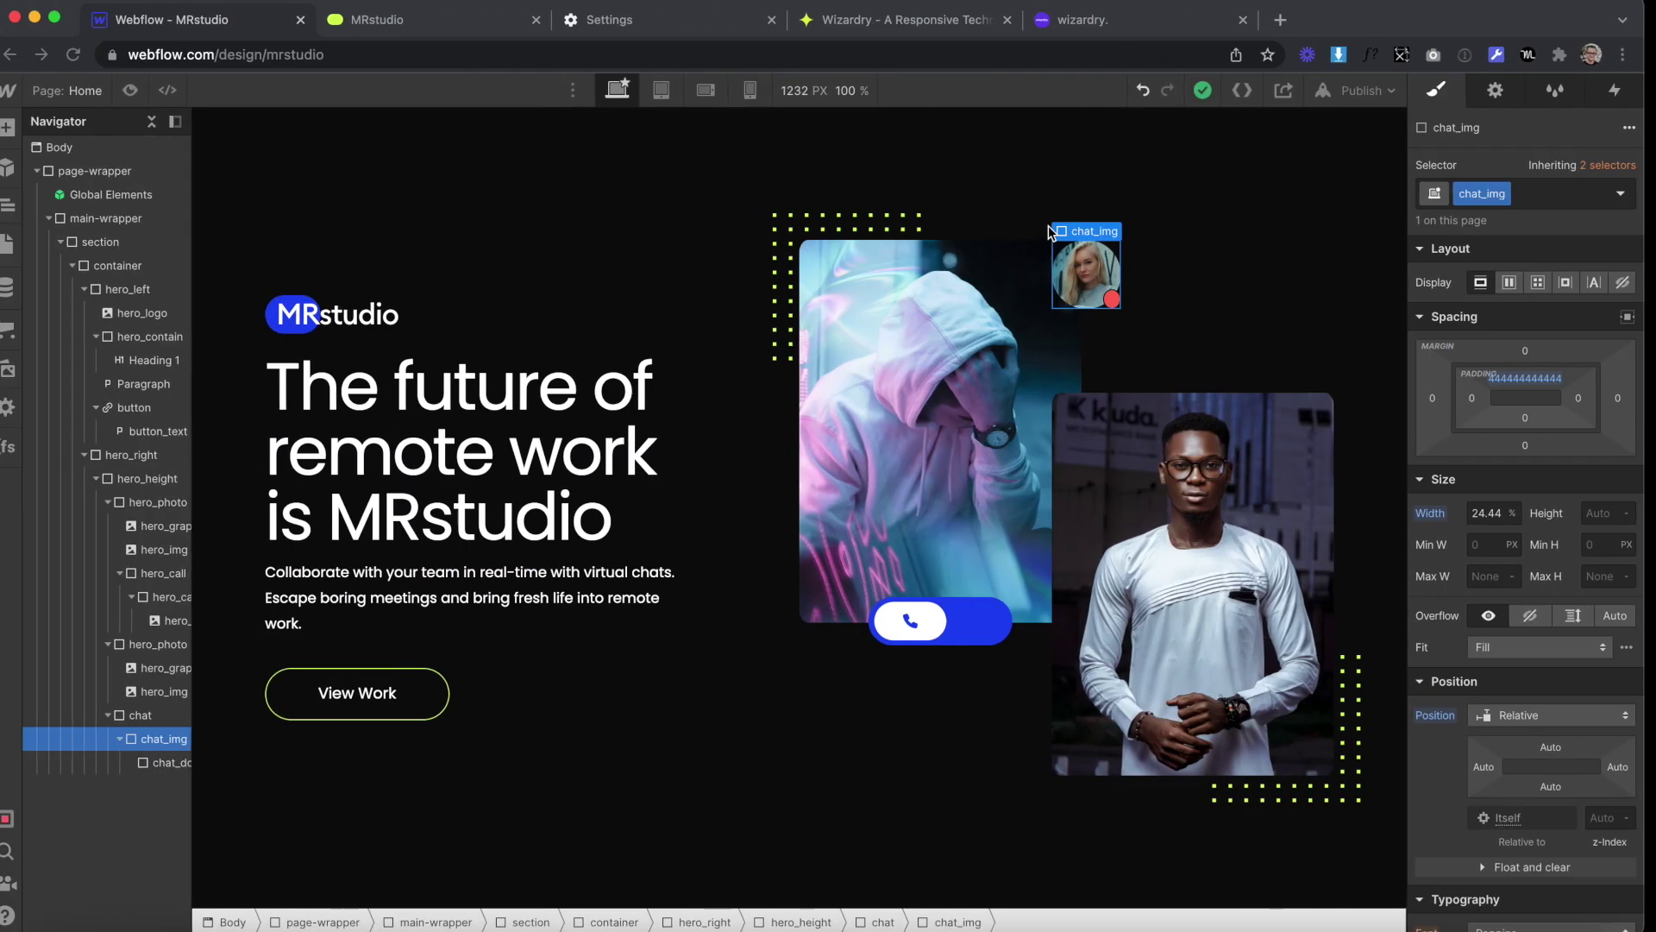
click(1532, 715)
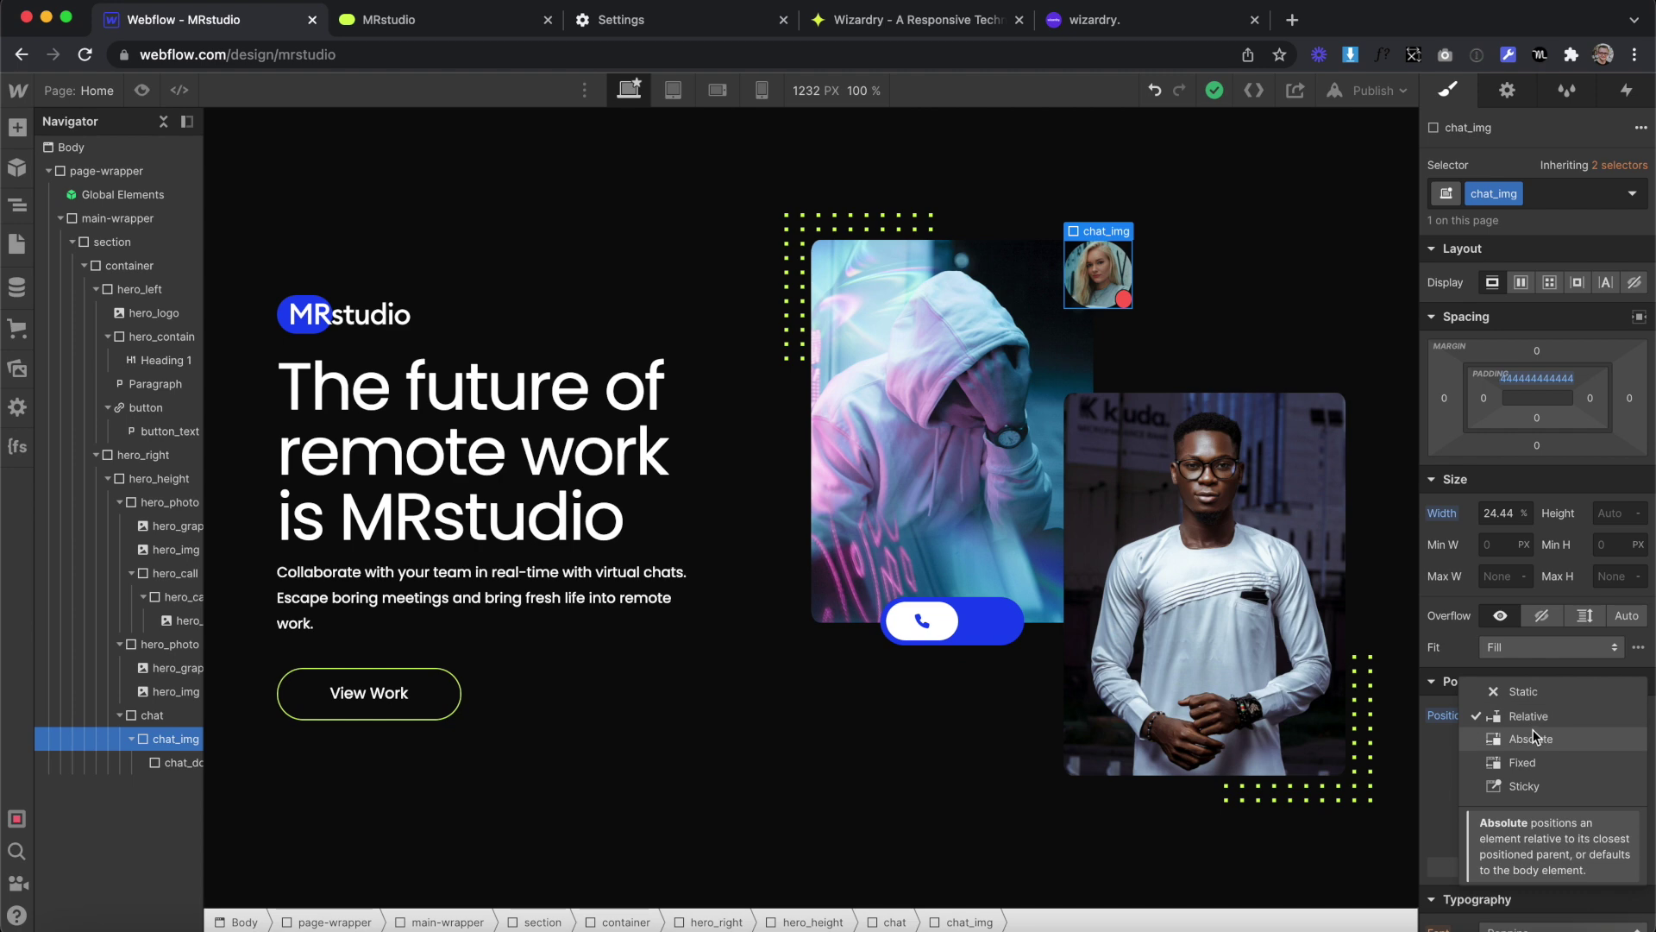
click(1532, 737)
click(1506, 743)
click(1239, 344)
Add a div block inside chat, next to chat_img, and give it the class bubble
key(ctrl+Right)
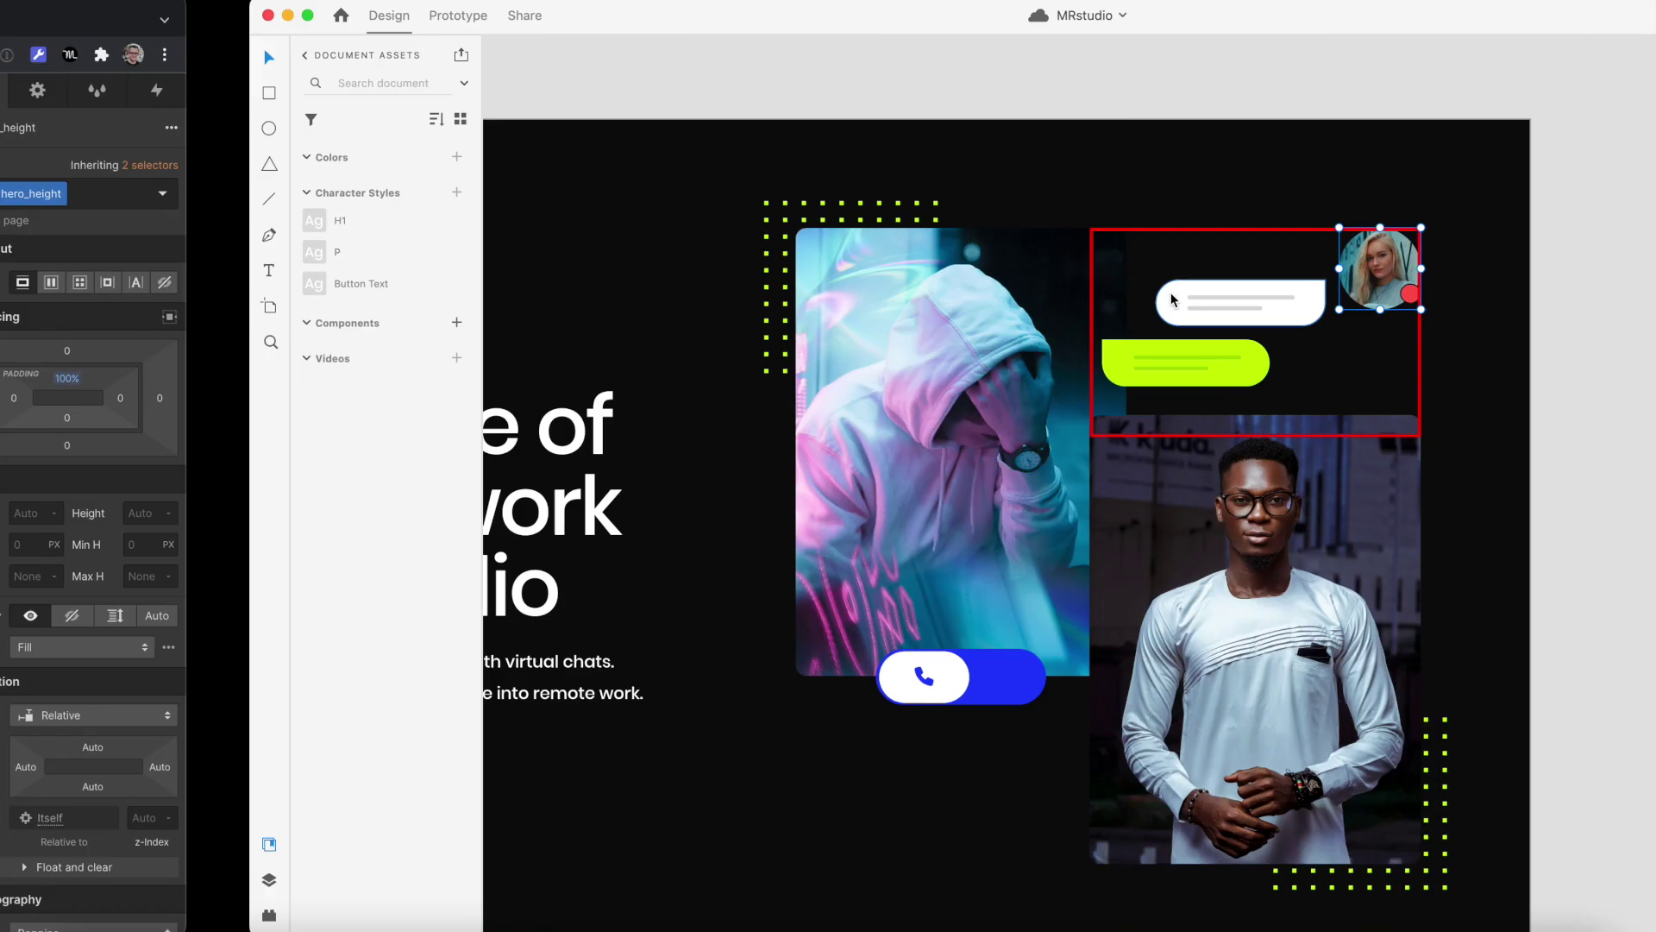
key(ctrl+Left)
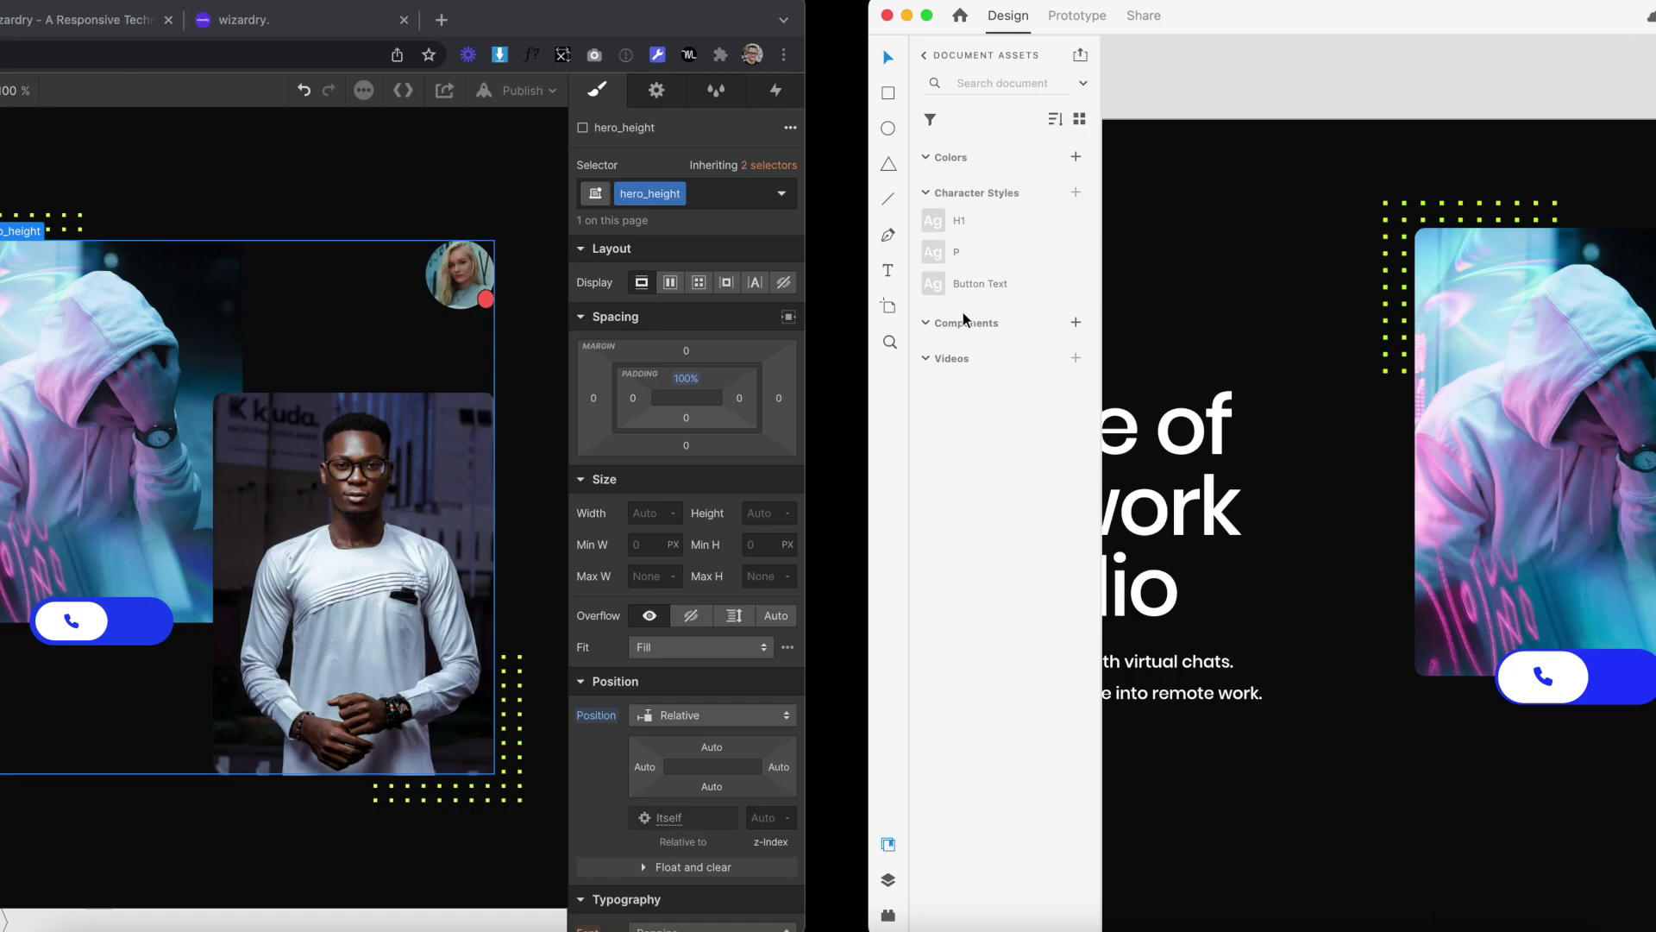
click(17, 127)
drag(87, 472, 167, 759)
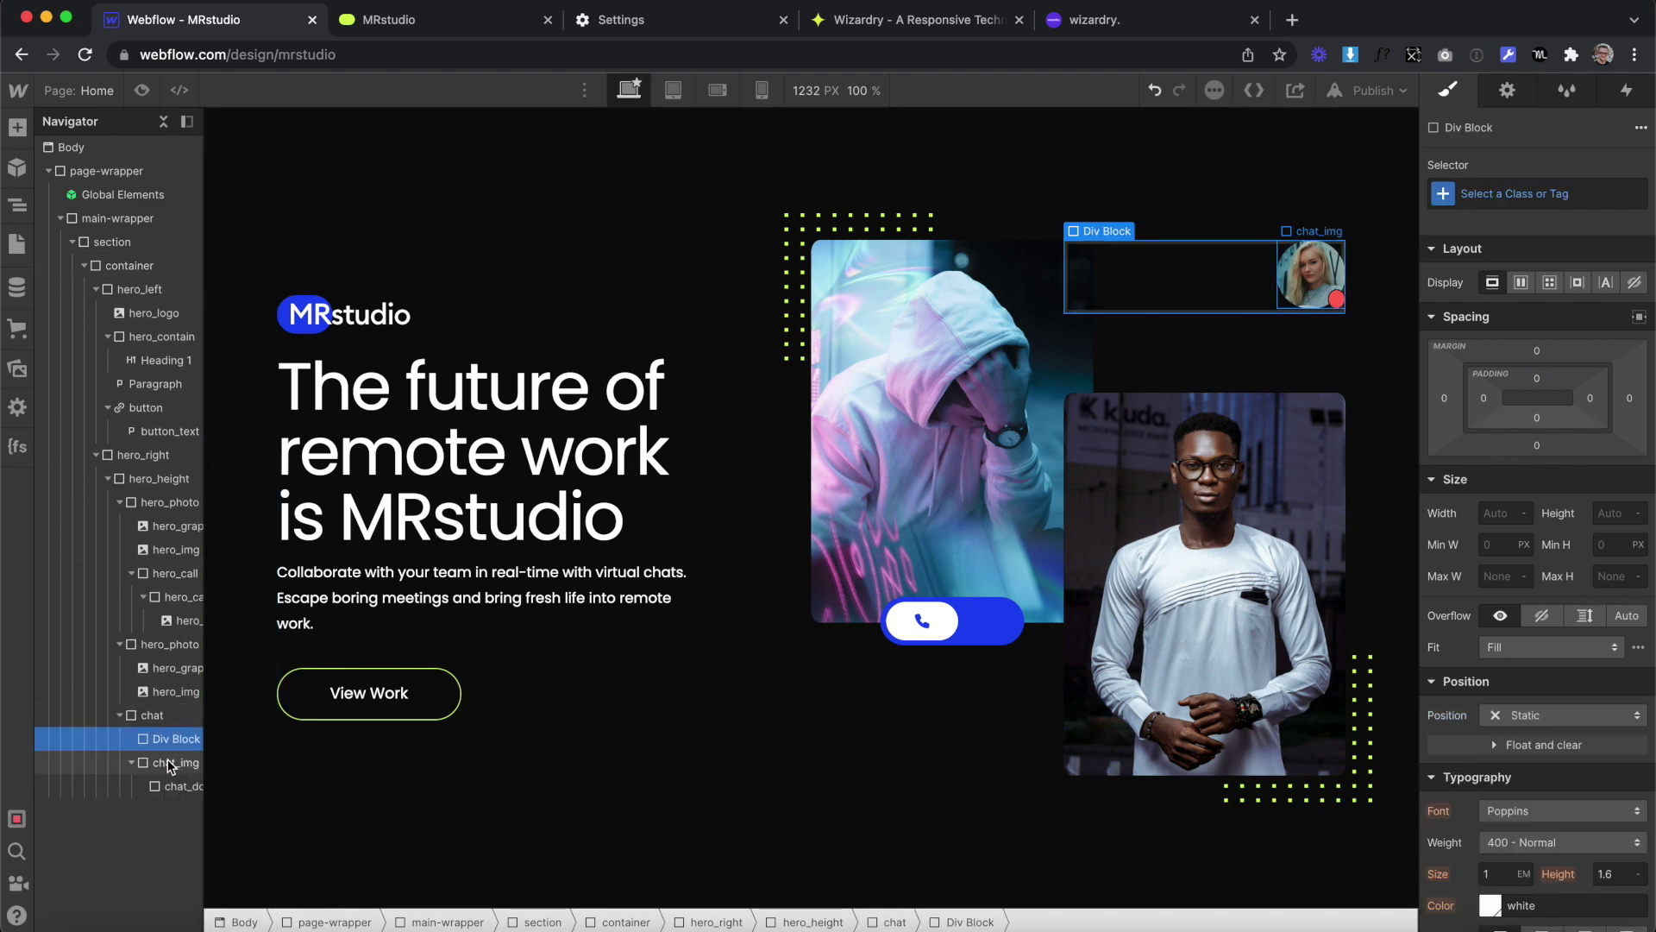
click(1536, 194)
text(bubble)
key(Return)
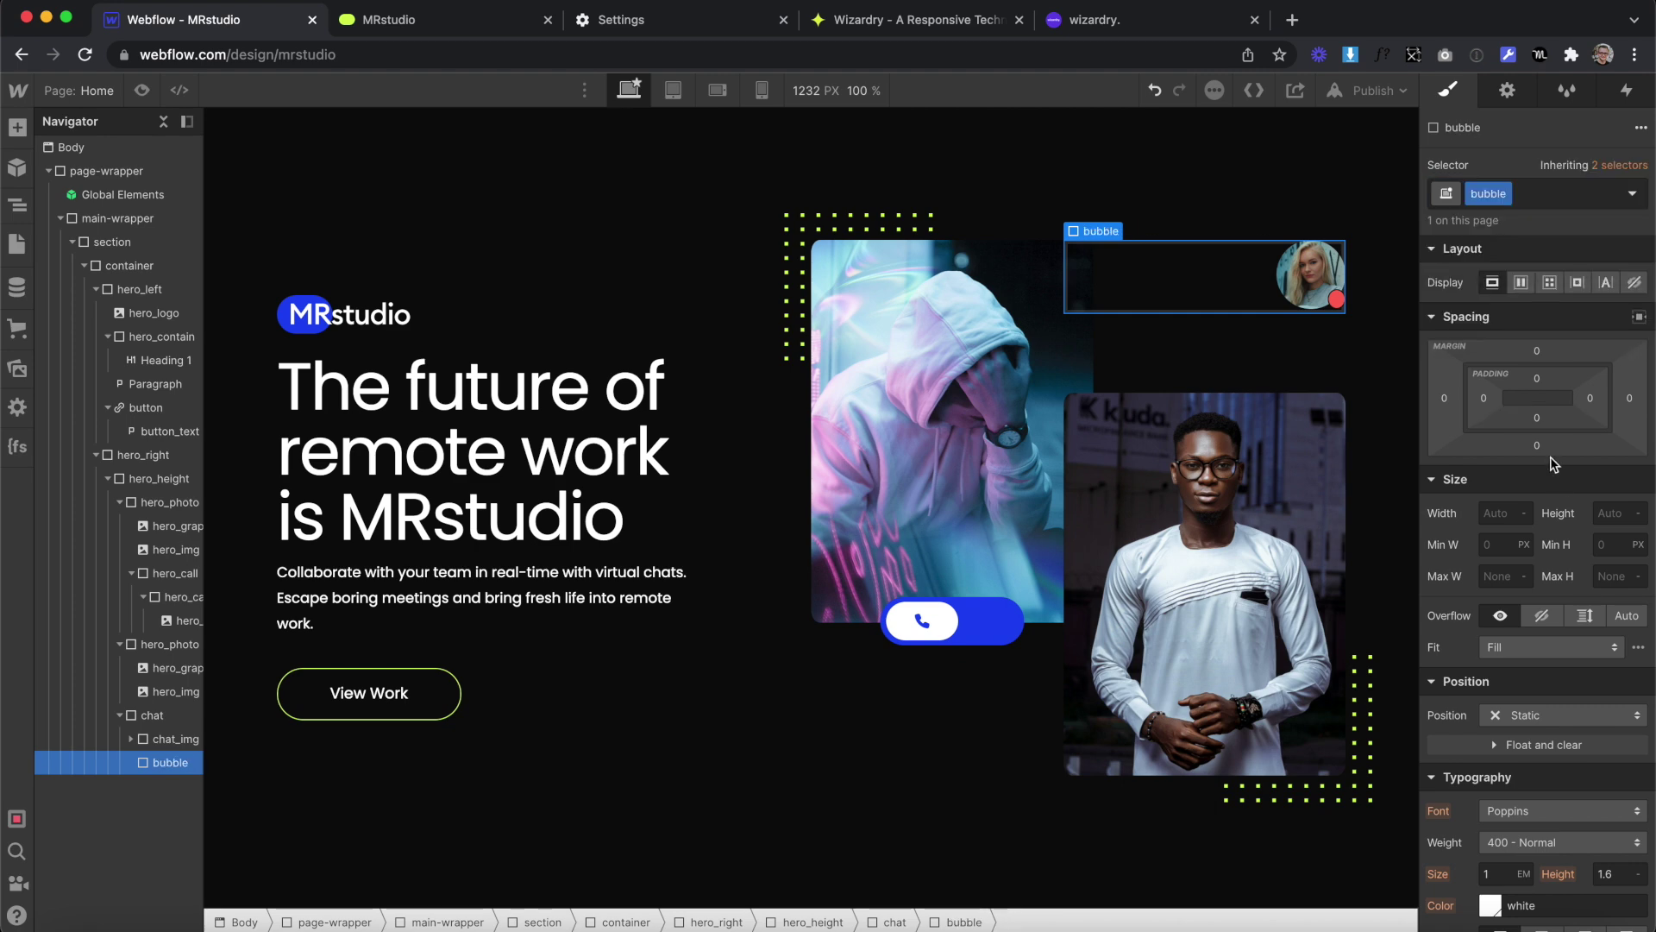
Position the bubble div absolutely at the top right of the chat block
click(1513, 718)
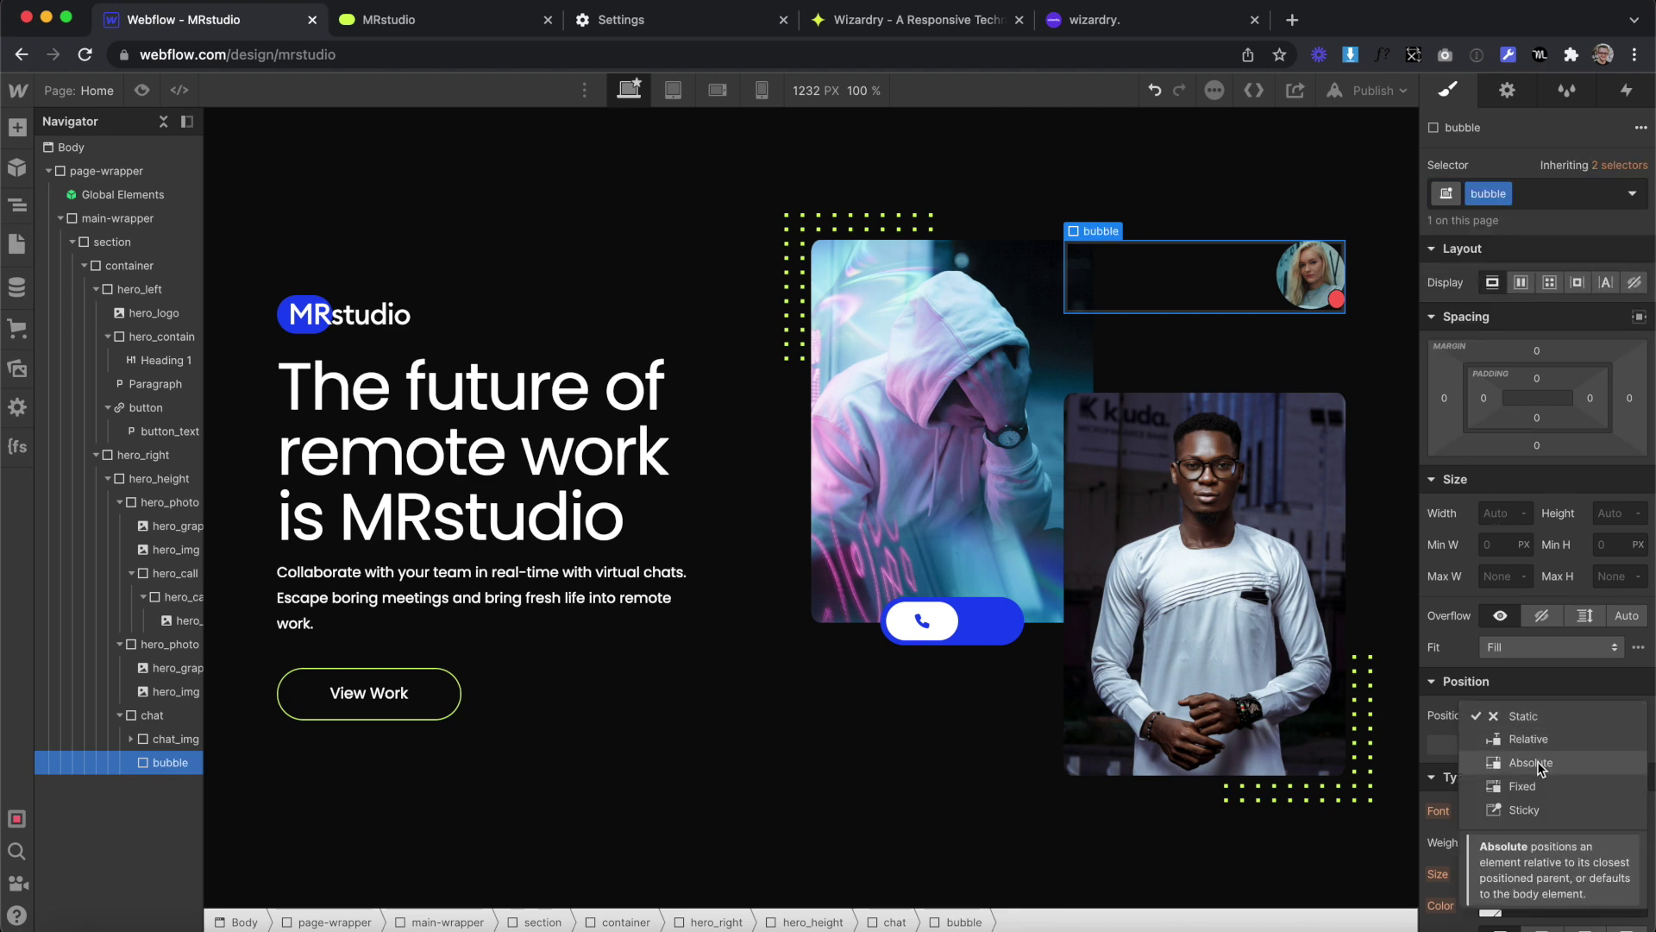
click(1537, 761)
click(1506, 743)
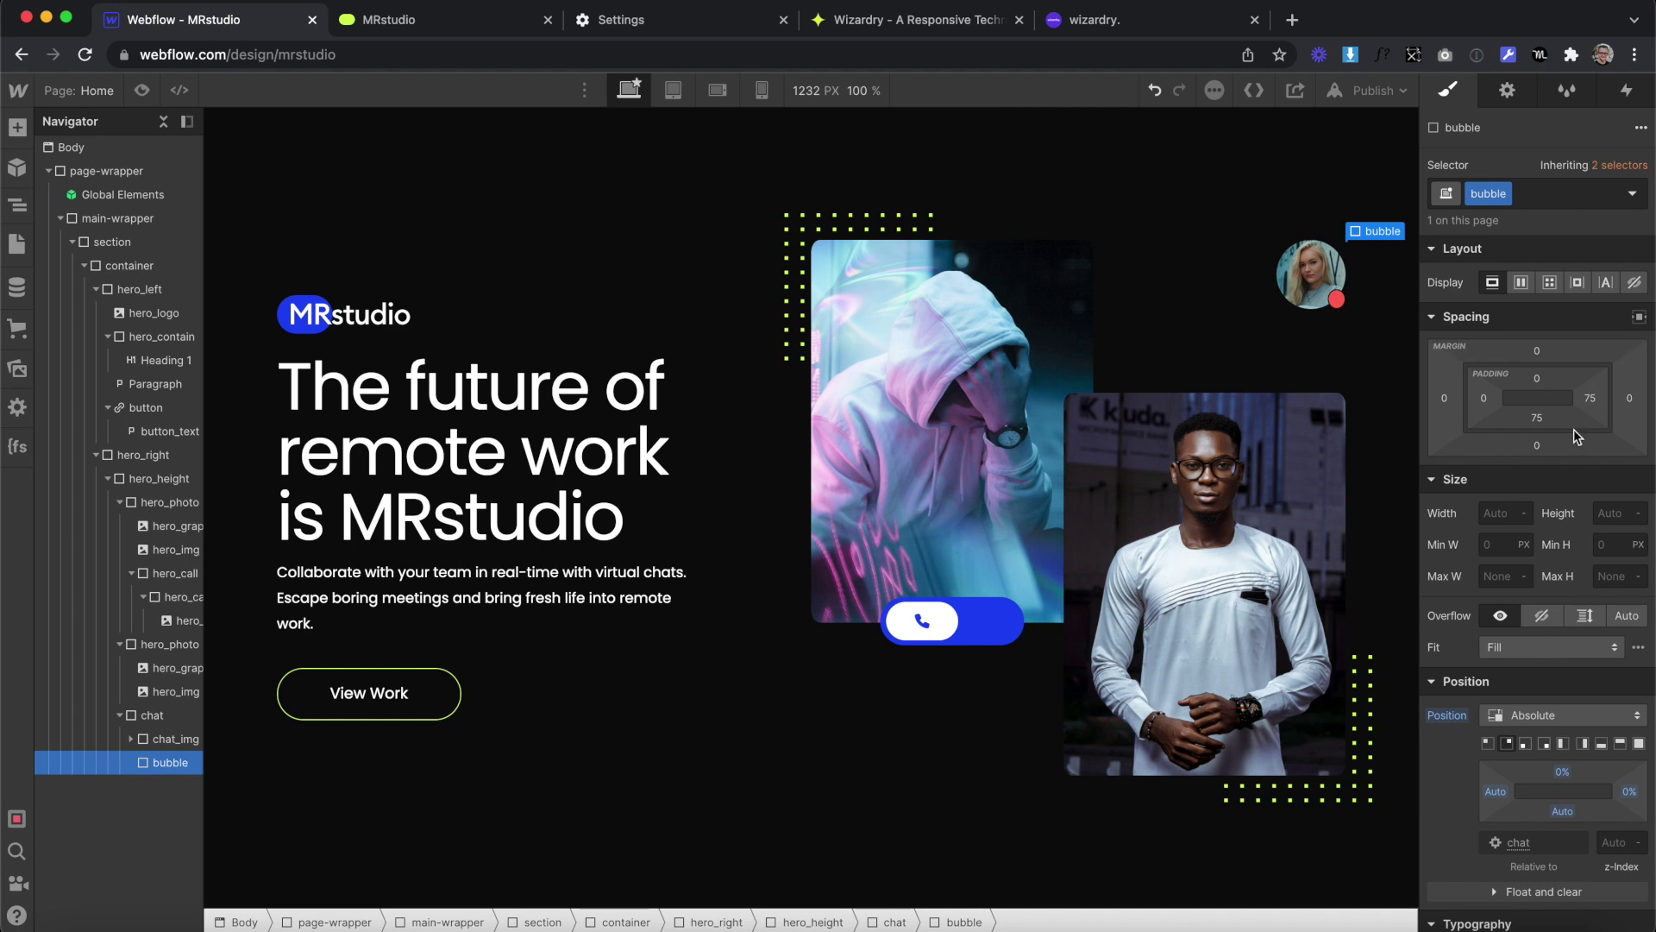
Check the white bubble and chat frame widths in the XD design, and set bubble's width in Webflow to 51.111%
key(ctrl+Right)
key(Escape)
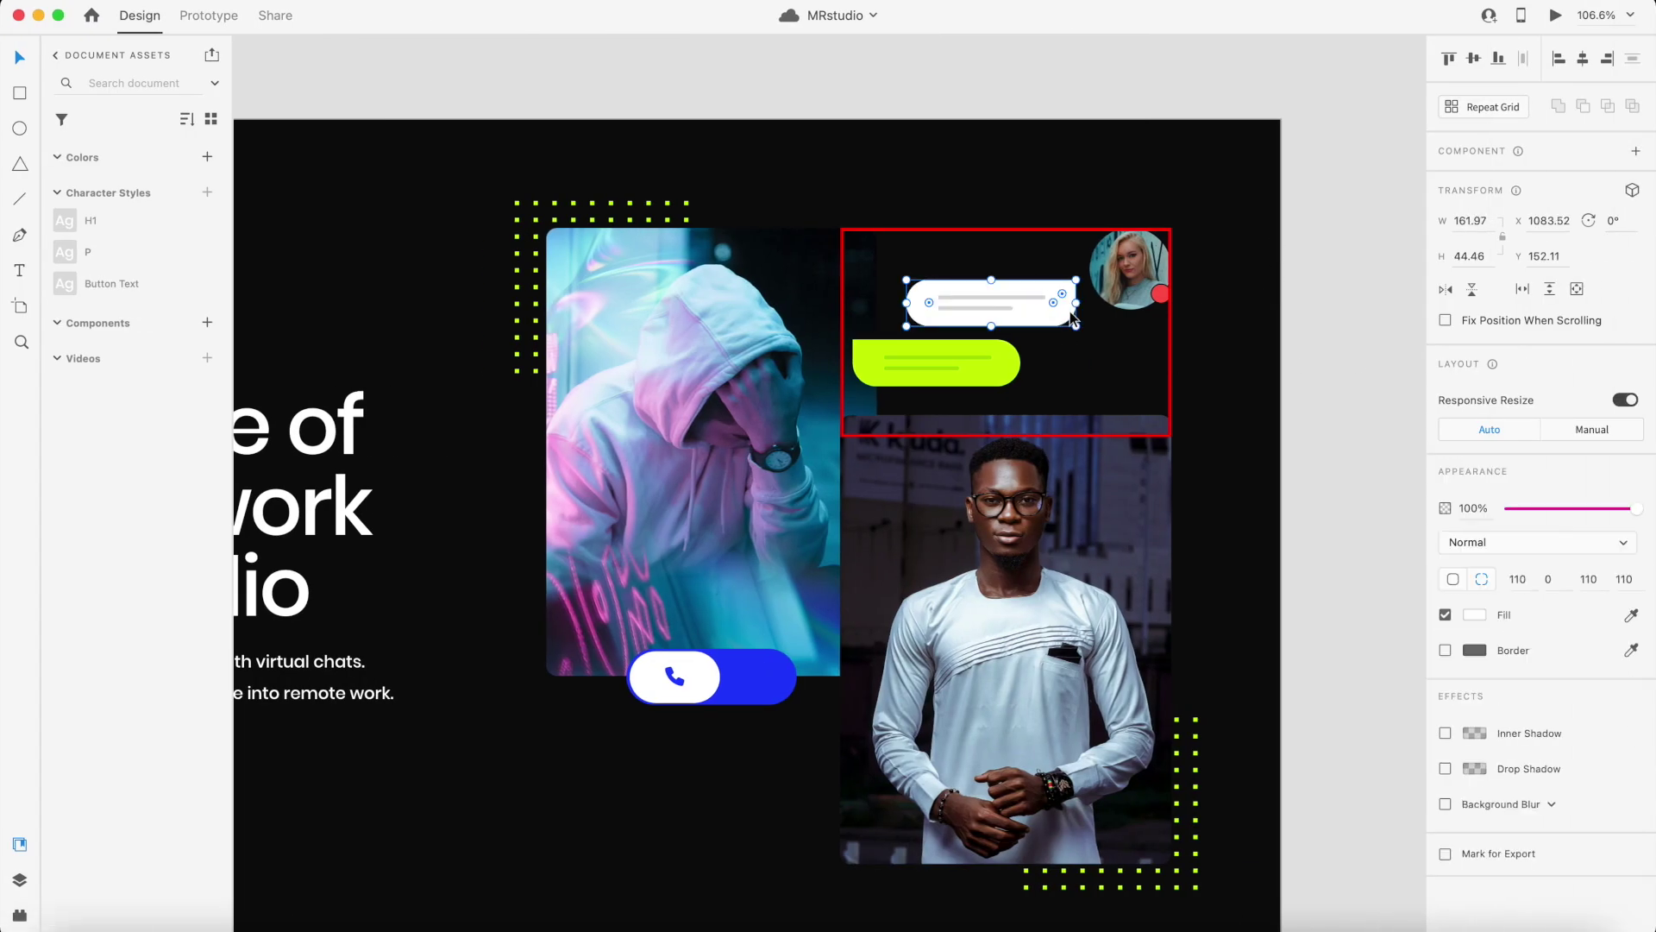
key(ctrl+Left)
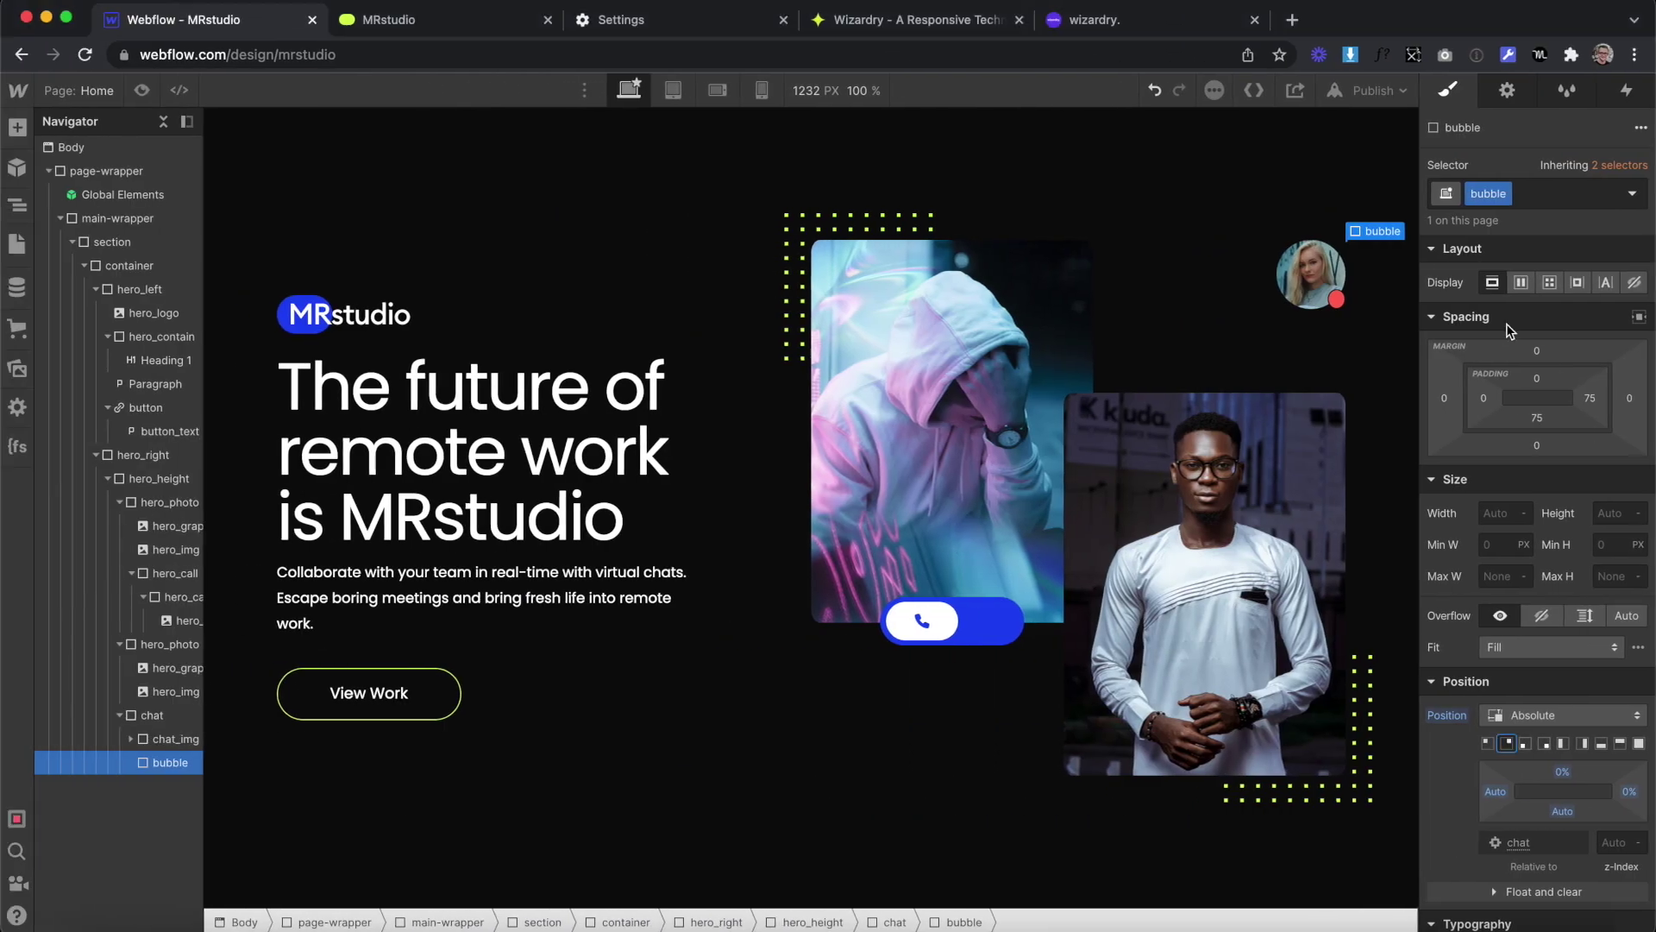
key(ctrl+Right)
key(Escape)
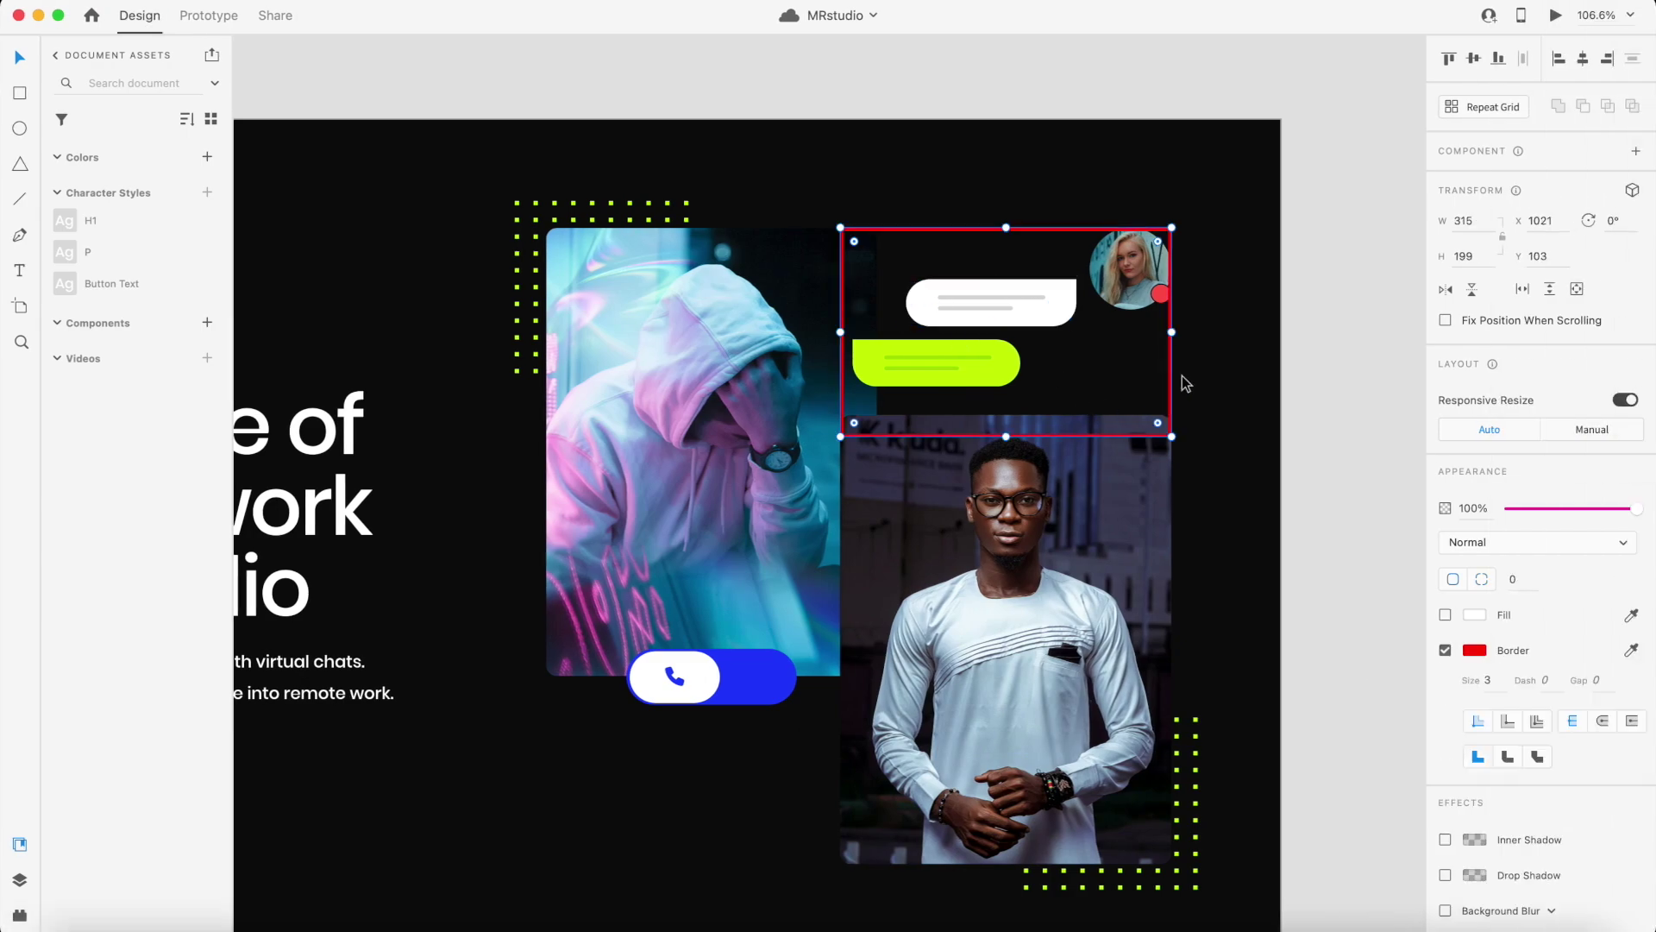
key(ctrl+Left)
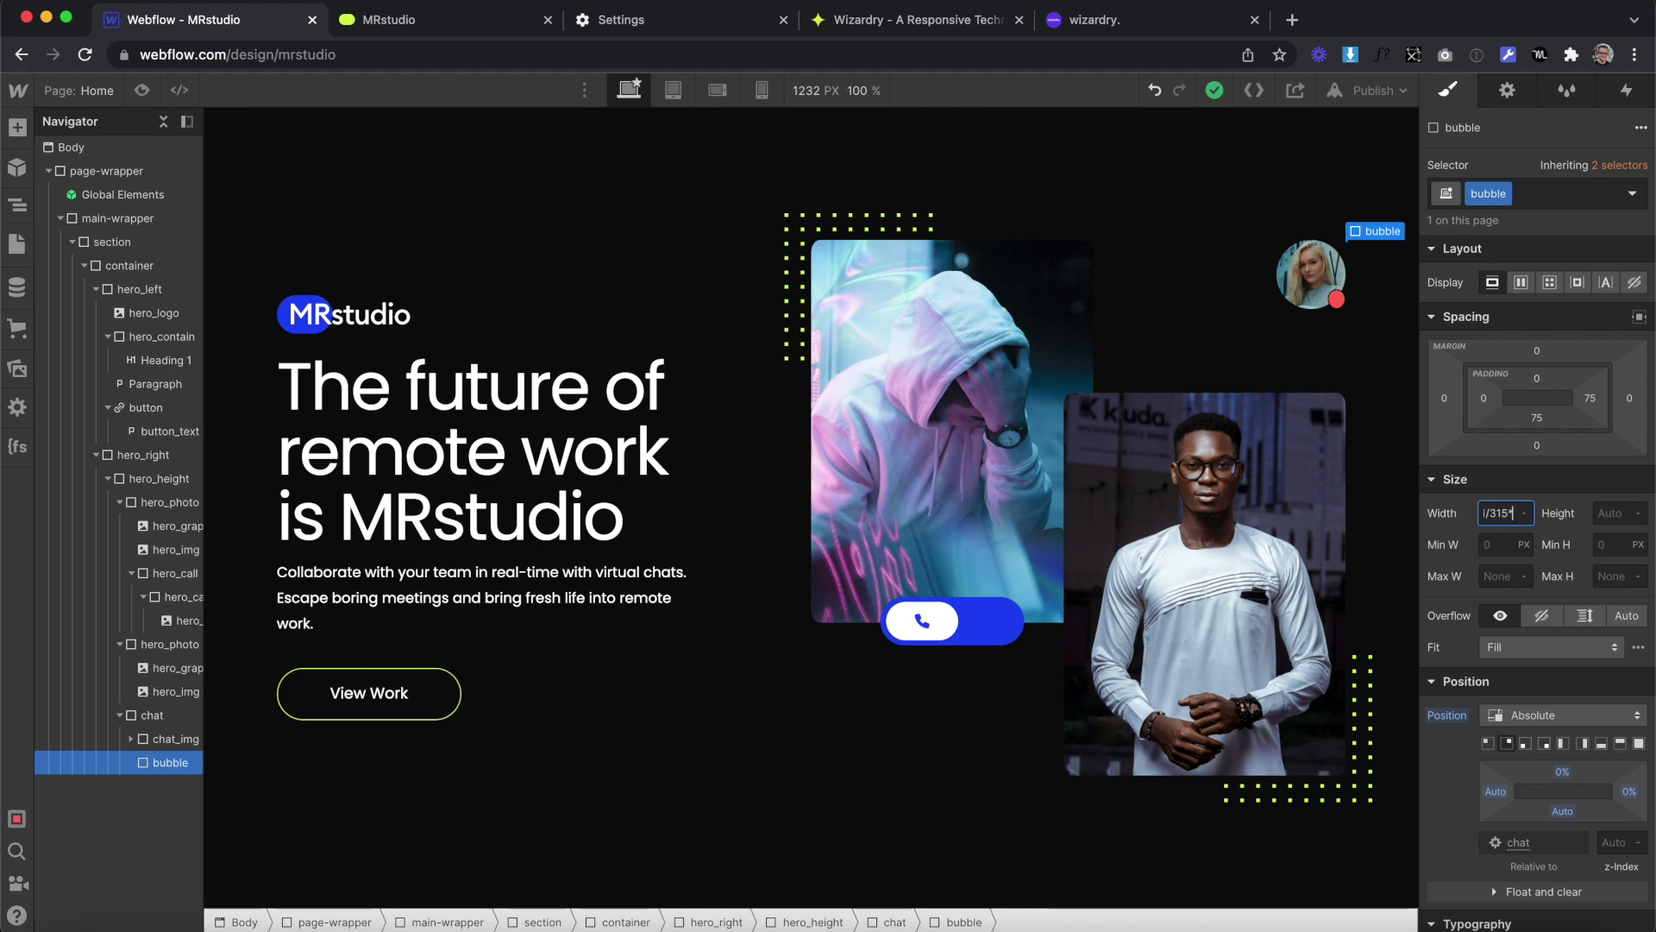
key(Return)
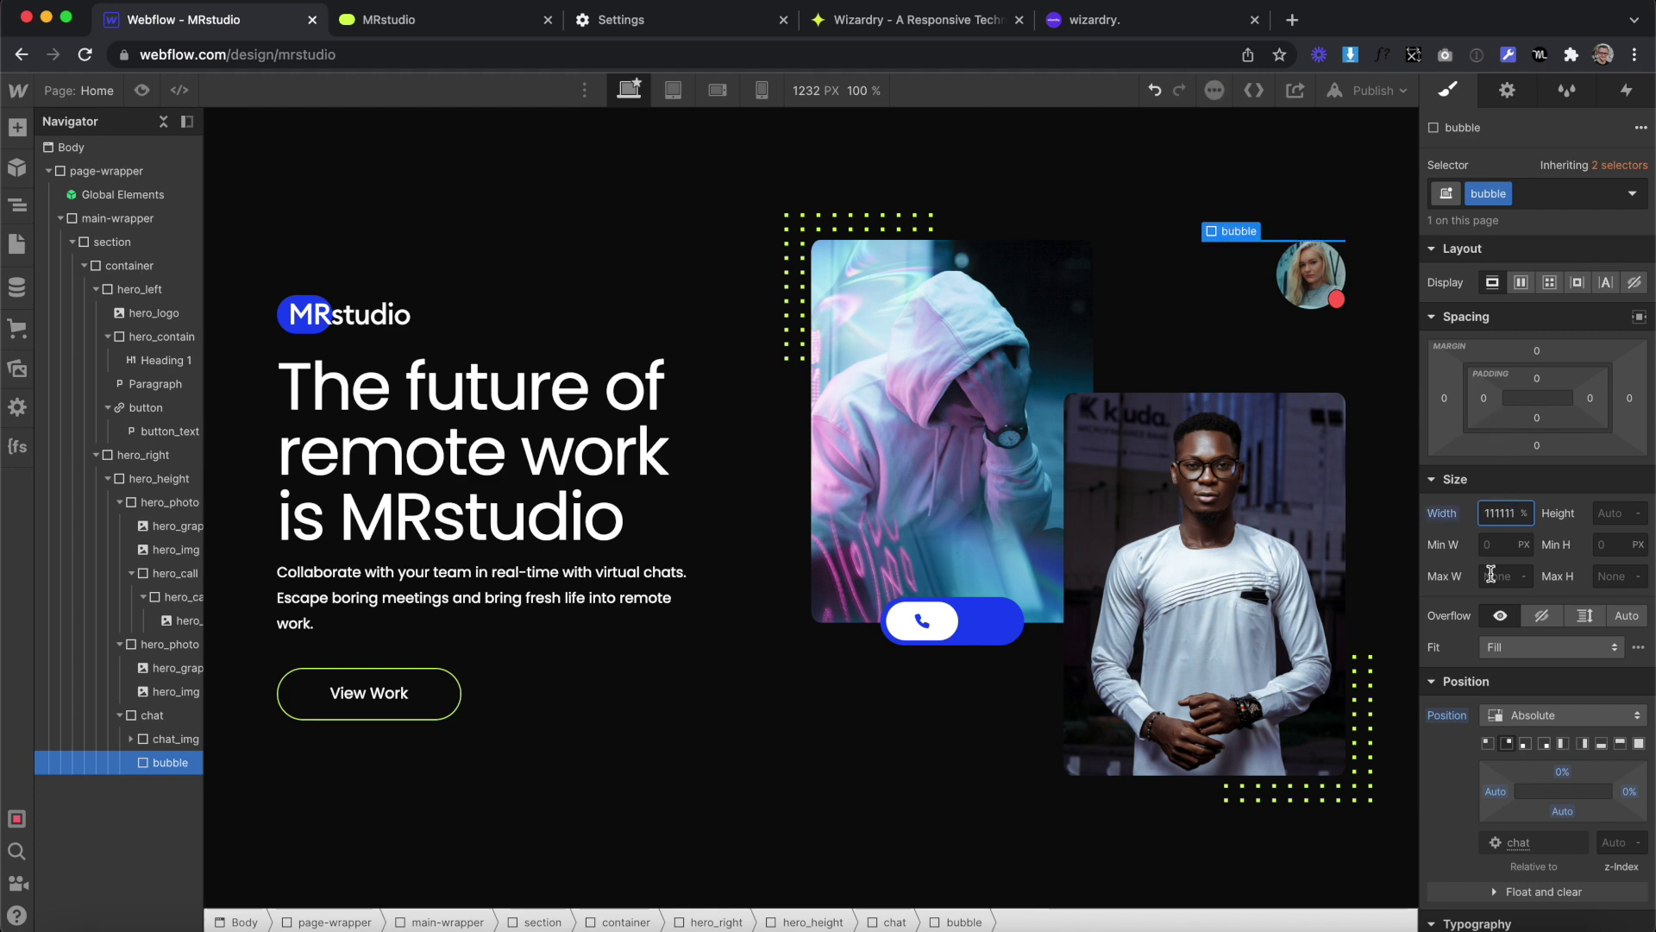
Recheck the white bubble's height in XD and set bubble's top padding in Webflow to 44/316 as a percentage
key(ctrl+Right)
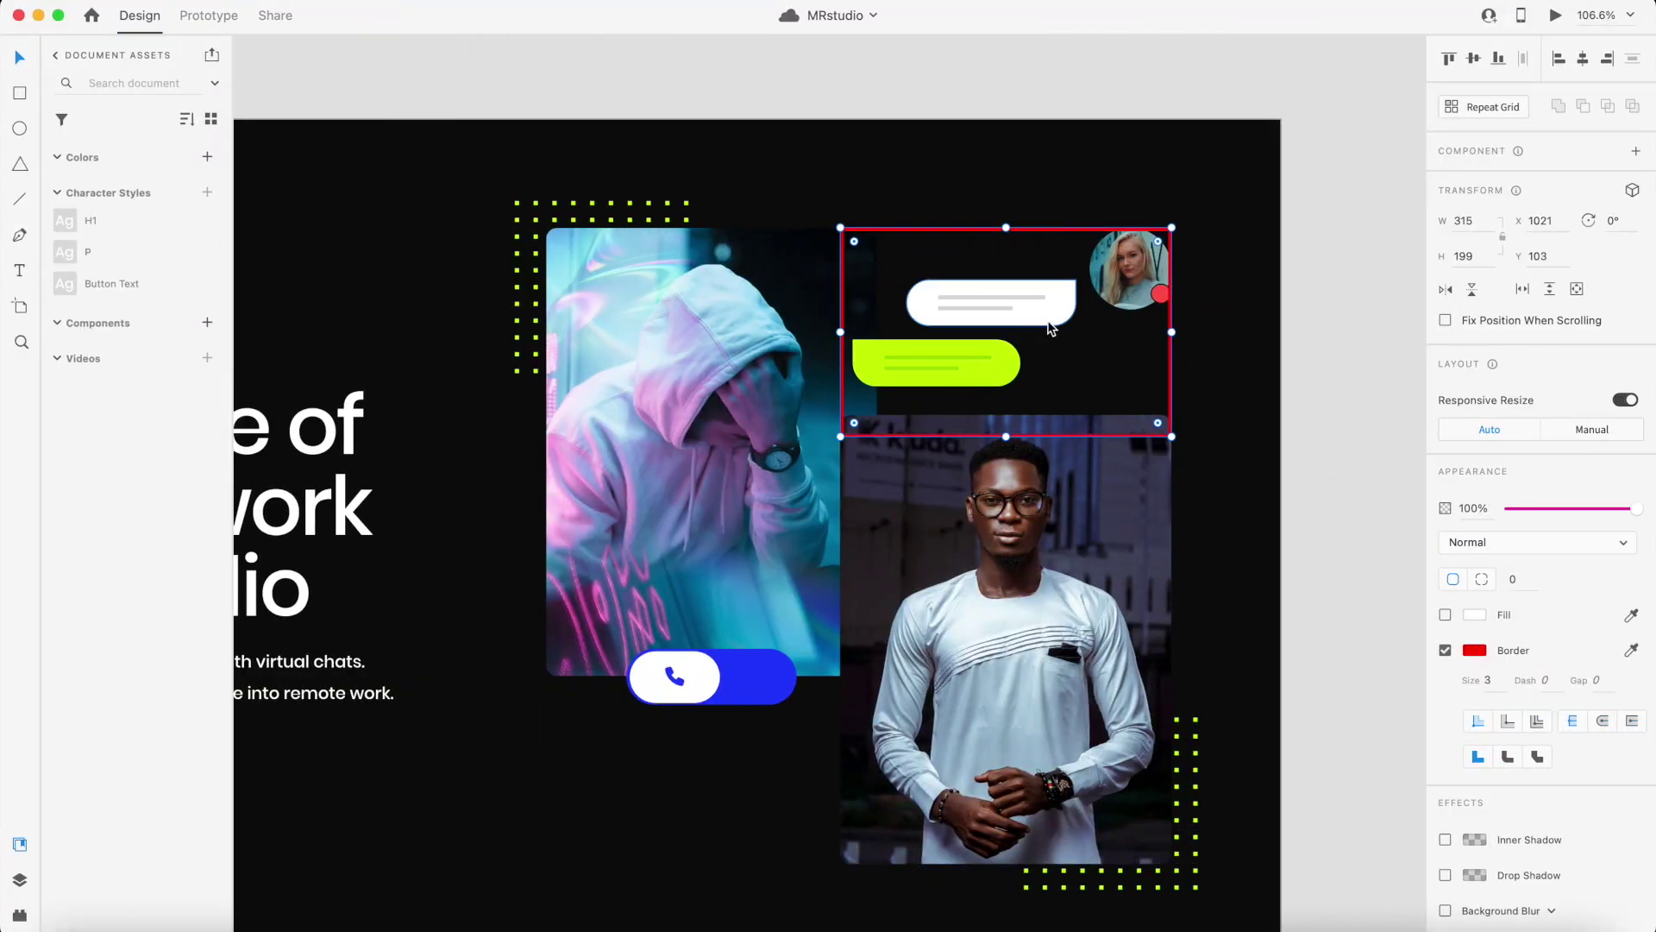
double_click(1054, 325)
key(ctrl+Left)
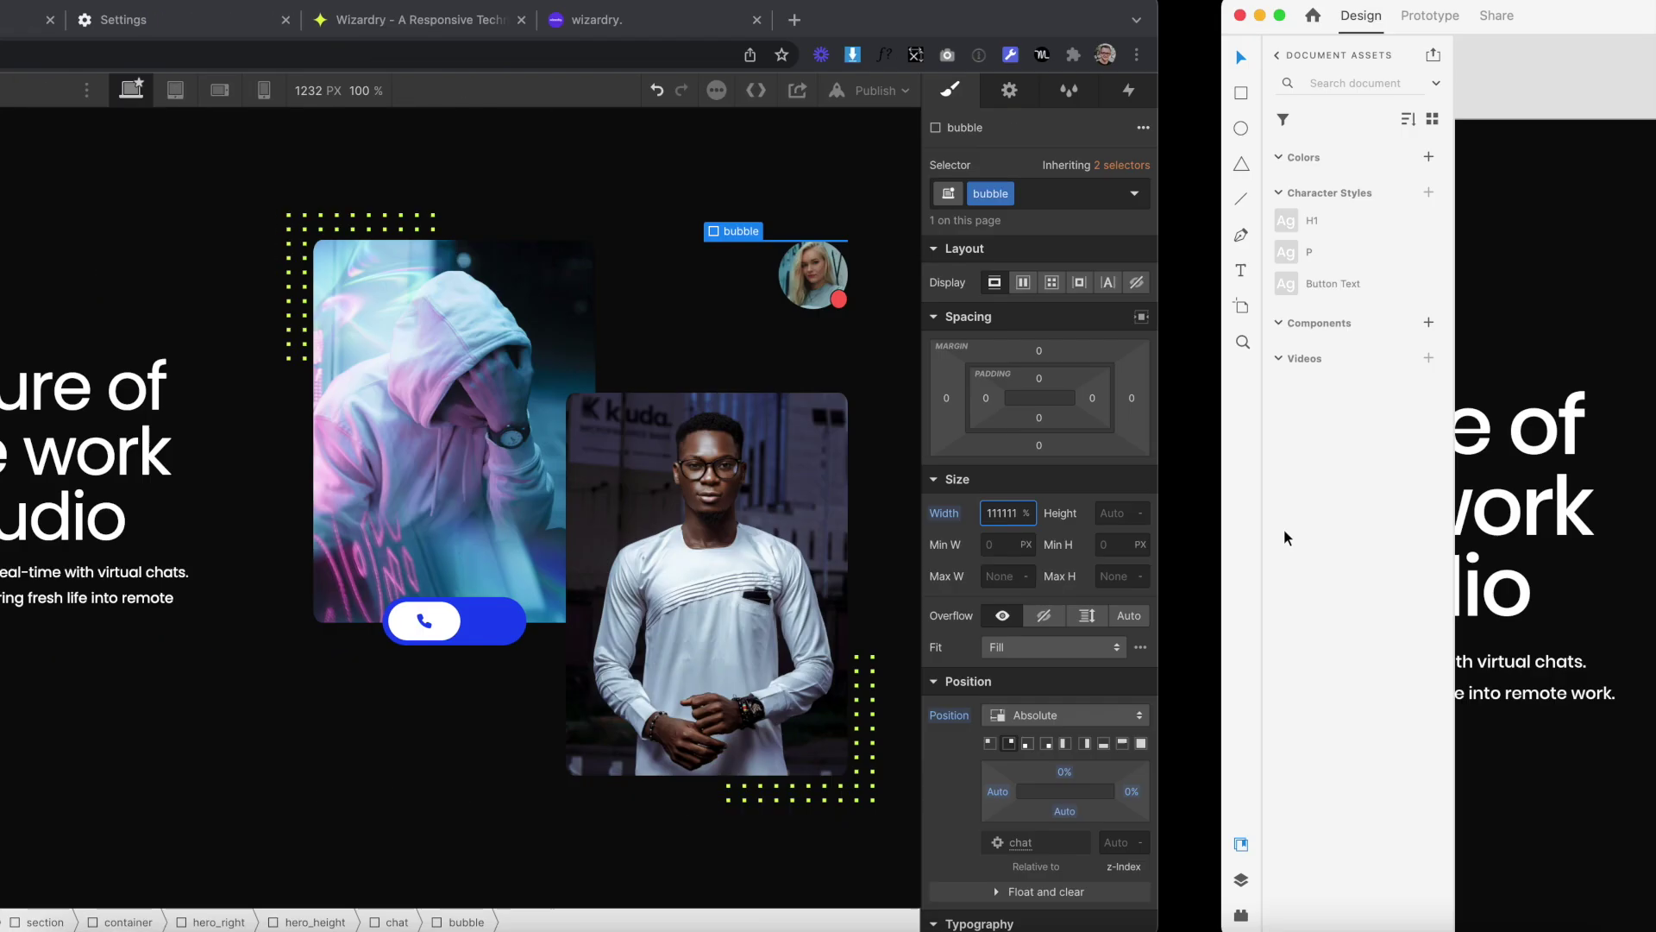
click(1536, 378)
text(44/31)
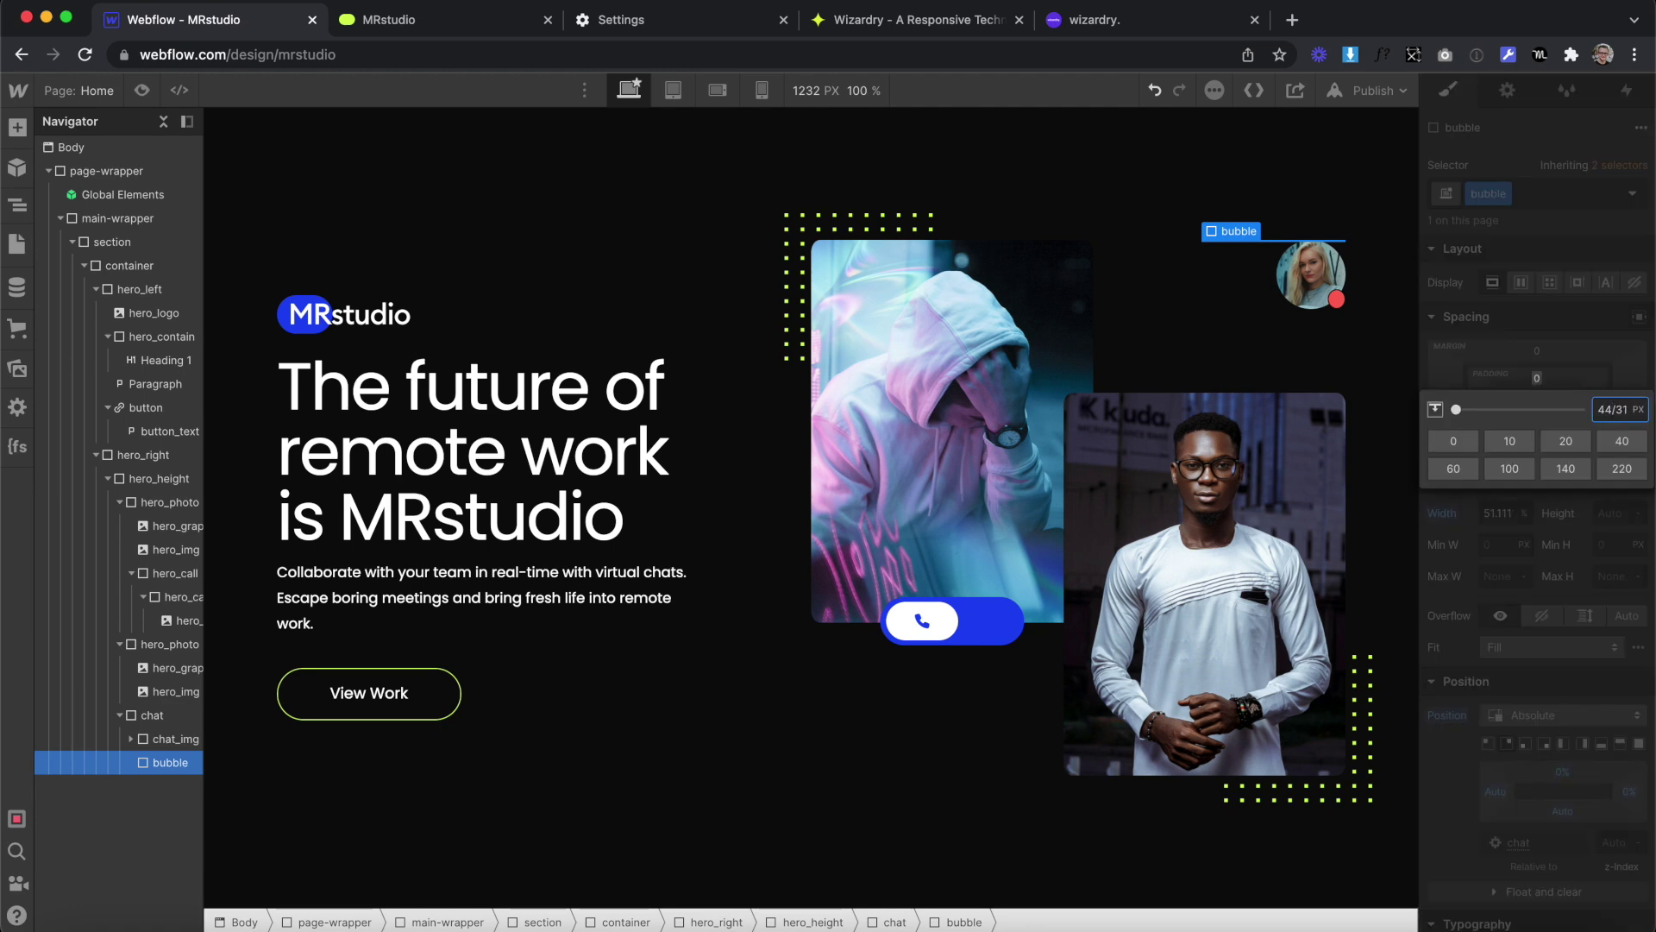
text(61)
key(Return)
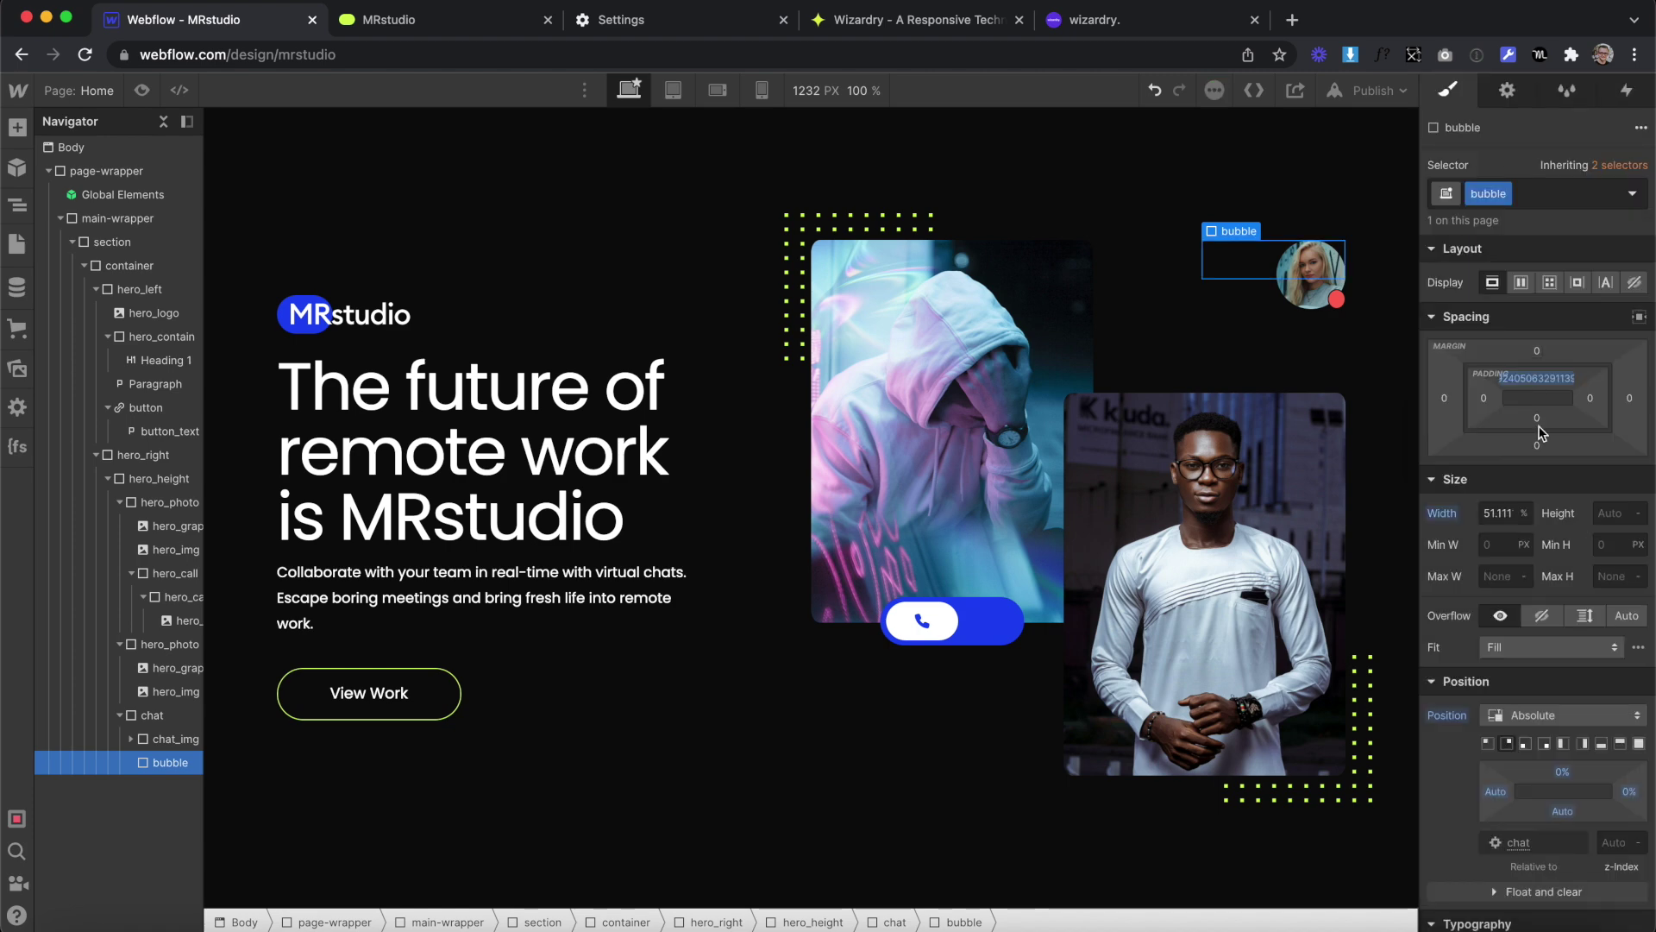
Round bubble's top-left, bottom-left and bottom-right corners to 100vw and set its top-right radius to 0
scroll(1499, 602, down, 10)
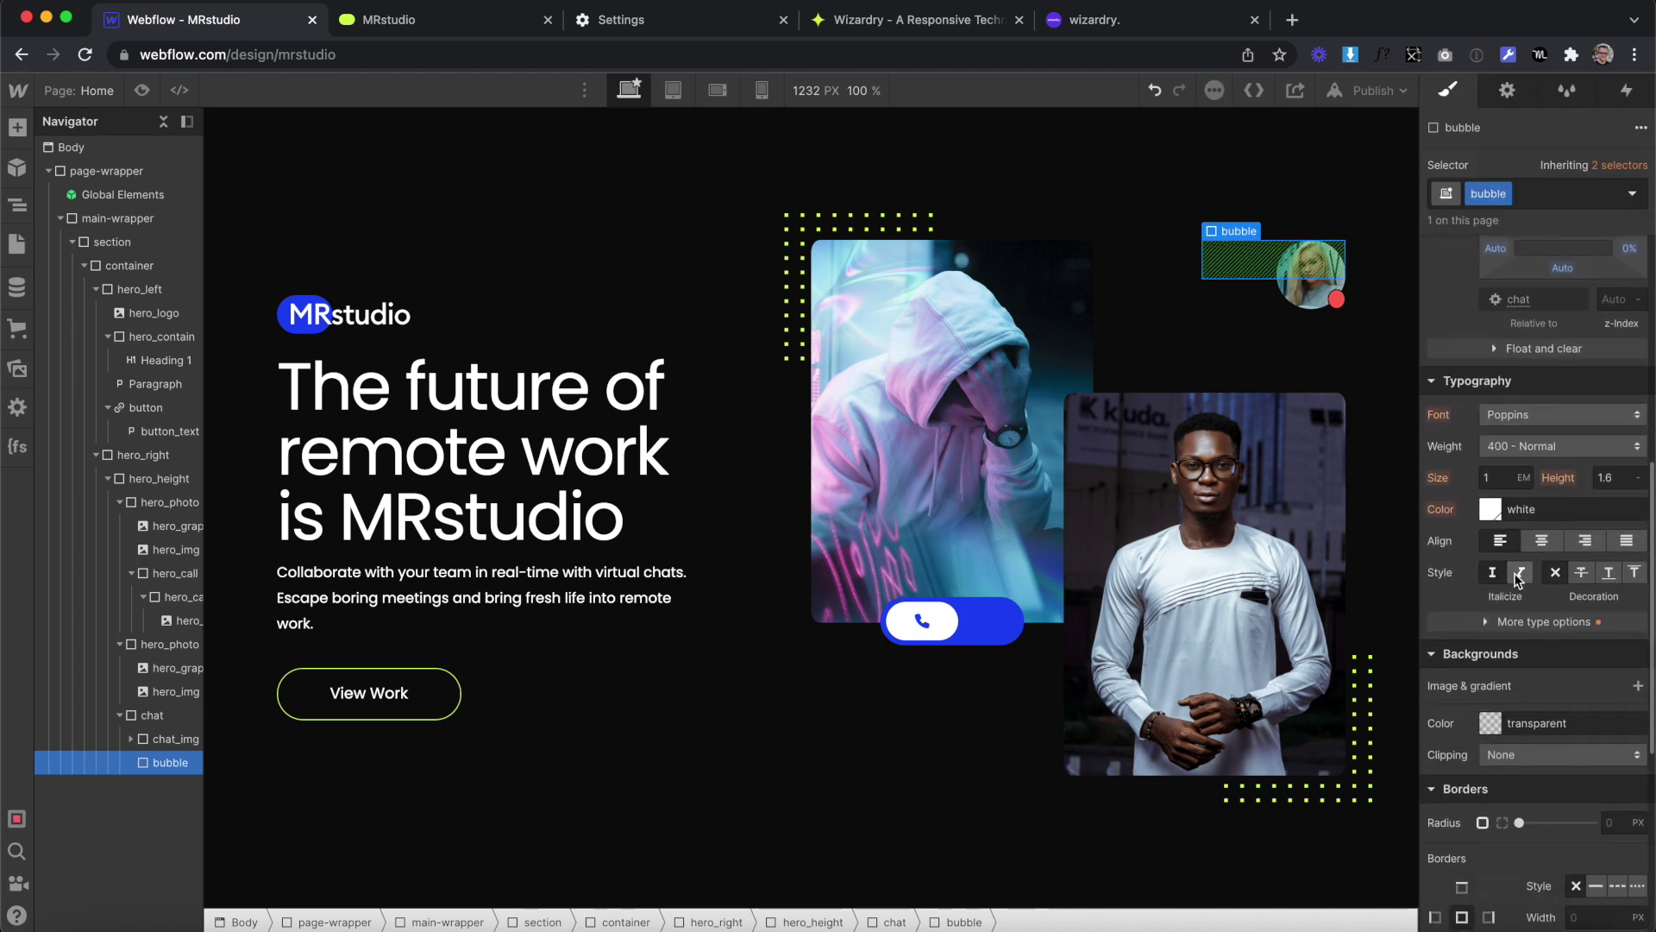
scroll(1518, 579, down, 3)
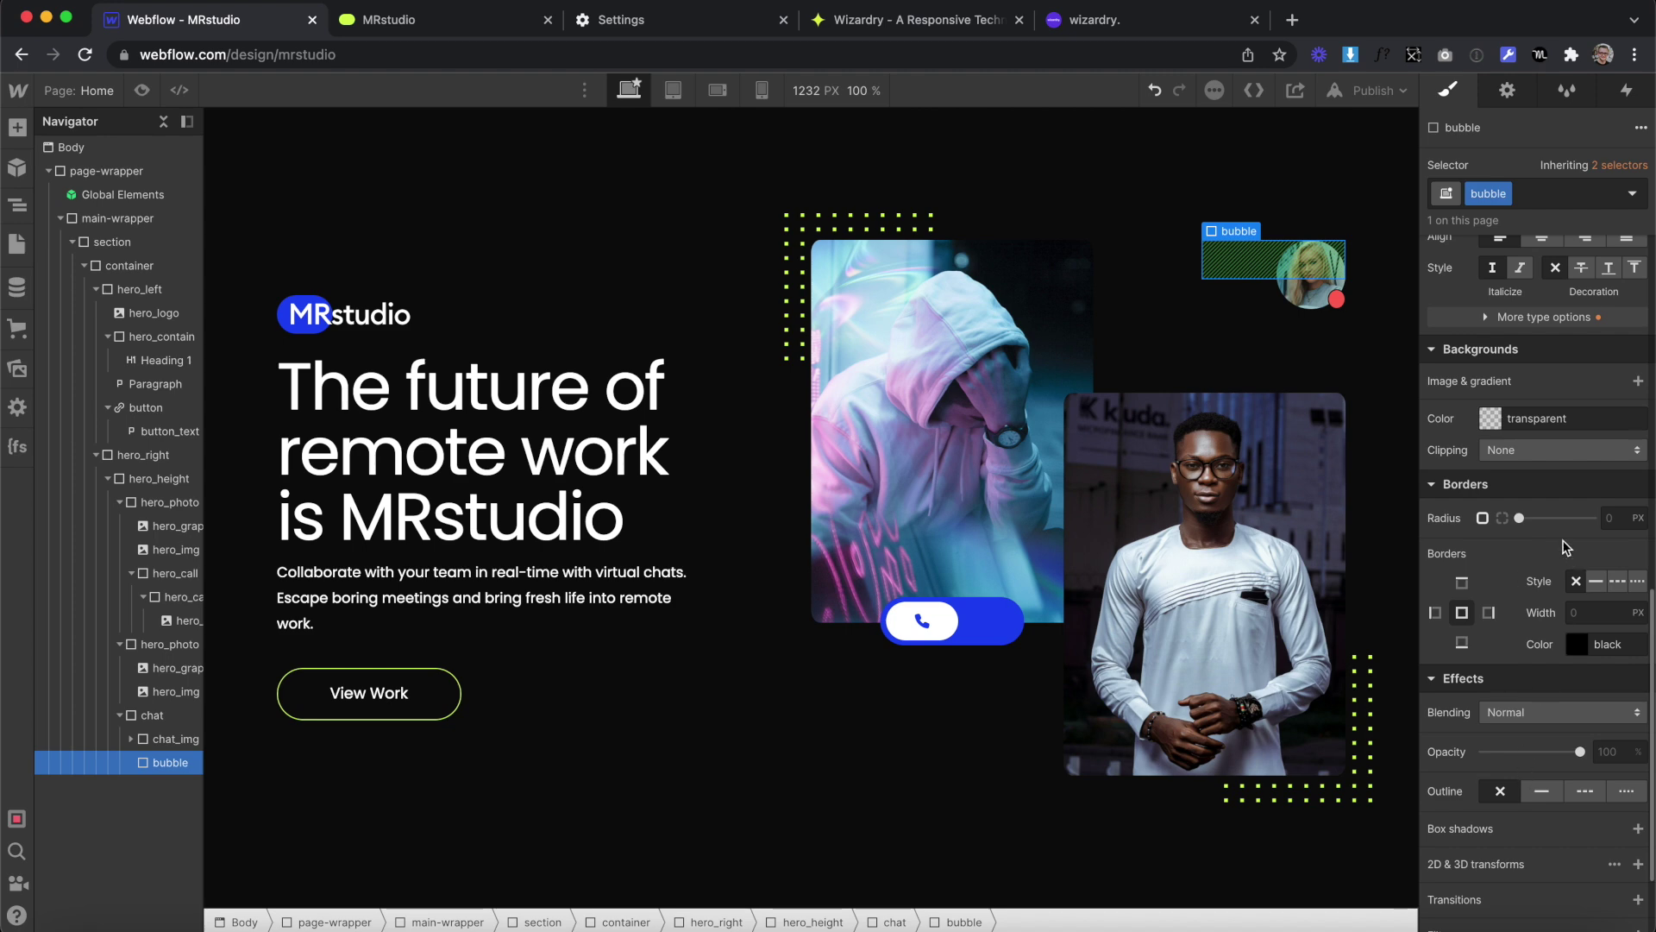
click(1502, 518)
text(100)
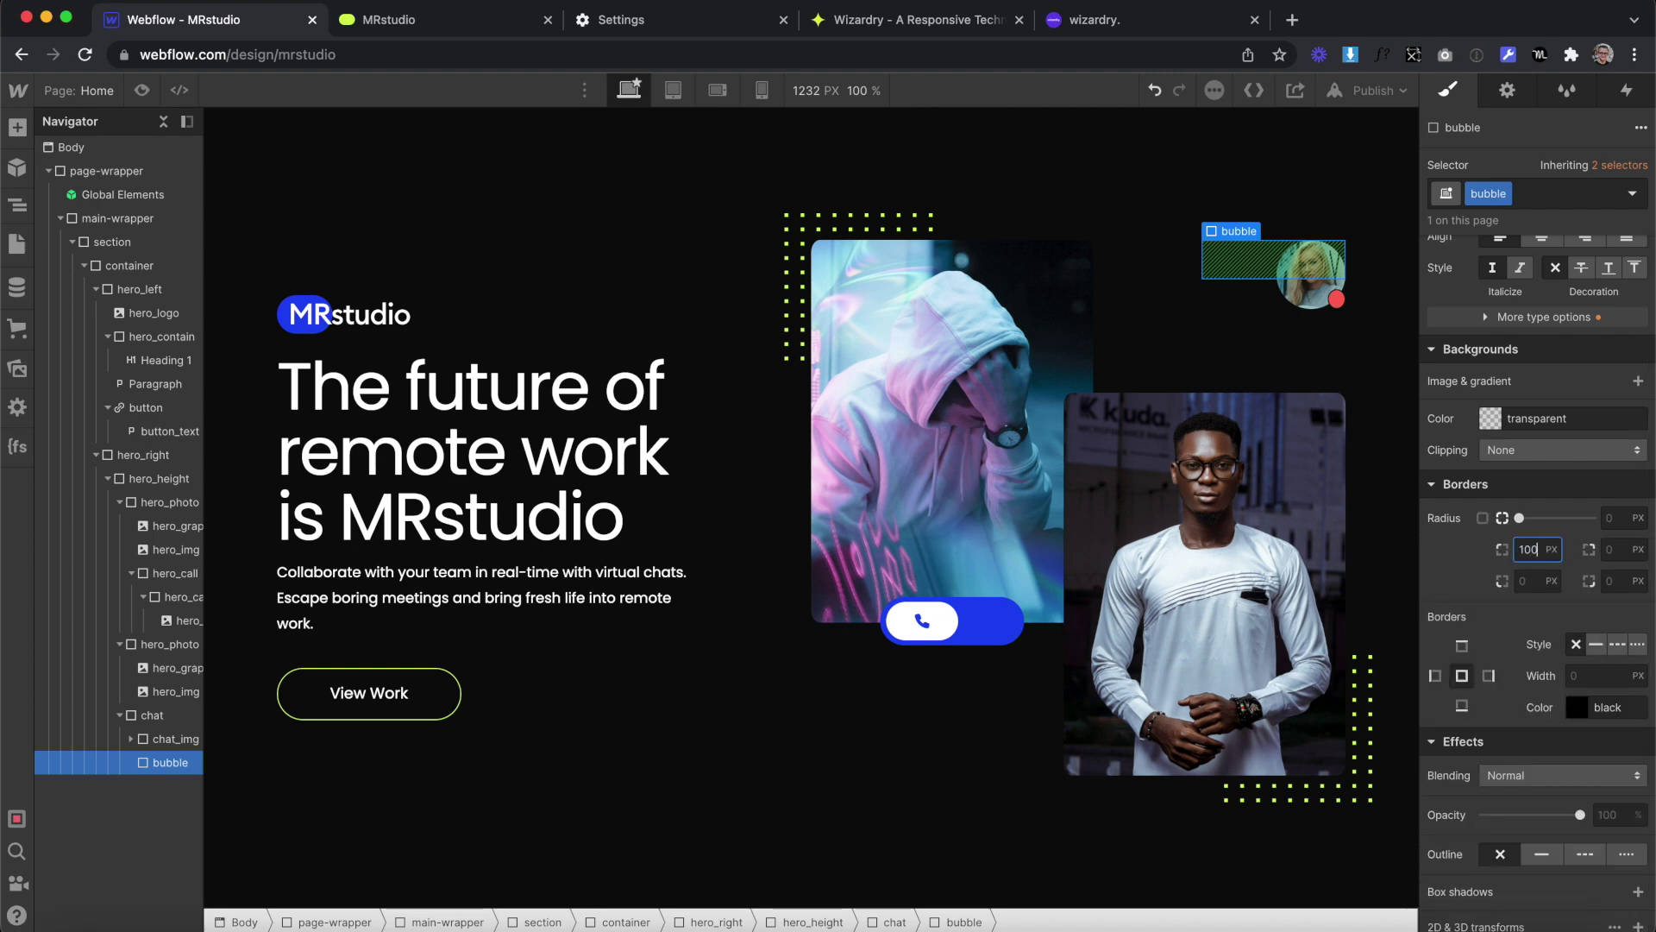
click(1528, 576)
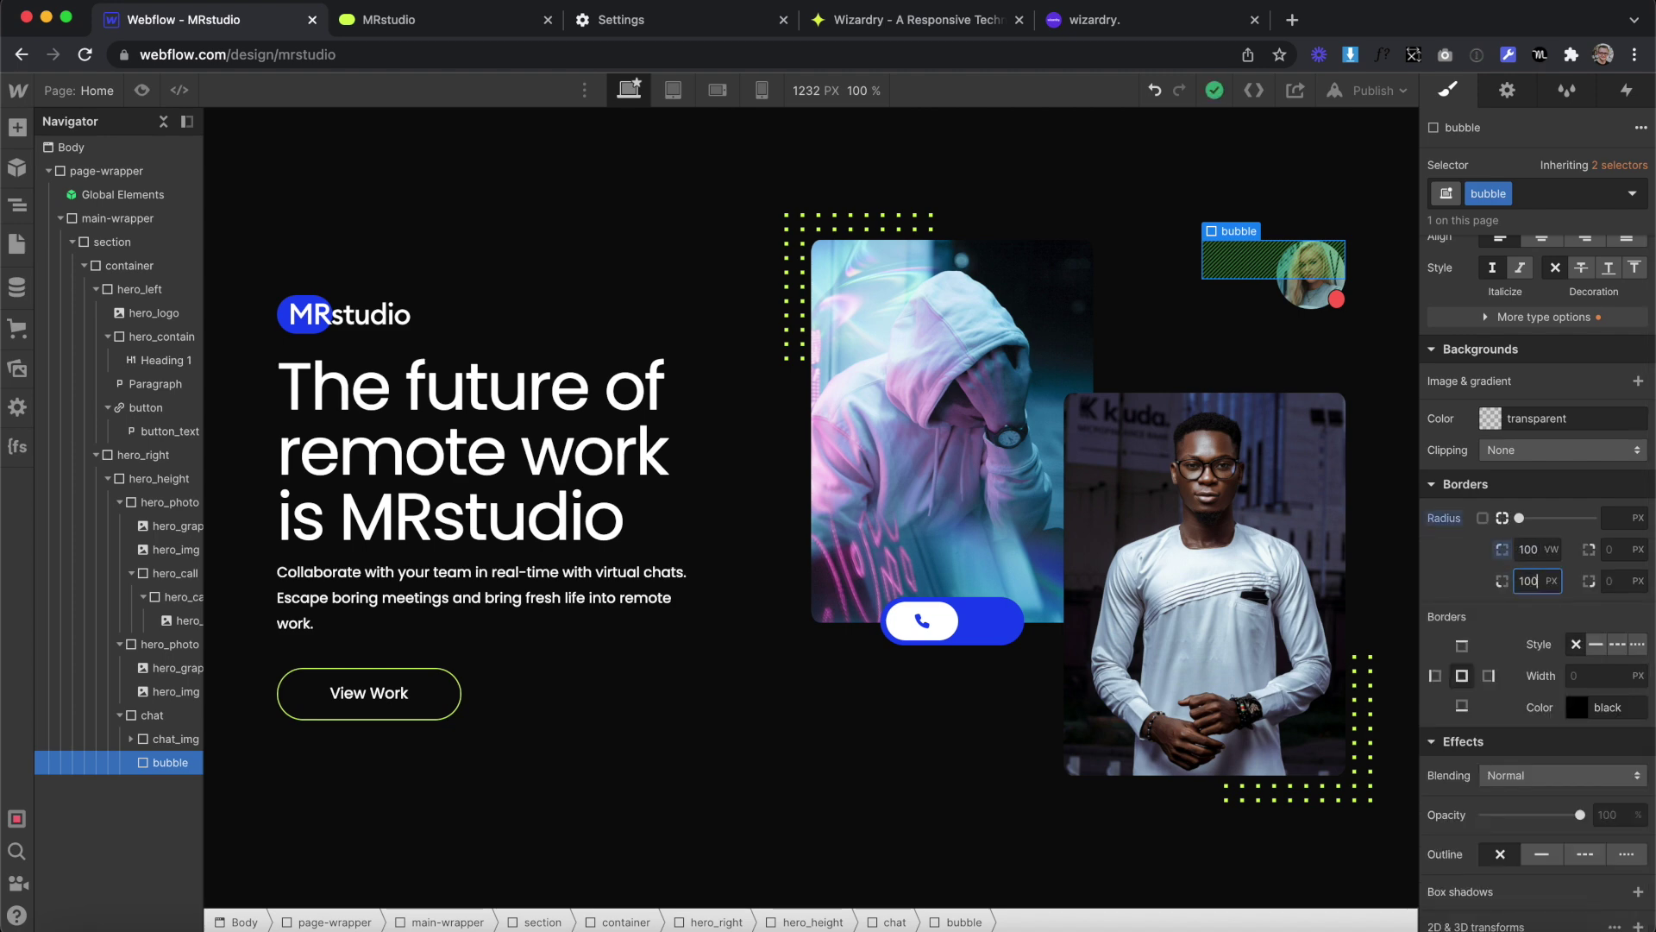
text(100vw)
key(Return)
click(1612, 547)
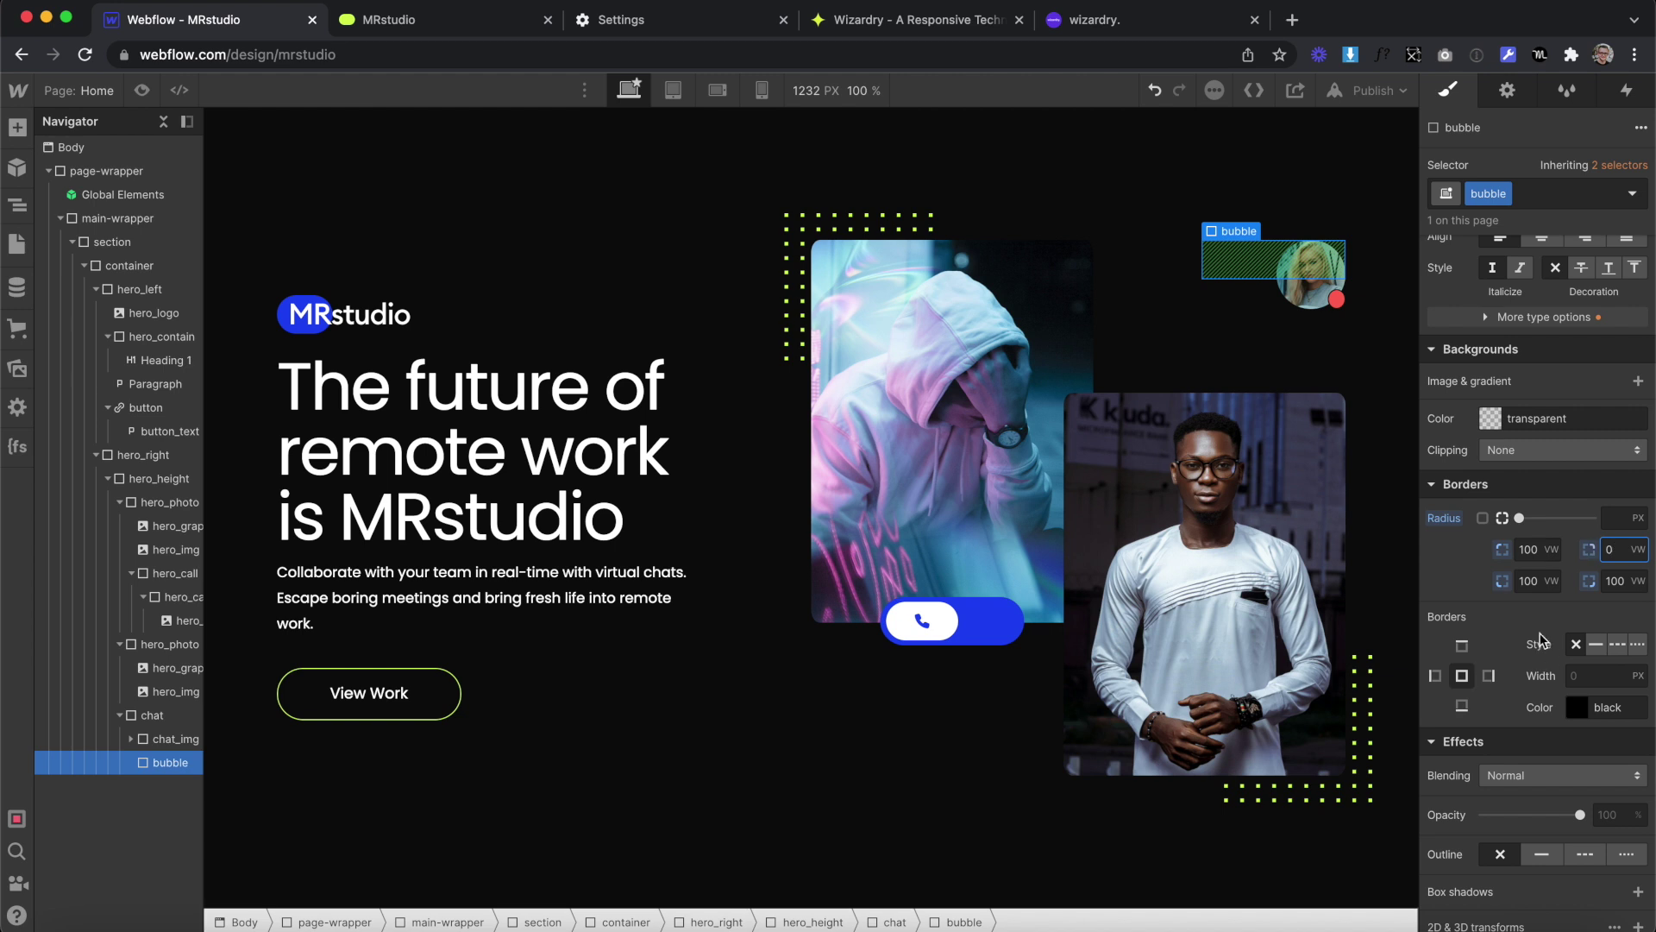
Fill the bubble's background with the white swatch and compare it with the XD design
click(1486, 422)
click(1584, 721)
click(1545, 379)
key(ctrl+Right)
key(ctrl+Left)
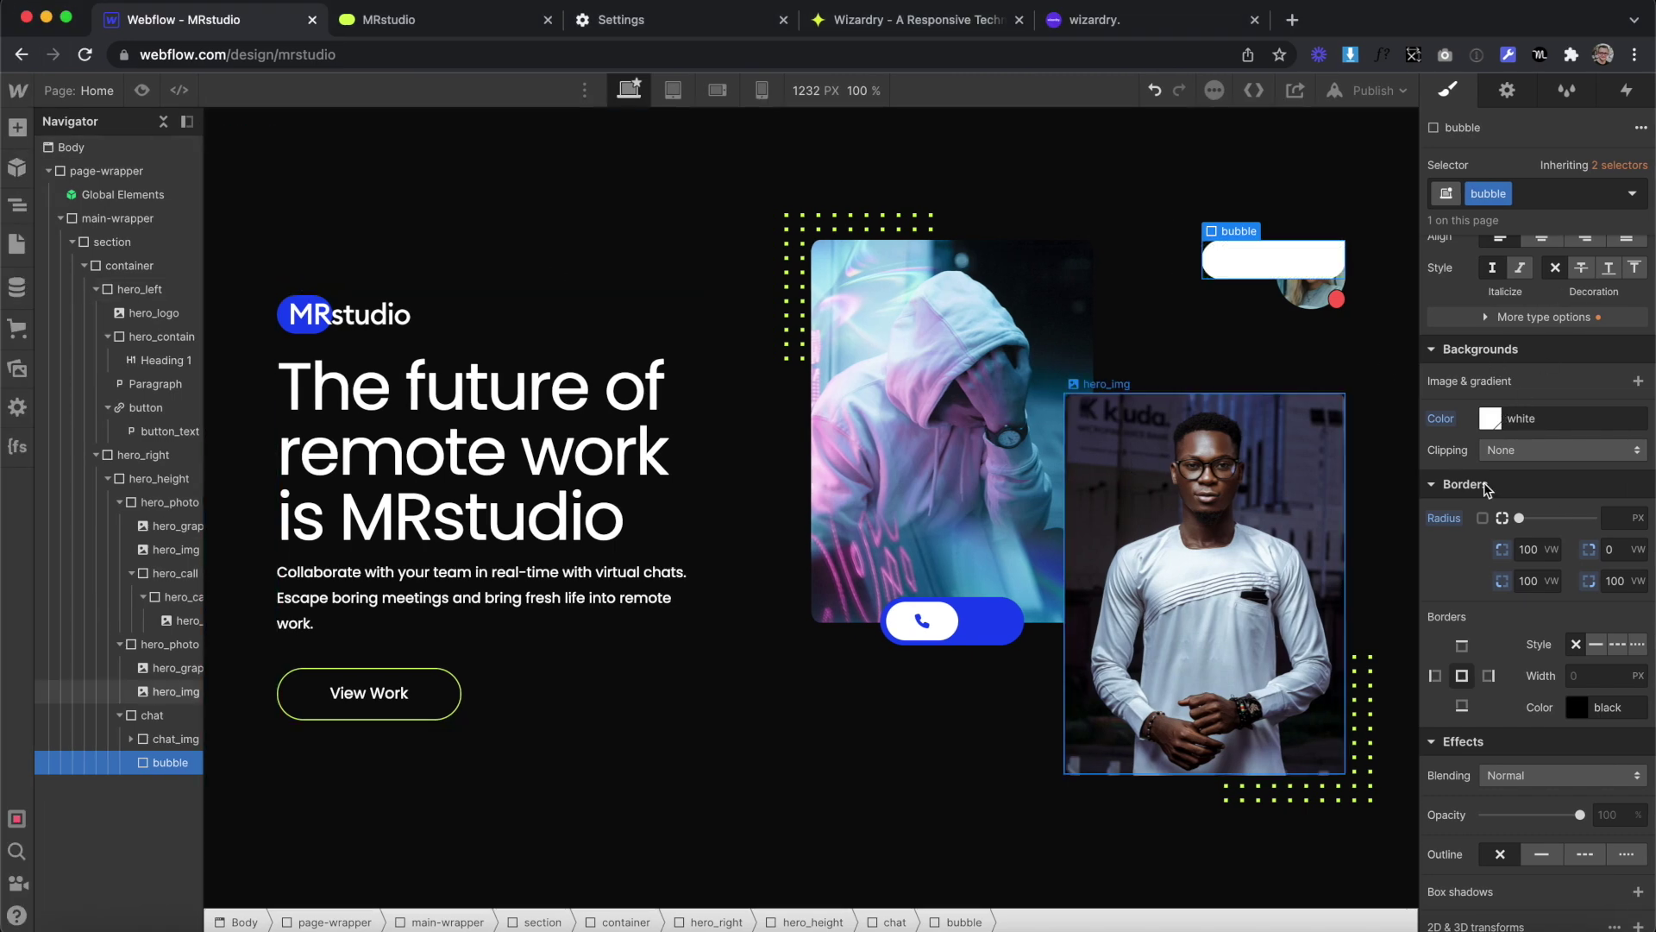
Offset the bubble from the chat photo with a 17% top margin and a 29% right margin
scroll(1501, 509, up, 8)
scroll(1529, 391, up, 3)
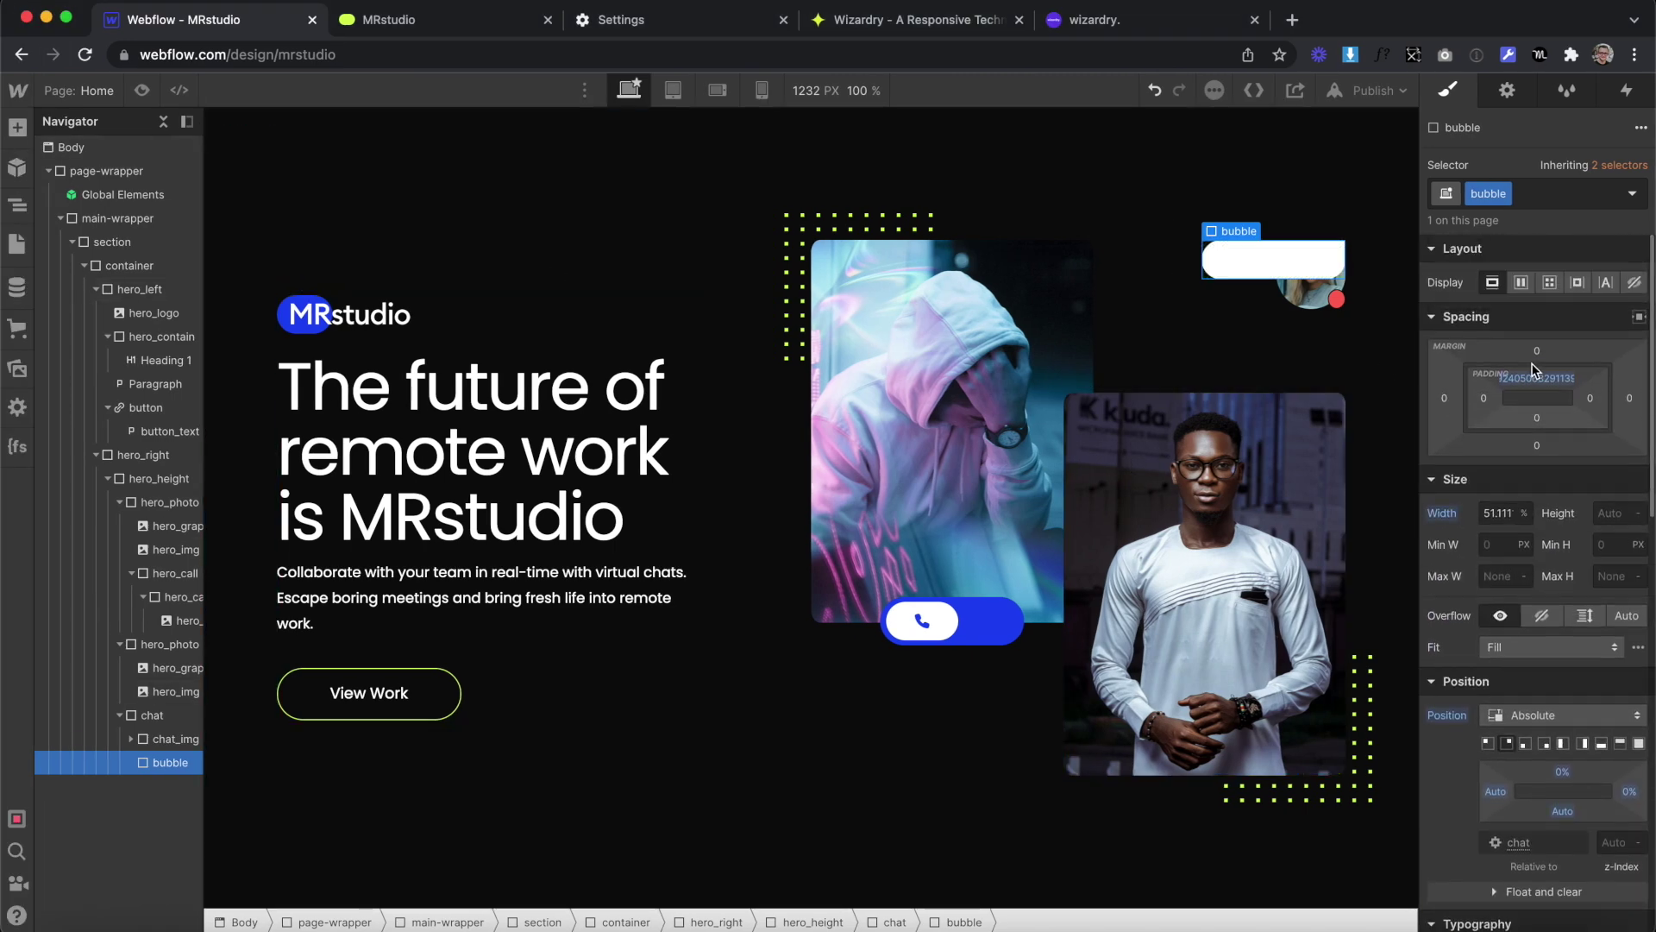
click(1535, 348)
text(2%)
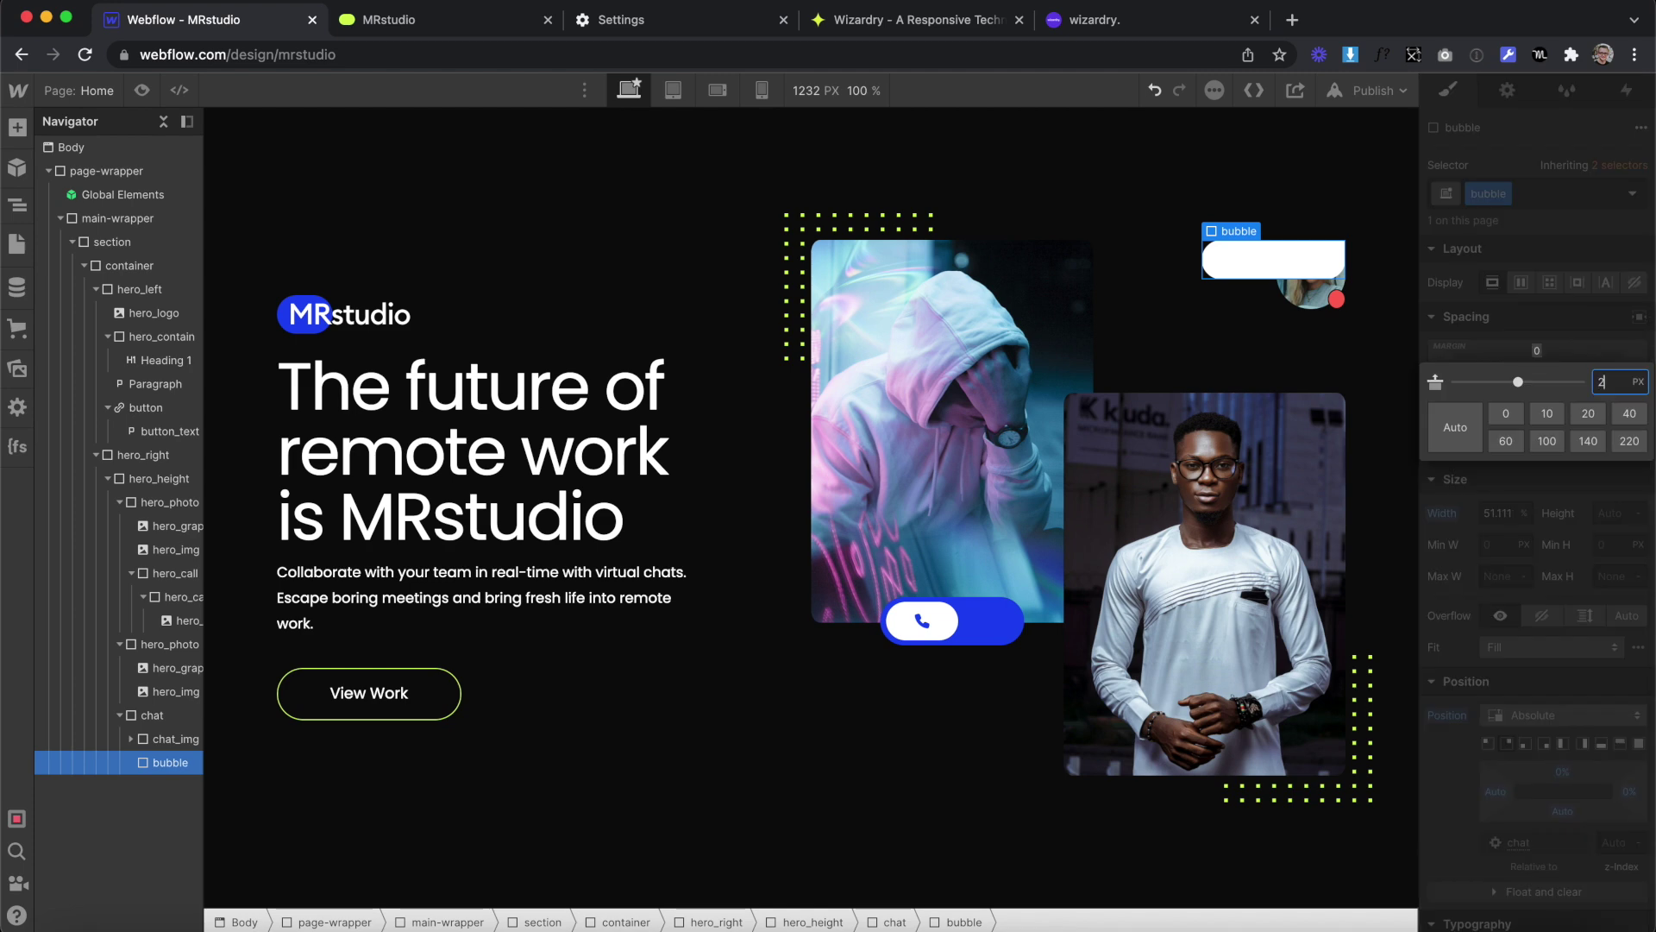
key(Return)
mouse_move(1537, 349)
mouse_down()
mouse_move(1540, 318)
mouse_move(1541, 334)
mouse_up()
click(1628, 400)
text(2%)
key(Return)
drag(1630, 400, 1653, 400)
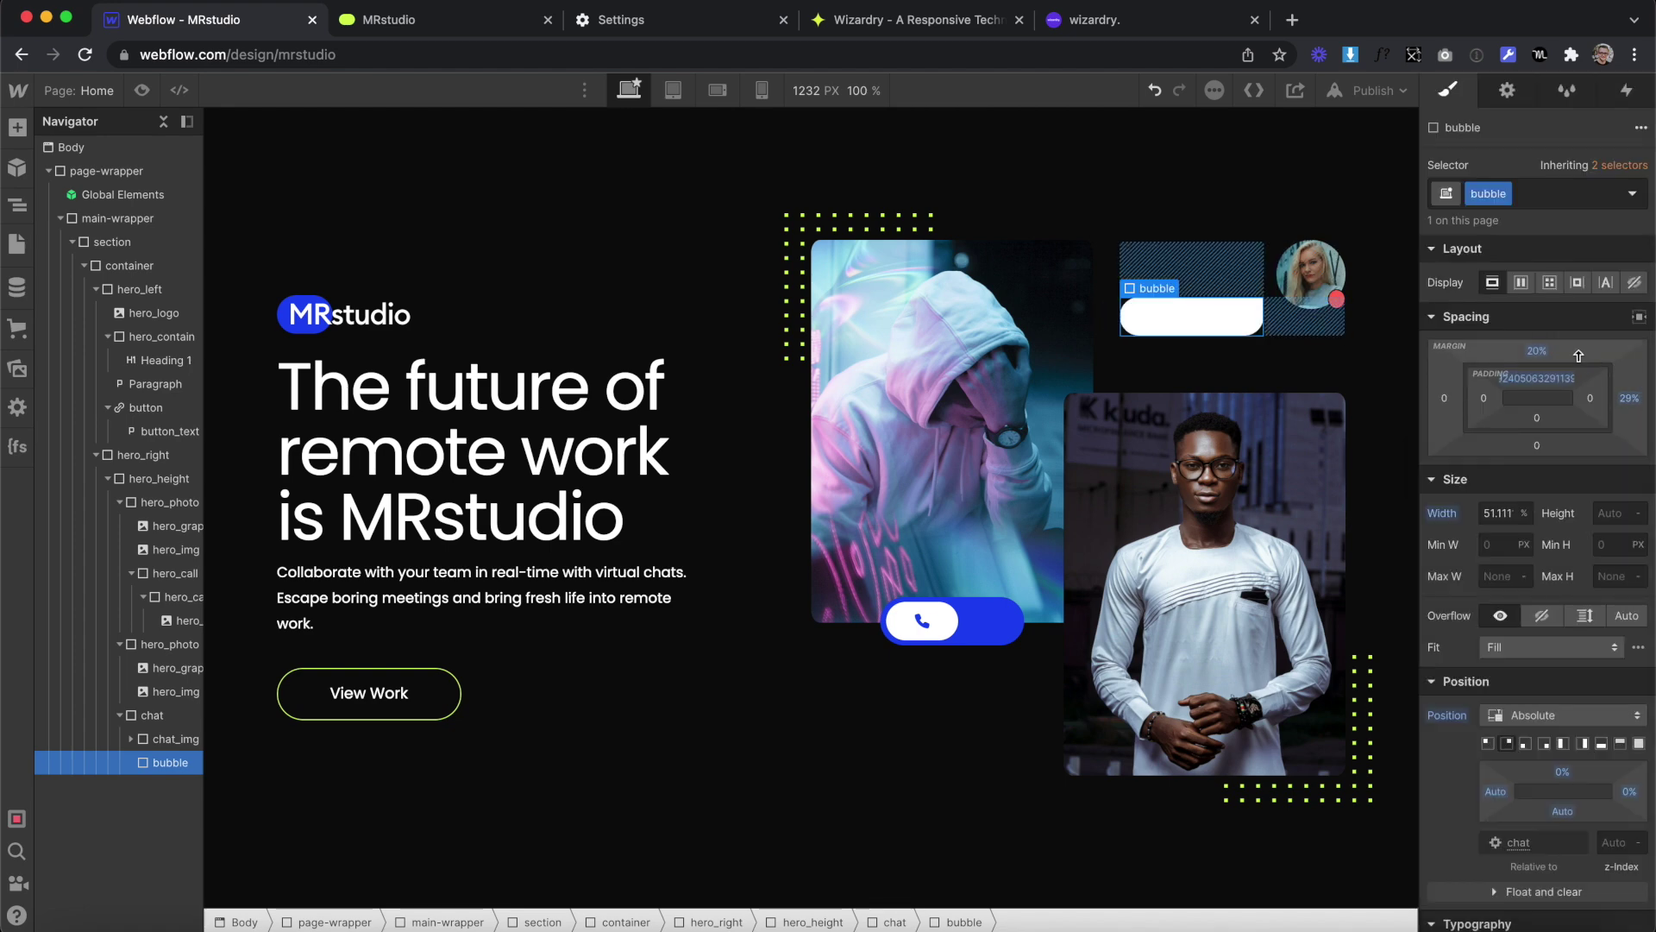
drag(1579, 356, 1580, 358)
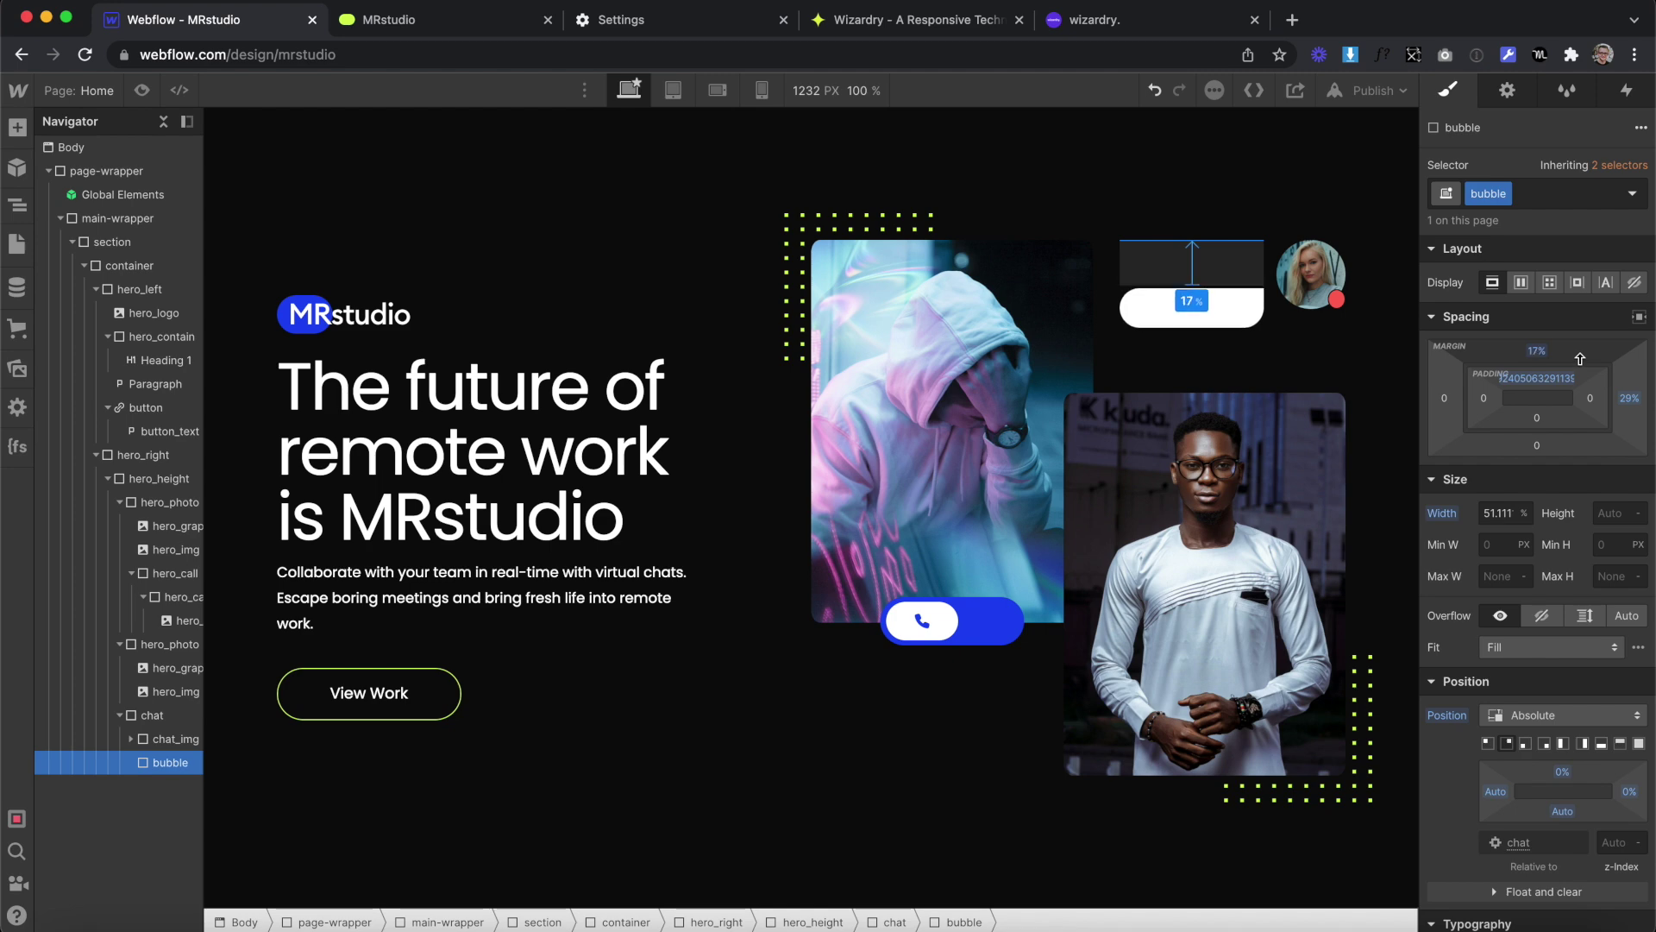
Add a div block inside bubble and give it the class bubble_wrap
click(17, 128)
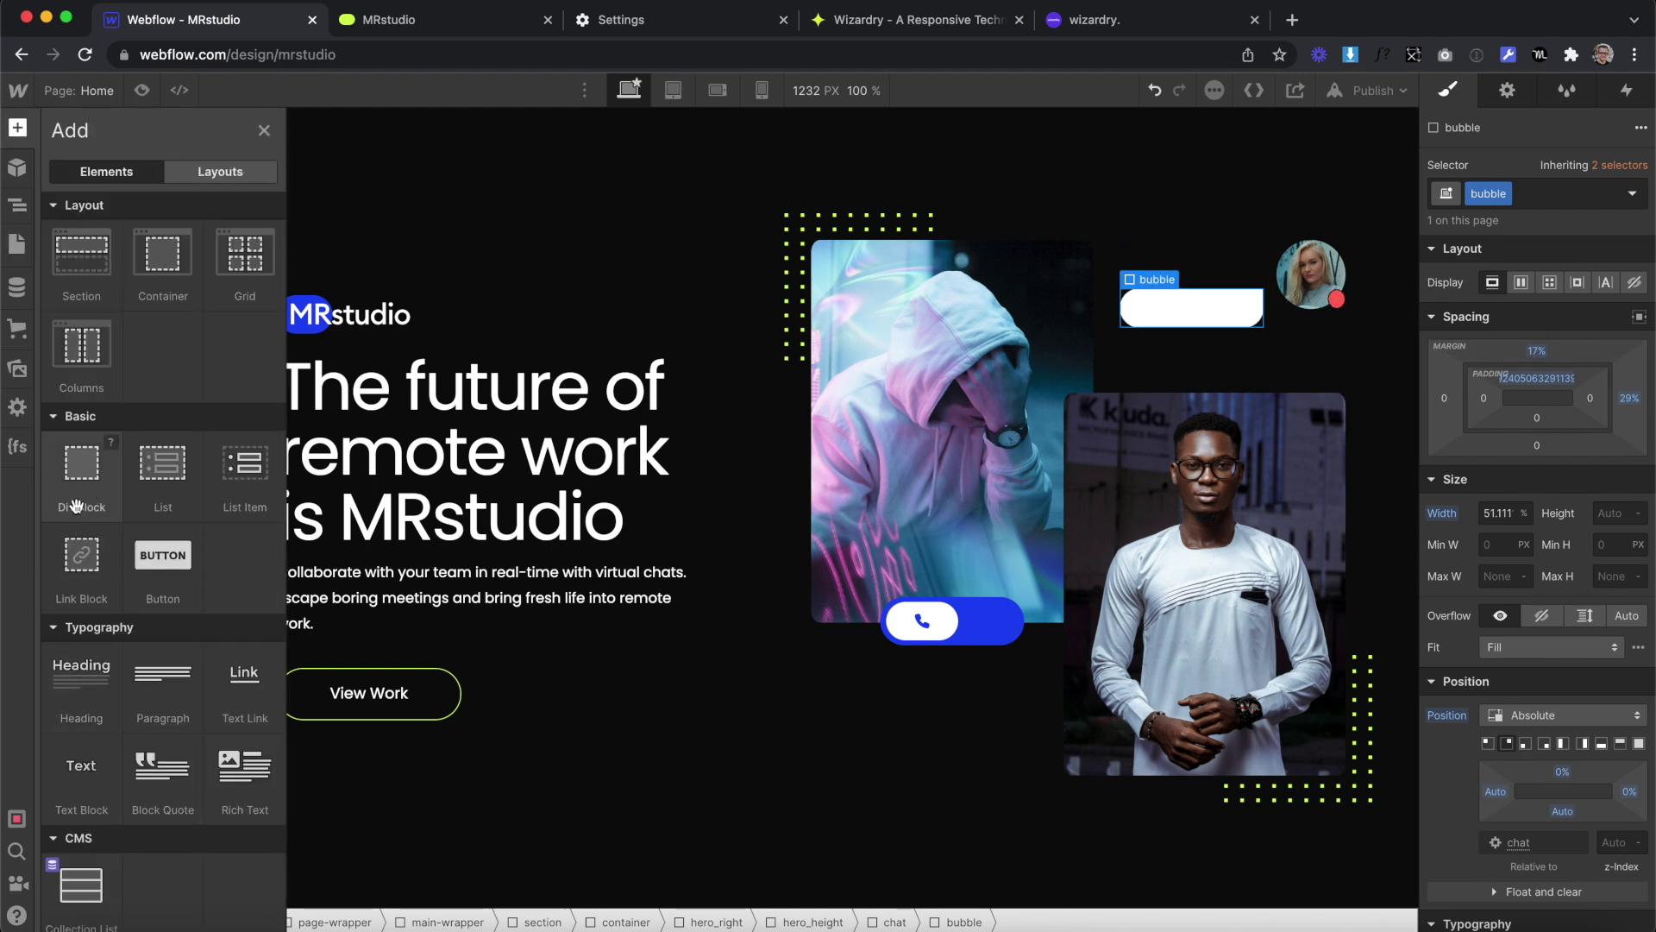
drag(1165, 372, 1194, 306)
key(super+Return)
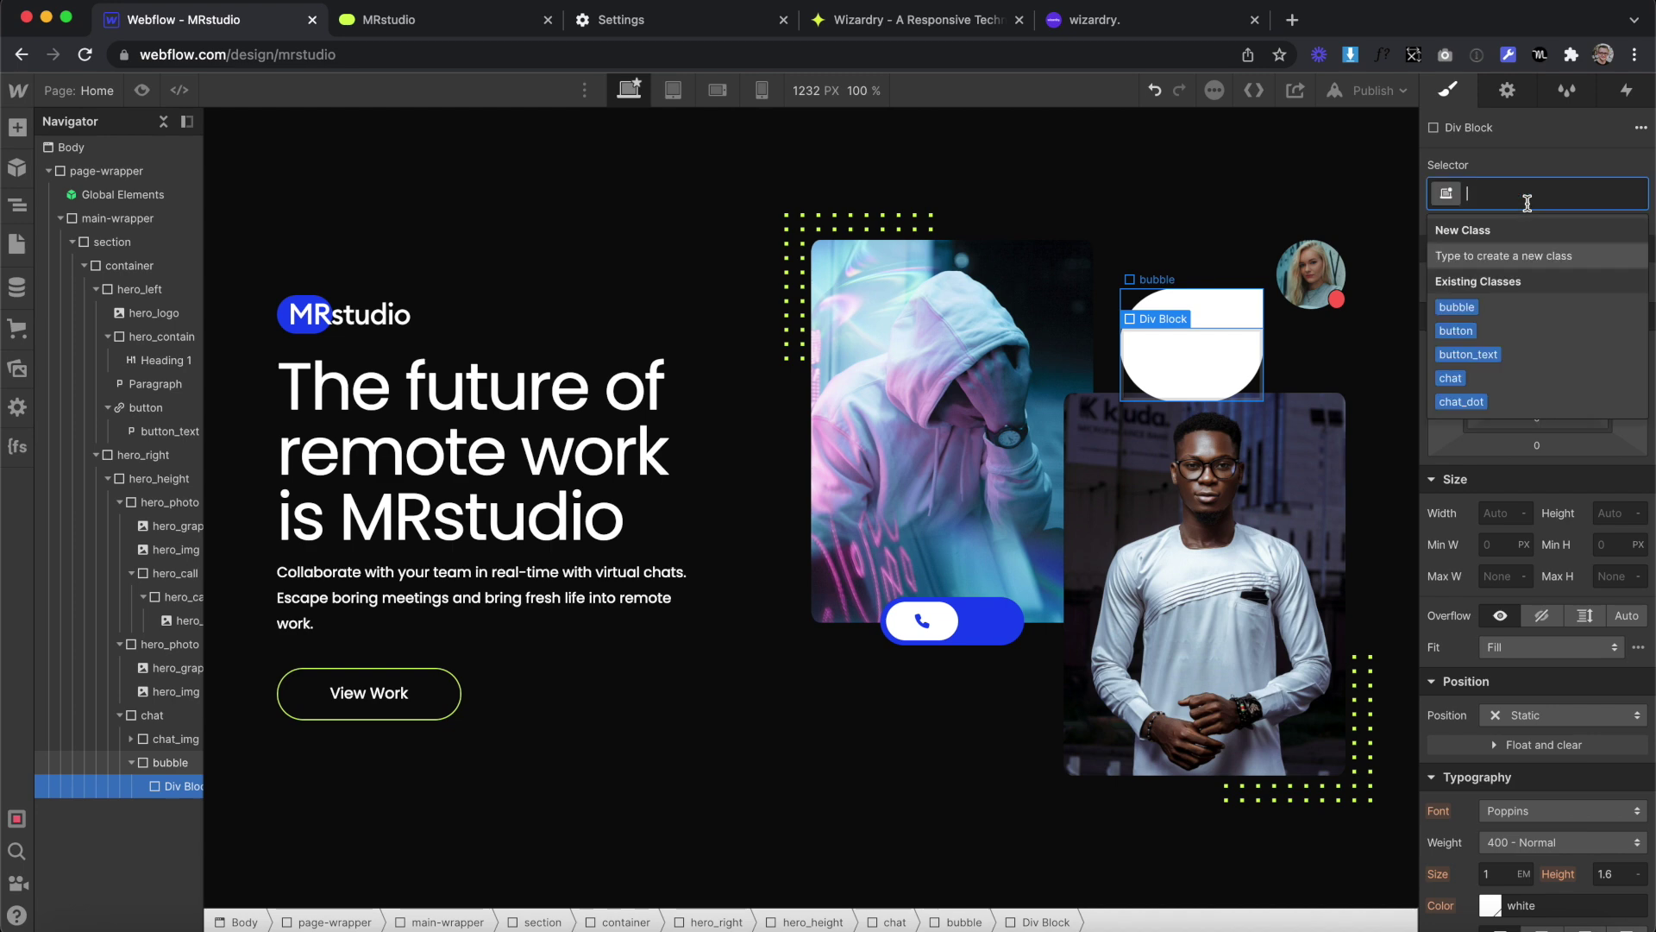
text(bubble_wrap)
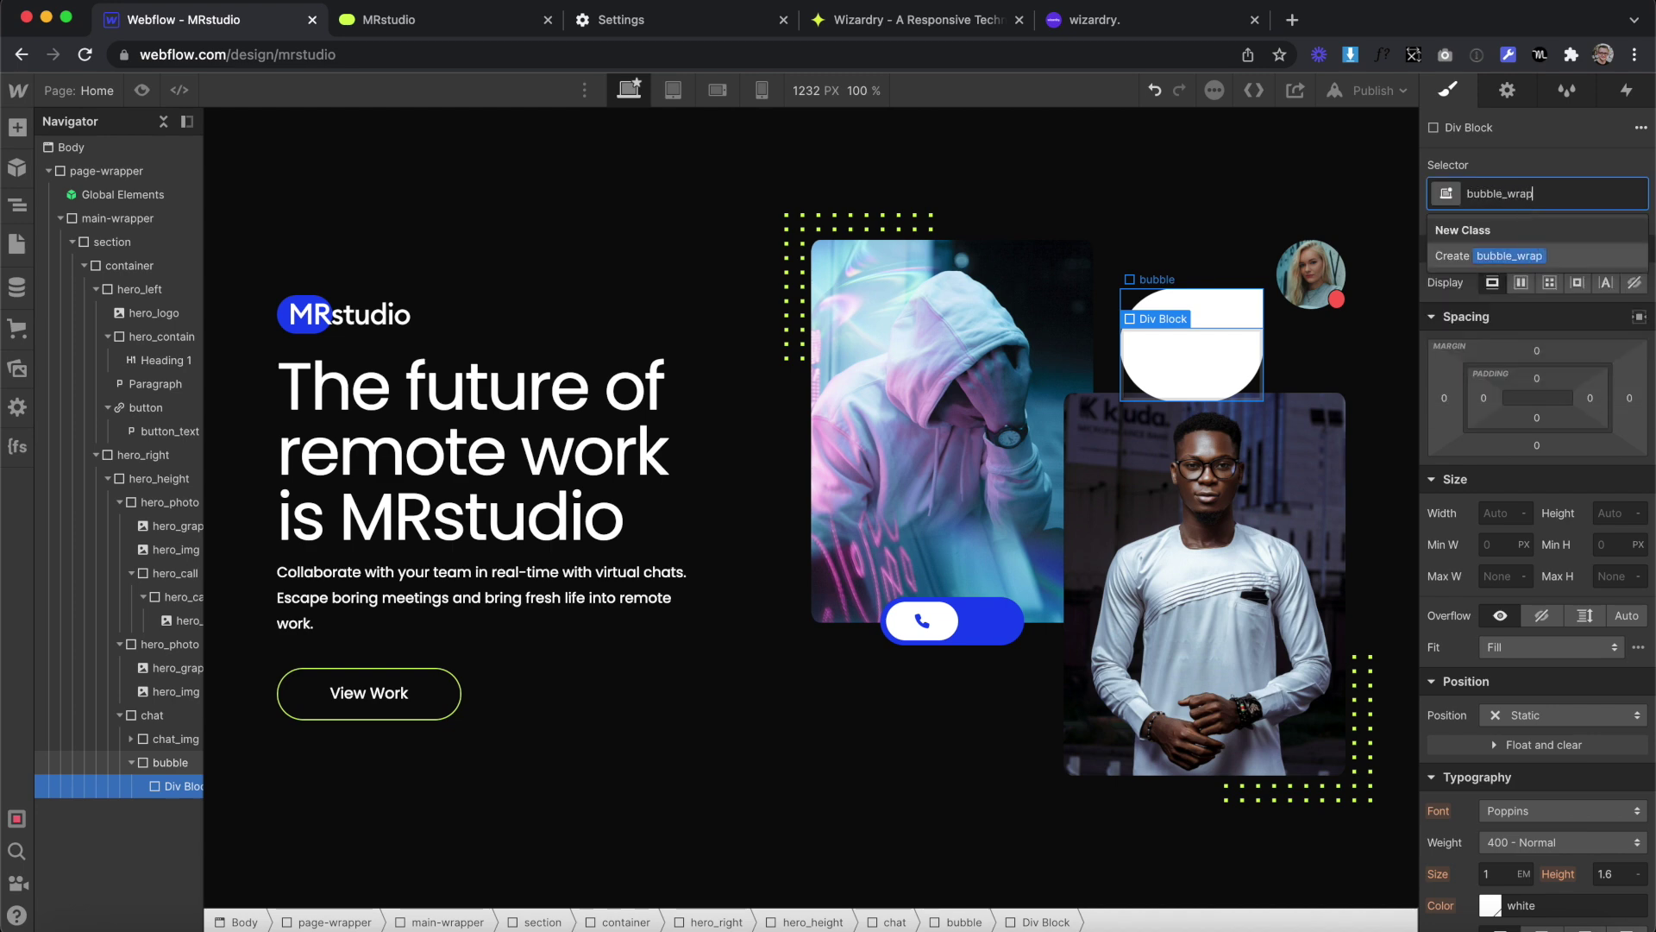
key(Return)
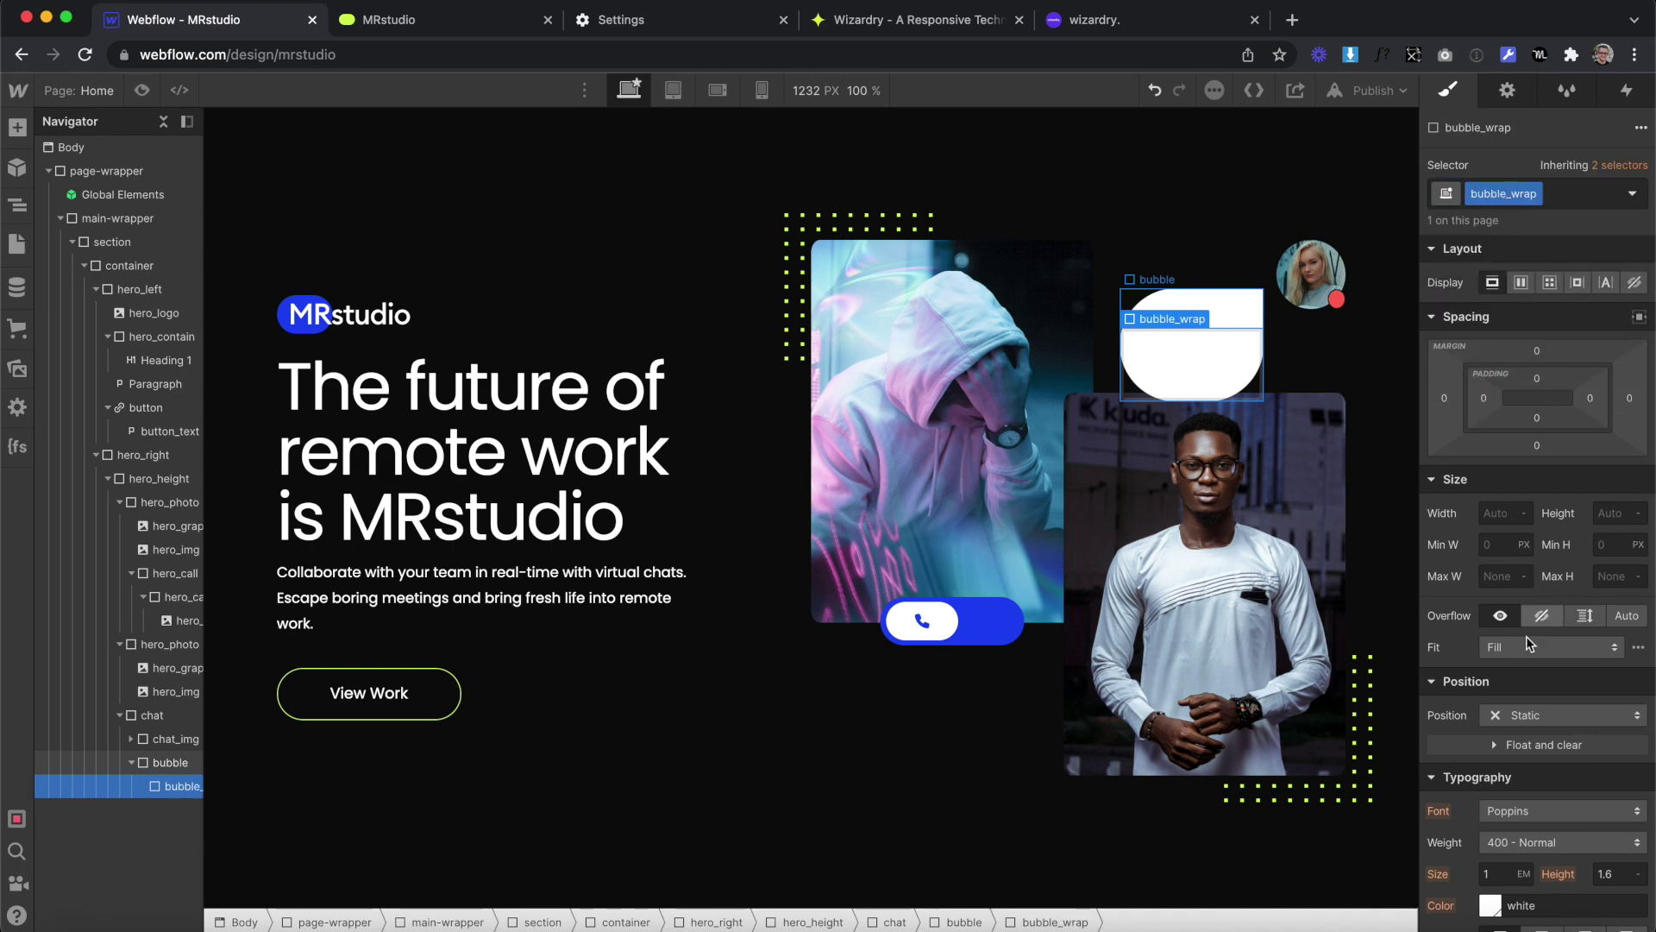
Position bubble_wrap absolutely over the full bubble, with width and height both at 100%
click(1553, 715)
click(1613, 759)
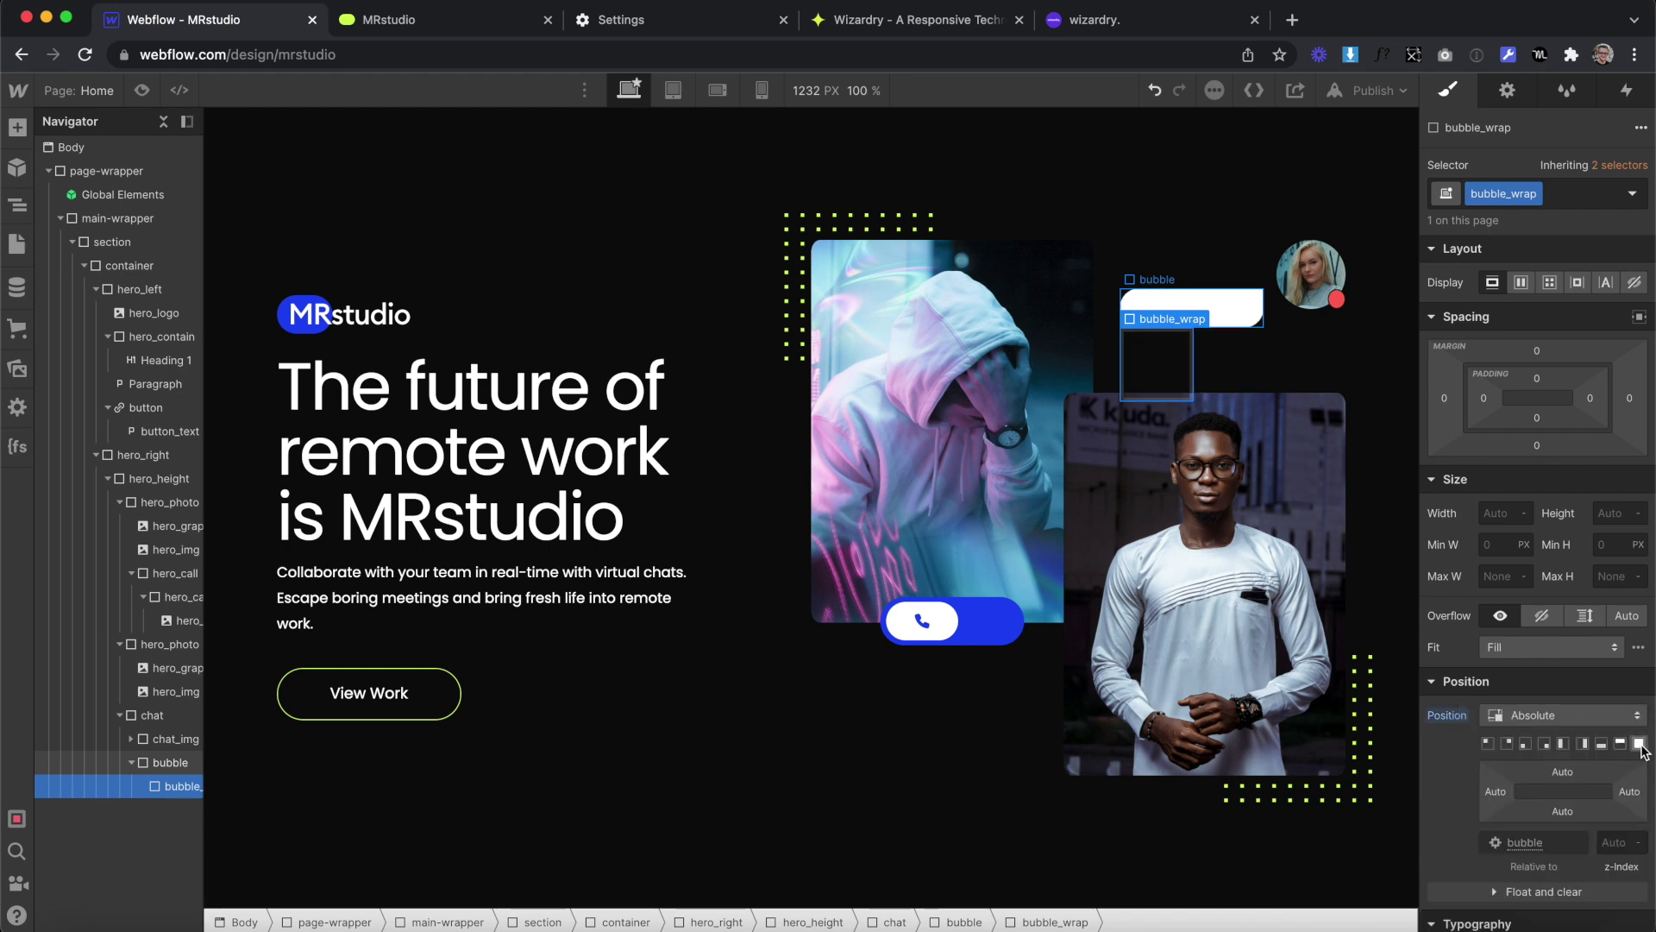
click(1639, 744)
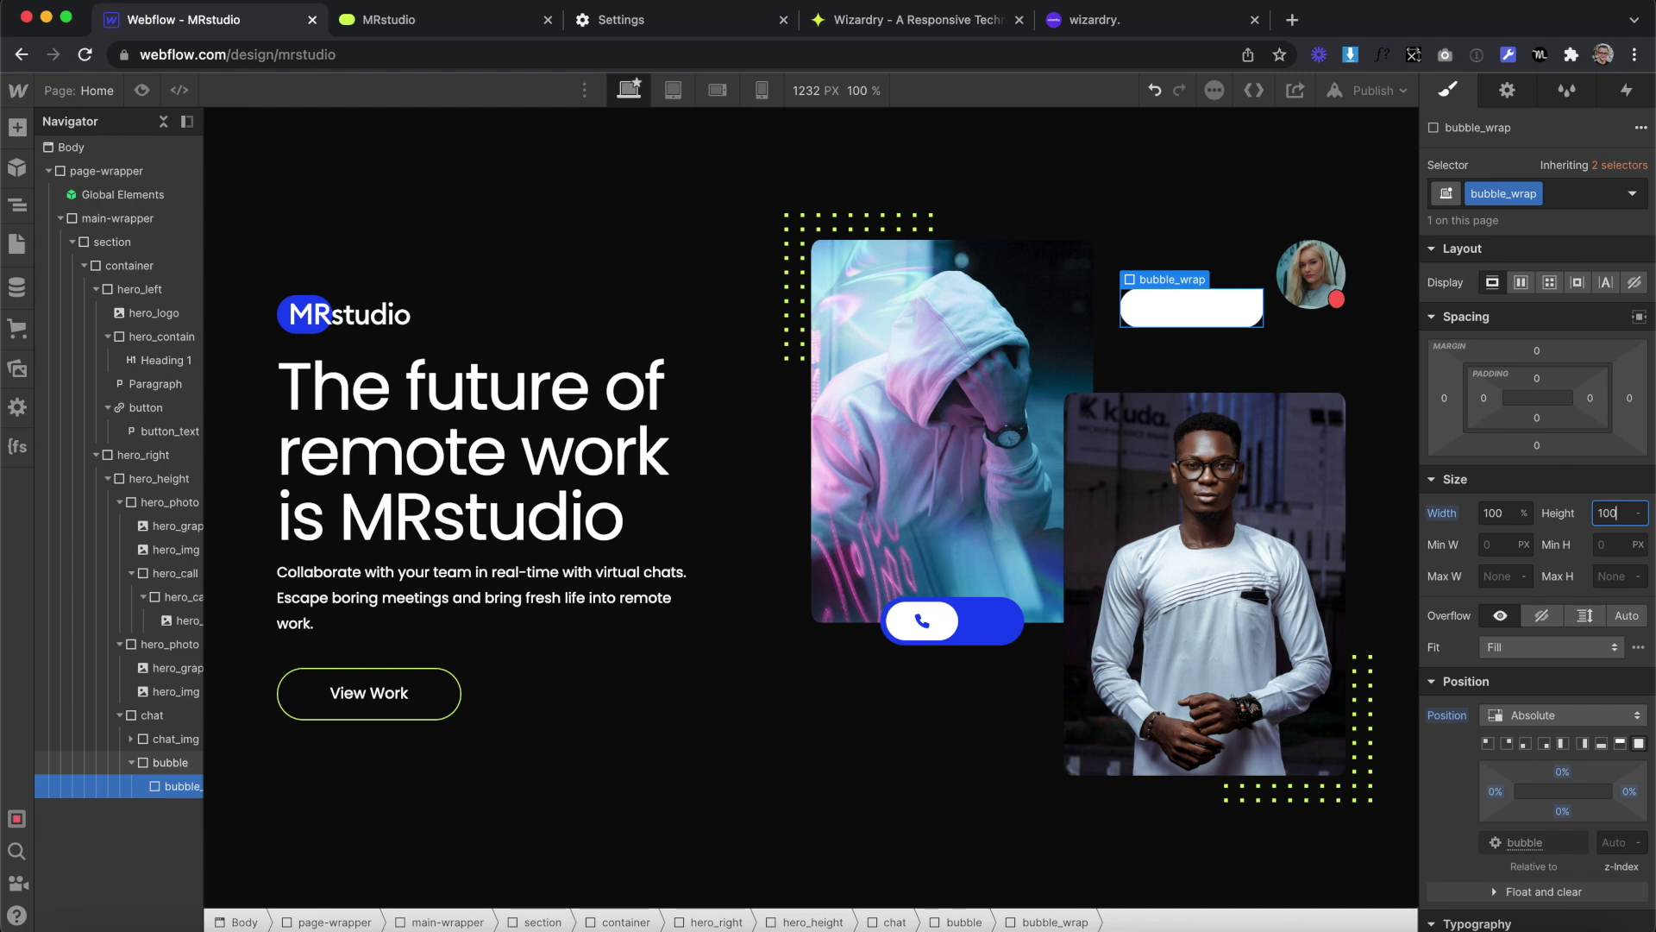
text(100%)
key(Return)
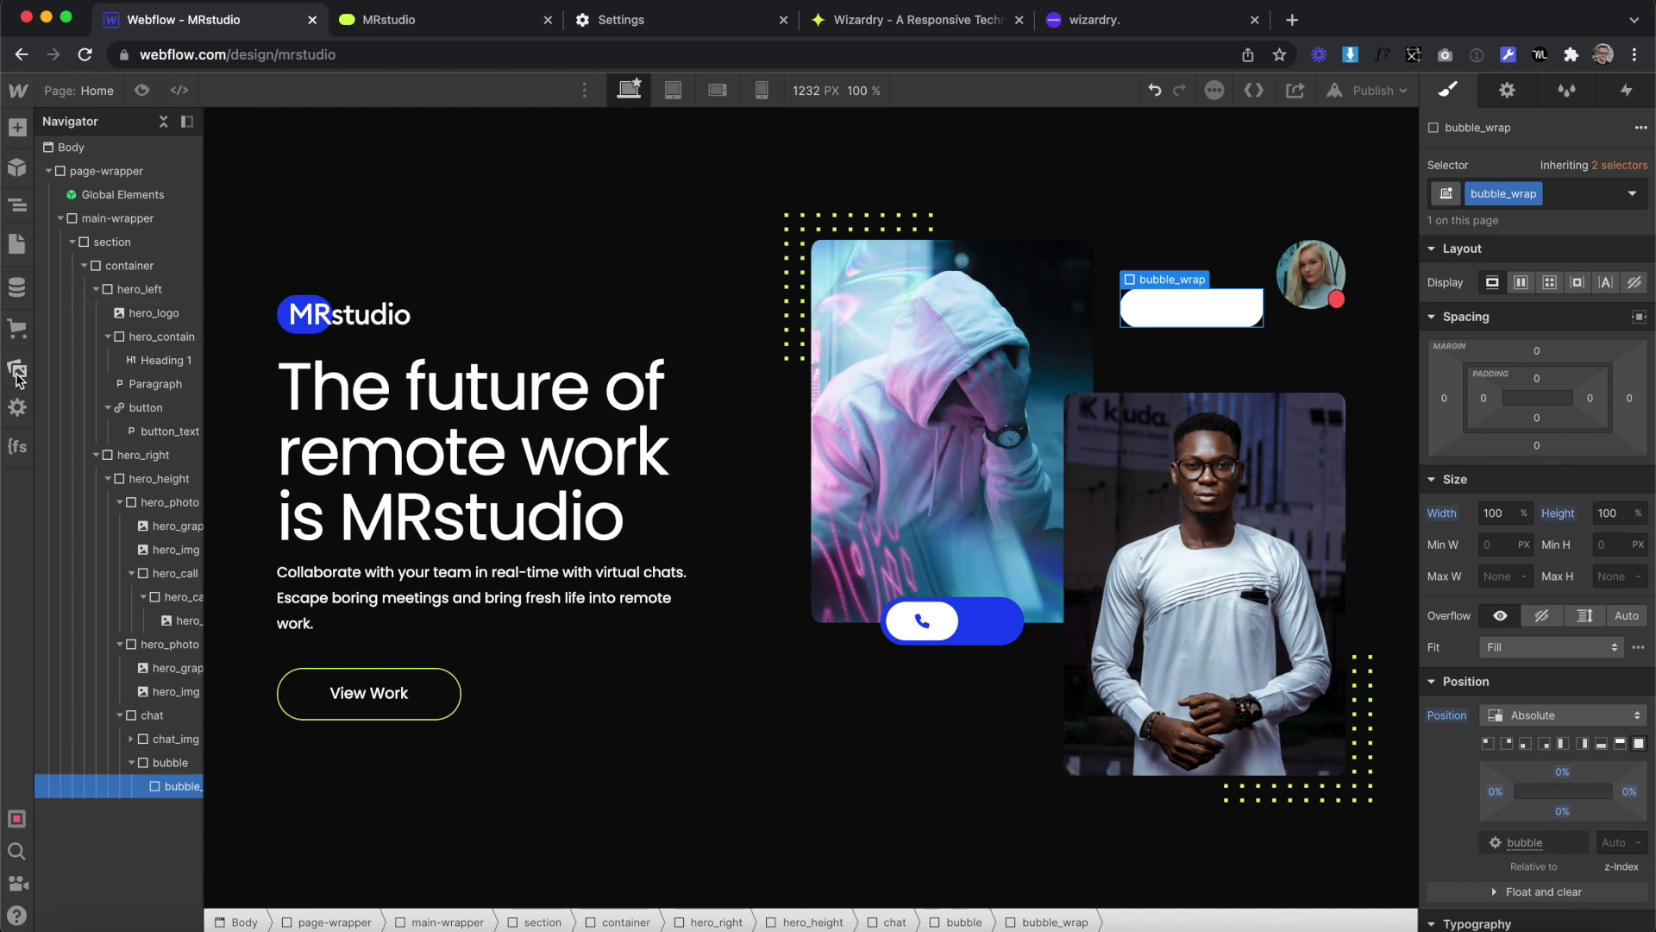
Place the chat-lines.svg asset inside bubble_wrap, give it the class bubble_lines and set its width to 50%
click(18, 371)
drag(159, 539, 1198, 311)
key(super+Return)
text(bubble_)
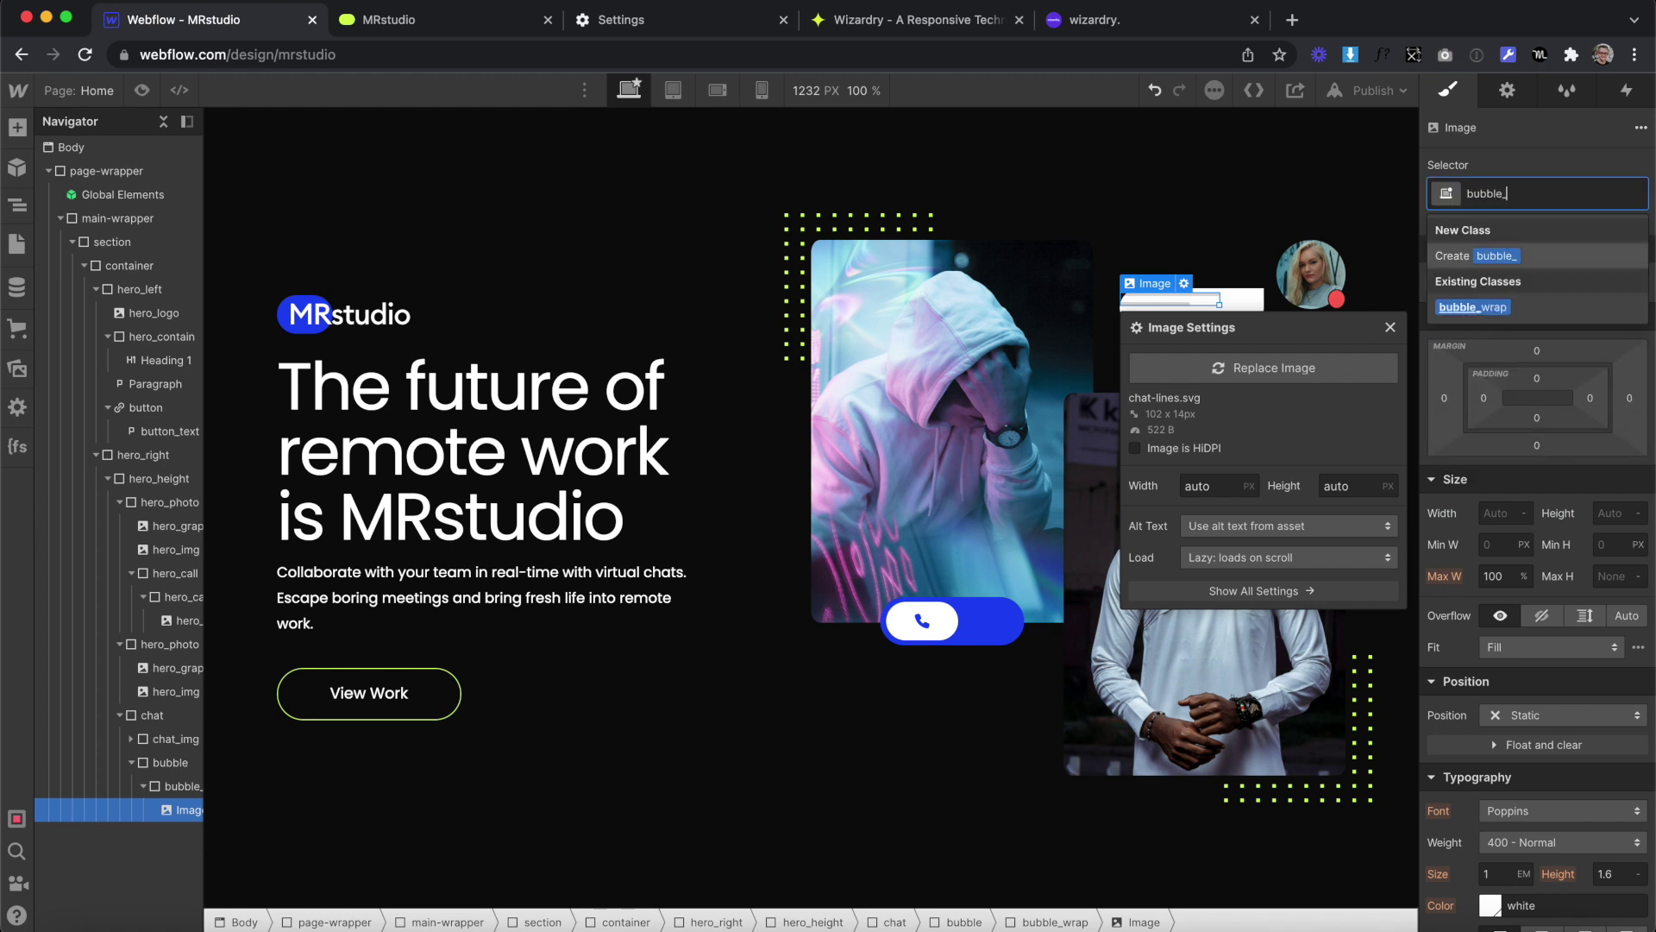
text(lines)
key(Return)
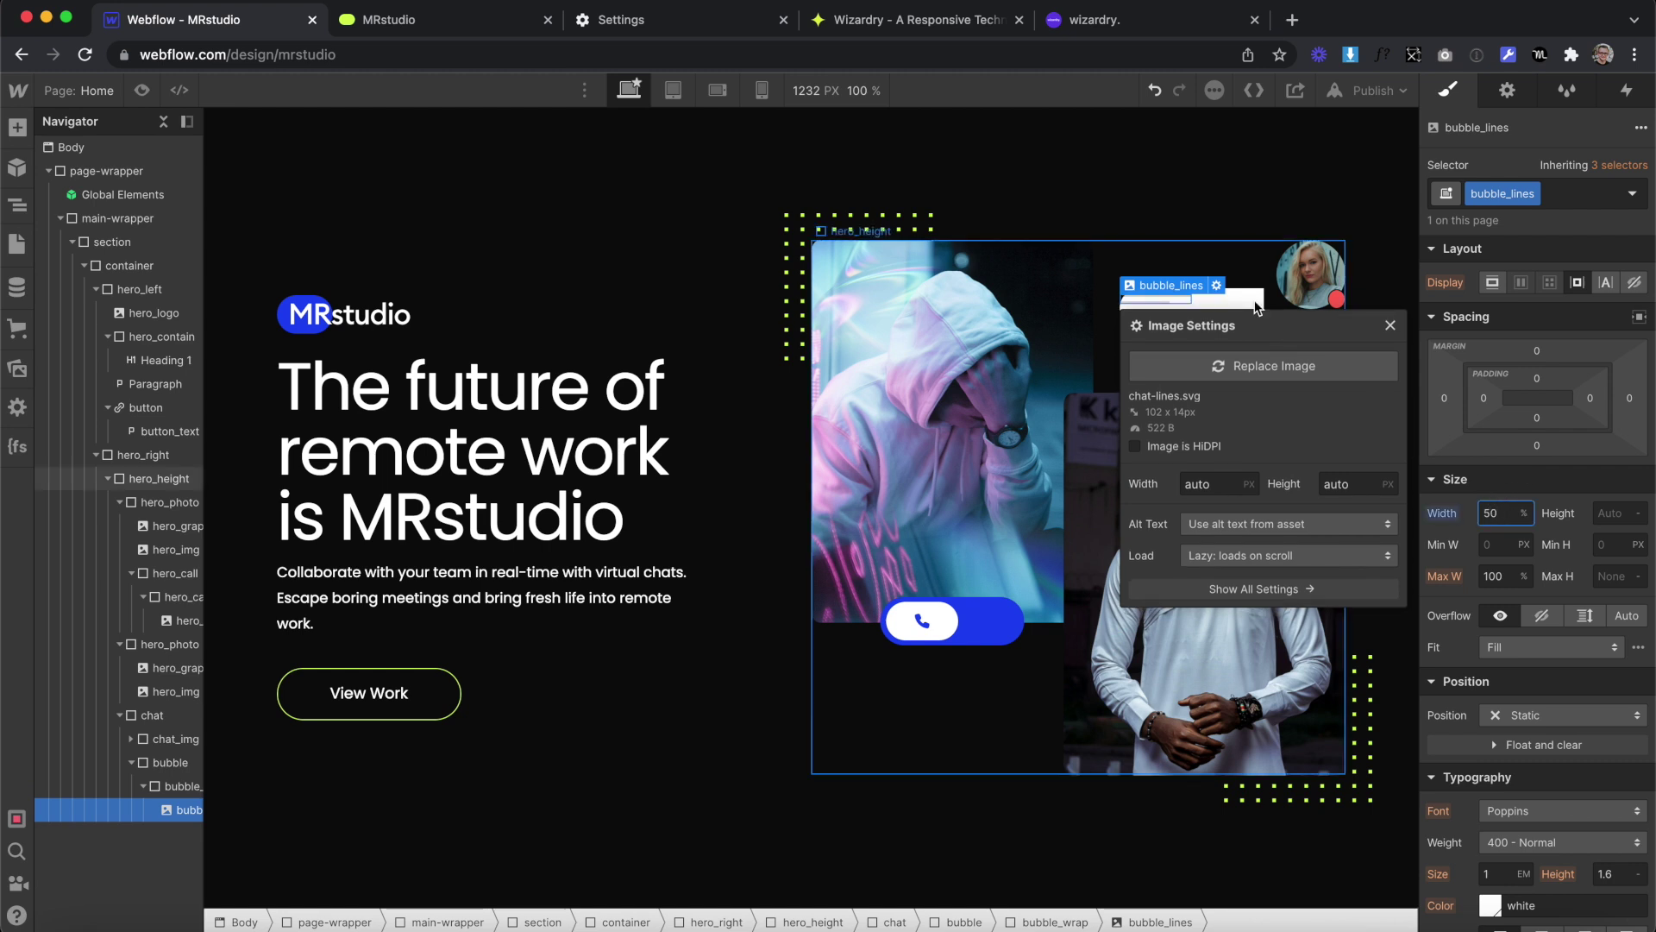
Make bubble_wrap a flex container with its content centred horizontally and vertically
click(181, 786)
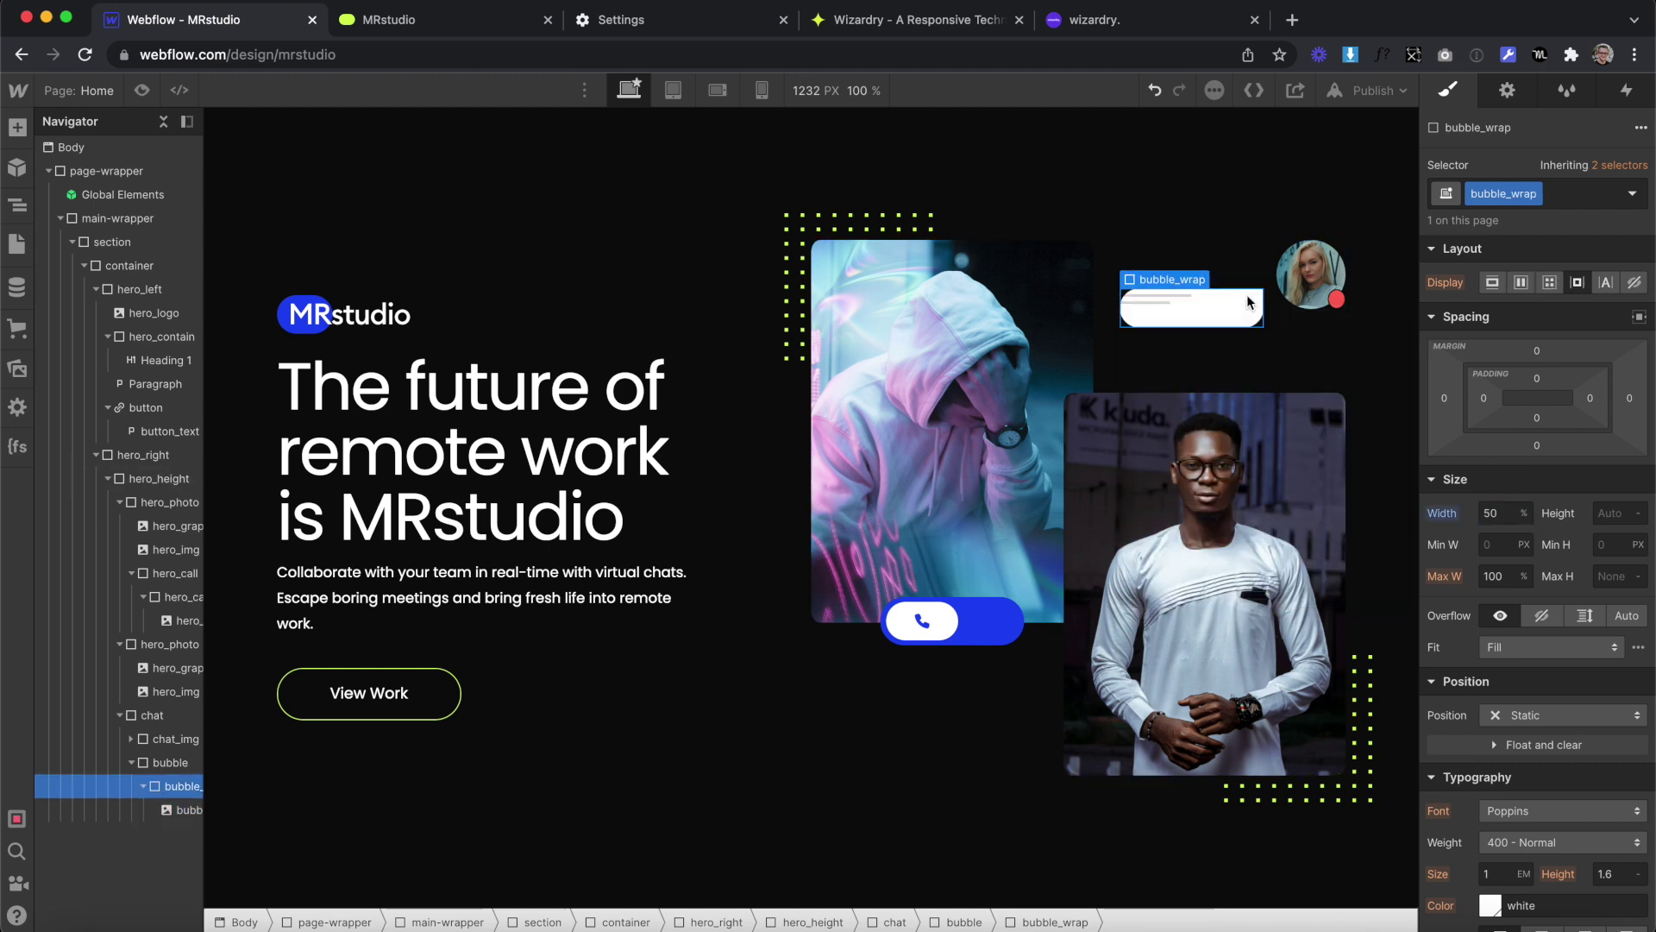
click(1521, 282)
click(1529, 361)
click(1528, 393)
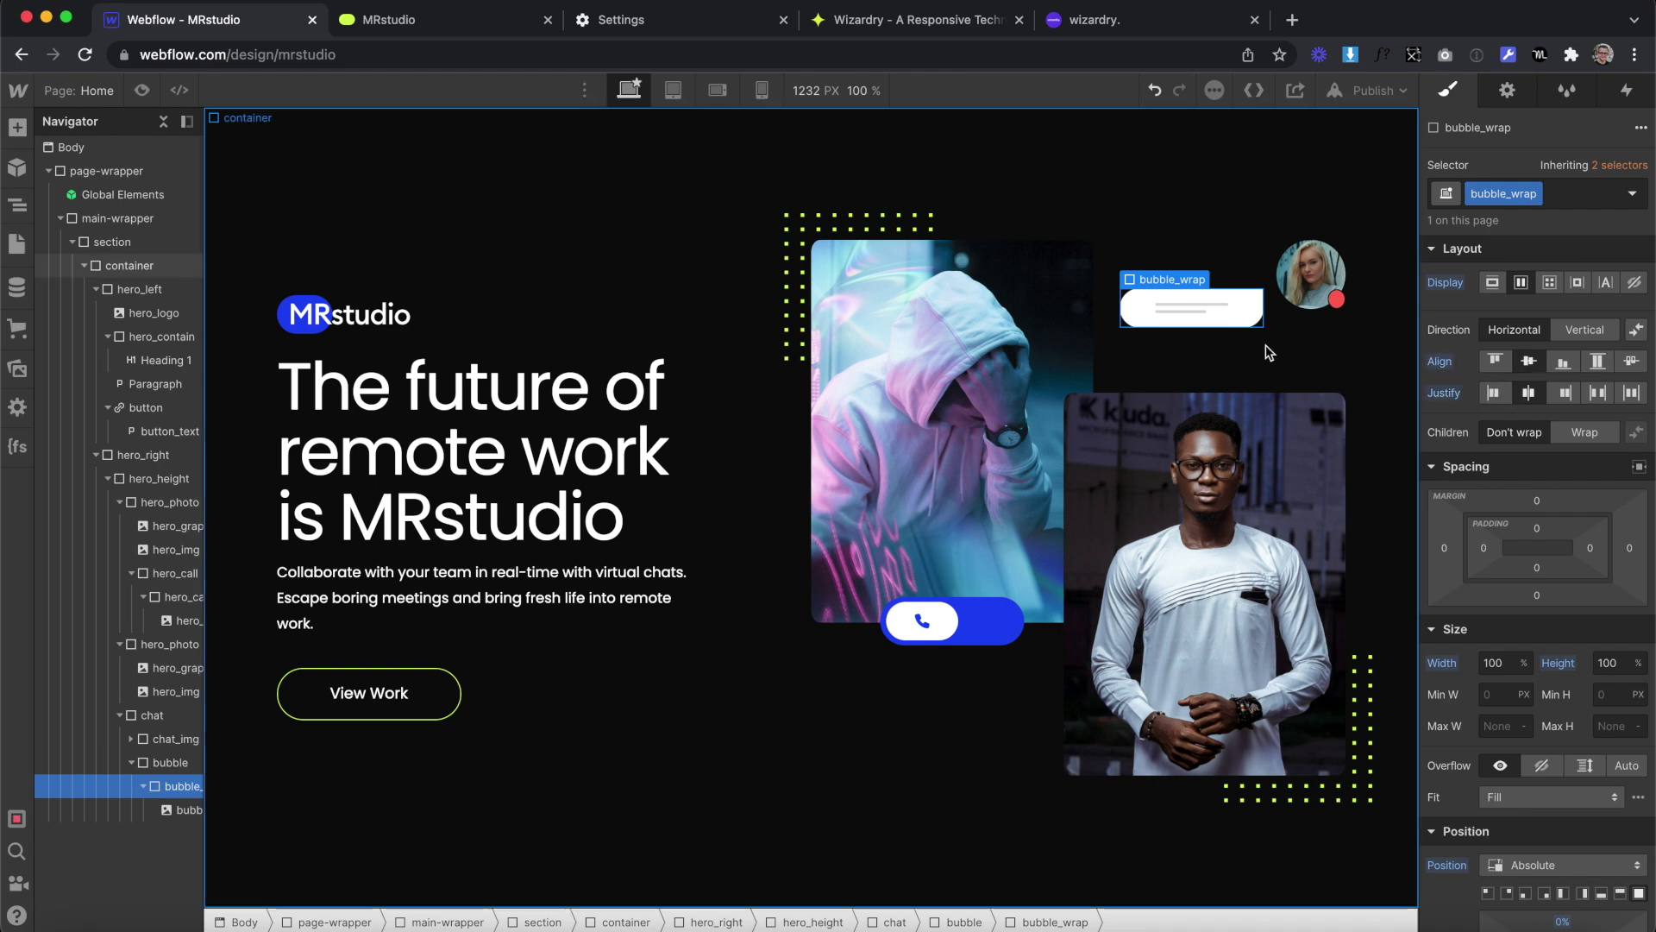
Increase the width of the bubble_lines image slightly inside the white bubble
click(1200, 308)
key(Return)
click(1247, 511)
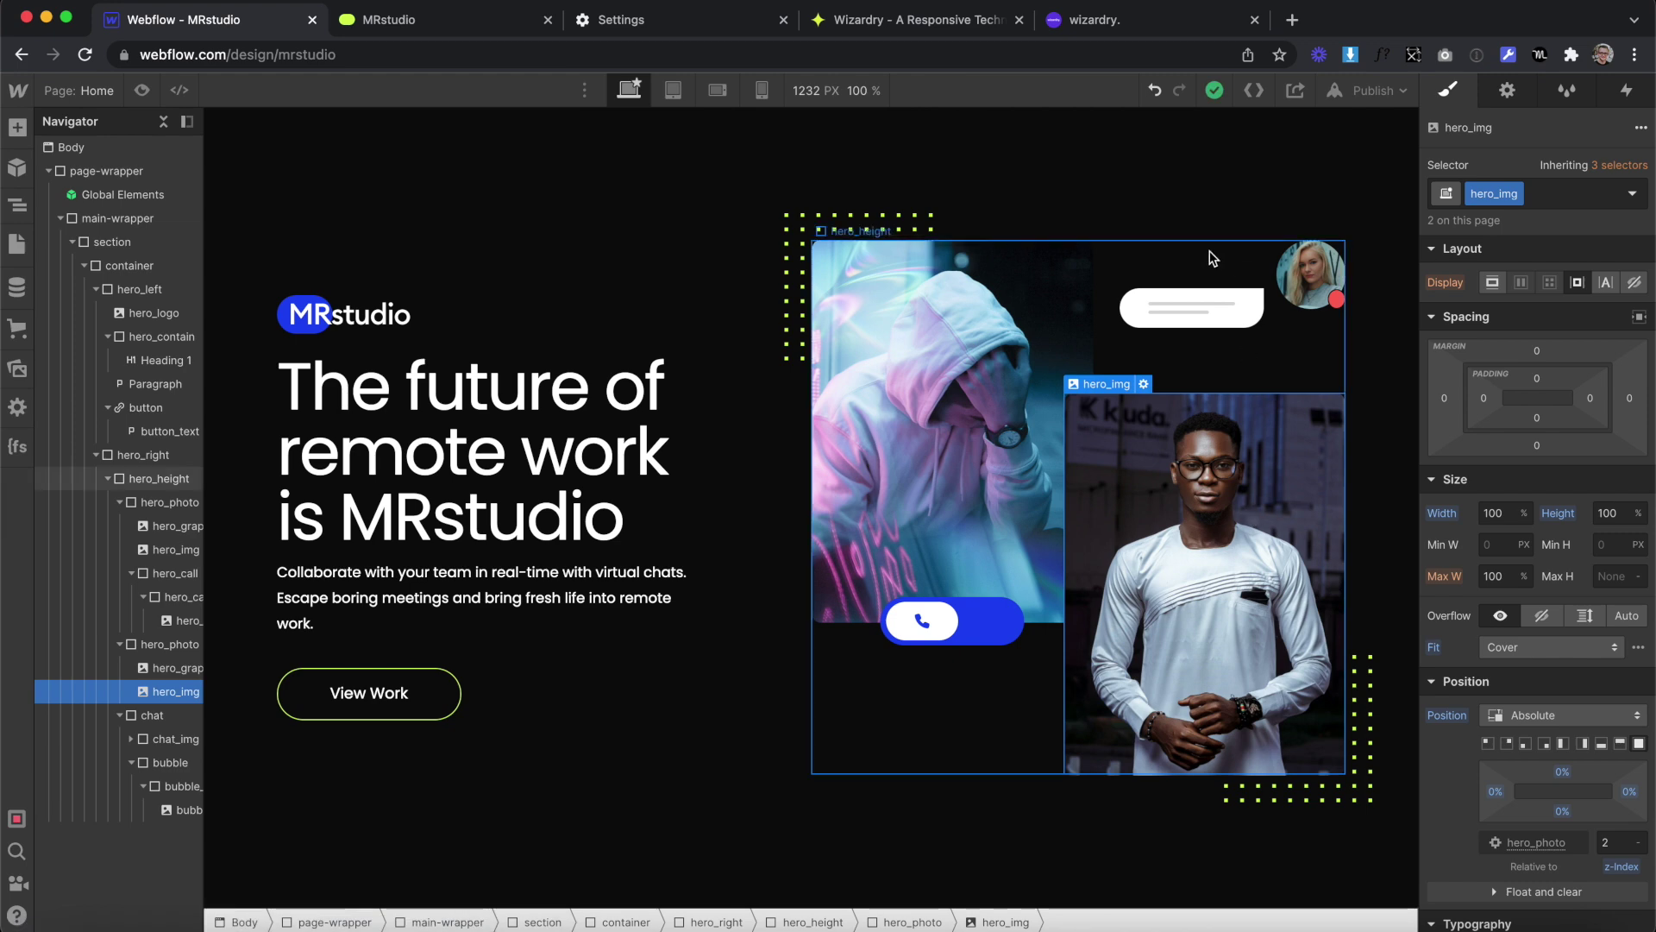
Duplicate the bubble block and add the combo class is--2 to the copy
click(1239, 313)
key(Up)
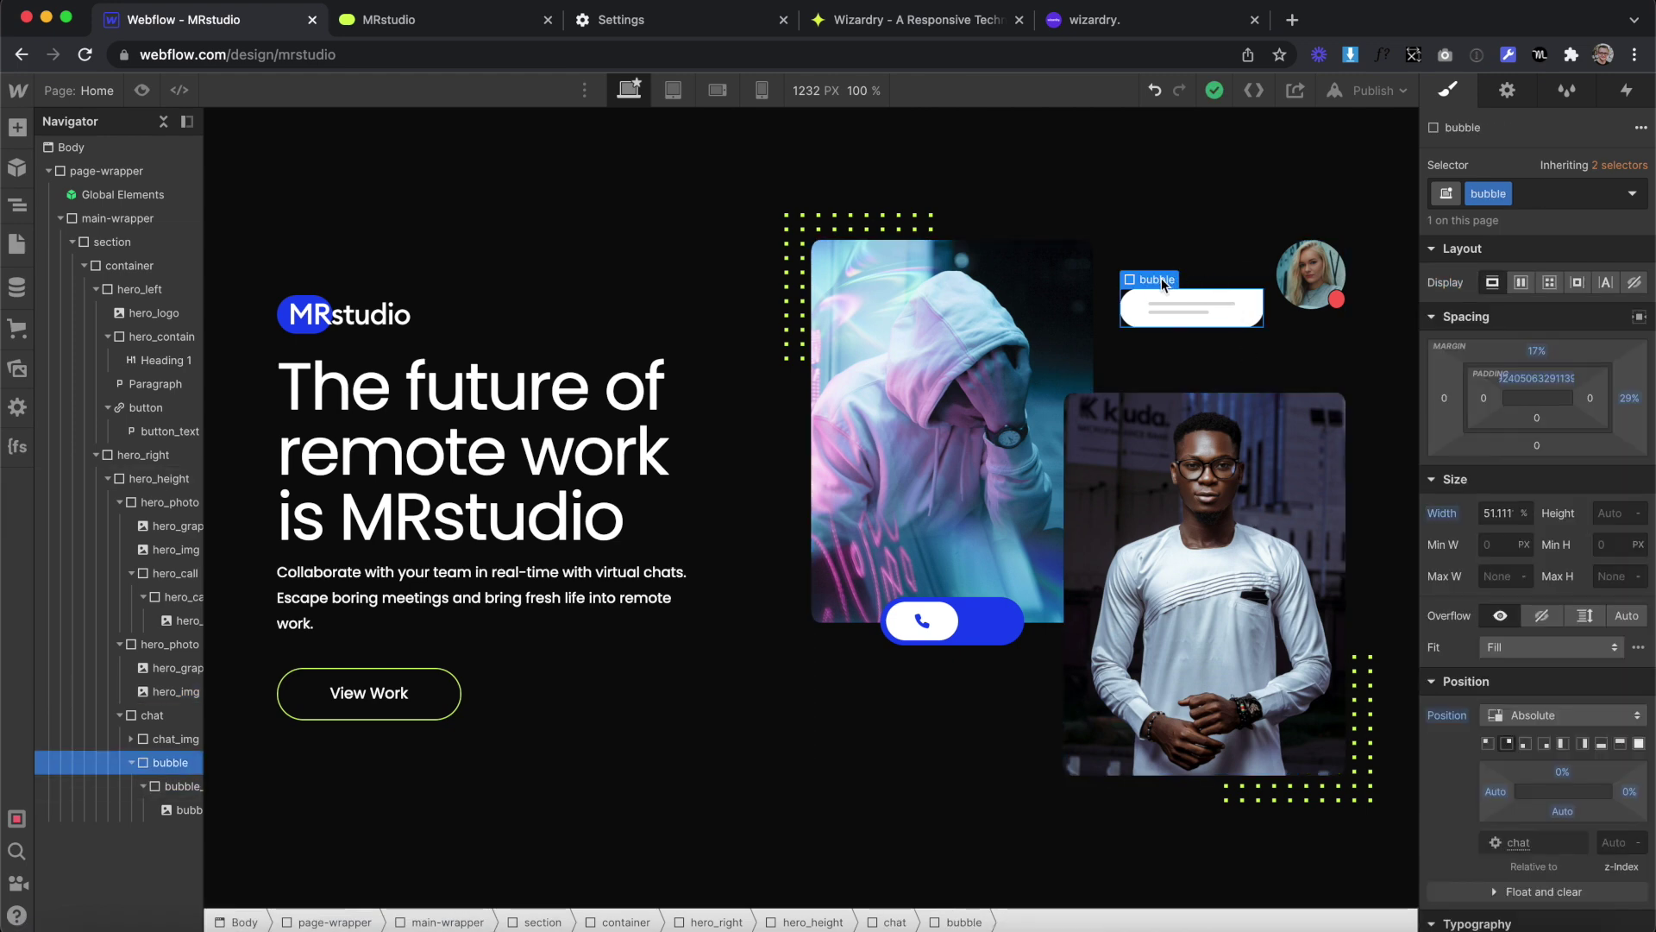
right_click(1161, 276)
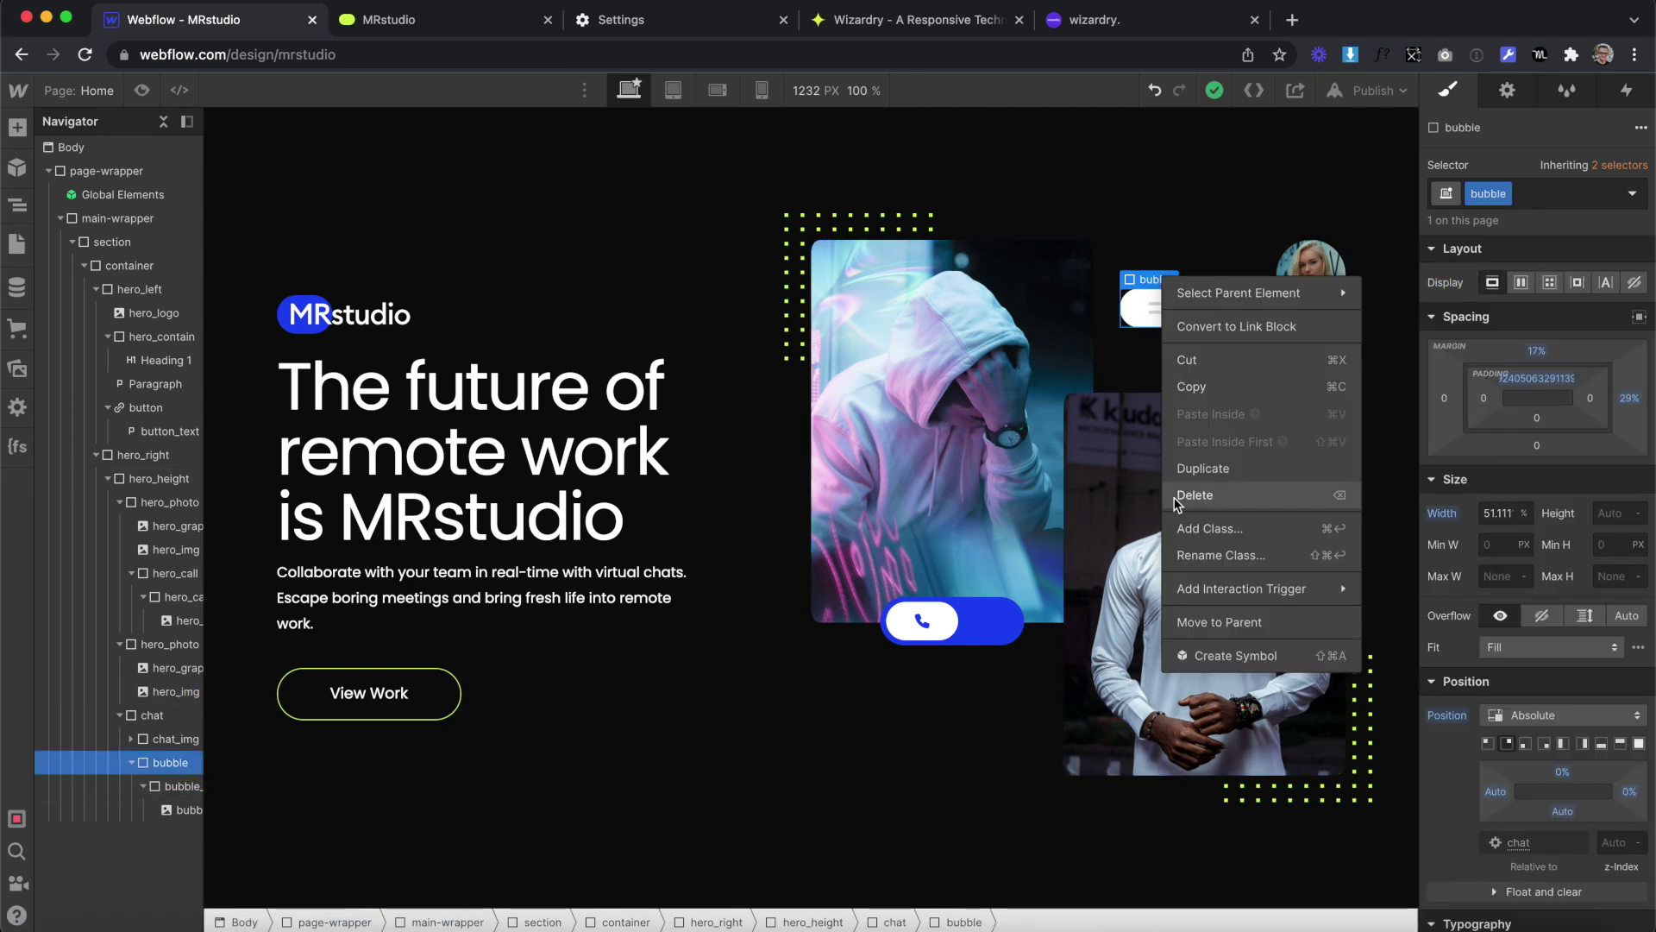
click(1208, 468)
click(173, 831)
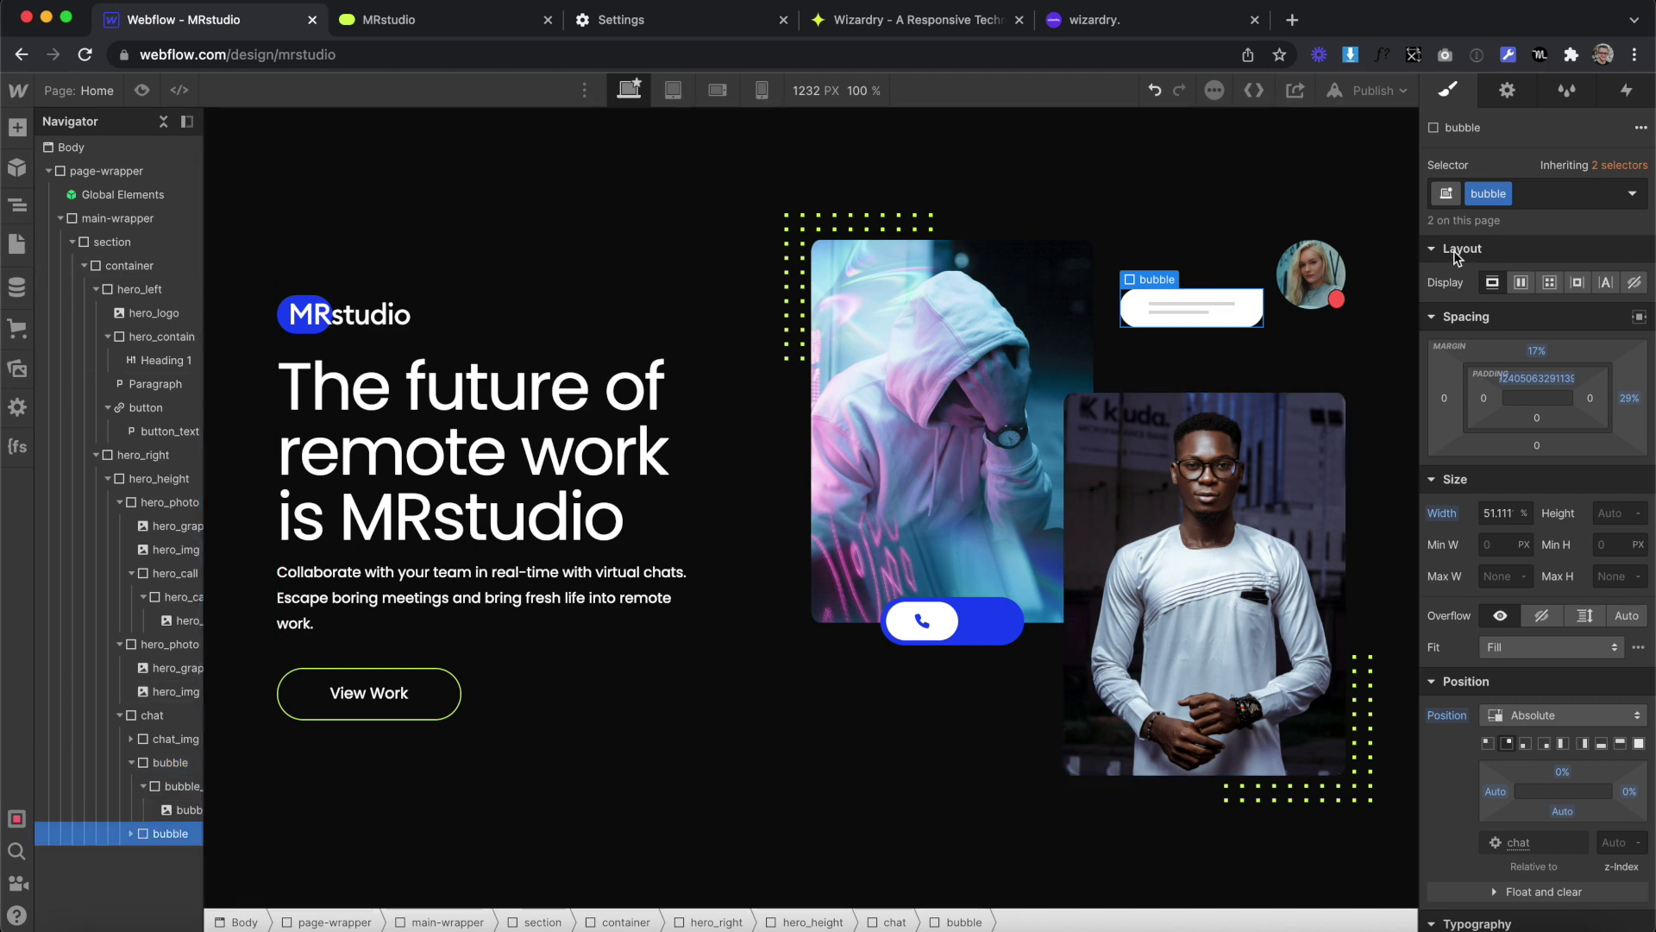
click(1544, 193)
text(is--2)
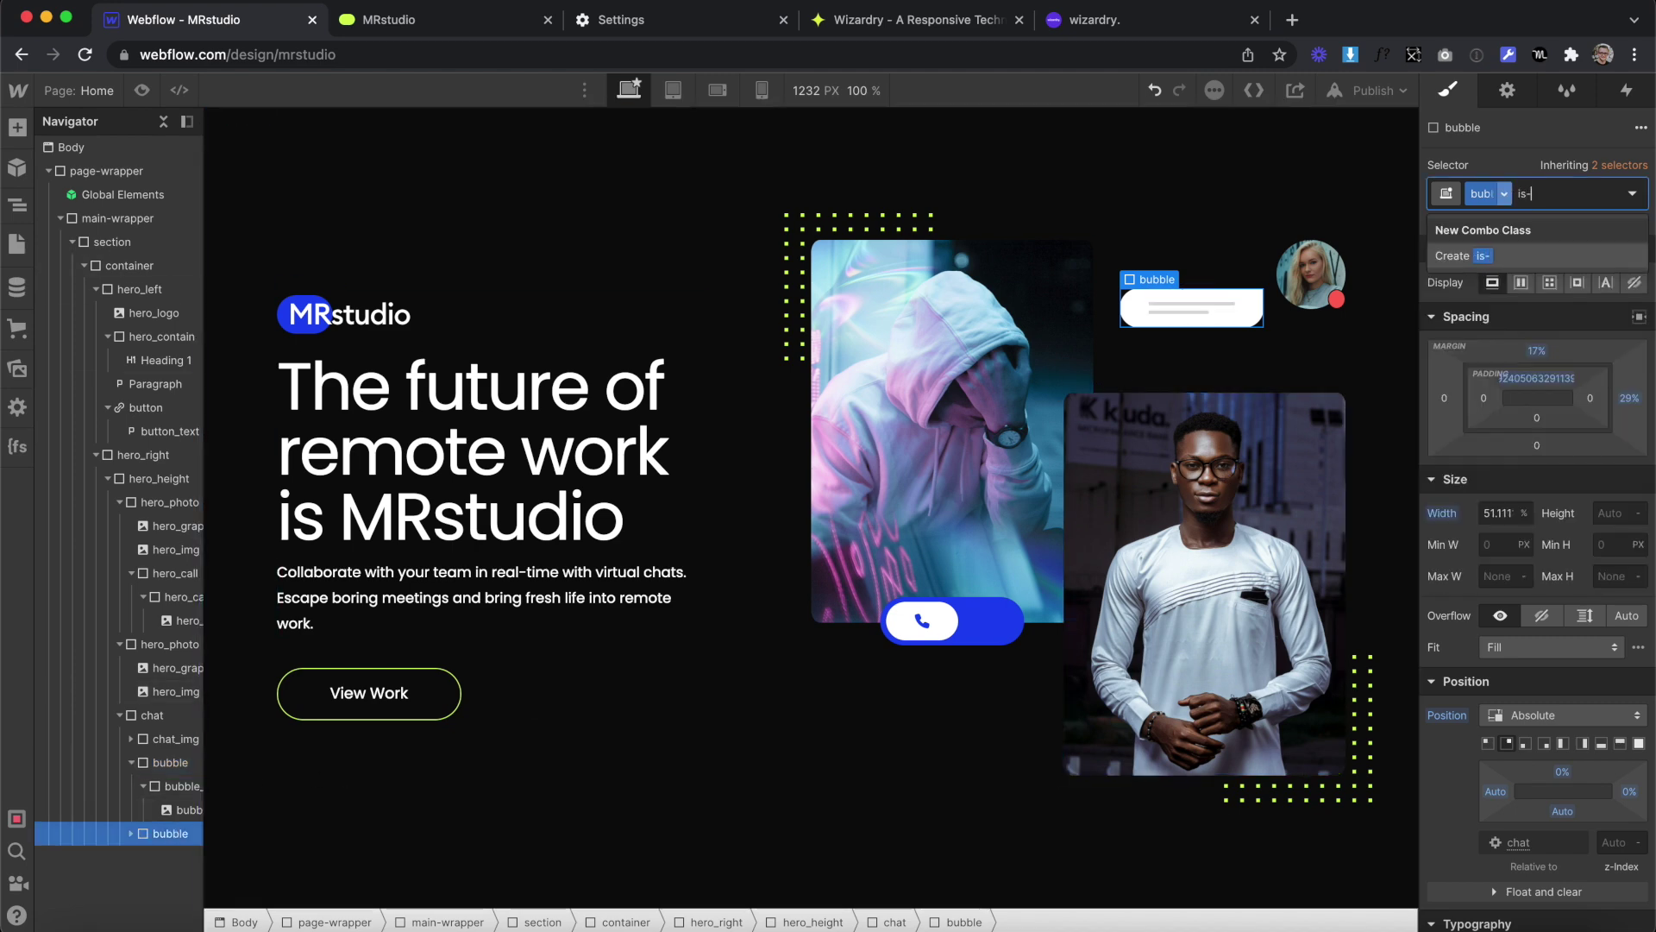
key(Return)
Move the second bubble down and left with a 35% top margin and larger right margin, and colour its background Green Yellow
drag(1540, 350, 1544, 326)
drag(1629, 399, 1655, 399)
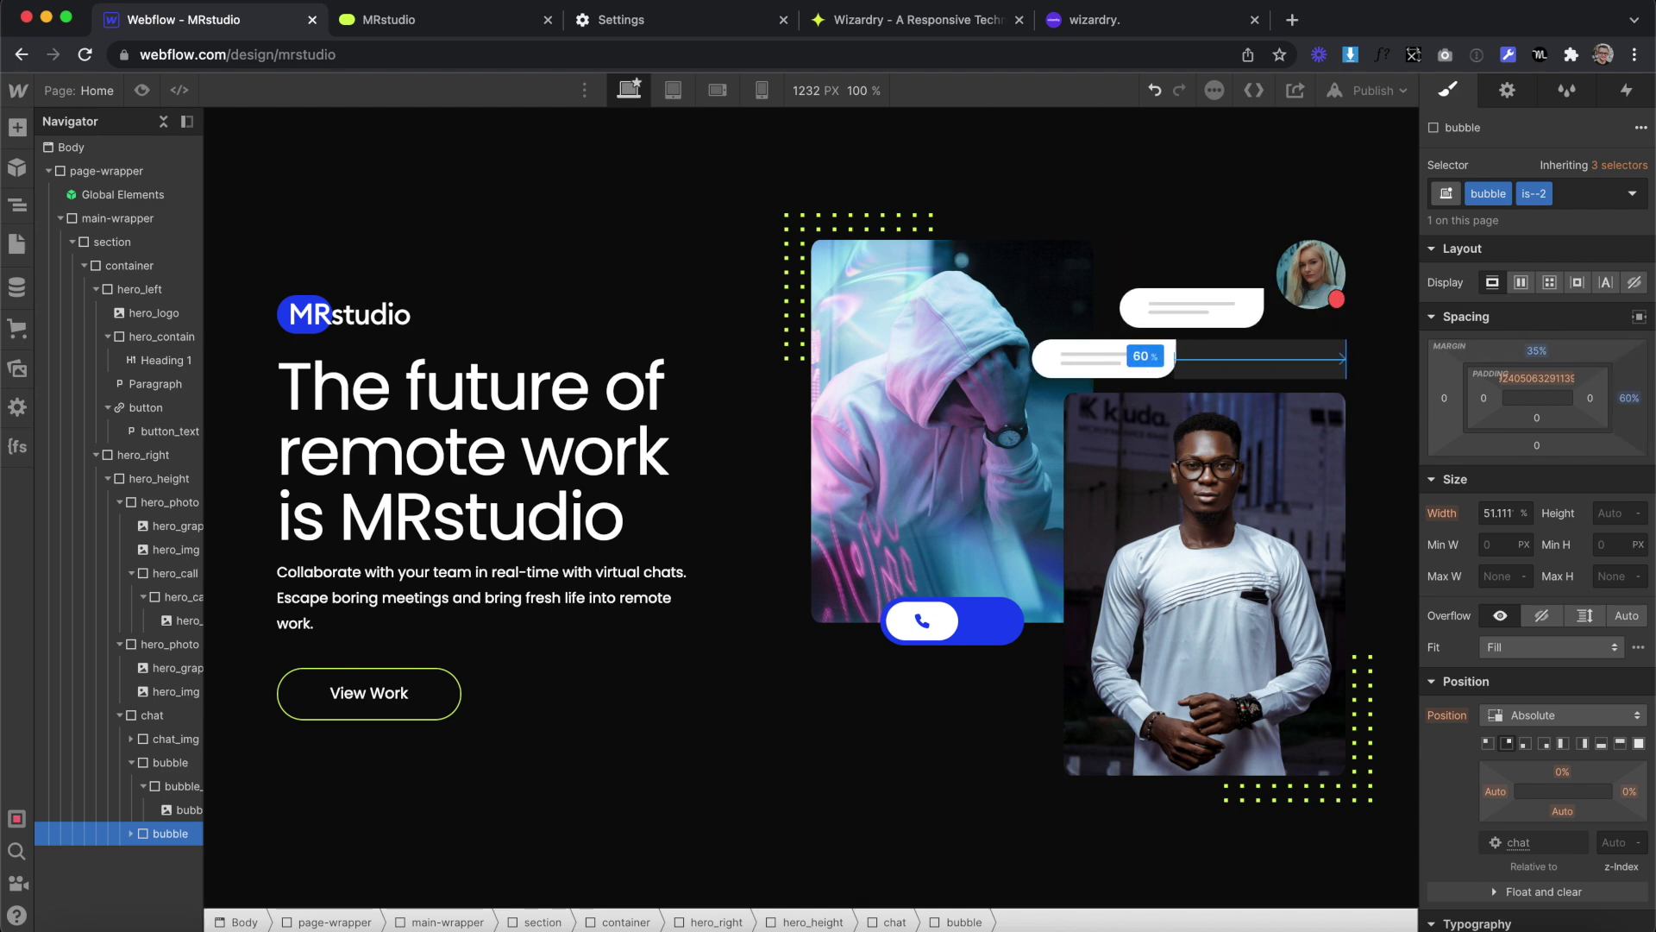
scroll(1488, 665, down, 10)
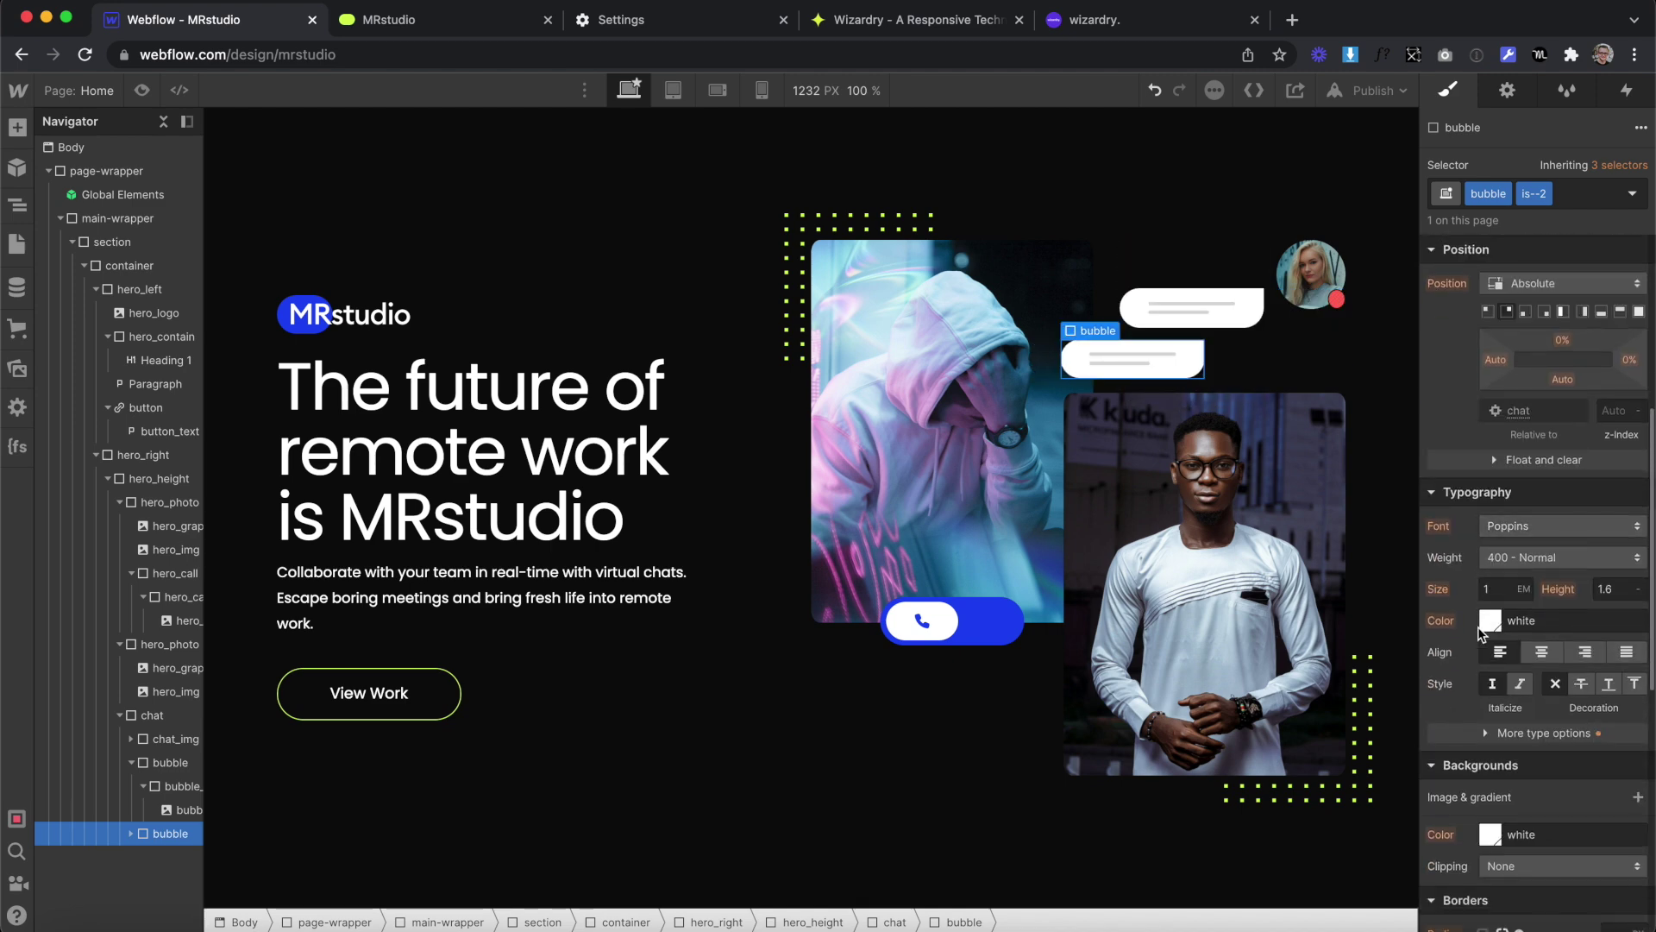
click(1490, 650)
click(1532, 576)
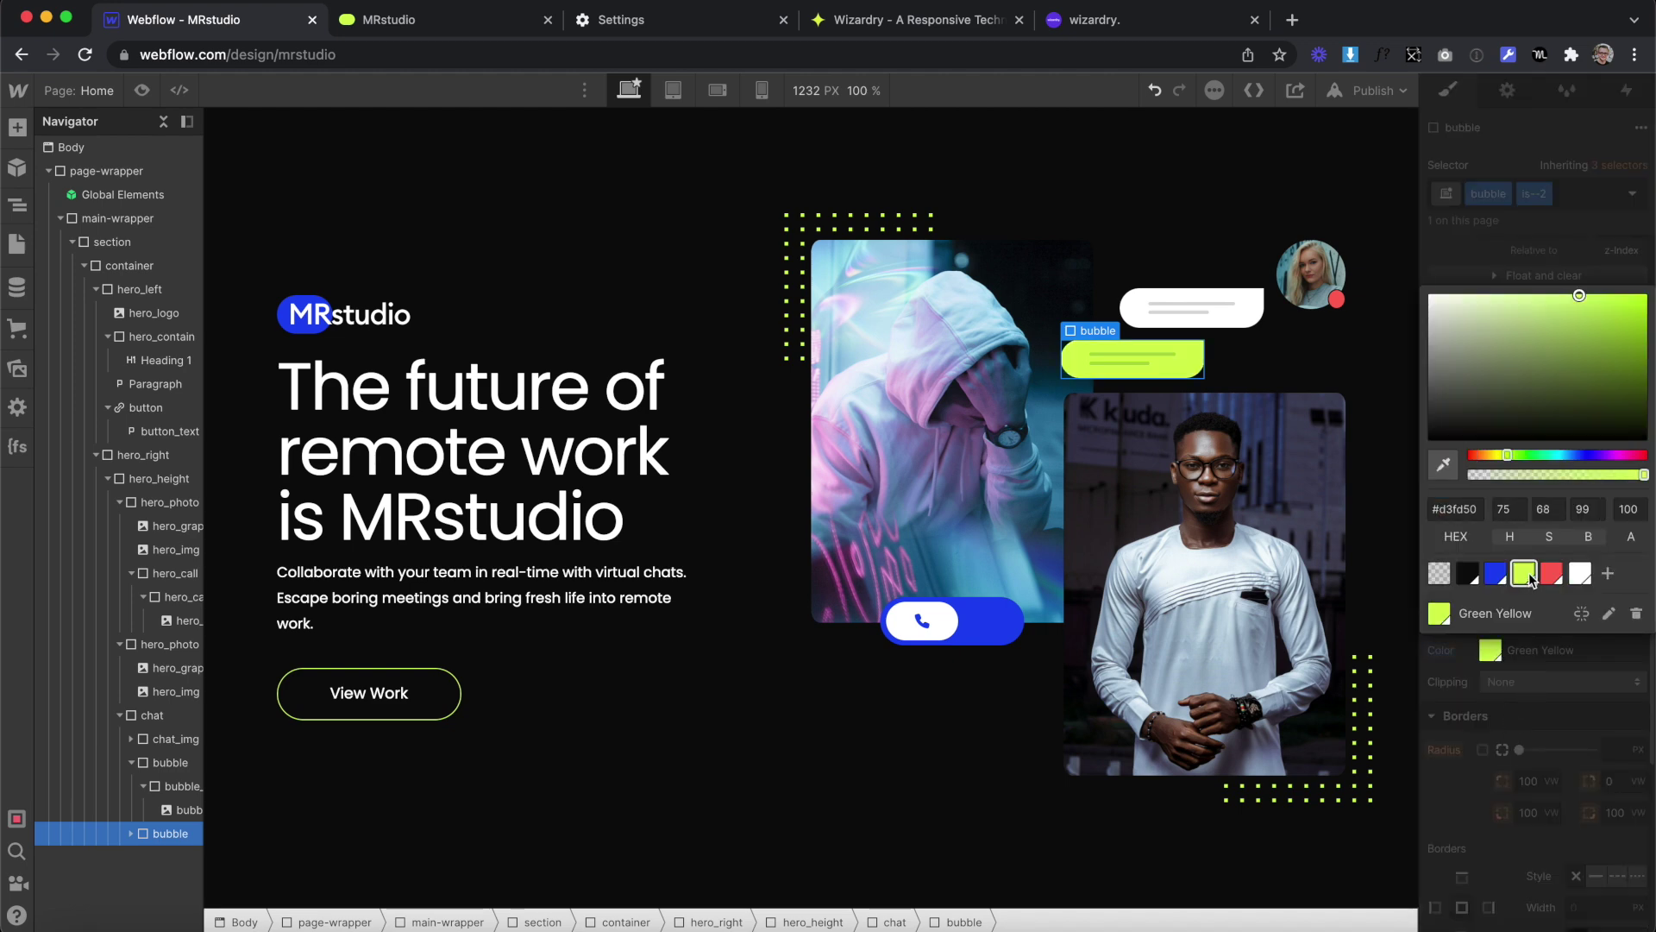
Set the green bubble's top-left corner radius to 0 and its other three corners to 100vw
scroll(1532, 578, up, 2)
scroll(1532, 578, down, 5)
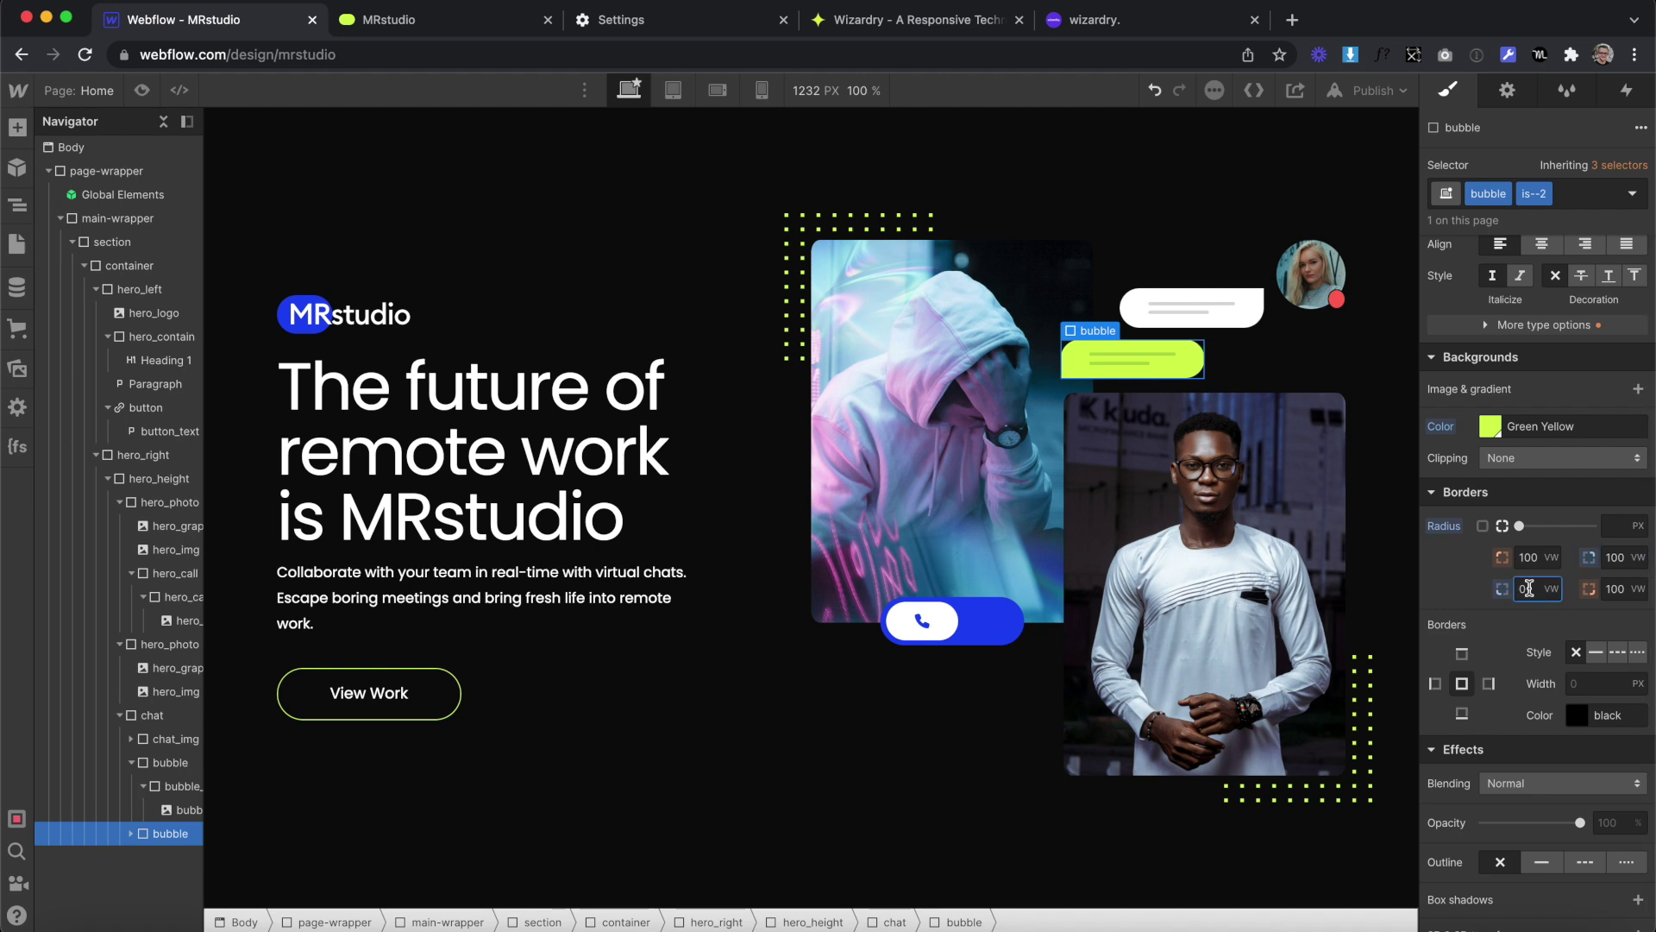
scroll(1528, 595, up, 1)
text(100)
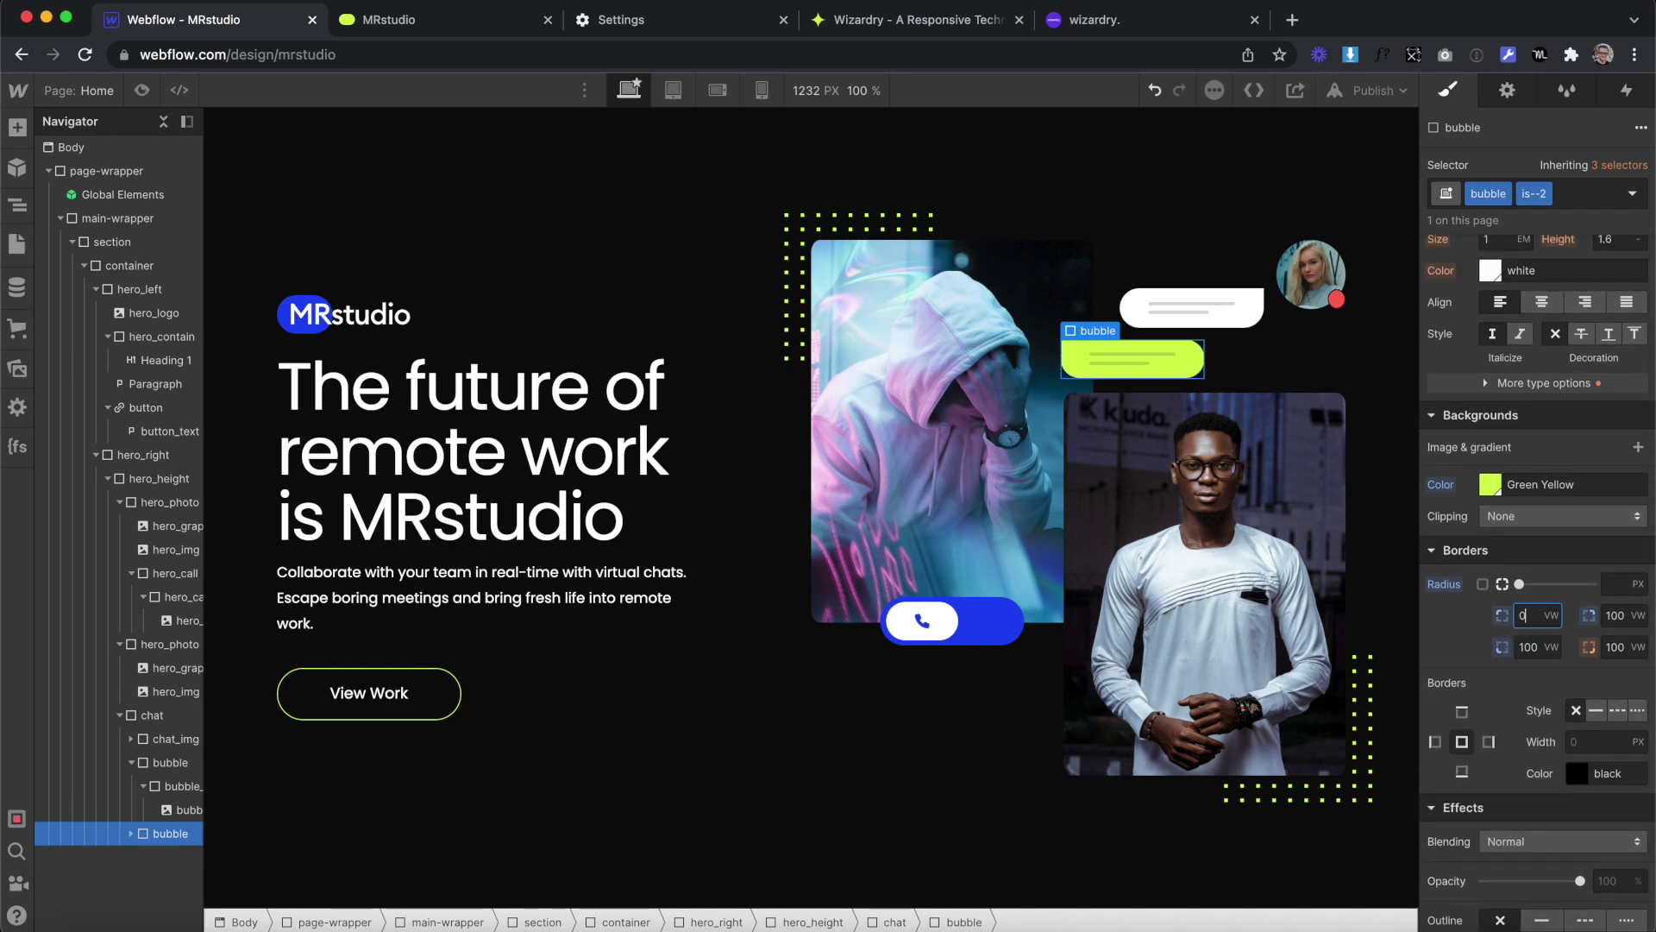
Fine-tune the green bubble's position with a 34% top margin and a 46% right margin
scroll(1483, 457, up, 10)
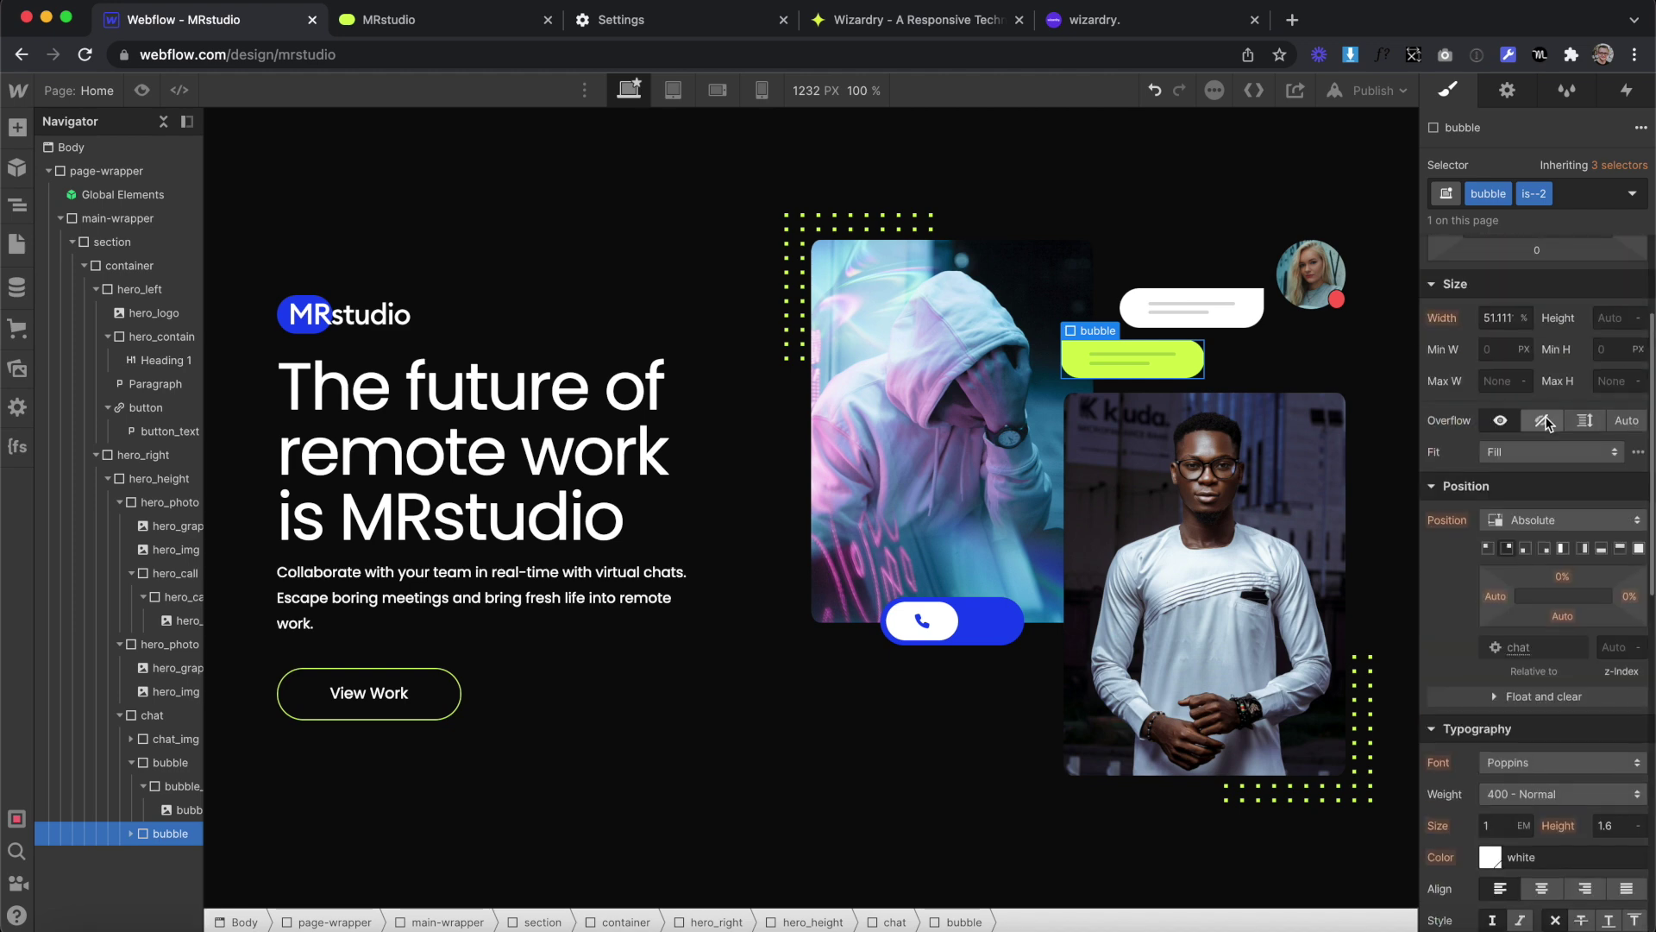
scroll(1544, 423, up, 3)
drag(1549, 357, 1548, 362)
drag(1627, 410, 1622, 399)
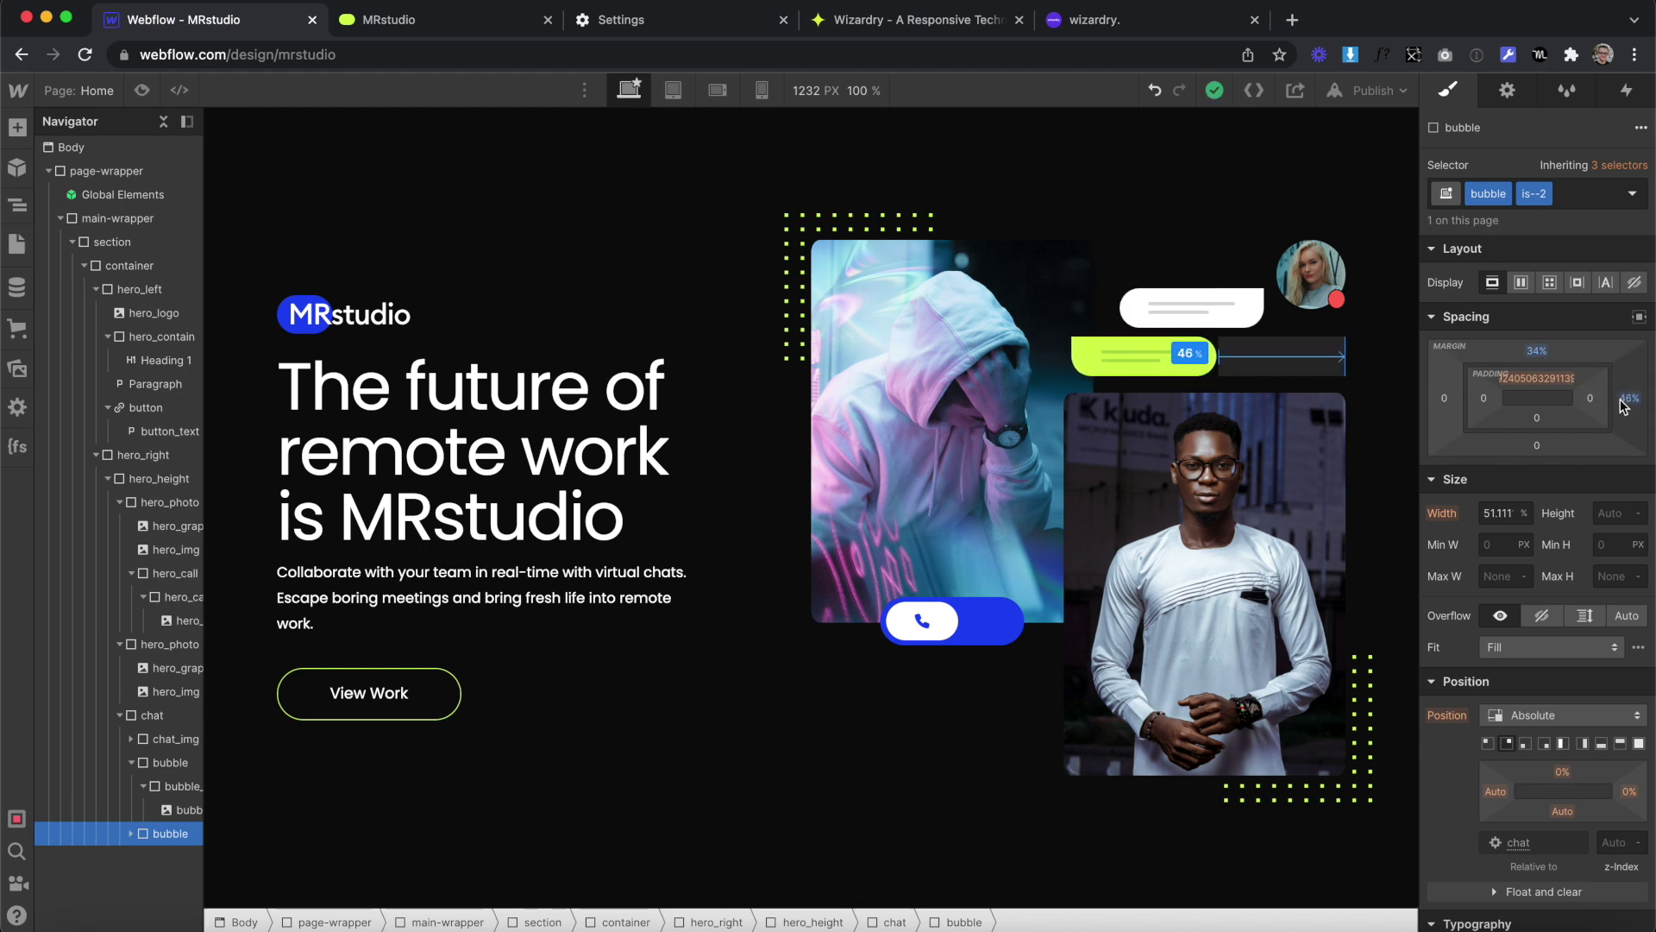
Test how hero_right's contents scale by trying widths such as 20% and 70%, ending back at 50%
click(985, 703)
key(Up)
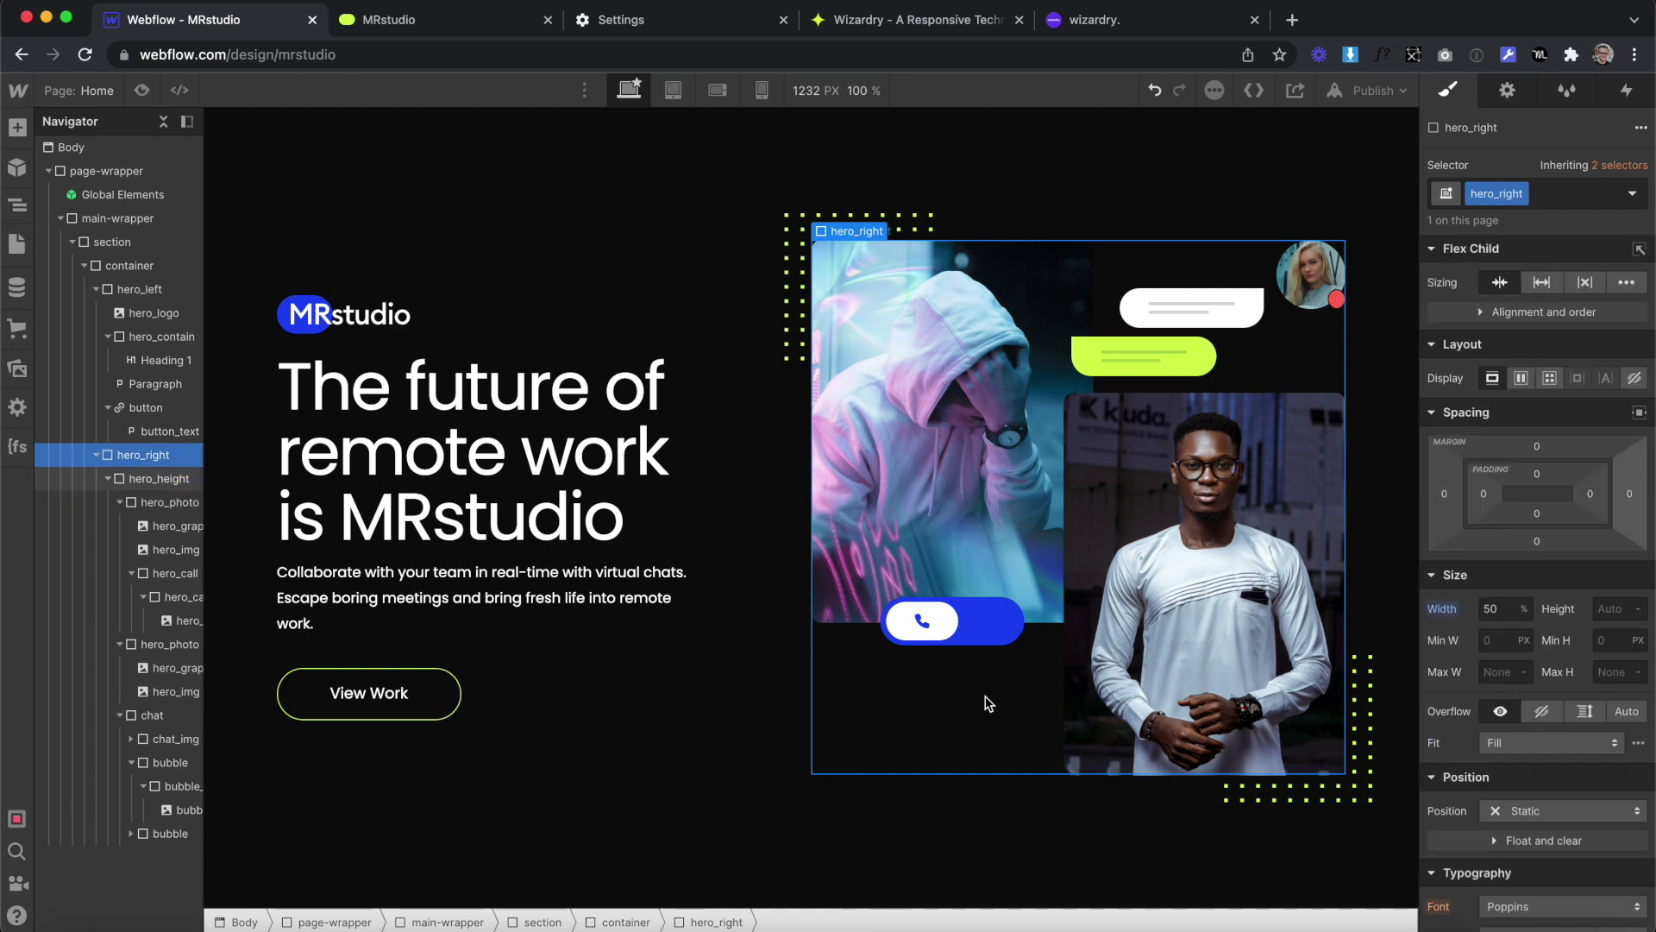
scroll(1497, 643, down, 1)
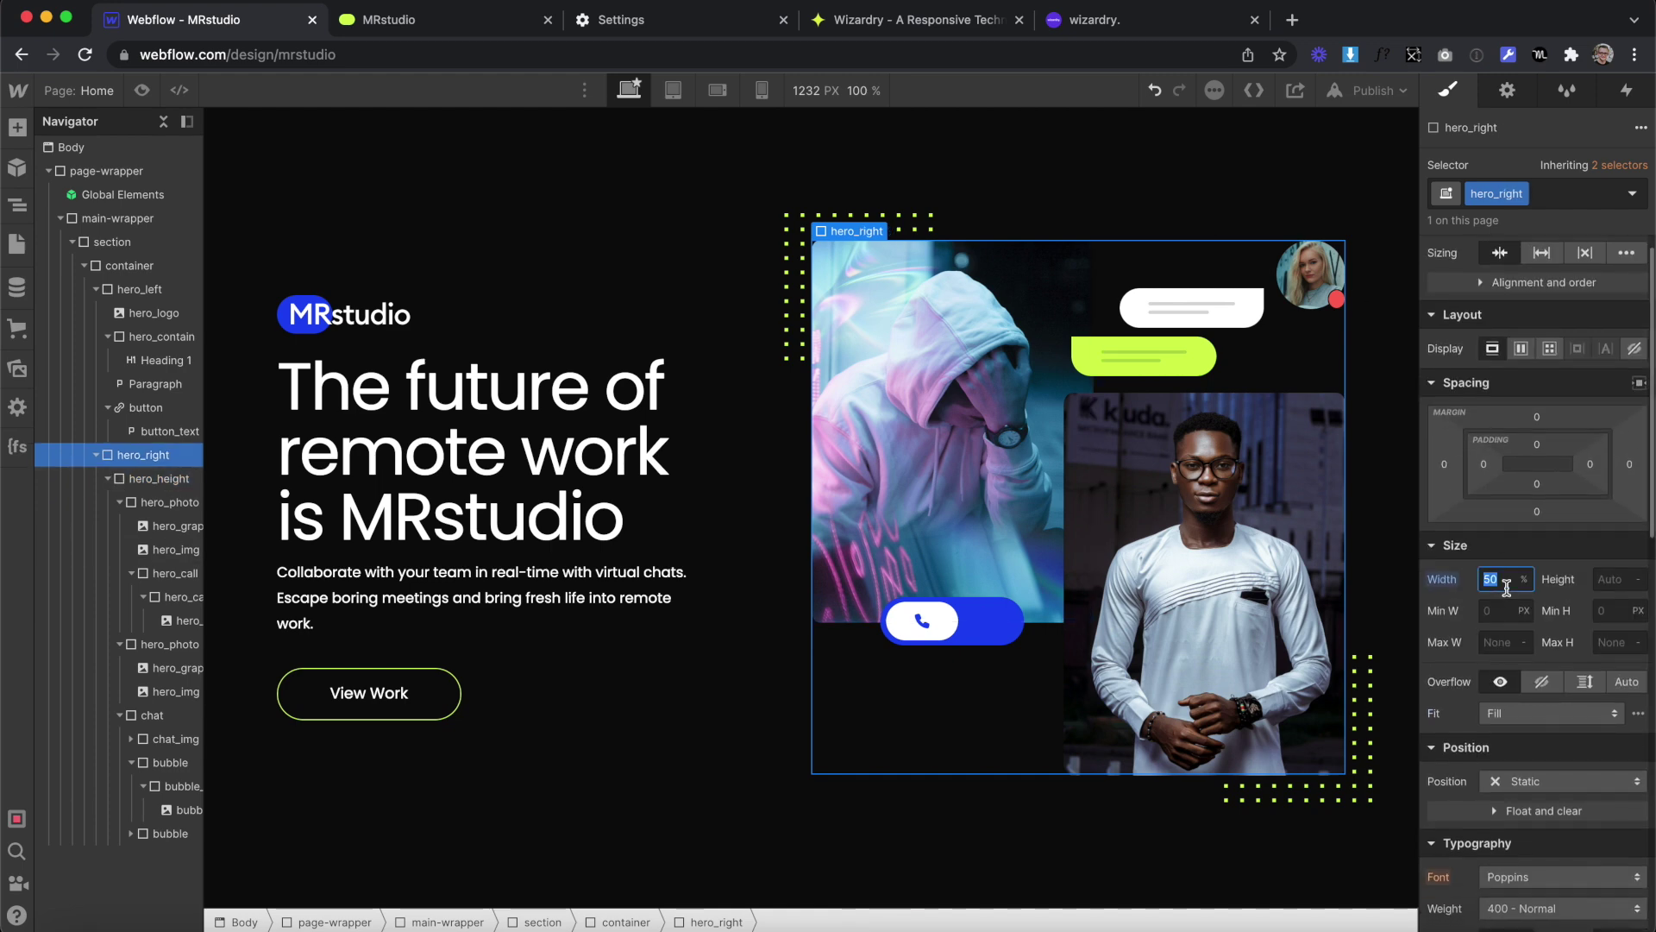
text(40)
key(BackSpace)
key(BackSpace)
text(60)
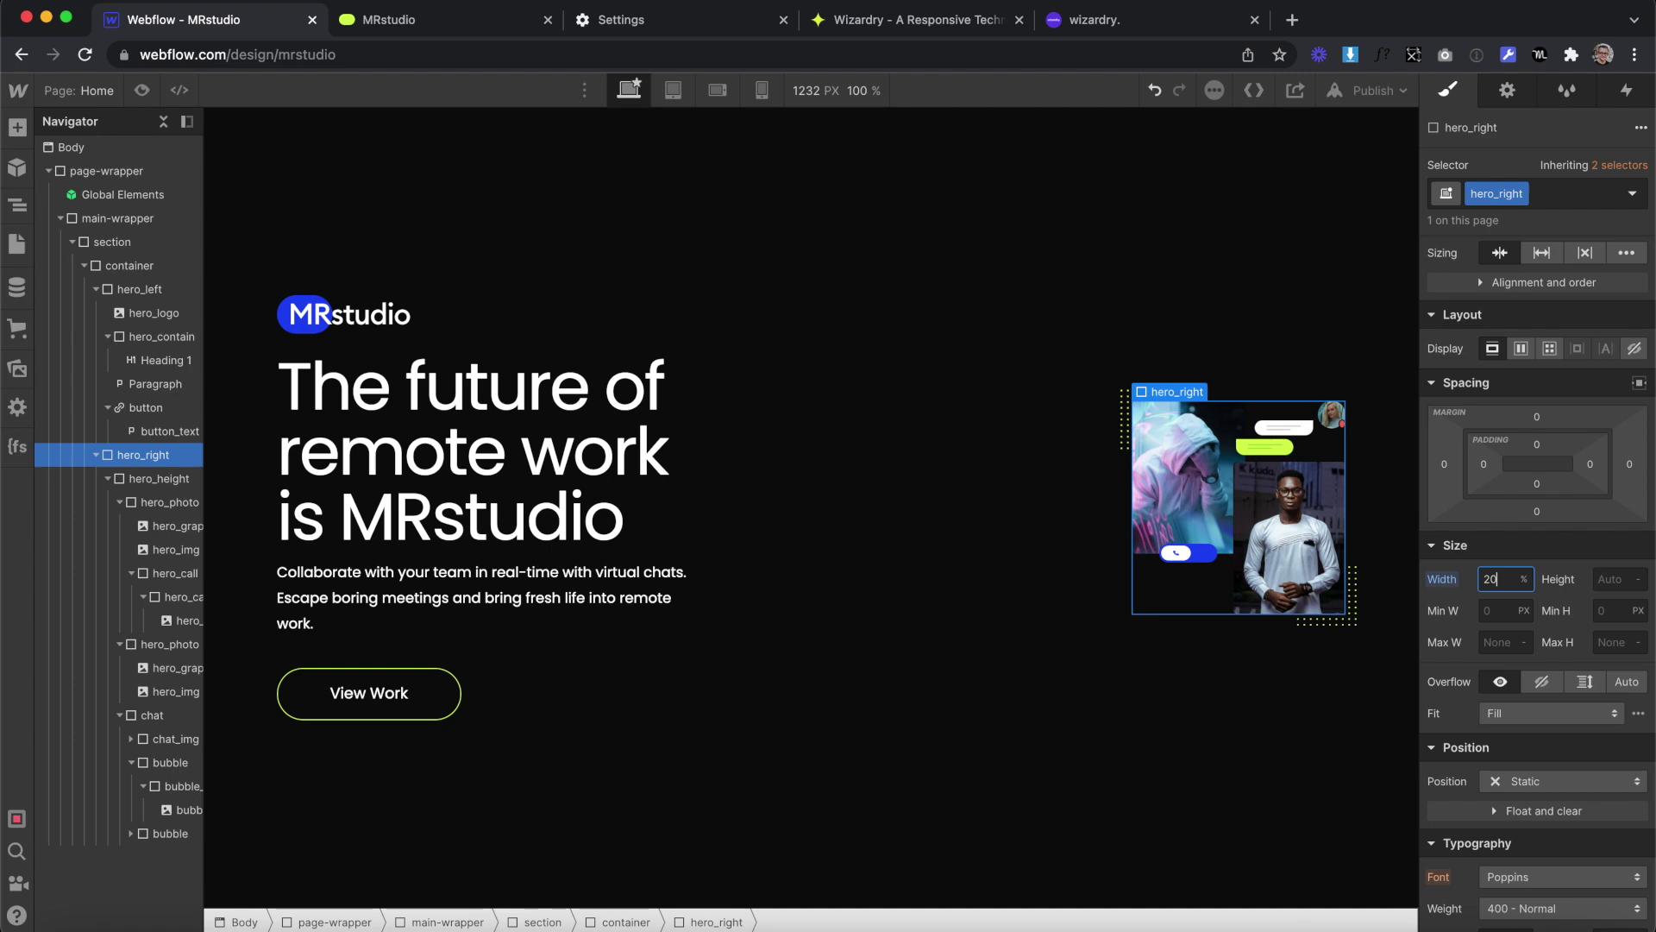
key(BackSpace)
key(BackSpace)
text(40)
key(BackSpace)
key(BackSpace)
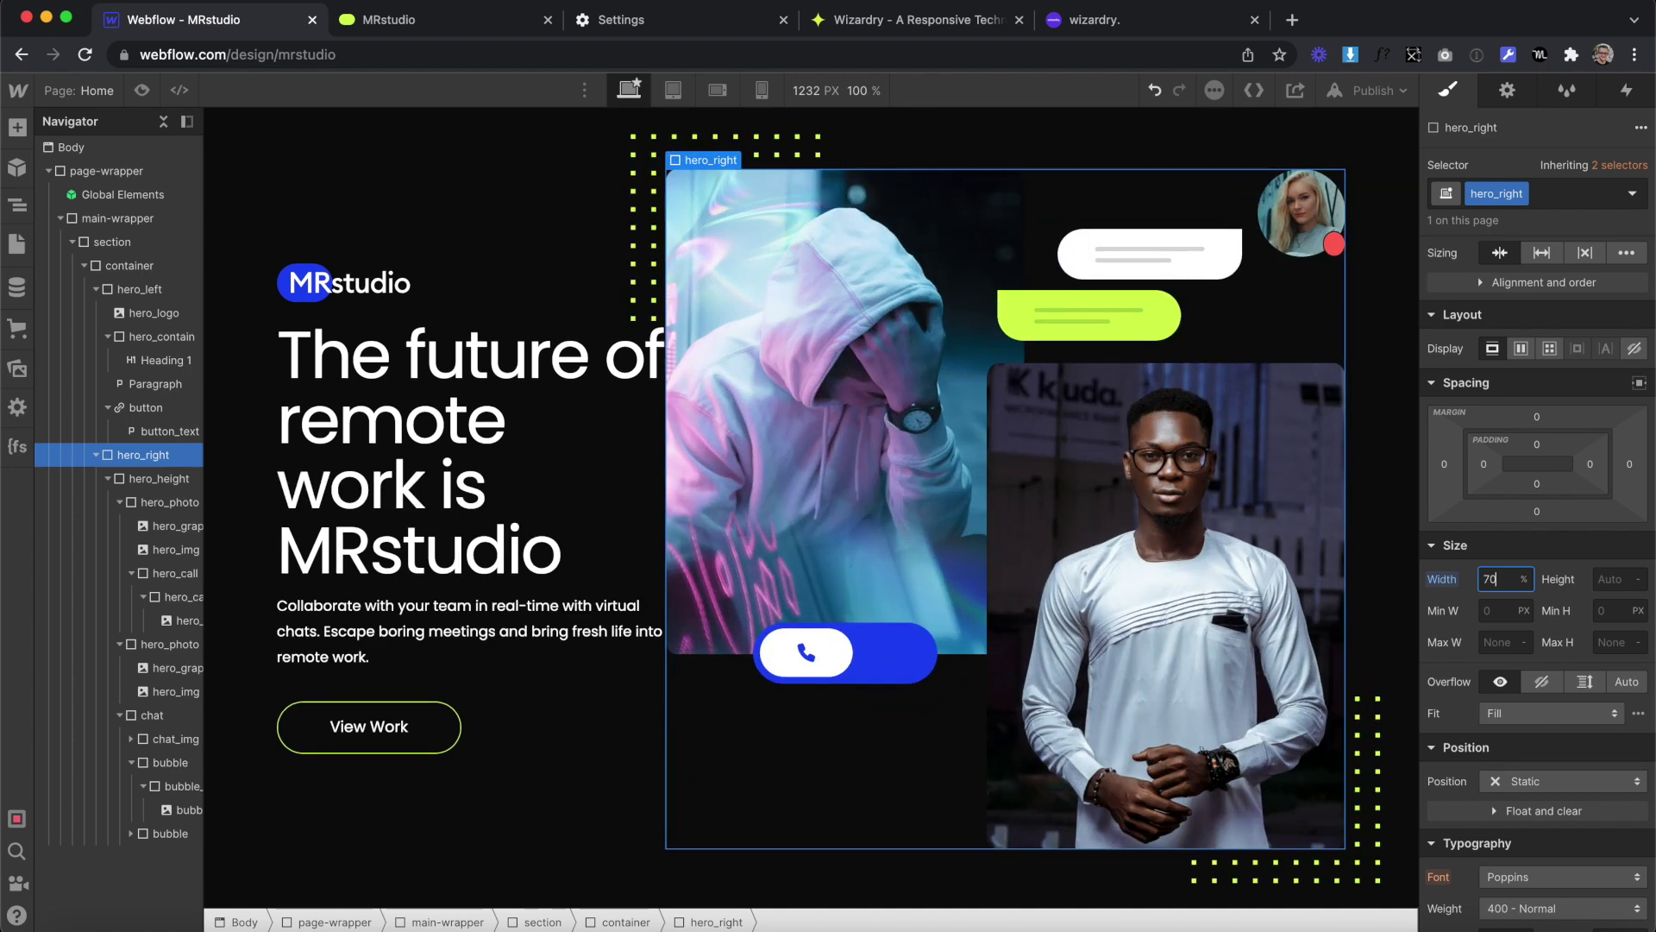
text(50)
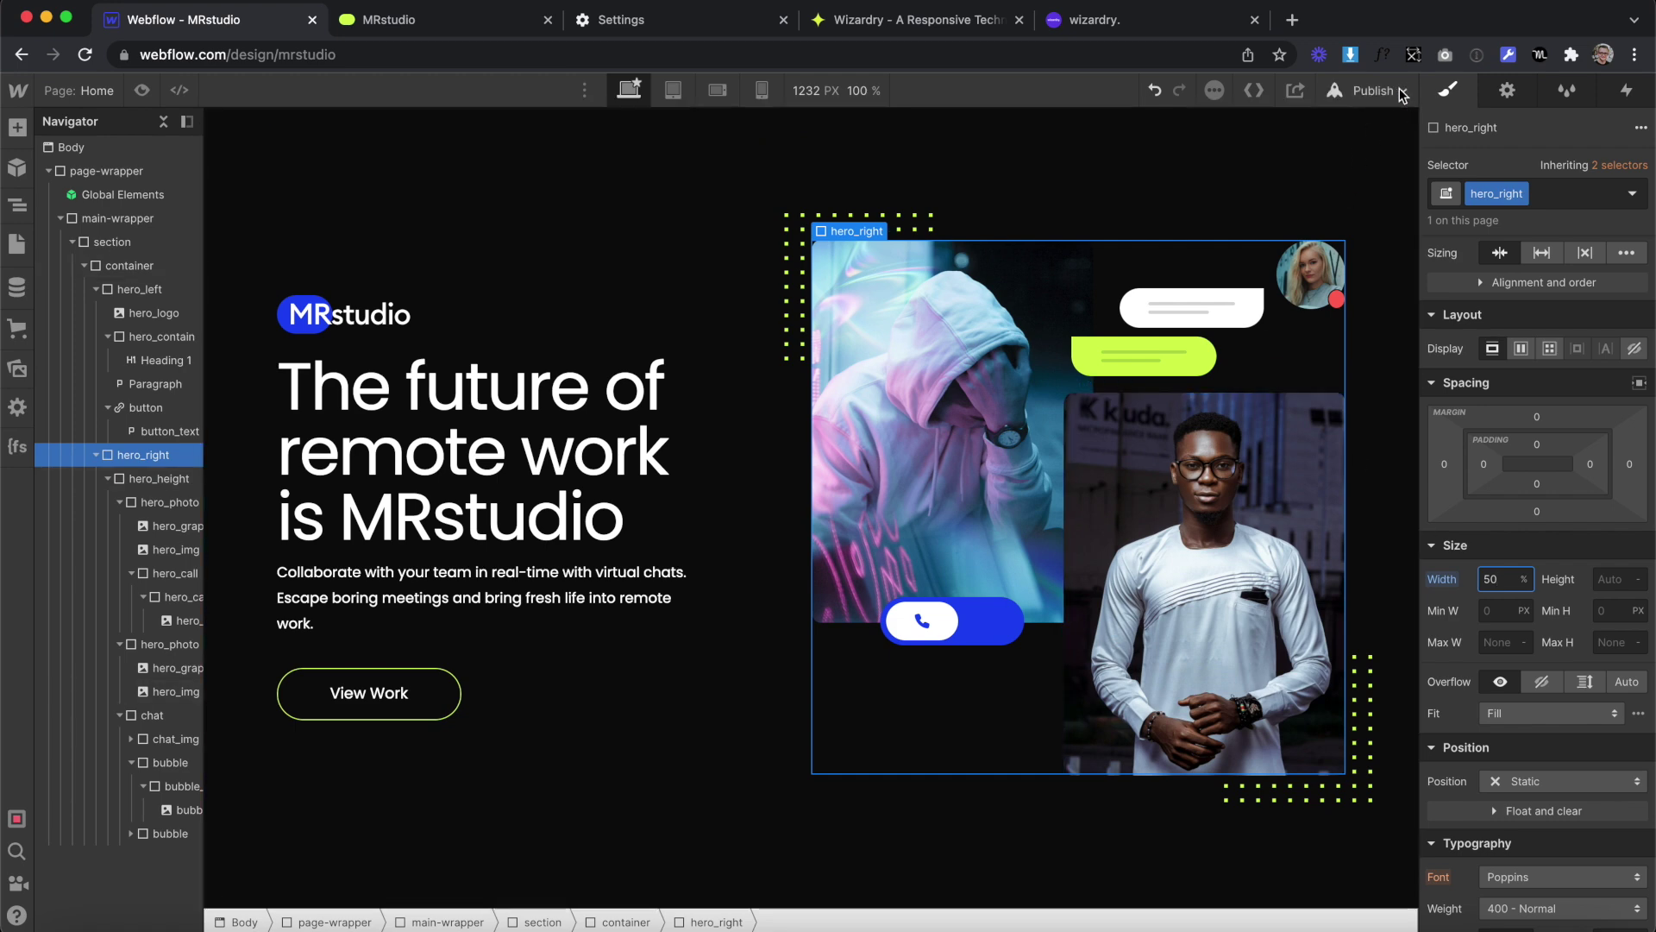
Publish the site and open the live MRstudio page
click(1374, 90)
click(1337, 338)
click(483, 19)
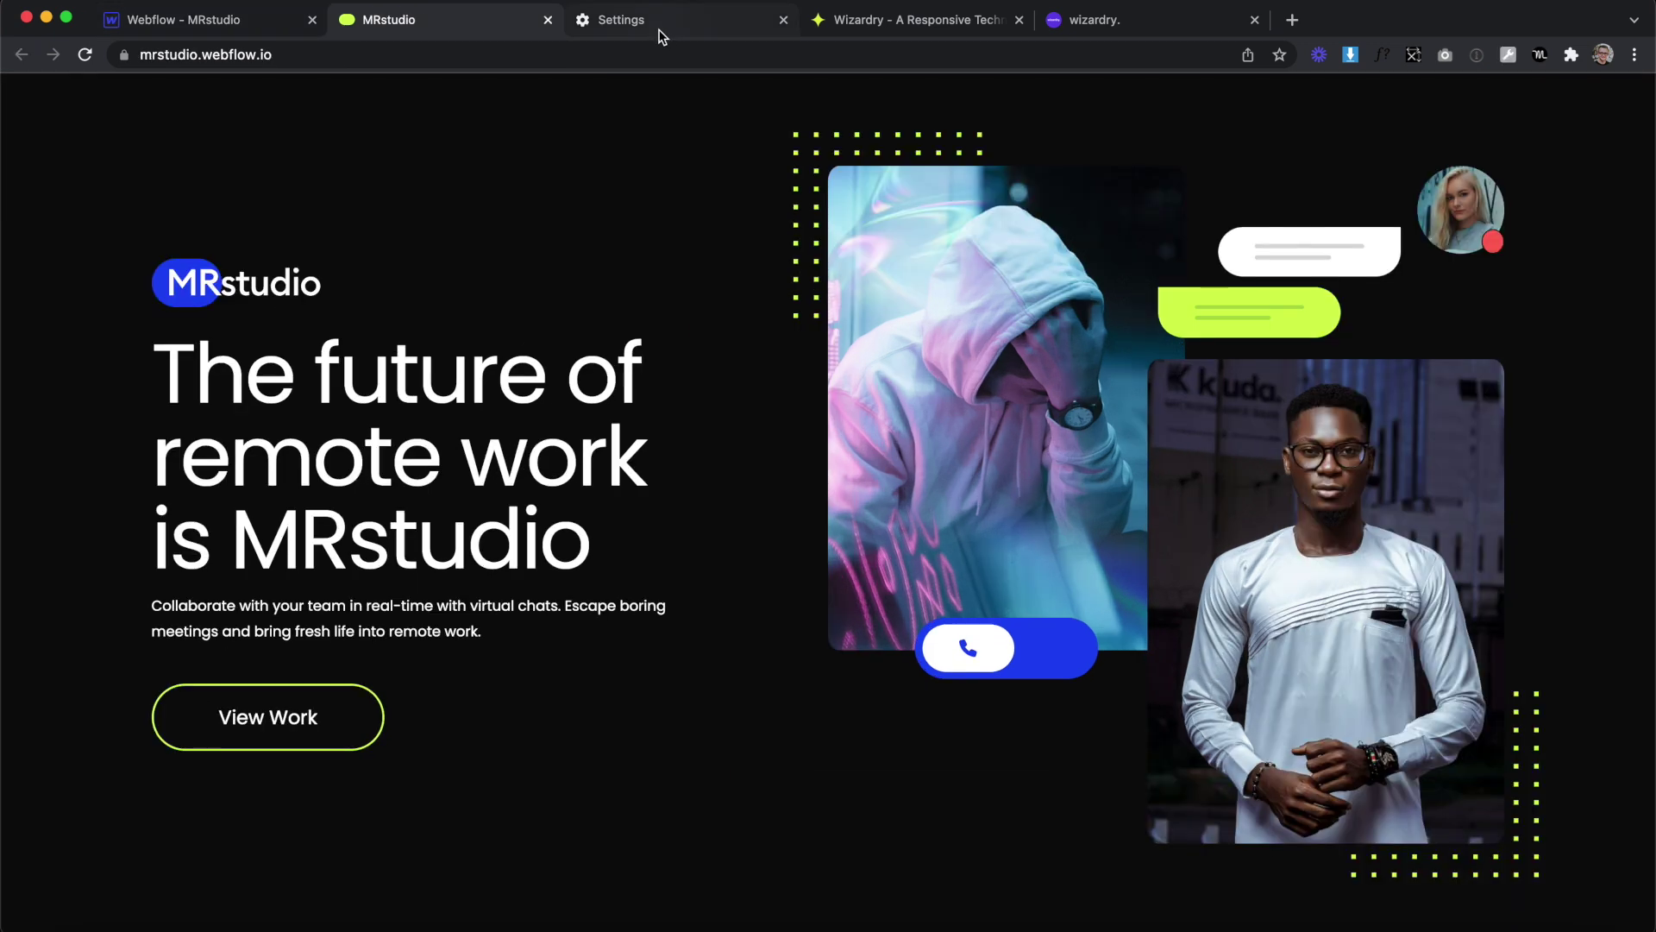
Increase the browser's font size in its settings and examine how the live MRstudio hero section responds
click(658, 21)
click(1190, 518)
click(1202, 586)
click(474, 24)
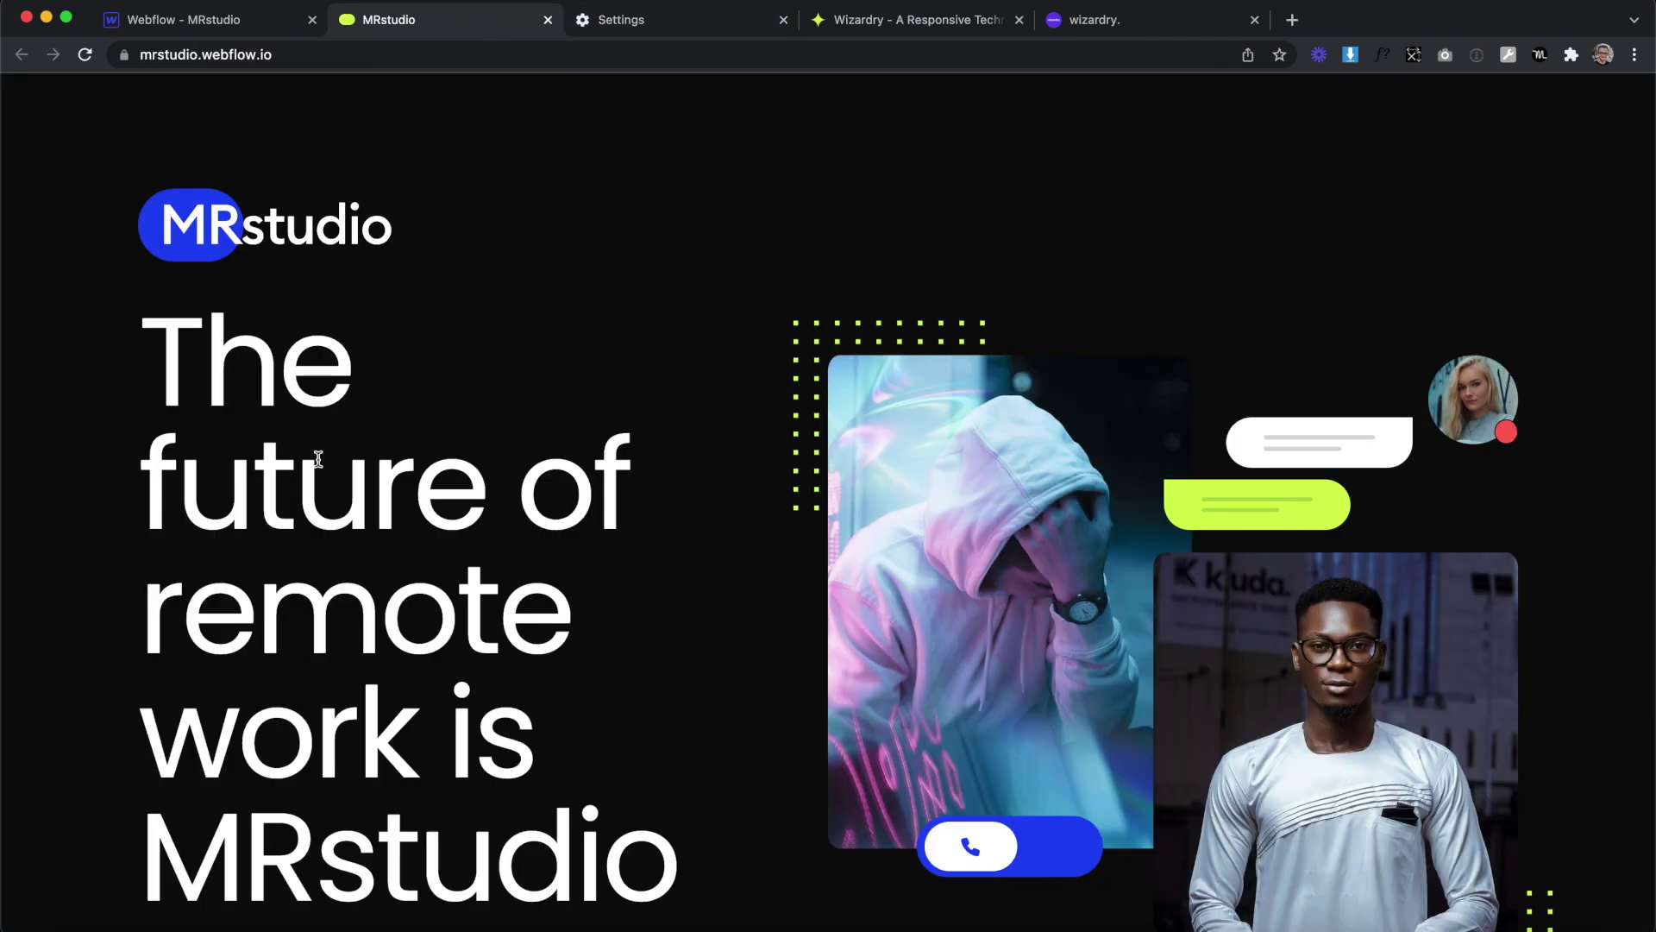
scroll(895, 472, down, 5)
scroll(1285, 335, down, 4)
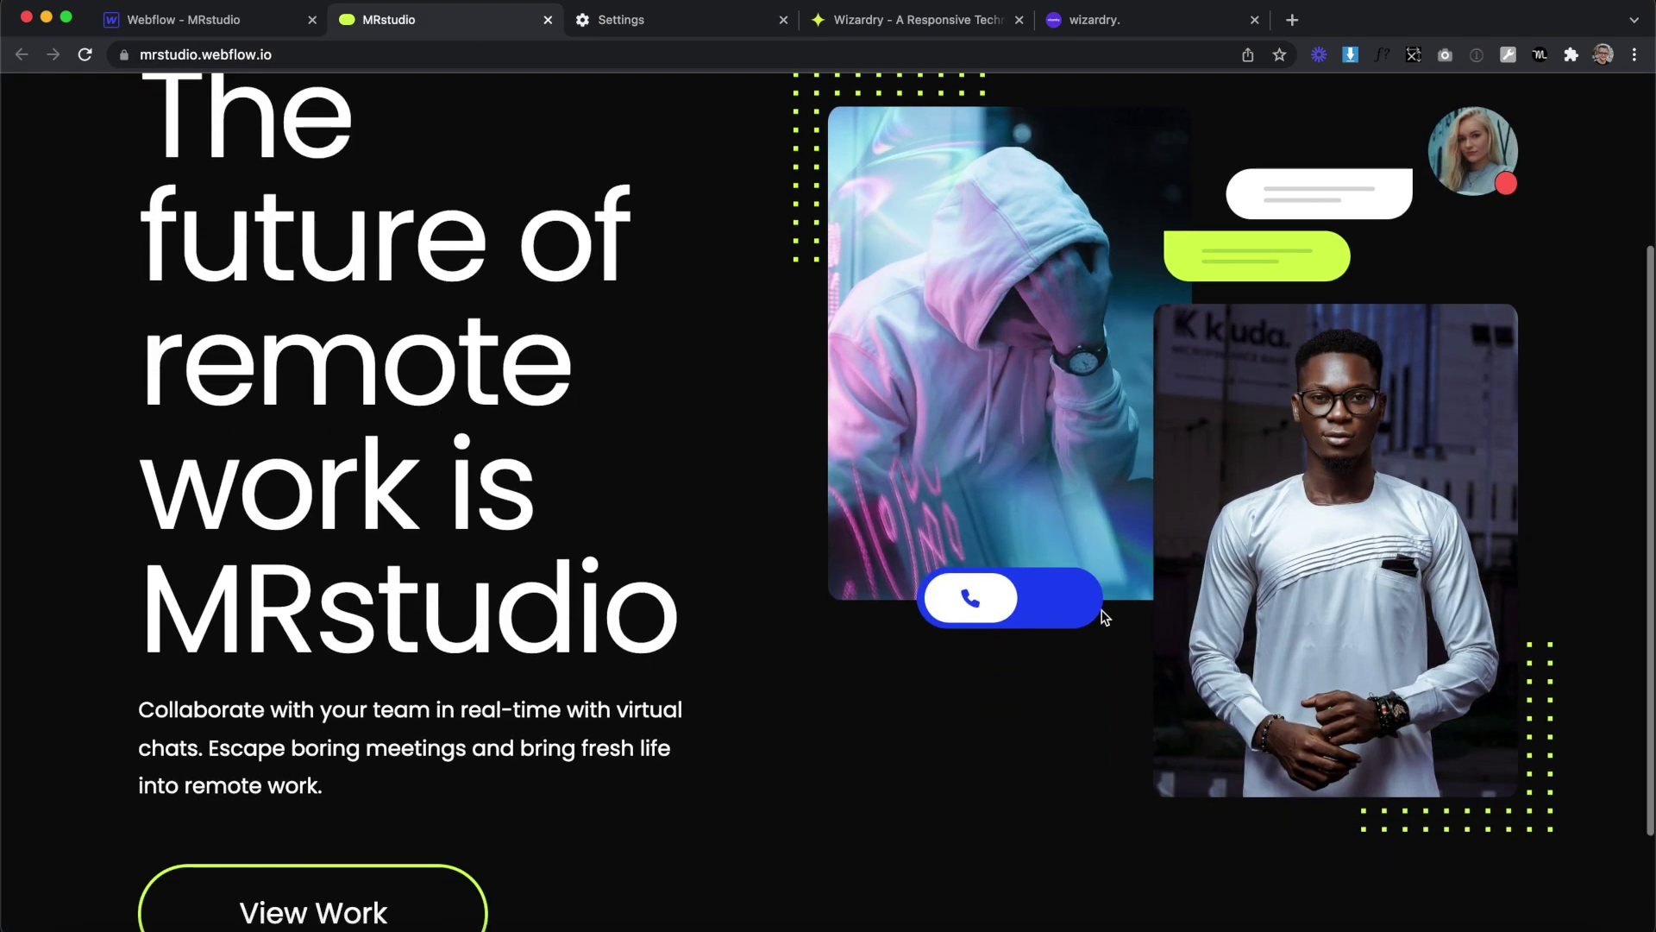
scroll(1103, 618, up, 5)
scroll(1102, 617, down, 1)
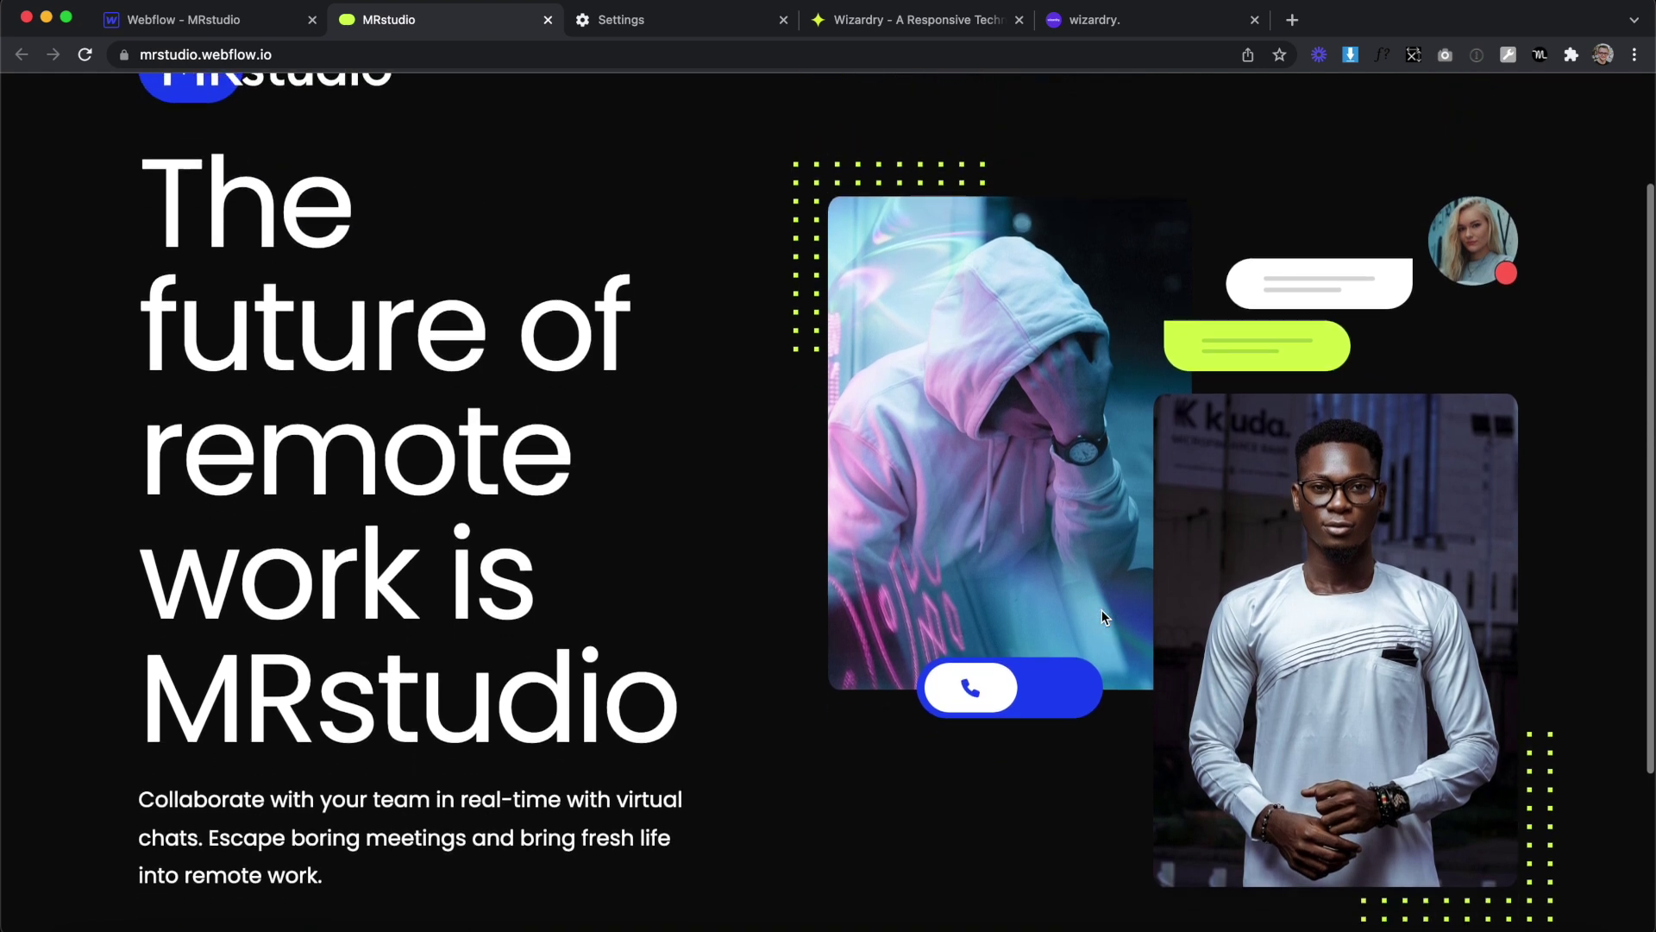
Preview the page in the Webflow Designer and narrow the canvas to about 748 px to check the hero's scaling
click(172, 19)
click(142, 89)
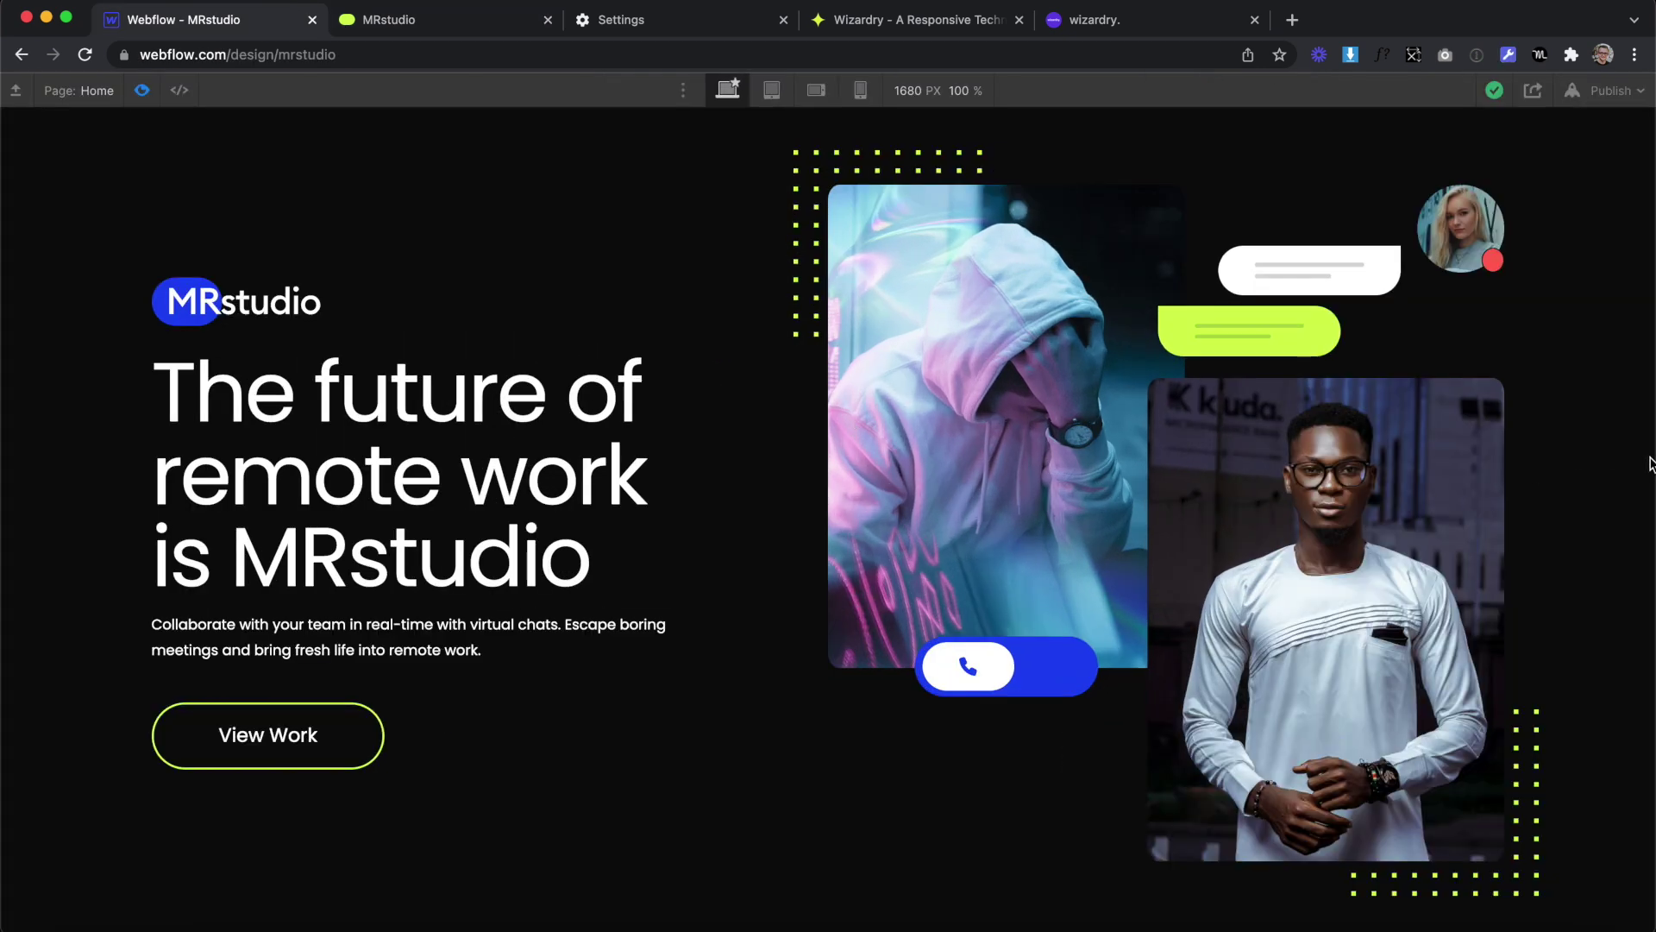
drag(1649, 457, 1196, 585)
click(142, 90)
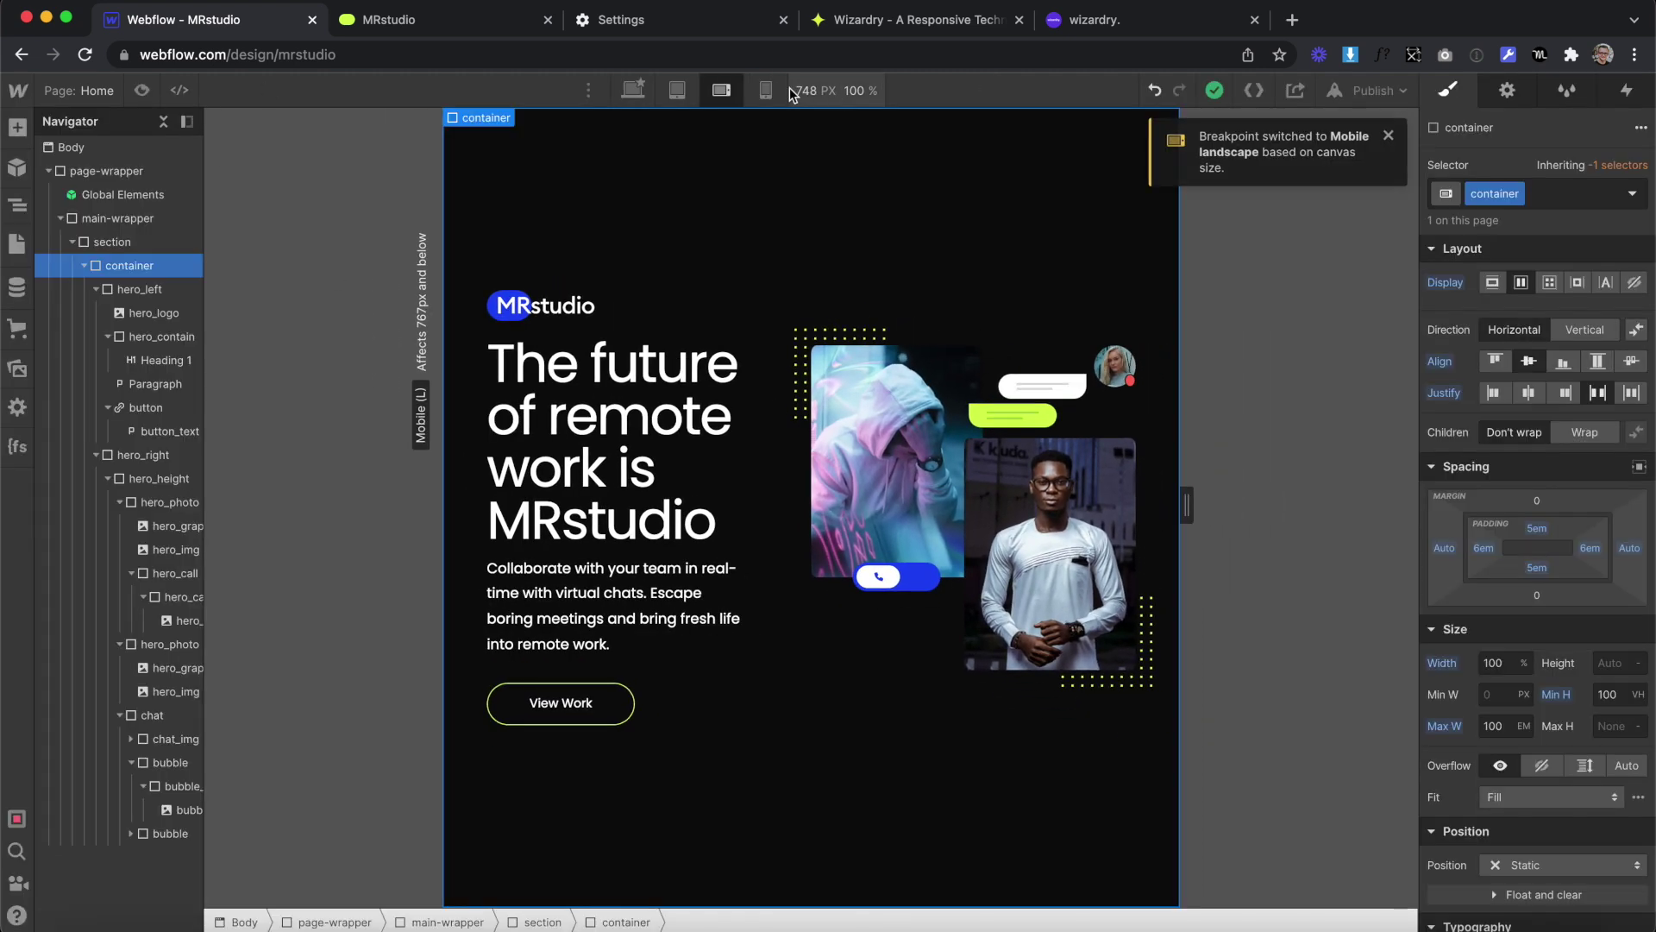
On the tablet breakpoint, set the container's direction to vertical with its children aligned and justified to the start
click(676, 90)
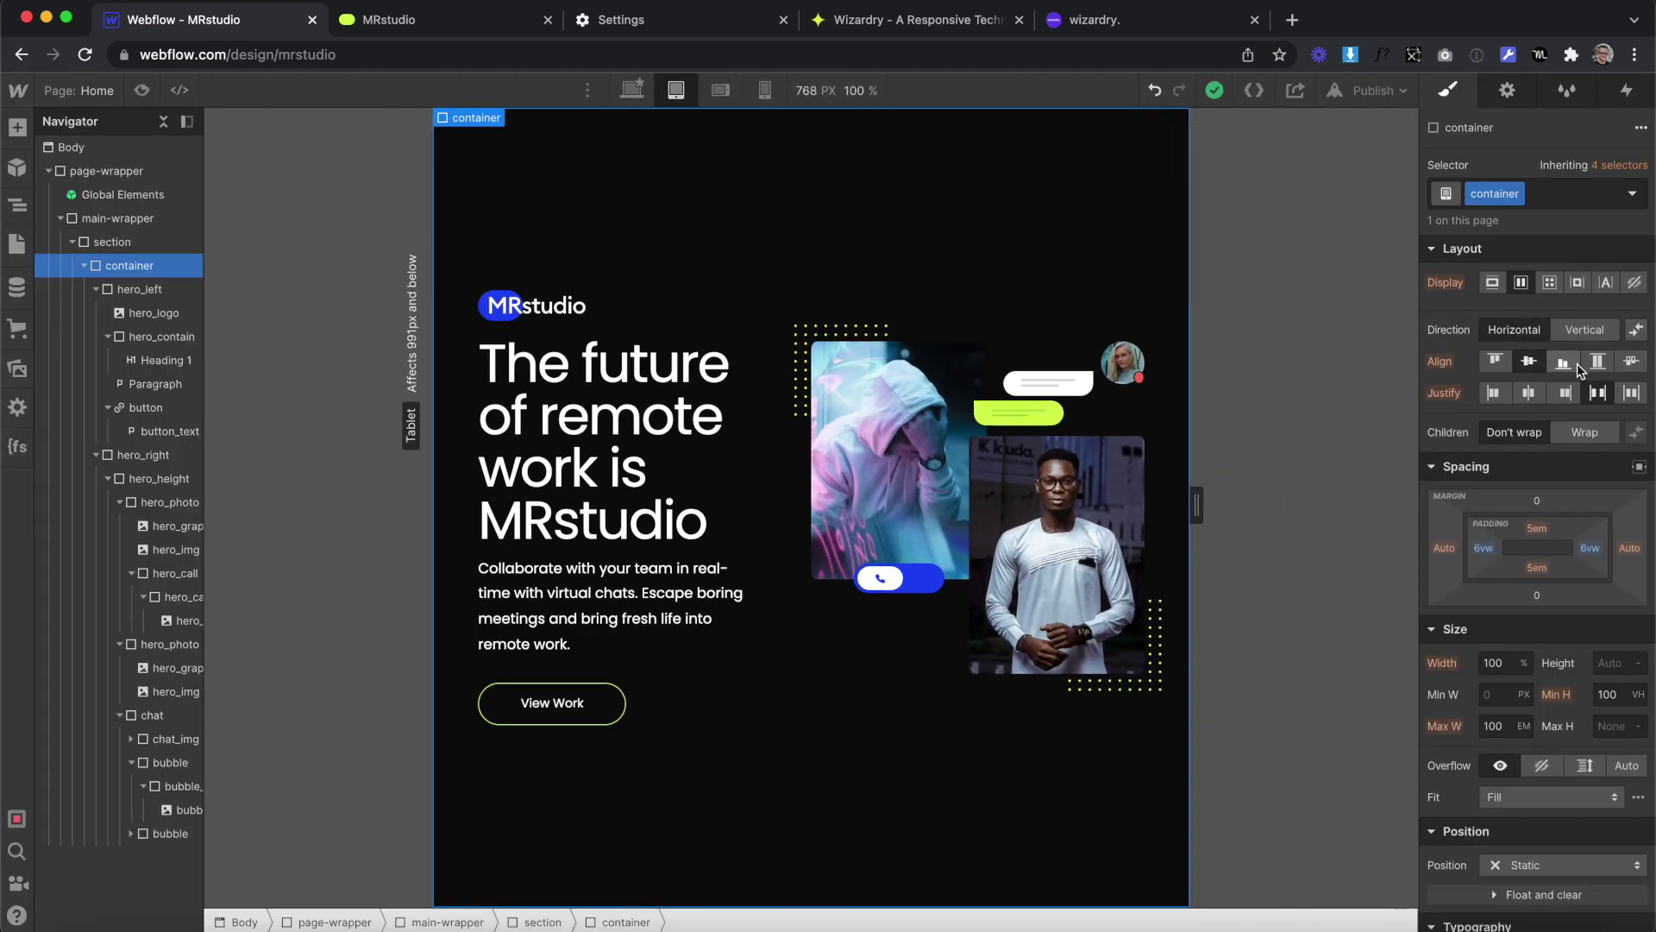
click(1585, 328)
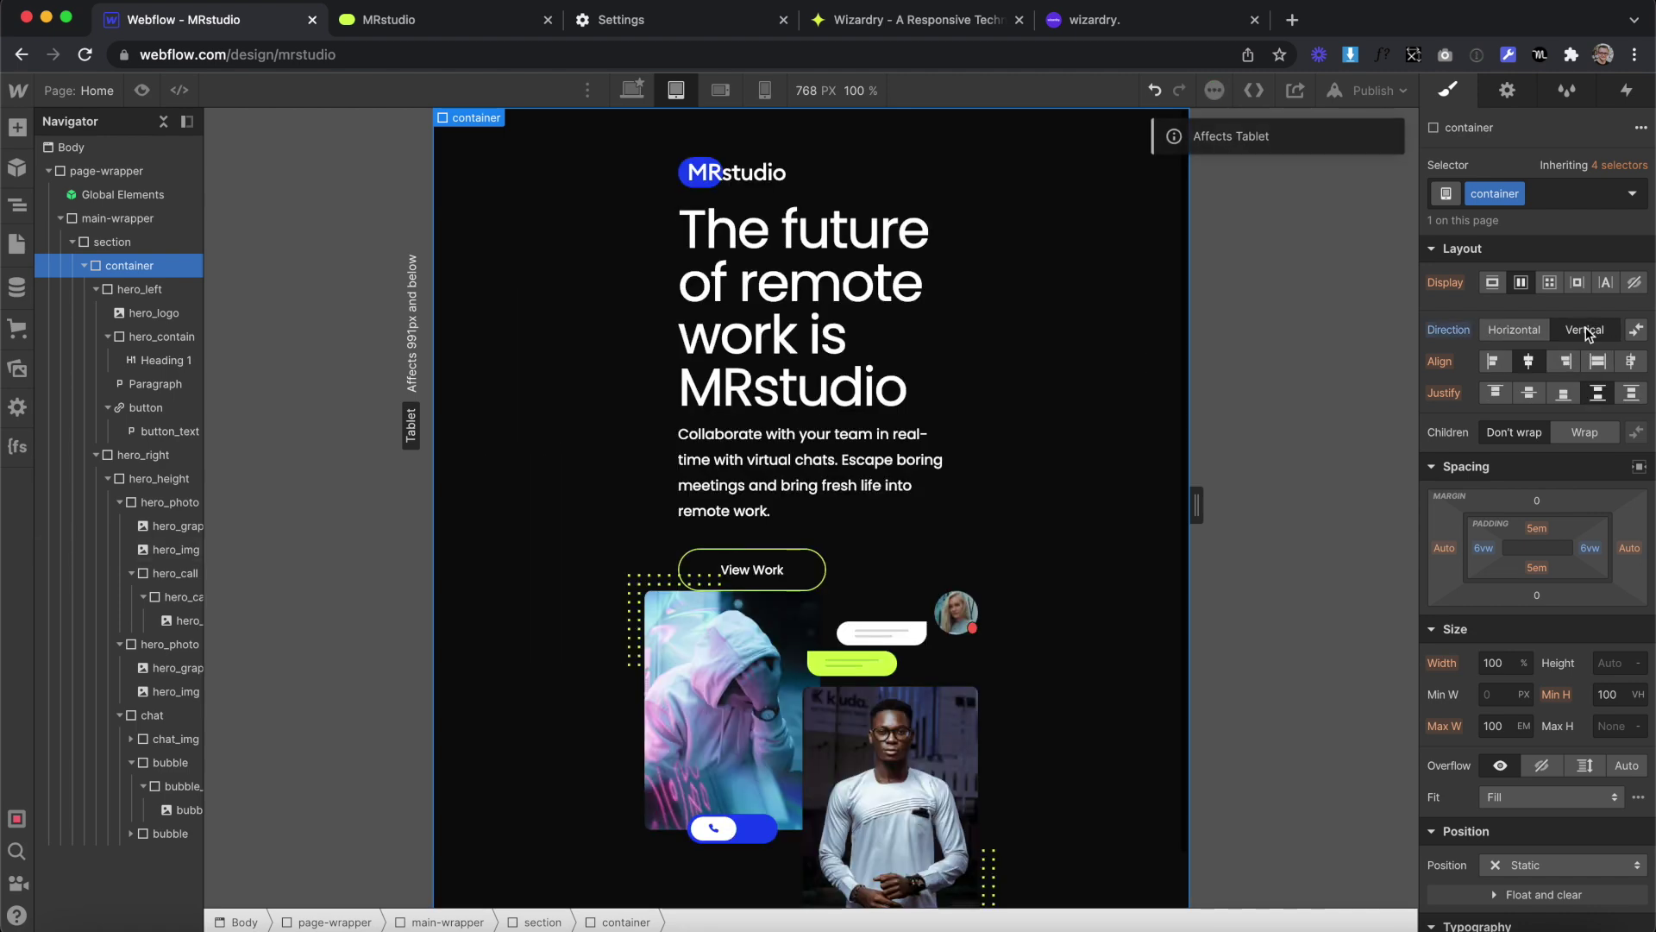
click(1488, 365)
click(1493, 395)
Set the hero_left block's width to 100% on the tablet breakpoint
click(657, 322)
key(Up)
key(Up)
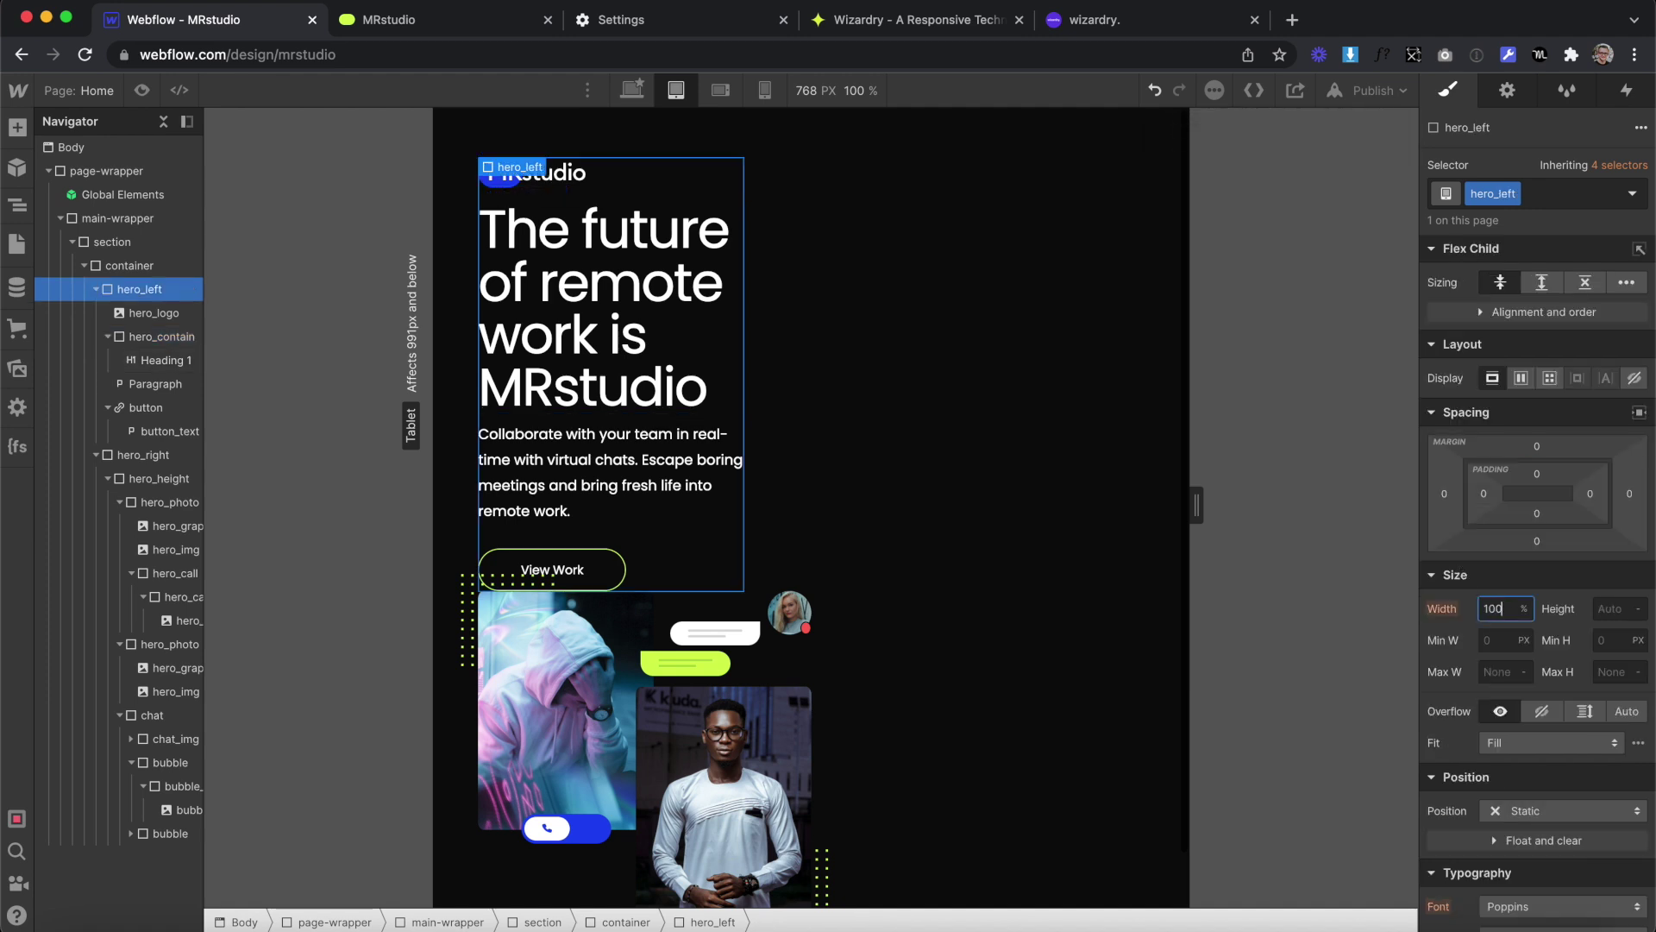
text(100)
key(Return)
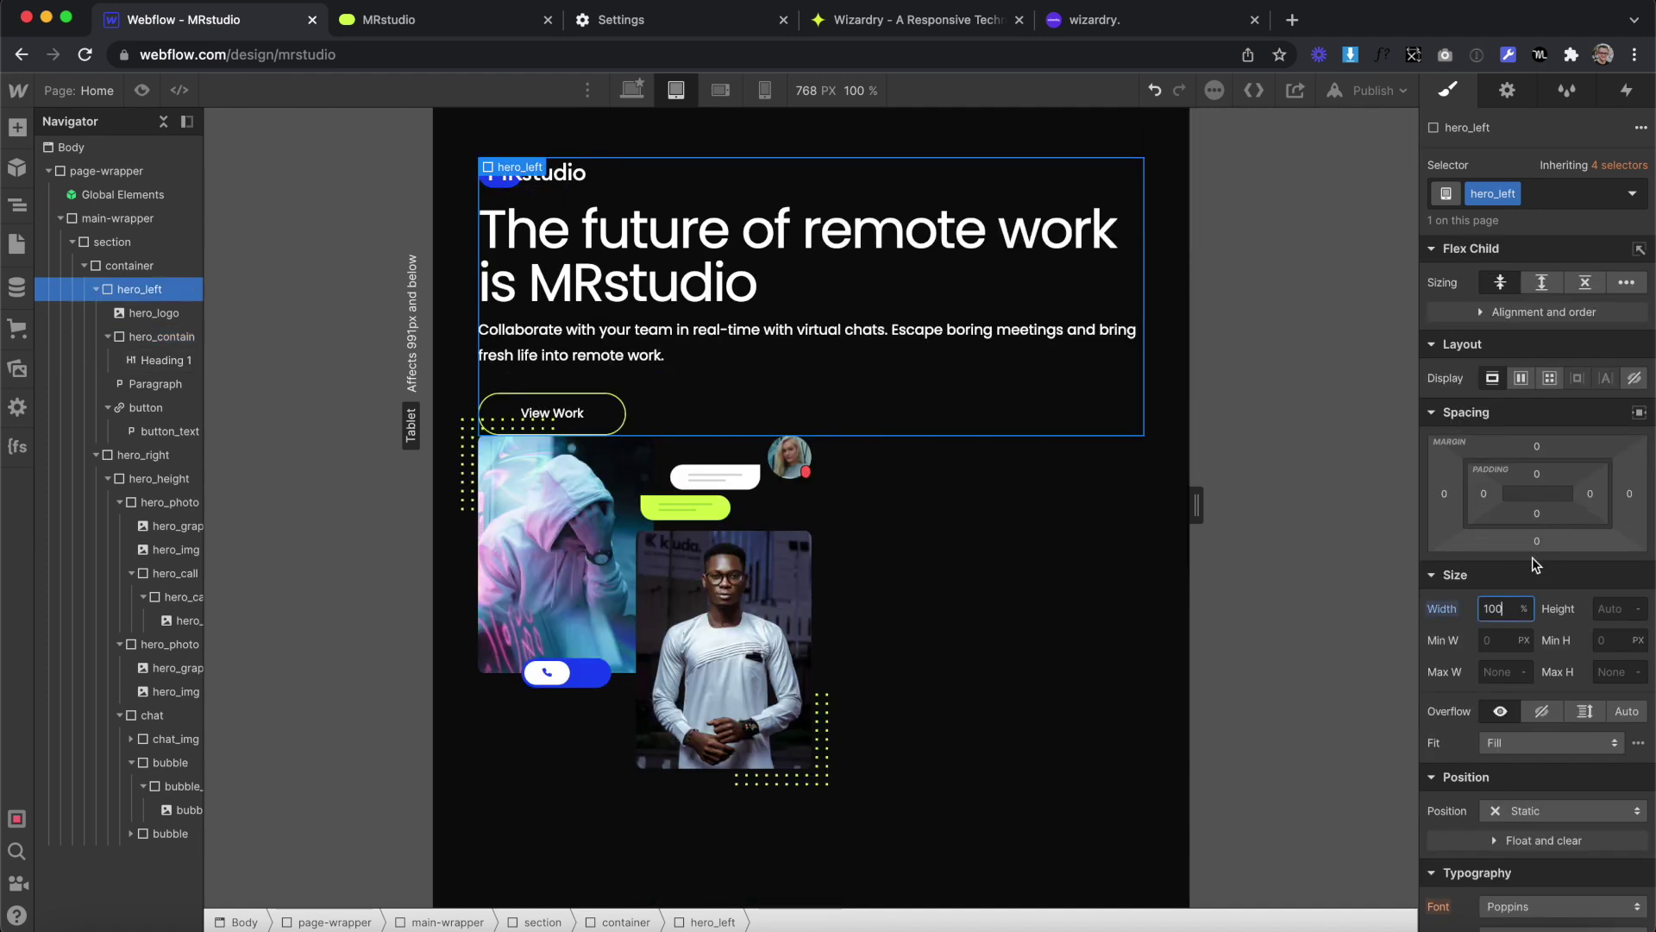
Give the hero_left block a bottom margin of 6.1em to separate it from the images
click(1537, 541)
text(2em)
key(Return)
drag(1537, 562, 1534, 592)
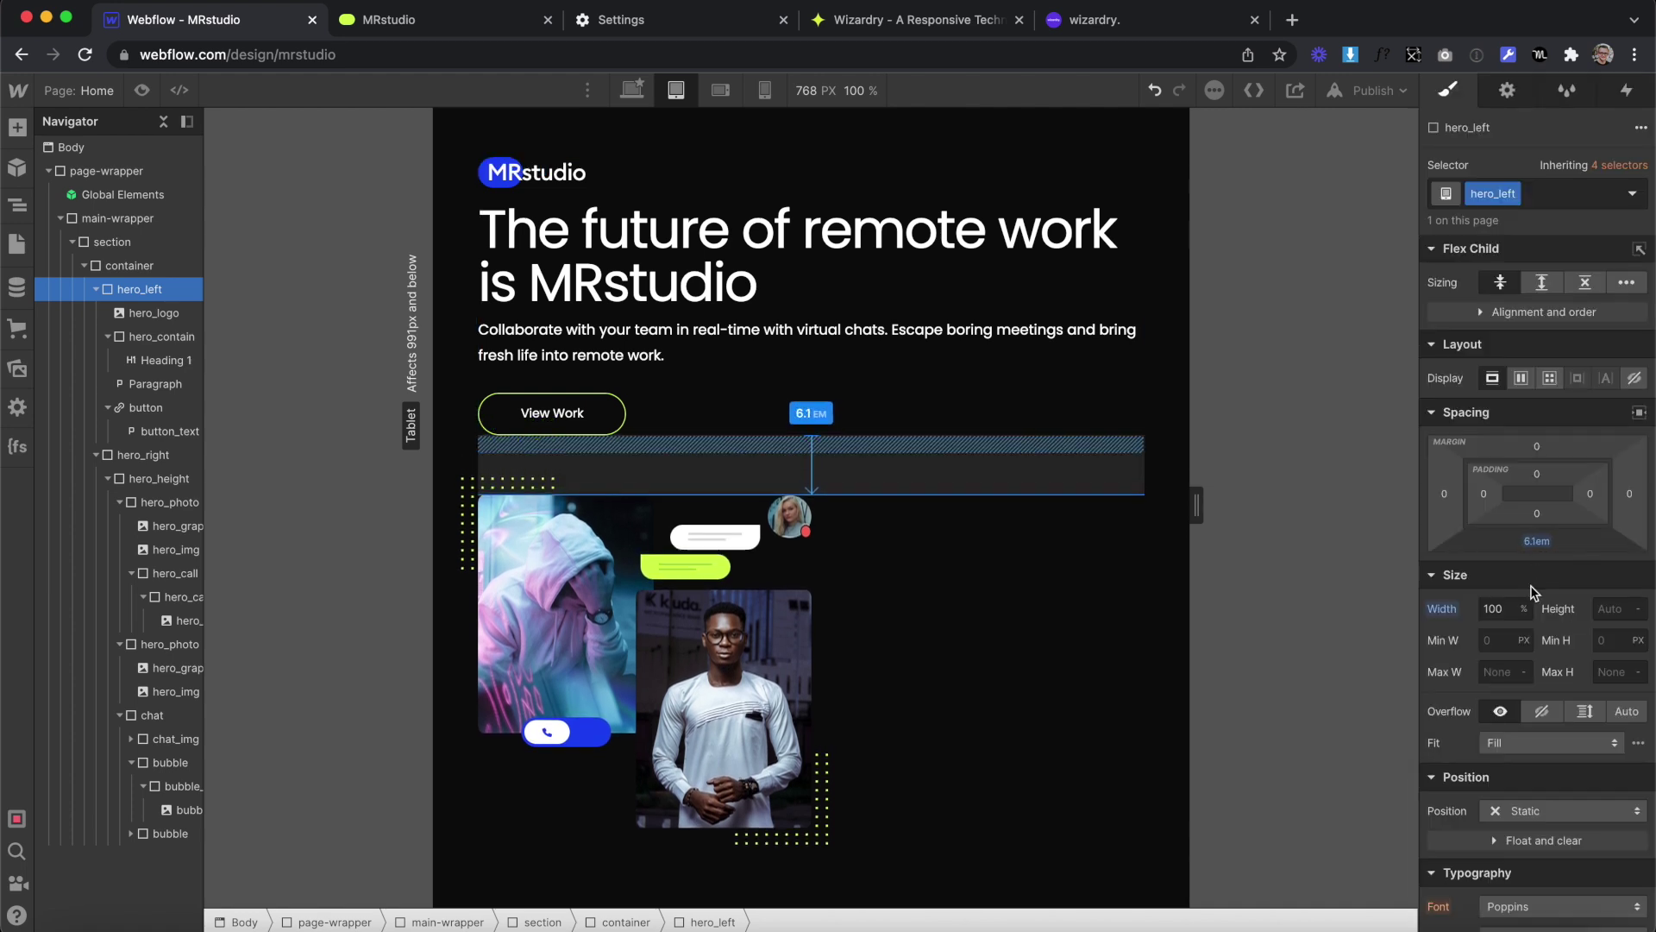
Set the hero_right block's width to 100% on the tablet breakpoint
click(788, 584)
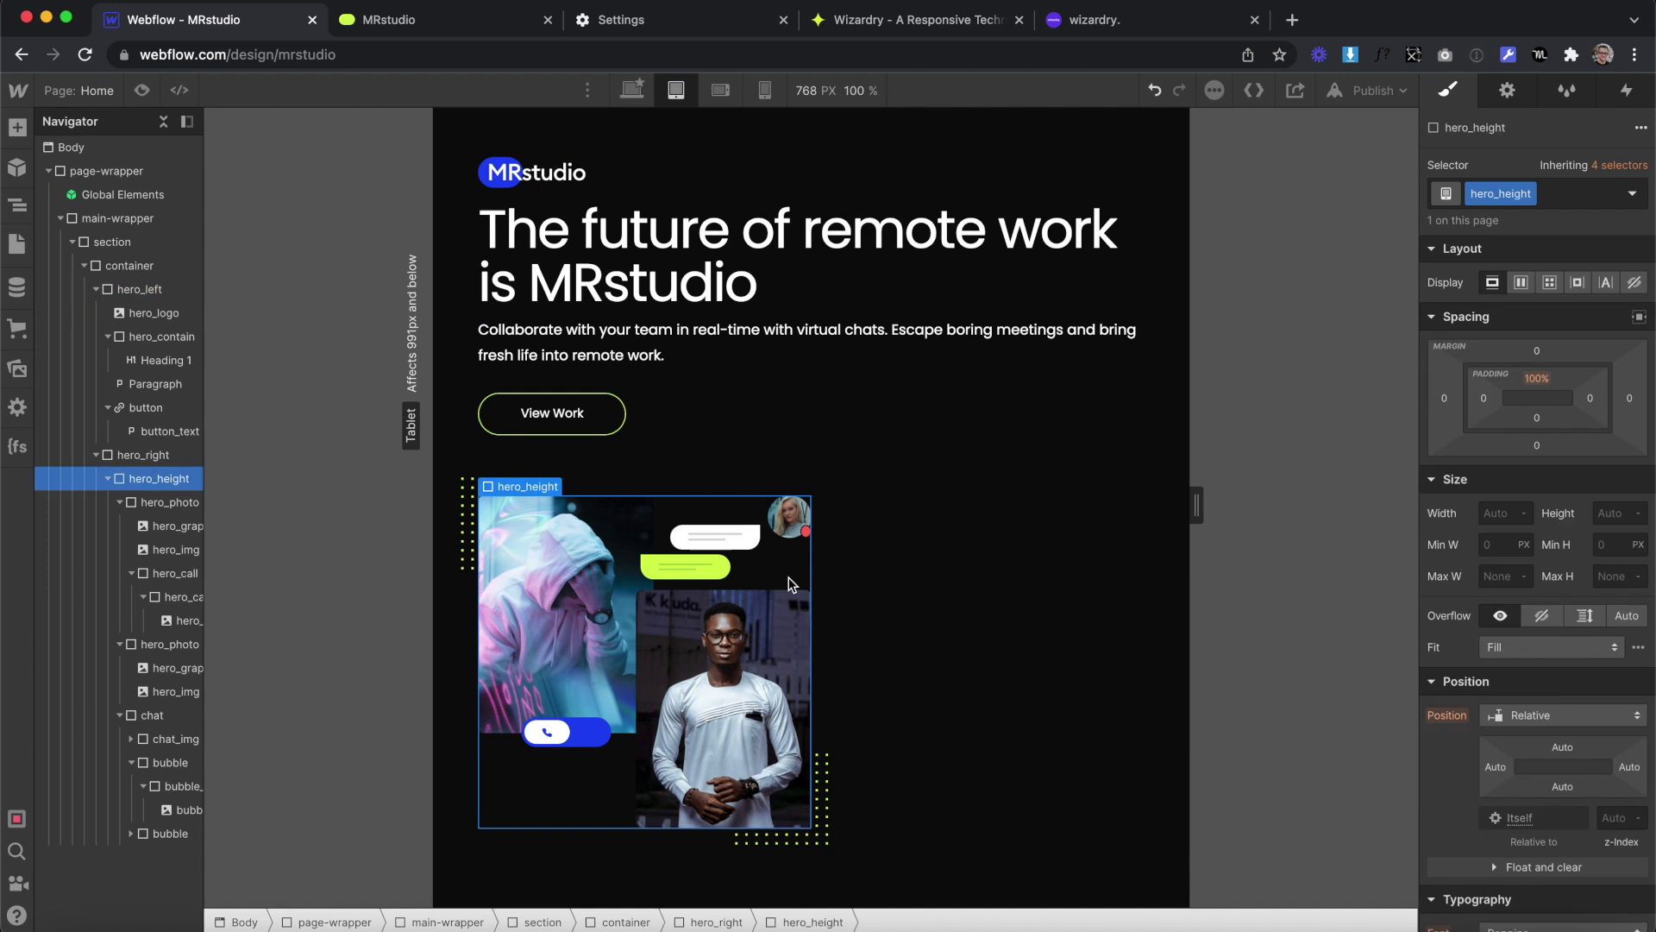
key(Up)
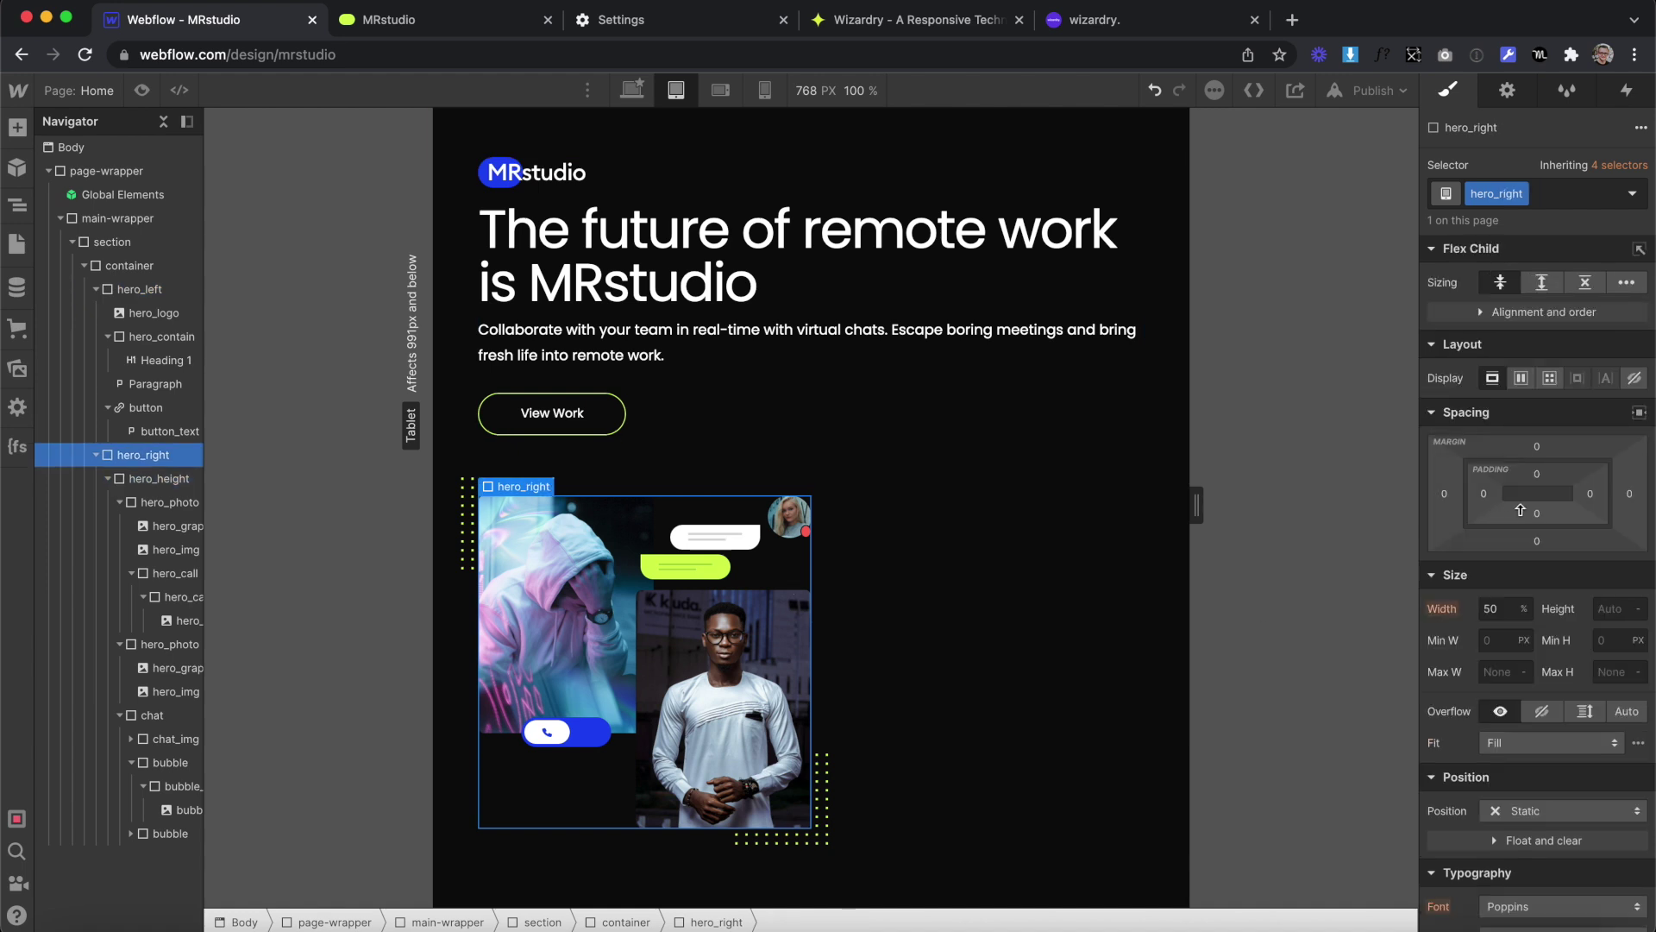
text(100)
key(Return)
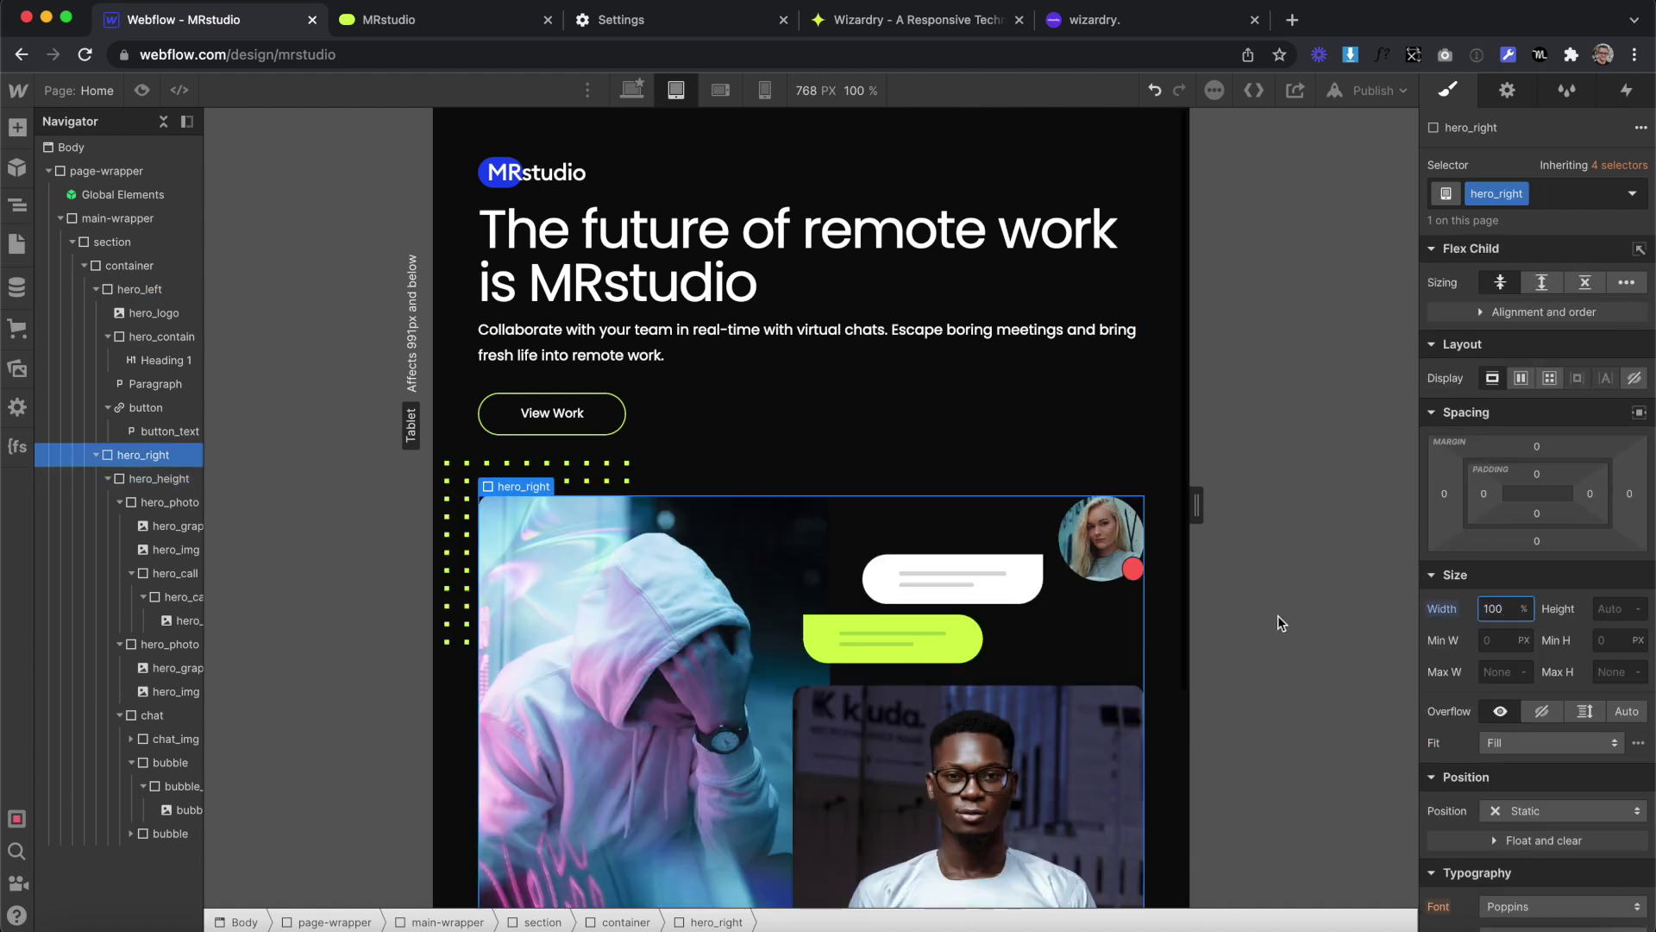
Preview the page and shrink the canvas to 240 px to examine the stacked hero layout on small screens
drag(1198, 509, 1198, 509)
drag(991, 509, 931, 549)
key(super+shift+p)
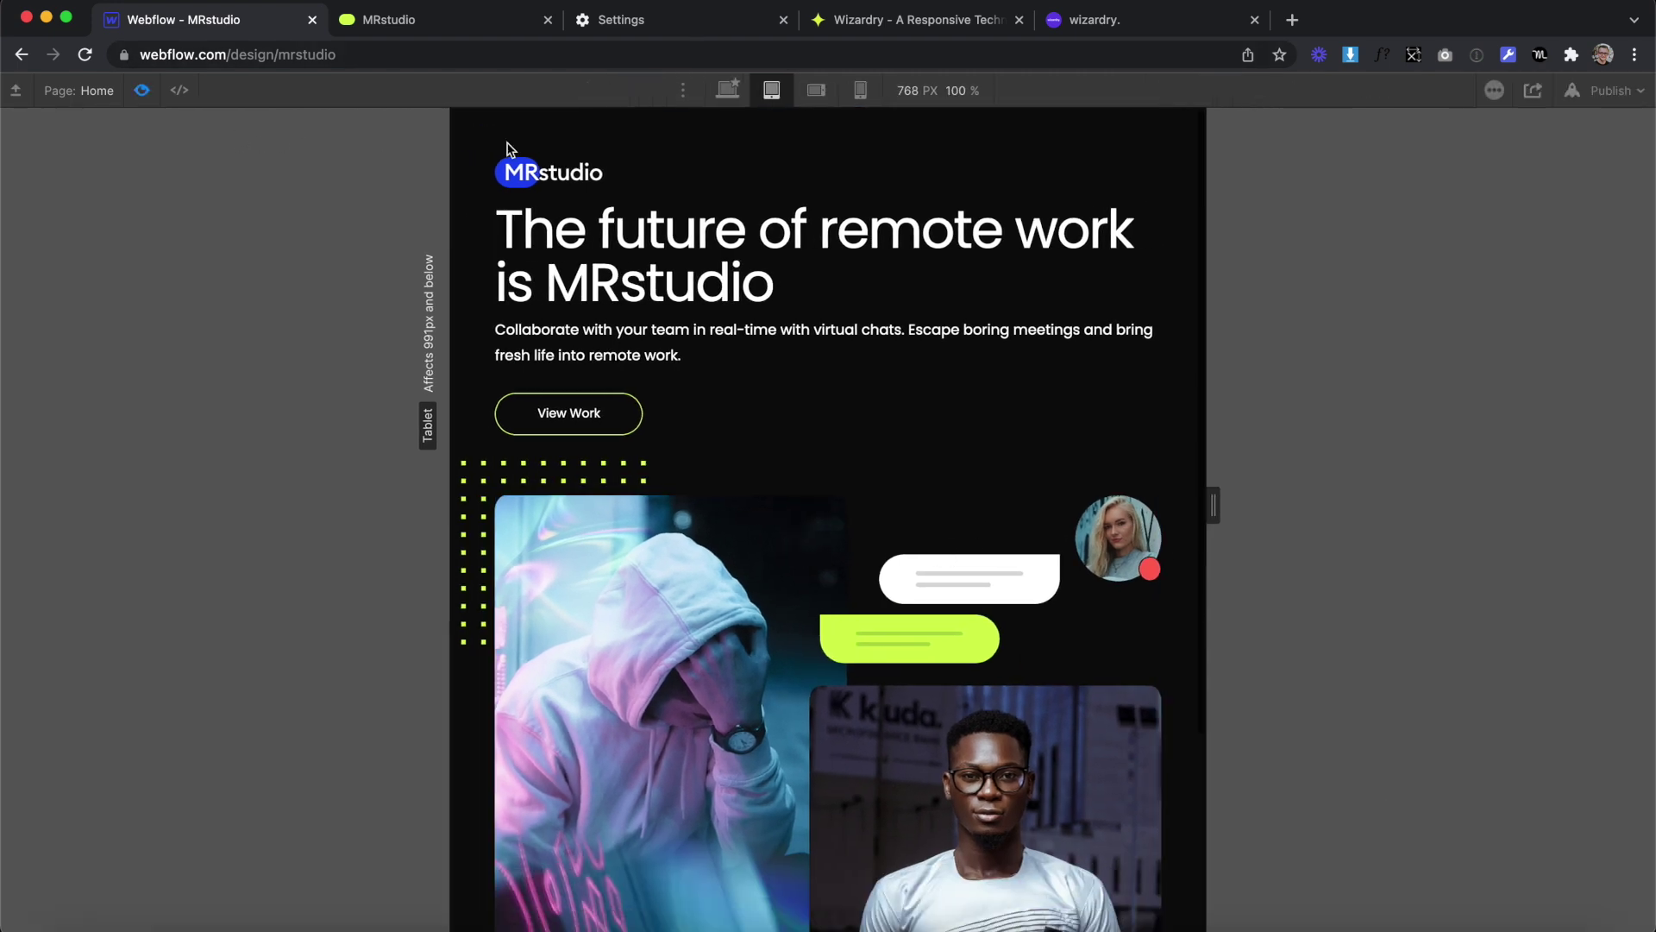
drag(1211, 507, 932, 540)
scroll(921, 548, down, 1)
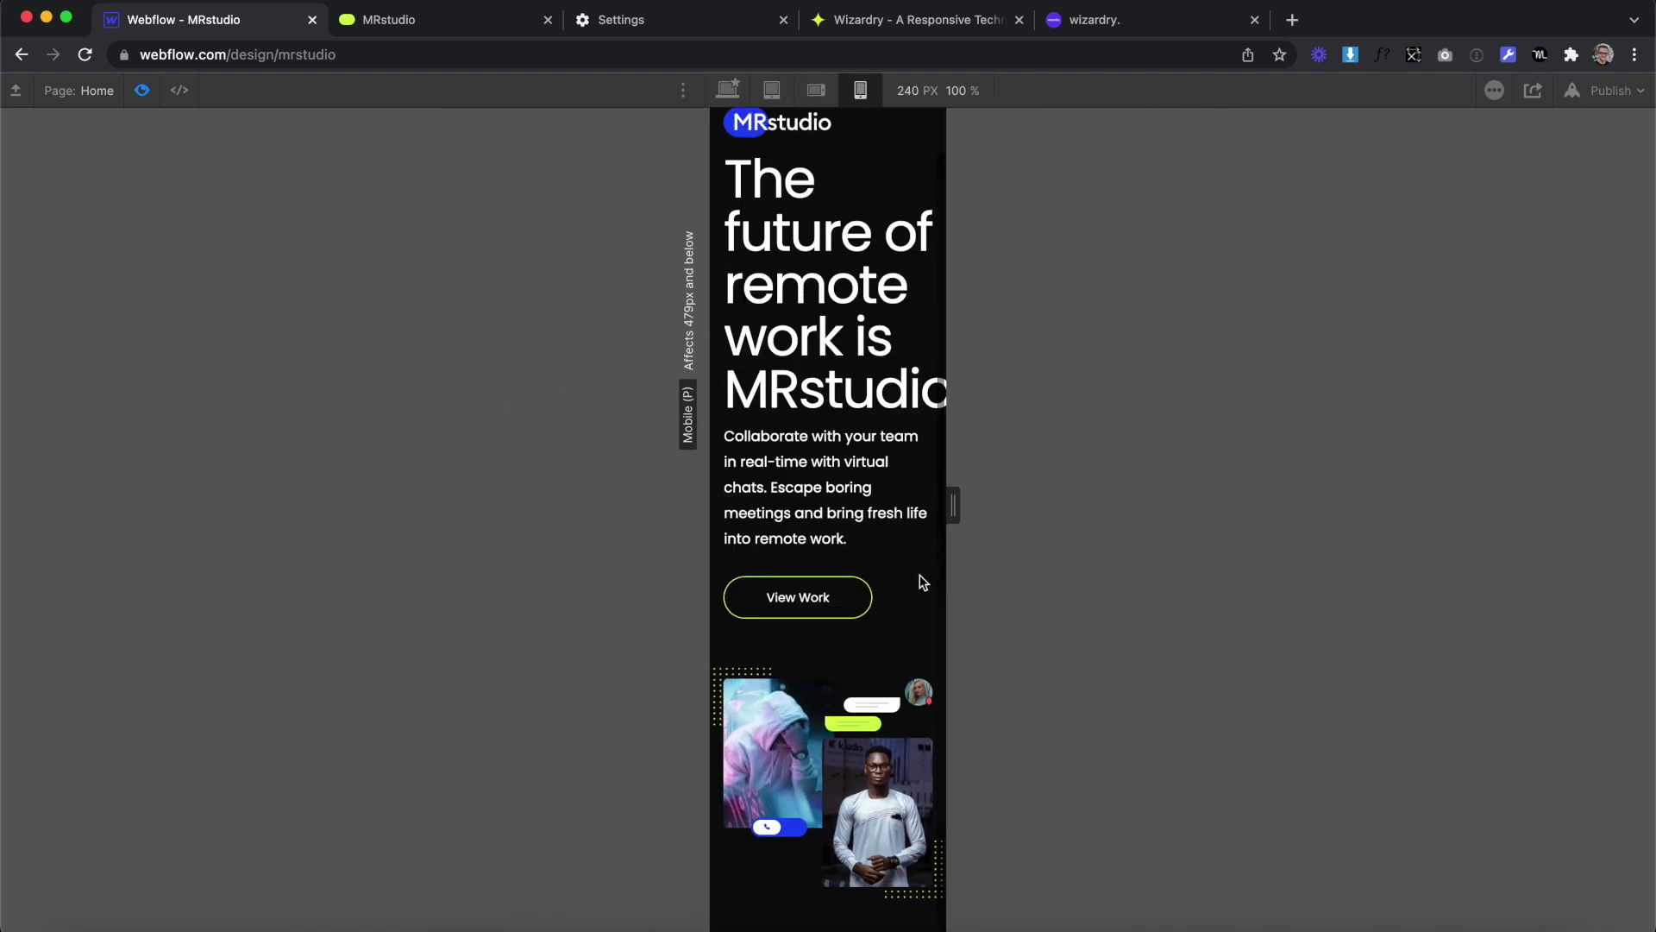